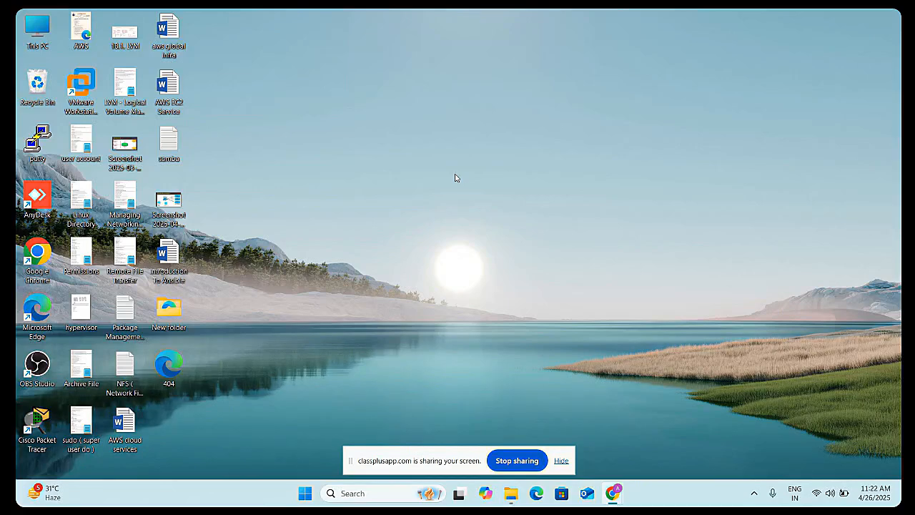
- Open the VPC dashboard in the AWS console and glance at the "What is VPC peering?" documentation page
{"action": "key", "text": "ctrl+super+Left"}
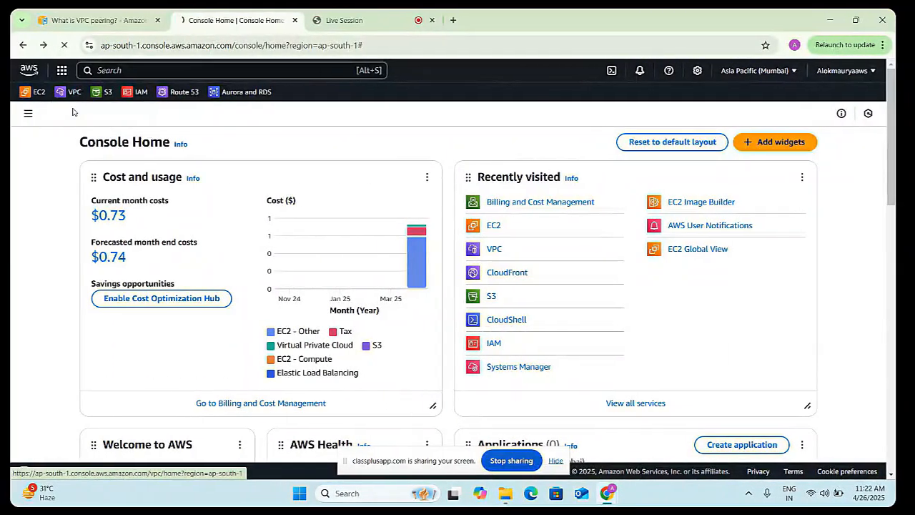
{"action": "left_click", "coordinate": [69, 68]}
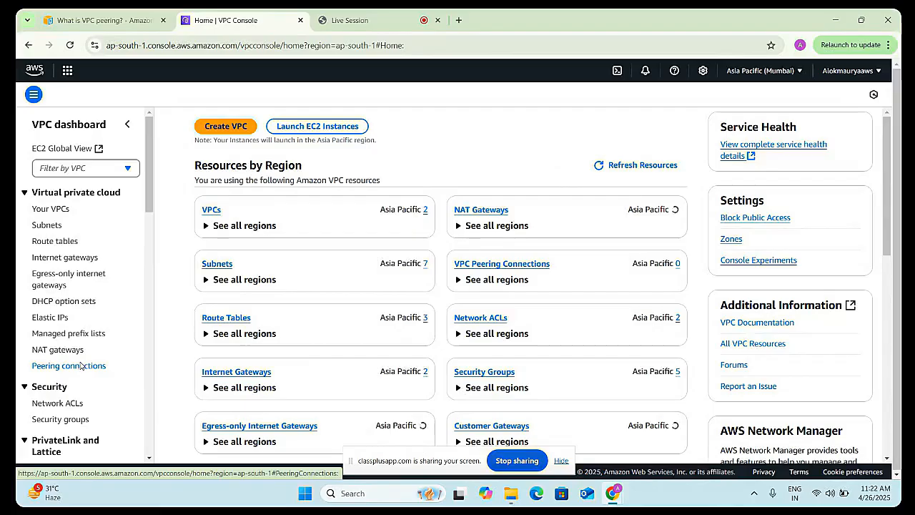
{"action": "left_click", "coordinate": [97, 21]}
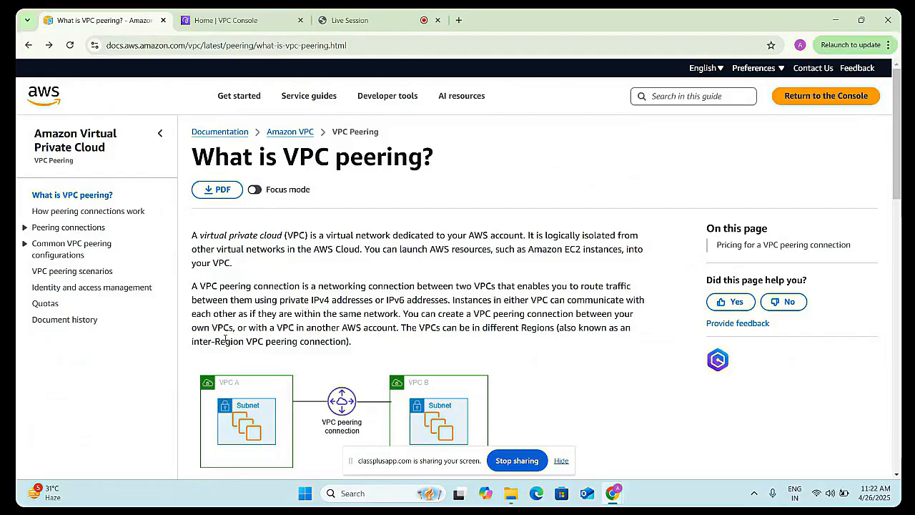
{"action": "scroll", "coordinate": [349, 380], "scroll_direction": "down", "scroll_amount": 1}
{"action": "scroll", "coordinate": [338, 347], "scroll_direction": "up", "scroll_amount": 1}
{"action": "key", "text": "ctrl+Tab"}
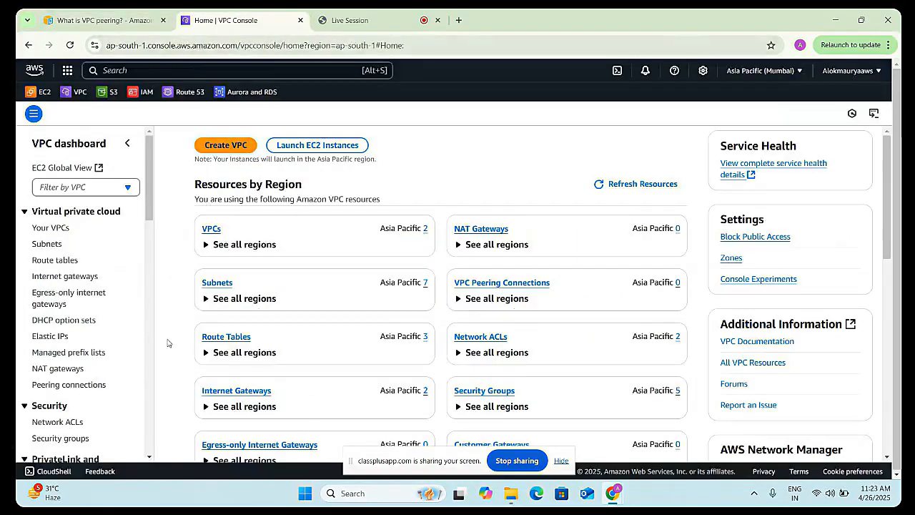
- Open the list of your VPCs and examine its columns, including the IPv4 CIDR and main route table
{"action": "left_click", "coordinate": [61, 229]}
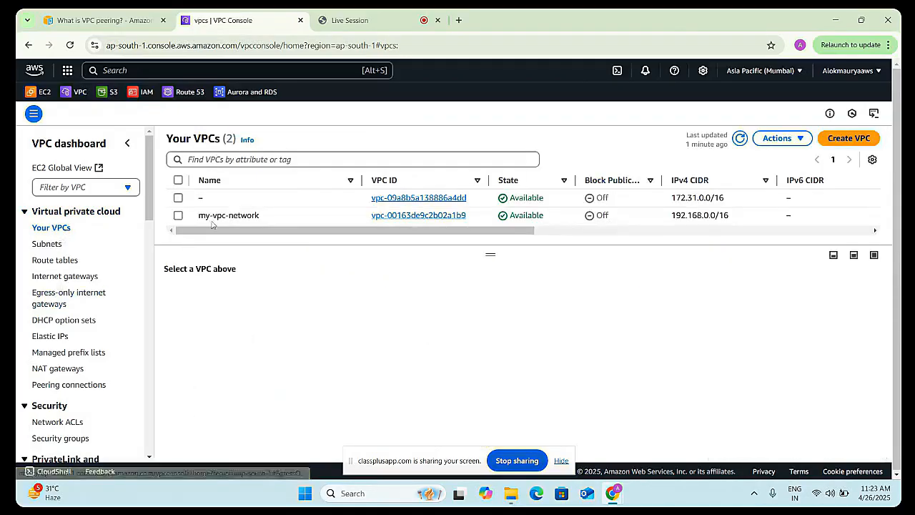
{"action": "left_click_drag", "start_coordinate": [330, 232], "coordinate": [341, 216]}
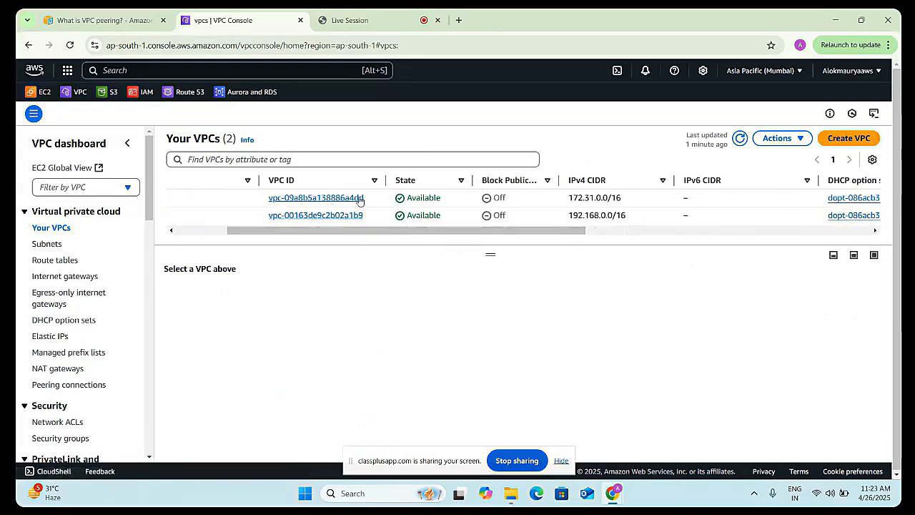
{"action": "left_click_drag", "start_coordinate": [365, 227], "coordinate": [448, 248]}
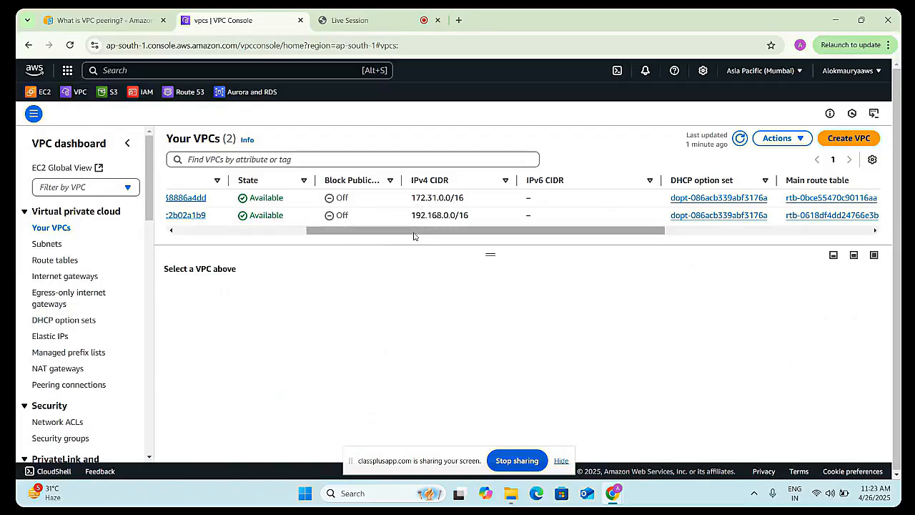
{"action": "left_click_drag", "start_coordinate": [413, 231], "coordinate": [283, 231]}
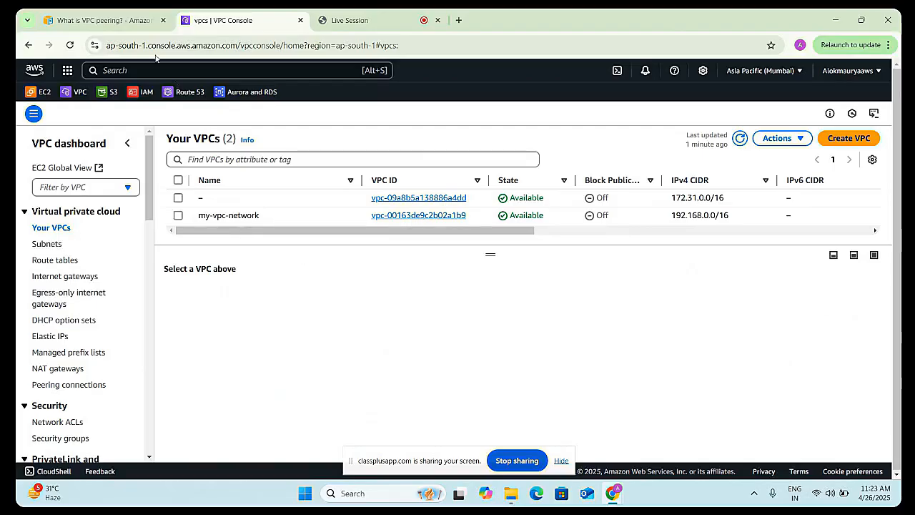
- Read the "What is VPC peering?" documentation, covering the VPC A to VPC B diagram and the explanation below it
{"action": "left_click", "coordinate": [100, 20]}
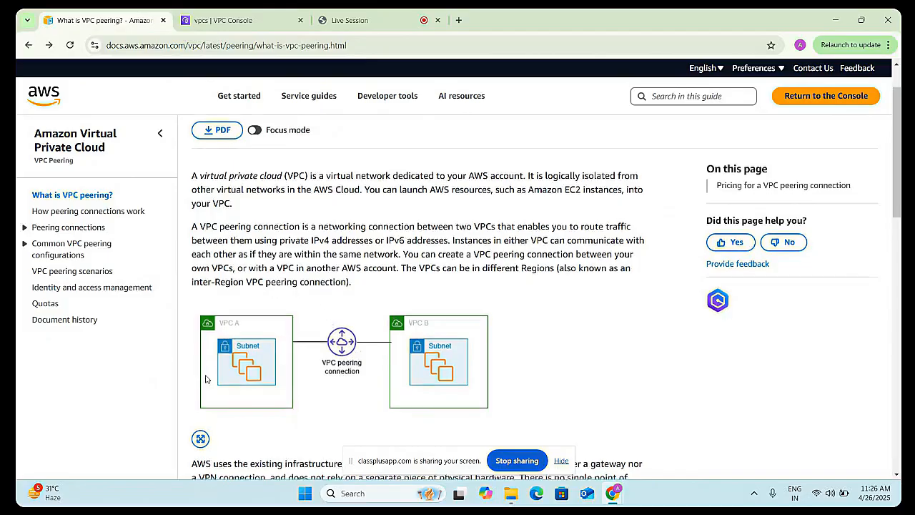
{"action": "scroll", "coordinate": [219, 374], "scroll_direction": "down", "scroll_amount": 1}
{"action": "scroll", "coordinate": [219, 373], "scroll_direction": "down", "scroll_amount": 1}
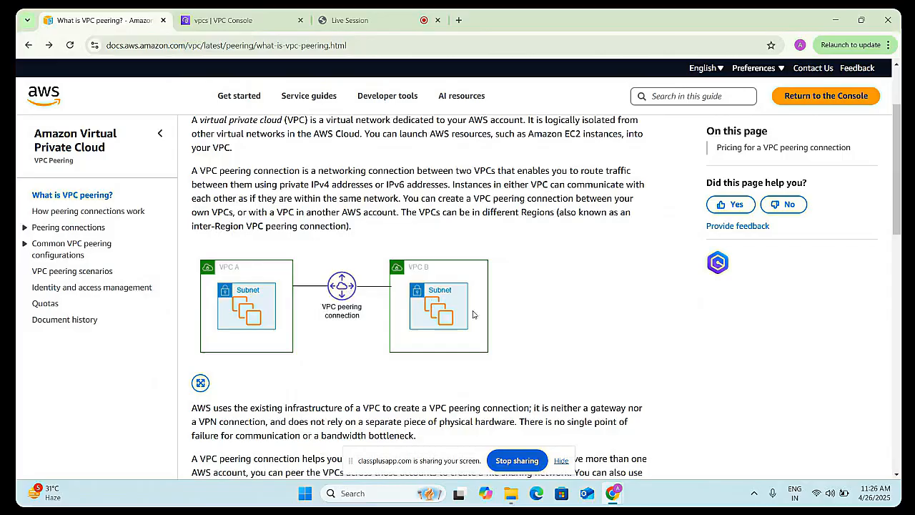
{"action": "scroll", "coordinate": [257, 352], "scroll_direction": "down", "scroll_amount": 3}
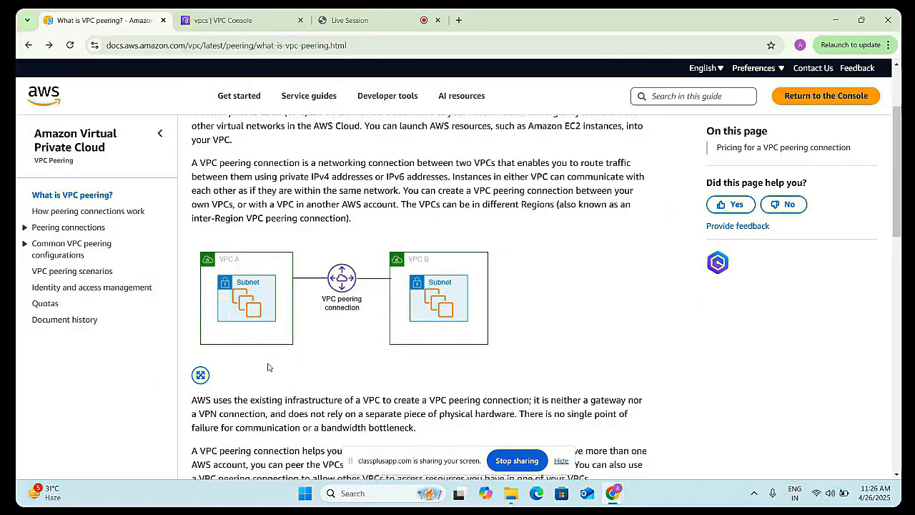
{"action": "scroll", "coordinate": [241, 369], "scroll_direction": "down", "scroll_amount": 1}
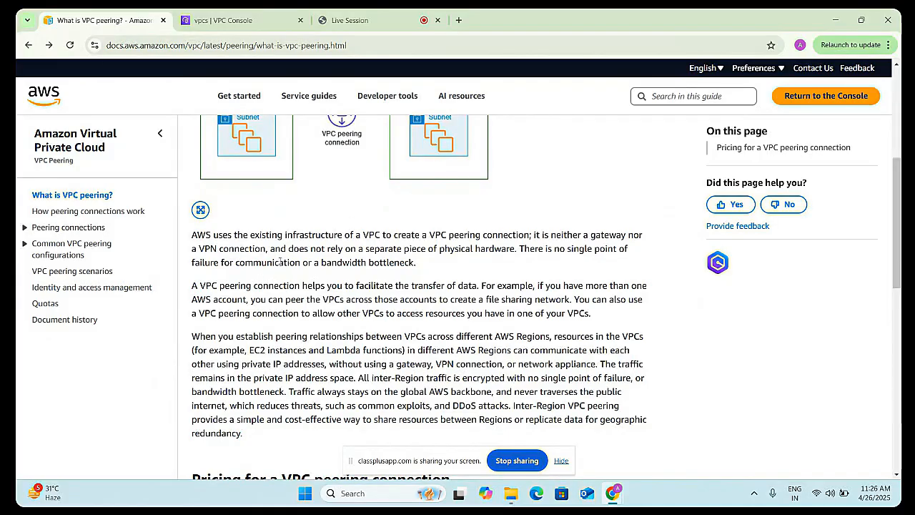
{"action": "scroll", "coordinate": [296, 184], "scroll_direction": "up", "scroll_amount": 3}
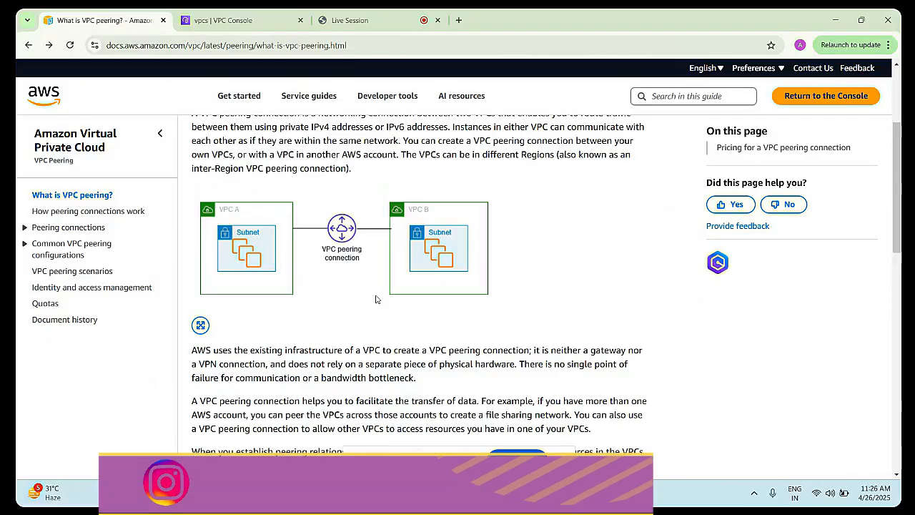
{"action": "scroll", "coordinate": [276, 279], "scroll_direction": "up", "scroll_amount": 3}
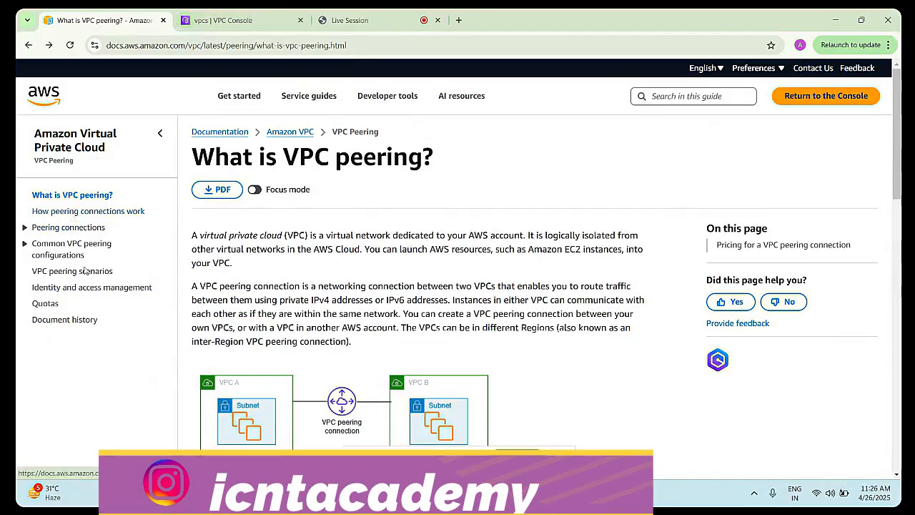
- Skim the "How VPC peering connections work" documentation page and return to the VPC peering introduction
{"action": "left_click", "coordinate": [95, 211]}
{"action": "scroll", "coordinate": [253, 270], "scroll_direction": "down", "scroll_amount": 1}
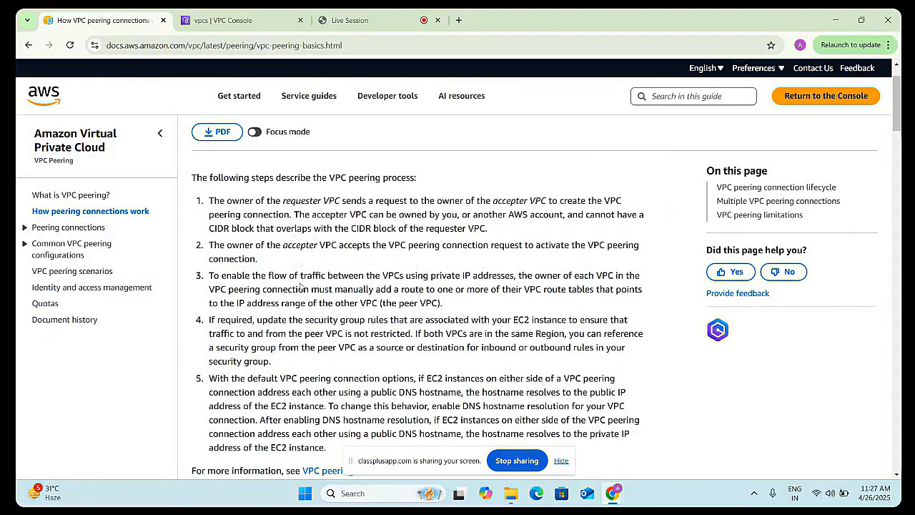
{"action": "scroll", "coordinate": [358, 326], "scroll_direction": "up", "scroll_amount": 1}
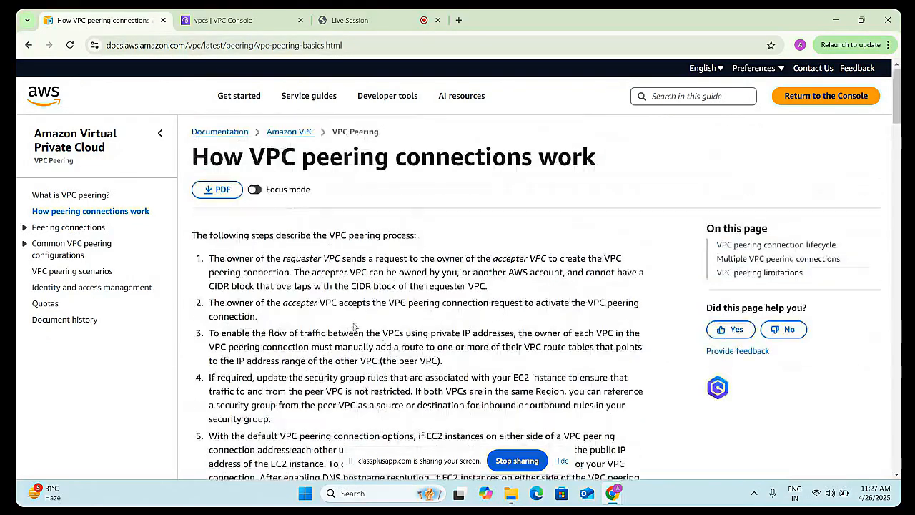
{"action": "scroll", "coordinate": [284, 299], "scroll_direction": "down", "scroll_amount": 10}
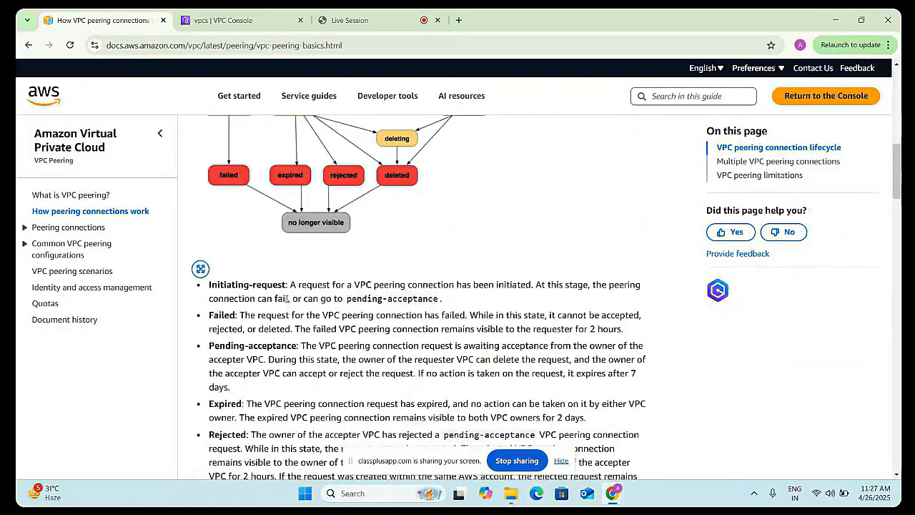
{"action": "scroll", "coordinate": [287, 298], "scroll_direction": "up", "scroll_amount": 15}
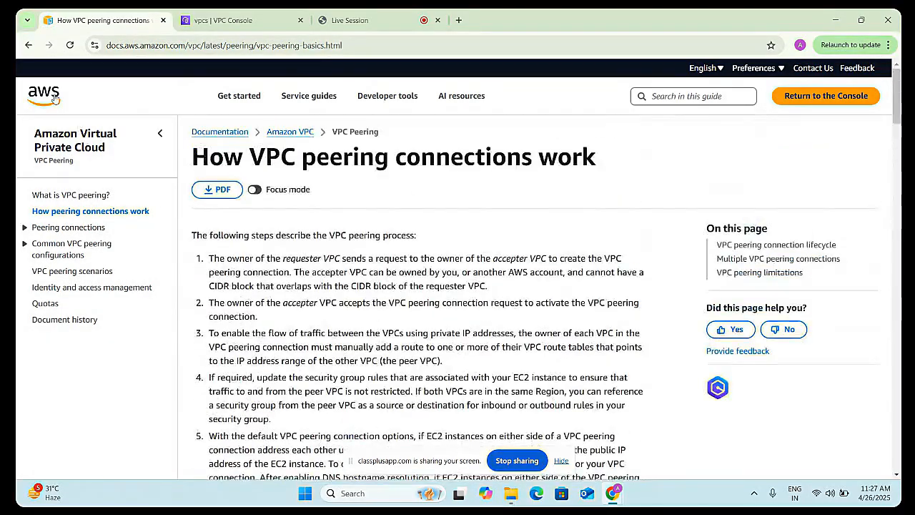
{"action": "left_click", "coordinate": [28, 47]}
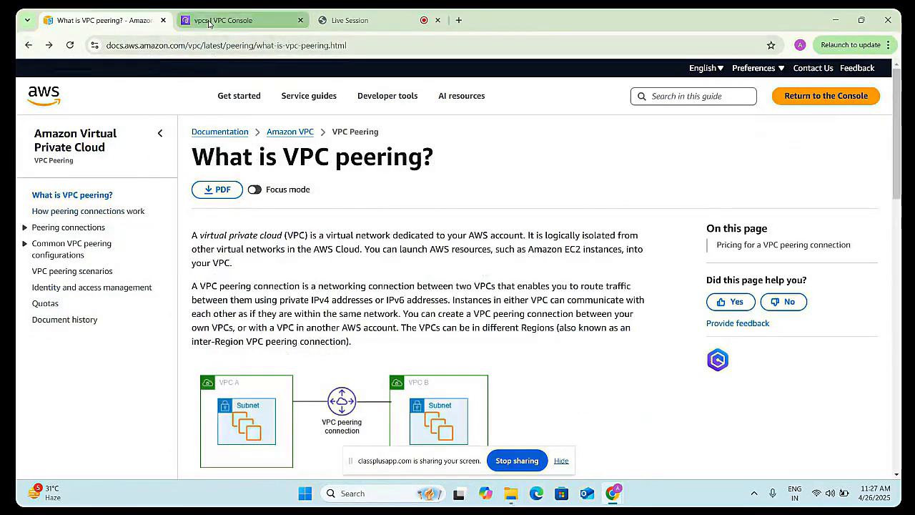
- Return to the VPC list and select my-vpc-network to examine its details
{"action": "left_click", "coordinate": [210, 22]}
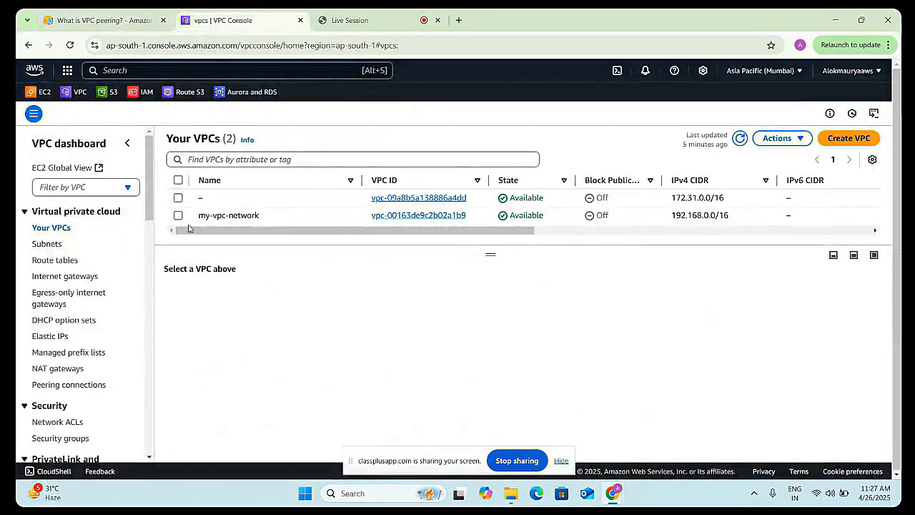
{"action": "left_click_drag", "start_coordinate": [406, 216], "coordinate": [556, 218]}
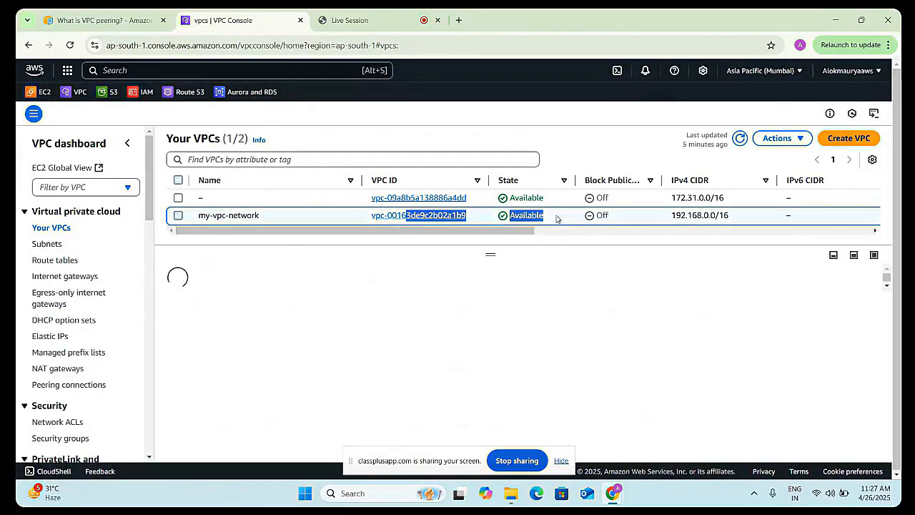
{"action": "left_click_drag", "start_coordinate": [429, 230], "coordinate": [367, 230]}
{"action": "left_click", "coordinate": [367, 241]}
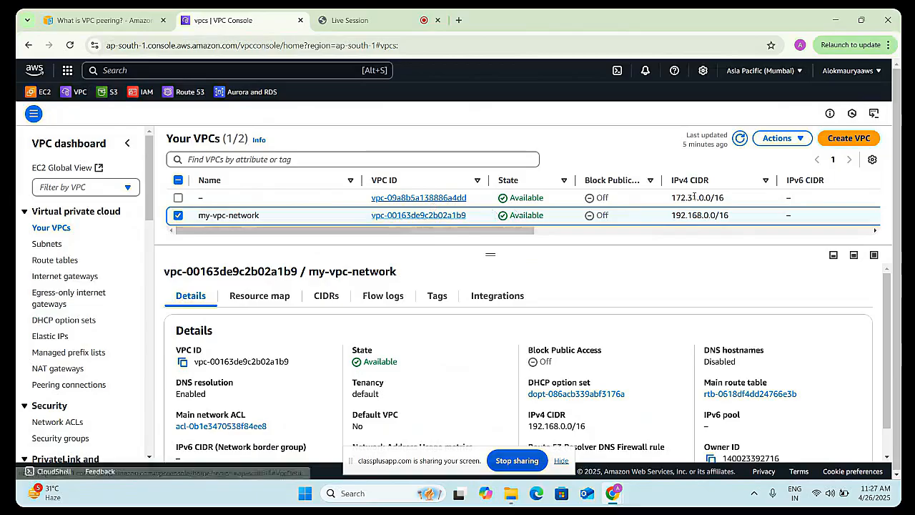
{"action": "left_click_drag", "start_coordinate": [451, 230], "coordinate": [380, 246]}
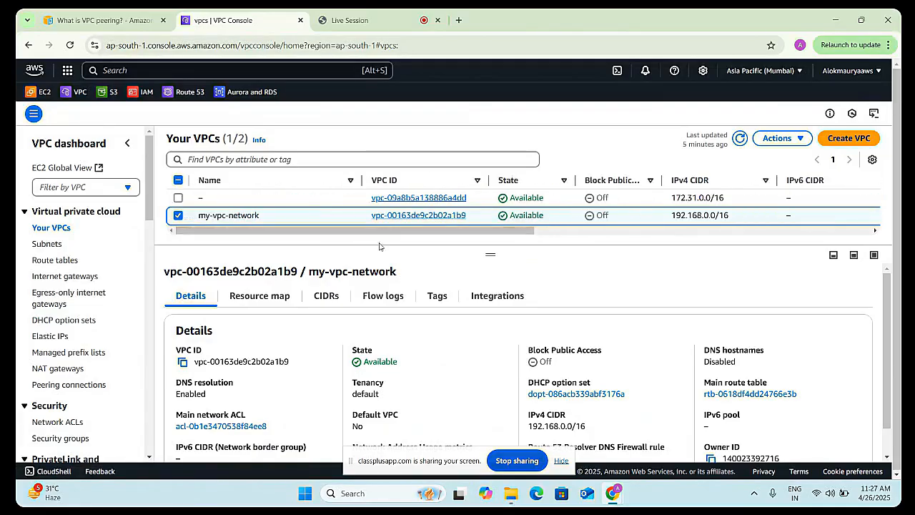
- Name the unnamed VPC with CIDR 172.31.0.0/16 "default"
{"action": "left_click", "coordinate": [209, 199]}
{"action": "type", "text": "default"}
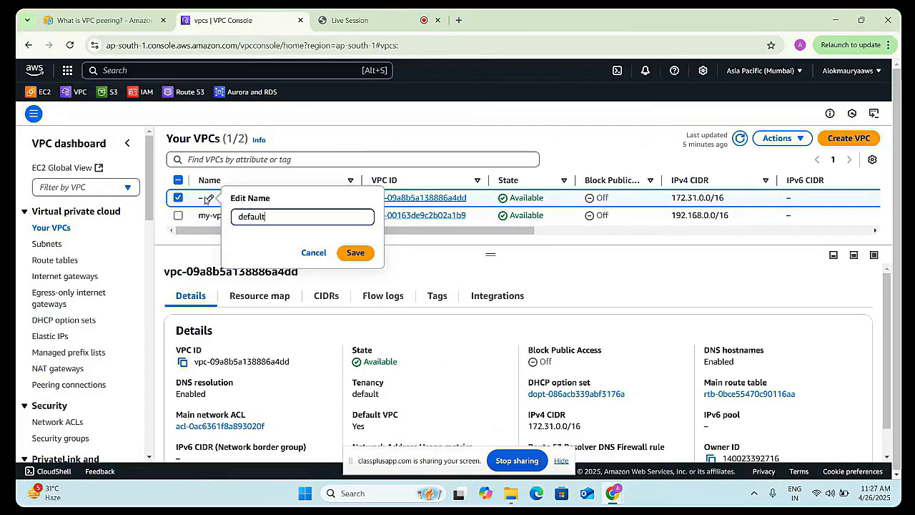
{"action": "left_click", "coordinate": [356, 253]}
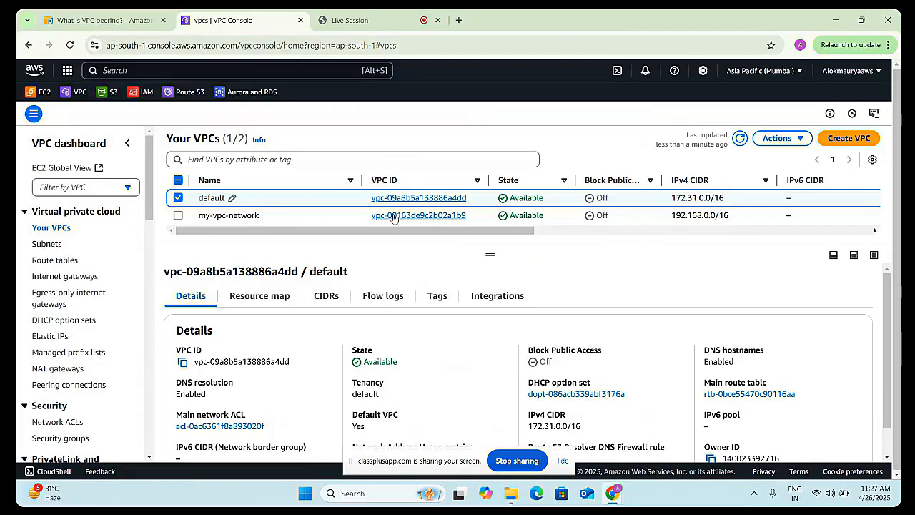
- Deselect the default VPC and select my-vpc-network to compare its details
{"action": "left_click_drag", "start_coordinate": [495, 231], "coordinate": [341, 247]}
{"action": "left_click", "coordinate": [178, 198]}
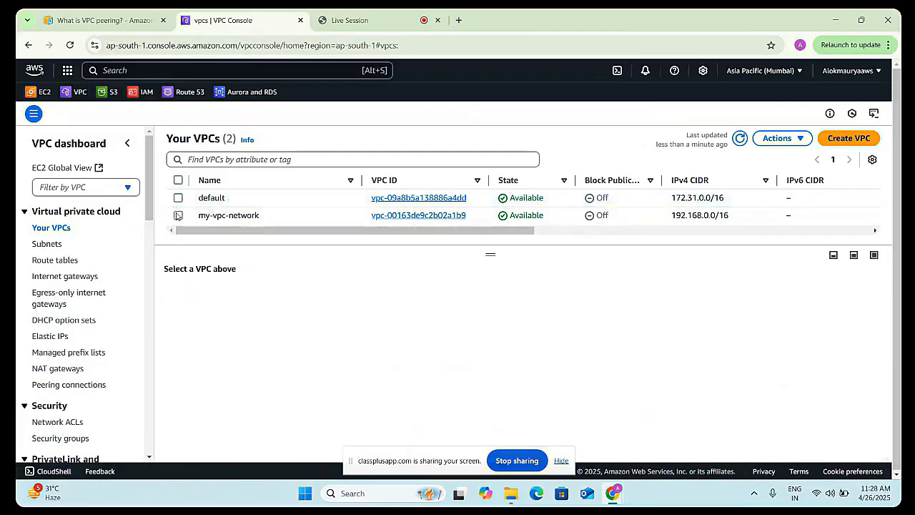
{"action": "left_click", "coordinate": [178, 215]}
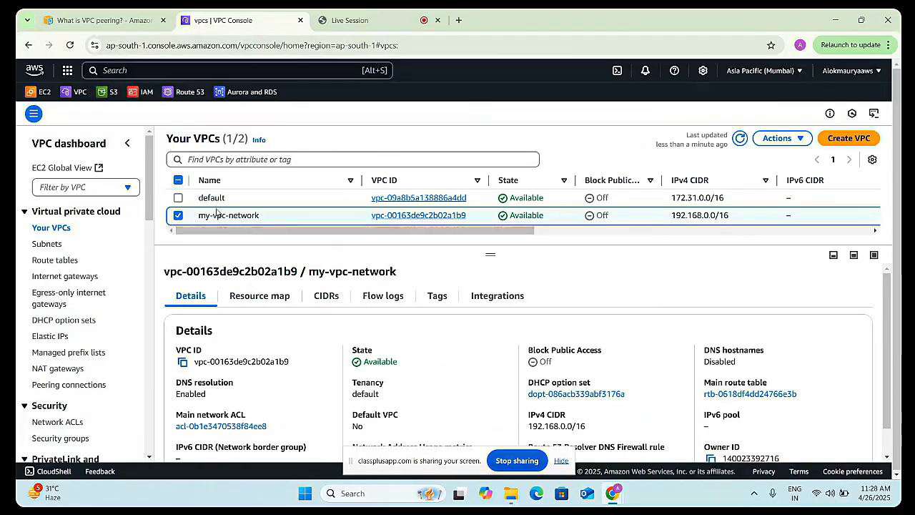
- Open EC2 in a new browser tab and go to its instances list
{"action": "right_click", "coordinate": [31, 94]}
{"action": "left_click", "coordinate": [43, 109]}
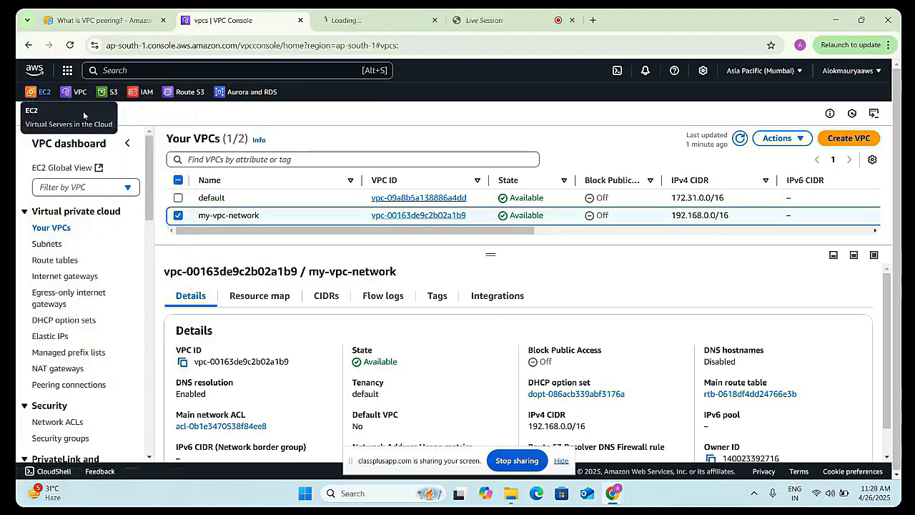
{"action": "left_click", "coordinate": [354, 28]}
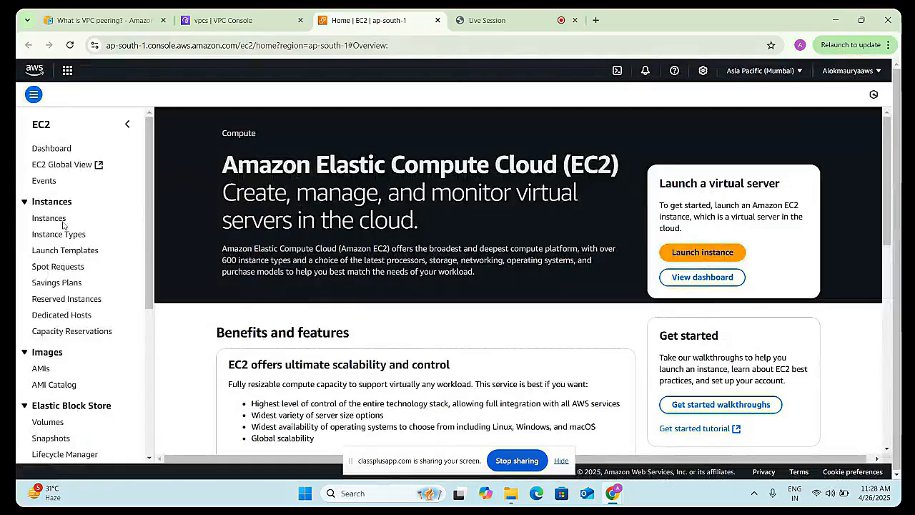
{"action": "left_click", "coordinate": [56, 222]}
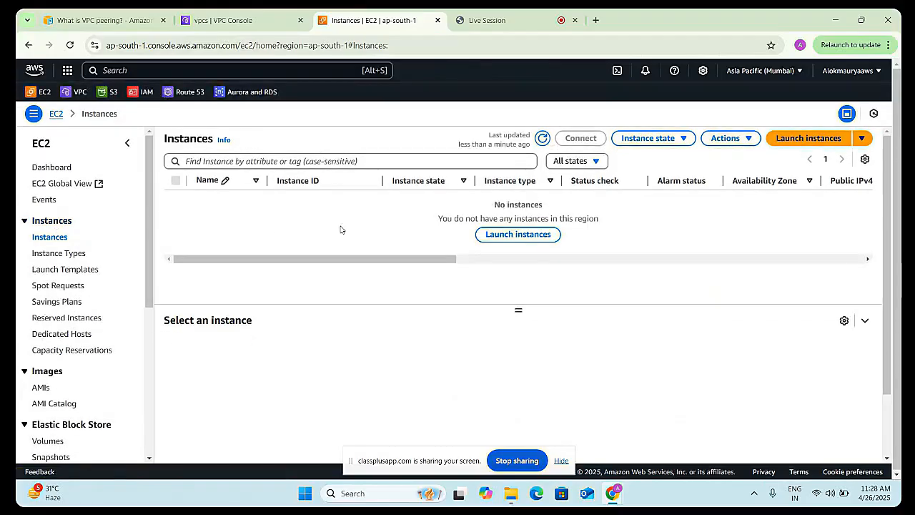
- Set up a new instance launch named "default-vpc-" with the Ubuntu Server 24.04 LTS image
{"action": "left_click", "coordinate": [809, 138]}
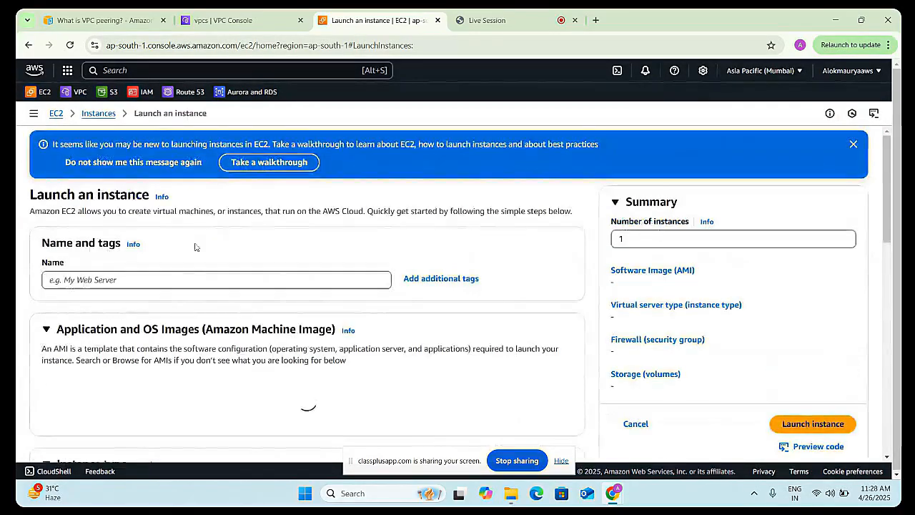
{"action": "left_click", "coordinate": [190, 282]}
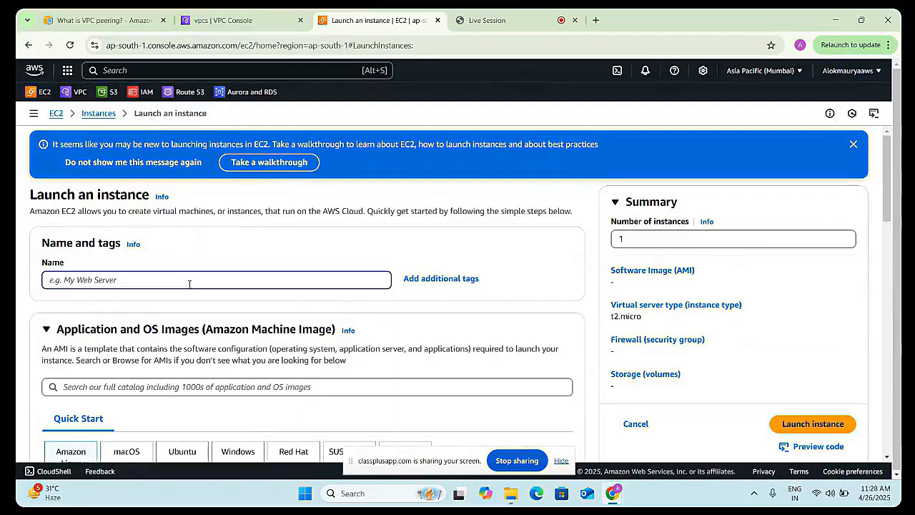
{"action": "type", "text": "default-vpc"}
{"action": "scroll", "coordinate": [166, 307], "scroll_direction": "down", "scroll_amount": 1}
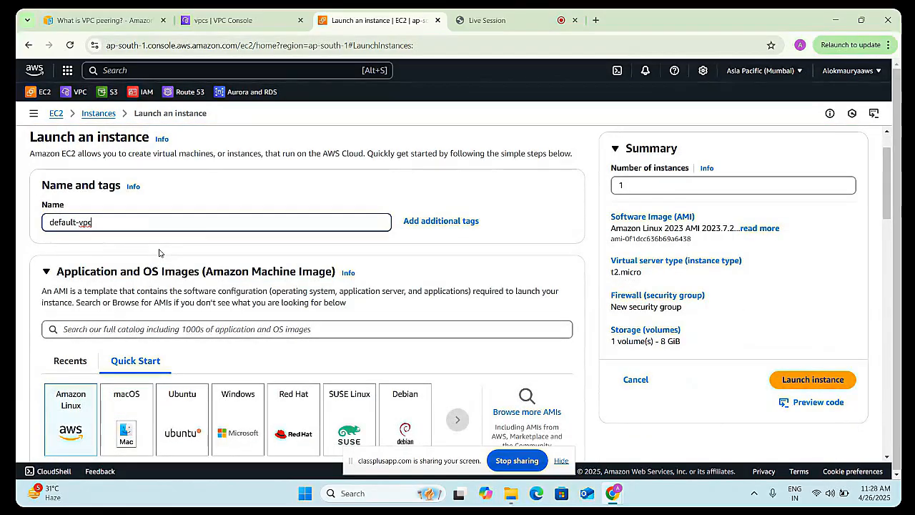
{"action": "type", "text": "-"}
{"action": "scroll", "coordinate": [149, 384], "scroll_direction": "down", "scroll_amount": 1}
{"action": "left_click", "coordinate": [182, 320]}
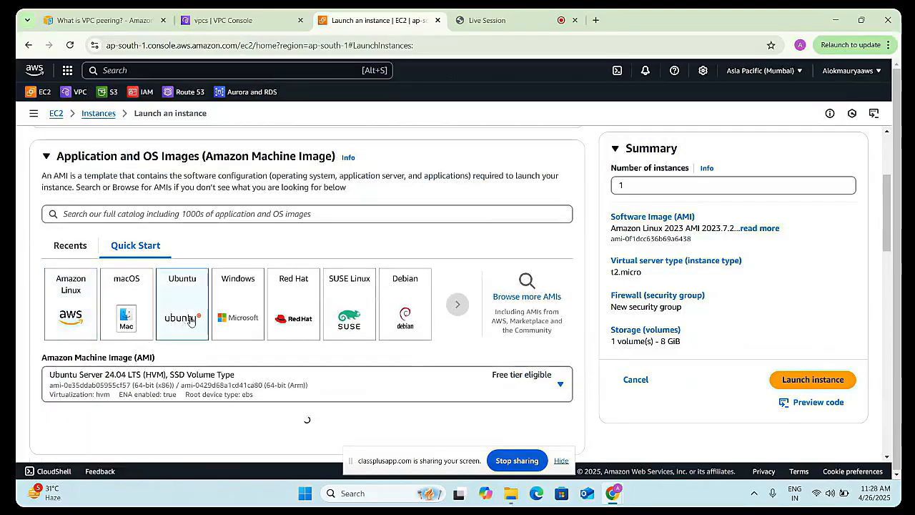
{"action": "scroll", "coordinate": [196, 321], "scroll_direction": "down", "scroll_amount": 2}
{"action": "scroll", "coordinate": [196, 320], "scroll_direction": "down", "scroll_amount": 3}
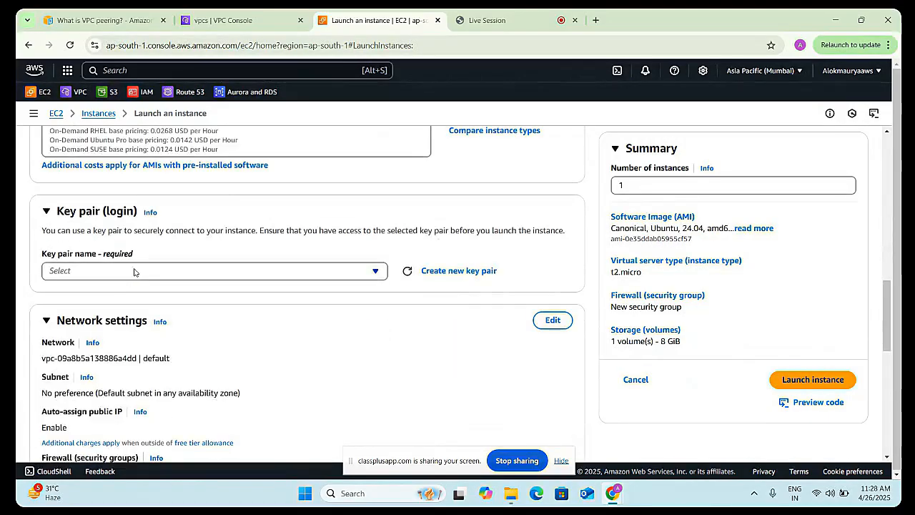
- Select the existing key pair "keyfile" for the default VPC instance
{"action": "left_click", "coordinate": [134, 271]}
{"action": "left_click", "coordinate": [127, 365]}
{"action": "scroll", "coordinate": [209, 321], "scroll_direction": "down", "scroll_amount": 3}
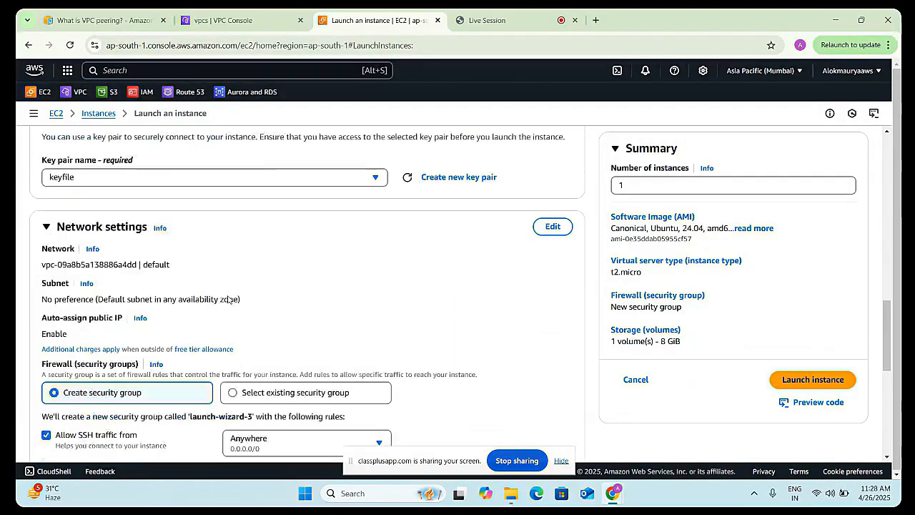
- Open the network settings for editing and review the VPC and subnet choices, keeping the default VPC with no subnet preference
{"action": "left_click", "coordinate": [552, 205]}
{"action": "left_click", "coordinate": [168, 250]}
{"action": "left_click", "coordinate": [170, 252]}
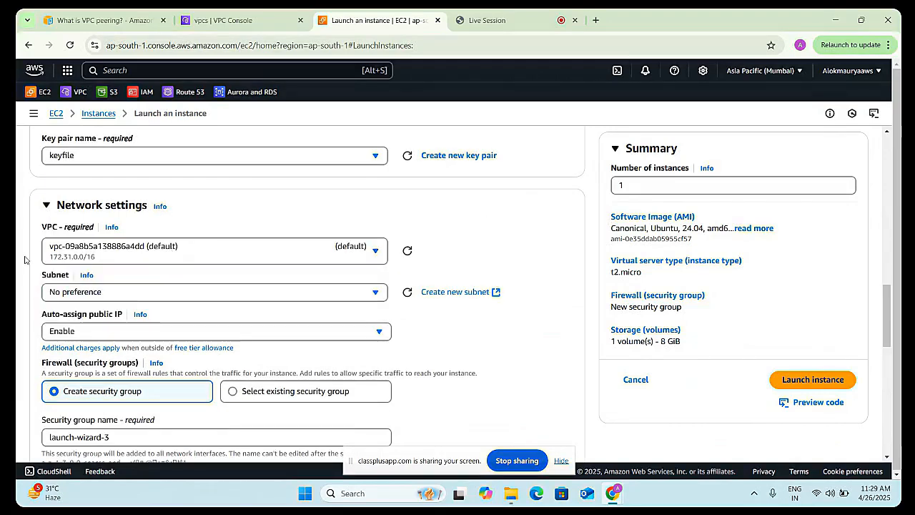
{"action": "left_click", "coordinate": [143, 294]}
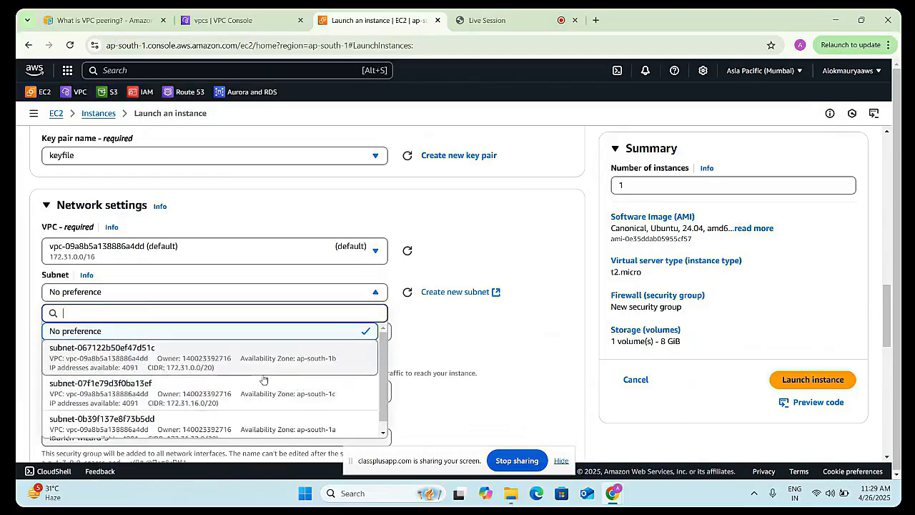
{"action": "scroll", "coordinate": [254, 414], "scroll_direction": "down", "scroll_amount": 1}
{"action": "left_click", "coordinate": [541, 327]}
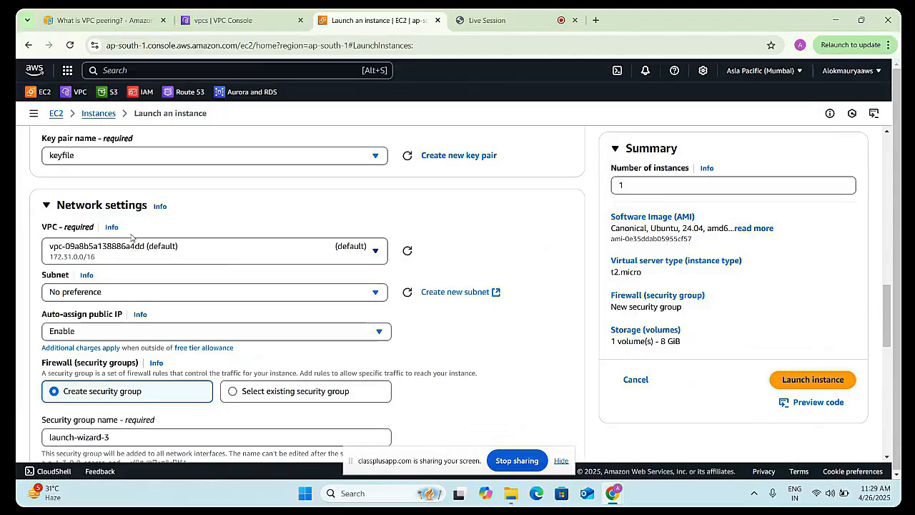
- Set the new security group's inbound rule type to All traffic
{"action": "scroll", "coordinate": [135, 230], "scroll_direction": "down", "scroll_amount": 3}
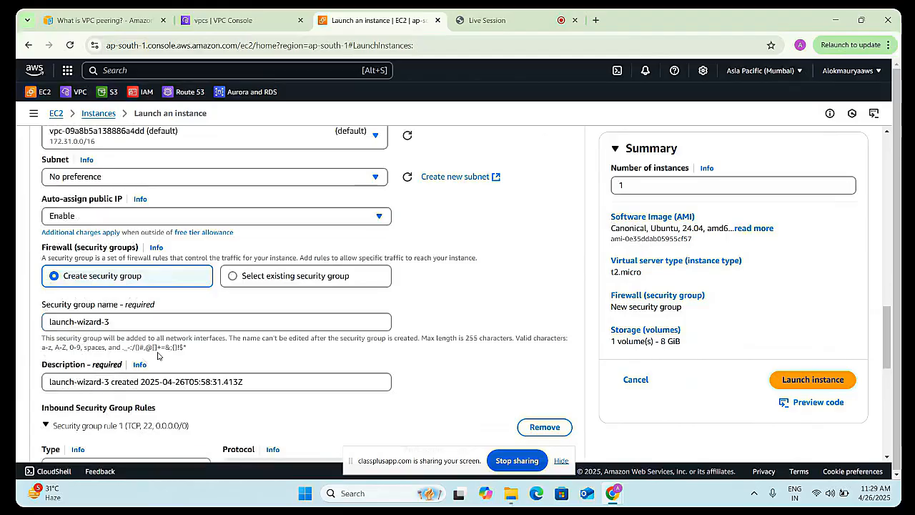
{"action": "scroll", "coordinate": [118, 322], "scroll_direction": "down", "scroll_amount": 2}
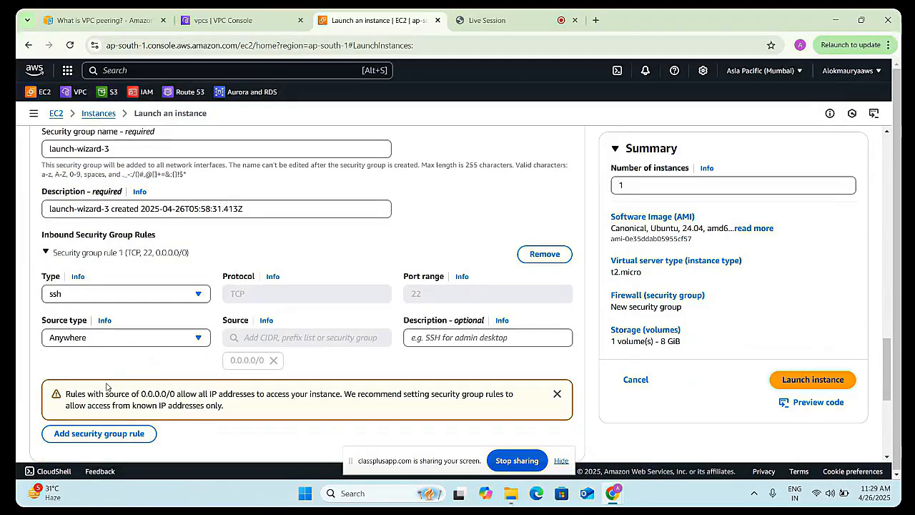
{"action": "left_click", "coordinate": [136, 295]}
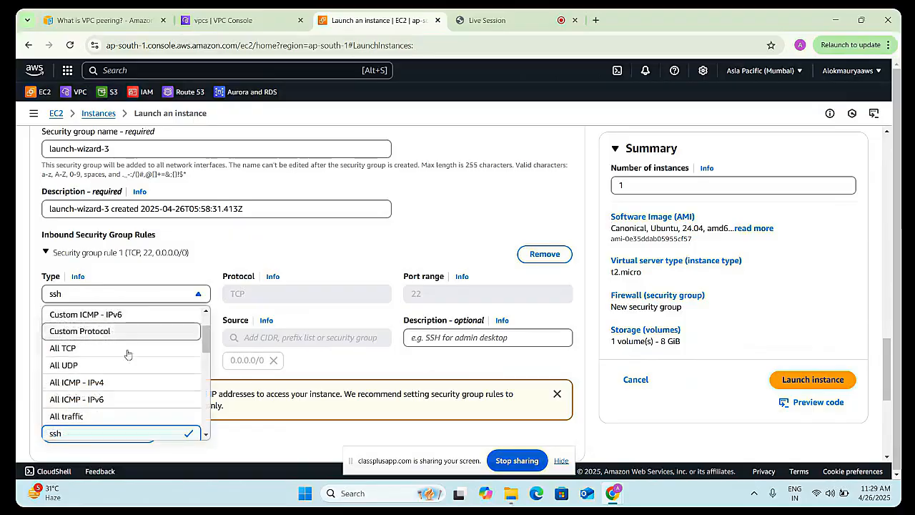
{"action": "left_click", "coordinate": [113, 416]}
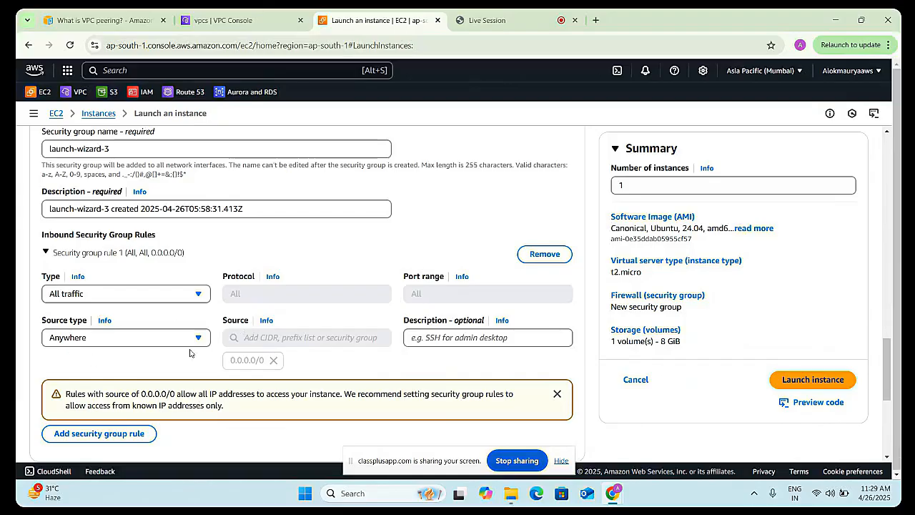
- Launch the default VPC instance and refresh the instances list
{"action": "scroll", "coordinate": [491, 355], "scroll_direction": "down", "scroll_amount": 4}
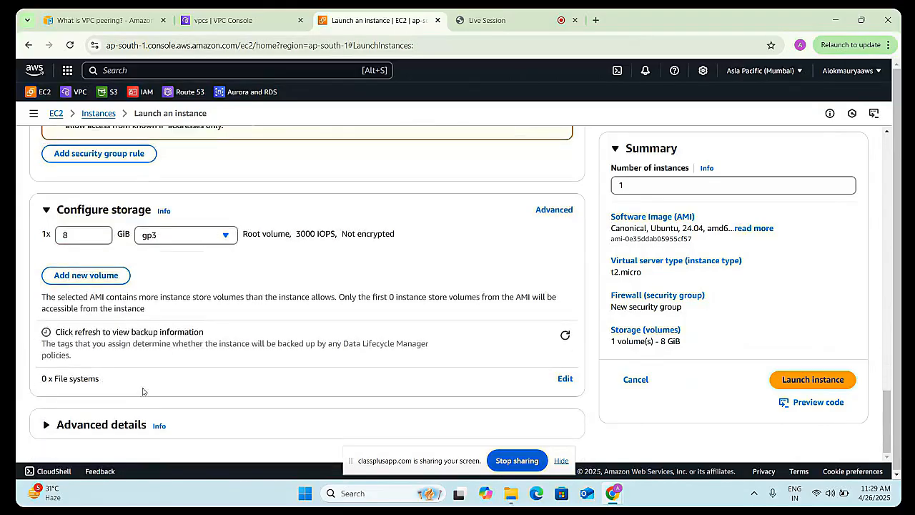
{"action": "left_click", "coordinate": [777, 384]}
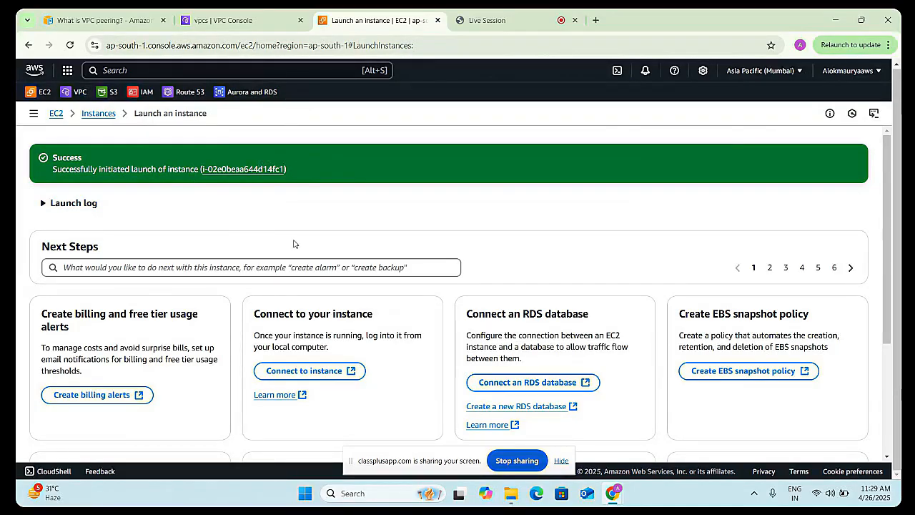
{"action": "left_click", "coordinate": [99, 113]}
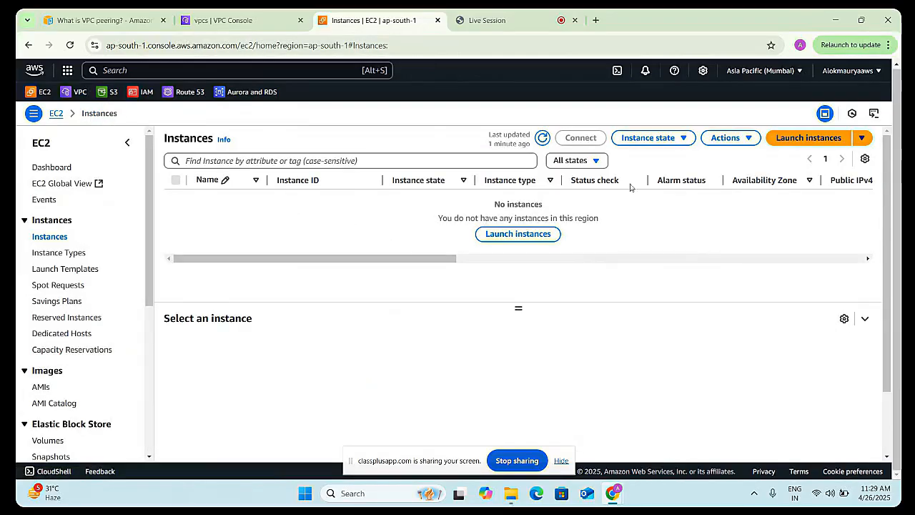
{"action": "left_click", "coordinate": [543, 138]}
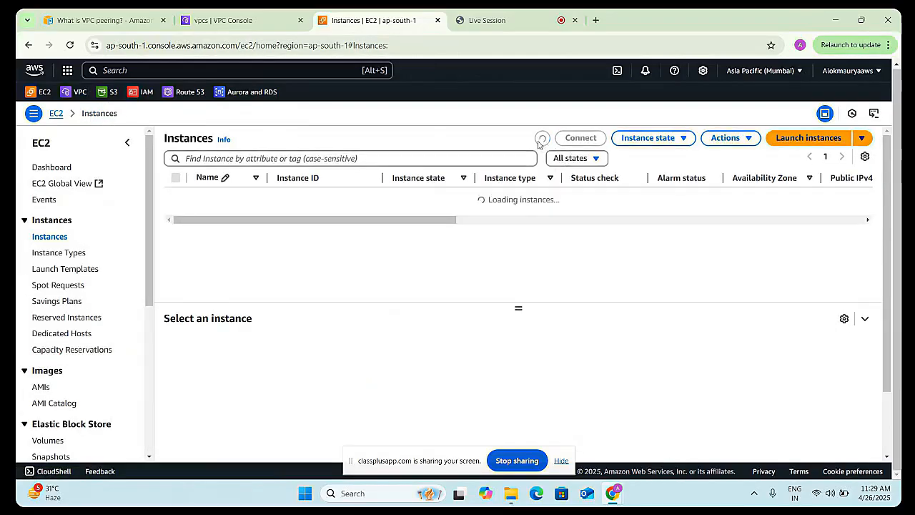
- Start another instance launch named "custom-vpc-ec2" with the Ubuntu Server 24.04 LTS image
{"action": "left_click", "coordinate": [801, 140]}
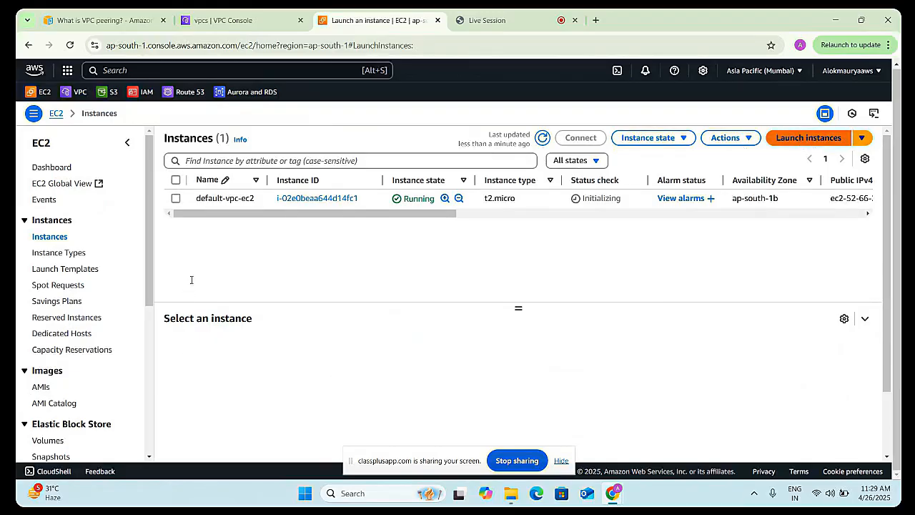
{"action": "left_click", "coordinate": [138, 280]}
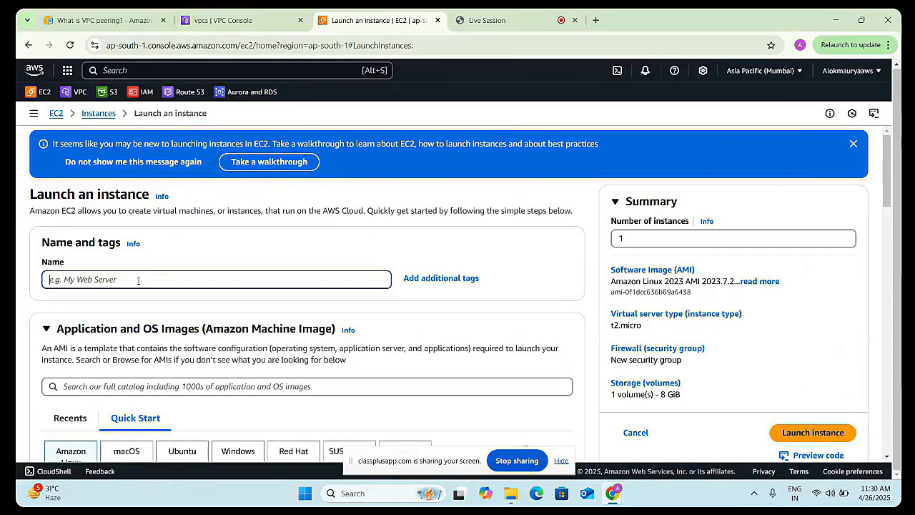
{"action": "type", "text": "custom-vpc-ec2"}
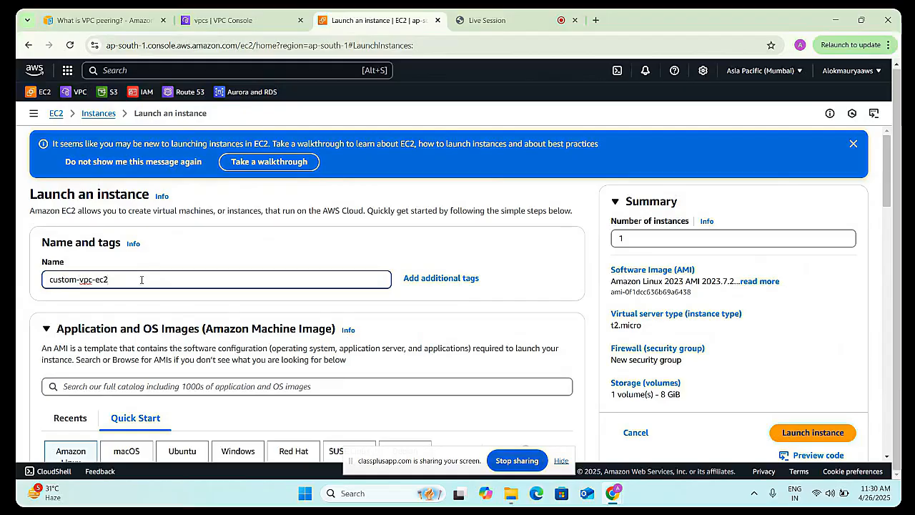
{"action": "scroll", "coordinate": [142, 280], "scroll_direction": "down", "scroll_amount": 2}
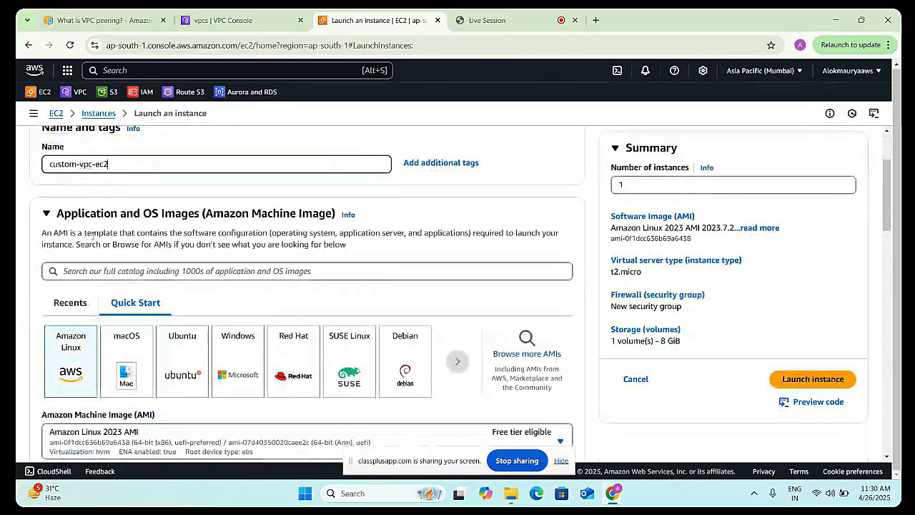
{"action": "left_click", "coordinate": [191, 378]}
{"action": "scroll", "coordinate": [177, 363], "scroll_direction": "down", "scroll_amount": 2}
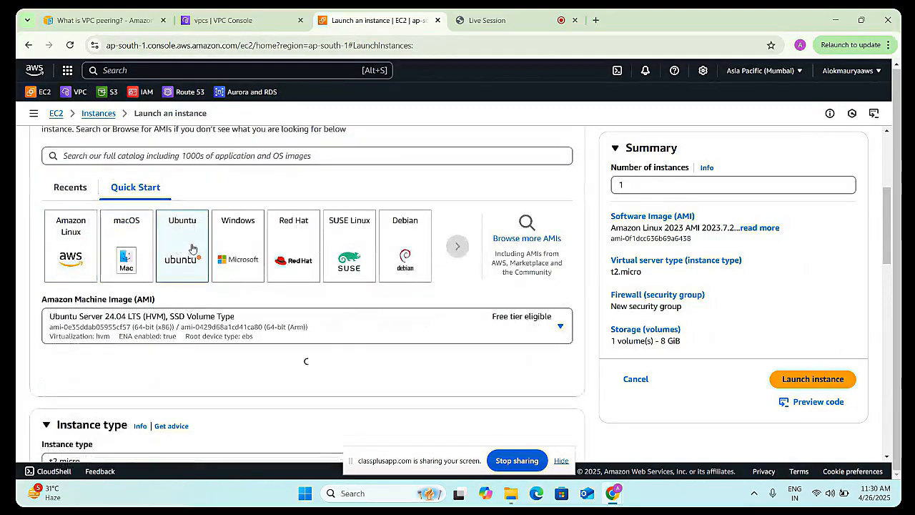
- Select the existing key pair "keyfile" for the custom-vpc-ec2 instance
{"action": "scroll", "coordinate": [190, 251], "scroll_direction": "down", "scroll_amount": 3}
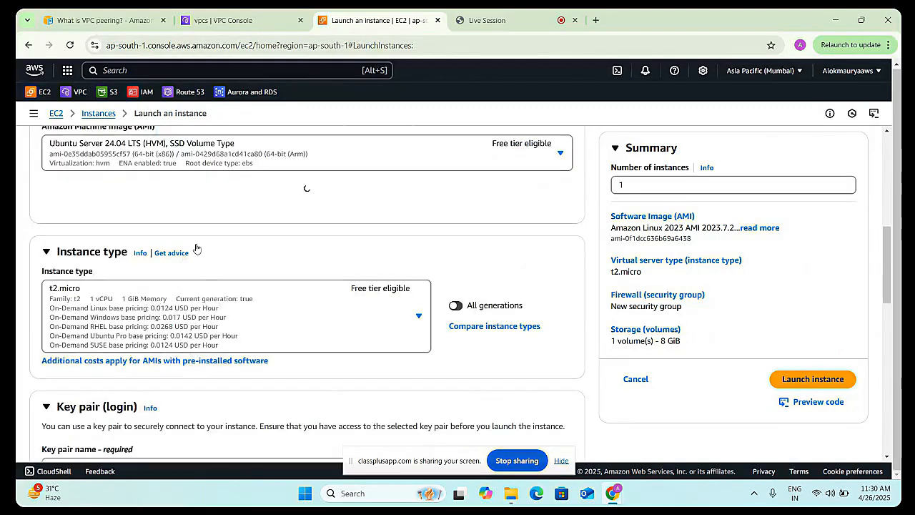
{"action": "scroll", "coordinate": [179, 347], "scroll_direction": "down", "scroll_amount": 3}
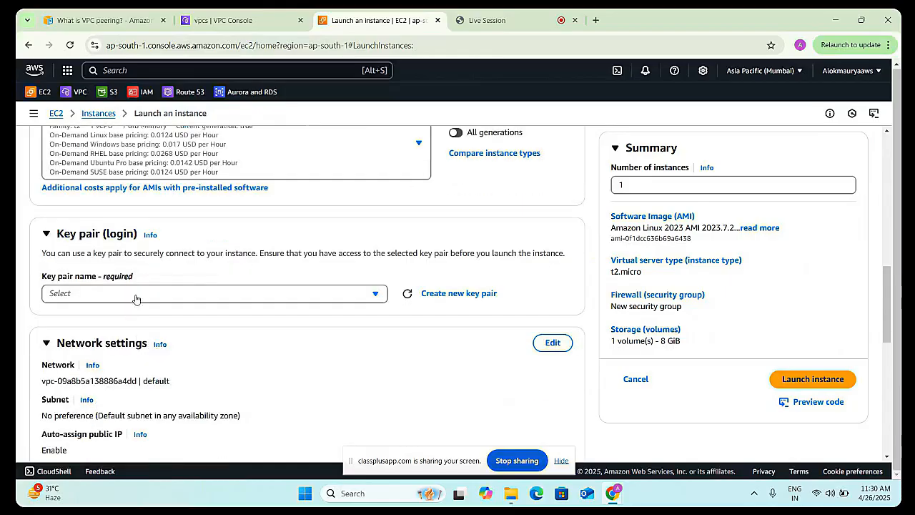
{"action": "scroll", "coordinate": [138, 304], "scroll_direction": "up", "scroll_amount": 2}
{"action": "left_click", "coordinate": [126, 386]}
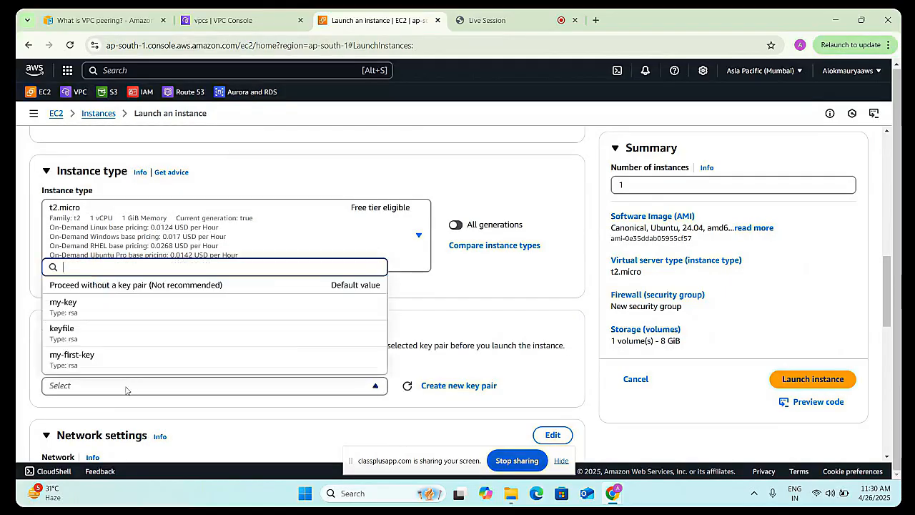
{"action": "left_click", "coordinate": [116, 336]}
- Edit the network settings to place the instance in my-vpc-network and enable auto-assignment of a public IP
{"action": "scroll", "coordinate": [91, 406], "scroll_direction": "down", "scroll_amount": 3}
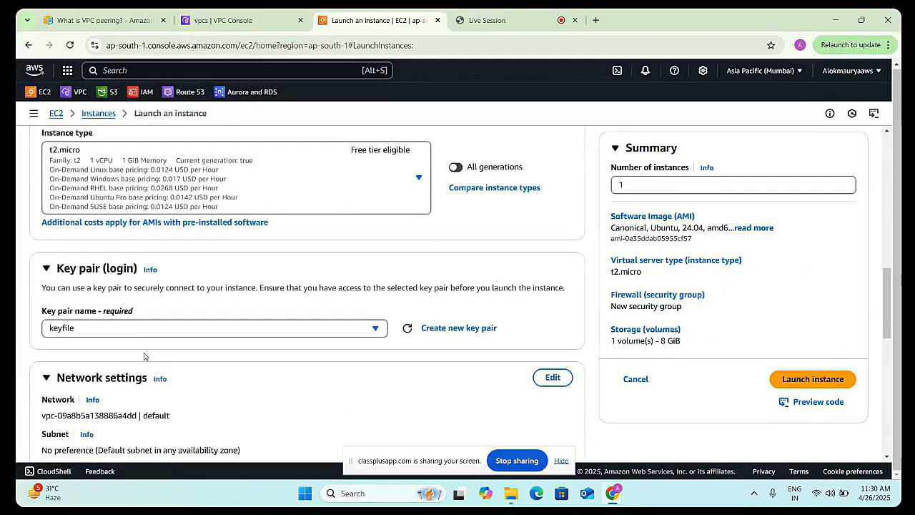
{"action": "left_click", "coordinate": [553, 262]}
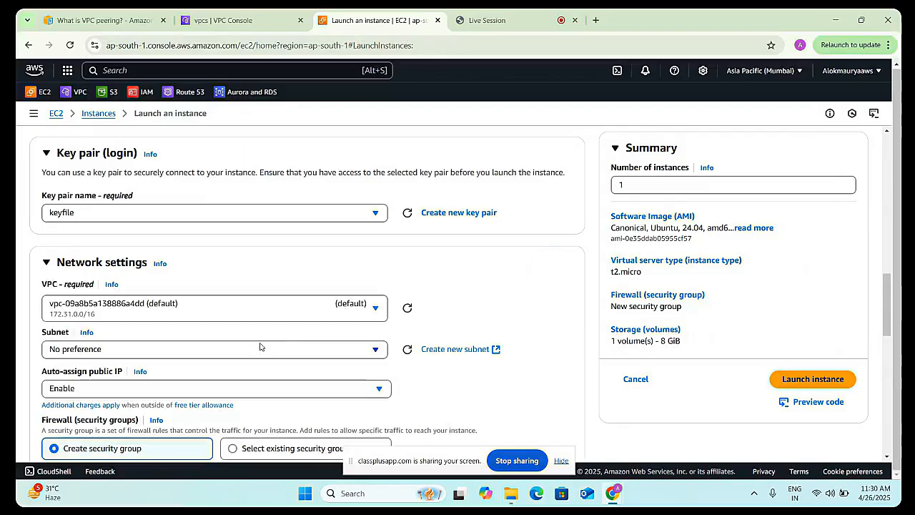
{"action": "scroll", "coordinate": [112, 321], "scroll_direction": "down", "scroll_amount": 1}
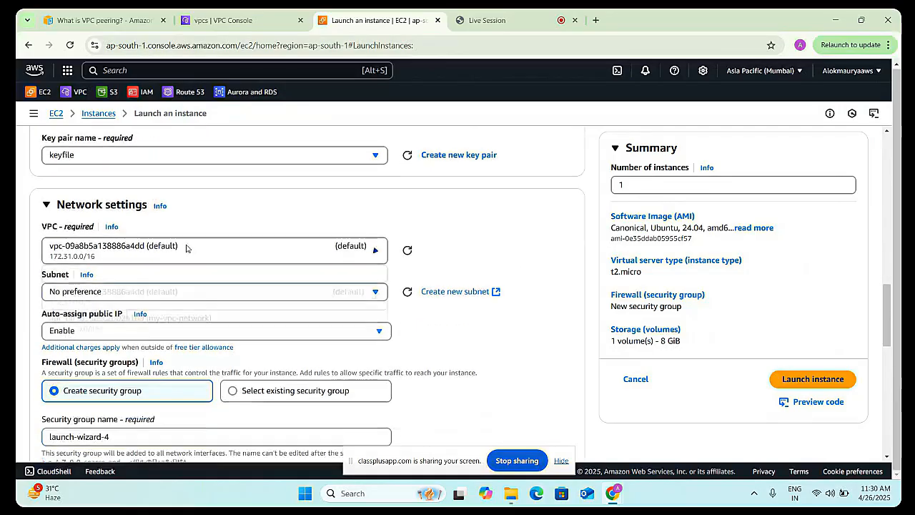
{"action": "left_click", "coordinate": [186, 250]}
{"action": "left_click", "coordinate": [194, 324]}
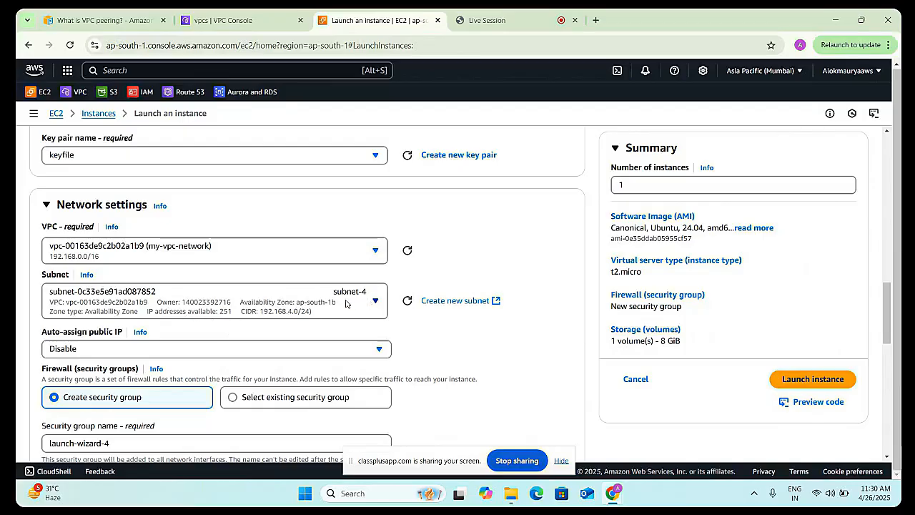
{"action": "scroll", "coordinate": [214, 314], "scroll_direction": "down", "scroll_amount": 1}
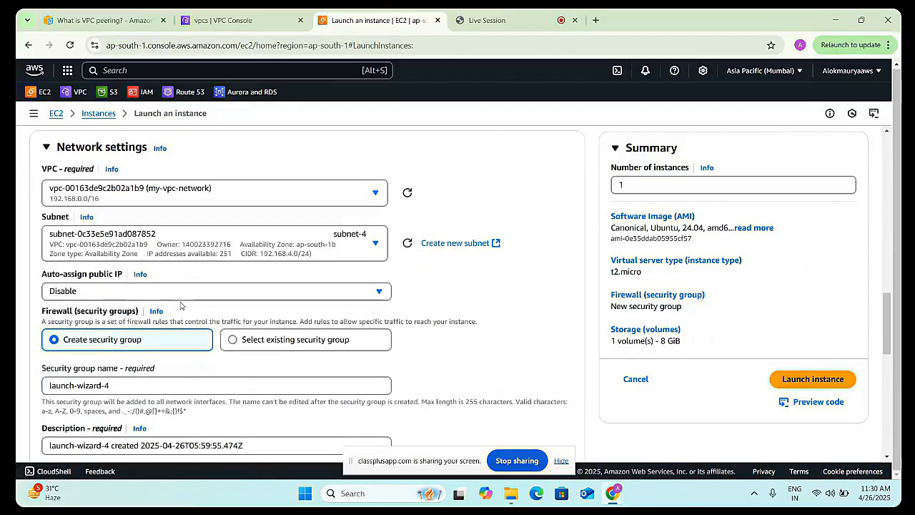
{"action": "left_click", "coordinate": [180, 295]}
{"action": "left_click", "coordinate": [140, 312]}
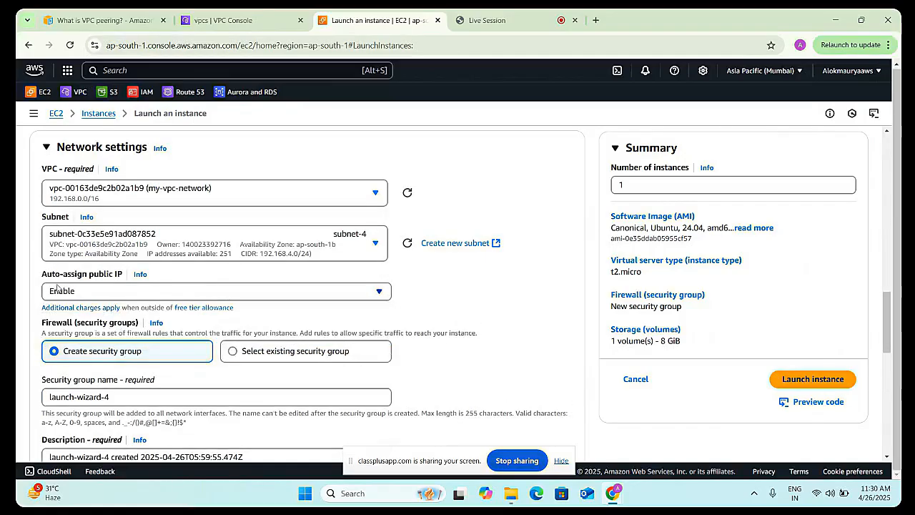
- Set the inbound rule type of the custom-vpc-ec2 security group to All traffic
{"action": "scroll", "coordinate": [126, 344], "scroll_direction": "down", "scroll_amount": 3}
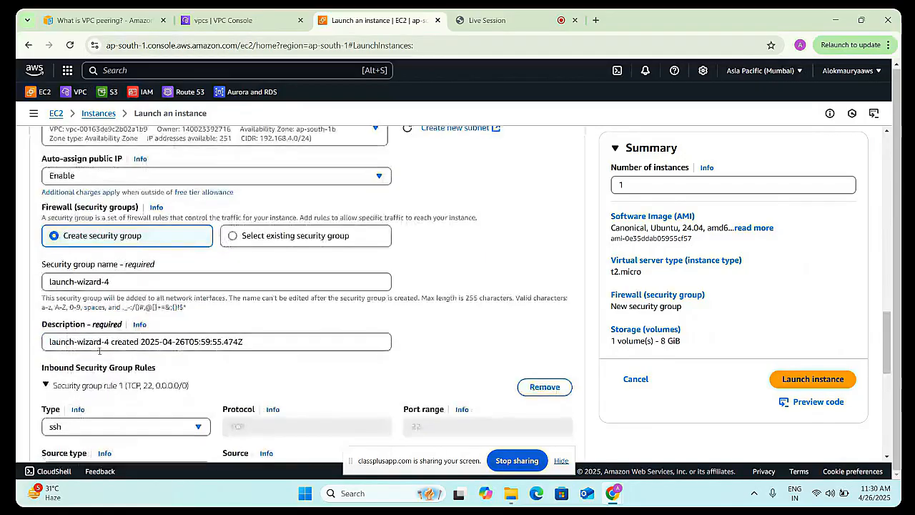
{"action": "scroll", "coordinate": [87, 331], "scroll_direction": "down", "scroll_amount": 1}
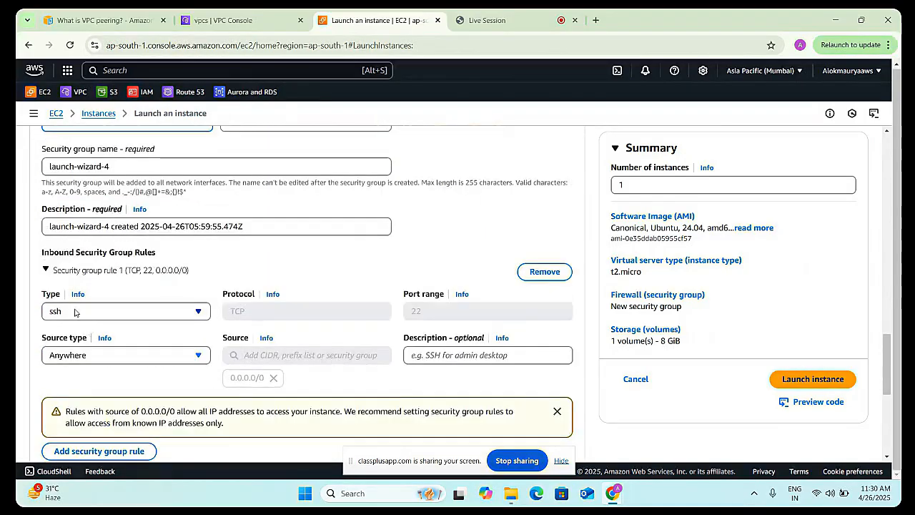
{"action": "left_click", "coordinate": [76, 312]}
{"action": "left_click", "coordinate": [114, 272]}
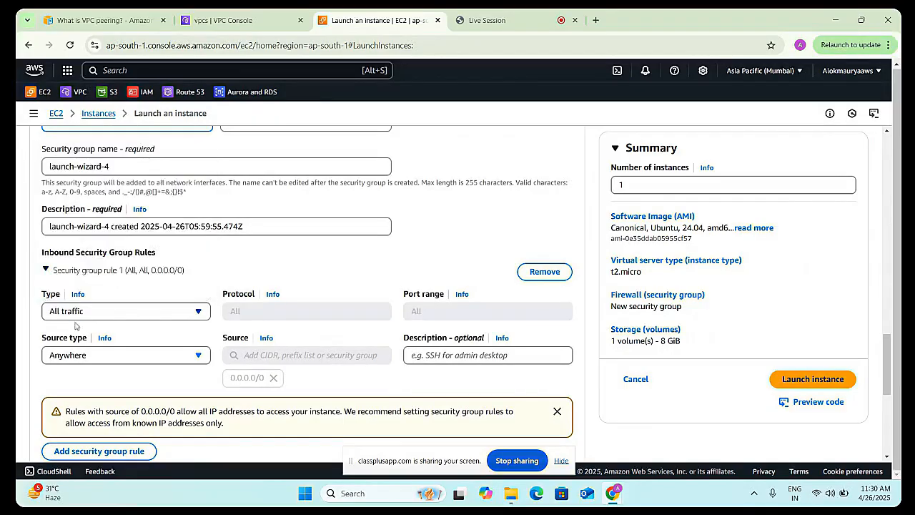
- Launch the custom-vpc-ec2 instance with the default storage configuration
{"action": "scroll", "coordinate": [215, 379], "scroll_direction": "down", "scroll_amount": 2}
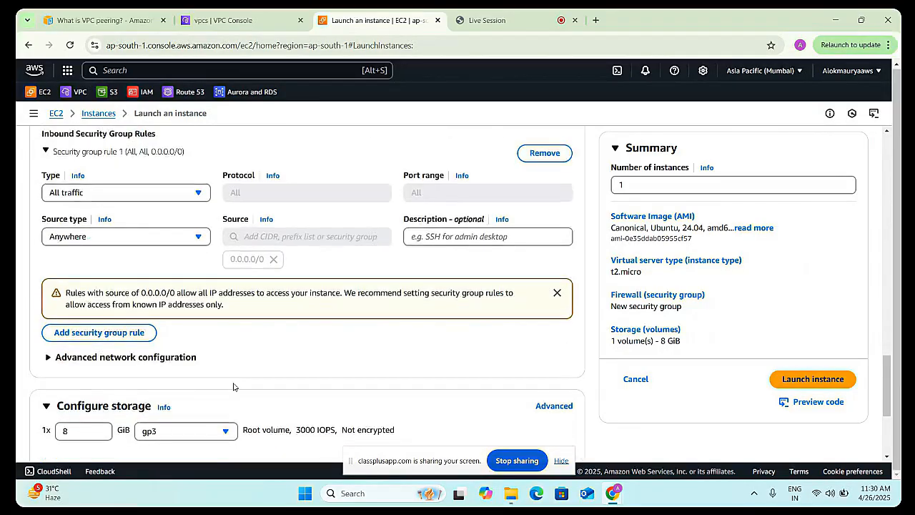
{"action": "scroll", "coordinate": [232, 385], "scroll_direction": "down", "scroll_amount": 3}
{"action": "scroll", "coordinate": [261, 363], "scroll_direction": "up", "scroll_amount": 2}
{"action": "scroll", "coordinate": [719, 364], "scroll_direction": "down", "scroll_amount": 2}
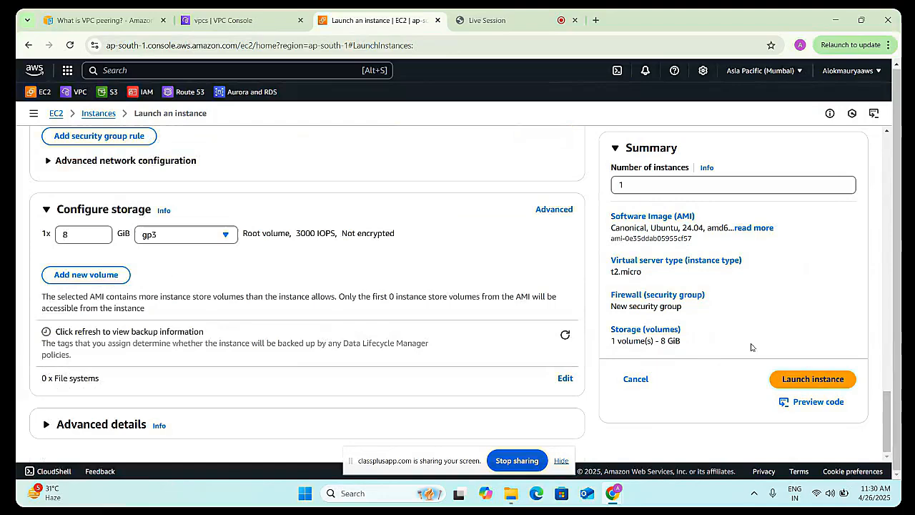
{"action": "left_click", "coordinate": [798, 378]}
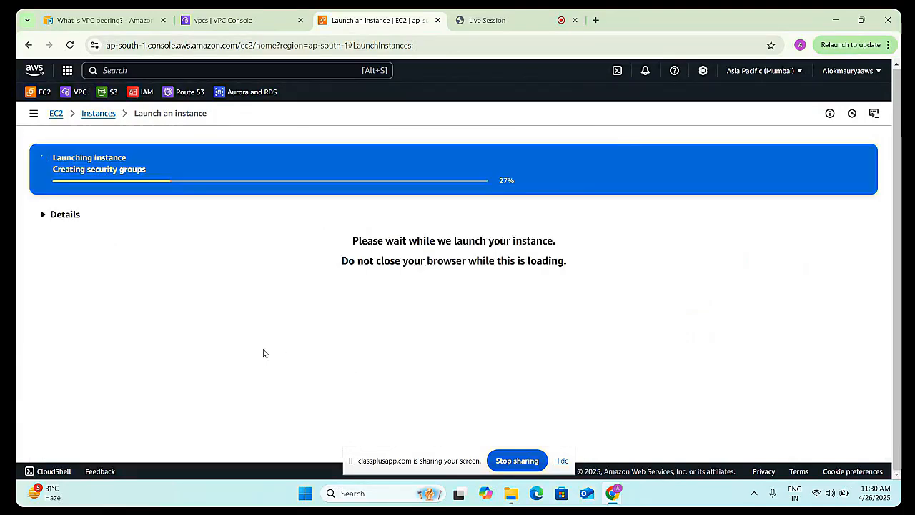
- Return to the refreshed instances list and display the details of custom-vpc-ec2
{"action": "left_click", "coordinate": [99, 113]}
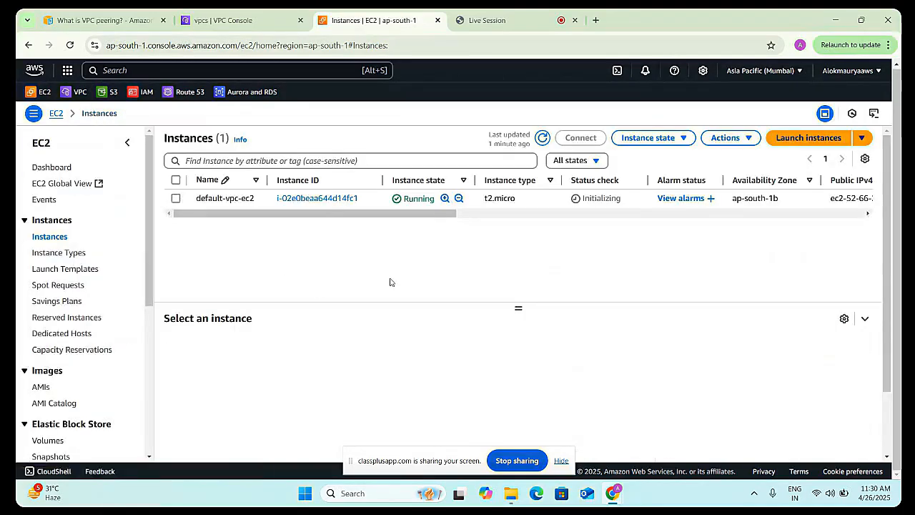
{"action": "left_click", "coordinate": [543, 138]}
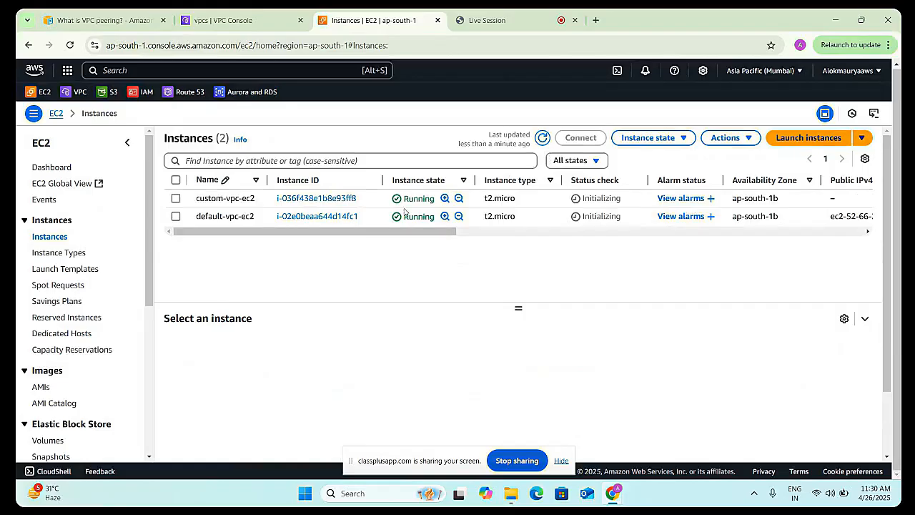
{"action": "left_click", "coordinate": [176, 198]}
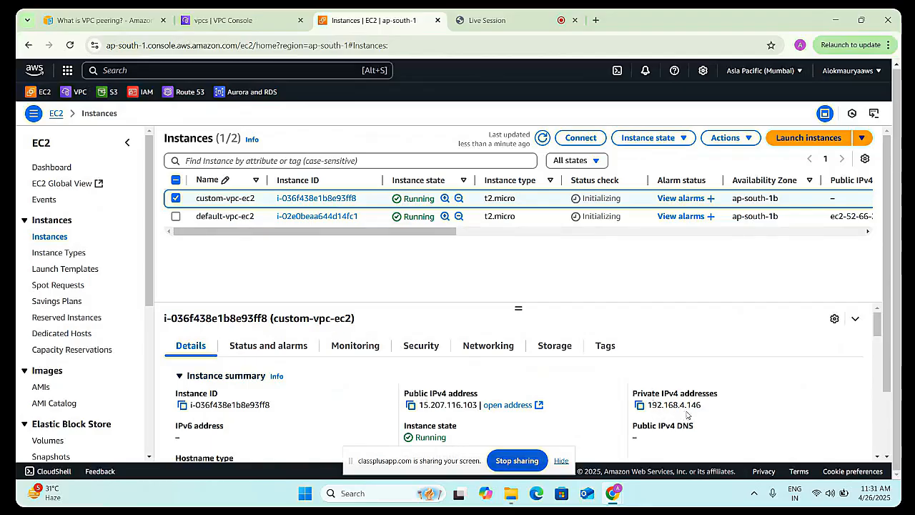
- Switch the instance selection to default-vpc-ec2 and open a Command Prompt in the Downloads folder
{"action": "left_click", "coordinate": [175, 216]}
{"action": "left_click", "coordinate": [176, 198]}
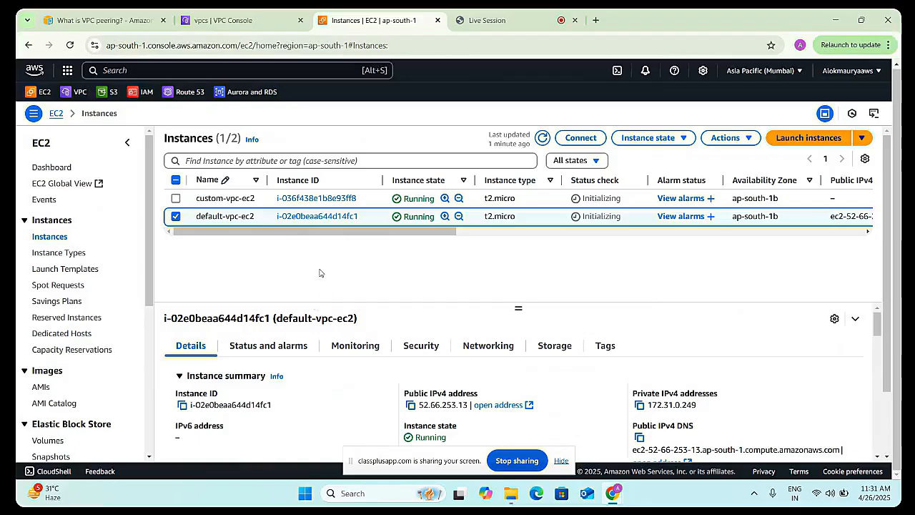
{"action": "left_click", "coordinate": [512, 494]}
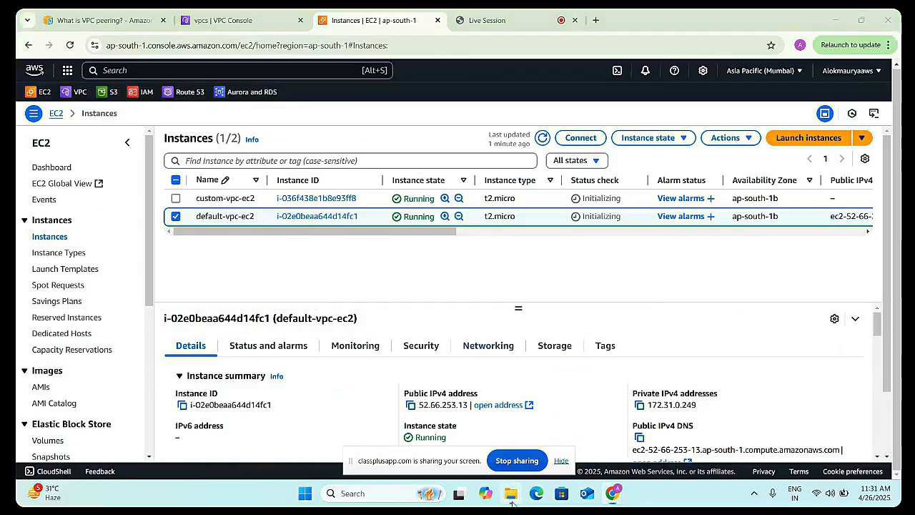
{"action": "left_click", "coordinate": [252, 41]}
{"action": "type", "text": "cmd"}
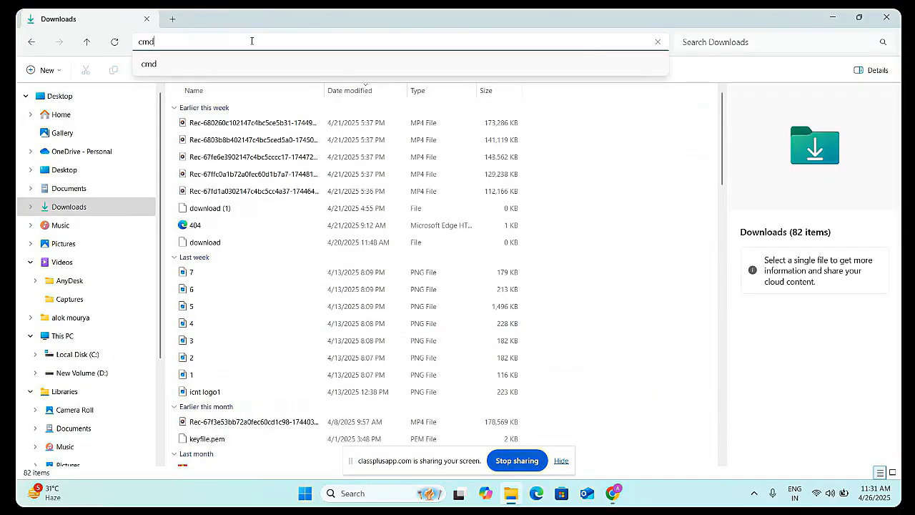
{"action": "key", "text": "Return"}
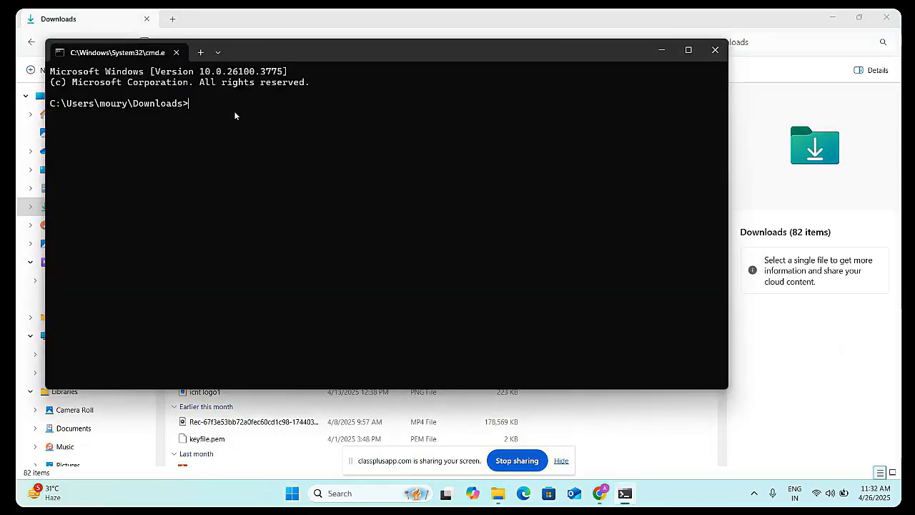
- Copy the example SSH client connection command for the default-vpc-ec2 instance from the EC2 console
{"action": "key", "text": "alt+Tab"}
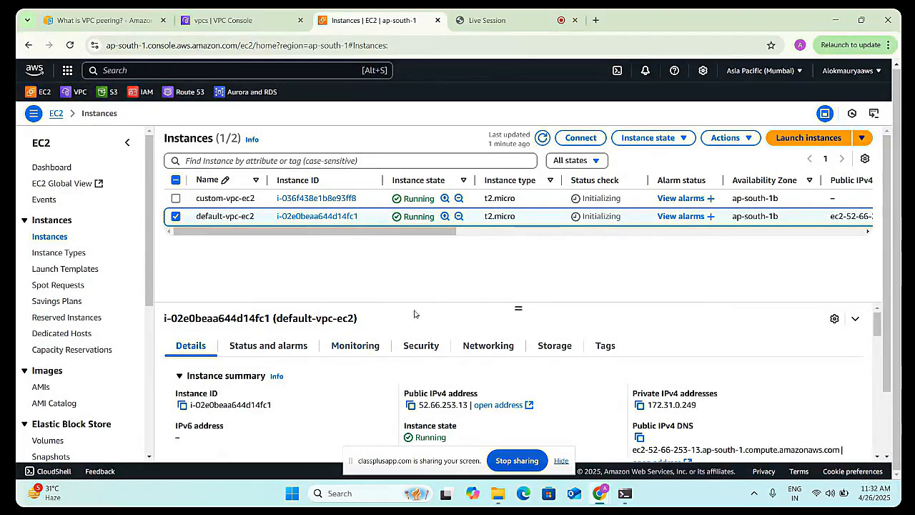
{"action": "left_click", "coordinate": [581, 137]}
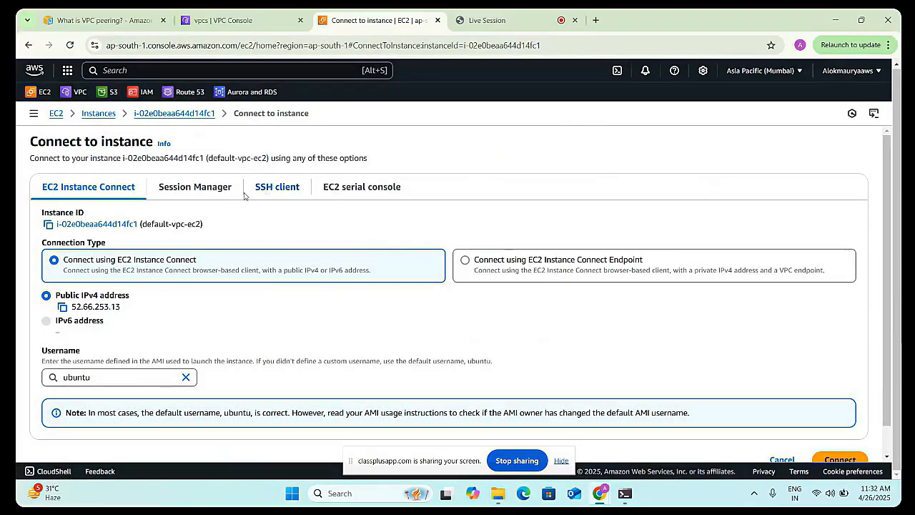
{"action": "left_click", "coordinate": [275, 188]}
{"action": "left_click", "coordinate": [47, 357]}
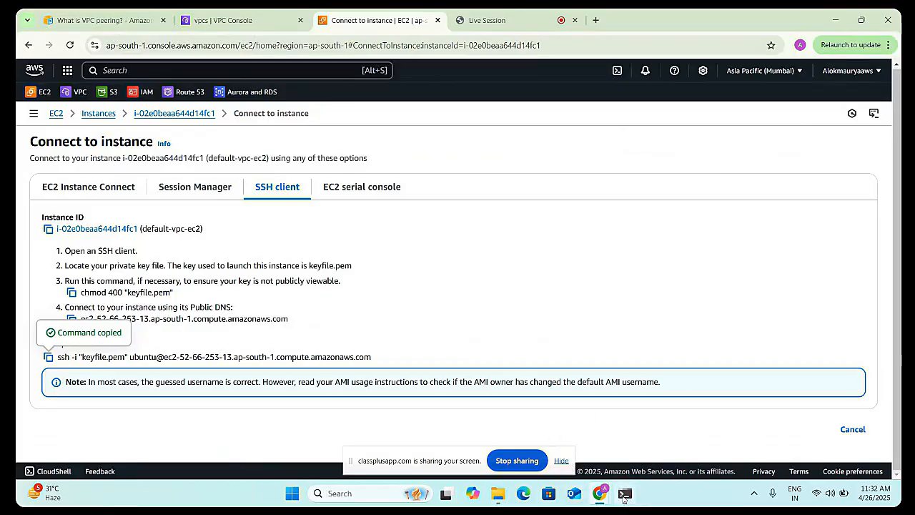
- Run the copied SSH command in the Command Prompt and accept the host key with yes to log in to default-vpc-ec2
{"action": "left_click", "coordinate": [625, 494]}
{"action": "key", "text": "ctrl+v"}
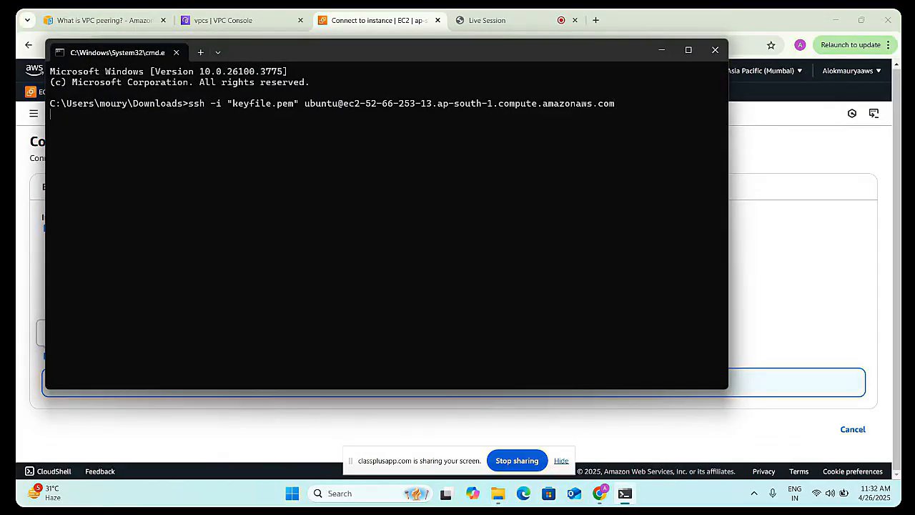
{"action": "key", "text": "Return"}
{"action": "type", "text": "yes"}
{"action": "key", "text": "Return"}
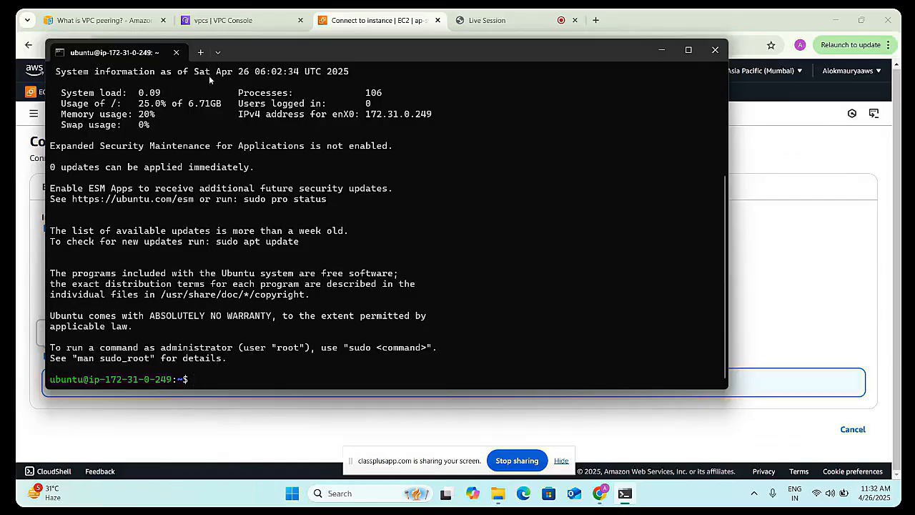
- Open a second terminal session and change its directory to Downloads
{"action": "left_click", "coordinate": [201, 52]}
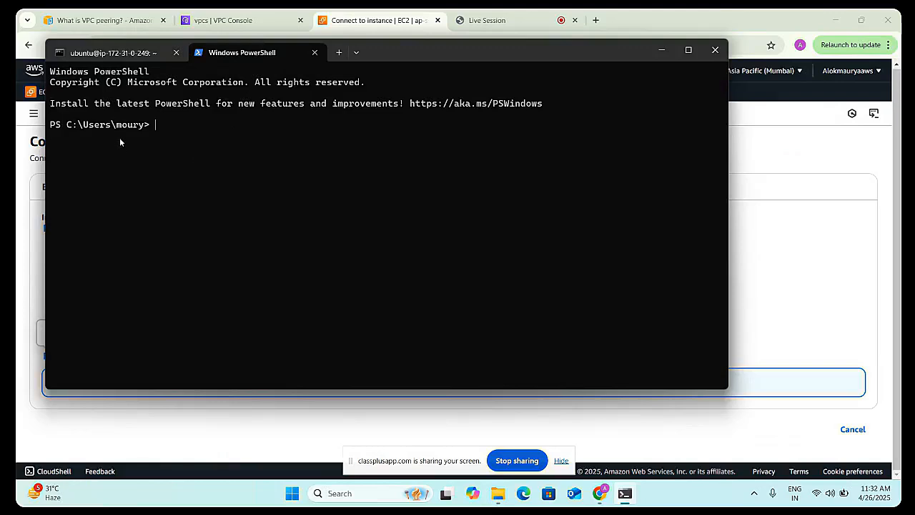
{"action": "type", "text": "cd Downloads"}
{"action": "key", "text": "Return"}
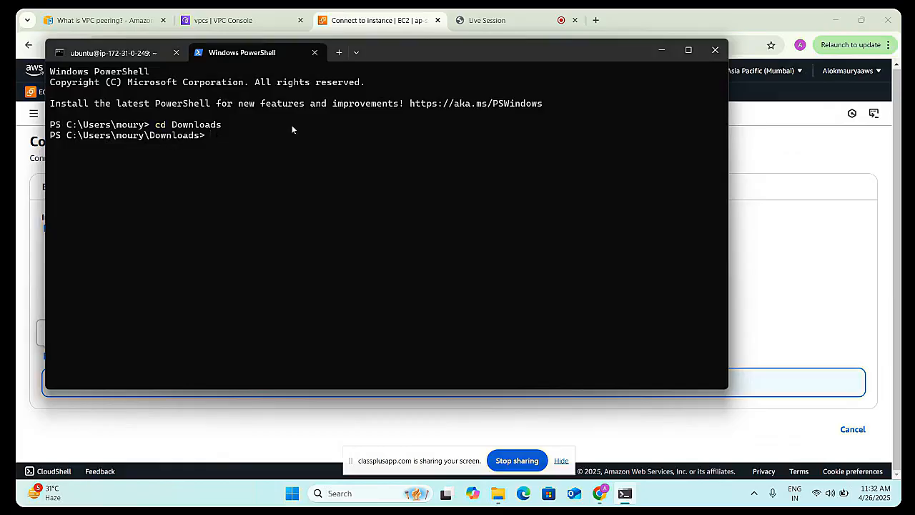
- Return to the EC2 instances list and copy the example SSH client connection command for custom-vpc-ec2
{"action": "left_click", "coordinate": [652, 58]}
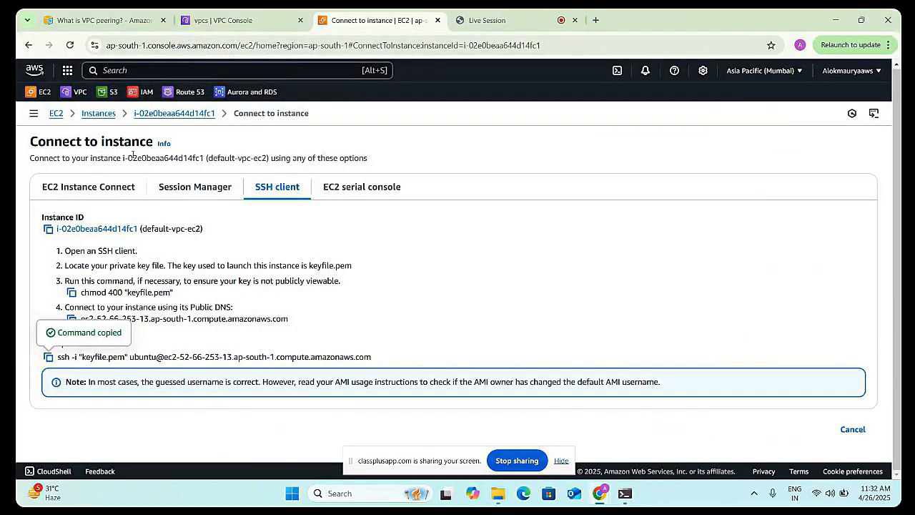
{"action": "left_click", "coordinate": [98, 115]}
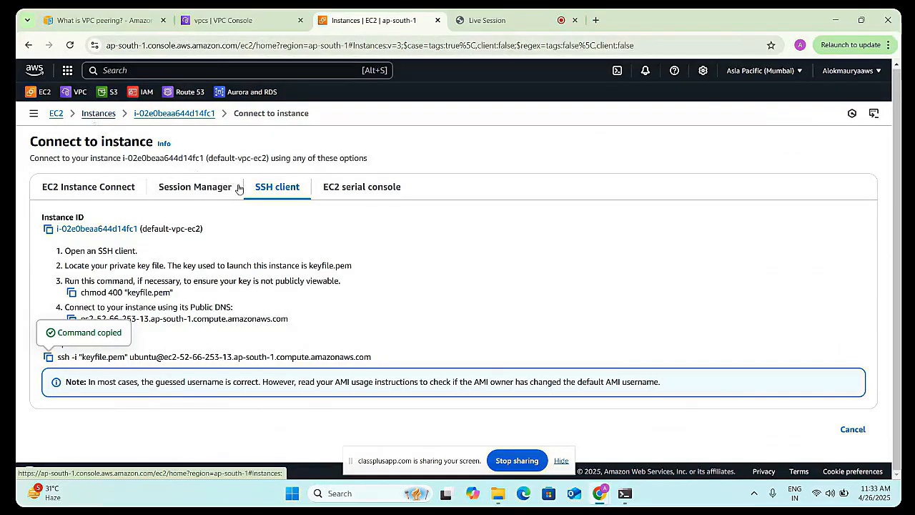
{"action": "left_click", "coordinate": [176, 217]}
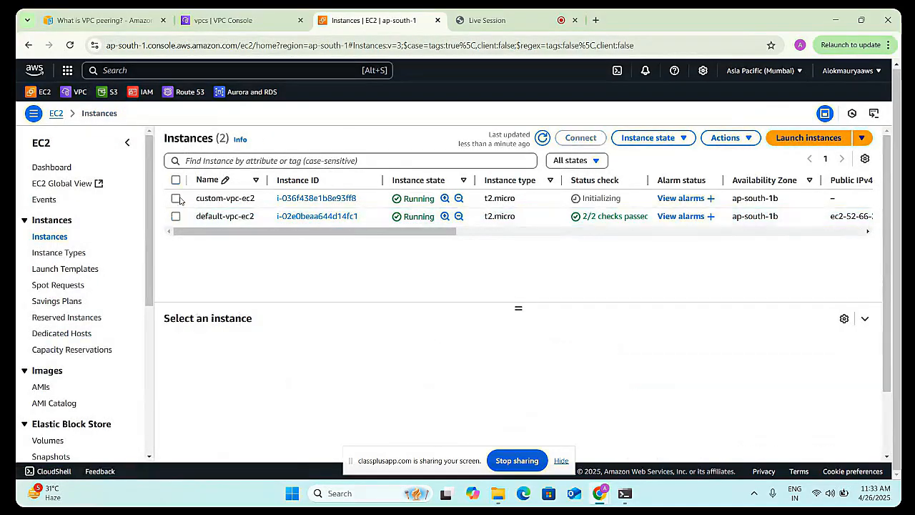
{"action": "left_click", "coordinate": [176, 198]}
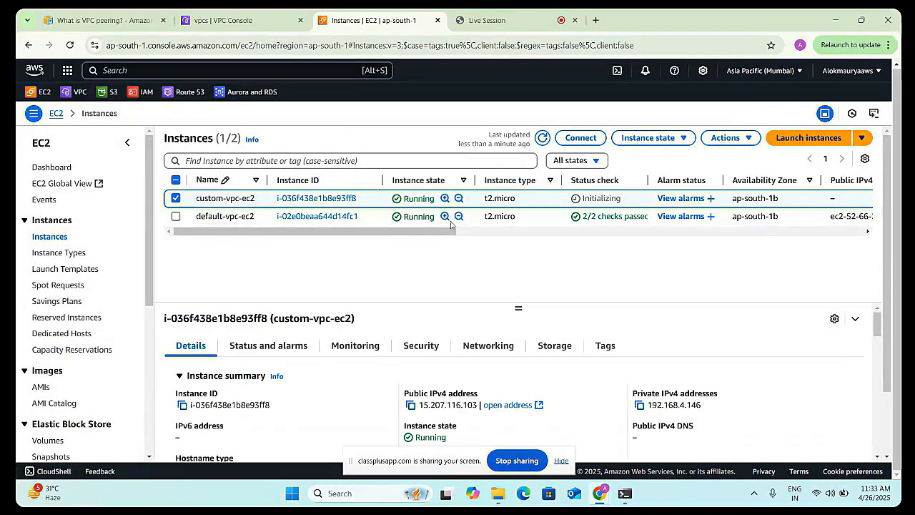
{"action": "left_click", "coordinate": [581, 138]}
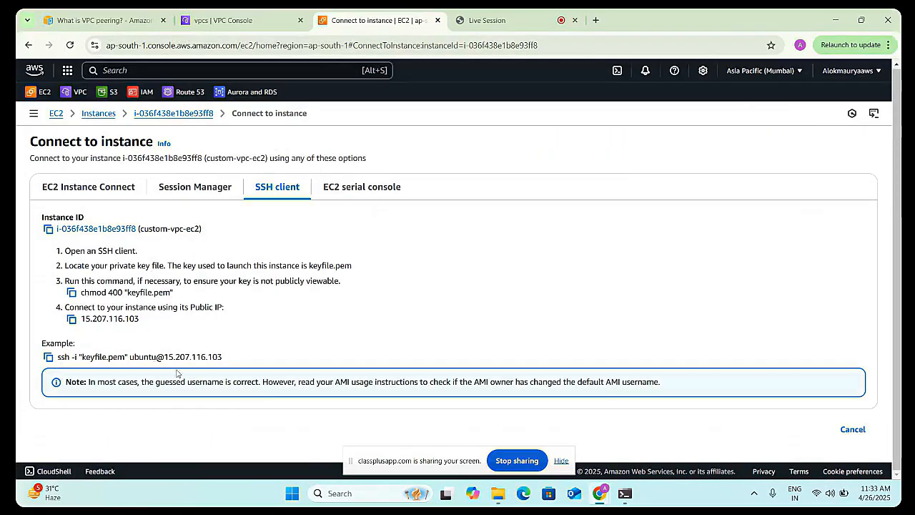
{"action": "left_click", "coordinate": [49, 357]}
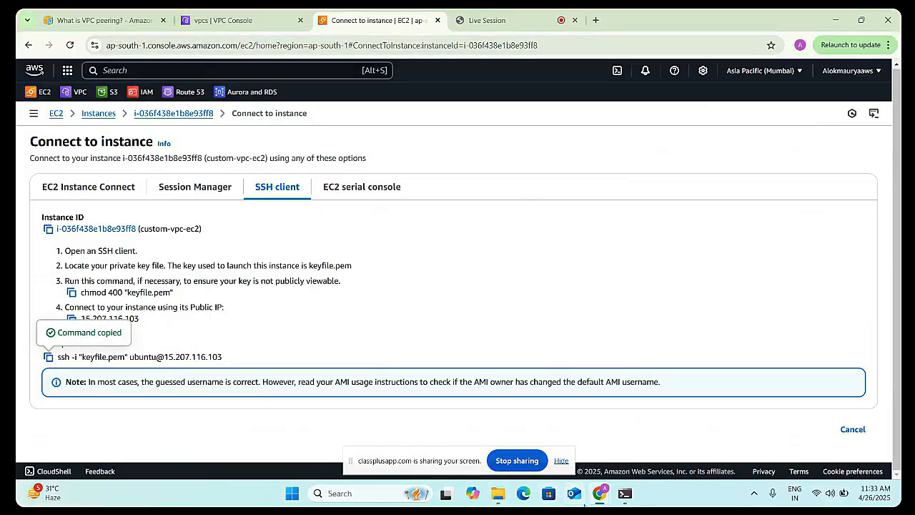
- Run the copied SSH command in the PowerShell session and answer yes to the host key prompt to log in to custom-vpc-ec2
{"action": "left_click", "coordinate": [621, 500]}
{"action": "key", "text": "ctrl+v"}
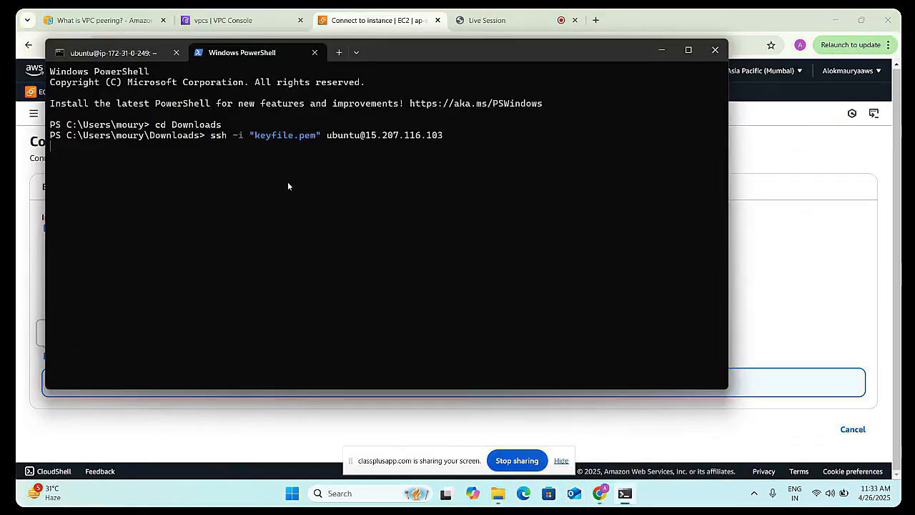
{"action": "key", "text": "Return"}
{"action": "type", "text": "yes"}
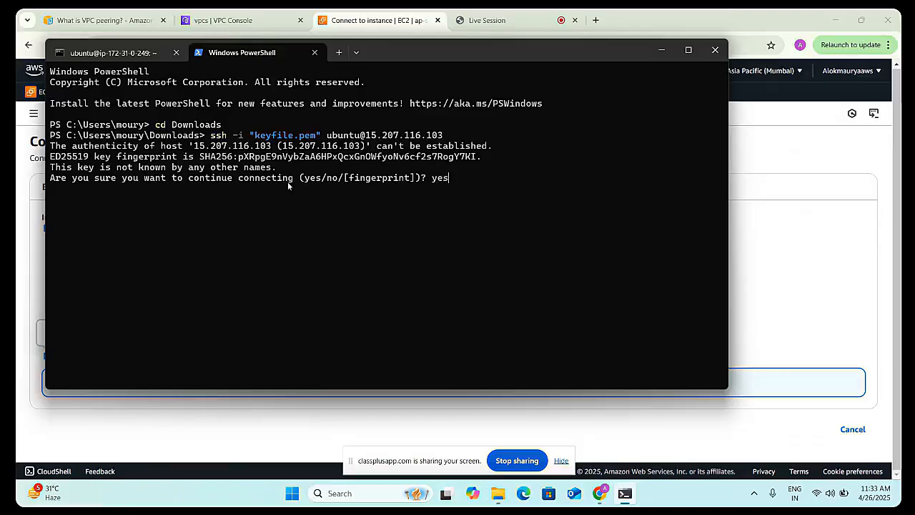
{"action": "key", "text": "Return"}
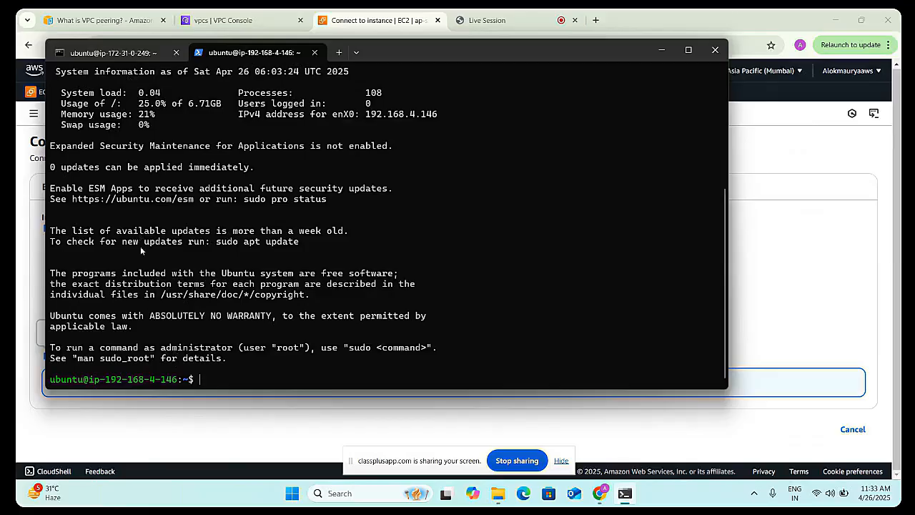
- Maximize the terminal window and clear the screen of both SSH sessions
{"action": "left_click", "coordinate": [113, 52]}
{"action": "left_click", "coordinate": [255, 52]}
{"action": "left_click", "coordinate": [688, 50]}
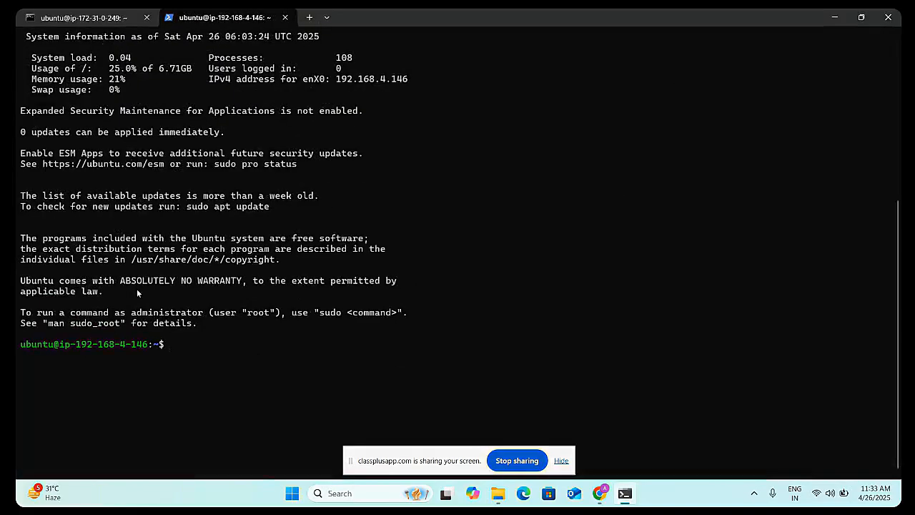
{"action": "key", "text": "ctrl+l"}
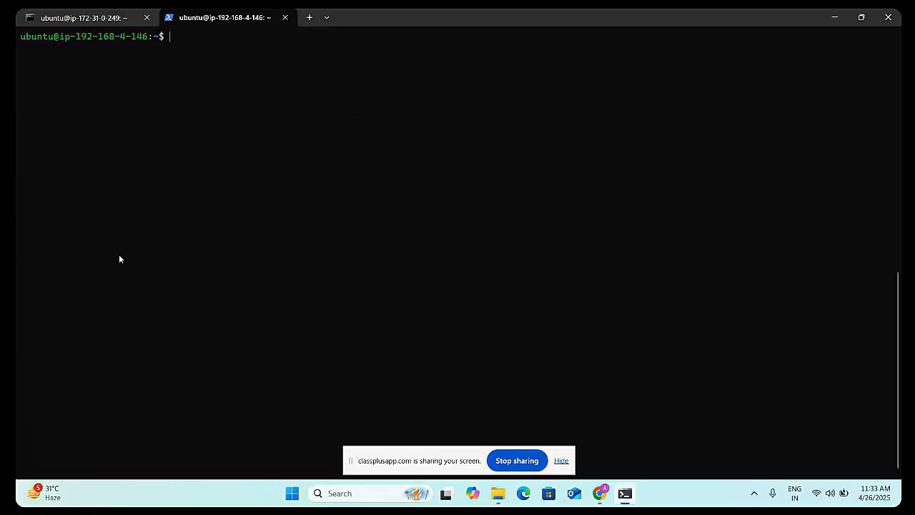
{"action": "left_click", "coordinate": [96, 18]}
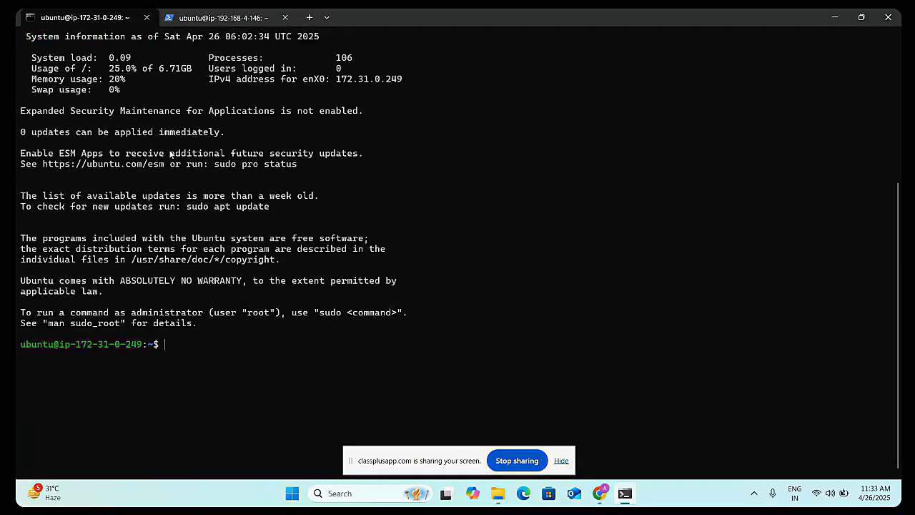
{"action": "key", "text": "ctrl+l"}
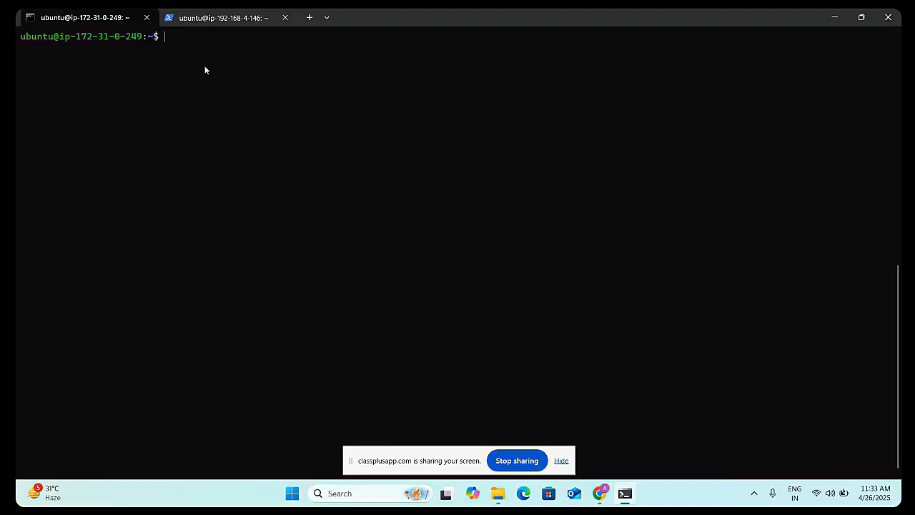
- Ping the default VPC instance at 172.31.0.249 from the custom-vpc-ec2 session, and stop the ping after several seconds
{"action": "left_click", "coordinate": [201, 22]}
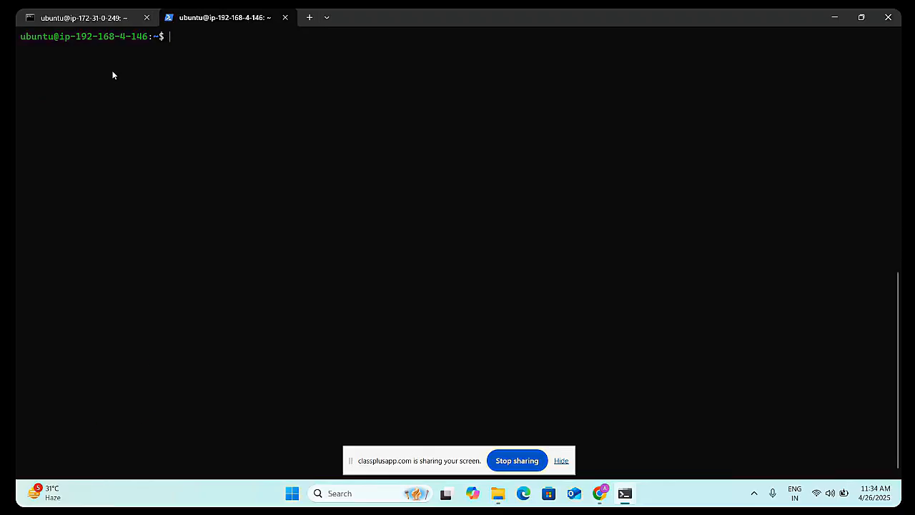
{"action": "type", "text": "ping"}
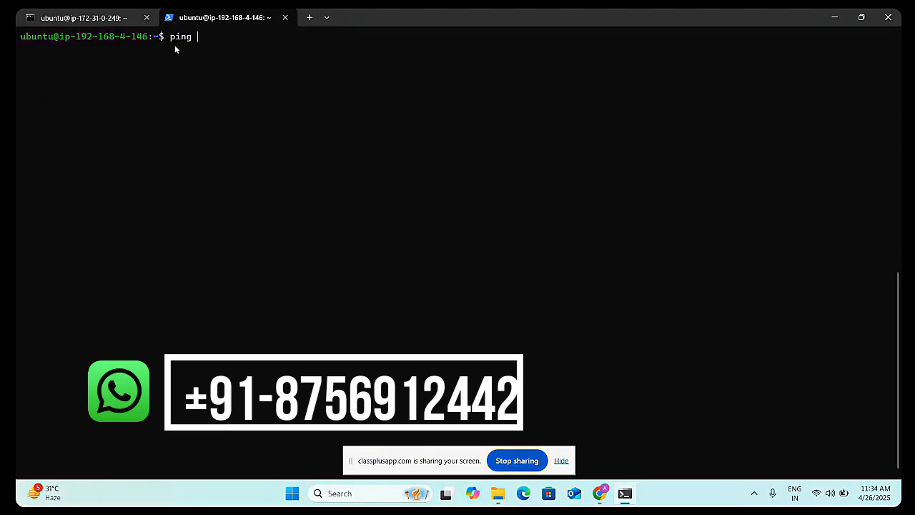
{"action": "type", "text": " 17"}
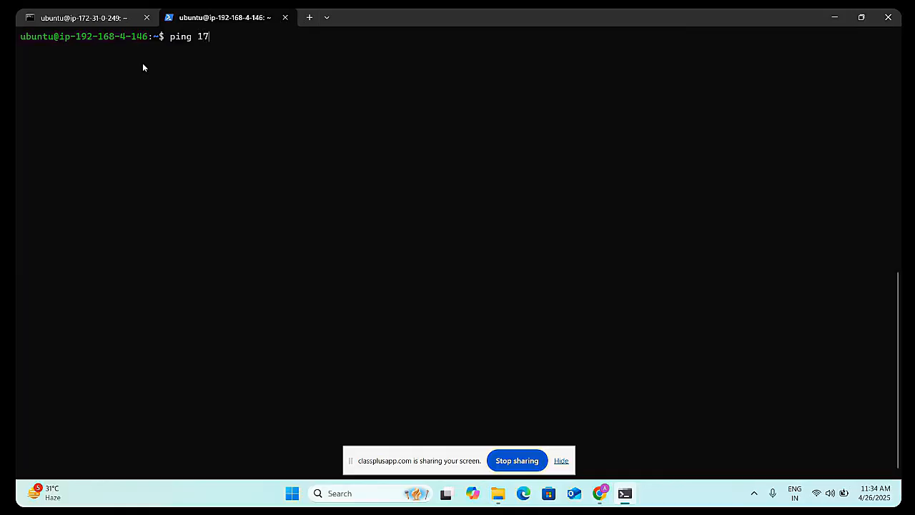
{"action": "type", "text": "2.1"}
{"action": "key", "text": "BackSpace"}
{"action": "type", "text": "31.0.249"}
{"action": "key", "text": "Return"}
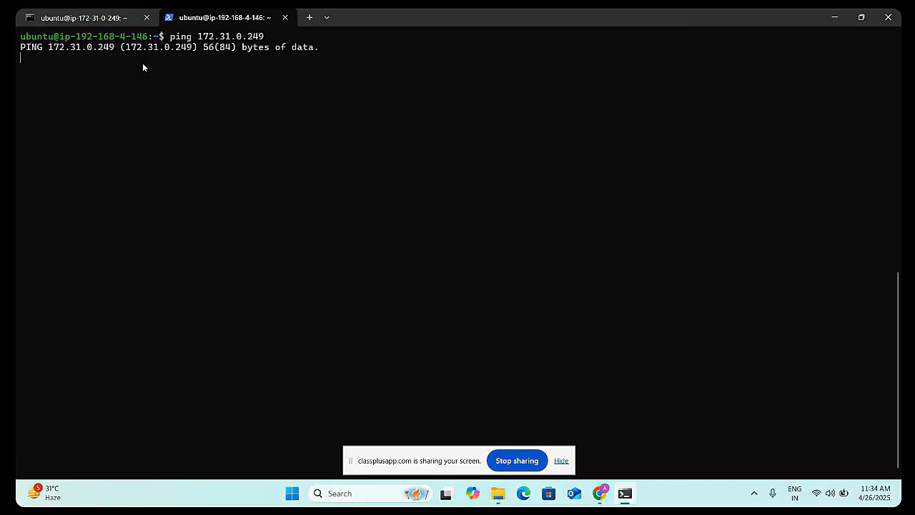
{"action": "key", "text": "ctrl+c"}
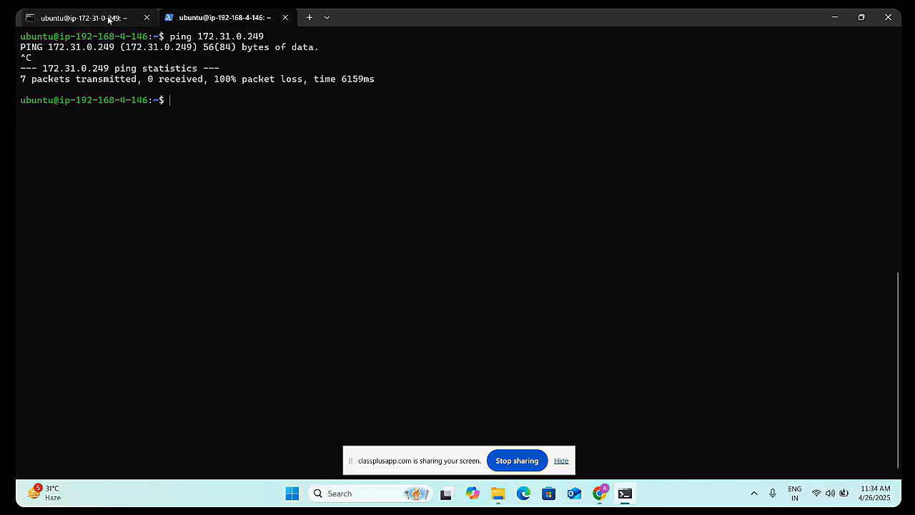
- Ping the custom VPC instance at 192.168.4.146 from the default-vpc-ec2 session, and stop the ping after several seconds
{"action": "left_click", "coordinate": [113, 18]}
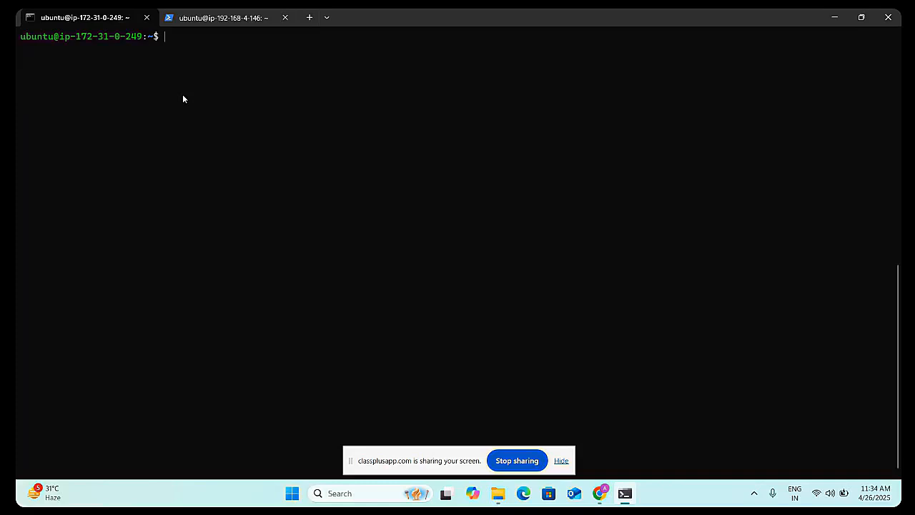
{"action": "type", "text": "ping 192.168.4.146"}
{"action": "key", "text": "Return"}
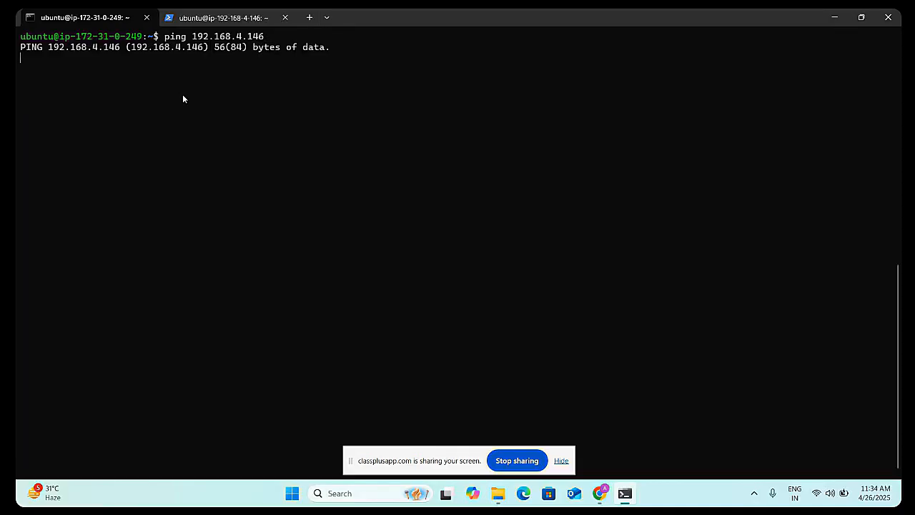
{"action": "key", "text": "ctrl+c"}
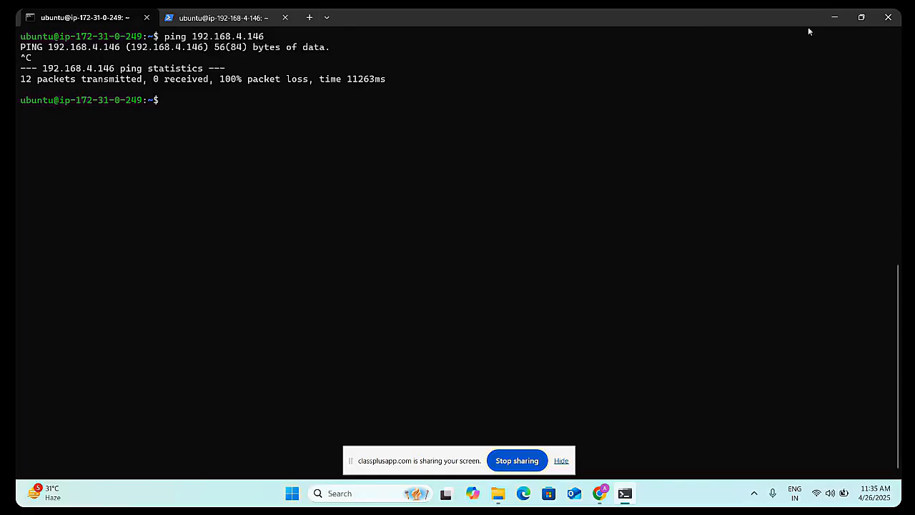
- Minimize the terminal, leave the instance connection page, and return to the Your VPCs list in the VPC console
{"action": "left_click", "coordinate": [834, 17]}
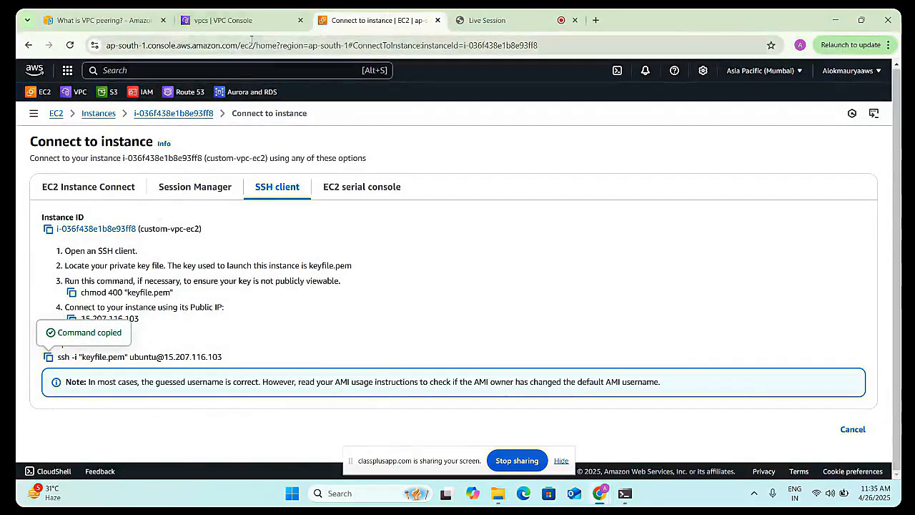
{"action": "left_click", "coordinate": [28, 45]}
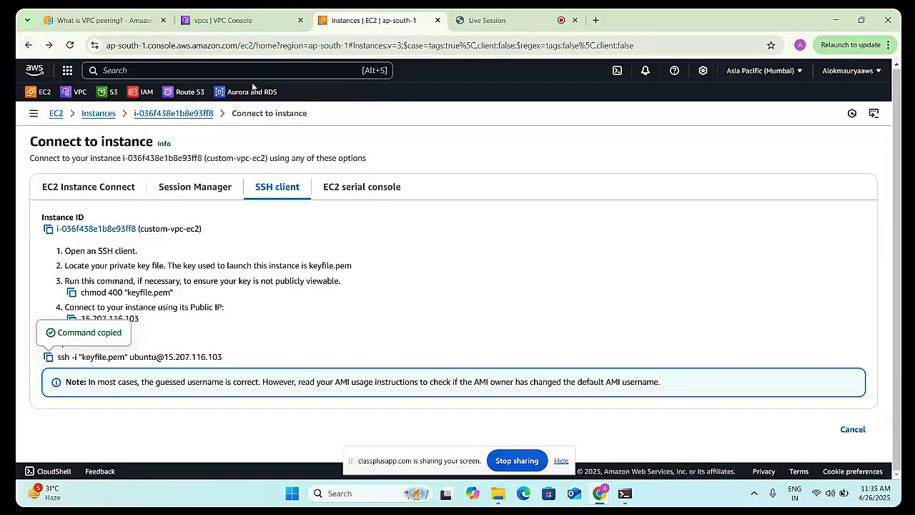
{"action": "left_click", "coordinate": [223, 20]}
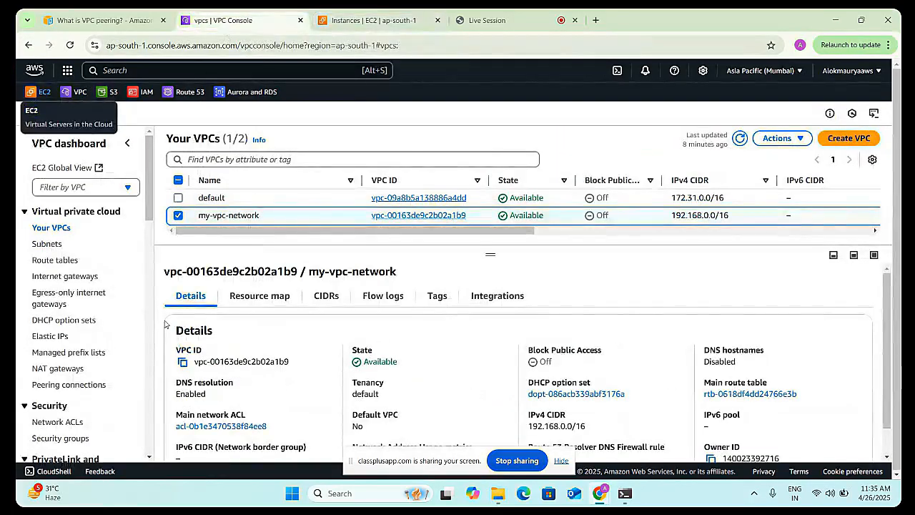
- Start a new VPC peering connection named my-peering with my-vpc-network as the requester VPC
{"action": "scroll", "coordinate": [67, 329], "scroll_direction": "down", "scroll_amount": 1}
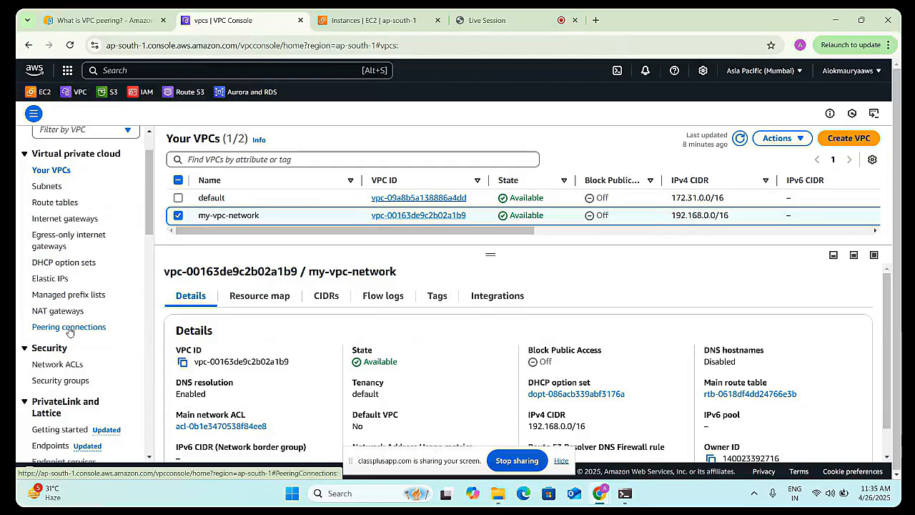
{"action": "left_click", "coordinate": [68, 329]}
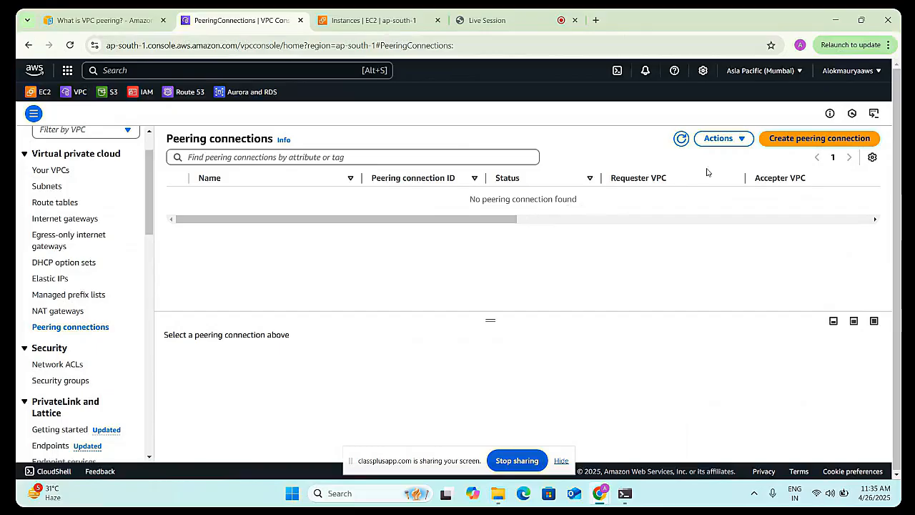
{"action": "left_click", "coordinate": [787, 141]}
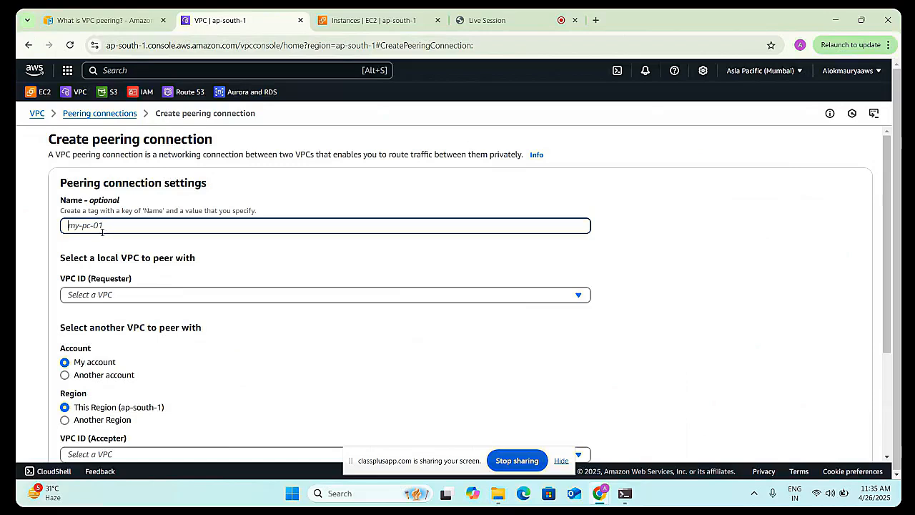
{"action": "type", "text": "my-peering"}
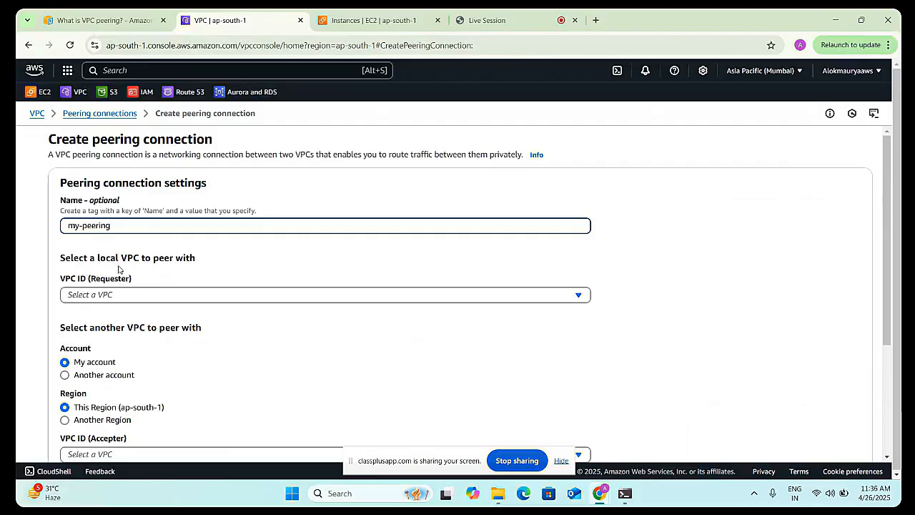
{"action": "scroll", "coordinate": [151, 287], "scroll_direction": "down", "scroll_amount": 1}
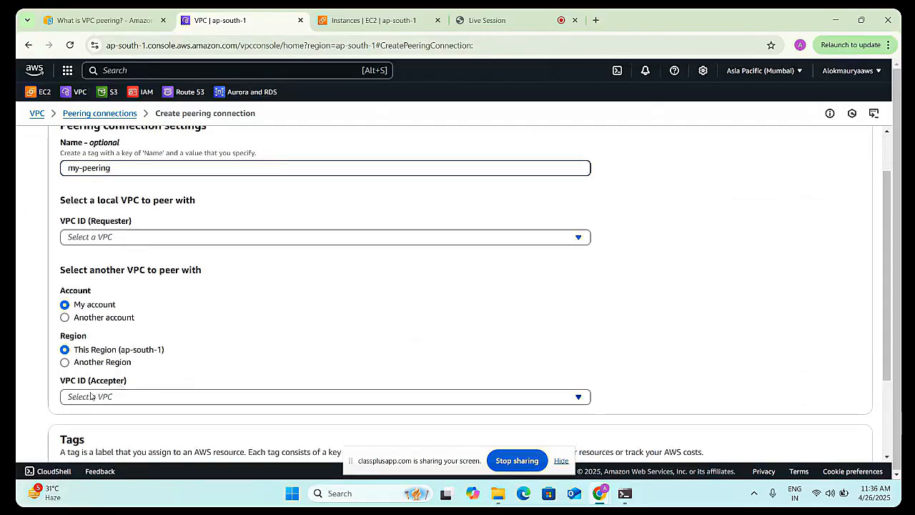
{"action": "left_click", "coordinate": [111, 237]}
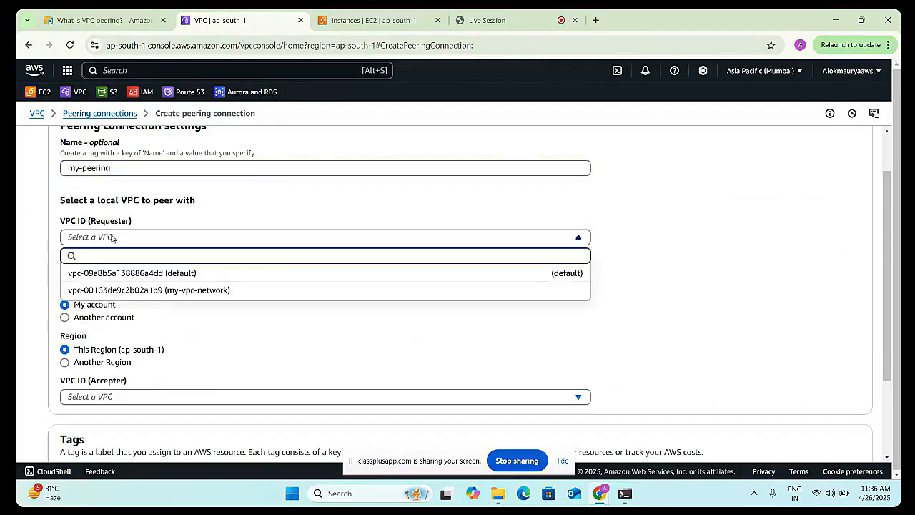
{"action": "left_click", "coordinate": [164, 290]}
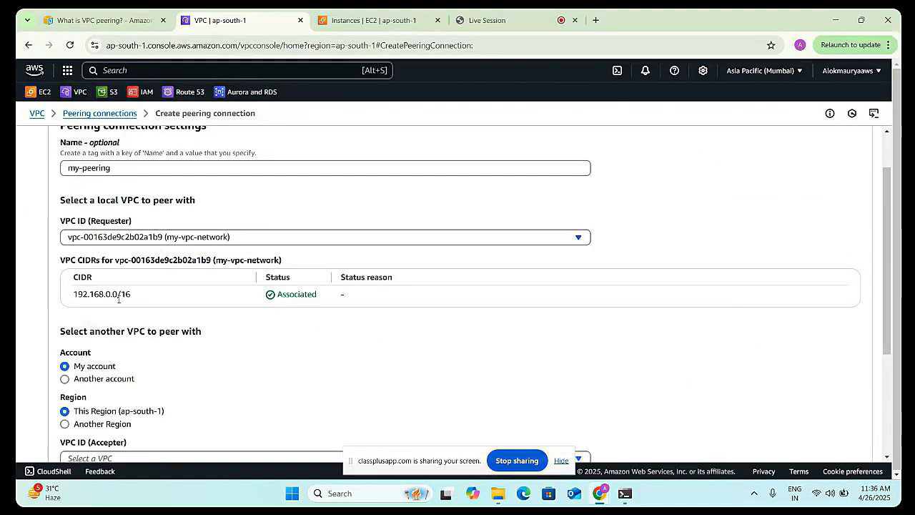
- Preview the Another account and Another Region accepter options, and restore My account and This Region (ap-south-1)
{"action": "scroll", "coordinate": [164, 311], "scroll_direction": "down", "scroll_amount": 1}
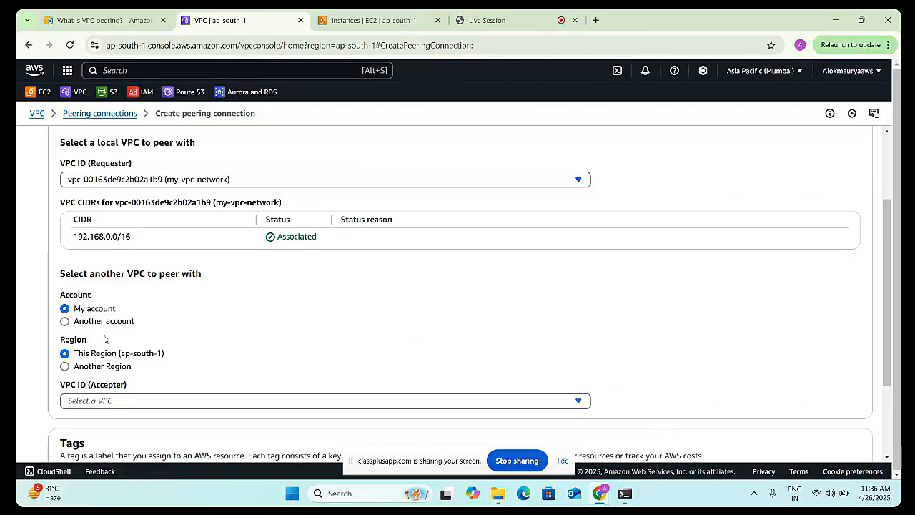
{"action": "left_click", "coordinate": [65, 322]}
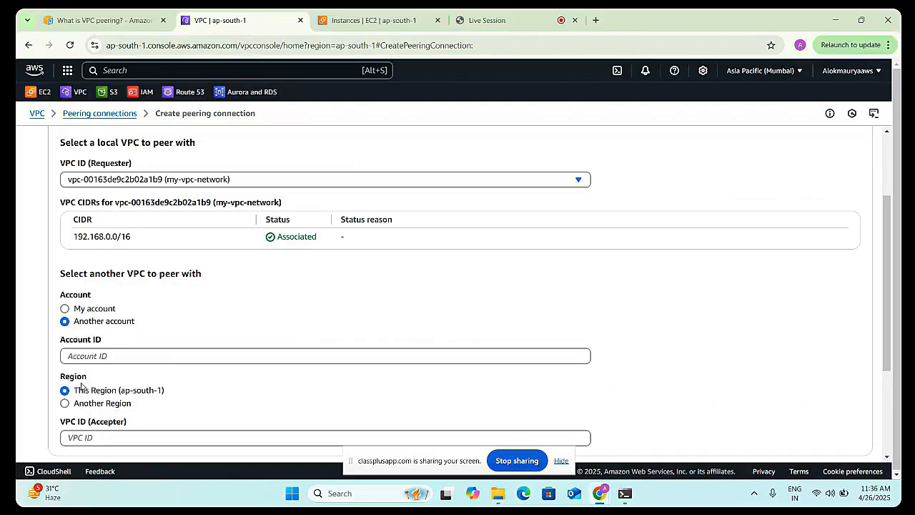
{"action": "left_click", "coordinate": [65, 308]}
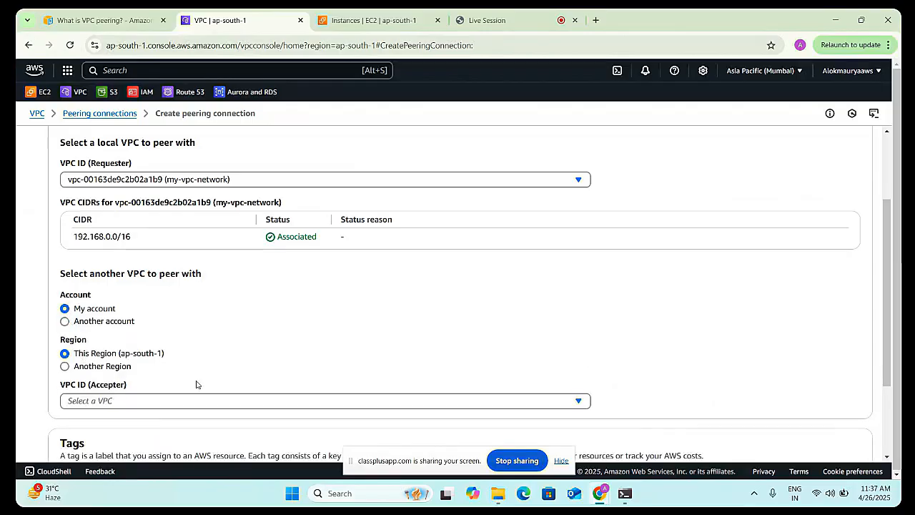
{"action": "scroll", "coordinate": [107, 327], "scroll_direction": "down", "scroll_amount": 1}
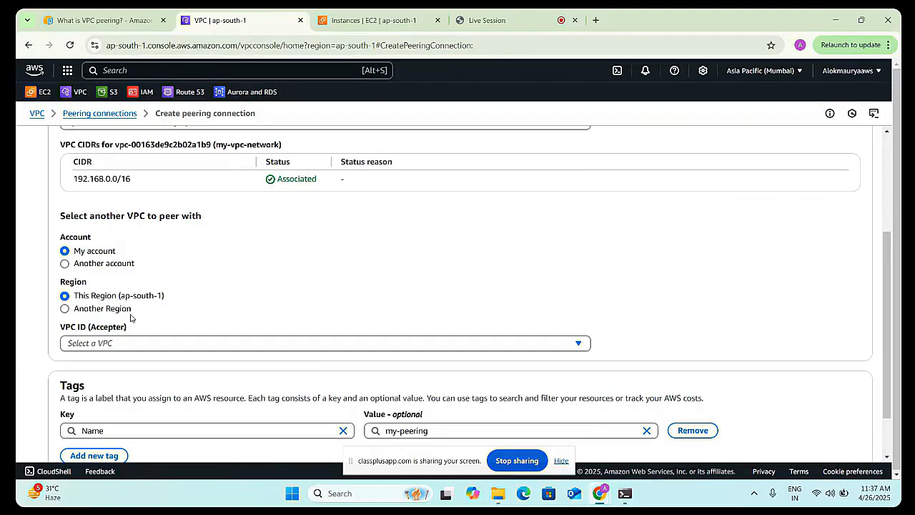
{"action": "left_click", "coordinate": [65, 309]}
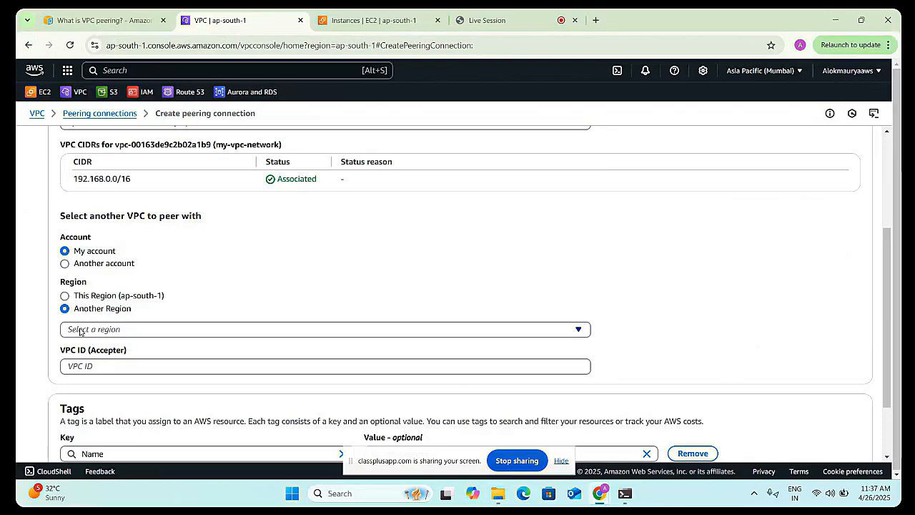
{"action": "left_click", "coordinate": [80, 331]}
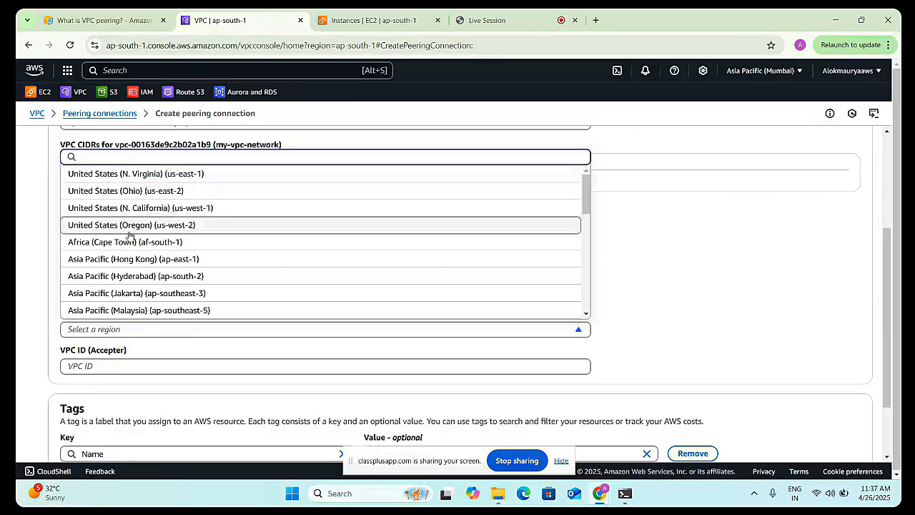
{"action": "left_click", "coordinate": [17, 281]}
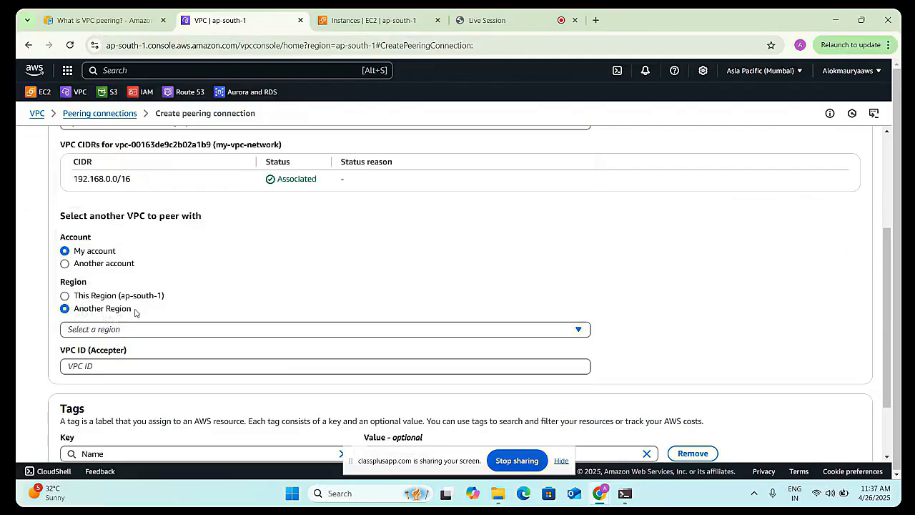
{"action": "left_click", "coordinate": [64, 296]}
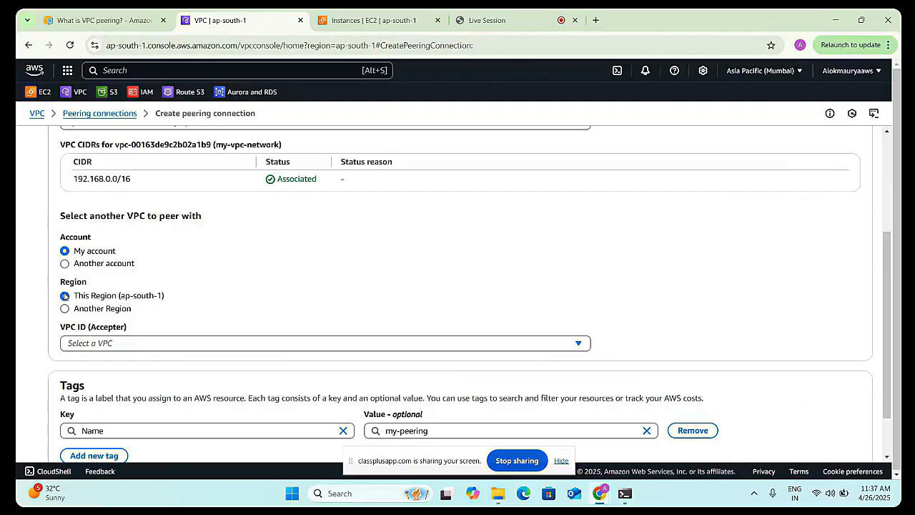
- Choose the default VPC as the accepter VPC for the peering connection
{"action": "left_click", "coordinate": [122, 343]}
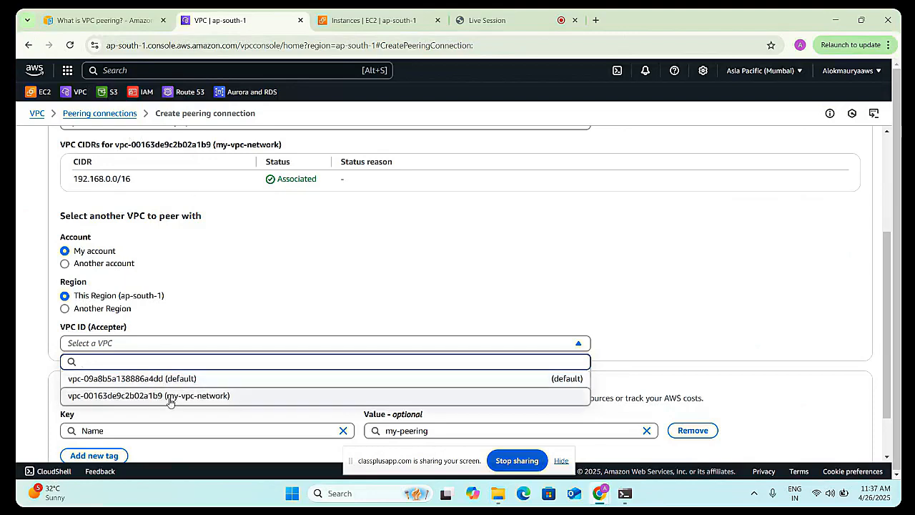
{"action": "scroll", "coordinate": [159, 246], "scroll_direction": "up", "scroll_amount": 2}
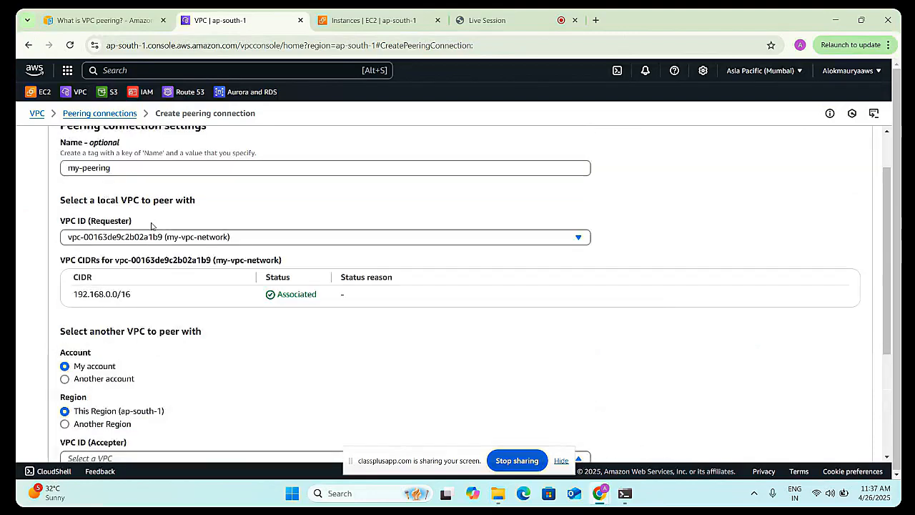
{"action": "scroll", "coordinate": [196, 390], "scroll_direction": "down", "scroll_amount": 1}
{"action": "left_click", "coordinate": [196, 395]}
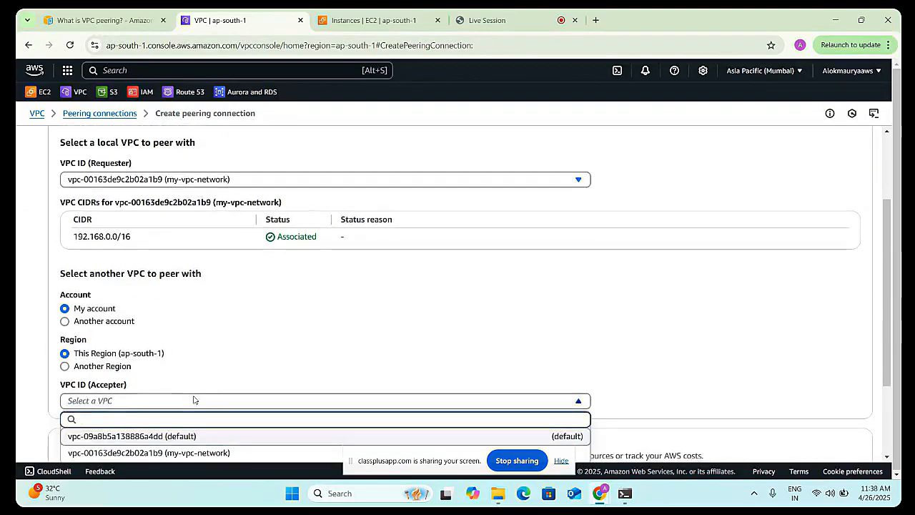
{"action": "scroll", "coordinate": [193, 392], "scroll_direction": "down", "scroll_amount": 1}
{"action": "left_click", "coordinate": [185, 381]}
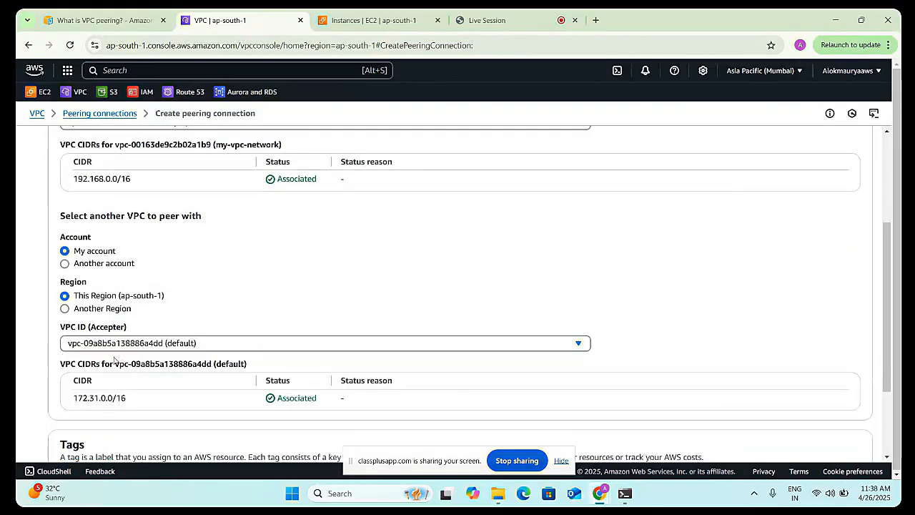
- Review the requester, accepter and tag settings, and create the my-peering peering connection
{"action": "scroll", "coordinate": [188, 351], "scroll_direction": "down", "scroll_amount": 1}
{"action": "scroll", "coordinate": [188, 351], "scroll_direction": "down", "scroll_amount": 2}
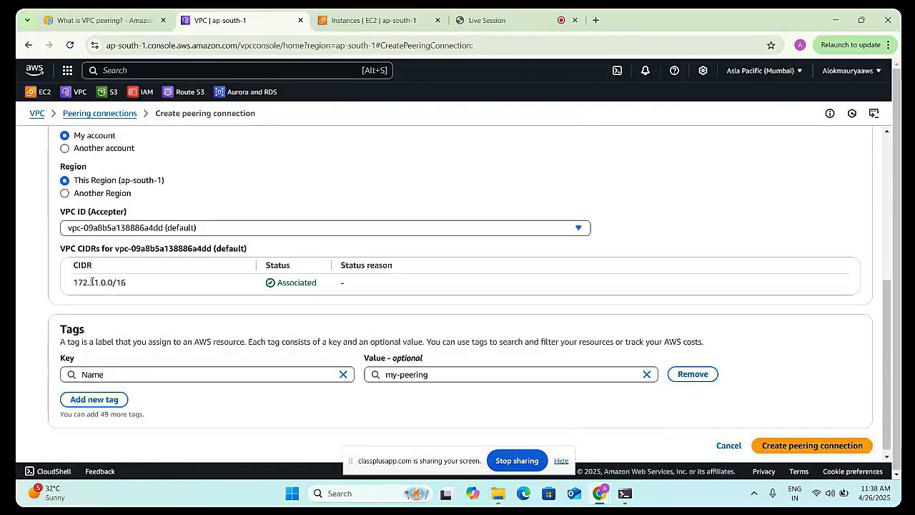
{"action": "scroll", "coordinate": [92, 282], "scroll_direction": "up", "scroll_amount": 3}
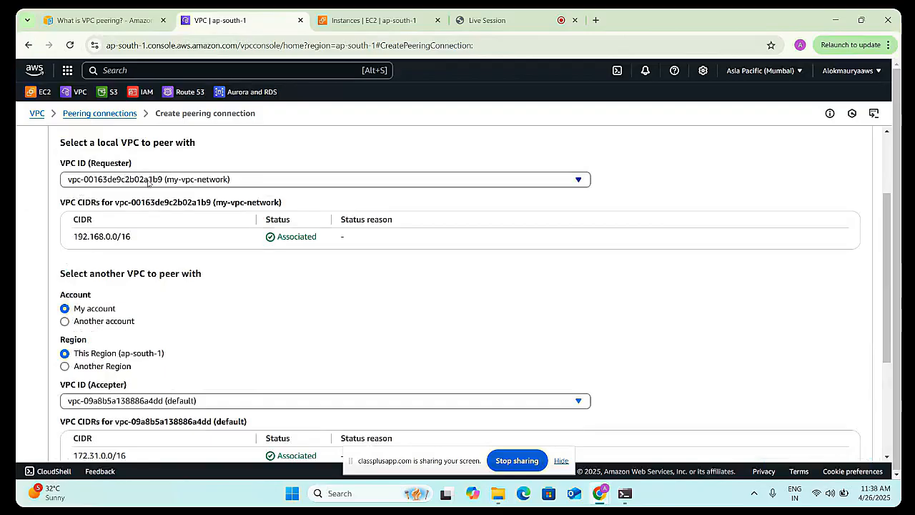
{"action": "scroll", "coordinate": [159, 245], "scroll_direction": "down", "scroll_amount": 1}
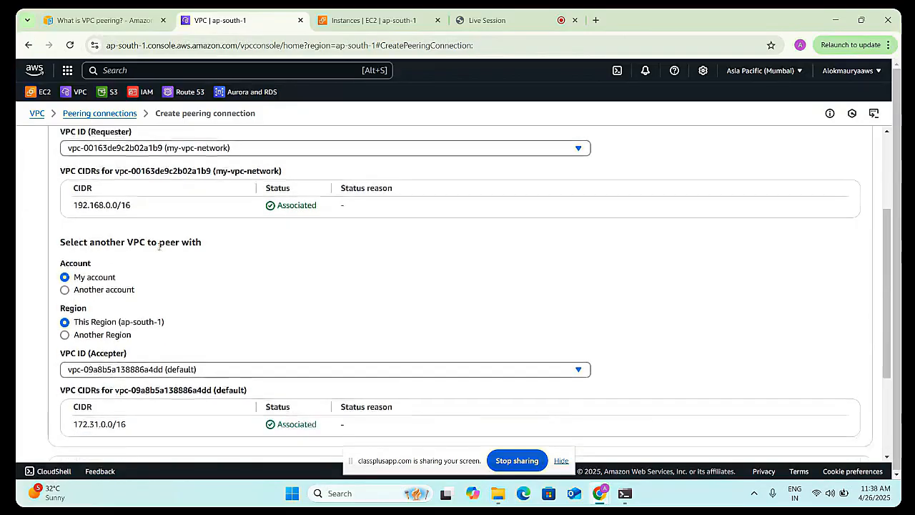
{"action": "scroll", "coordinate": [159, 245], "scroll_direction": "down", "scroll_amount": 2}
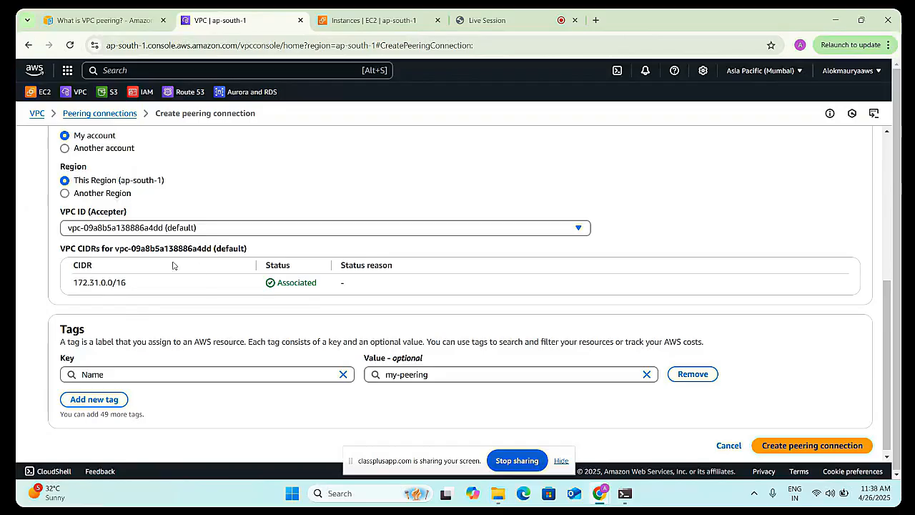
{"action": "scroll", "coordinate": [134, 338], "scroll_direction": "down", "scroll_amount": 1}
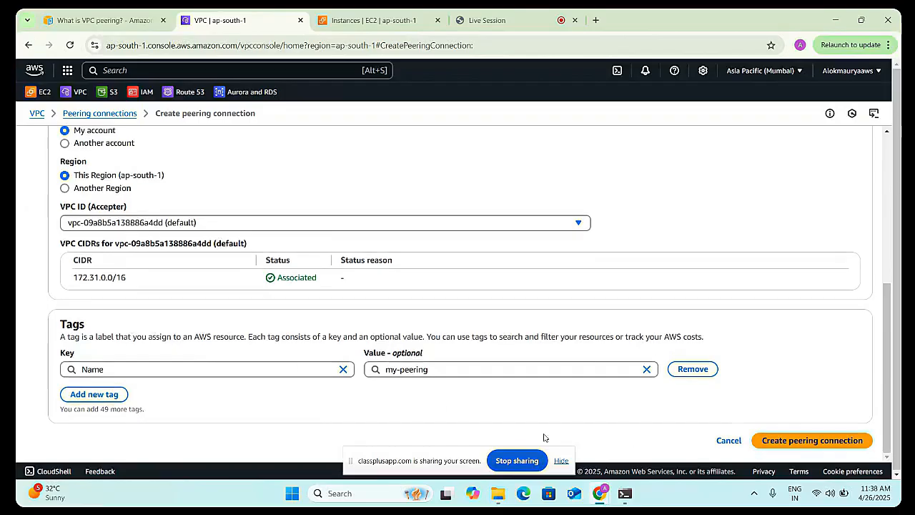
{"action": "left_click", "coordinate": [783, 441]}
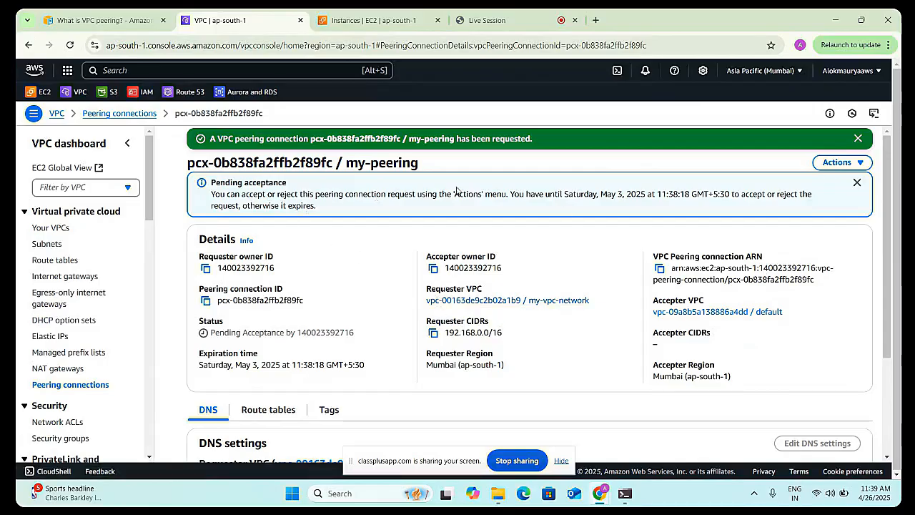
- Accept the pending my-peering connection request on behalf of the default VPC
{"action": "left_click", "coordinate": [835, 162]}
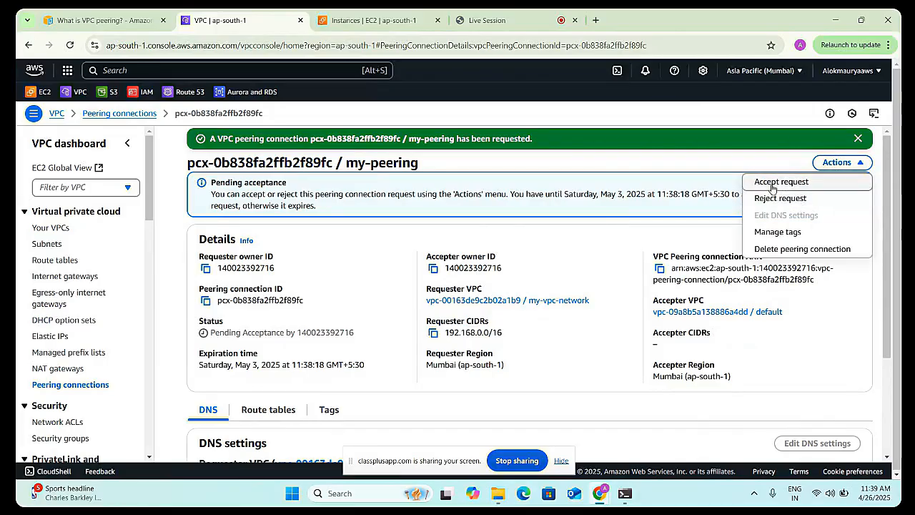
{"action": "left_click", "coordinate": [772, 187]}
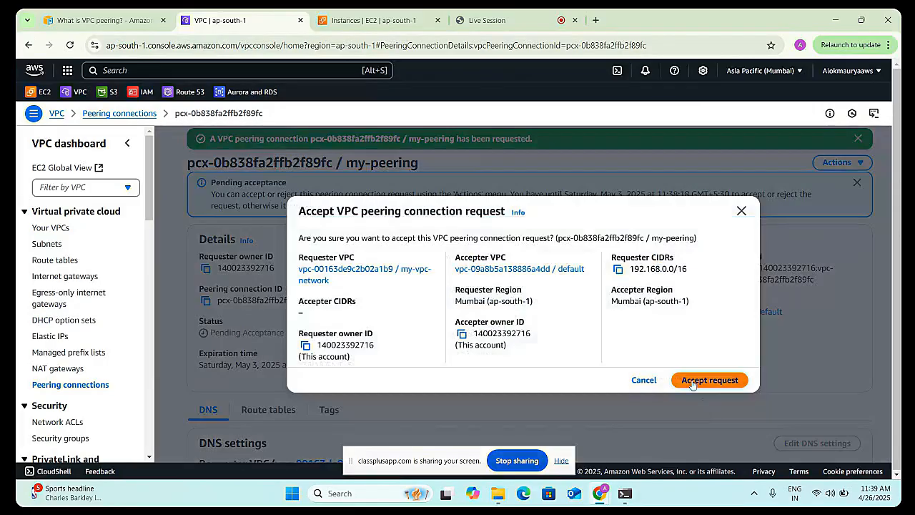
{"action": "left_click", "coordinate": [706, 380]}
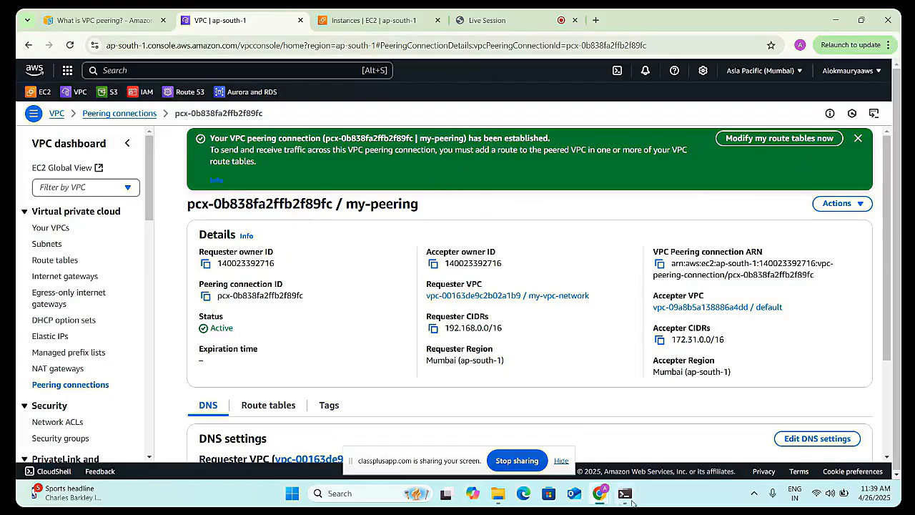
- Go to the route tables list, select the default VPC's main route table, and display its routes
{"action": "mouse_move", "coordinate": [624, 502]}
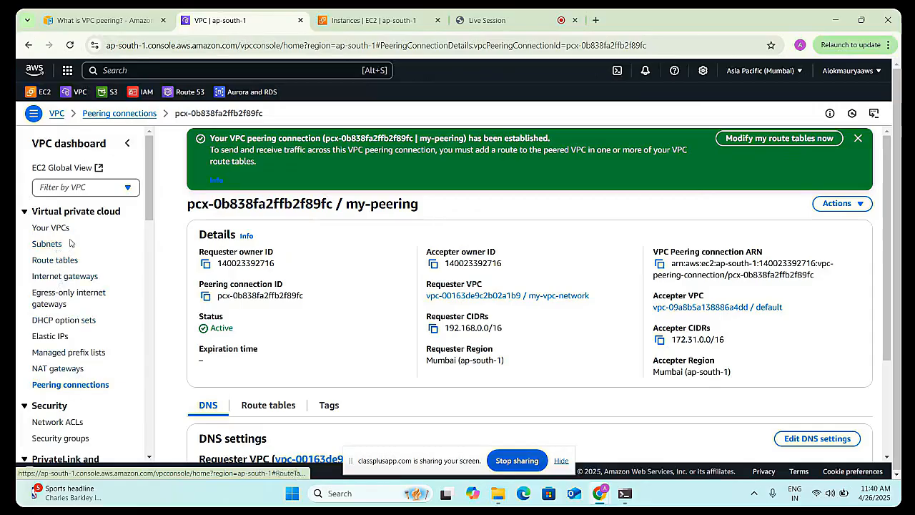
{"action": "left_click", "coordinate": [43, 260]}
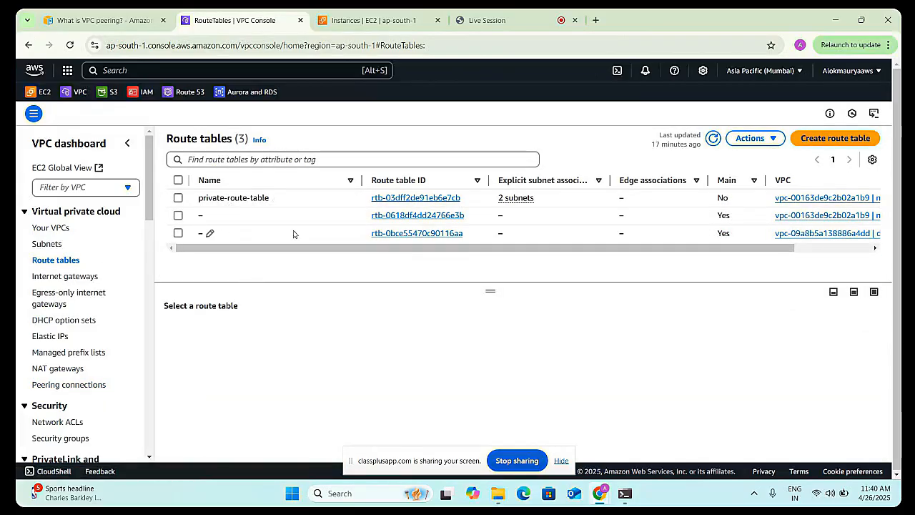
{"action": "left_click_drag", "start_coordinate": [311, 249], "coordinate": [406, 251]}
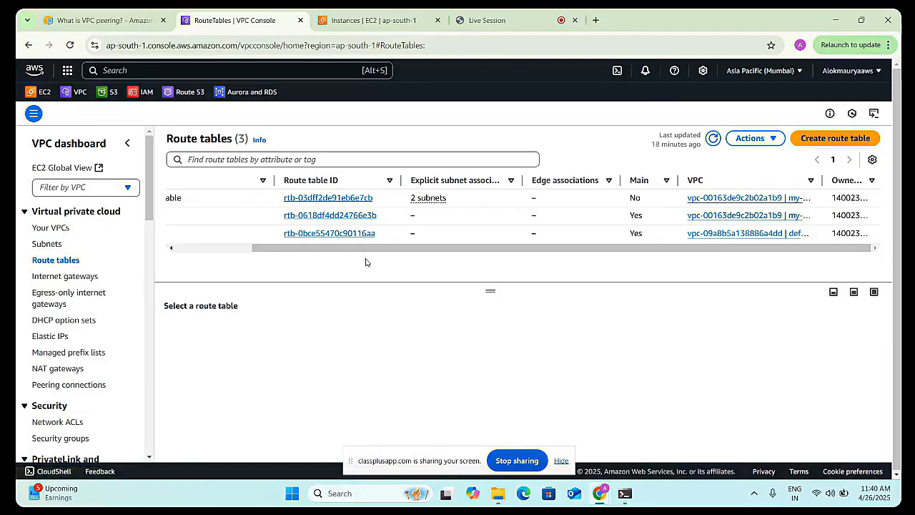
{"action": "left_click_drag", "start_coordinate": [365, 250], "coordinate": [250, 252]}
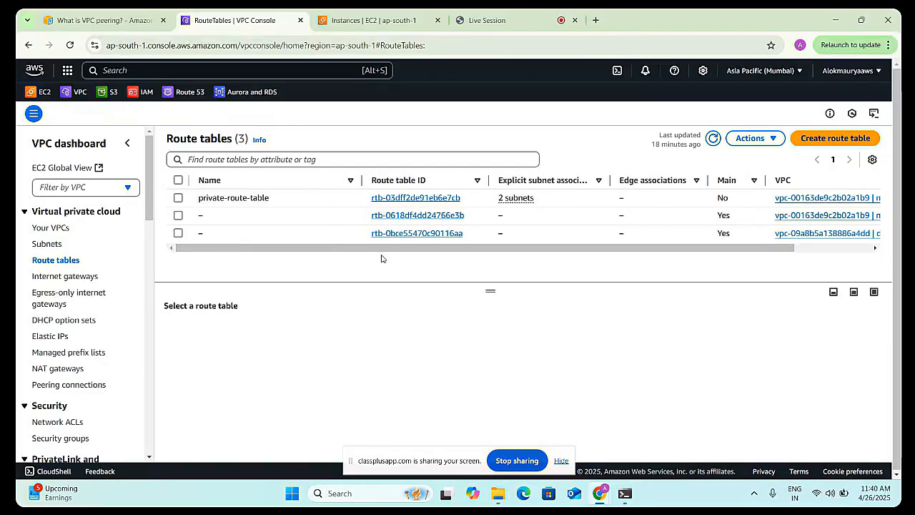
{"action": "left_click", "coordinate": [180, 234]}
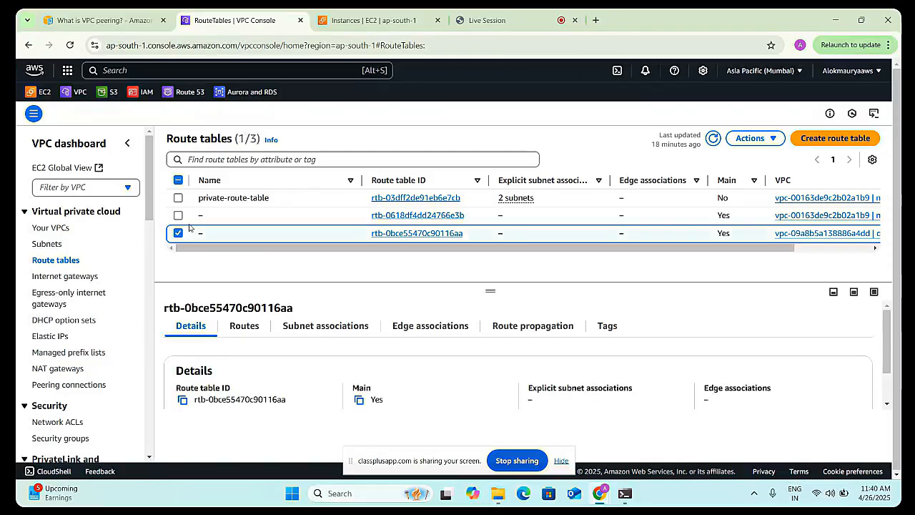
{"action": "left_click", "coordinate": [253, 329]}
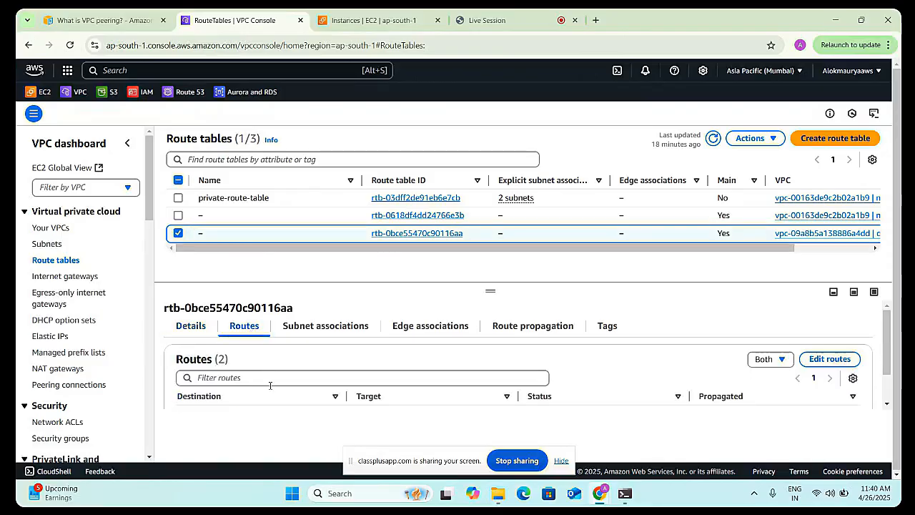
{"action": "scroll", "coordinate": [269, 386], "scroll_direction": "down", "scroll_amount": 2}
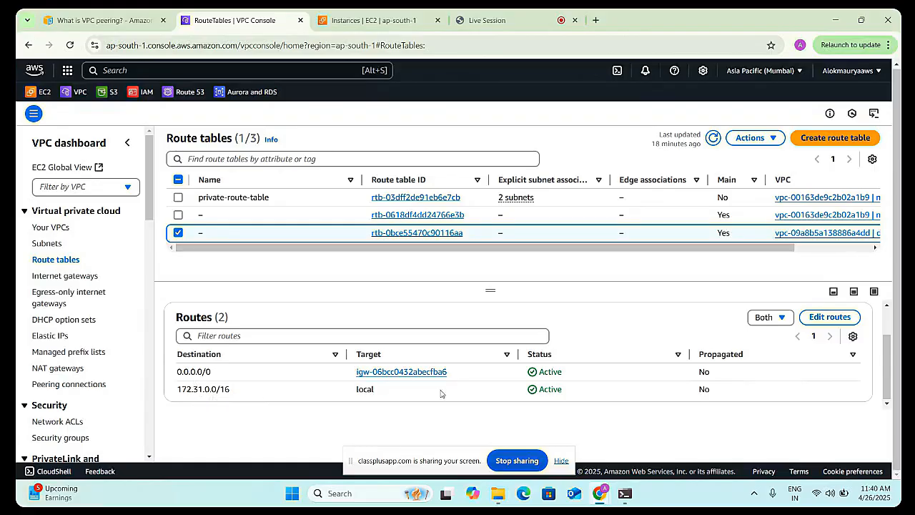
- Add a route with destination 192.168.0.0/16 to the default VPC's main route table
{"action": "left_click", "coordinate": [828, 317]}
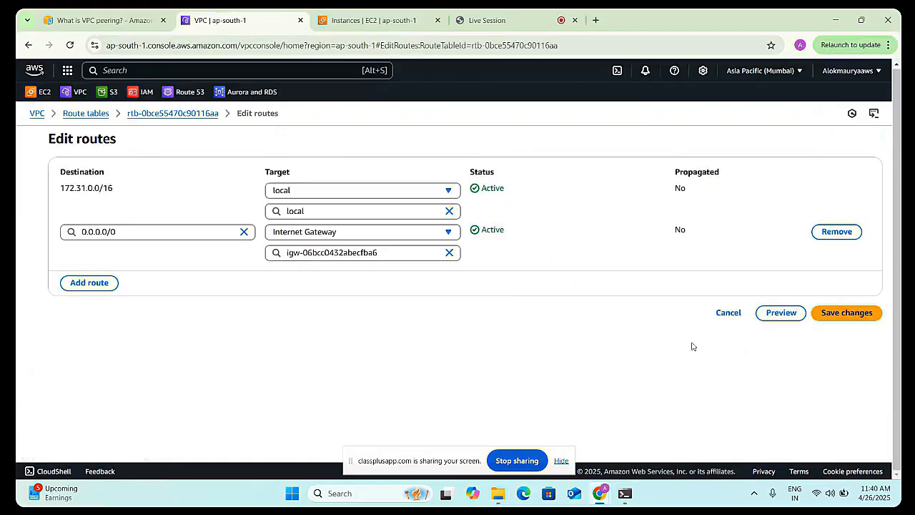
{"action": "left_click", "coordinate": [98, 284]}
{"action": "left_click", "coordinate": [100, 276]}
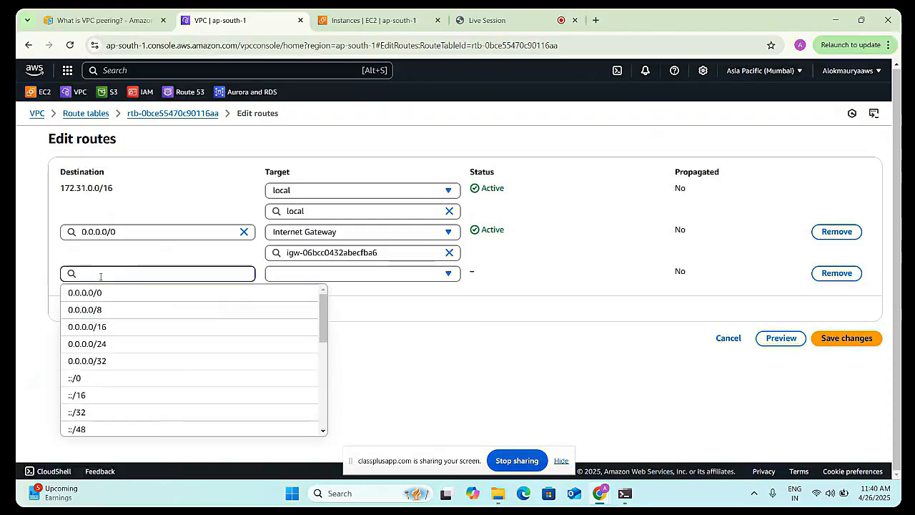
{"action": "type", "text": "1"}
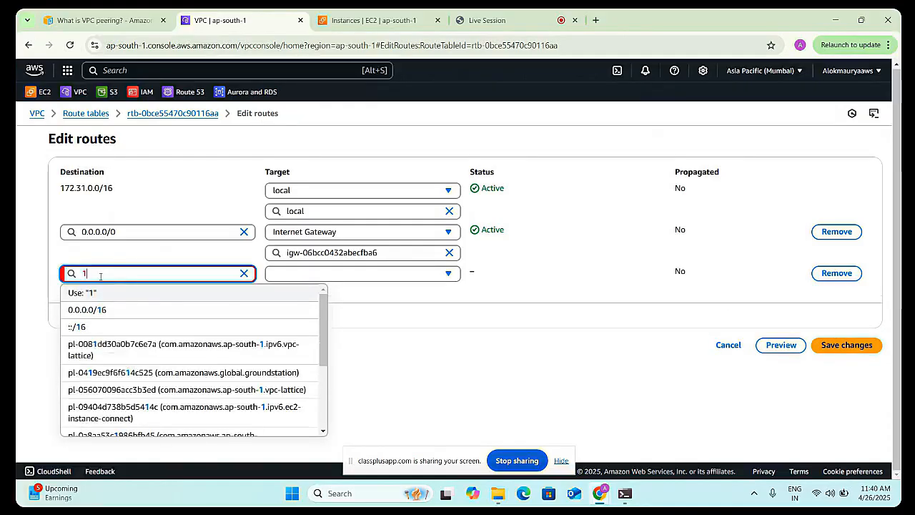
{"action": "type", "text": "92.168."}
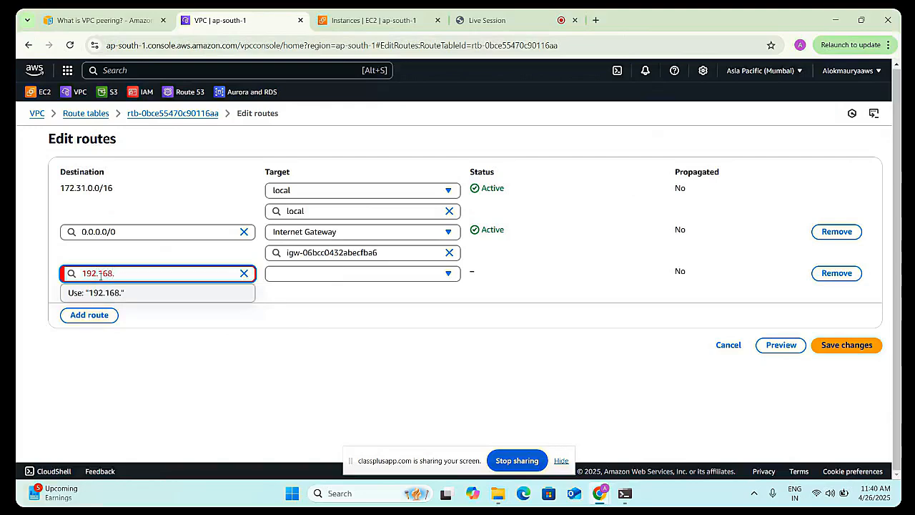
{"action": "type", "text": "0.0/16"}
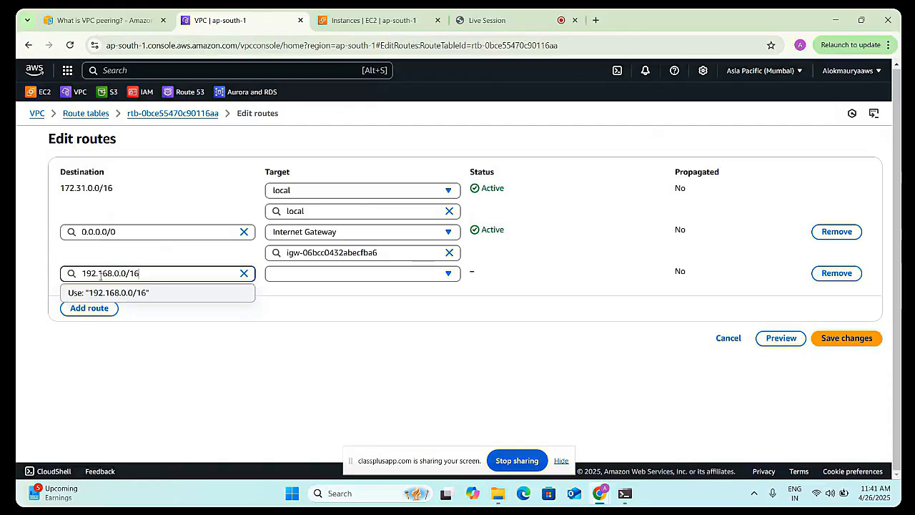
{"action": "left_click", "coordinate": [139, 293]}
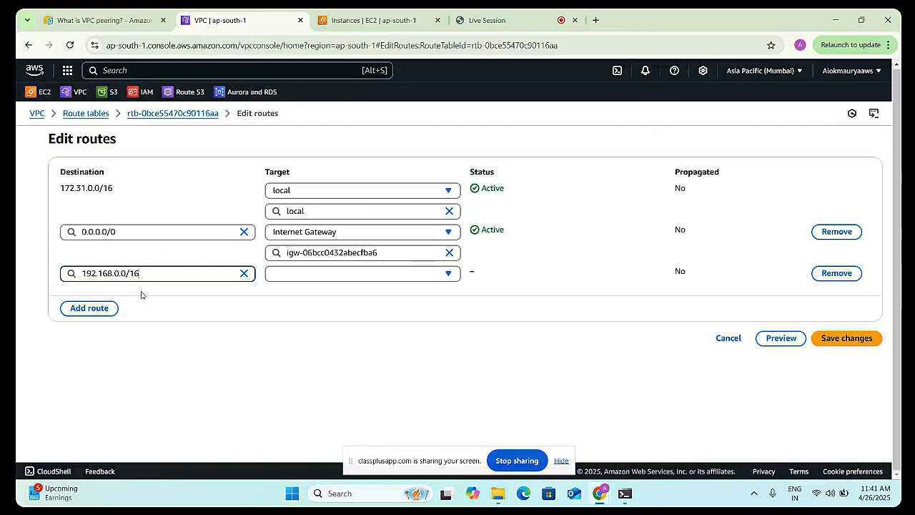
- Target the new 192.168.0.0/16 route at the my-peering peering connection and save the route changes
{"action": "left_click", "coordinate": [295, 276]}
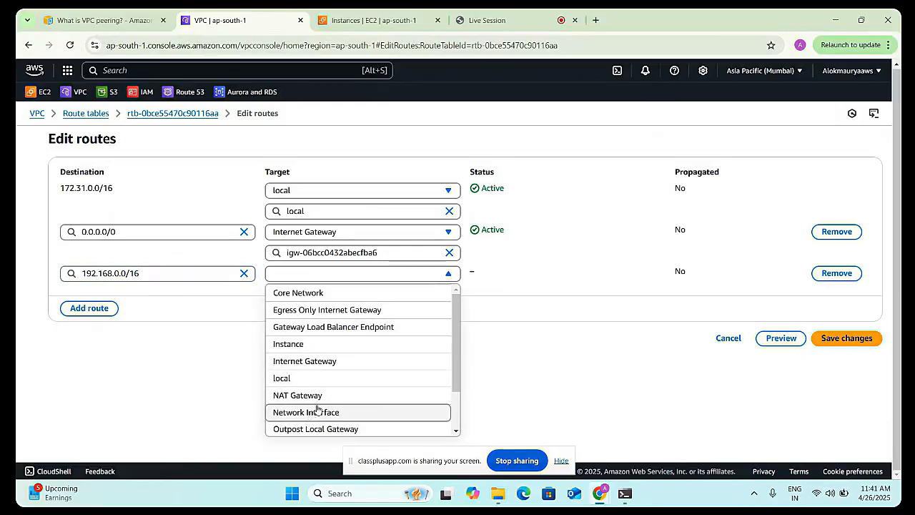
{"action": "scroll", "coordinate": [307, 394], "scroll_direction": "down", "scroll_amount": 2}
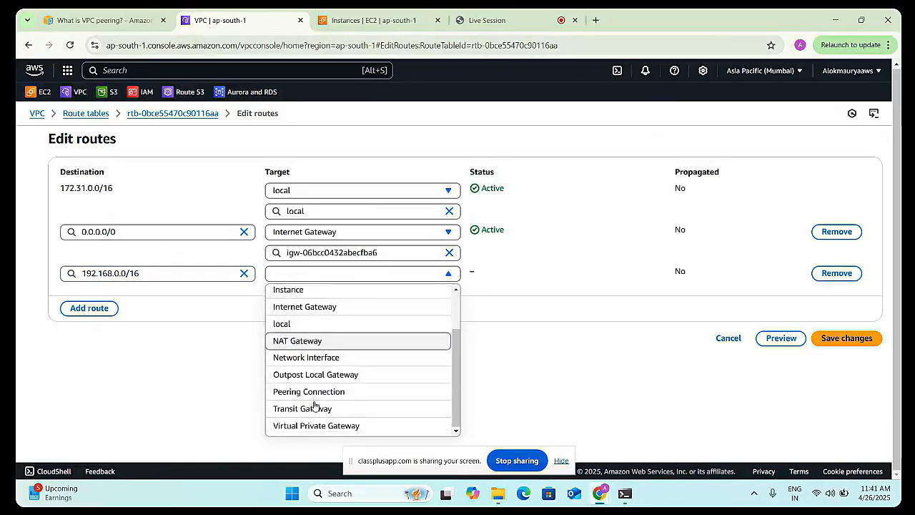
{"action": "left_click", "coordinate": [308, 394]}
{"action": "left_click", "coordinate": [327, 298]}
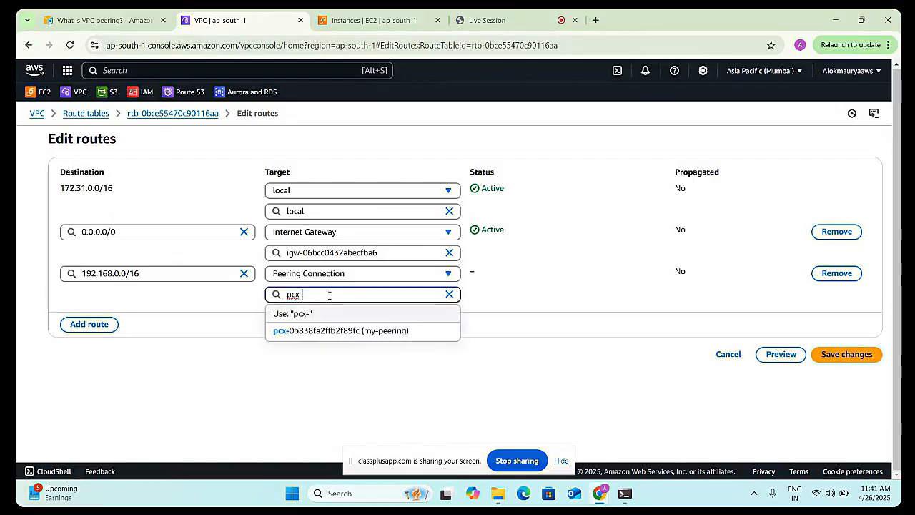
{"action": "left_click", "coordinate": [325, 331]}
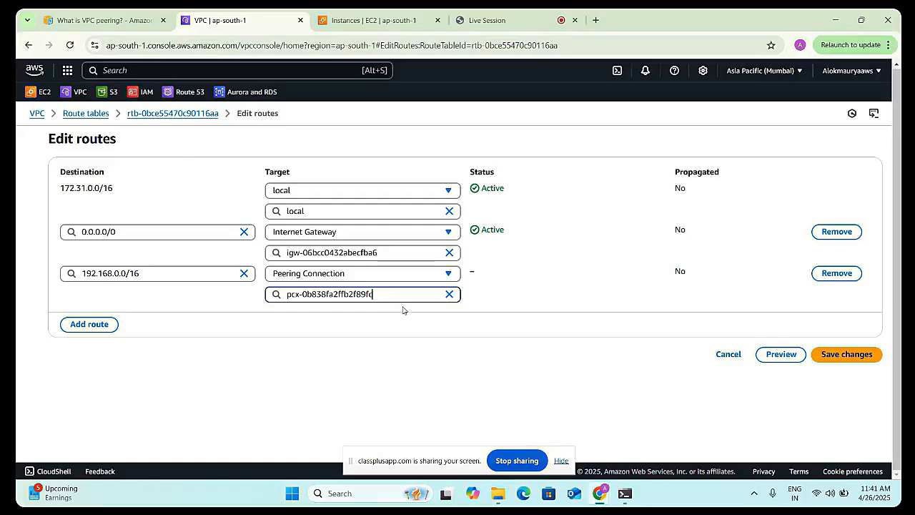
{"action": "left_click", "coordinate": [848, 355]}
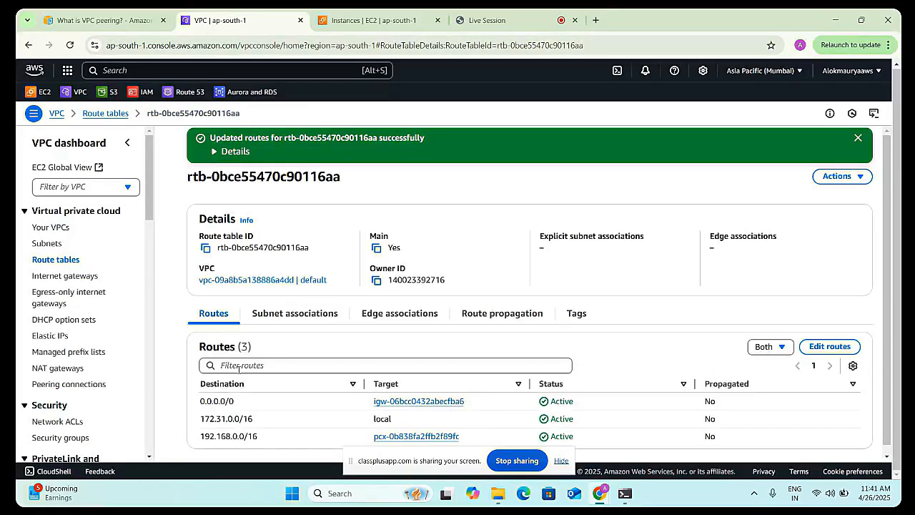
- Return to the route tables list, select only my-vpc-network's main route table, and open its routes for editing
{"action": "left_click", "coordinate": [44, 260]}
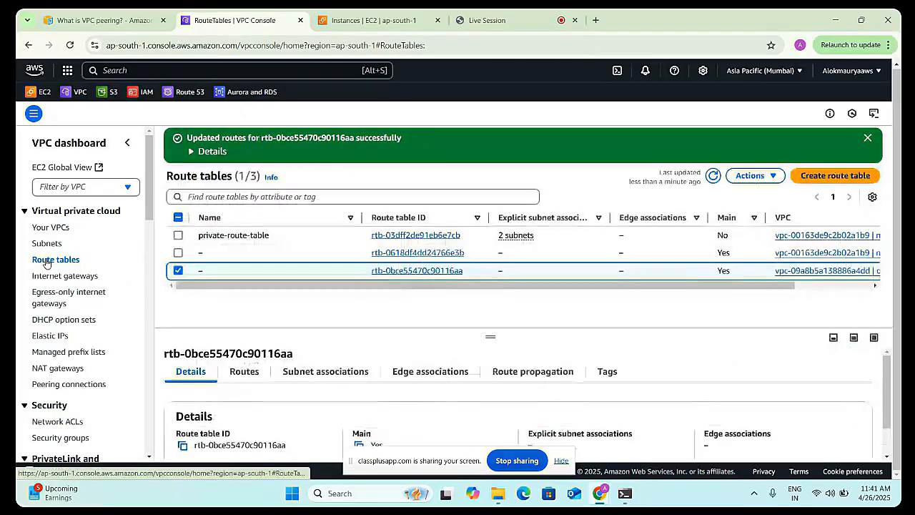
{"action": "left_click", "coordinate": [178, 267]}
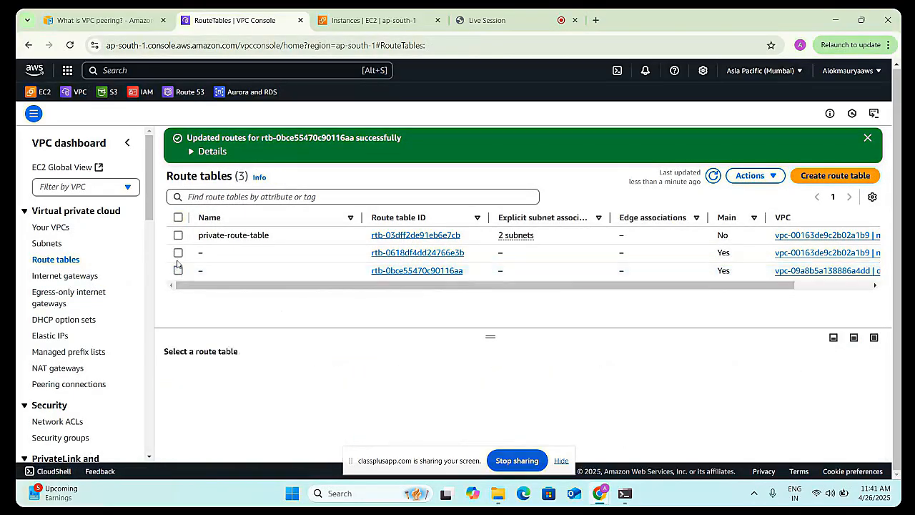
{"action": "left_click", "coordinate": [178, 253]}
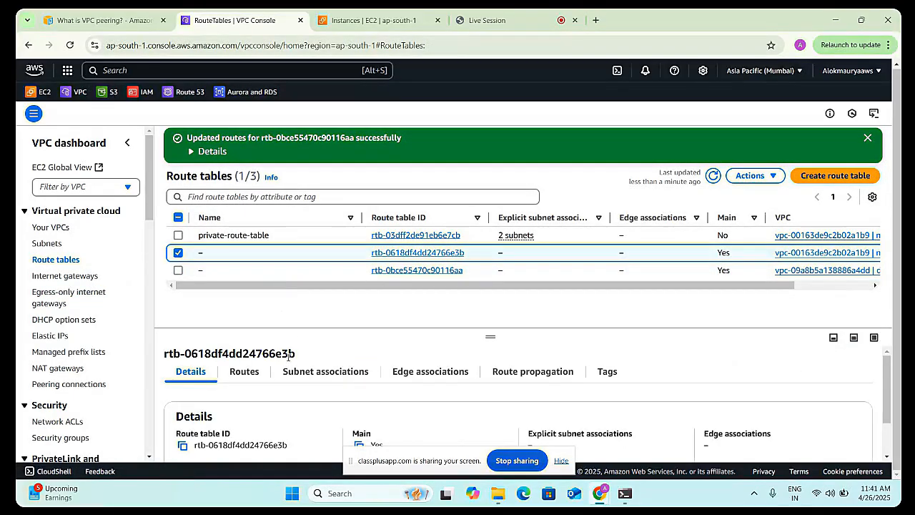
{"action": "left_click", "coordinate": [244, 372]}
{"action": "scroll", "coordinate": [254, 393], "scroll_direction": "down", "scroll_amount": 1}
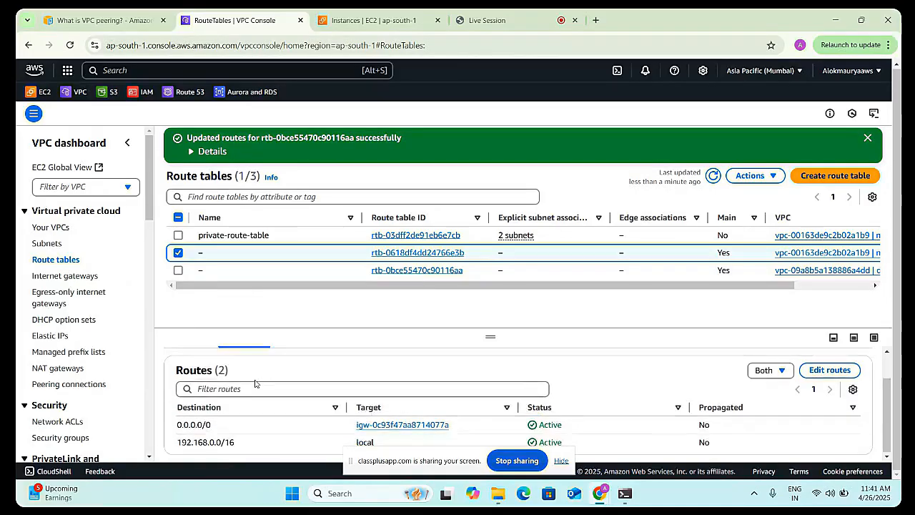
{"action": "left_click", "coordinate": [829, 372]}
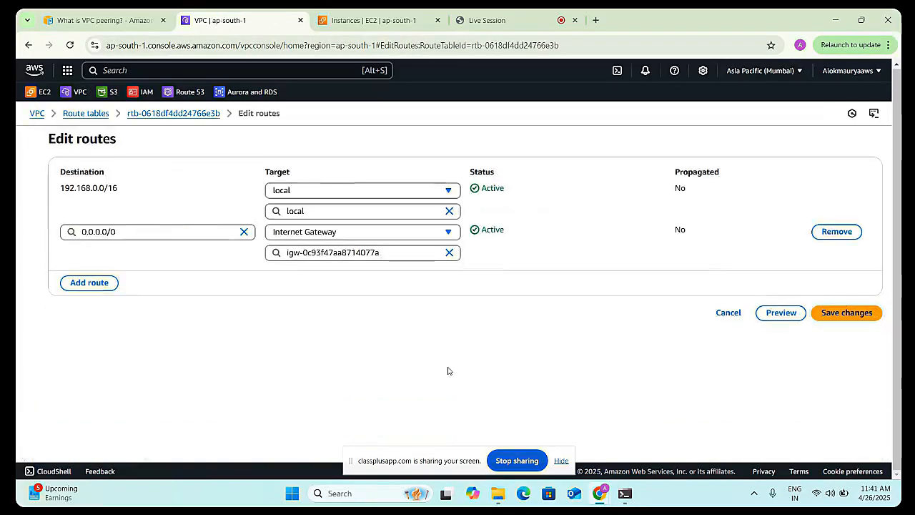
- Add a 172.31.0.0/16 route targeting the my-peering peering connection to my-vpc-network's main route table and save it
{"action": "left_click", "coordinate": [95, 286]}
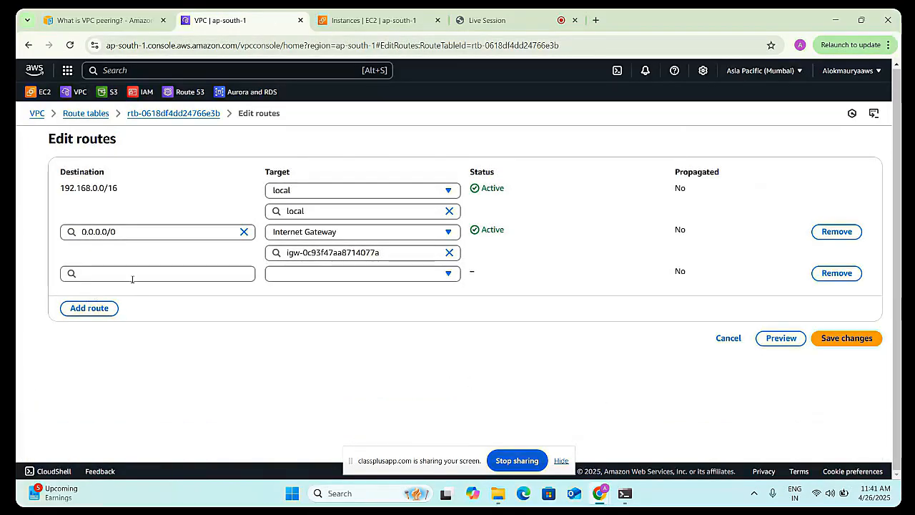
{"action": "left_click", "coordinate": [122, 273]}
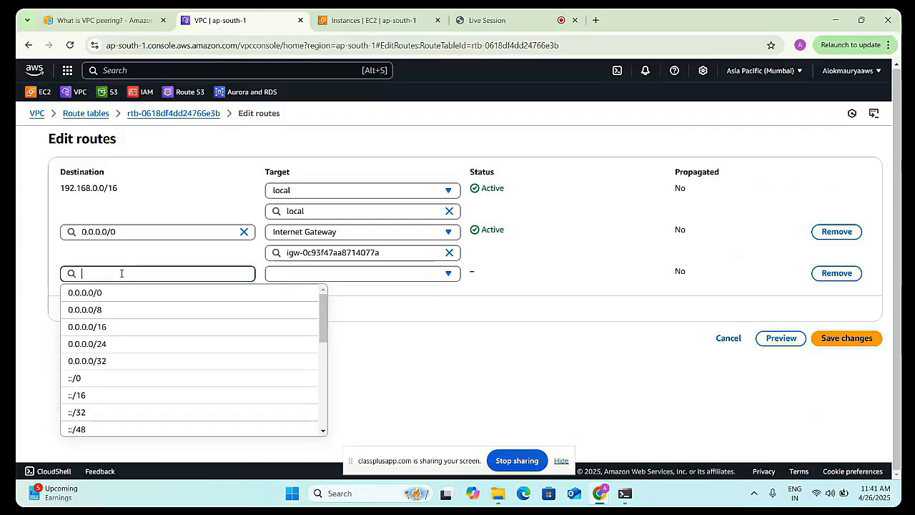
{"action": "type", "text": "172"}
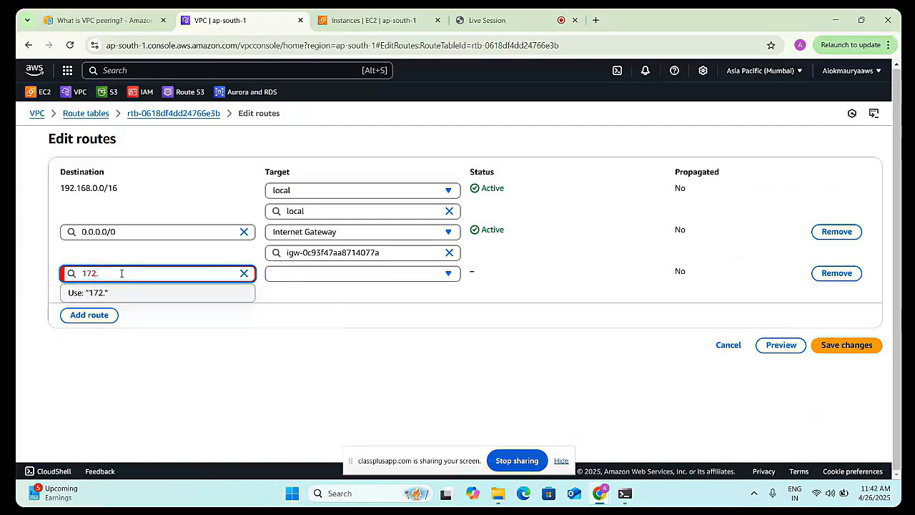
{"action": "type", "text": ".31"}
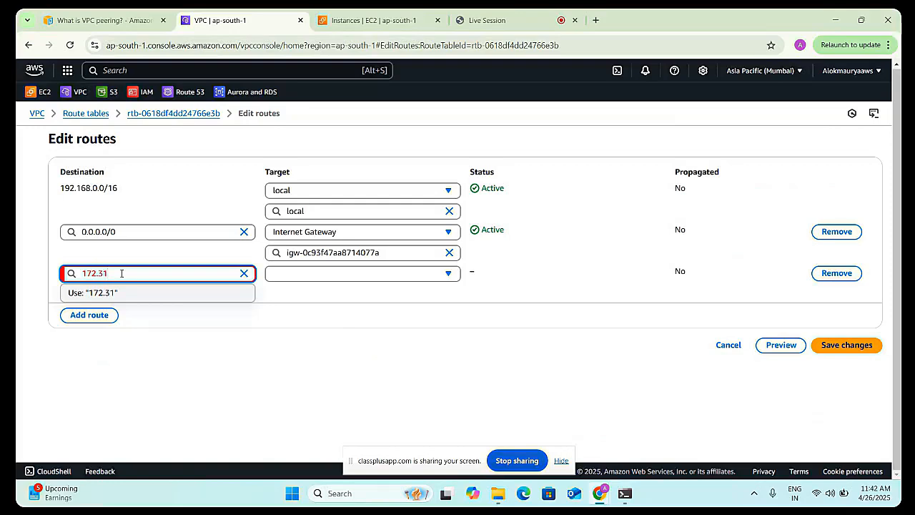
{"action": "type", "text": ".0.0/16"}
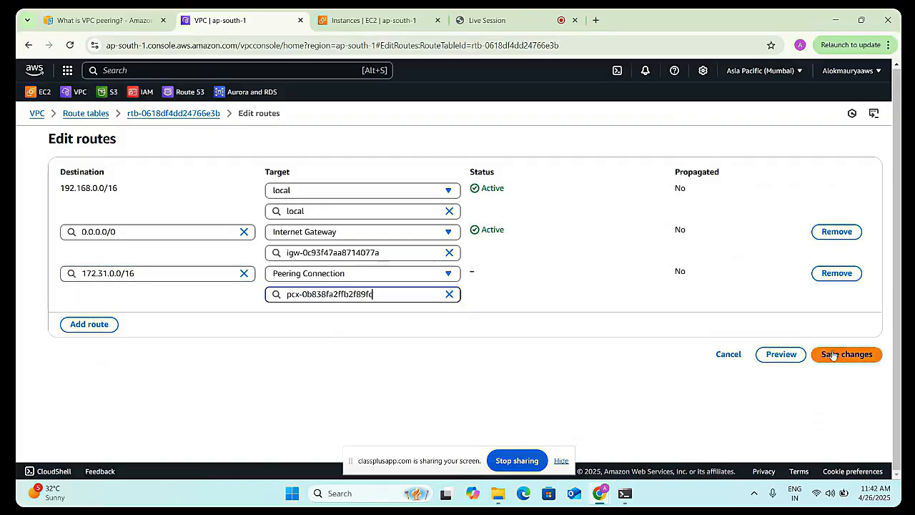
{"action": "left_click", "coordinate": [833, 356]}
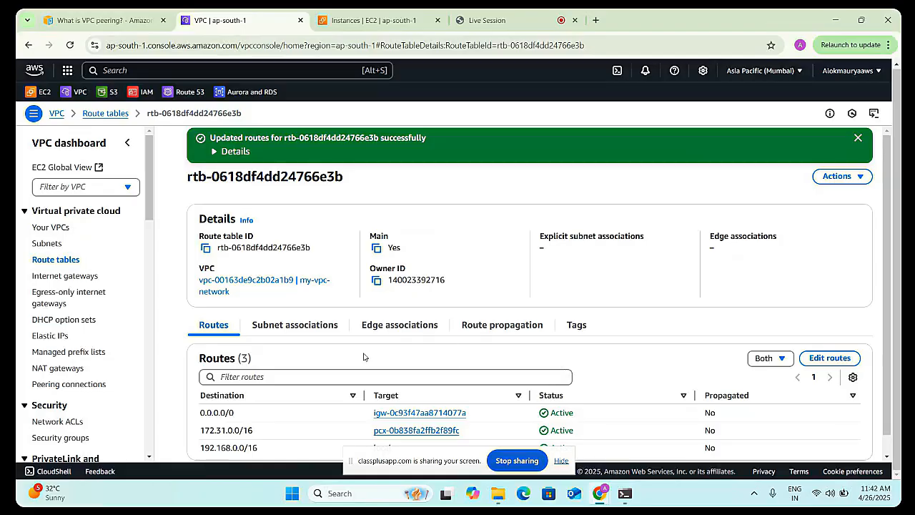
{"action": "scroll", "coordinate": [363, 358], "scroll_direction": "down", "scroll_amount": 1}
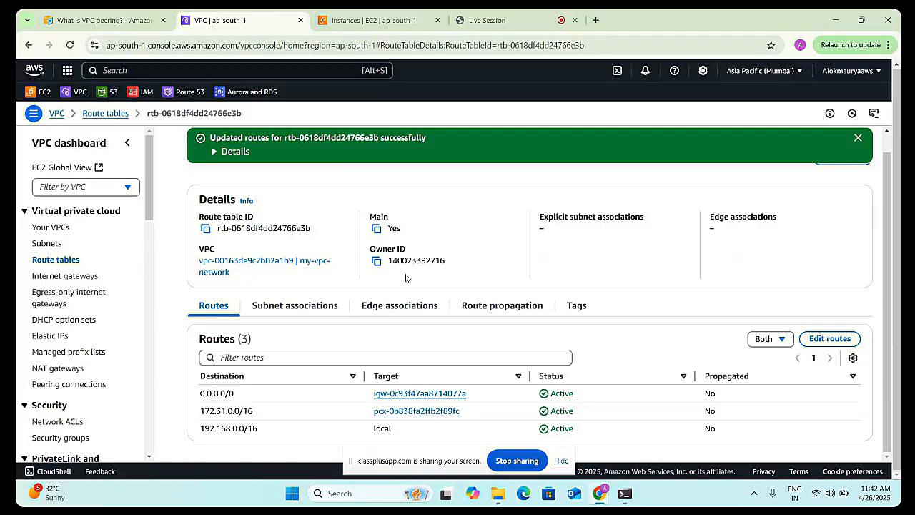
- Switch to the terminal and test connectivity by pinging 192.168.4.146 from the default VPC instance, stopping after a few replies
{"action": "left_click", "coordinate": [627, 494]}
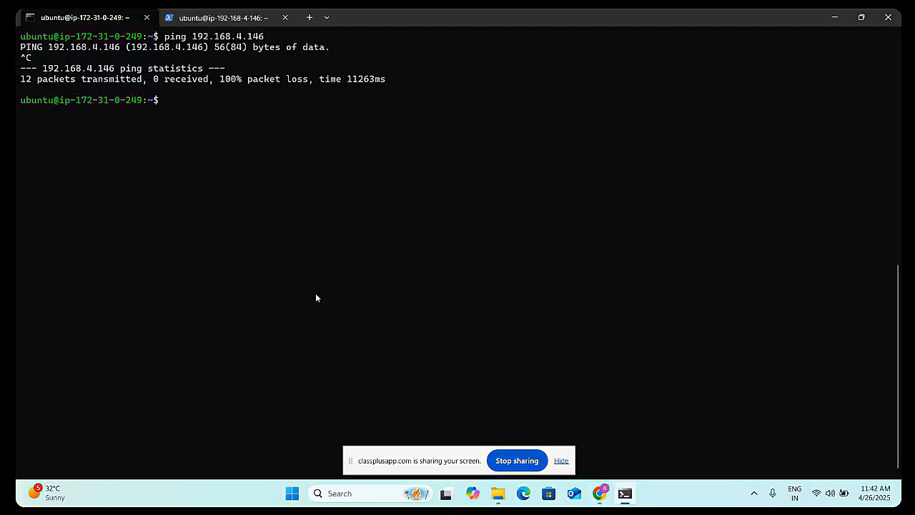
{"action": "key", "text": "Up"}
{"action": "key", "text": "Return"}
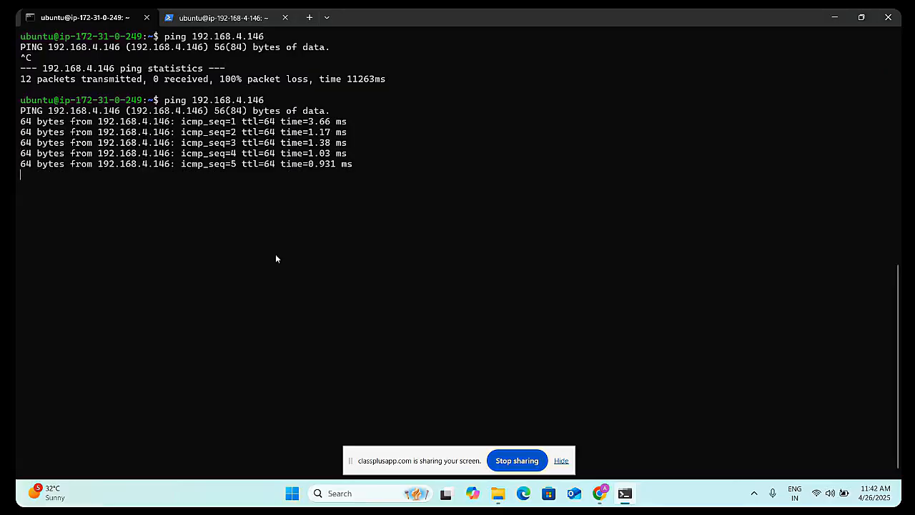
{"action": "key", "text": "ctrl+c"}
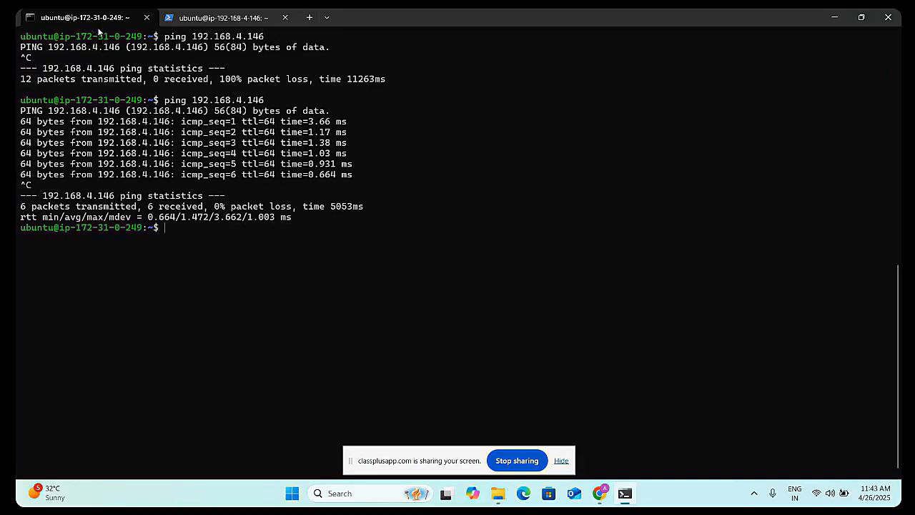
- Ping 172.31.0.249 from the my-vpc-network instance, stop the ping, and close all terminal sessions
{"action": "left_click", "coordinate": [221, 18]}
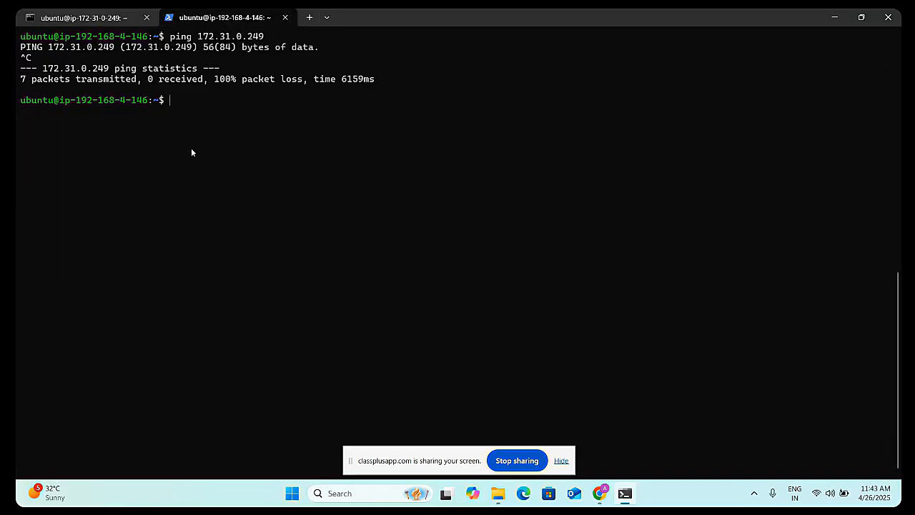
{"action": "key", "text": "Up"}
{"action": "key", "text": "Return"}
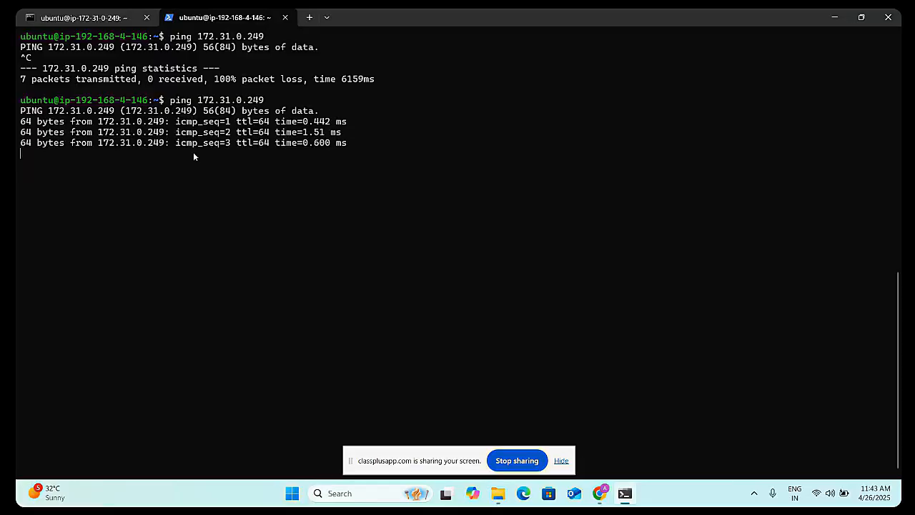
{"action": "key", "text": "ctrl+c"}
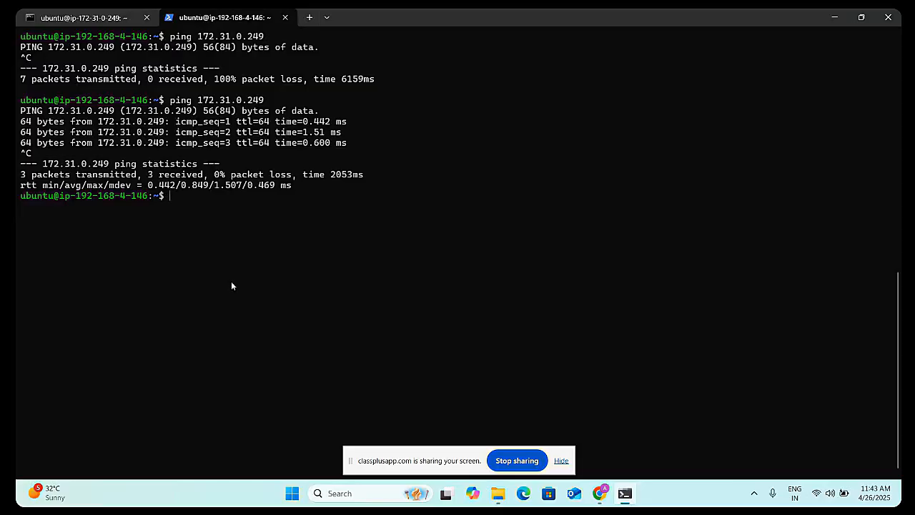
{"action": "left_click", "coordinate": [884, 19]}
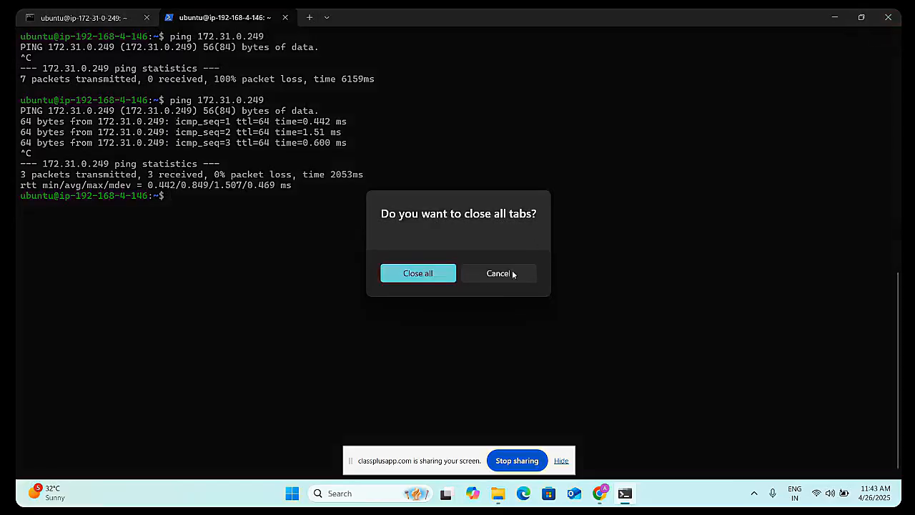
{"action": "left_click", "coordinate": [423, 272]}
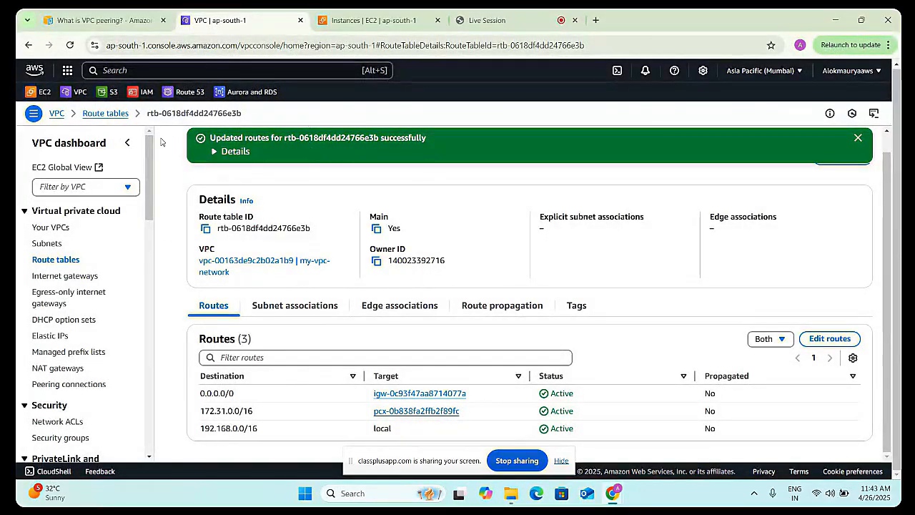
- Review the list of VPCs with more room for the table, and return to the VPC peering documentation page
{"action": "scroll", "coordinate": [223, 280], "scroll_direction": "up", "scroll_amount": 1}
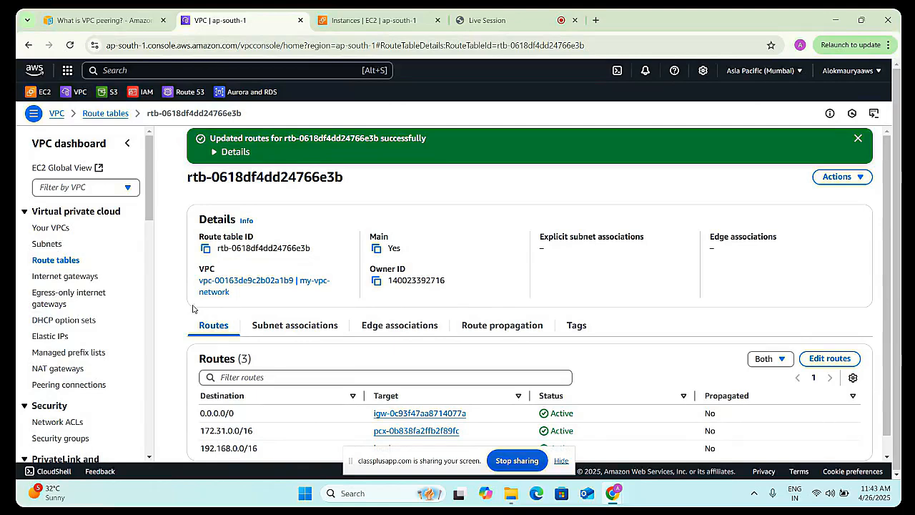
{"action": "left_click", "coordinate": [51, 227]}
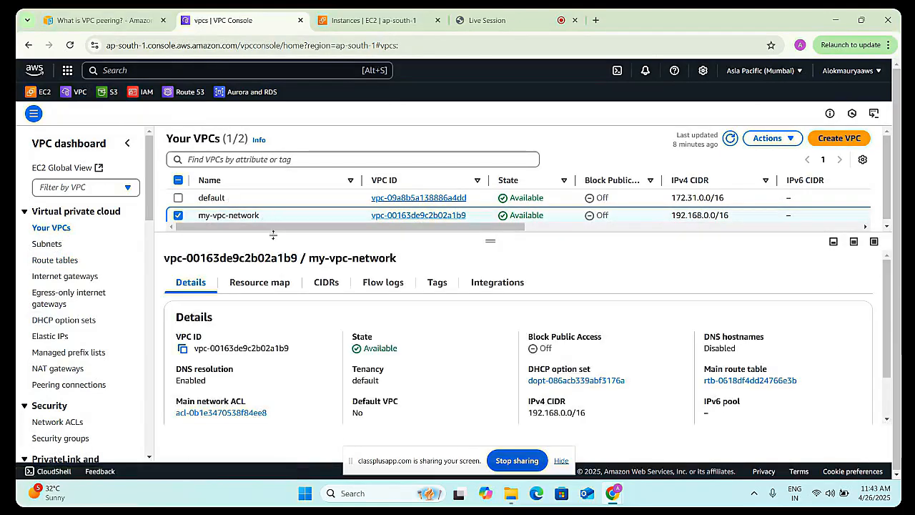
{"action": "scroll", "coordinate": [490, 238], "scroll_direction": "down", "scroll_amount": 1}
{"action": "left_click_drag", "start_coordinate": [491, 238], "coordinate": [491, 272]}
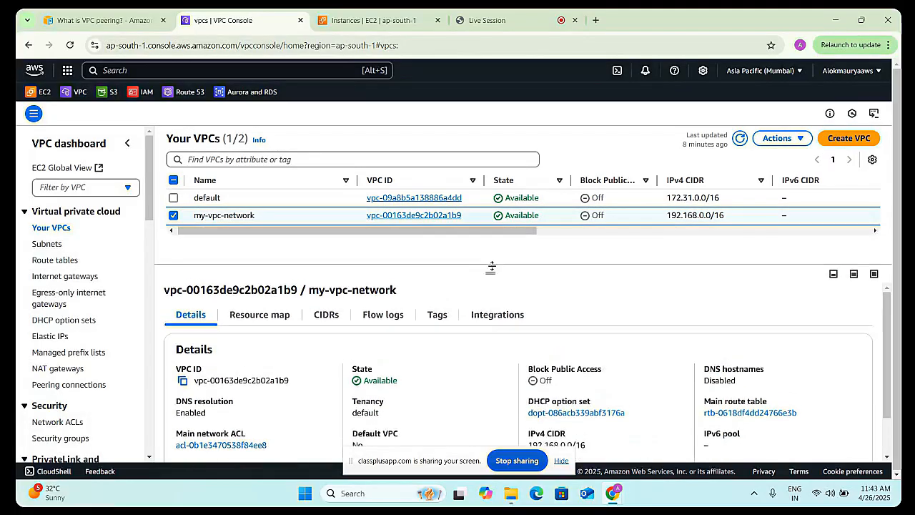
{"action": "left_click", "coordinate": [63, 20]}
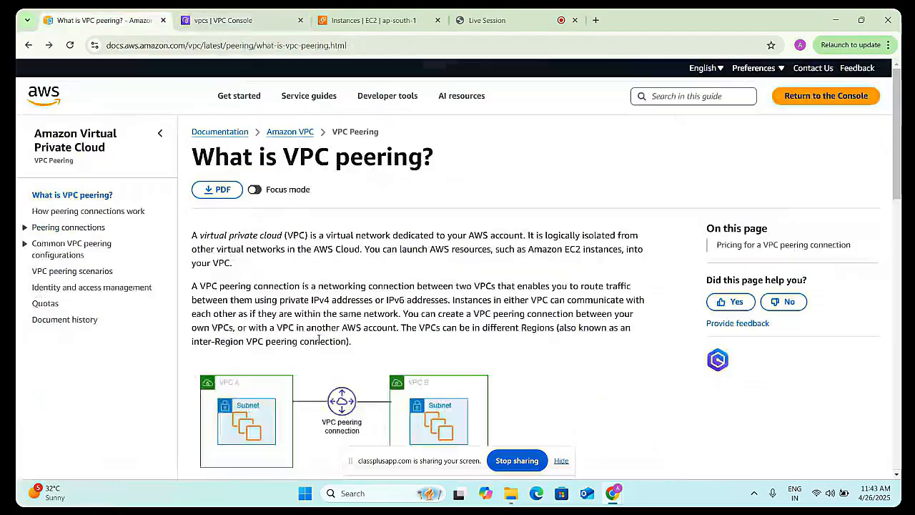
- Review the documentation pages on how VPC peering connections work and on peering connections, including the list of peering tasks
{"action": "left_click", "coordinate": [90, 212]}
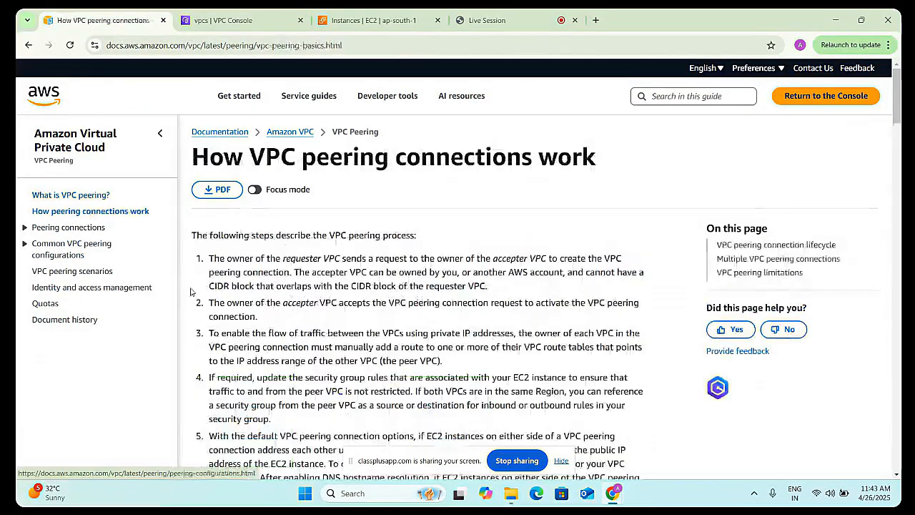
{"action": "scroll", "coordinate": [345, 315], "scroll_direction": "down", "scroll_amount": 2}
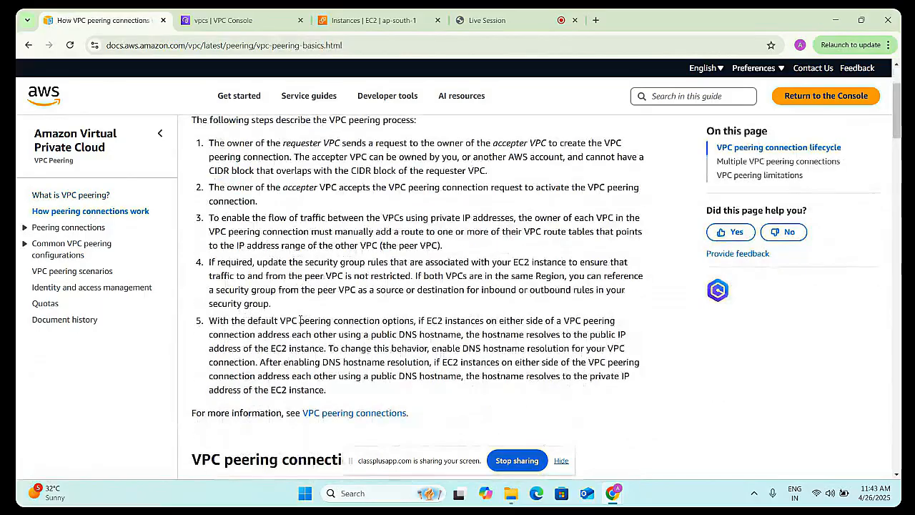
{"action": "left_click", "coordinate": [84, 229]}
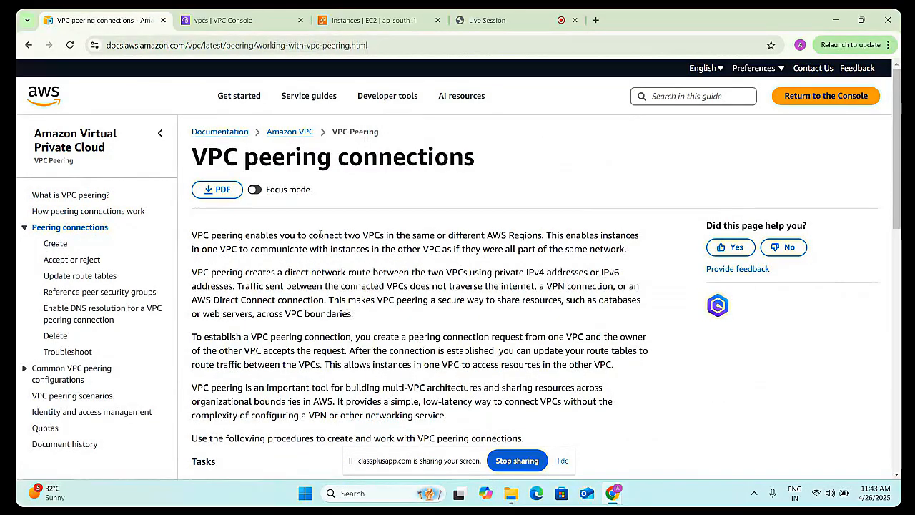
{"action": "scroll", "coordinate": [301, 282], "scroll_direction": "down", "scroll_amount": 3}
{"action": "scroll", "coordinate": [280, 268], "scroll_direction": "down", "scroll_amount": 2}
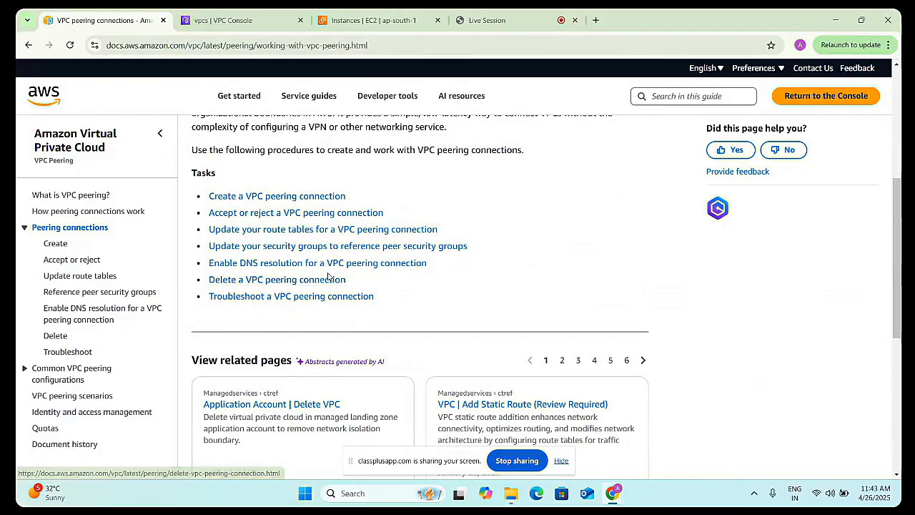
{"action": "scroll", "coordinate": [331, 266], "scroll_direction": "down", "scroll_amount": 2}
{"action": "scroll", "coordinate": [333, 266], "scroll_direction": "down", "scroll_amount": 4}
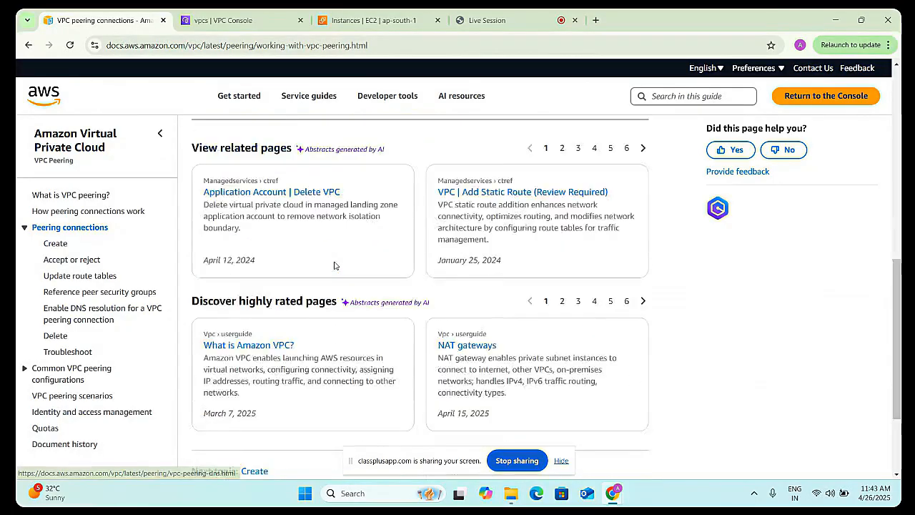
{"action": "scroll", "coordinate": [336, 263], "scroll_direction": "up", "scroll_amount": 10}
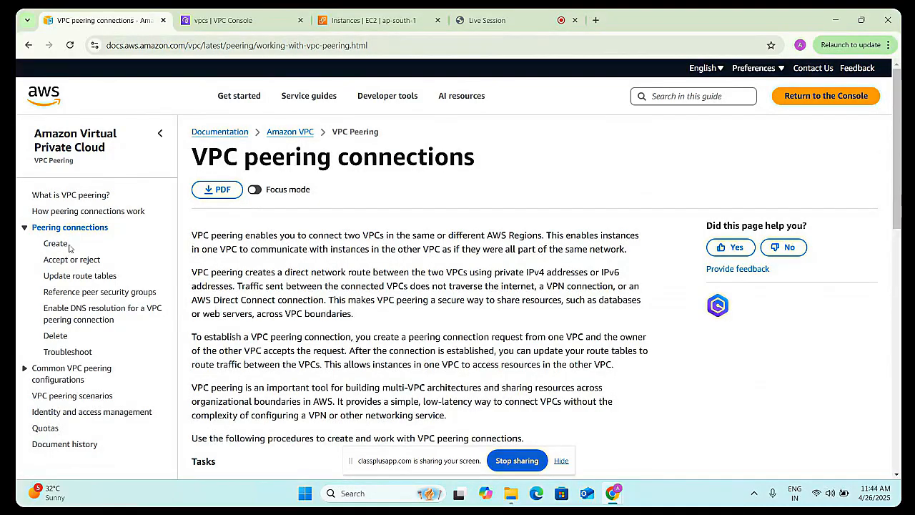
- Return to the page on how VPC peering connections work and read its lifecycle and multiple VPC peering connections sections
{"action": "left_click", "coordinate": [70, 211]}
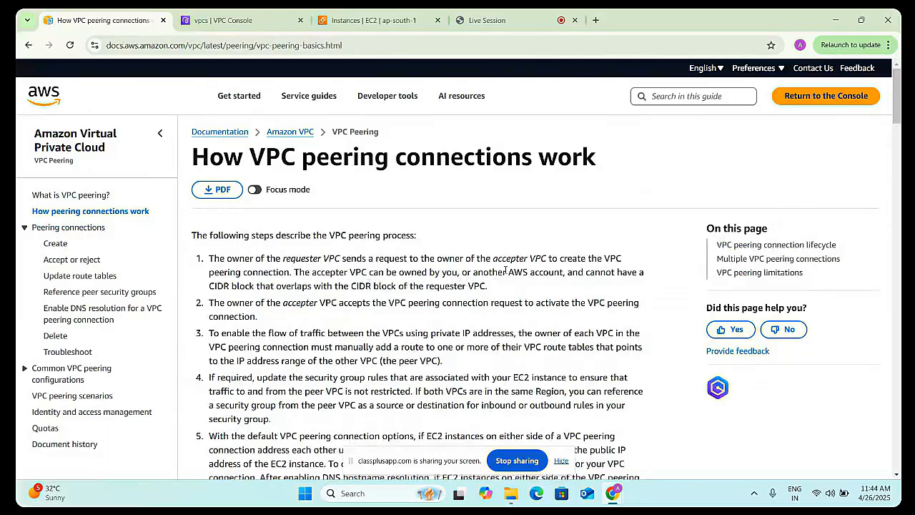
{"action": "scroll", "coordinate": [292, 262], "scroll_direction": "down", "scroll_amount": 5}
{"action": "scroll", "coordinate": [311, 294], "scroll_direction": "down", "scroll_amount": 10}
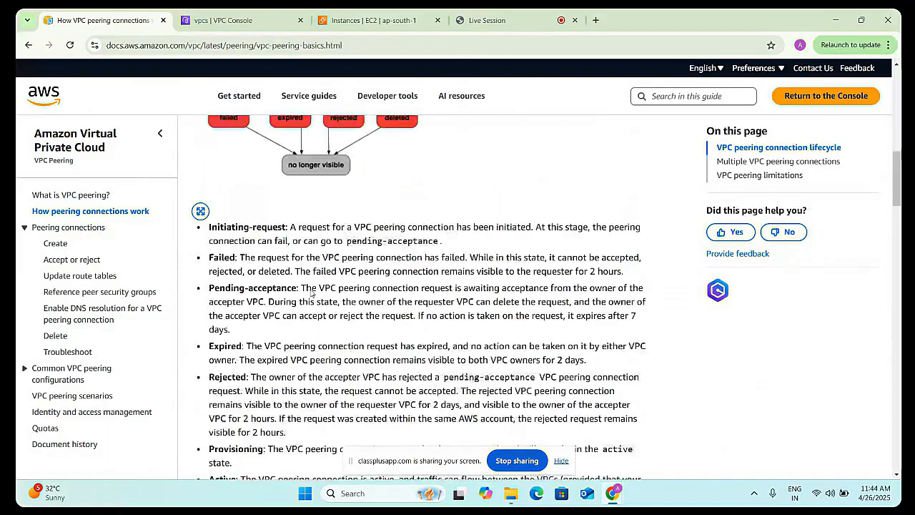
{"action": "scroll", "coordinate": [306, 292], "scroll_direction": "down", "scroll_amount": 2}
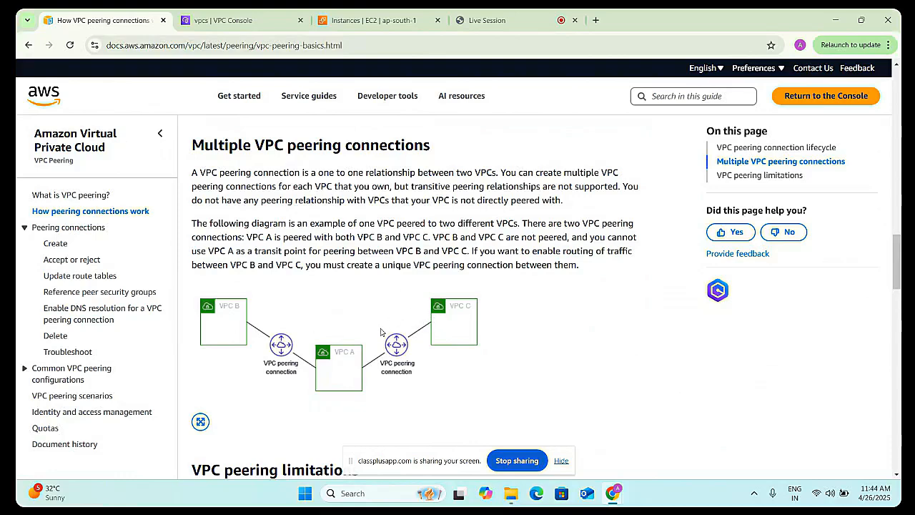
{"action": "scroll", "coordinate": [382, 332], "scroll_direction": "down", "scroll_amount": 1}
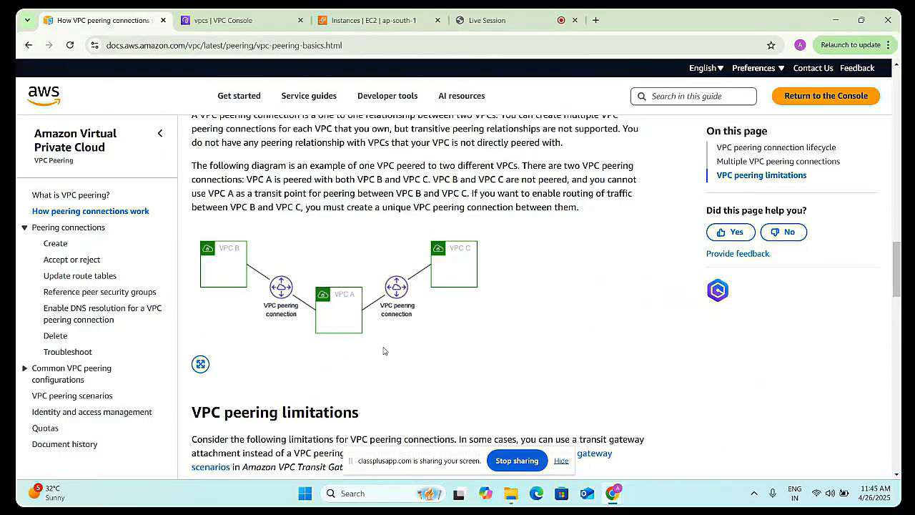
- Read the VPC peering limitations section, comparing it with the diagram of VPC A peered to VPC B and VPC C
{"action": "scroll", "coordinate": [384, 350], "scroll_direction": "down", "scroll_amount": 2}
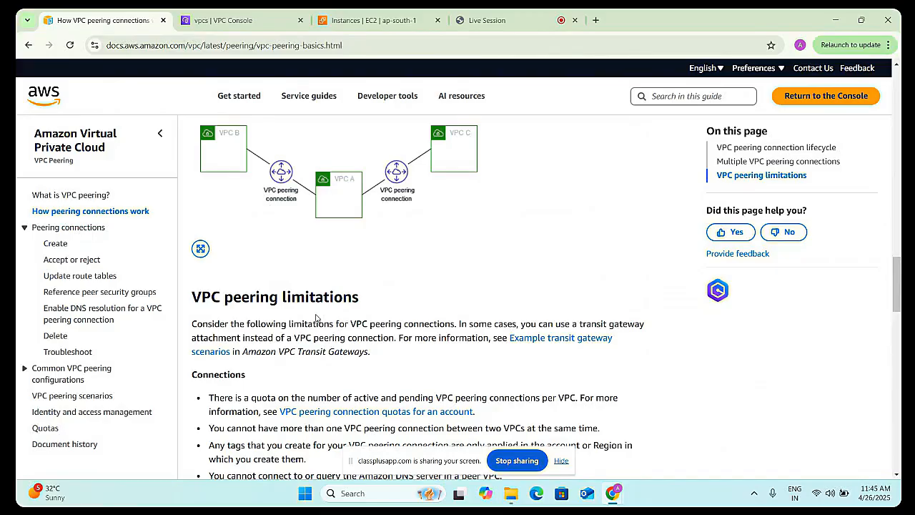
{"action": "scroll", "coordinate": [346, 323], "scroll_direction": "down", "scroll_amount": 1}
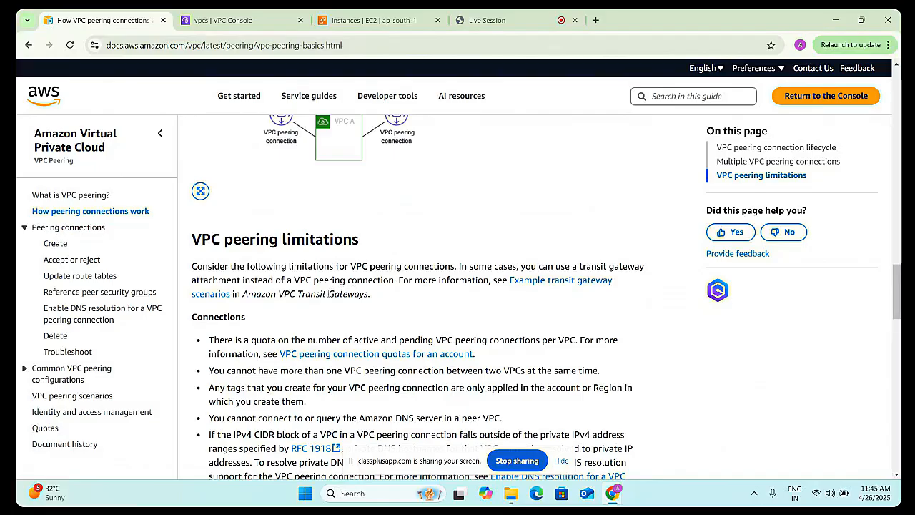
{"action": "scroll", "coordinate": [328, 293], "scroll_direction": "up", "scroll_amount": 2}
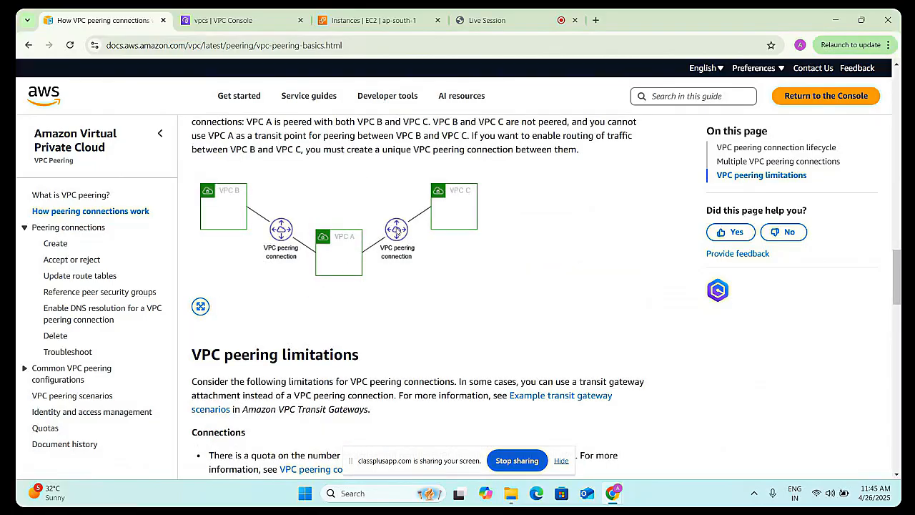
{"action": "scroll", "coordinate": [364, 289], "scroll_direction": "down", "scroll_amount": 2}
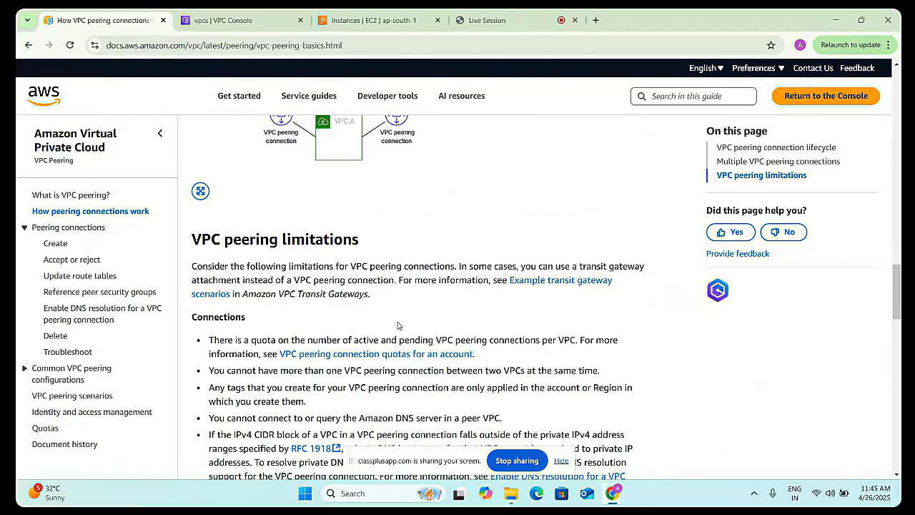
{"action": "scroll", "coordinate": [399, 326], "scroll_direction": "down", "scroll_amount": 1}
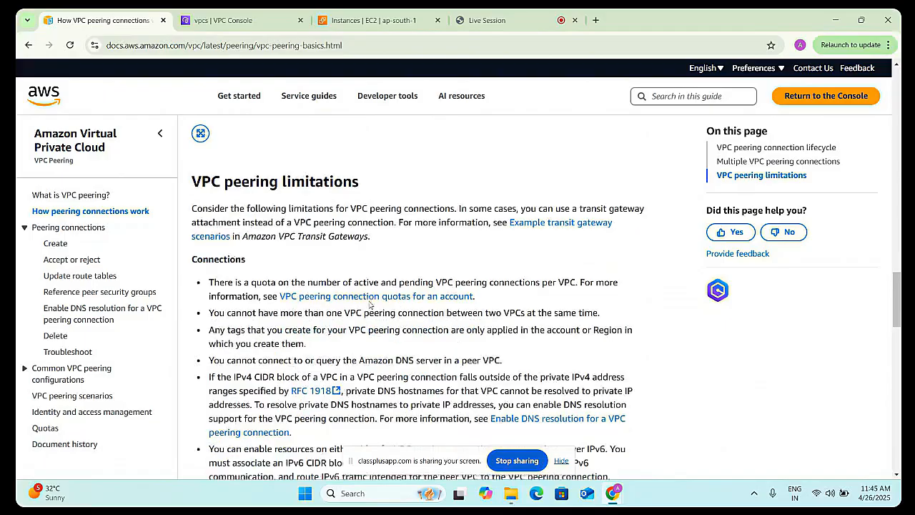
{"action": "scroll", "coordinate": [324, 304], "scroll_direction": "down", "scroll_amount": 1}
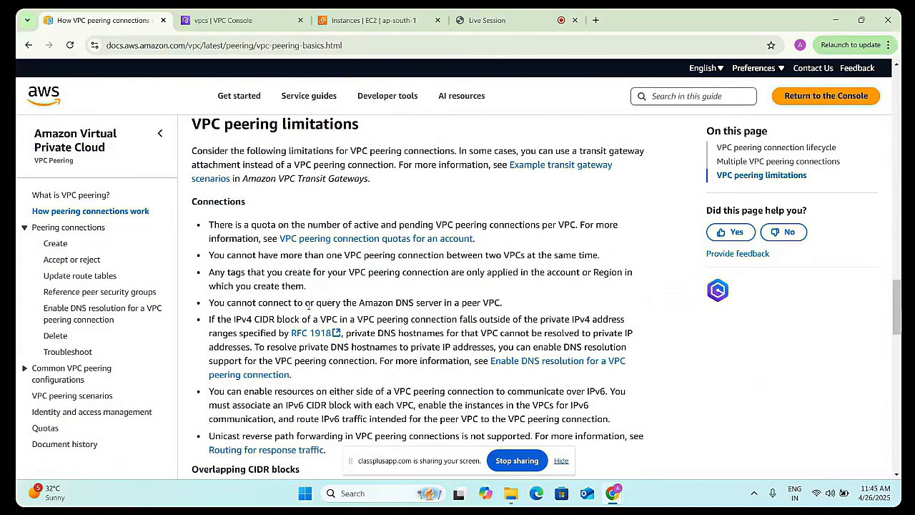
{"action": "scroll", "coordinate": [302, 298], "scroll_direction": "up", "scroll_amount": 1}
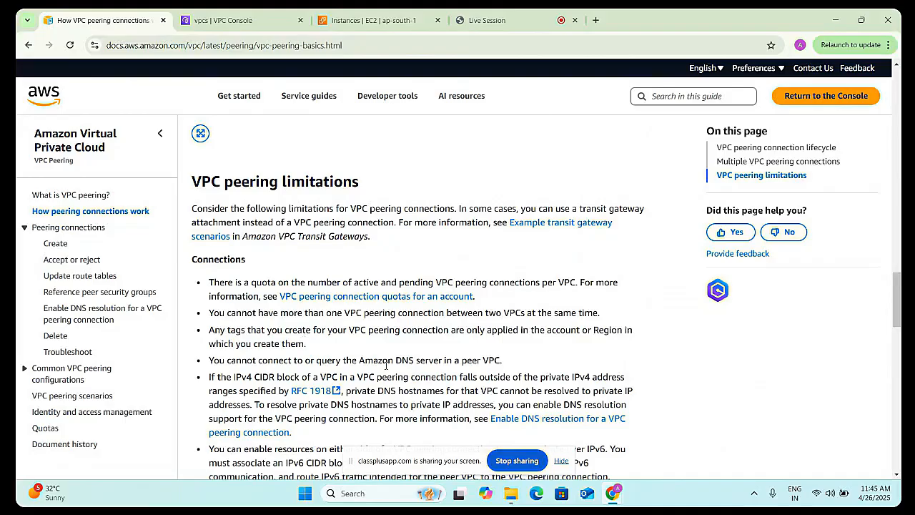
{"action": "scroll", "coordinate": [386, 366], "scroll_direction": "down", "scroll_amount": 1}
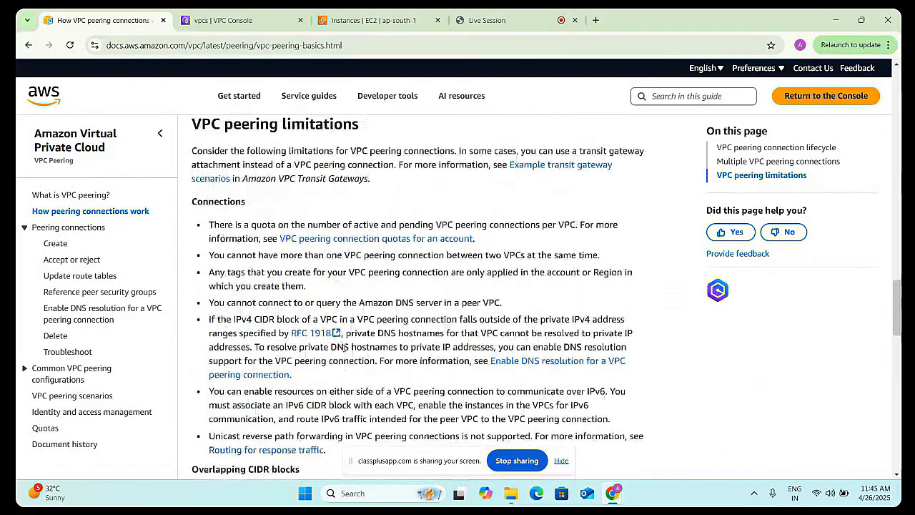
{"action": "scroll", "coordinate": [269, 359], "scroll_direction": "up", "scroll_amount": 5}
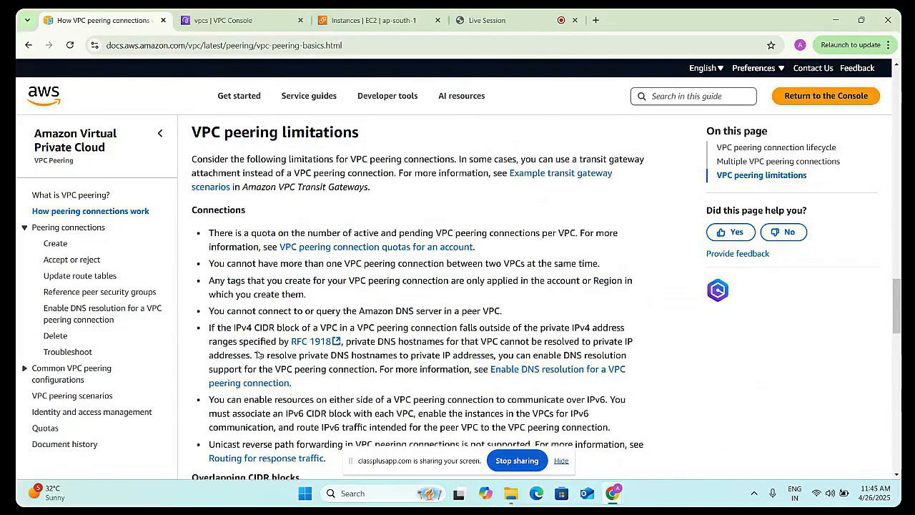
{"action": "scroll", "coordinate": [319, 339], "scroll_direction": "up", "scroll_amount": 13}
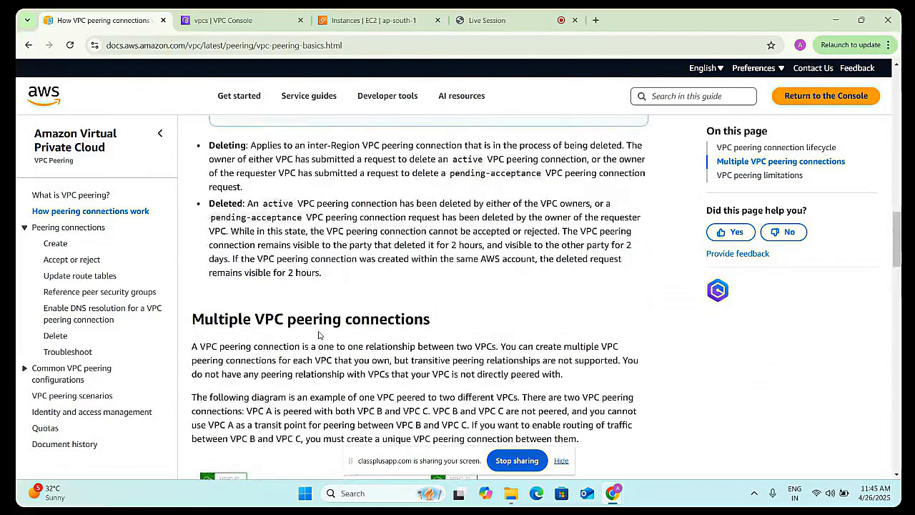
{"action": "scroll", "coordinate": [322, 319], "scroll_direction": "up", "scroll_amount": 7}
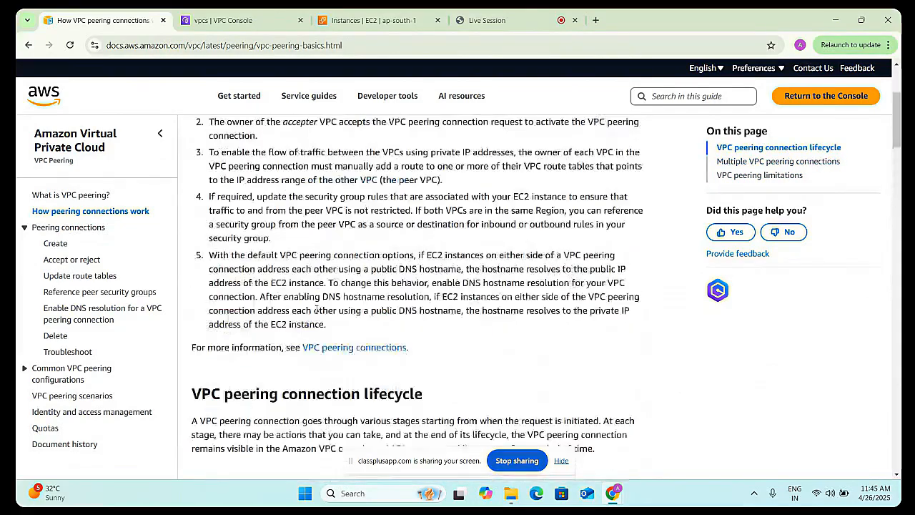
- Switch to the VPC console, look through its list of networking features including transit gateways, and deselect my-vpc-network
{"action": "left_click", "coordinate": [235, 21]}
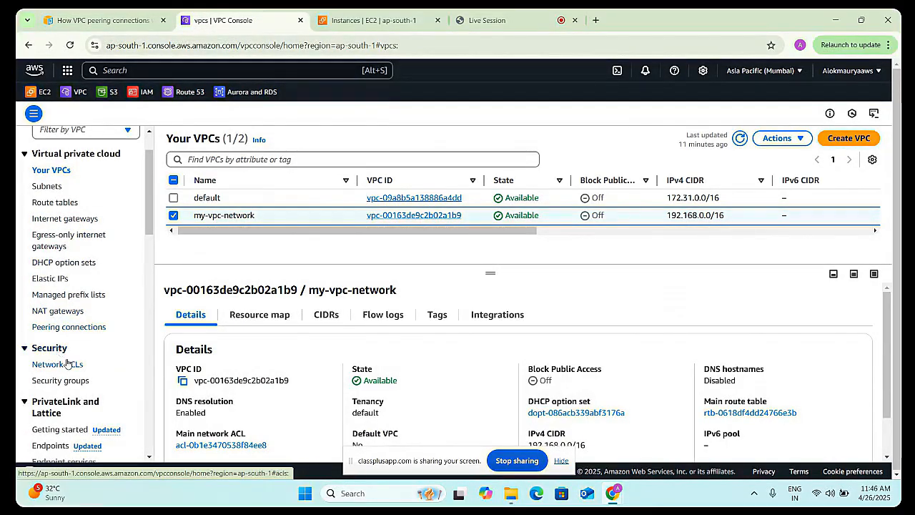
{"action": "scroll", "coordinate": [85, 327], "scroll_direction": "down", "scroll_amount": 1}
{"action": "scroll", "coordinate": [85, 328], "scroll_direction": "down", "scroll_amount": 4}
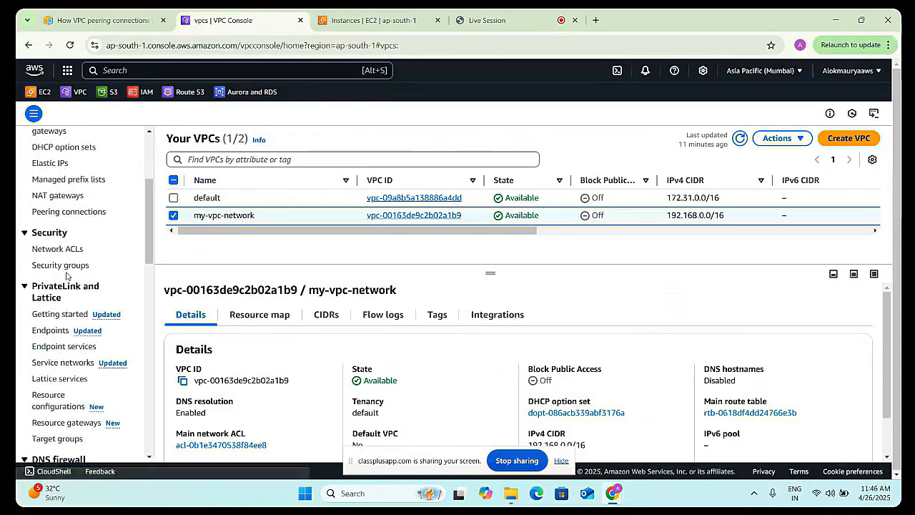
{"action": "scroll", "coordinate": [70, 302], "scroll_direction": "down", "scroll_amount": 6}
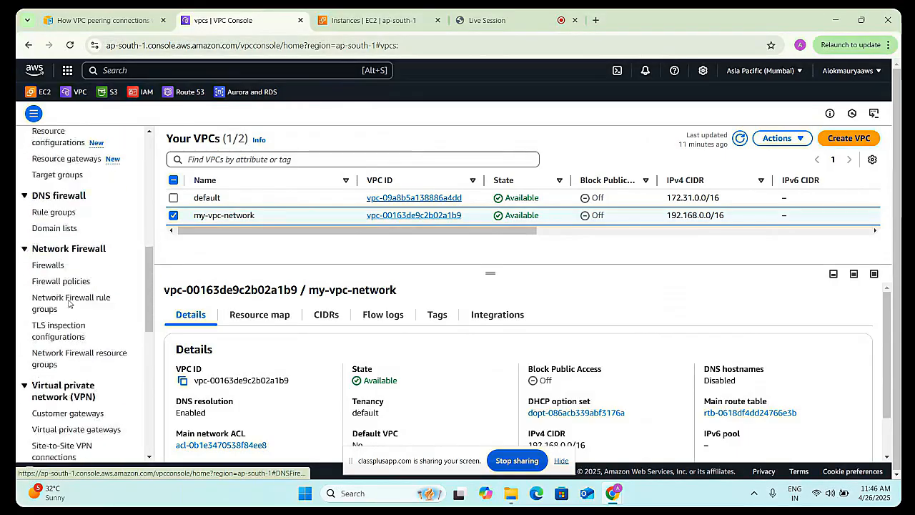
{"action": "scroll", "coordinate": [65, 317], "scroll_direction": "down", "scroll_amount": 2}
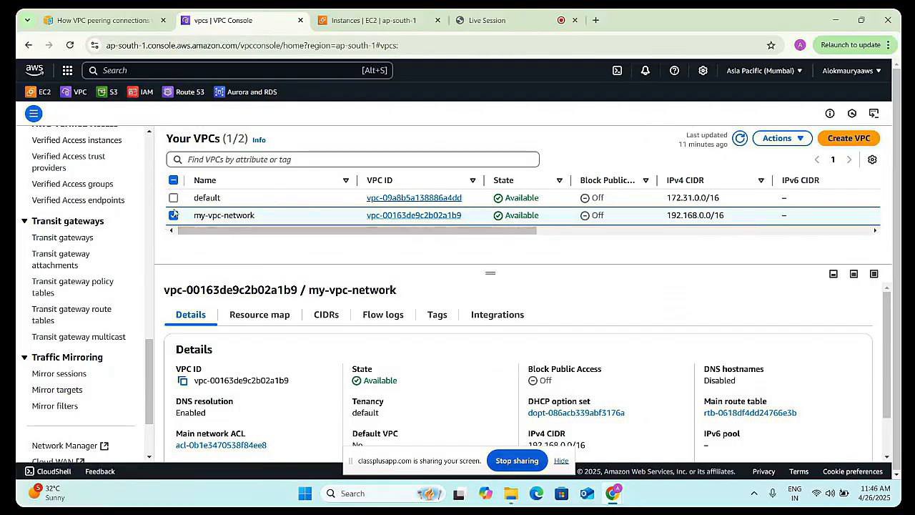
{"action": "scroll", "coordinate": [77, 276], "scroll_direction": "up", "scroll_amount": 10}
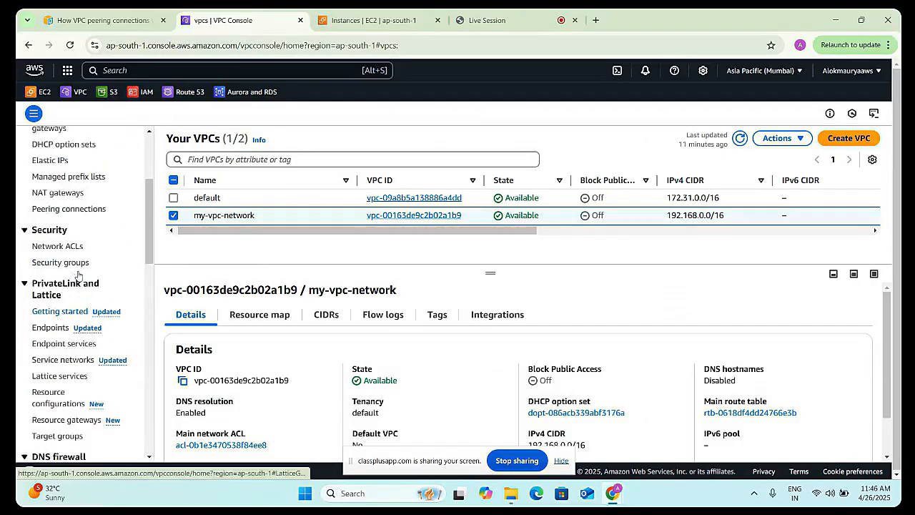
{"action": "scroll", "coordinate": [78, 275], "scroll_direction": "up", "scroll_amount": 3}
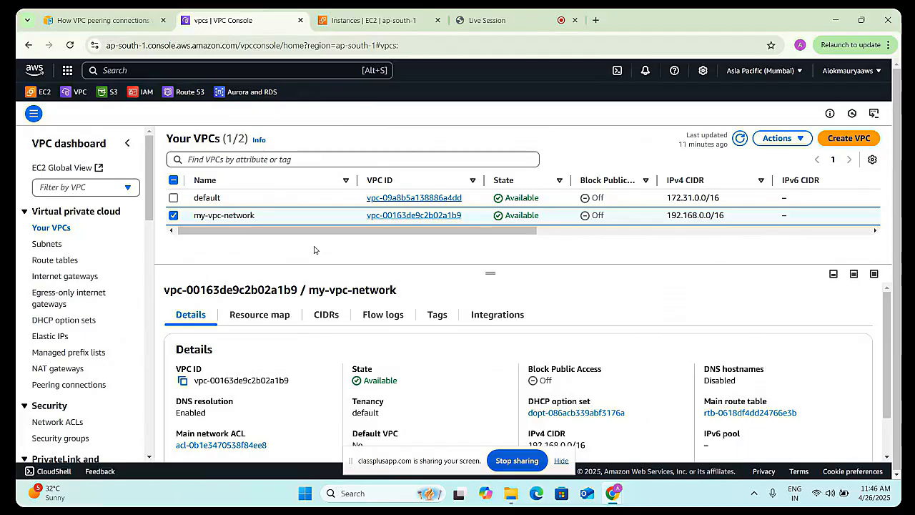
{"action": "left_click", "coordinate": [174, 216]}
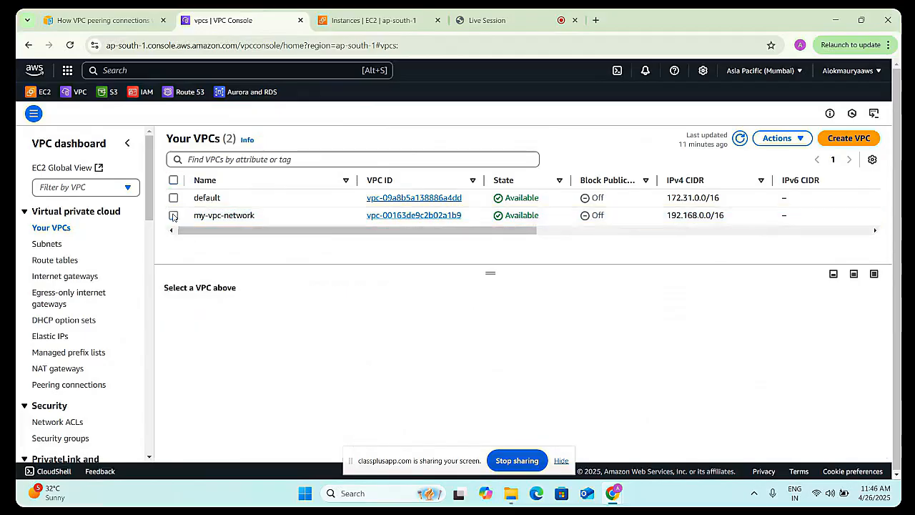
- Terminate both EC2 instances, custom-vpc-ec2 and default-vpc-ec2
{"action": "left_click", "coordinate": [343, 20]}
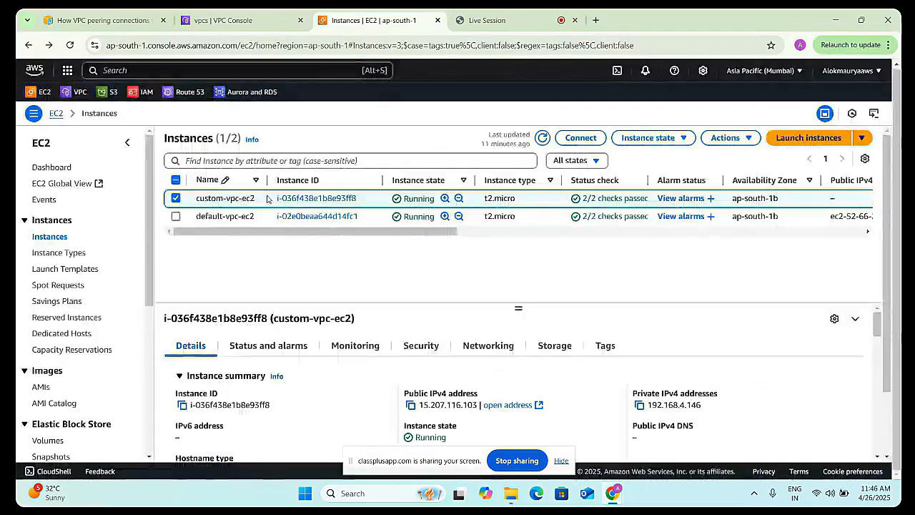
{"action": "left_click", "coordinate": [175, 216]}
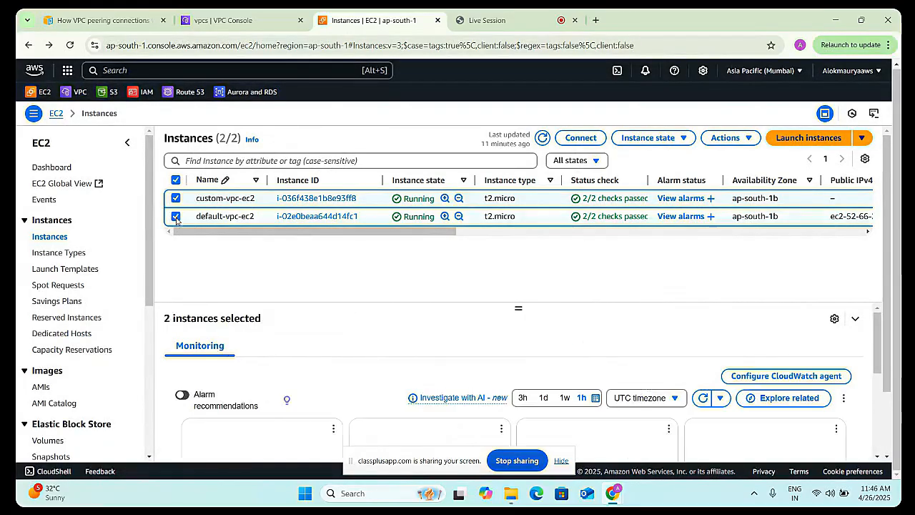
{"action": "left_click", "coordinate": [648, 138]}
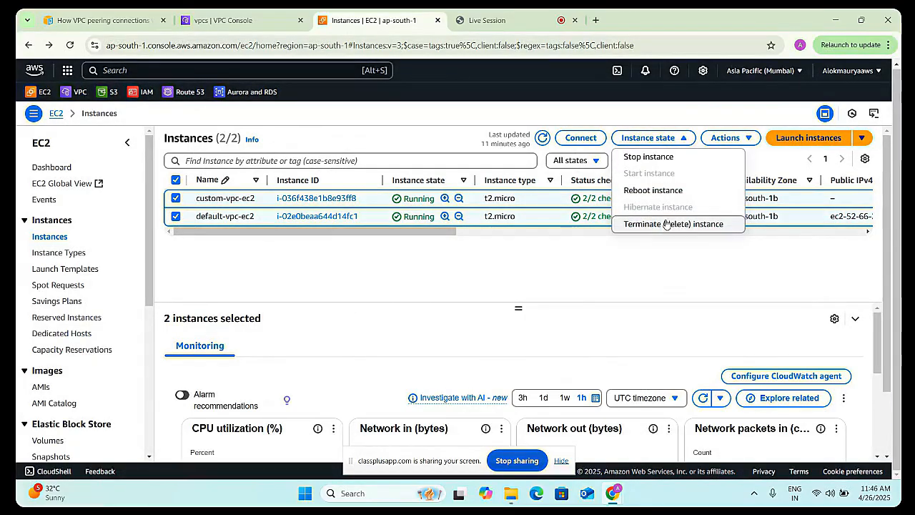
{"action": "left_click", "coordinate": [669, 221]}
{"action": "left_click", "coordinate": [676, 378]}
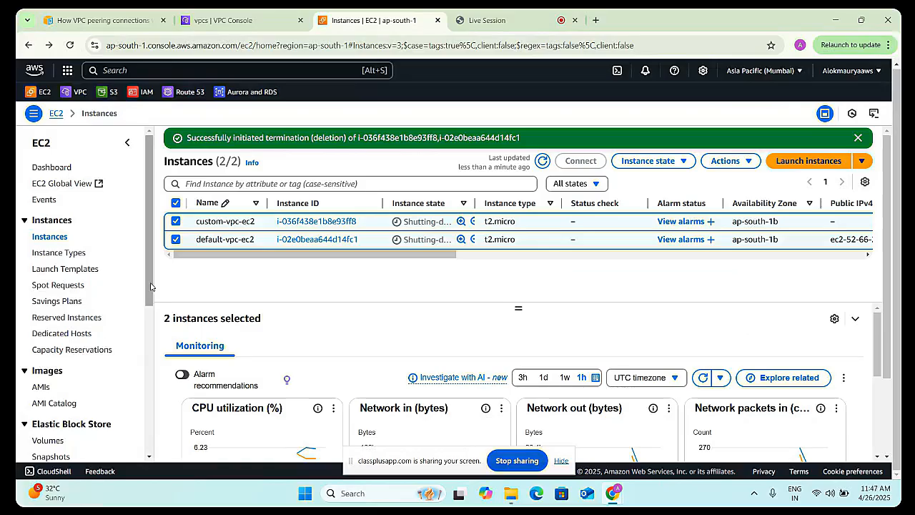
- Switch back to the VPC console and start a new VPC-only resource with the name tag my-vpc-1
{"action": "scroll", "coordinate": [81, 257], "scroll_direction": "down", "scroll_amount": 3}
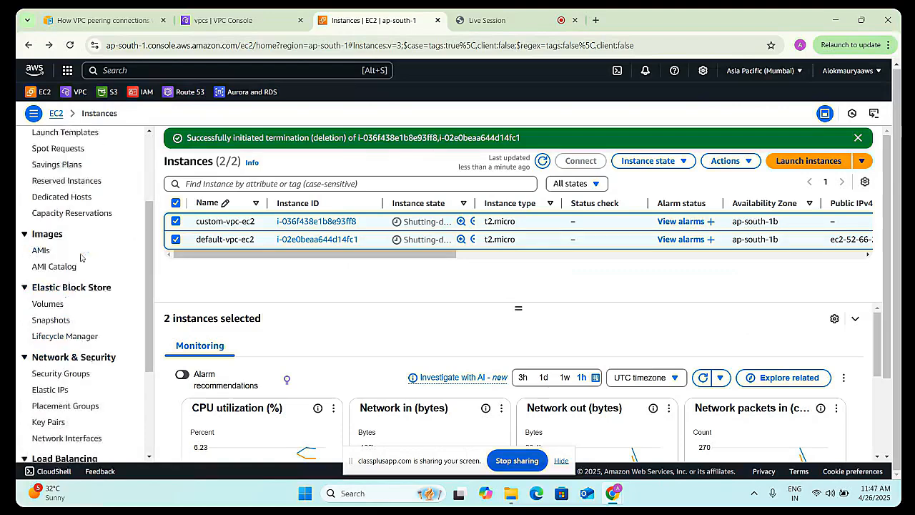
{"action": "left_click", "coordinate": [224, 20]}
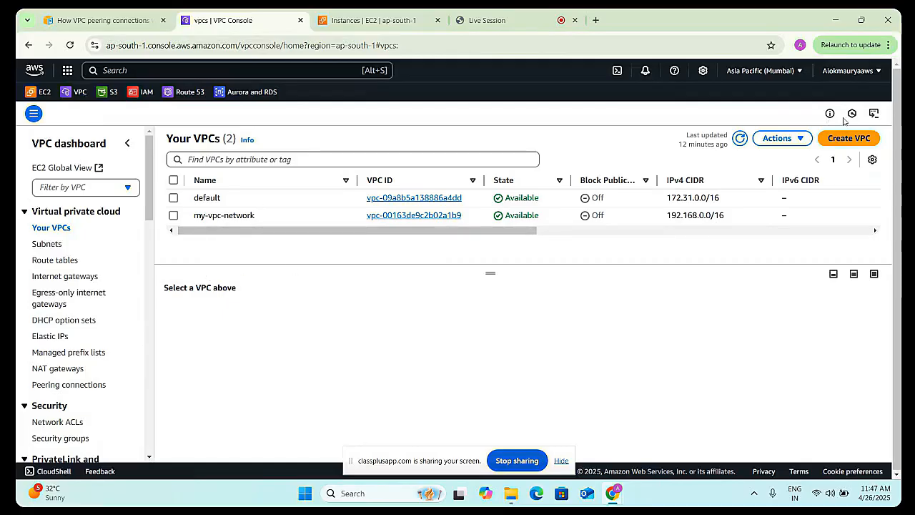
{"action": "left_click", "coordinate": [851, 138]}
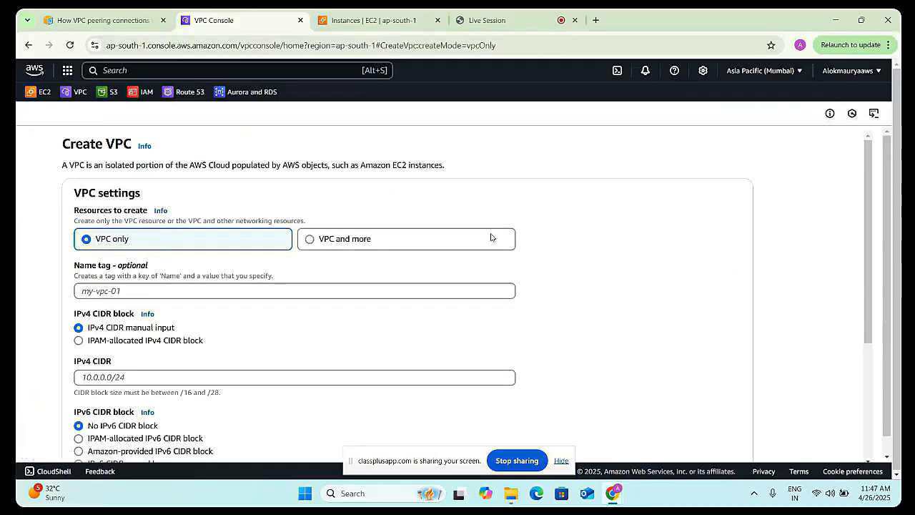
{"action": "left_click", "coordinate": [170, 289]}
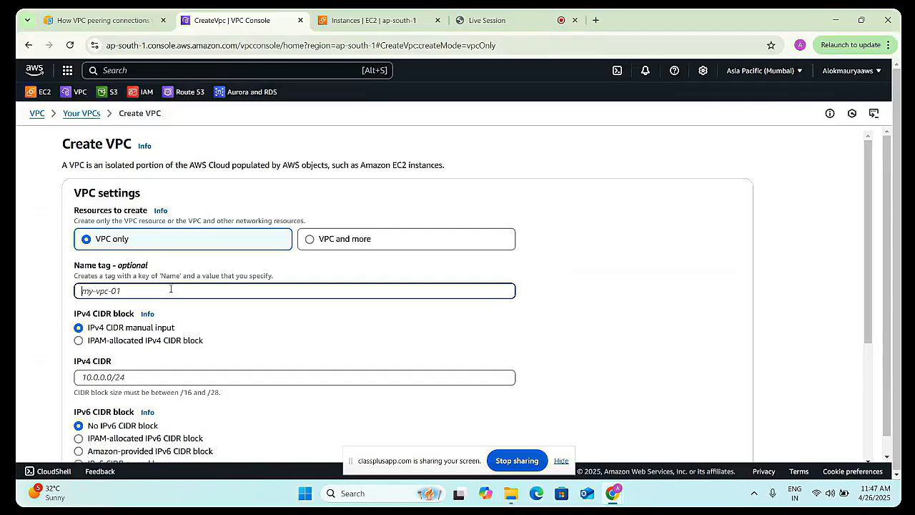
{"action": "type", "text": "my-"}
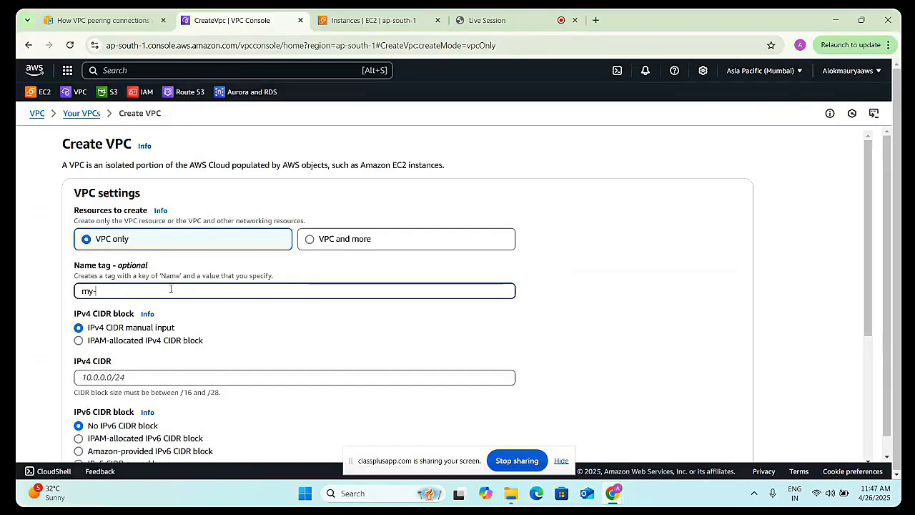
{"action": "type", "text": "vpc-1"}
{"action": "scroll", "coordinate": [186, 297], "scroll_direction": "down", "scroll_amount": 1}
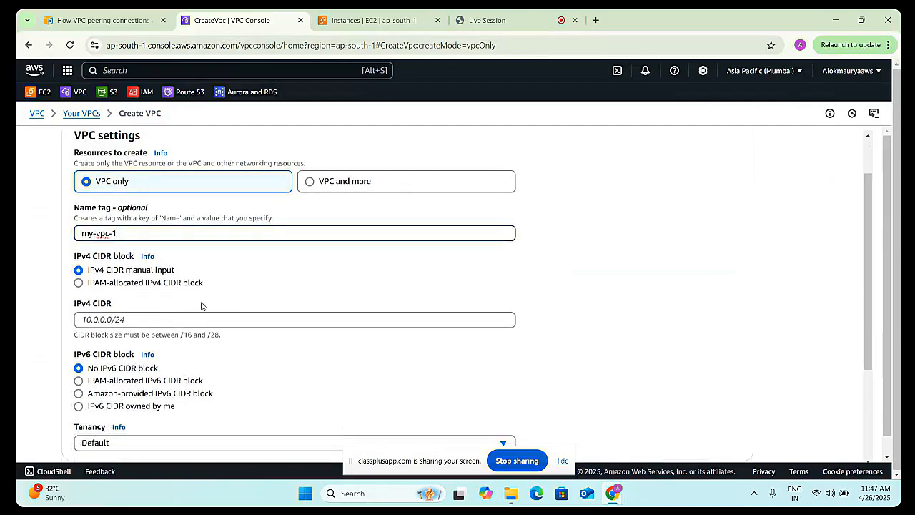
- Set the IPv4 CIDR of my-vpc-1 to 20.1.0.0/16 and create the VPC
{"action": "left_click", "coordinate": [129, 320]}
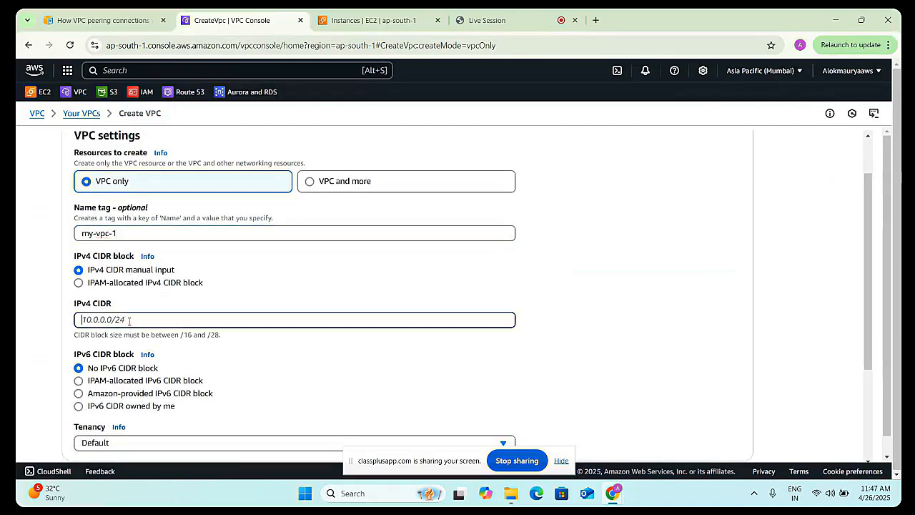
{"action": "scroll", "coordinate": [128, 320], "scroll_direction": "down", "scroll_amount": 1}
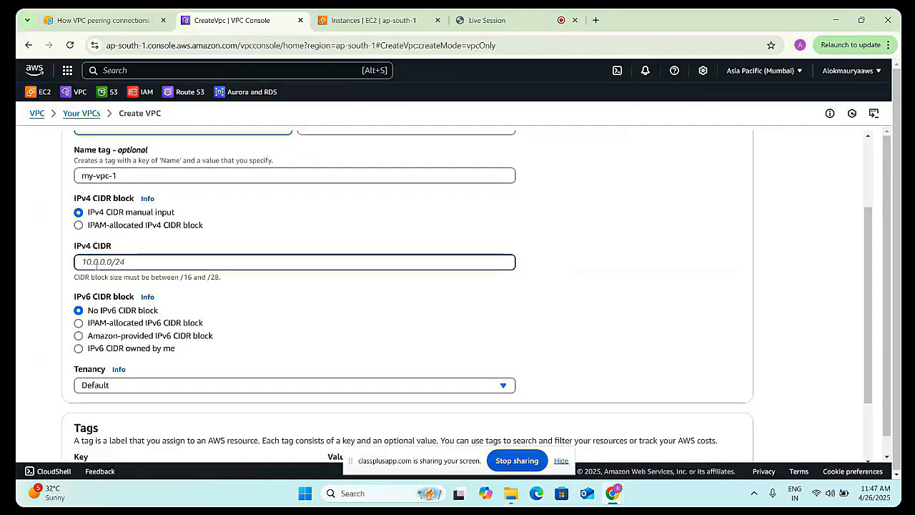
{"action": "type", "text": "20.0.0."}
{"action": "type", "text": "1"}
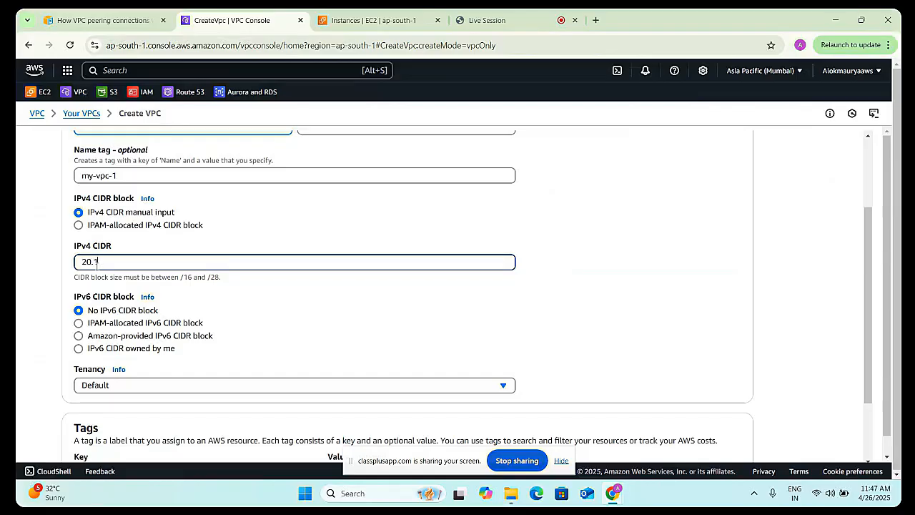
{"action": "type", "text": ".0.0/16"}
{"action": "scroll", "coordinate": [123, 305], "scroll_direction": "down", "scroll_amount": 2}
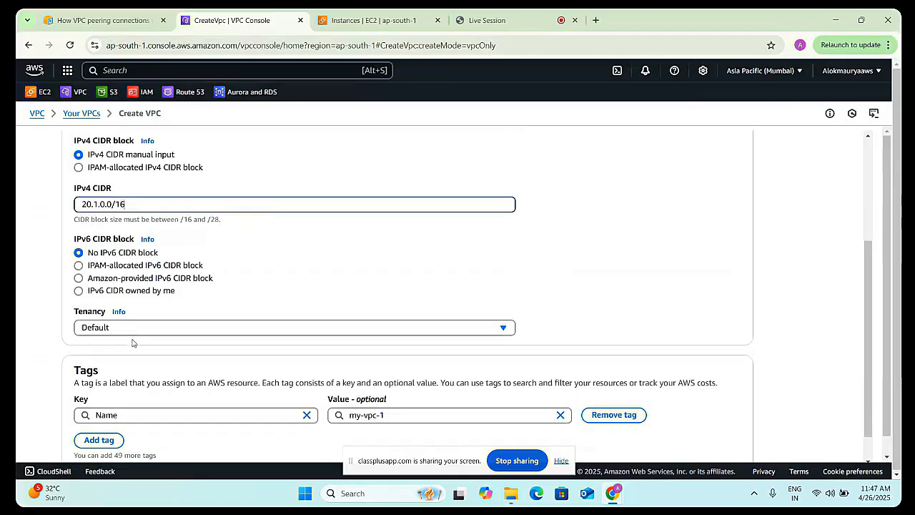
{"action": "scroll", "coordinate": [229, 356], "scroll_direction": "up", "scroll_amount": 4}
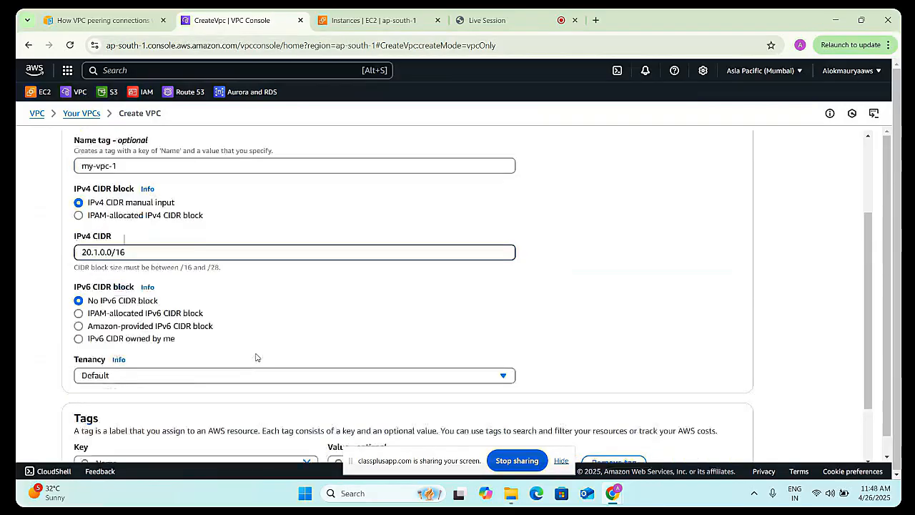
{"action": "scroll", "coordinate": [421, 356], "scroll_direction": "down", "scroll_amount": 4}
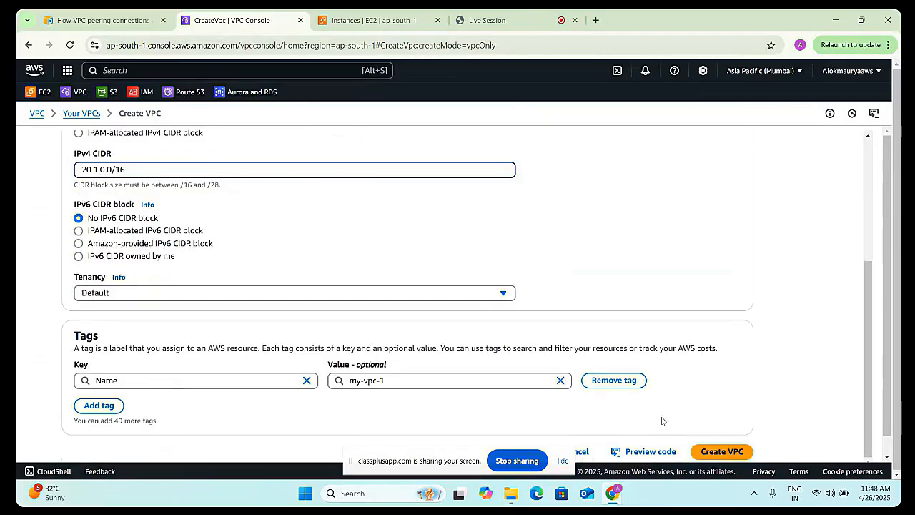
{"action": "left_click", "coordinate": [718, 451]}
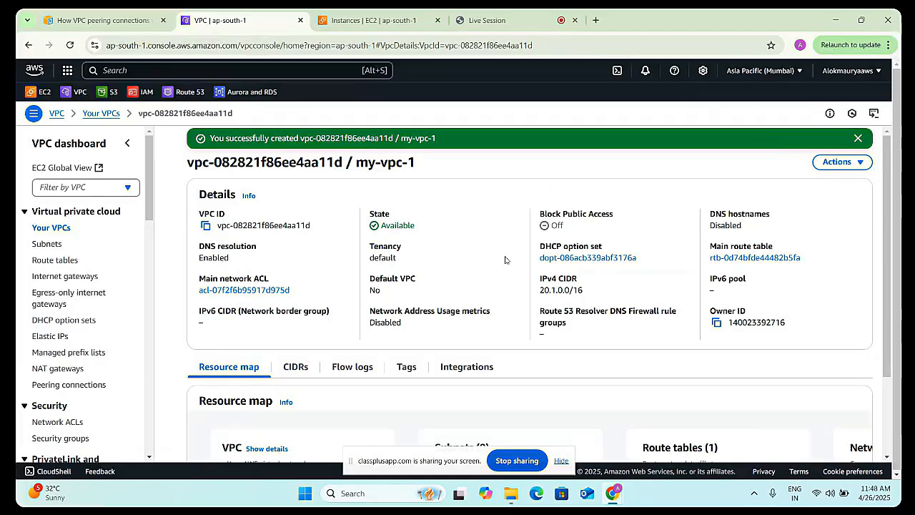
{"action": "scroll", "coordinate": [493, 272], "scroll_direction": "down", "scroll_amount": 2}
- Create a second VPC named my-vpc-2 with the IPv4 CIDR 20.2.0.0/16
{"action": "left_click", "coordinate": [58, 228]}
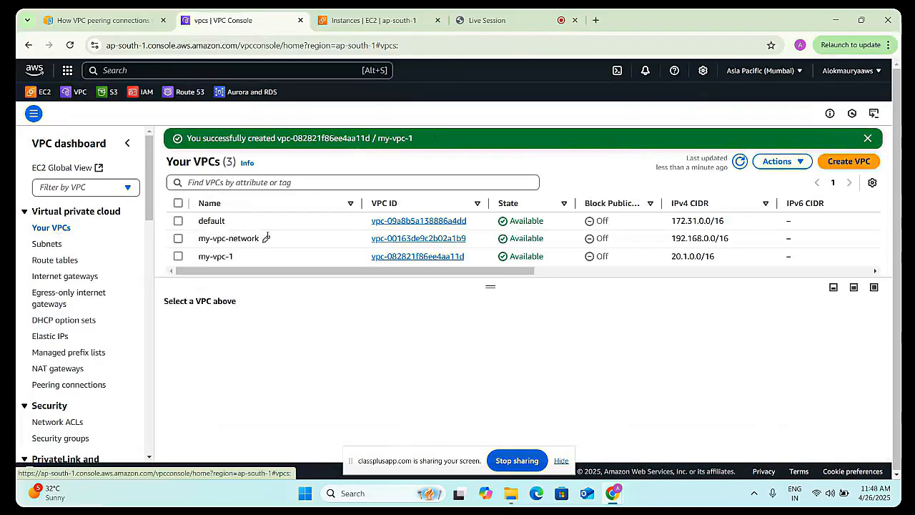
{"action": "left_click", "coordinate": [849, 160]}
{"action": "left_click", "coordinate": [155, 293]}
{"action": "type", "text": "my-vpc-2"}
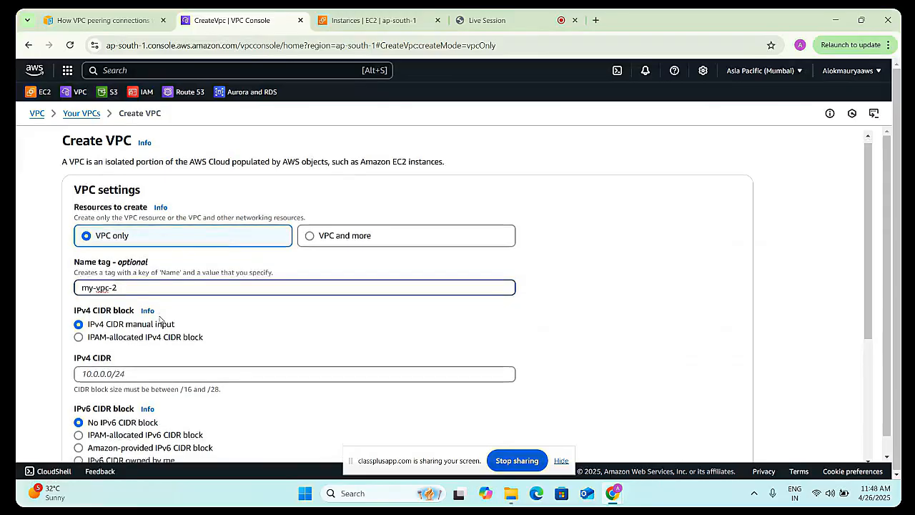
{"action": "scroll", "coordinate": [129, 336], "scroll_direction": "down", "scroll_amount": 1}
{"action": "left_click", "coordinate": [118, 320]}
{"action": "type", "text": "20.2.0.0/"}
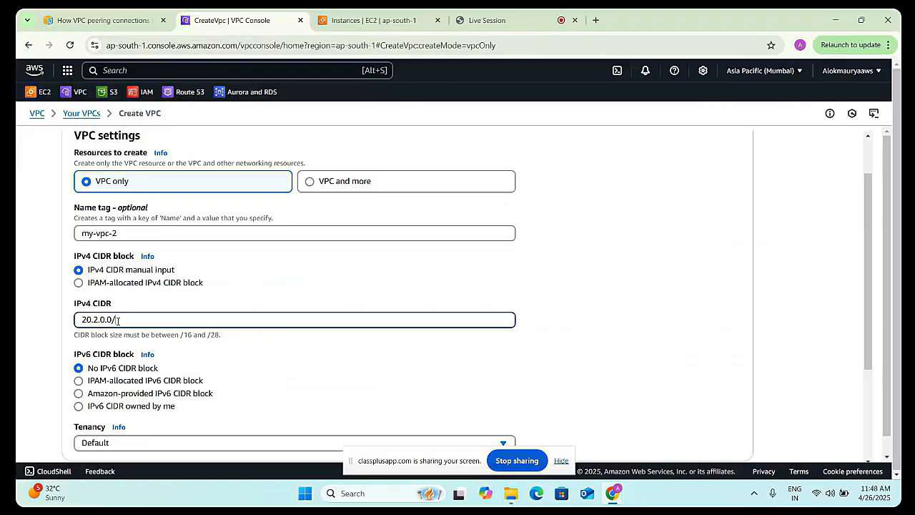
{"action": "type", "text": "16"}
{"action": "scroll", "coordinate": [125, 339], "scroll_direction": "down", "scroll_amount": 2}
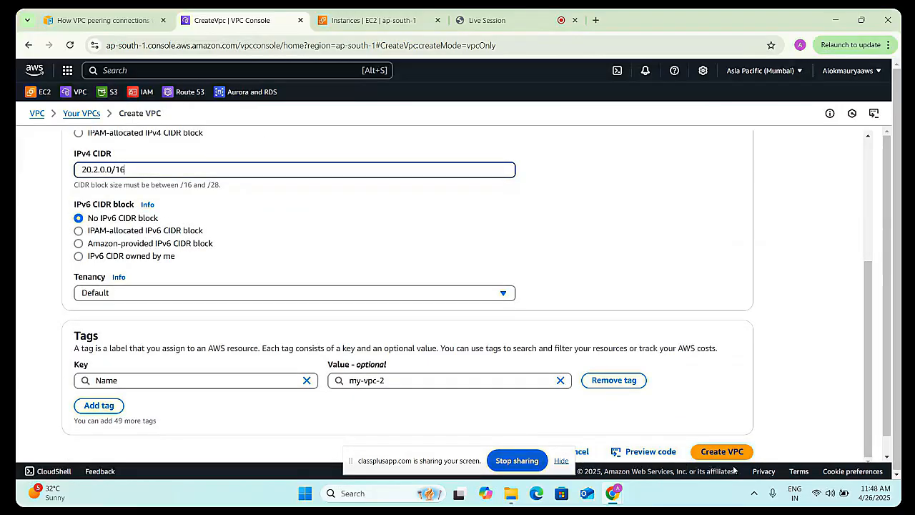
{"action": "left_click", "coordinate": [730, 457]}
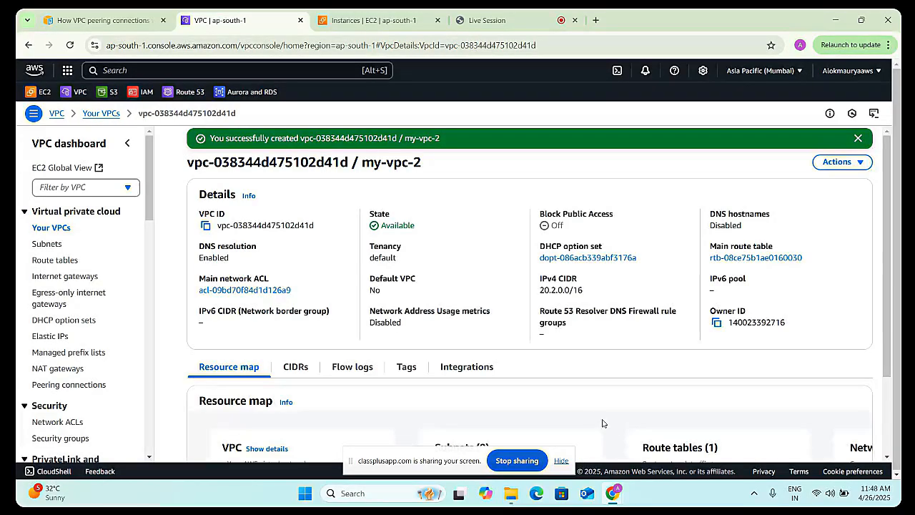
- Create a third VPC named my-vpc-3 with the IPv4 CIDR 20.3.0.0/16
{"action": "left_click", "coordinate": [41, 228]}
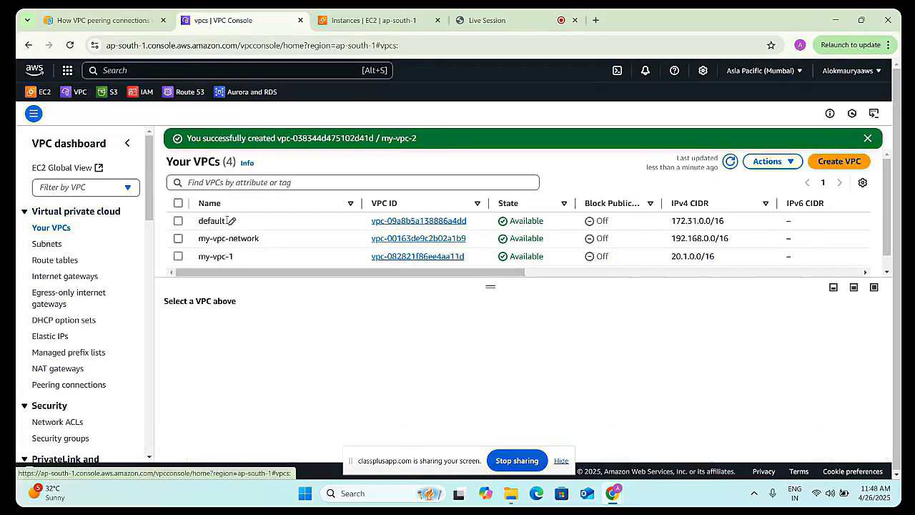
{"action": "left_click", "coordinate": [822, 166]}
{"action": "left_click", "coordinate": [144, 292]}
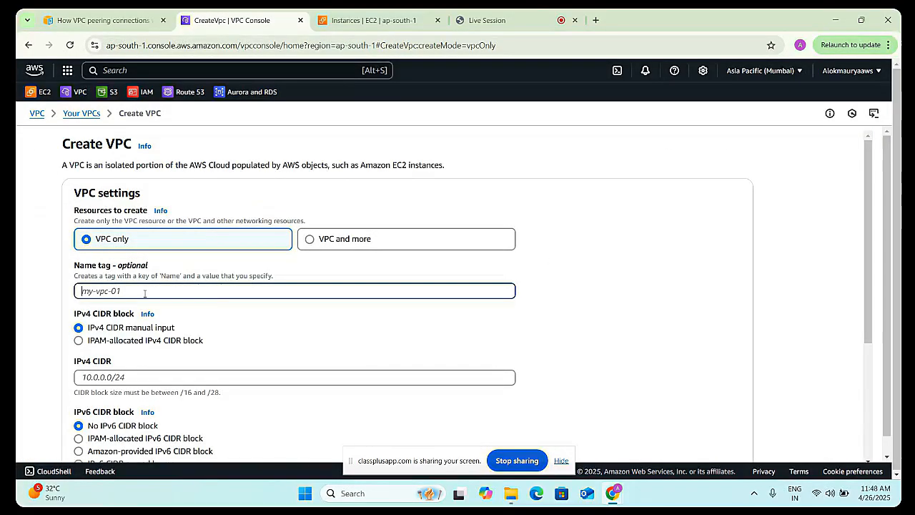
{"action": "type", "text": "my-vpc-"}
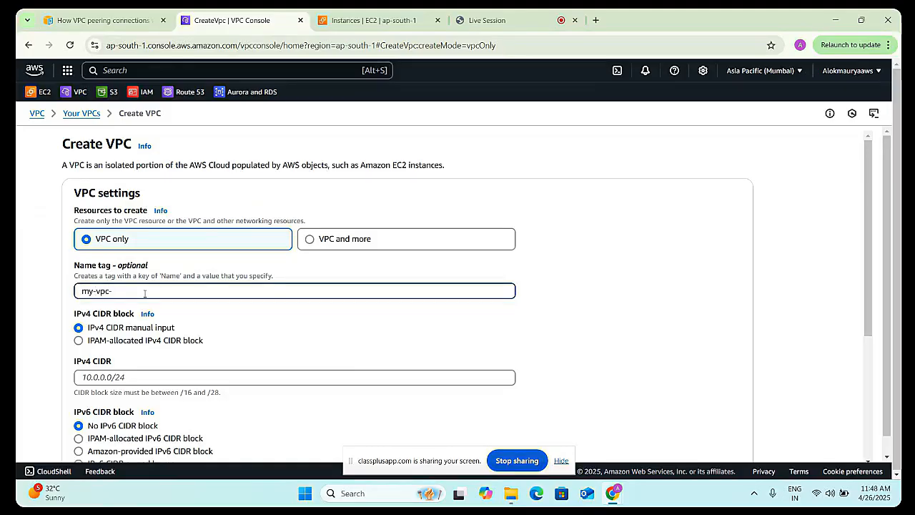
{"action": "type", "text": "3"}
{"action": "scroll", "coordinate": [143, 300], "scroll_direction": "down", "scroll_amount": 1}
{"action": "left_click", "coordinate": [134, 320]}
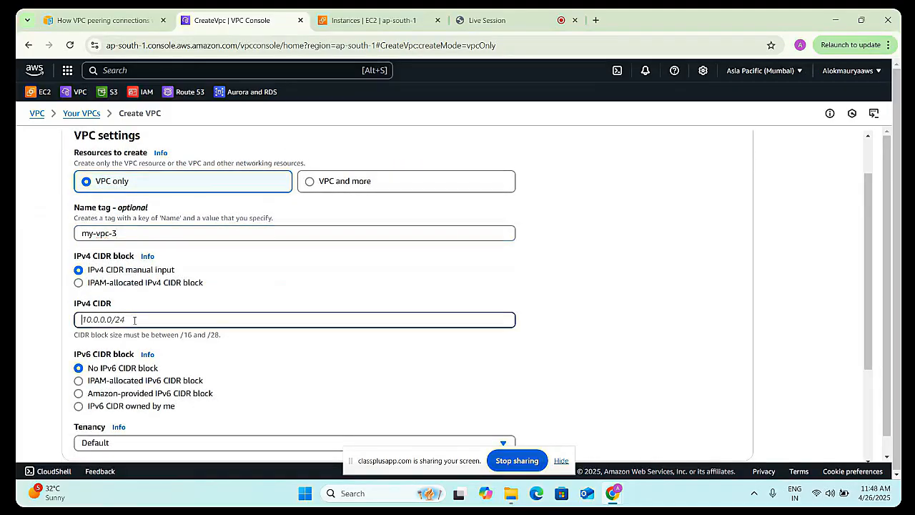
{"action": "type", "text": "20.3.0.0/16"}
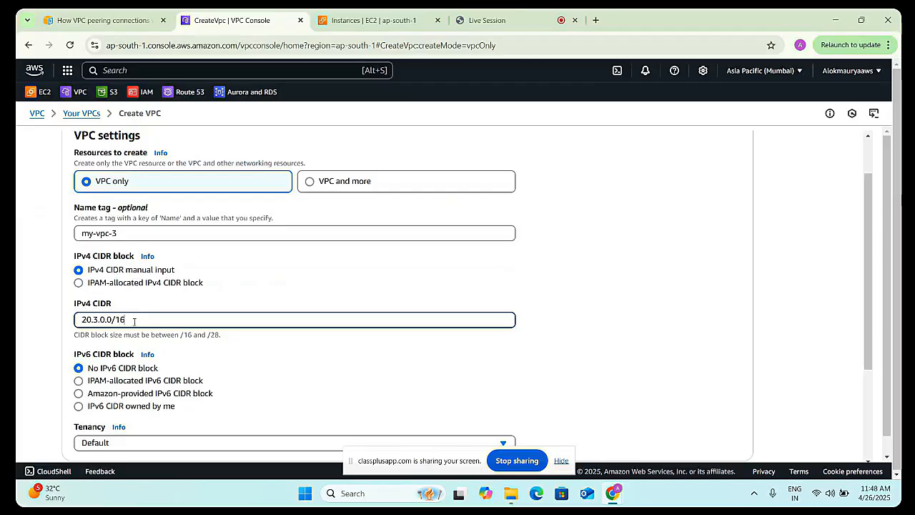
{"action": "scroll", "coordinate": [135, 323], "scroll_direction": "down", "scroll_amount": 2}
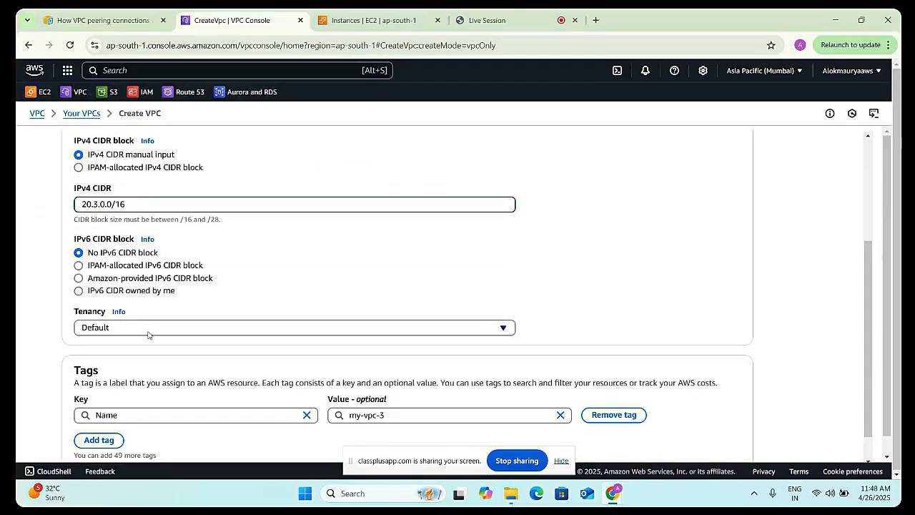
{"action": "scroll", "coordinate": [148, 334], "scroll_direction": "down", "scroll_amount": 1}
{"action": "left_click", "coordinate": [711, 452]}
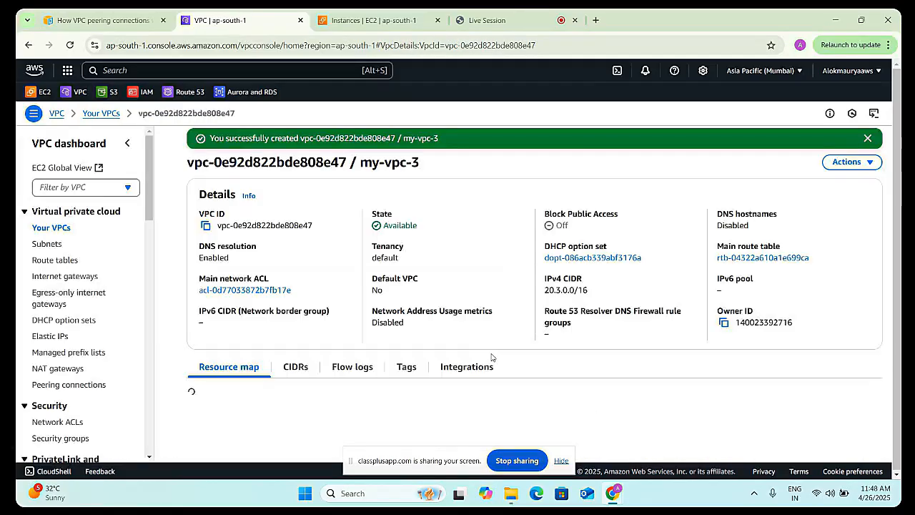
- Return to the list of VPCs, enlarge its pane and review the details of all VPCs
{"action": "left_click", "coordinate": [50, 227]}
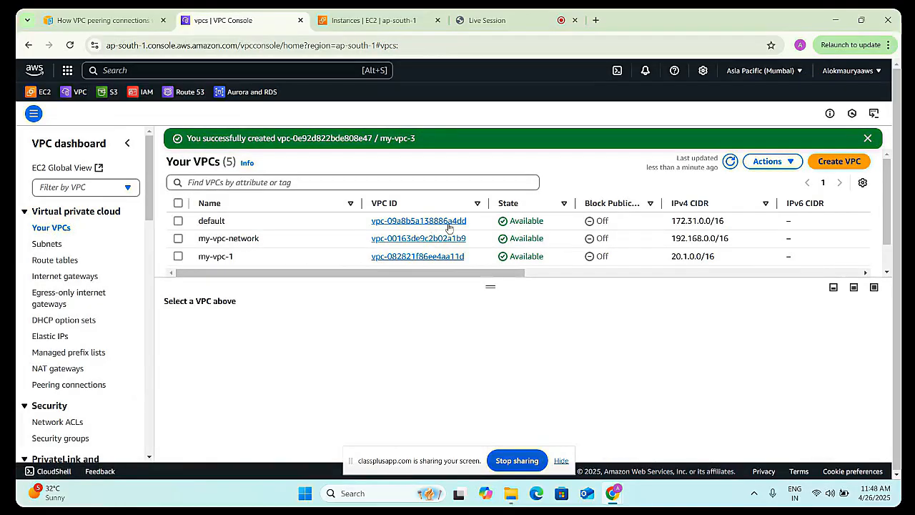
{"action": "left_click_drag", "start_coordinate": [493, 280], "coordinate": [498, 318]}
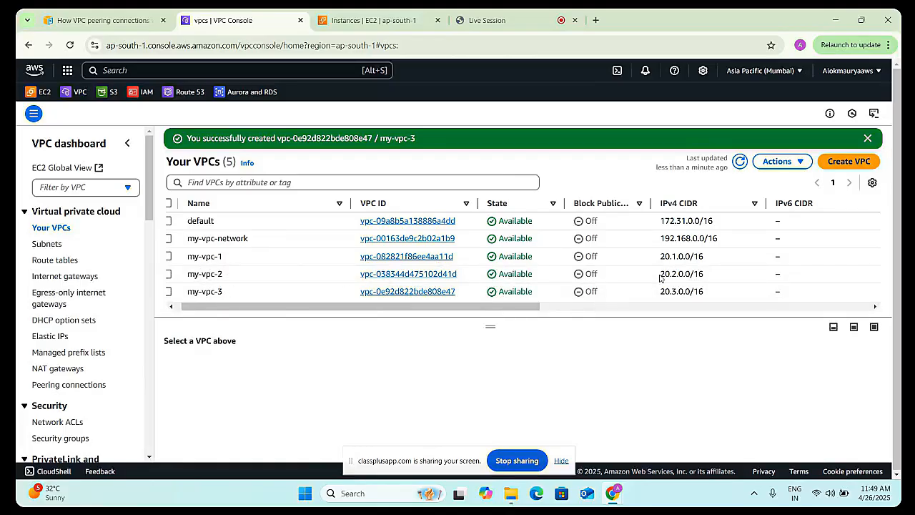
{"action": "scroll", "coordinate": [613, 300], "scroll_direction": "right", "scroll_amount": 10}
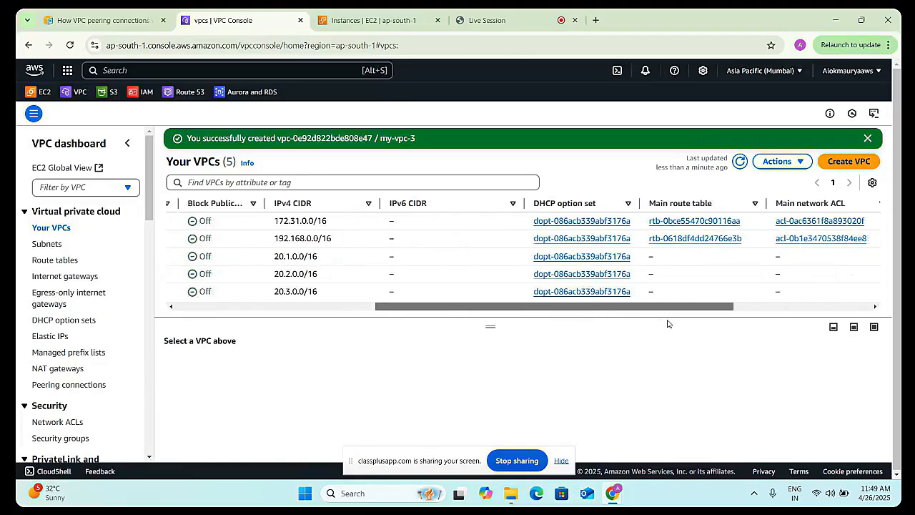
{"action": "scroll", "coordinate": [552, 313], "scroll_direction": "left", "scroll_amount": 10}
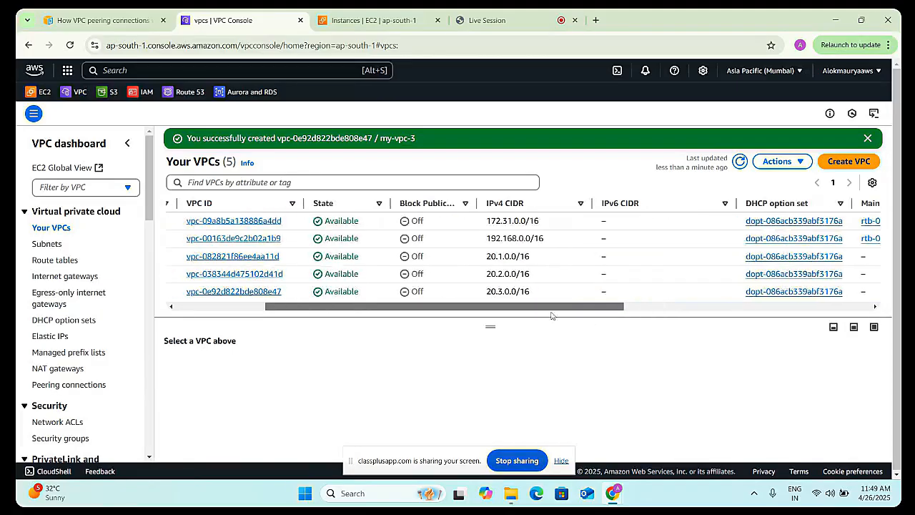
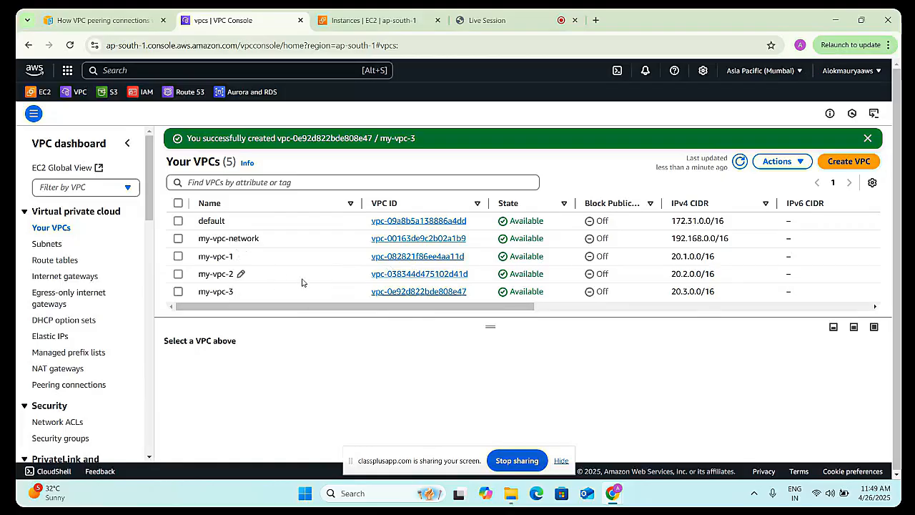
- Start a new subnet in my-vpc-1 and name it vpc1-subnet
{"action": "left_click", "coordinate": [50, 246]}
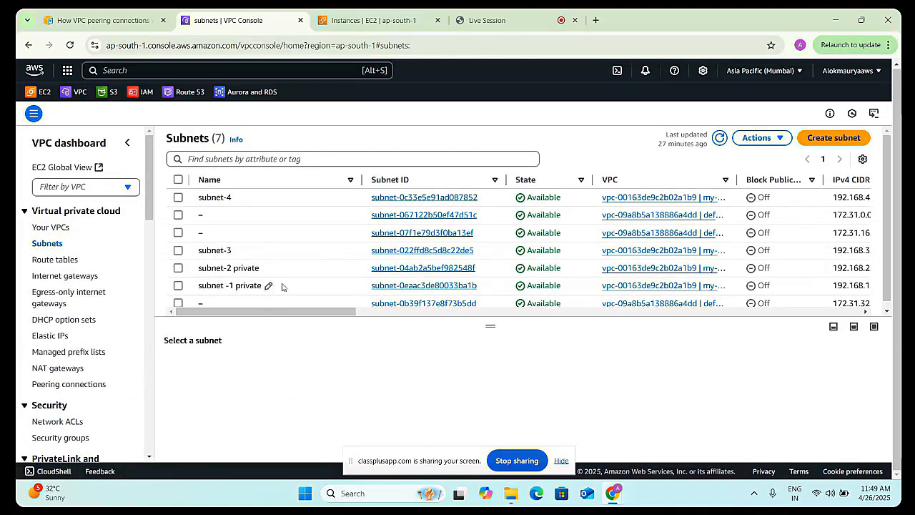
{"action": "scroll", "coordinate": [412, 311], "scroll_direction": "down", "scroll_amount": 1}
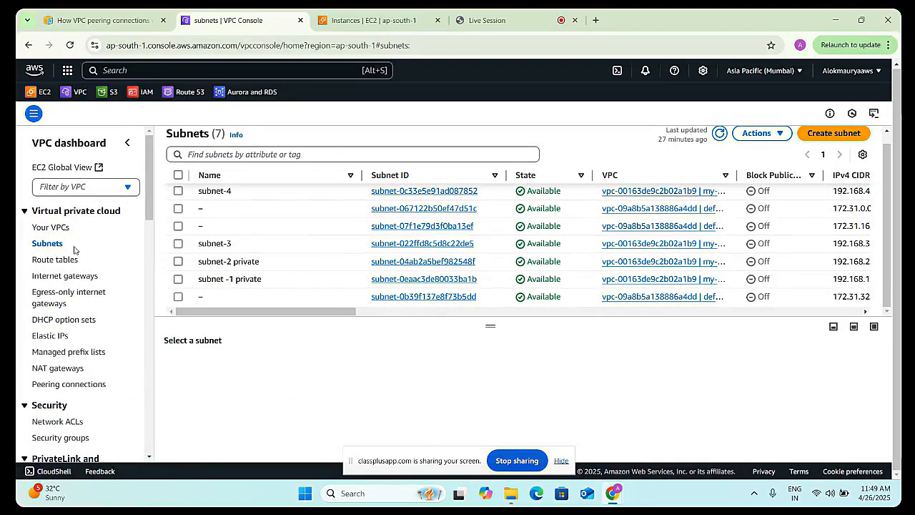
{"action": "left_click", "coordinate": [55, 228]}
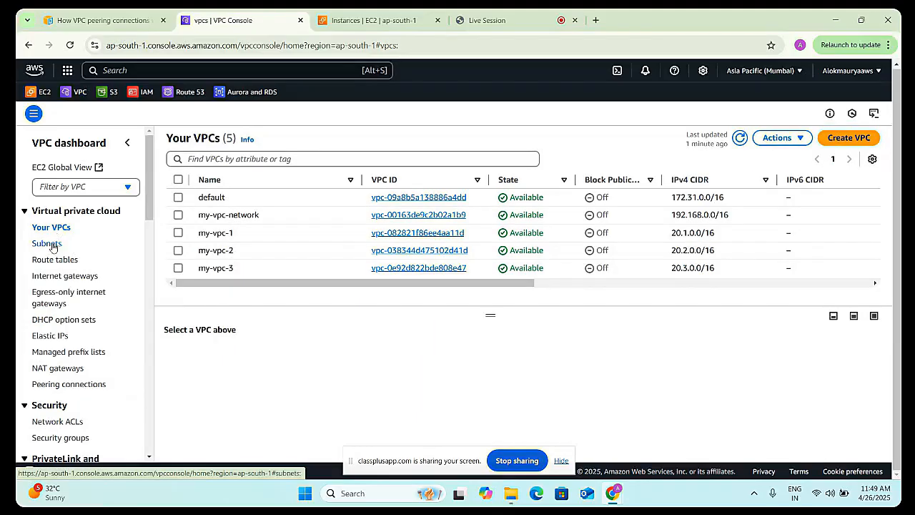
{"action": "left_click", "coordinate": [52, 246]}
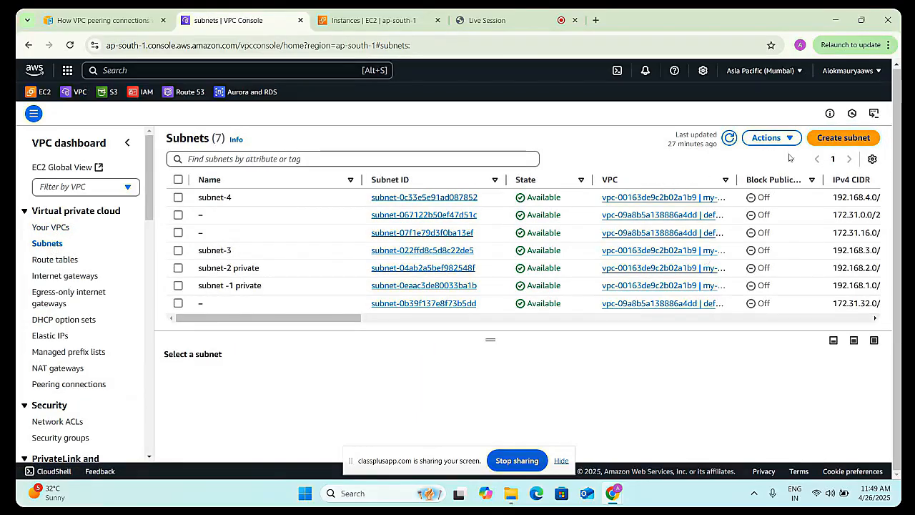
{"action": "left_click", "coordinate": [844, 138]}
{"action": "left_click", "coordinate": [94, 213]}
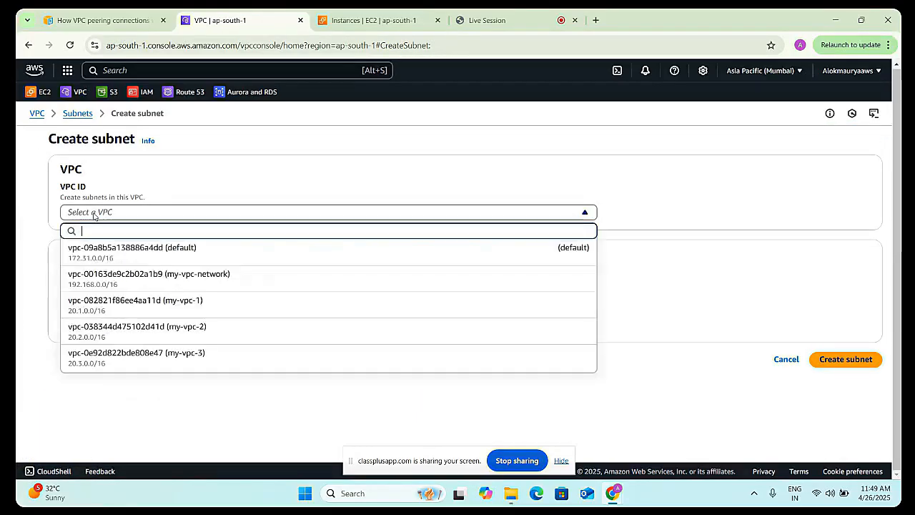
{"action": "left_click", "coordinate": [143, 312]}
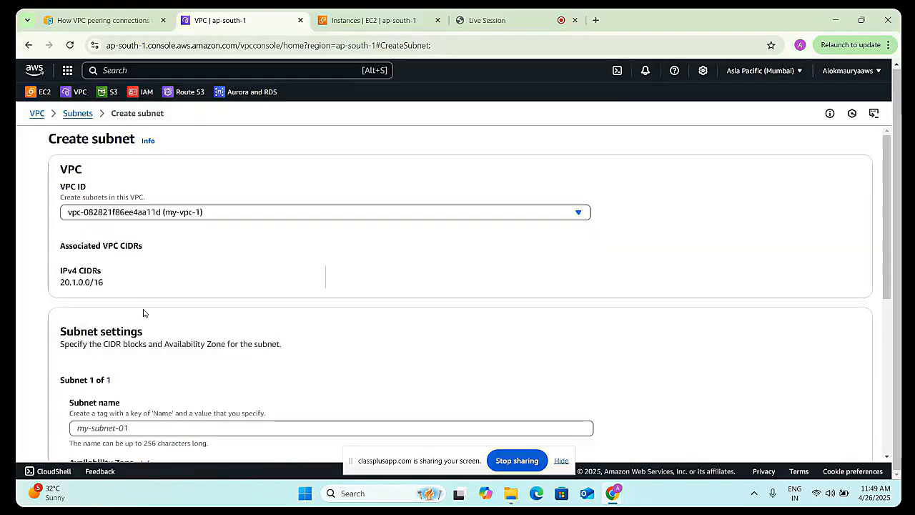
{"action": "scroll", "coordinate": [146, 337], "scroll_direction": "down", "scroll_amount": 2}
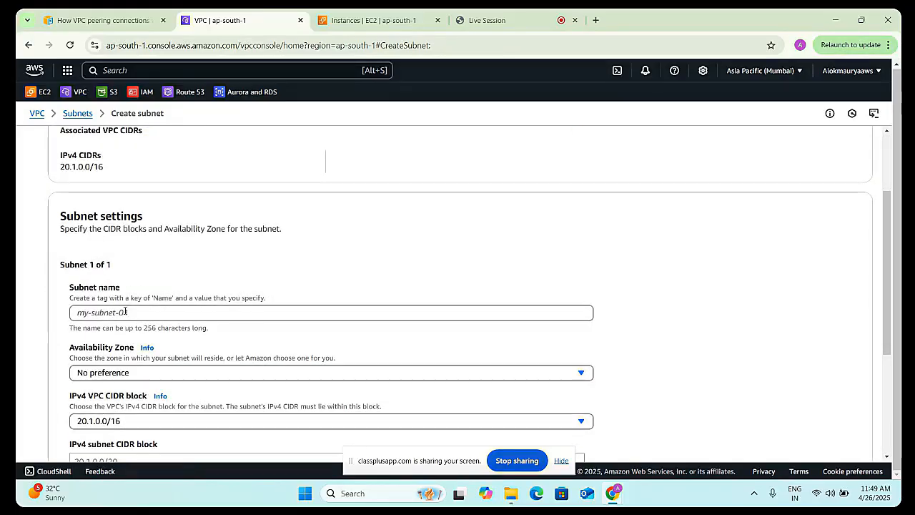
{"action": "scroll", "coordinate": [126, 312], "scroll_direction": "down", "scroll_amount": 1}
{"action": "left_click", "coordinate": [116, 255]}
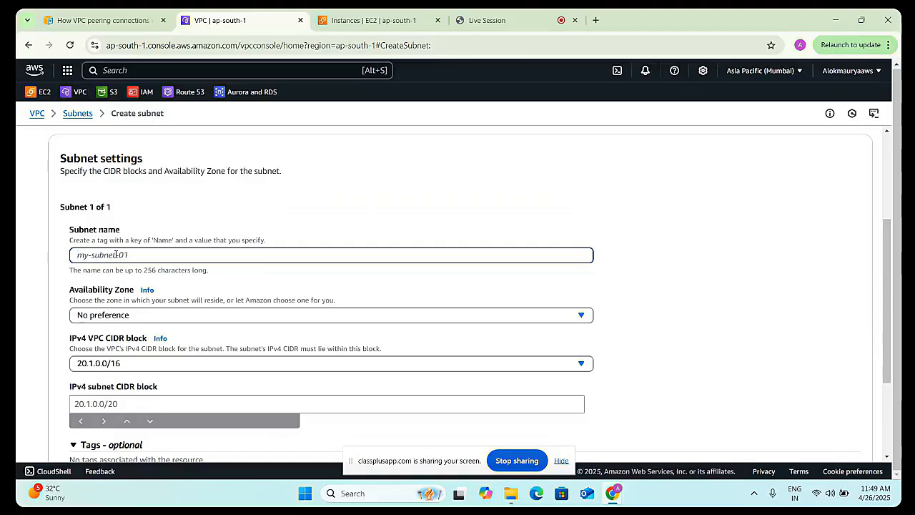
{"action": "type", "text": "vpc1-subnet"}
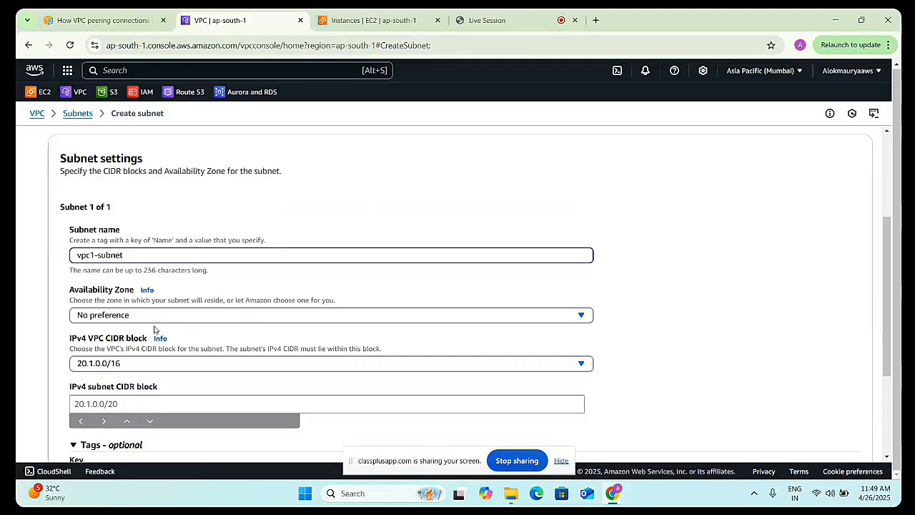
- Place vpc1-subnet in availability zone ap-south-1a with the IPv4 CIDR block 20.1.1.0/24 and create it
{"action": "scroll", "coordinate": [158, 330], "scroll_direction": "down", "scroll_amount": 1}
{"action": "left_click", "coordinate": [172, 259]}
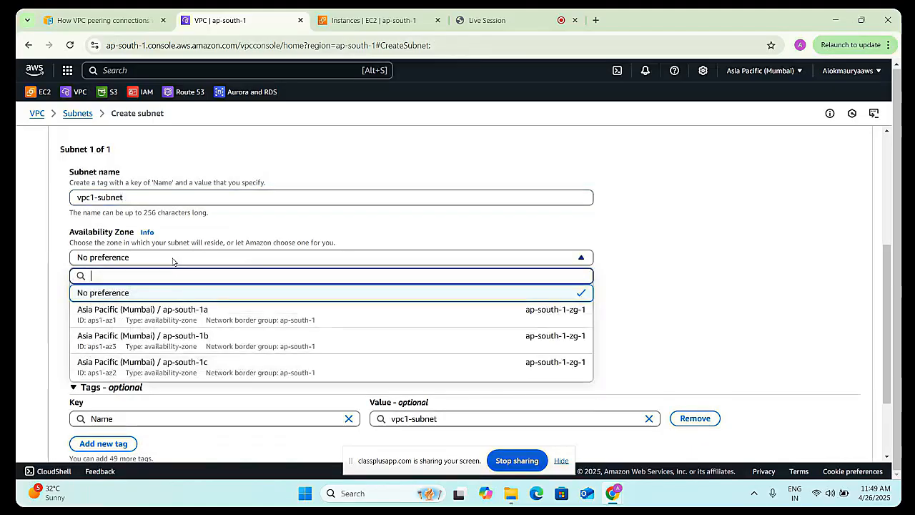
{"action": "left_click", "coordinate": [251, 315]}
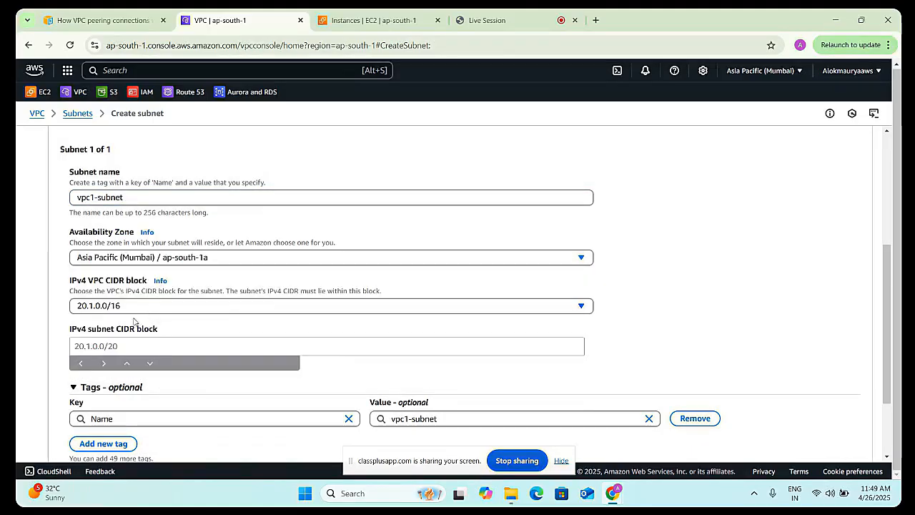
{"action": "left_click", "coordinate": [96, 347]}
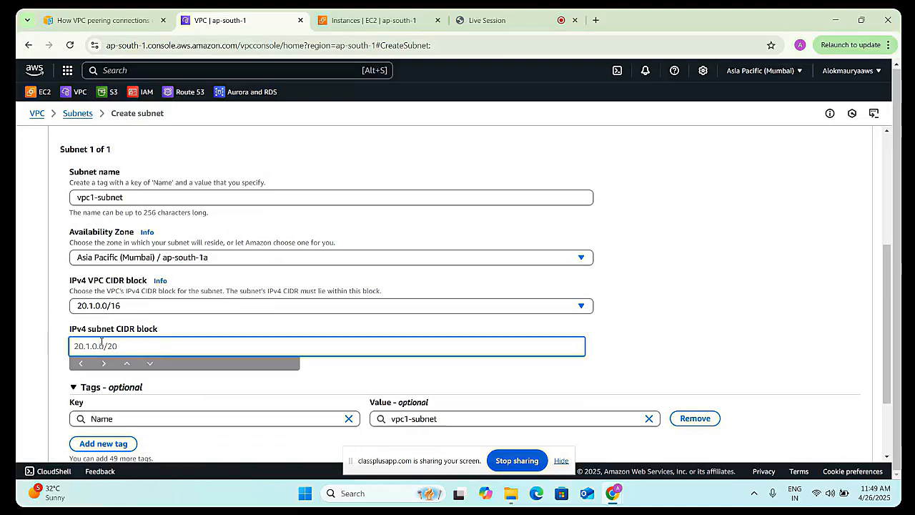
{"action": "type", "text": "20.1.1.0"}
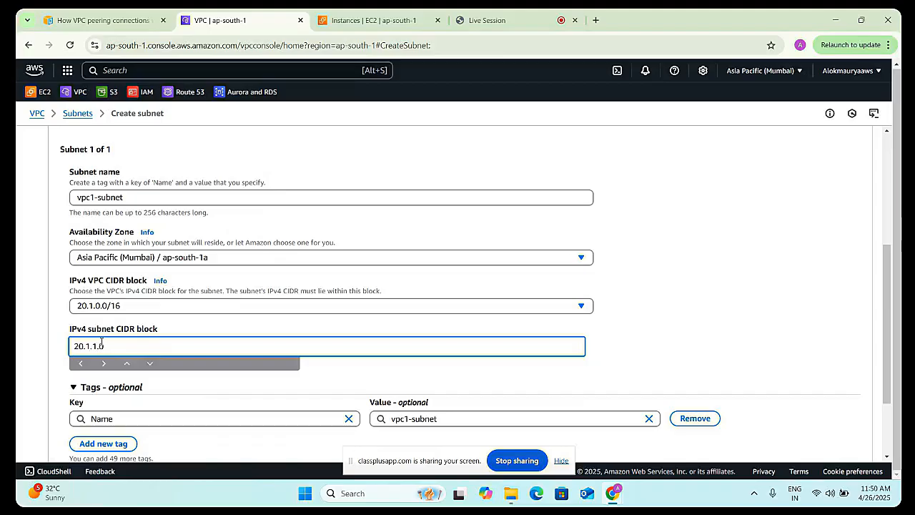
{"action": "type", "text": "/24"}
{"action": "scroll", "coordinate": [159, 347], "scroll_direction": "down", "scroll_amount": 3}
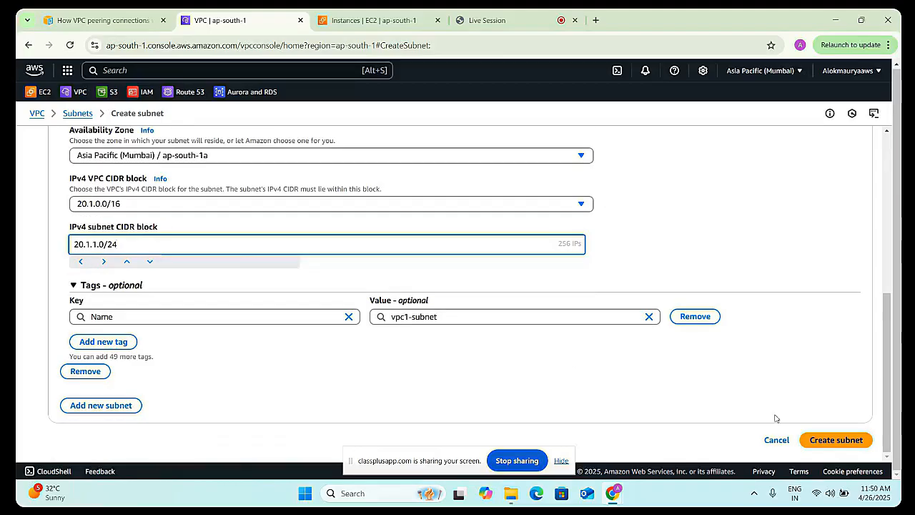
{"action": "left_click", "coordinate": [824, 440]}
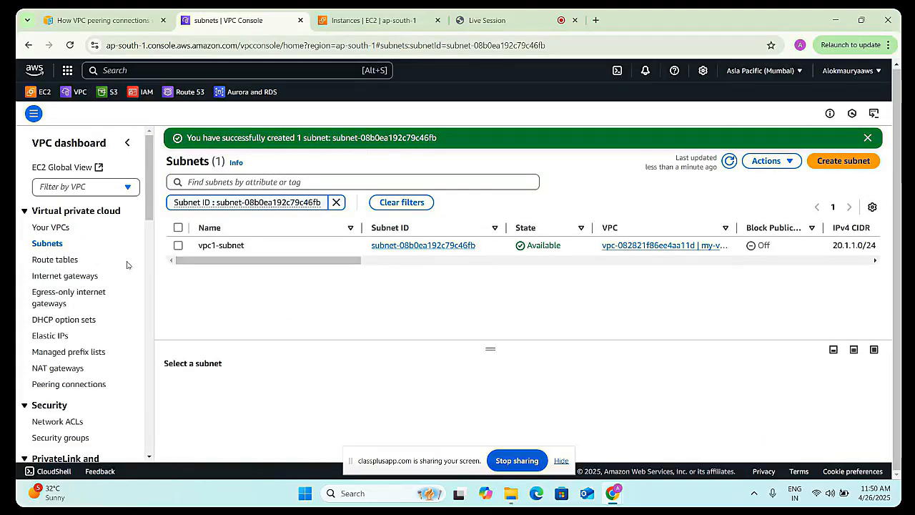
- Start another subnet in my-vpc-2 and name it vpc2-subnet
{"action": "left_click", "coordinate": [838, 163]}
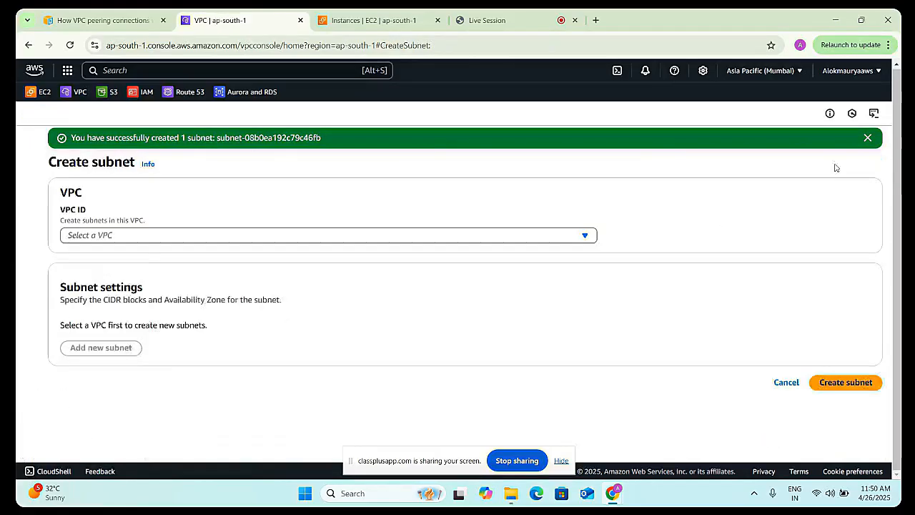
{"action": "left_click", "coordinate": [198, 219]}
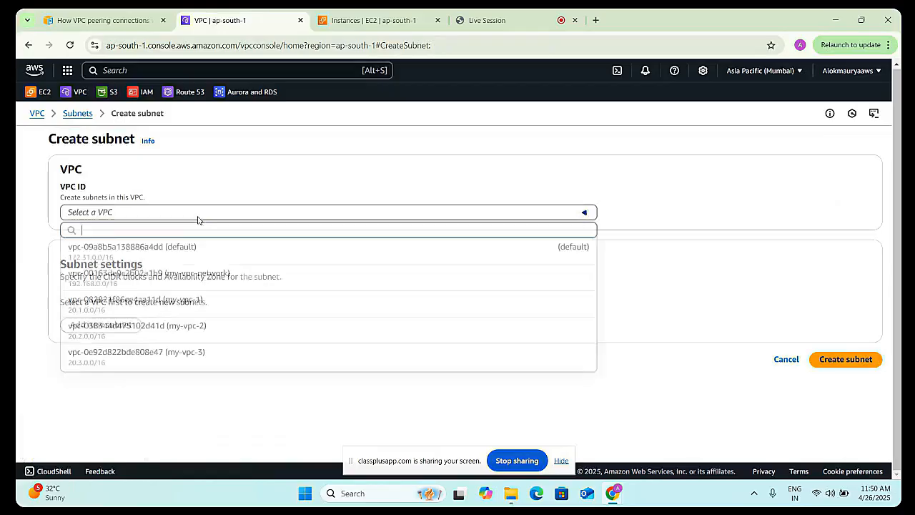
{"action": "left_click", "coordinate": [173, 331]}
{"action": "scroll", "coordinate": [144, 369], "scroll_direction": "down", "scroll_amount": 1}
{"action": "left_click", "coordinate": [144, 371]}
{"action": "type", "text": "vpc2"}
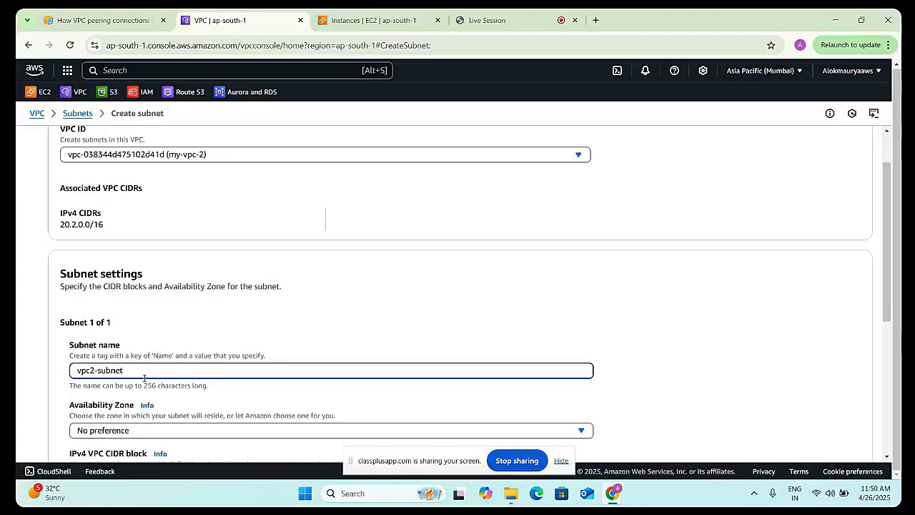
{"action": "type", "text": "-subnet"}
- Place vpc2-subnet in availability zone ap-south-1a with the IPv4 CIDR block 20.2.1.0/24 and create it
{"action": "scroll", "coordinate": [141, 384], "scroll_direction": "down", "scroll_amount": 2}
{"action": "left_click", "coordinate": [164, 315]}
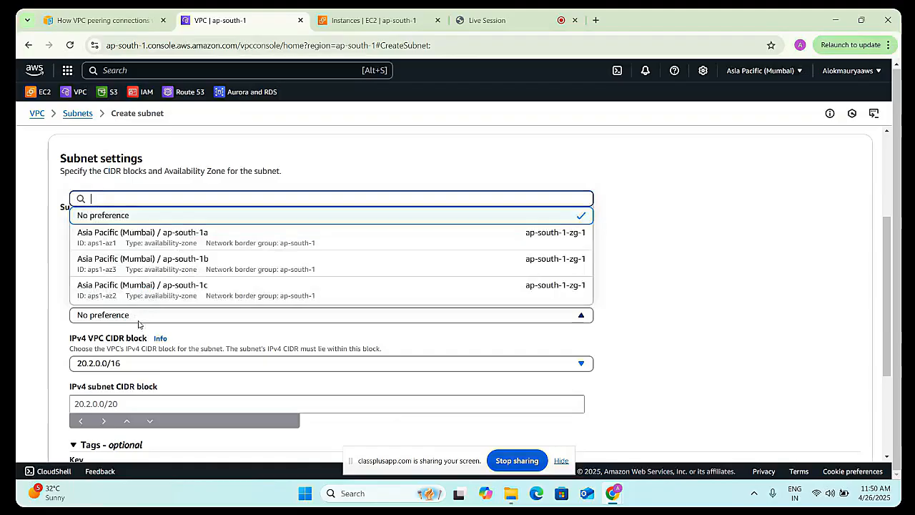
{"action": "left_click", "coordinate": [190, 238]}
{"action": "scroll", "coordinate": [190, 321], "scroll_direction": "down", "scroll_amount": 1}
{"action": "left_click", "coordinate": [115, 346]}
{"action": "type", "text": "20.2.1"}
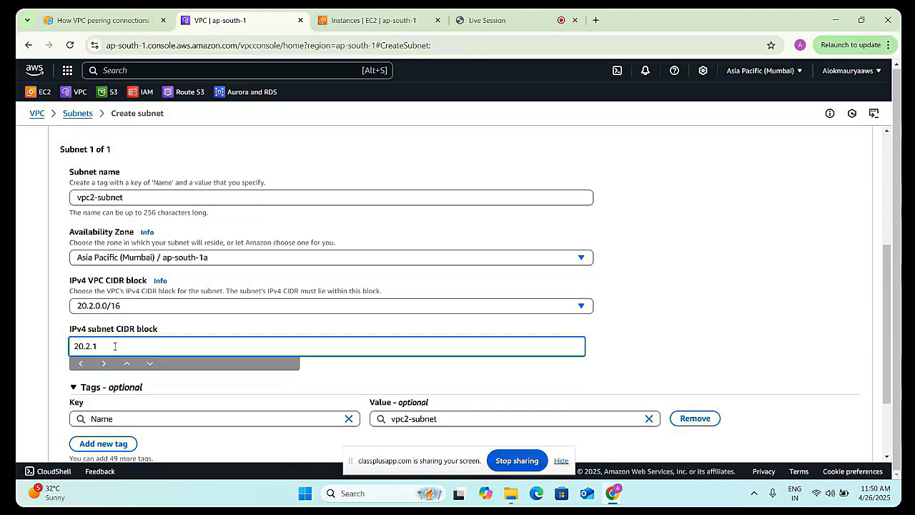
{"action": "type", "text": ".0/24"}
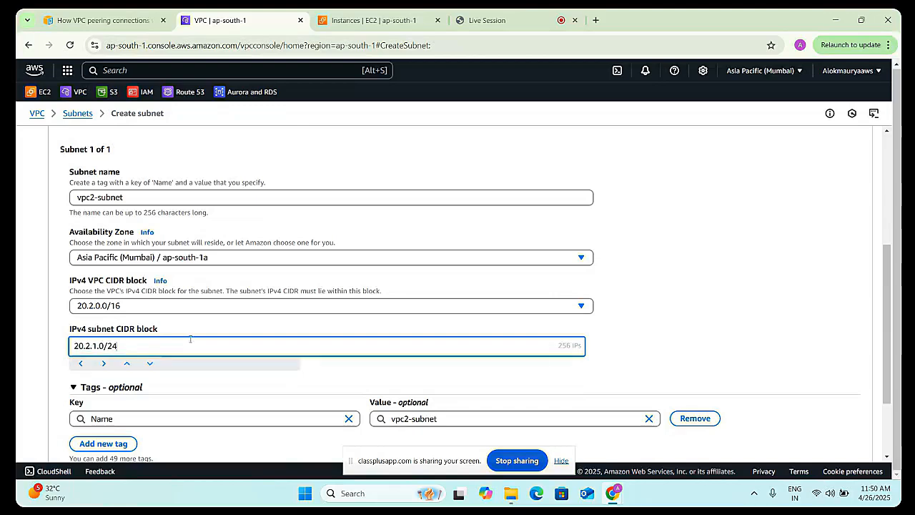
{"action": "scroll", "coordinate": [708, 422], "scroll_direction": "down", "scroll_amount": 2}
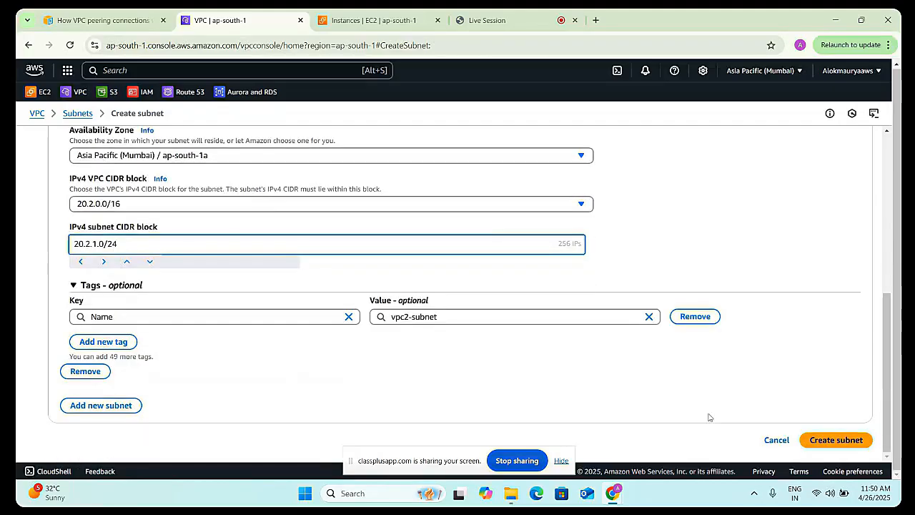
{"action": "left_click", "coordinate": [813, 440]}
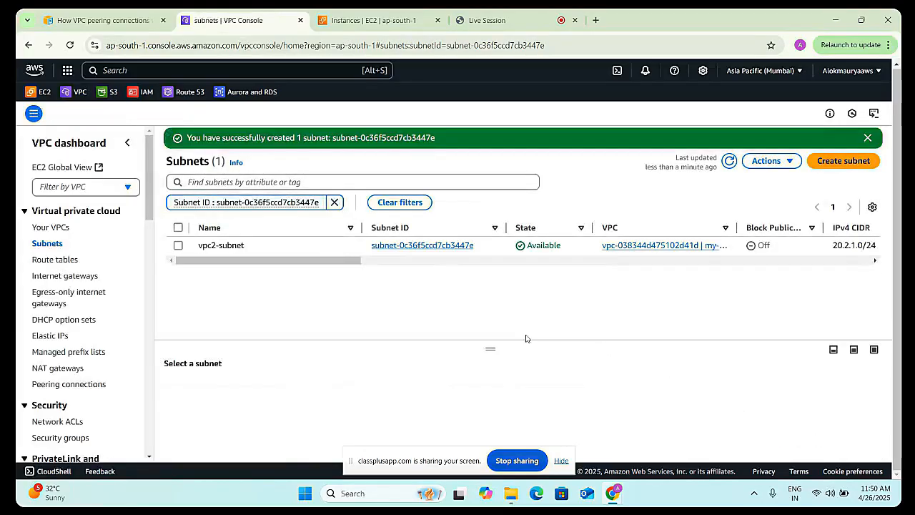
- Start a third subnet in my-vpc-3 and name it vpc3-subnet
{"action": "left_click", "coordinate": [834, 164]}
{"action": "left_click", "coordinate": [318, 213]}
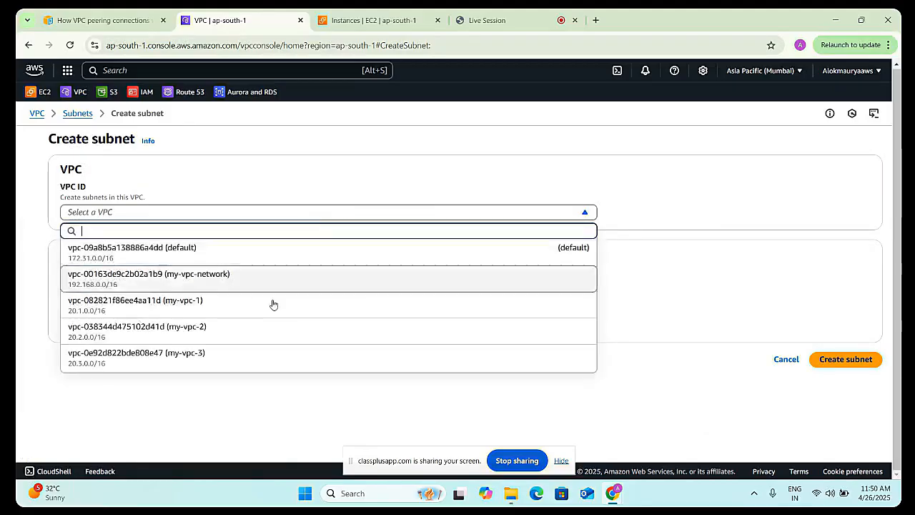
{"action": "left_click", "coordinate": [256, 353]}
{"action": "scroll", "coordinate": [183, 322], "scroll_direction": "down", "scroll_amount": 1}
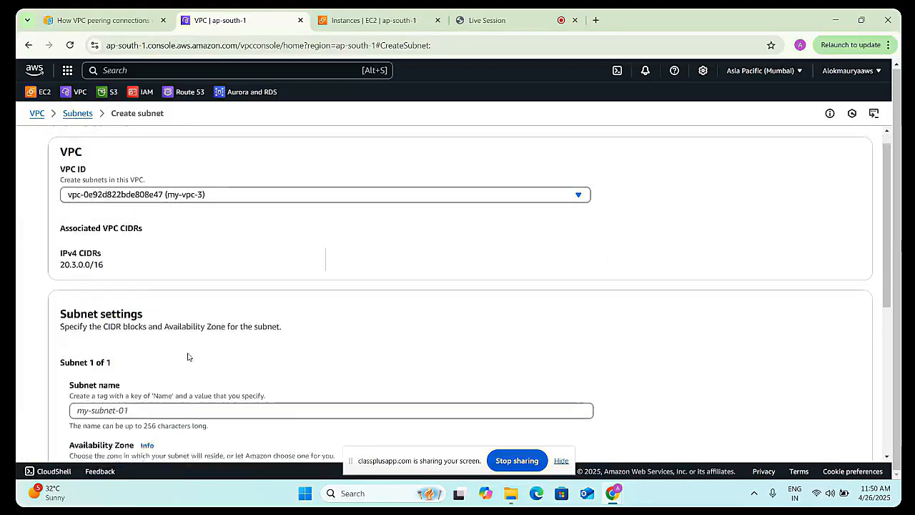
{"action": "left_click", "coordinate": [193, 367]}
{"action": "type", "text": "my"}
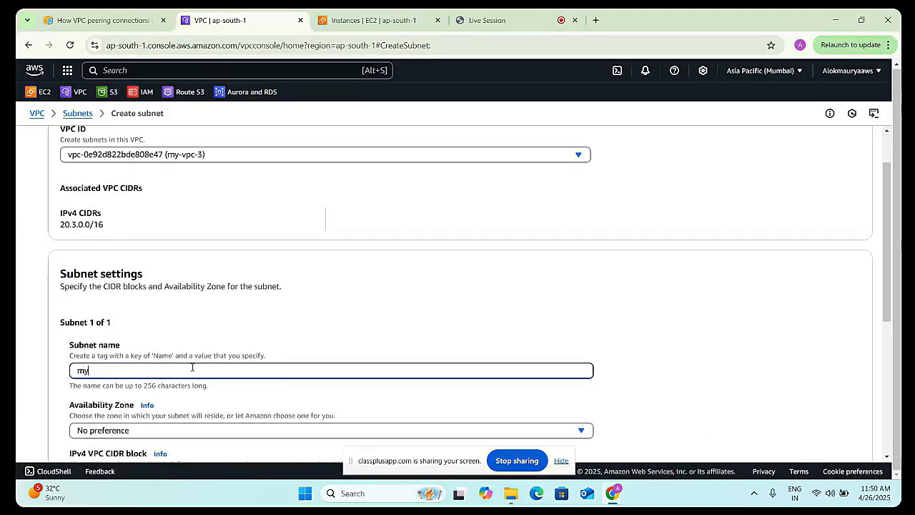
{"action": "key", "text": "BackSpace"}
{"action": "type", "text": "vpc3-subnet"}
- Place vpc3-subnet in availability zone ap-south-1a with the IPv4 CIDR block 20.3.1.0/24 and create it
{"action": "left_click", "coordinate": [193, 430]}
{"action": "left_click", "coordinate": [143, 231]}
{"action": "left_click", "coordinate": [149, 288]}
{"action": "type", "text": "20.3.1"}
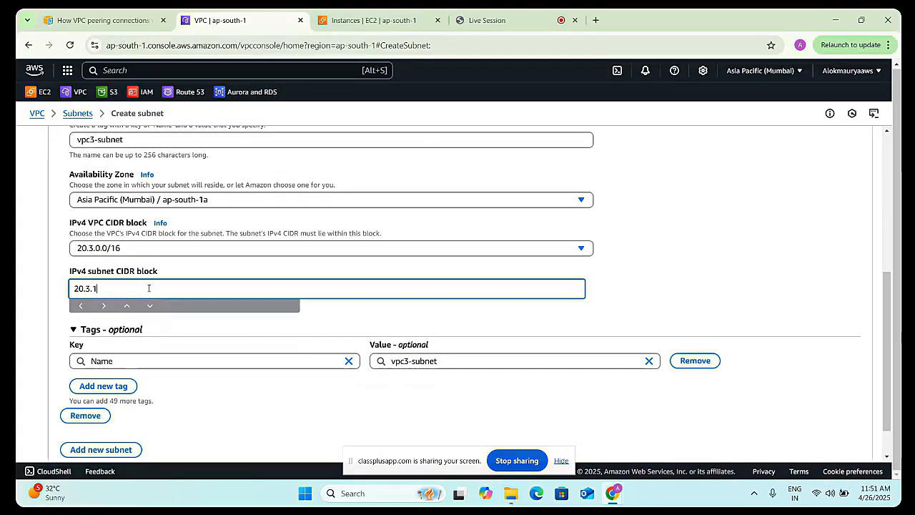
{"action": "type", "text": ".0"}
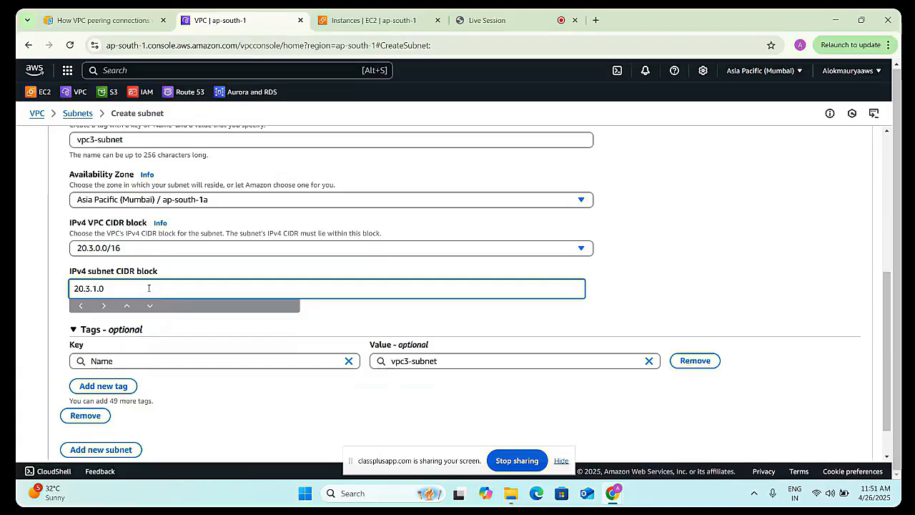
{"action": "type", "text": "/24"}
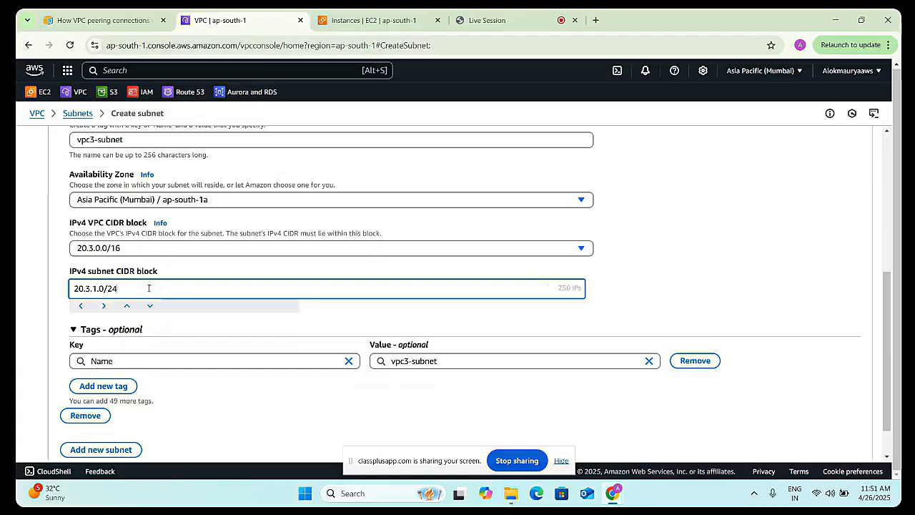
{"action": "scroll", "coordinate": [146, 298], "scroll_direction": "down", "scroll_amount": 1}
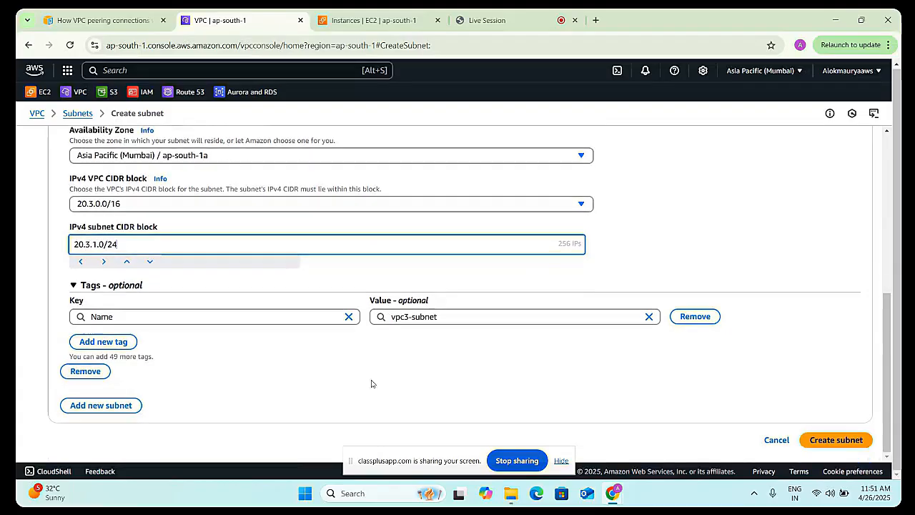
{"action": "left_click", "coordinate": [844, 442]}
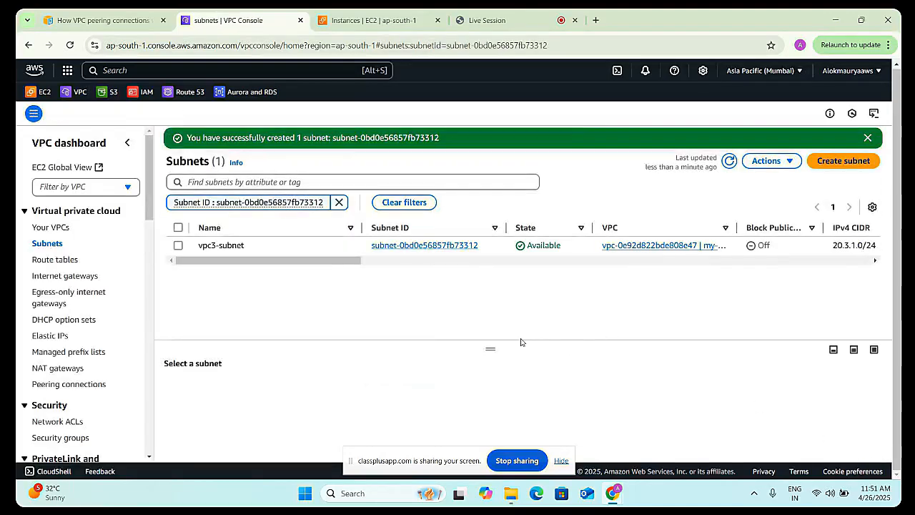
- Review the VPC list, then sort the full subnet list by VPC and examine the subnets' IPv4 CIDRs and availability zones
{"action": "left_click", "coordinate": [45, 228]}
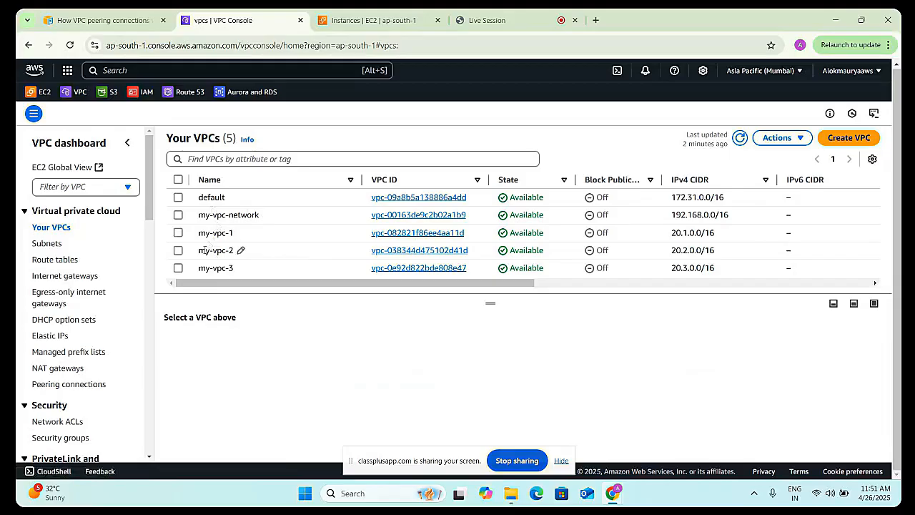
{"action": "left_click", "coordinate": [40, 244]}
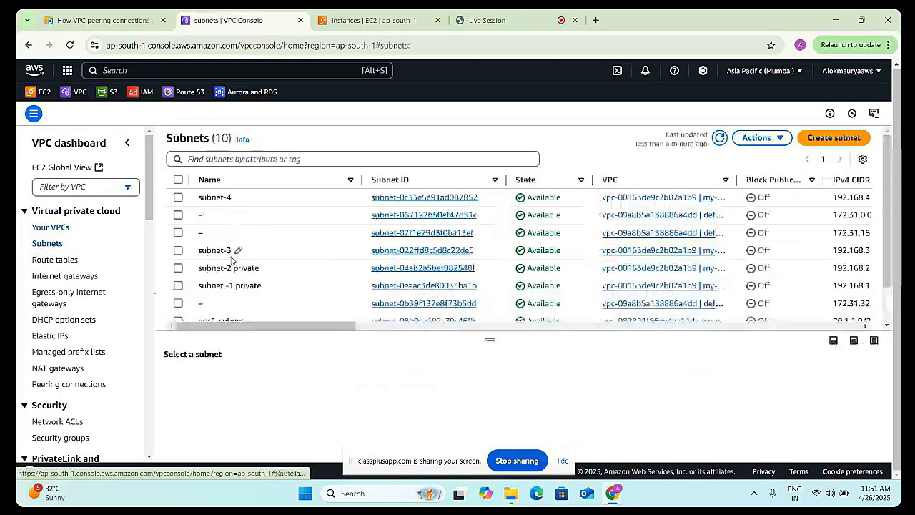
{"action": "left_click", "coordinate": [620, 181]}
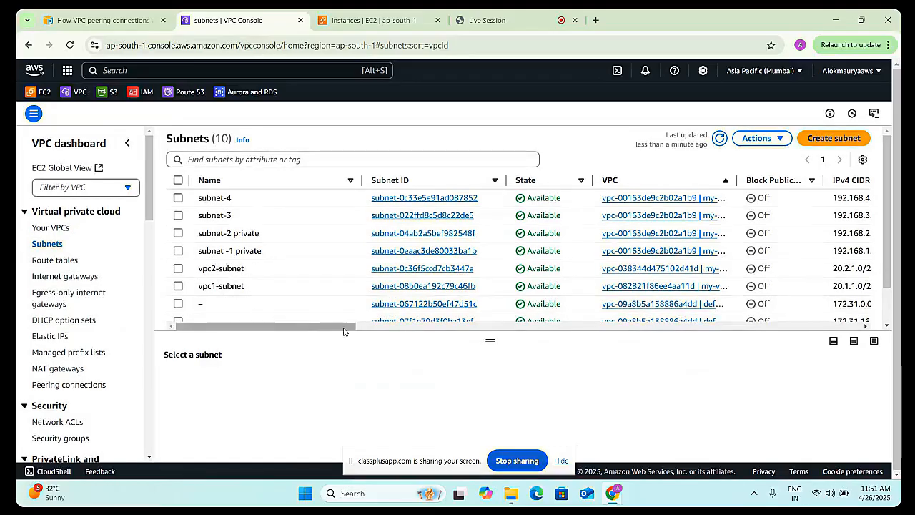
{"action": "left_click", "coordinate": [493, 327]}
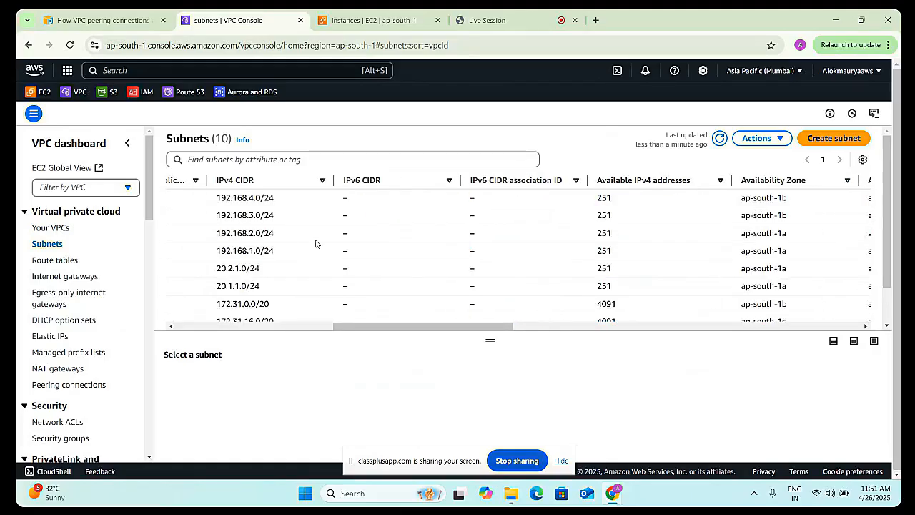
- Reverse the subnet list's VPC sort order and look through the subnets for vpc1-subnet, vpc2-subnet and vpc3-subnet
{"action": "left_click_drag", "start_coordinate": [398, 327], "coordinate": [240, 327]}
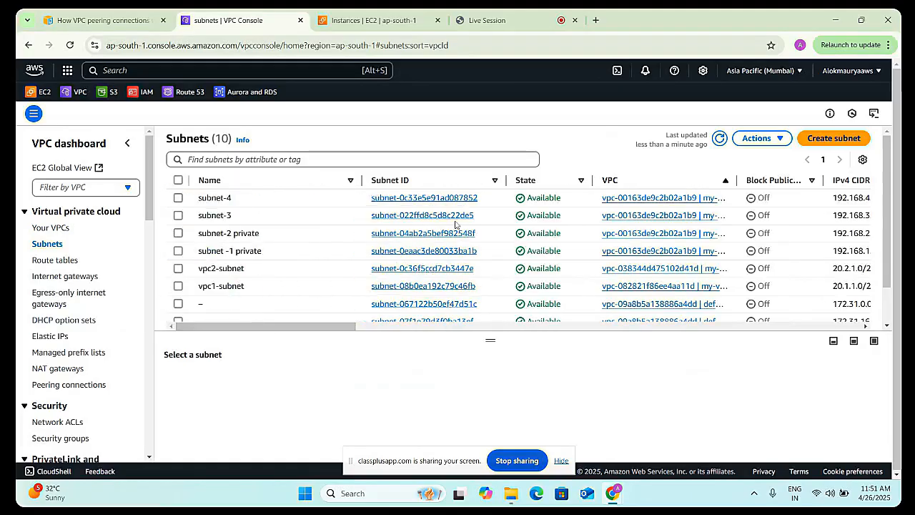
{"action": "left_click", "coordinate": [634, 181]}
{"action": "scroll", "coordinate": [223, 299], "scroll_direction": "down", "scroll_amount": 2}
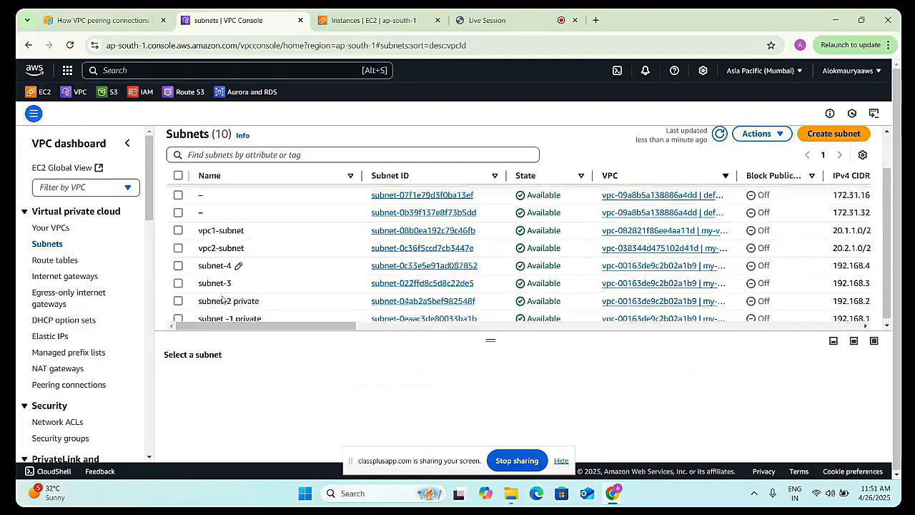
{"action": "scroll", "coordinate": [258, 288], "scroll_direction": "up", "scroll_amount": 3}
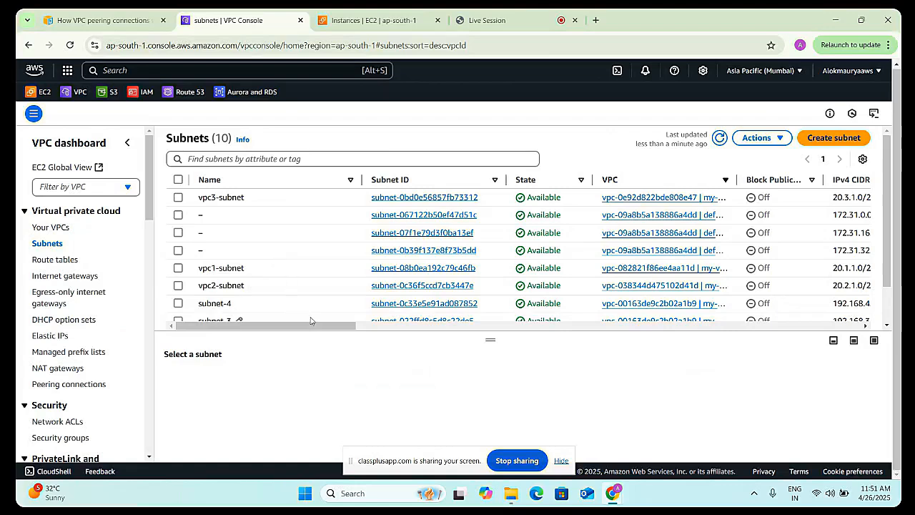
{"action": "left_click_drag", "start_coordinate": [319, 328], "coordinate": [220, 331]}
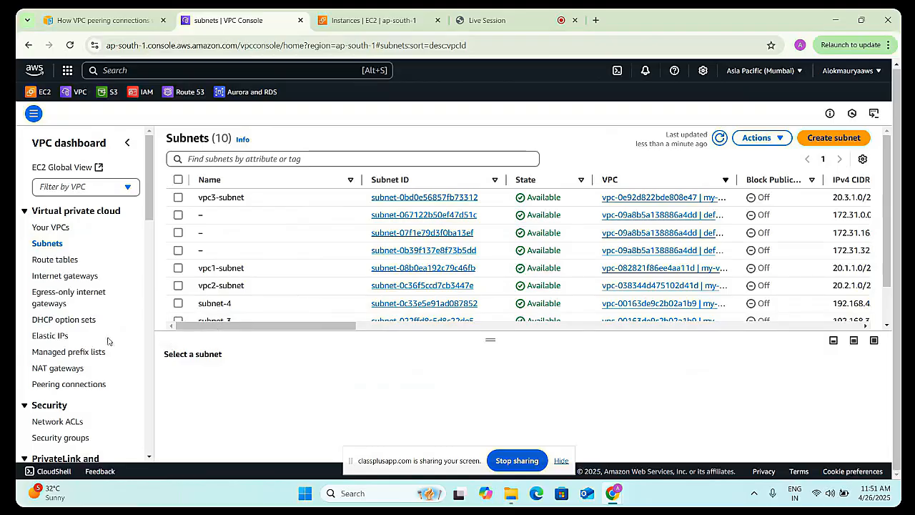
- Start a new transit gateway and name it transit-gw-1
{"action": "scroll", "coordinate": [76, 379], "scroll_direction": "down", "scroll_amount": 2}
{"action": "scroll", "coordinate": [70, 315], "scroll_direction": "down", "scroll_amount": 6}
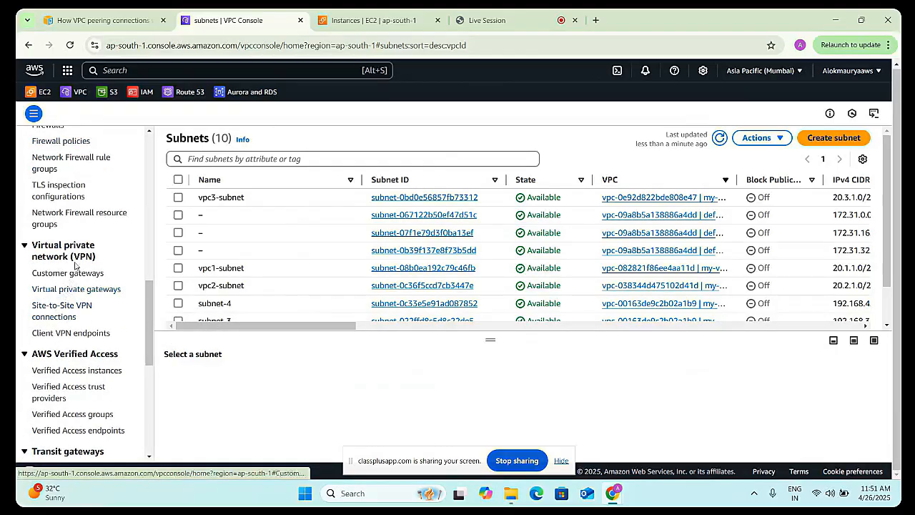
{"action": "scroll", "coordinate": [72, 290], "scroll_direction": "down", "scroll_amount": 3}
{"action": "left_click", "coordinate": [75, 299]}
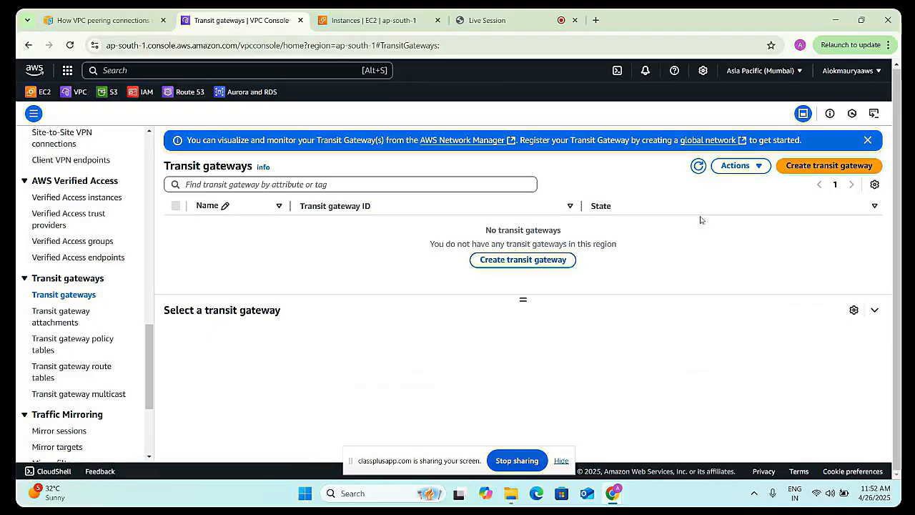
{"action": "left_click", "coordinate": [805, 170]}
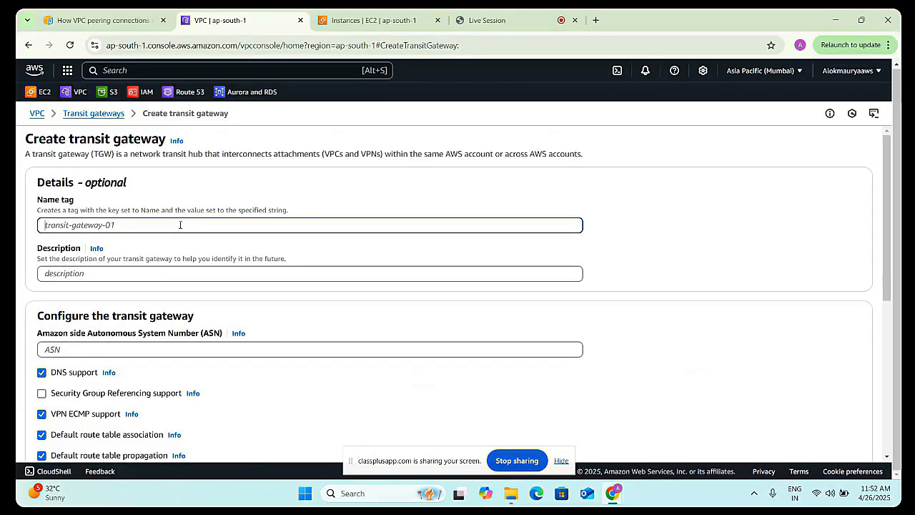
{"action": "type", "text": "trans"}
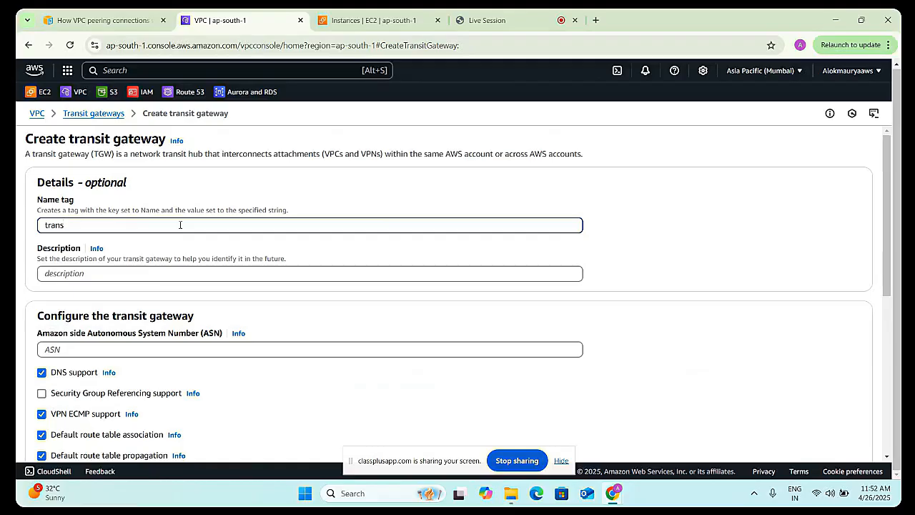
{"action": "type", "text": "it-gw-1"}
- Review the transit gateway's settings, keep the default options with no description, ASN or CIDR block, and create the gateway
{"action": "scroll", "coordinate": [165, 236], "scroll_direction": "down", "scroll_amount": 1}
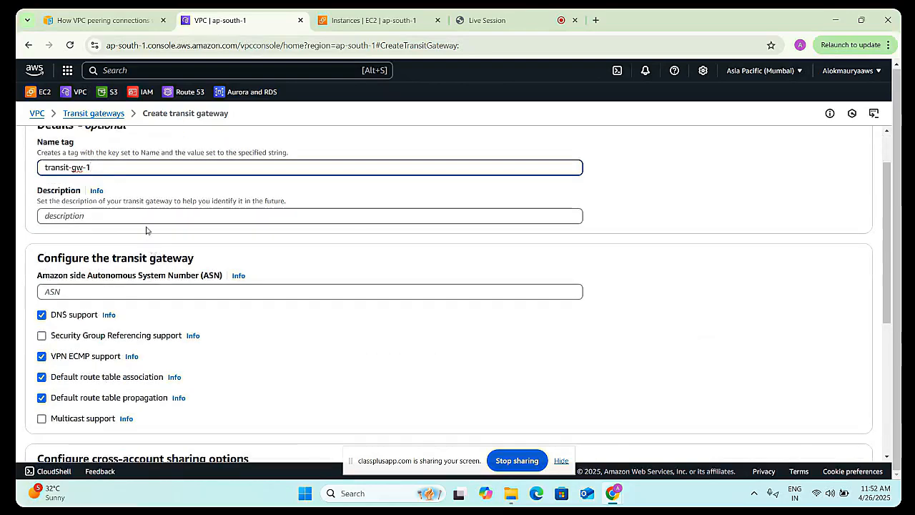
{"action": "left_click", "coordinate": [129, 216]}
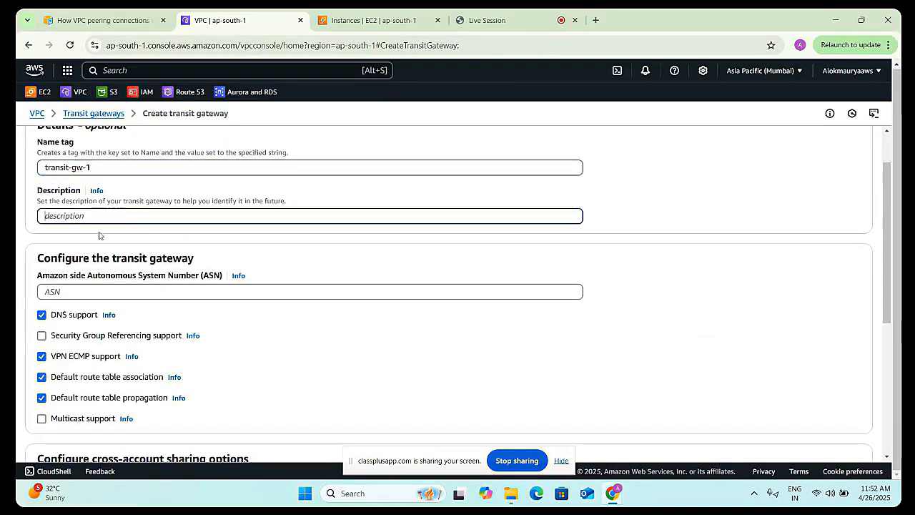
{"action": "scroll", "coordinate": [99, 233], "scroll_direction": "up", "scroll_amount": 1}
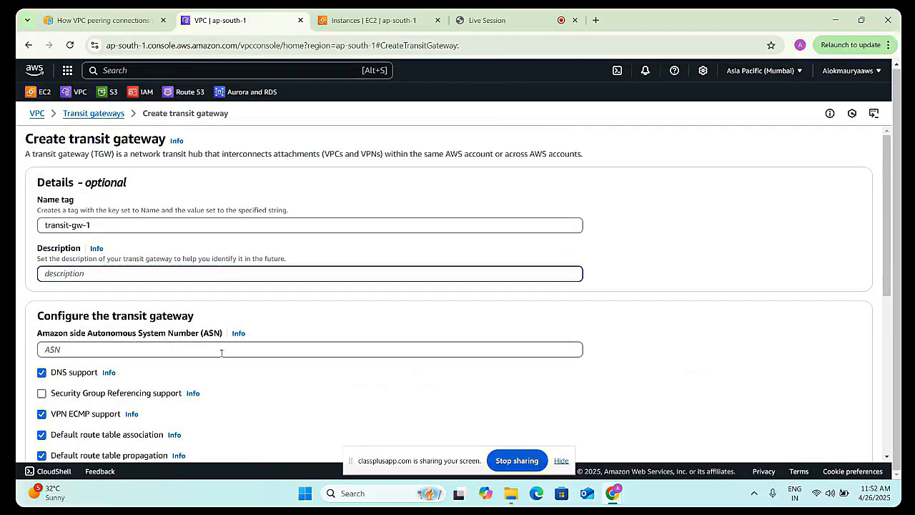
{"action": "scroll", "coordinate": [184, 351], "scroll_direction": "down", "scroll_amount": 2}
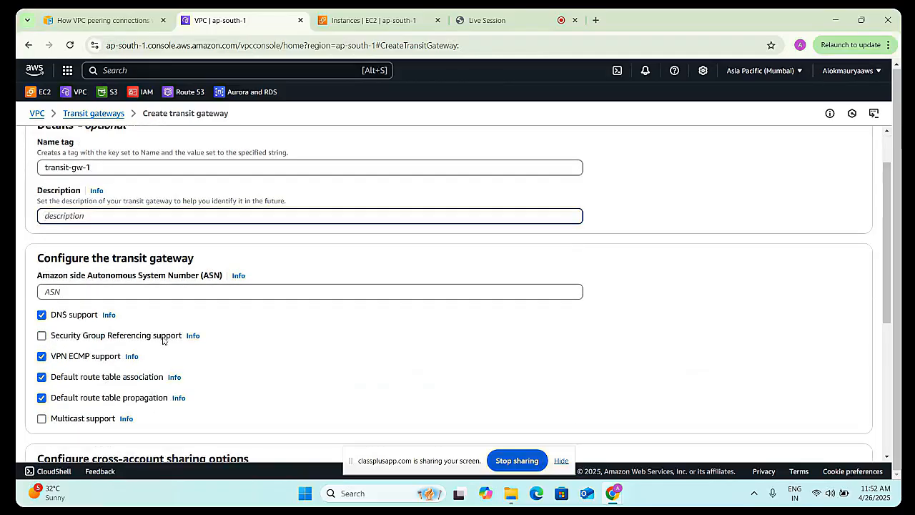
{"action": "scroll", "coordinate": [207, 309], "scroll_direction": "down", "scroll_amount": 1}
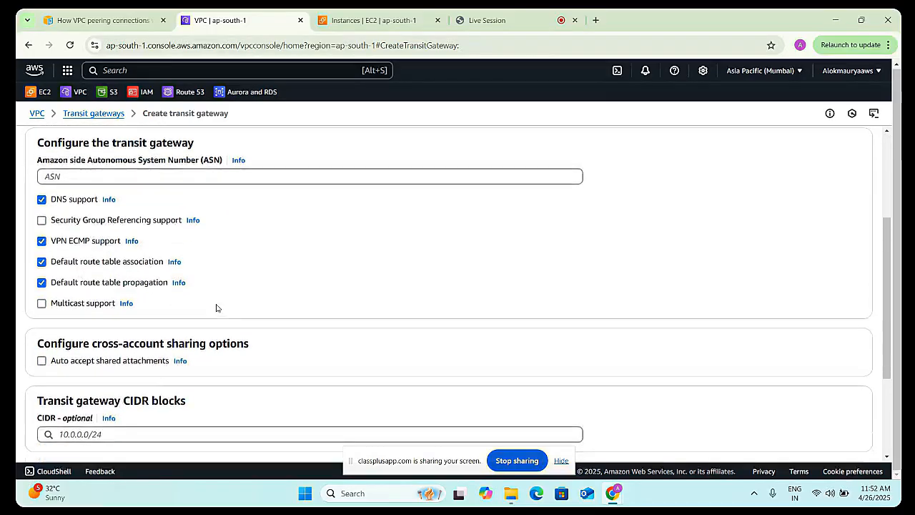
{"action": "scroll", "coordinate": [213, 303], "scroll_direction": "up", "scroll_amount": 3}
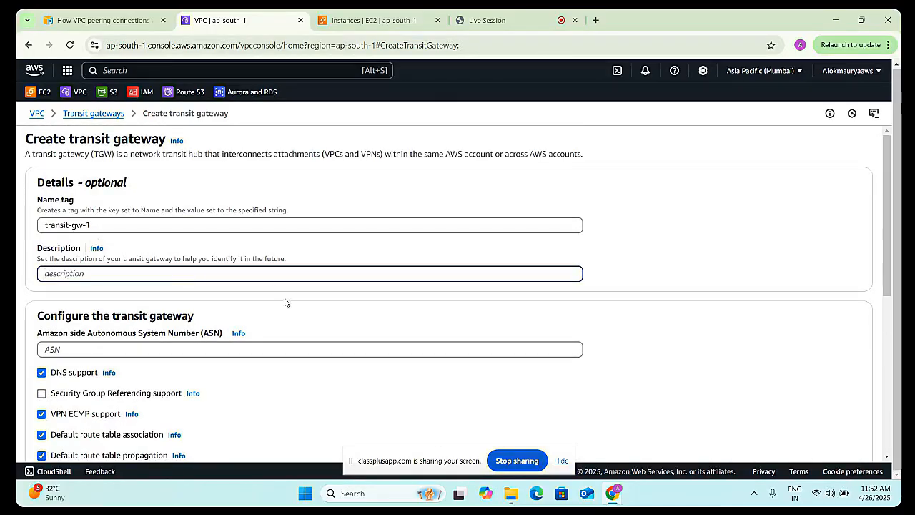
{"action": "scroll", "coordinate": [221, 327], "scroll_direction": "down", "scroll_amount": 4}
{"action": "scroll", "coordinate": [98, 289], "scroll_direction": "up", "scroll_amount": 1}
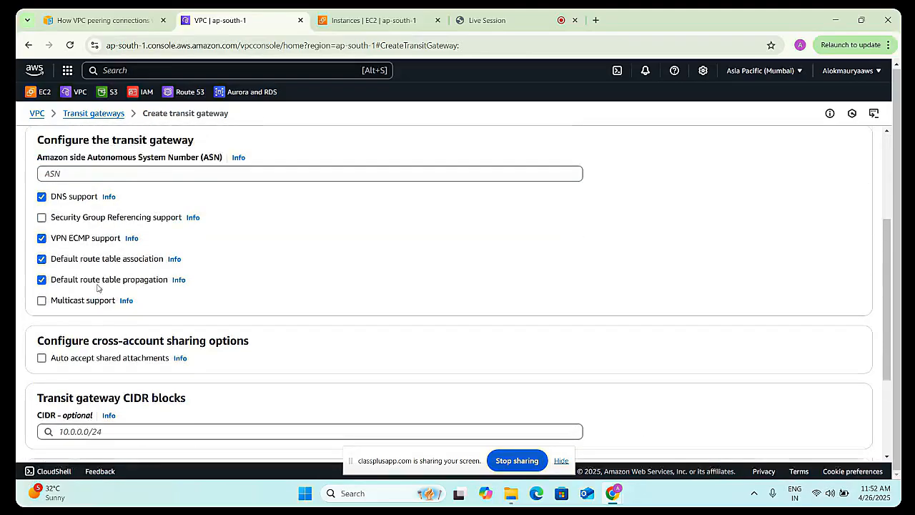
{"action": "scroll", "coordinate": [83, 307], "scroll_direction": "down", "scroll_amount": 2}
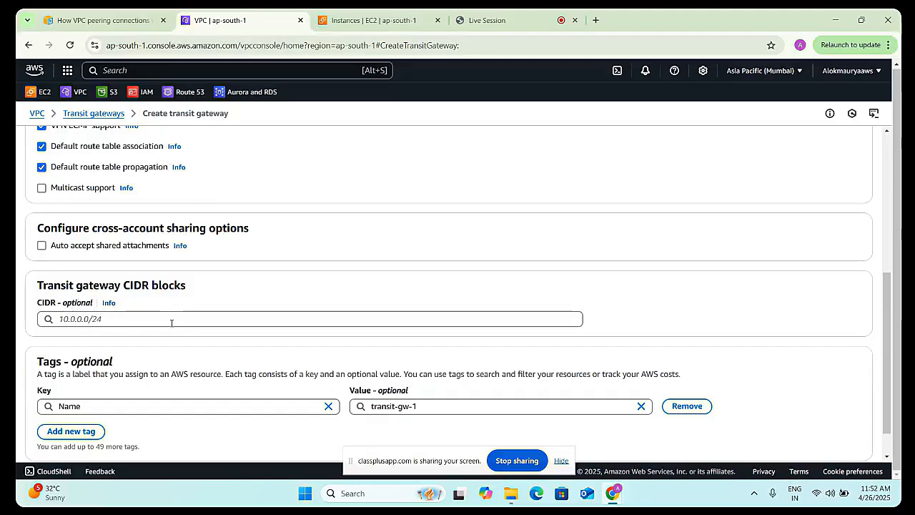
{"action": "scroll", "coordinate": [383, 326], "scroll_direction": "down", "scroll_amount": 2}
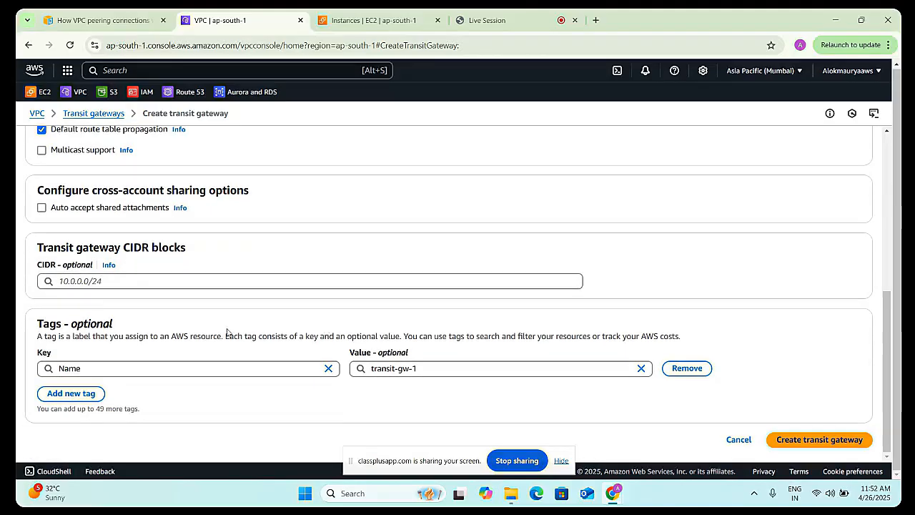
{"action": "left_click", "coordinate": [774, 437]}
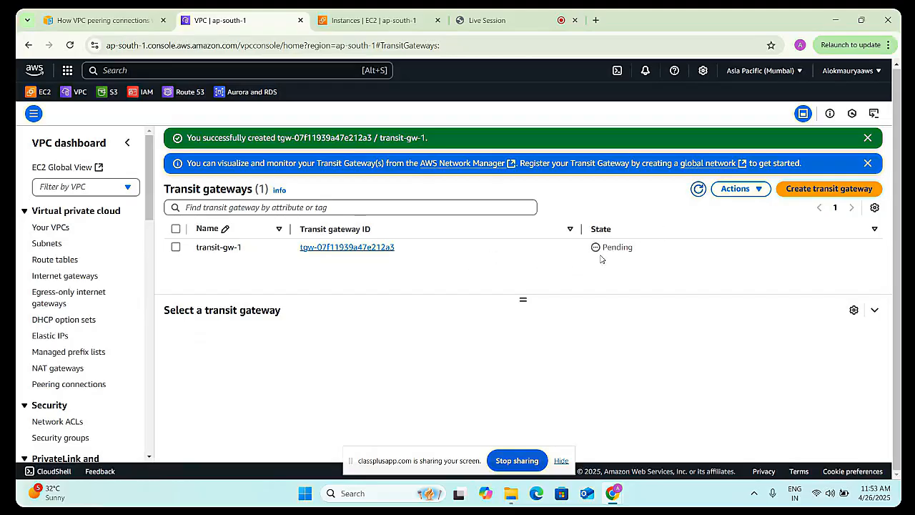
- Refresh the transit gateway list to check the state of transit-gw-1
{"action": "left_click", "coordinate": [699, 193]}
{"action": "left_click", "coordinate": [698, 191]}
{"action": "left_click", "coordinate": [699, 190]}
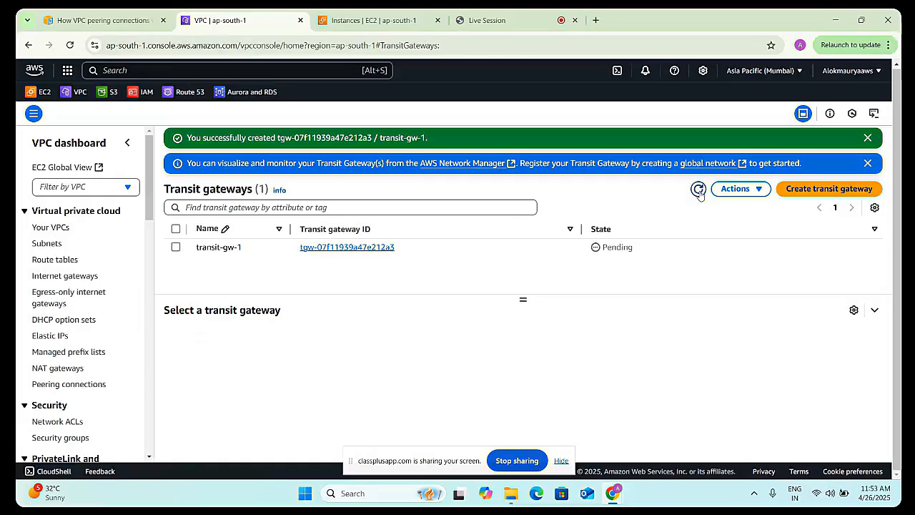
{"action": "left_click", "coordinate": [699, 192]}
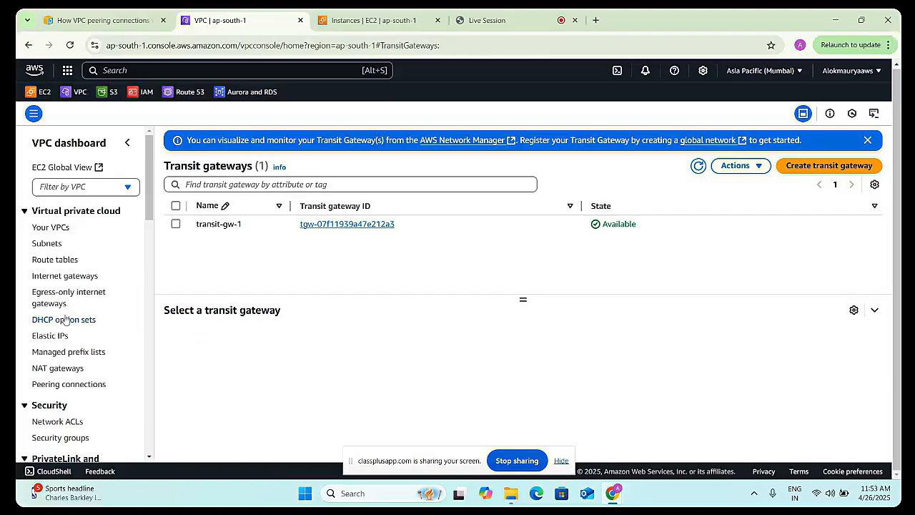
{"action": "scroll", "coordinate": [64, 319], "scroll_direction": "down", "scroll_amount": 2}
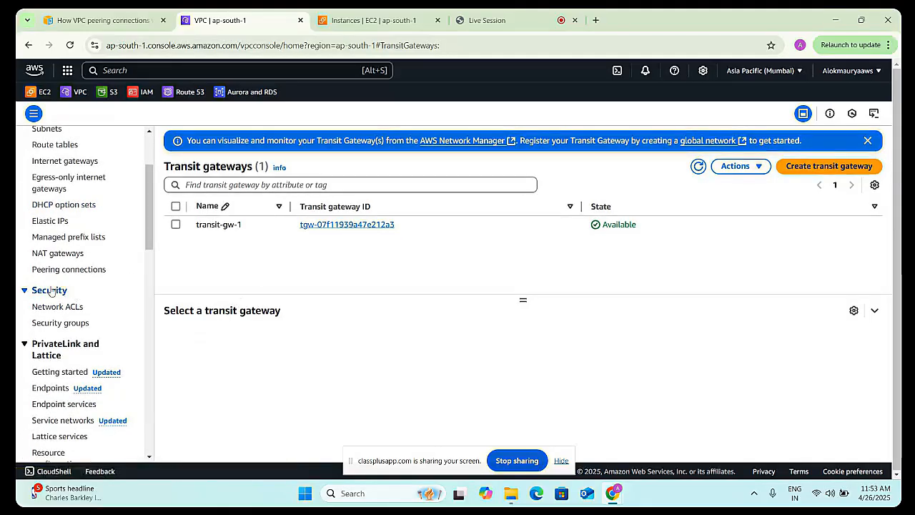
{"action": "scroll", "coordinate": [50, 290], "scroll_direction": "up", "scroll_amount": 2}
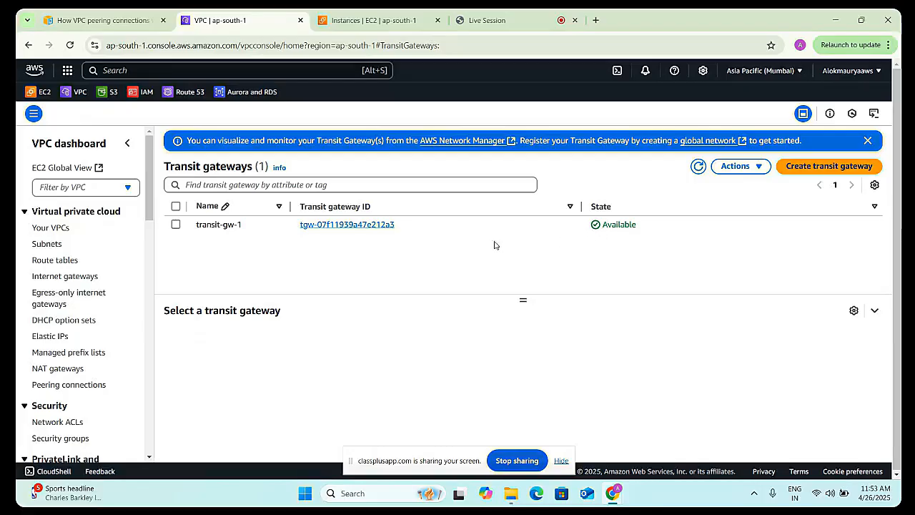
- Start a new transit gateway attachment and name it vpc1-attach
{"action": "scroll", "coordinate": [72, 353], "scroll_direction": "down", "scroll_amount": 1}
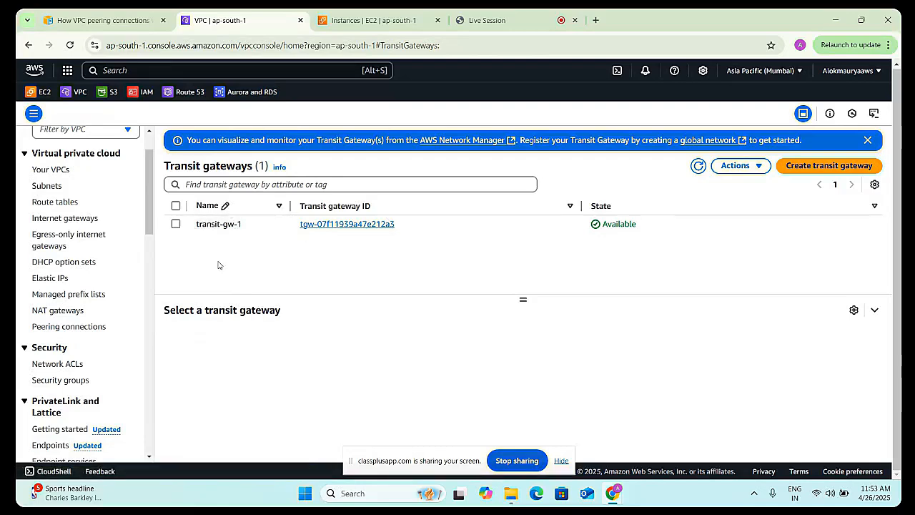
{"action": "scroll", "coordinate": [44, 349], "scroll_direction": "down", "scroll_amount": 4}
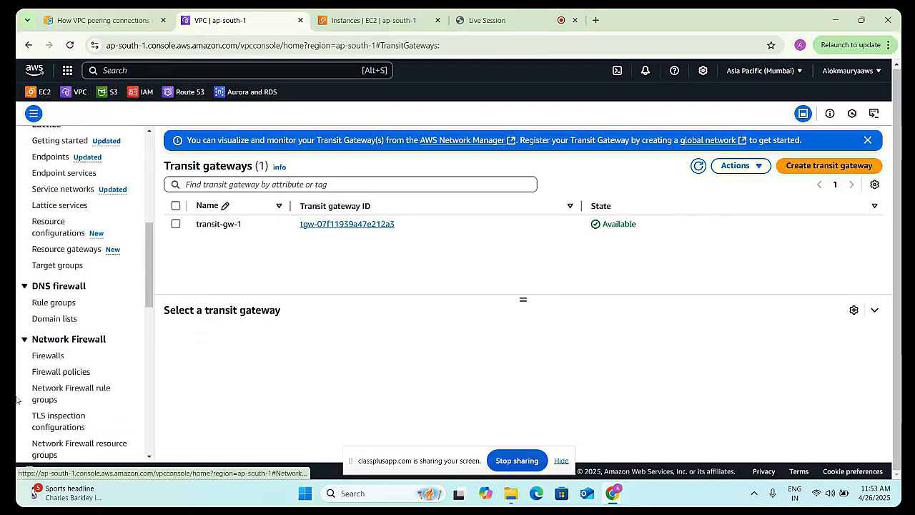
{"action": "scroll", "coordinate": [44, 349], "scroll_direction": "down", "scroll_amount": 5}
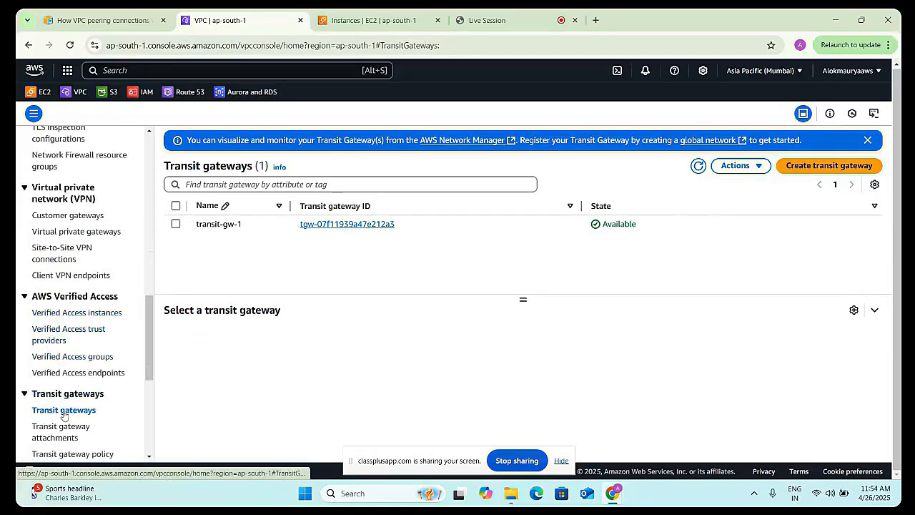
{"action": "left_click", "coordinate": [66, 379]}
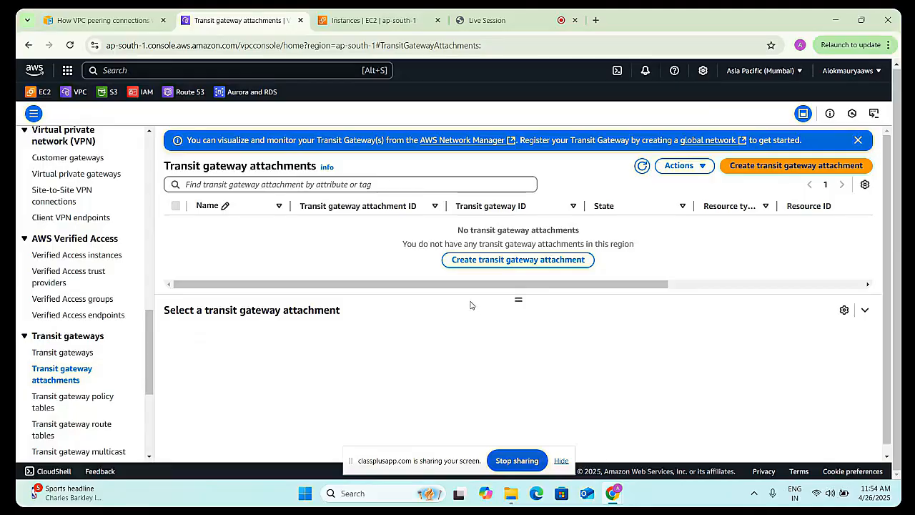
{"action": "left_click", "coordinate": [788, 166]}
{"action": "left_click", "coordinate": [173, 228]}
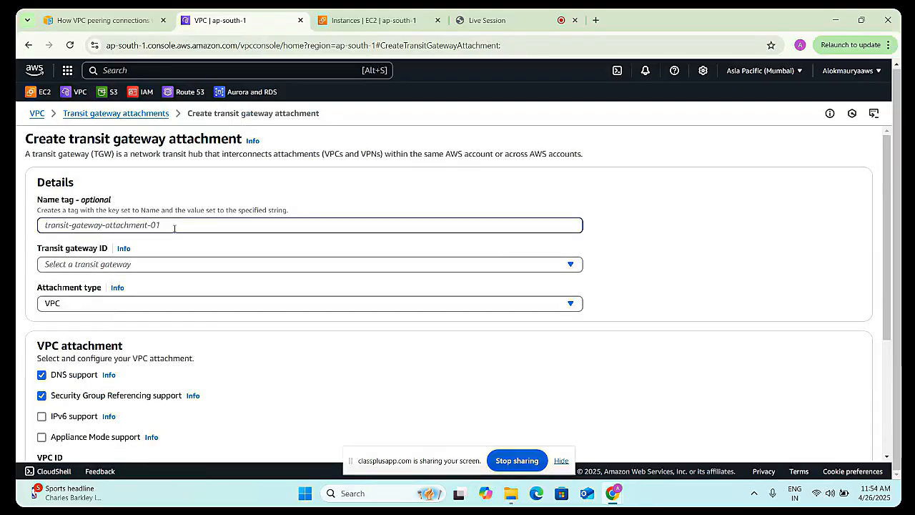
{"action": "type", "text": "t"}
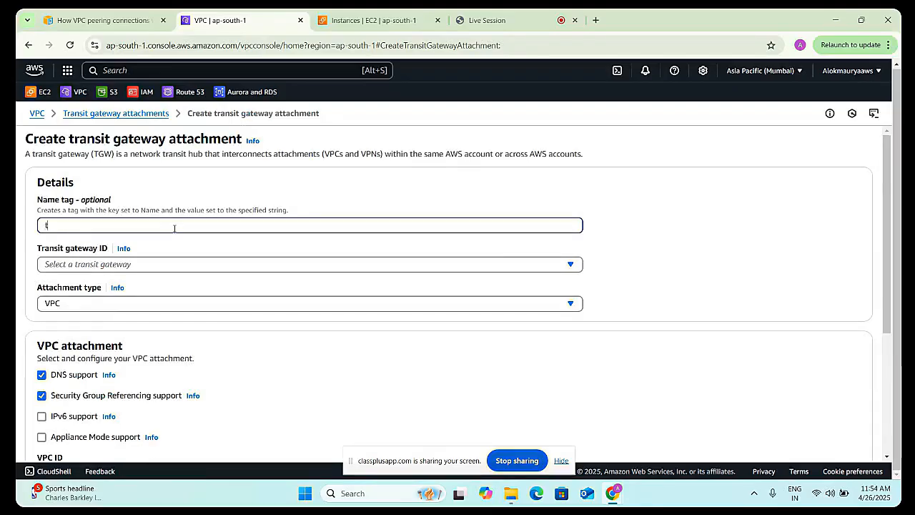
{"action": "key", "text": "BackSpace"}
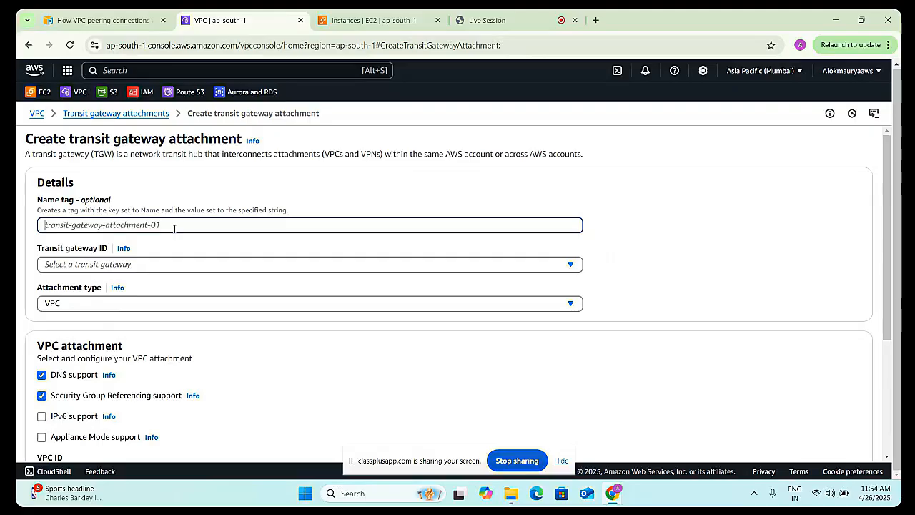
{"action": "type", "text": "a"}
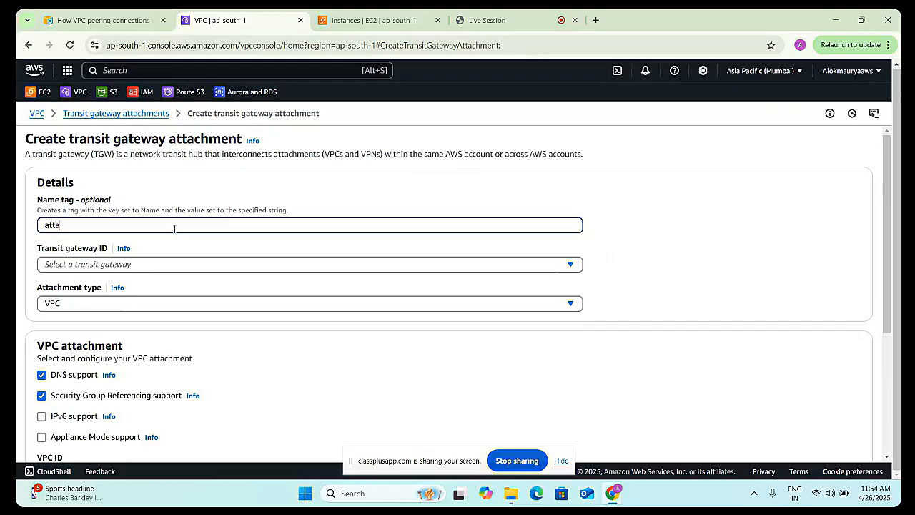
{"action": "key", "text": "BackSpace"}
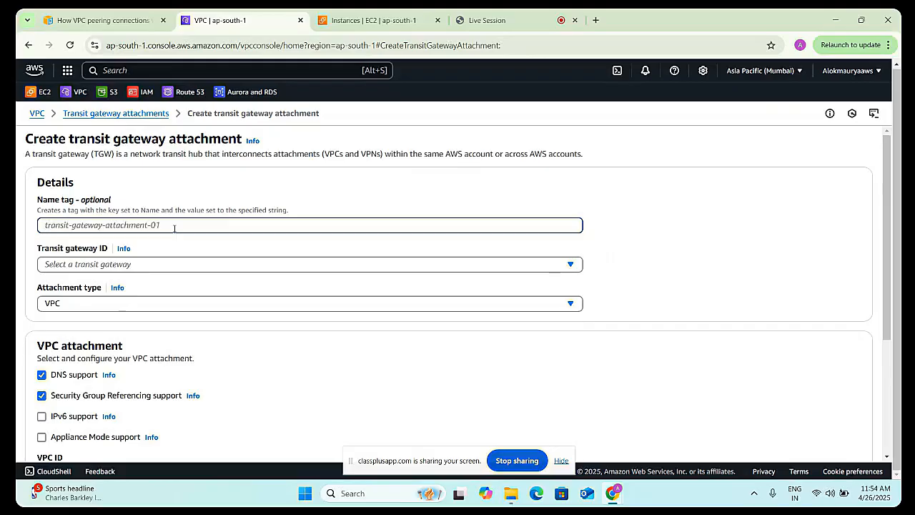
{"action": "type", "text": "vpc1-attach"}
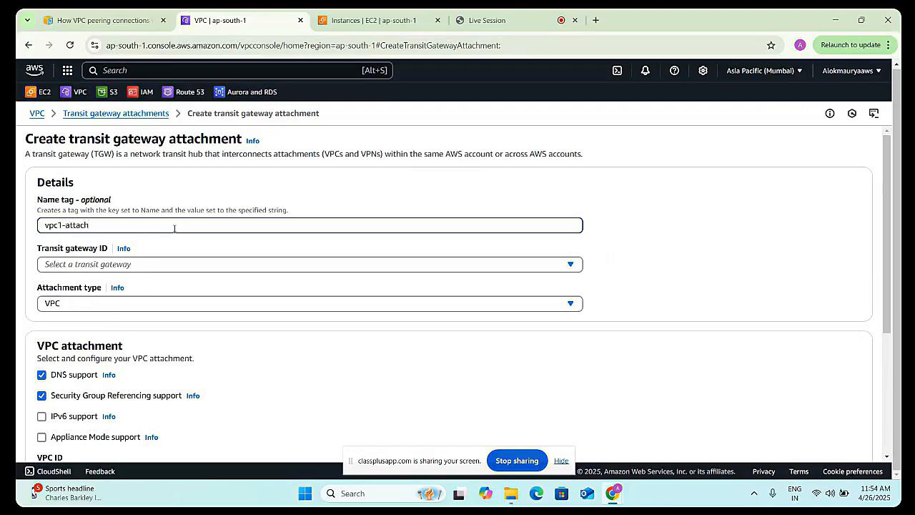
- Select transit-gw-1 as the attachment's transit gateway, check the attachment type options and keep VPC
{"action": "scroll", "coordinate": [178, 252], "scroll_direction": "down", "scroll_amount": 1}
{"action": "left_click", "coordinate": [90, 207]}
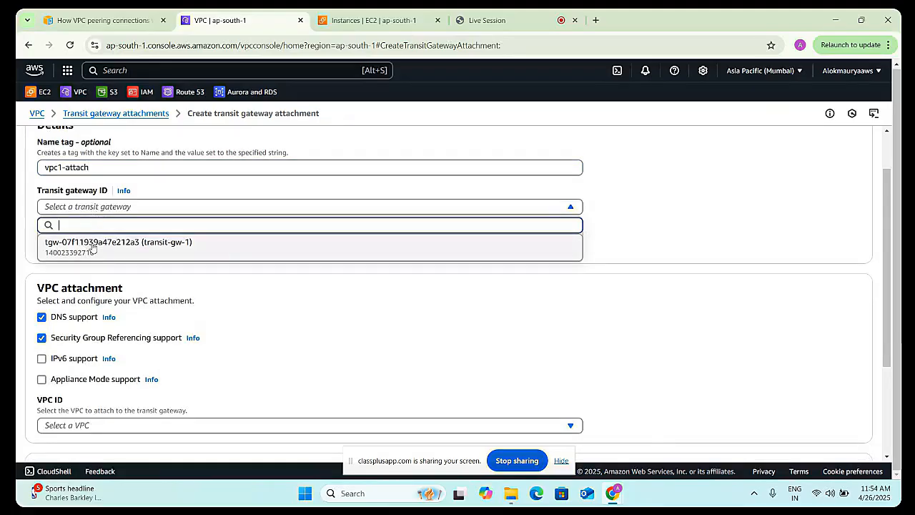
{"action": "left_click", "coordinate": [107, 245]}
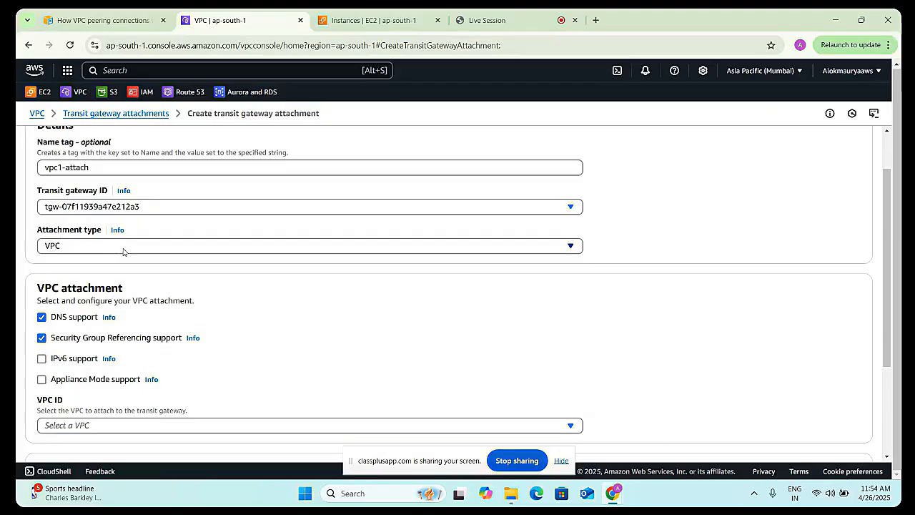
{"action": "left_click", "coordinate": [123, 250]}
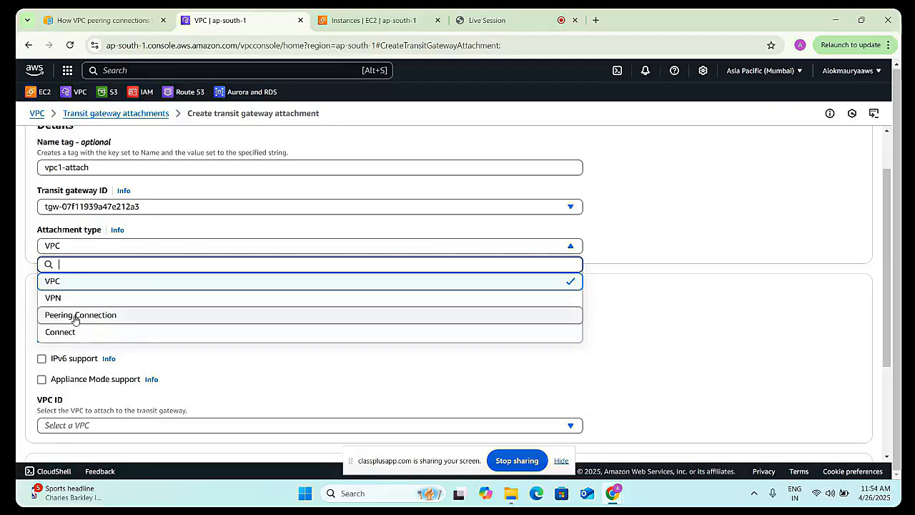
{"action": "left_click", "coordinate": [683, 315]}
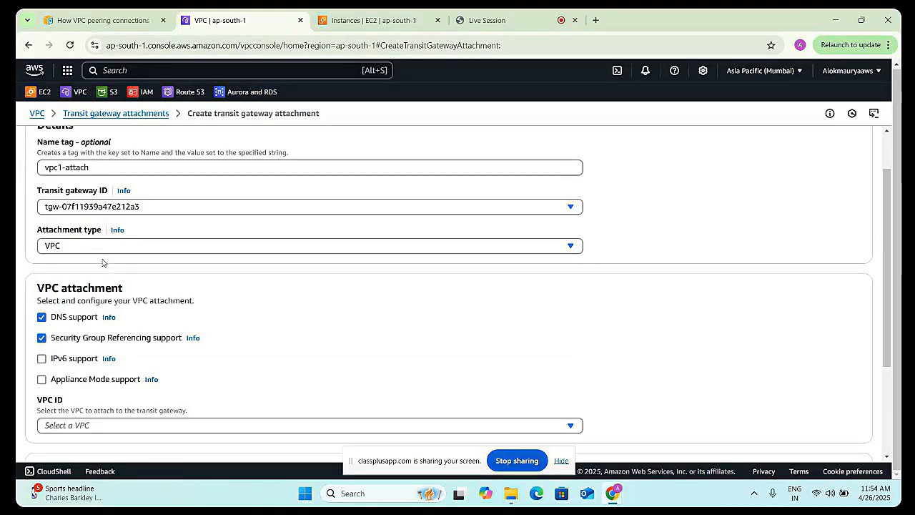
- Choose my-vpc-1 as the VPC to attach, keep its ap-south-1a subnet, and create the transit gateway attachment
{"action": "scroll", "coordinate": [135, 316], "scroll_direction": "down", "scroll_amount": 1}
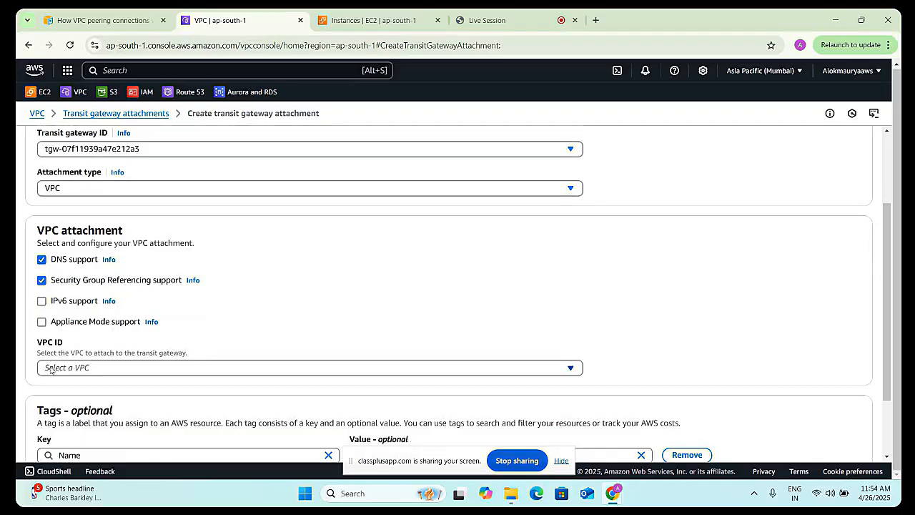
{"action": "left_click", "coordinate": [50, 368]}
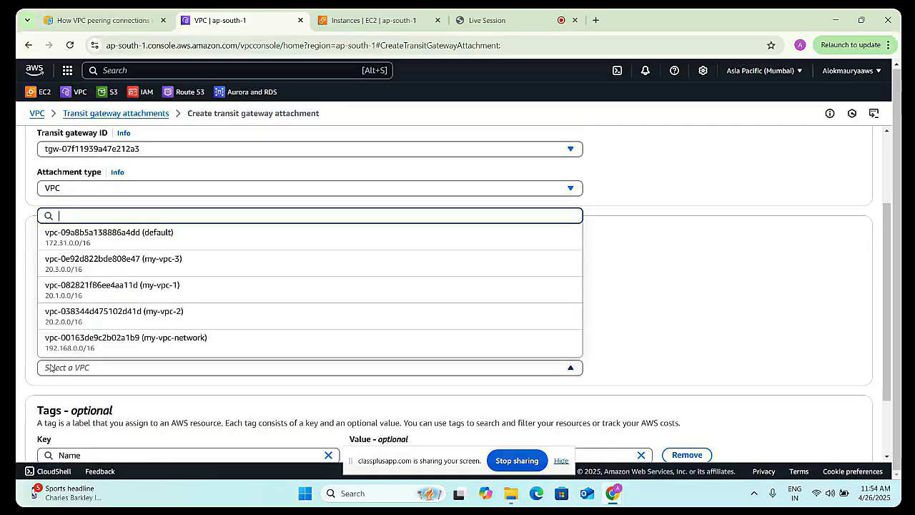
{"action": "scroll", "coordinate": [260, 271], "scroll_direction": "up", "scroll_amount": 1}
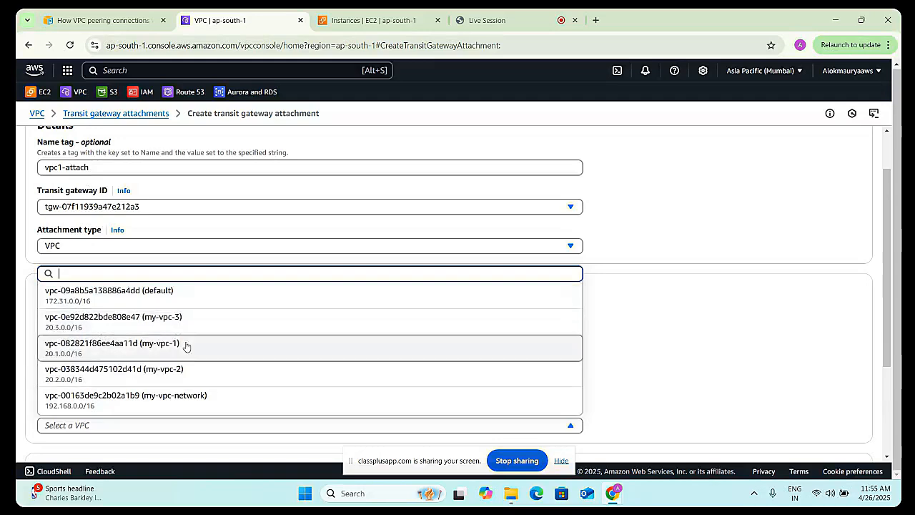
{"action": "left_click", "coordinate": [132, 350]}
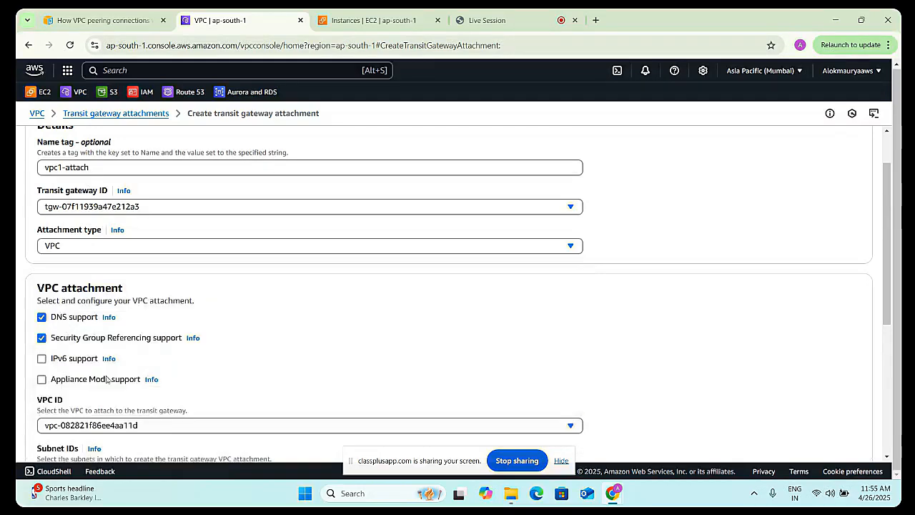
{"action": "scroll", "coordinate": [131, 364], "scroll_direction": "down", "scroll_amount": 3}
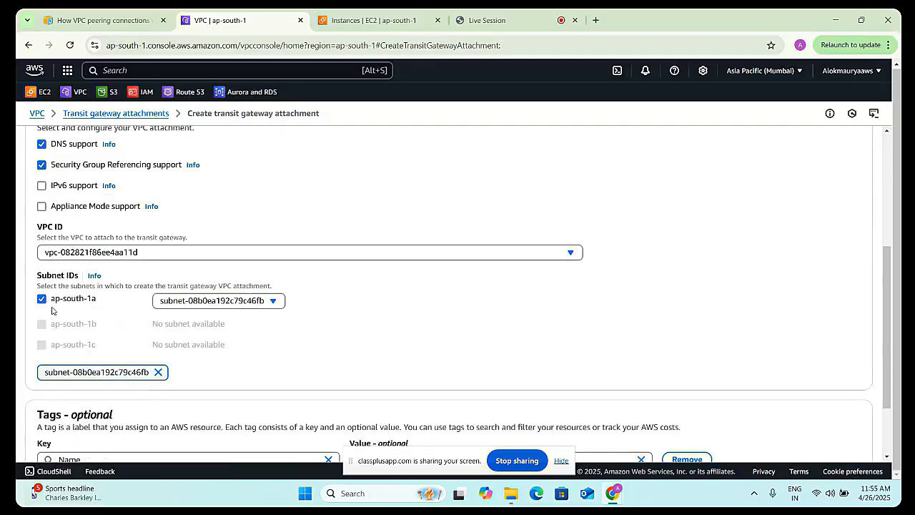
{"action": "scroll", "coordinate": [97, 361], "scroll_direction": "down", "scroll_amount": 2}
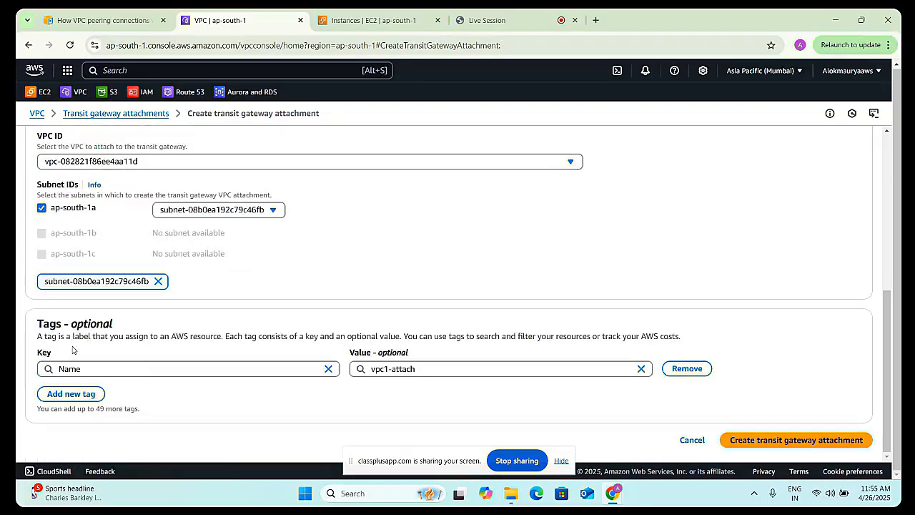
{"action": "left_click", "coordinate": [766, 438]}
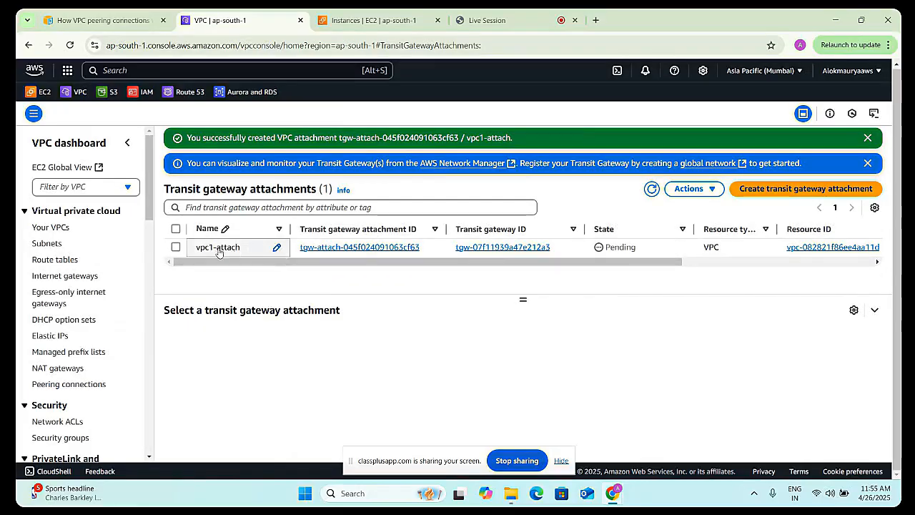
- Start another transit gateway attachment named vpc2-attach and select transit-gw-1 as its transit gateway
{"action": "left_click", "coordinate": [772, 197]}
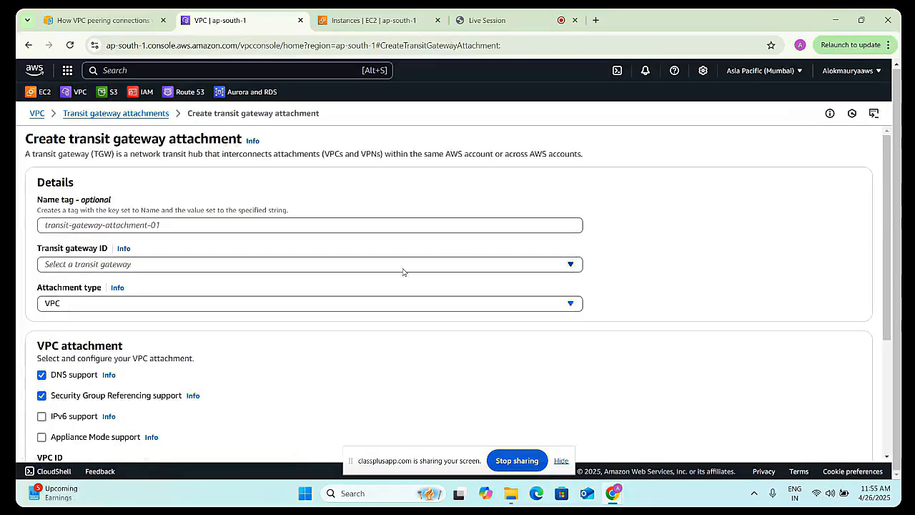
{"action": "left_click", "coordinate": [168, 225]}
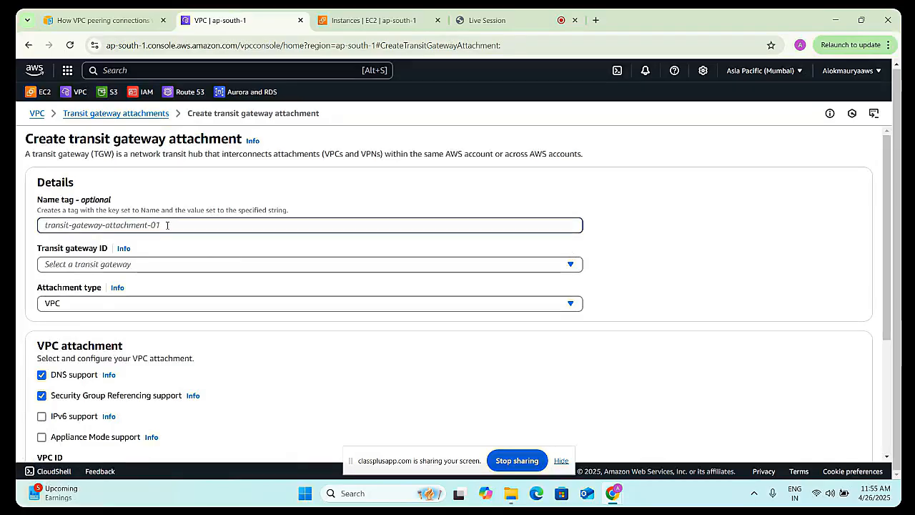
{"action": "type", "text": "vp"}
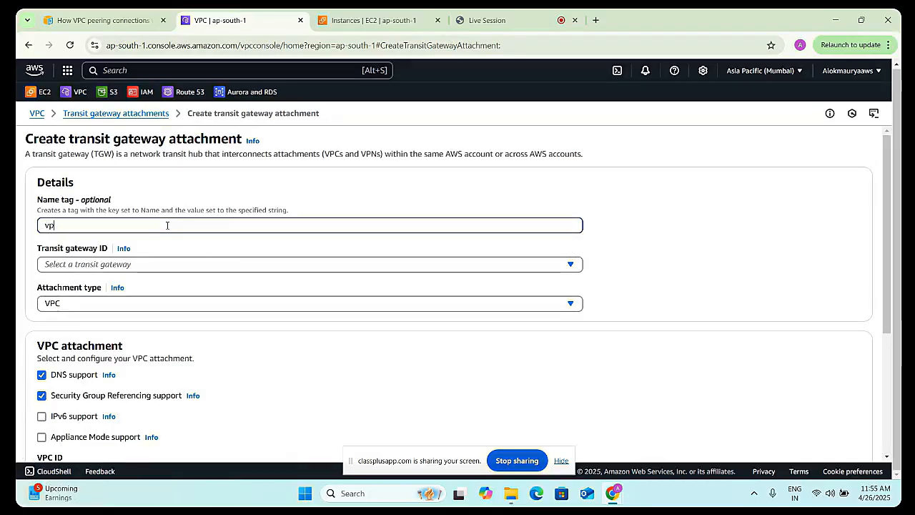
{"action": "type", "text": "c2-attach"}
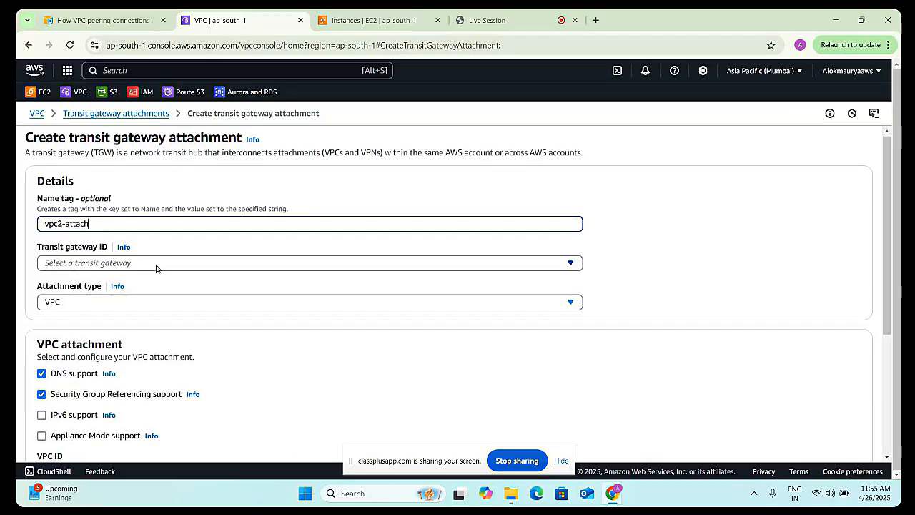
{"action": "scroll", "coordinate": [155, 266], "scroll_direction": "down", "scroll_amount": 1}
{"action": "left_click", "coordinate": [108, 207]}
{"action": "left_click", "coordinate": [130, 252]}
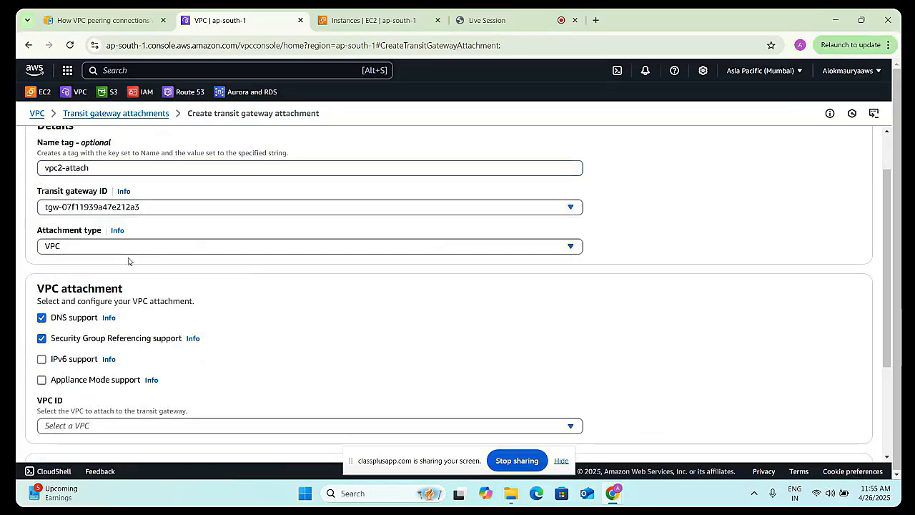
- Choose my-vpc-2 as the VPC to attach, keep its ap-south-1a subnet, and create the attachment
{"action": "left_click", "coordinate": [137, 433]}
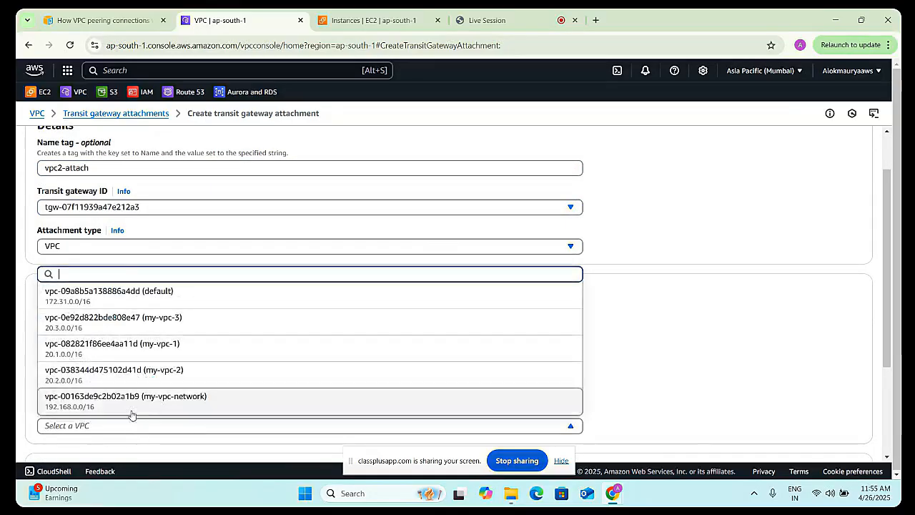
{"action": "left_click", "coordinate": [116, 373]}
{"action": "scroll", "coordinate": [140, 358], "scroll_direction": "down", "scroll_amount": 2}
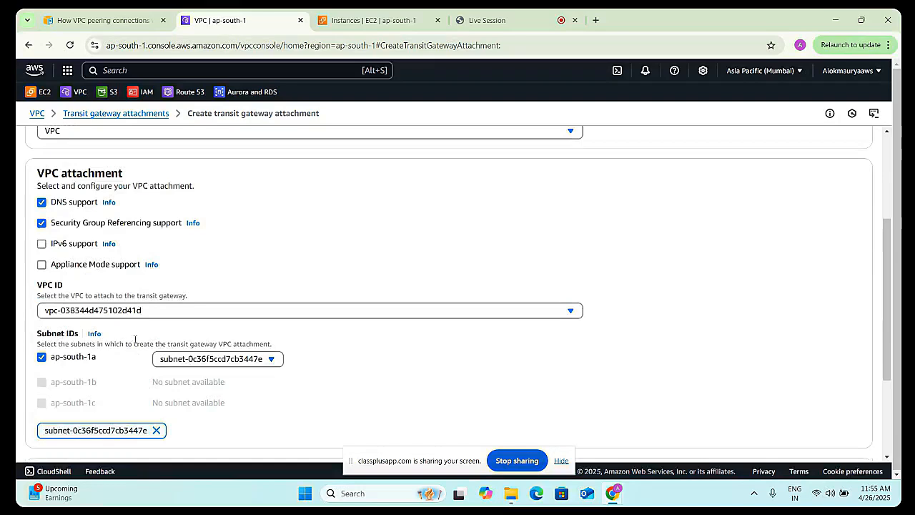
{"action": "scroll", "coordinate": [408, 341], "scroll_direction": "down", "scroll_amount": 3}
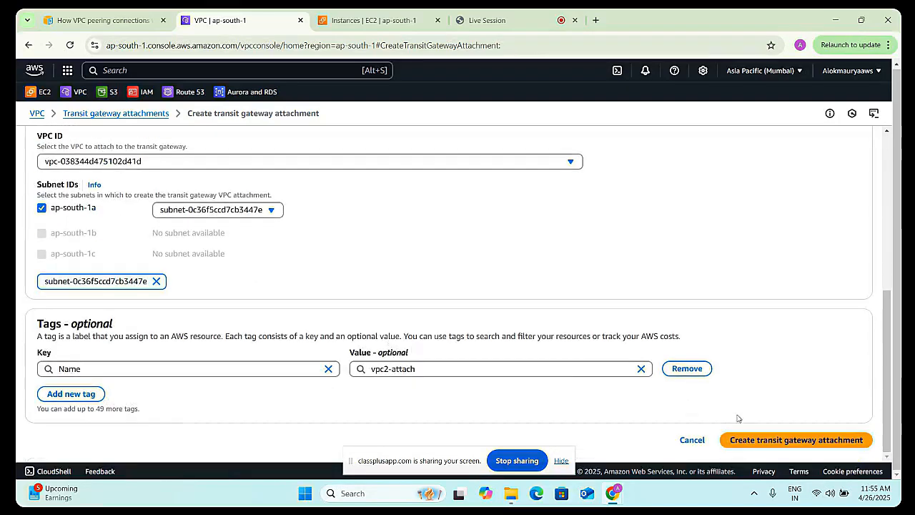
{"action": "left_click", "coordinate": [756, 443]}
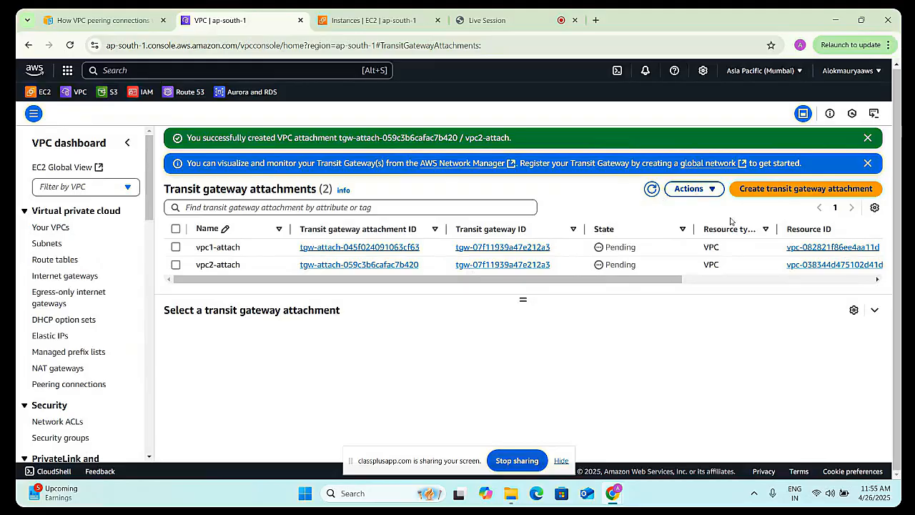
- Start a third transit gateway attachment named vpc3-attach and select transit-gw-1 as its transit gateway
{"action": "left_click", "coordinate": [767, 190]}
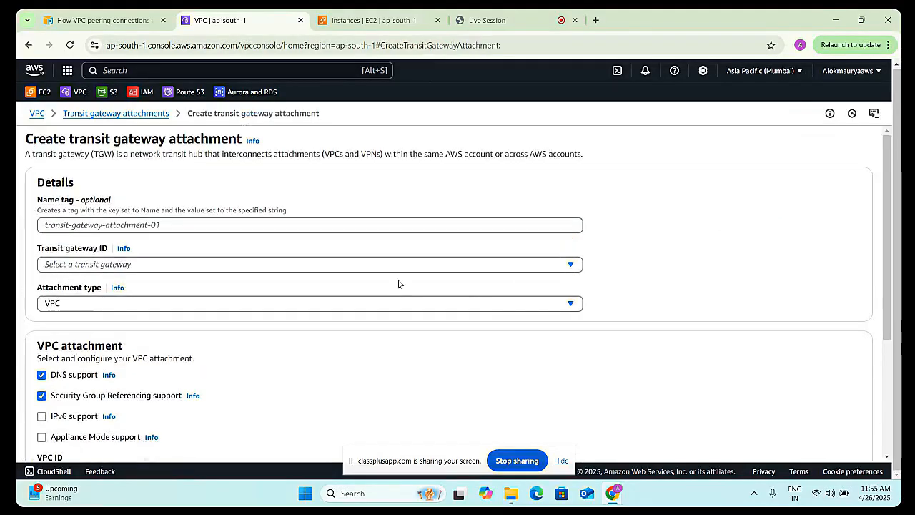
{"action": "left_click", "coordinate": [157, 225]}
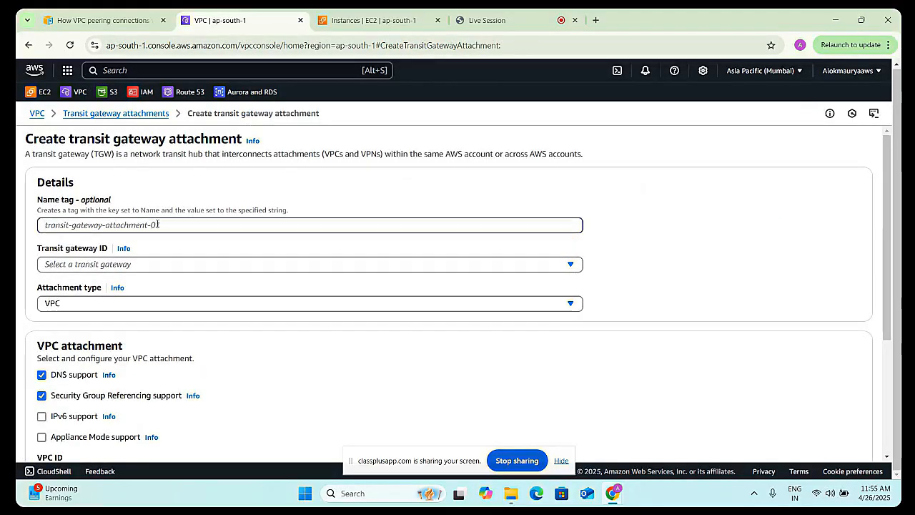
{"action": "type", "text": "vpc3-a"}
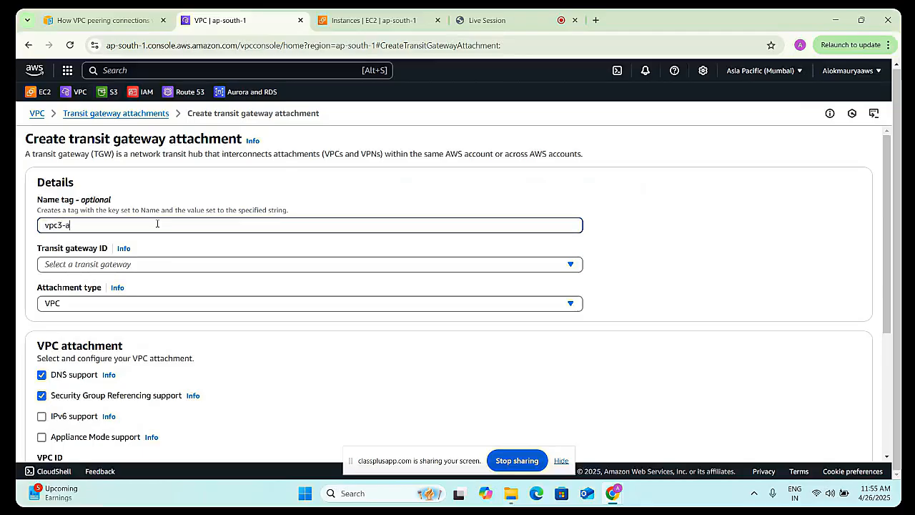
{"action": "type", "text": "ttach"}
{"action": "left_click", "coordinate": [171, 265]}
{"action": "left_click", "coordinate": [179, 304]}
- Choose my-vpc-3 as the VPC to attach, keep its ap-south-1a subnet, and create the attachment
{"action": "scroll", "coordinate": [178, 309], "scroll_direction": "down", "scroll_amount": 2}
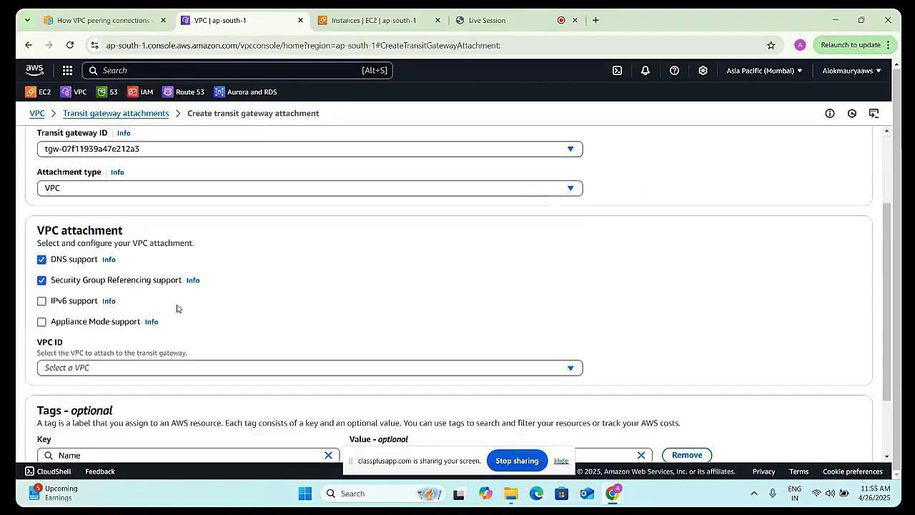
{"action": "scroll", "coordinate": [160, 339], "scroll_direction": "down", "scroll_amount": 1}
{"action": "left_click", "coordinate": [159, 311]}
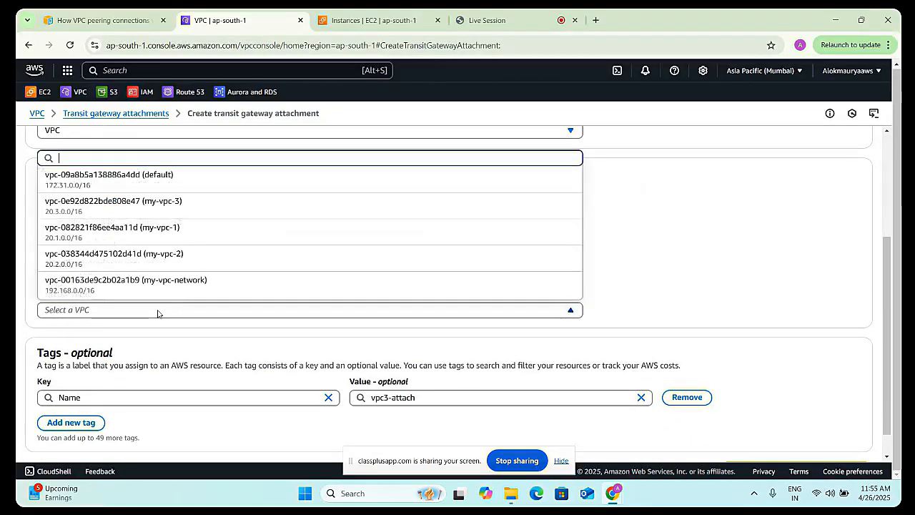
{"action": "left_click", "coordinate": [147, 207]}
{"action": "scroll", "coordinate": [523, 360], "scroll_direction": "down", "scroll_amount": 3}
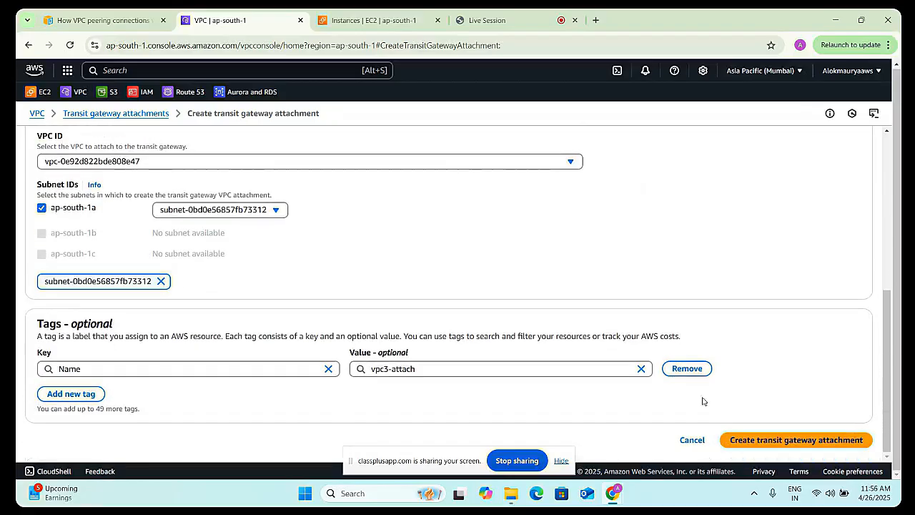
{"action": "left_click", "coordinate": [748, 439]}
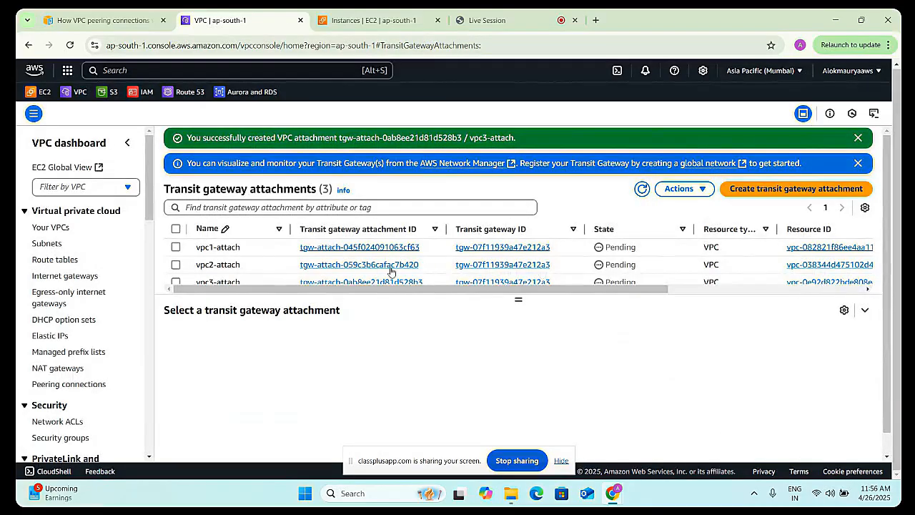
- Enlarge the transit gateway attachments list above the details pane to view all of its rows
{"action": "scroll", "coordinate": [458, 293], "scroll_direction": "right", "scroll_amount": 1}
{"action": "left_click_drag", "start_coordinate": [505, 297], "coordinate": [519, 320]}
{"action": "scroll", "coordinate": [525, 296], "scroll_direction": "left", "scroll_amount": 1}
{"action": "left_click", "coordinate": [518, 299]}
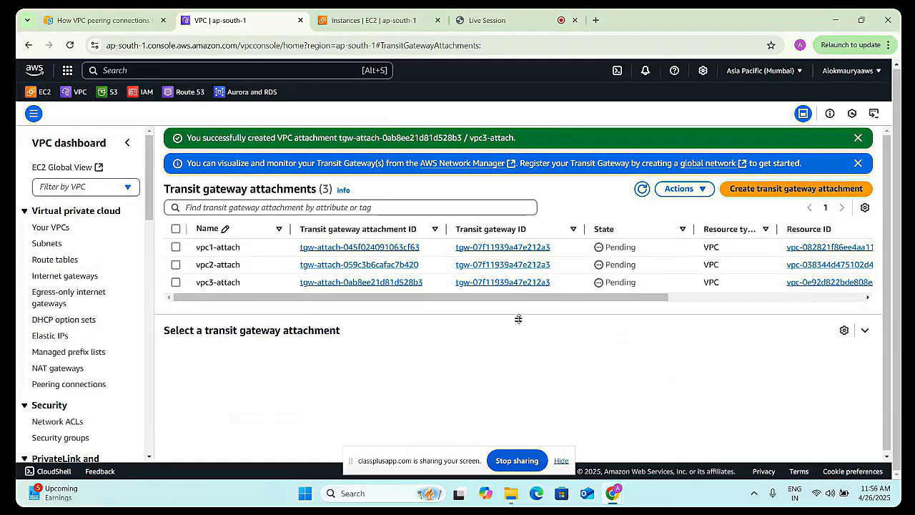
- Start a new transit gateway attachment named custom-attach and select transit-gw-1 as its transit gateway
{"action": "left_click", "coordinate": [752, 189]}
{"action": "left_click", "coordinate": [142, 226]}
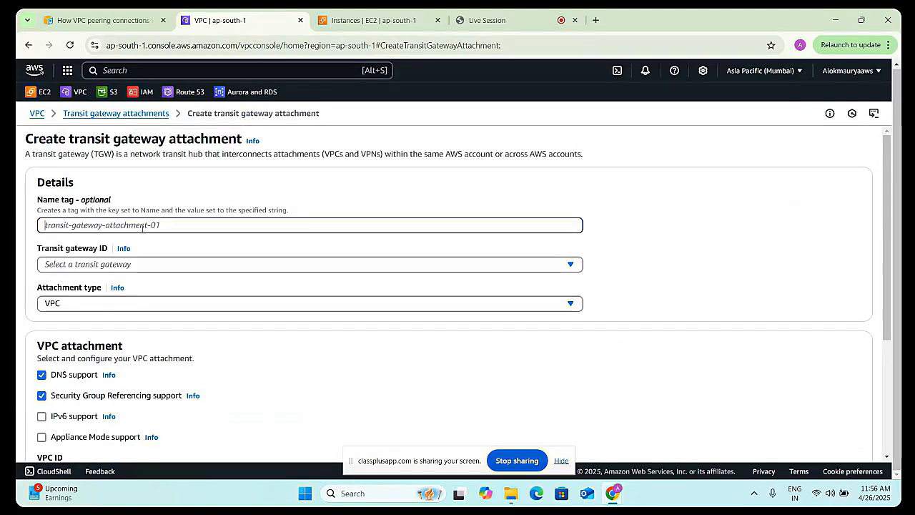
{"action": "type", "text": "custom"}
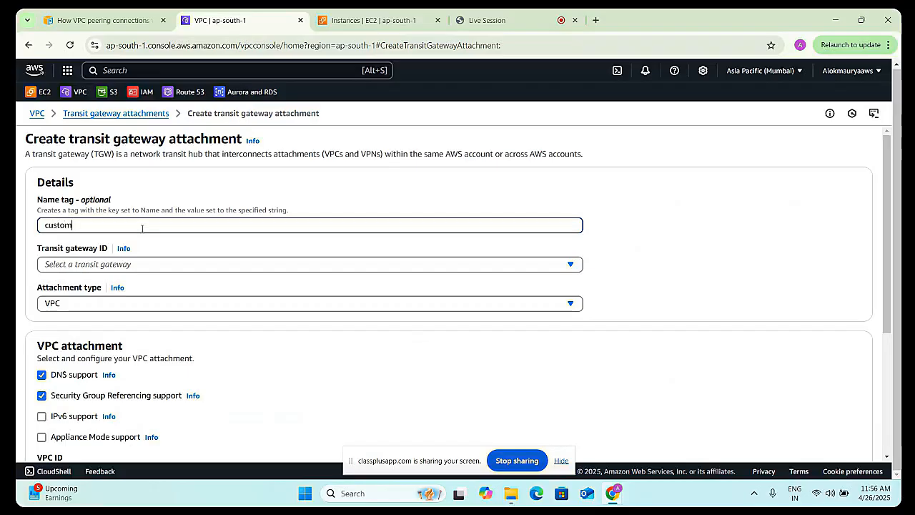
{"action": "type", "text": "-att"}
{"action": "left_click", "coordinate": [135, 265]}
{"action": "left_click", "coordinate": [118, 303]}
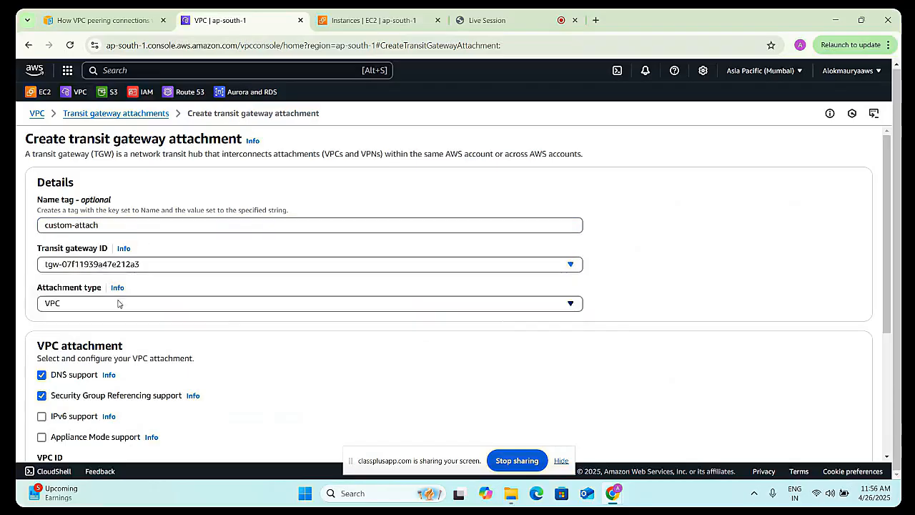
- Choose my-vpc-network as the VPC to attach, keep its ap-south-1a and ap-south-1b subnets, and create the attachment
{"action": "scroll", "coordinate": [118, 304], "scroll_direction": "down", "scroll_amount": 2}
{"action": "left_click", "coordinate": [111, 368]}
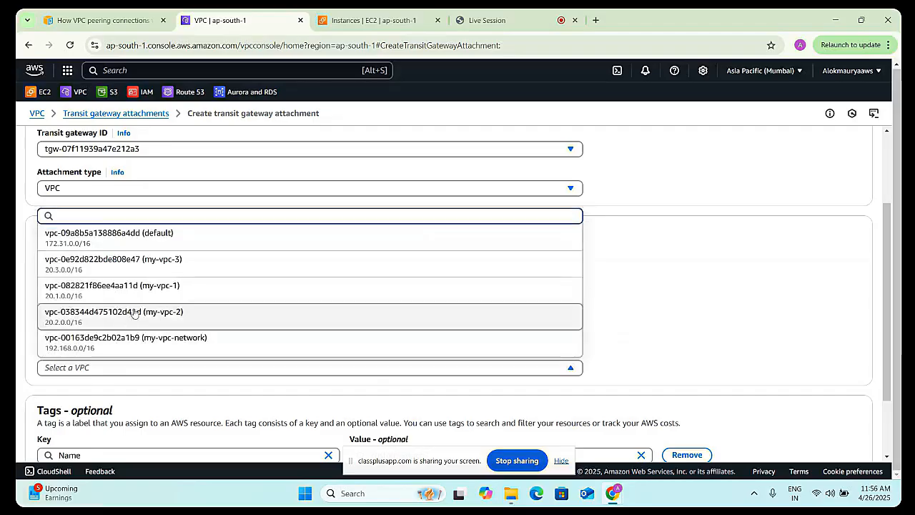
{"action": "left_click", "coordinate": [139, 346]}
{"action": "scroll", "coordinate": [209, 381], "scroll_direction": "down", "scroll_amount": 2}
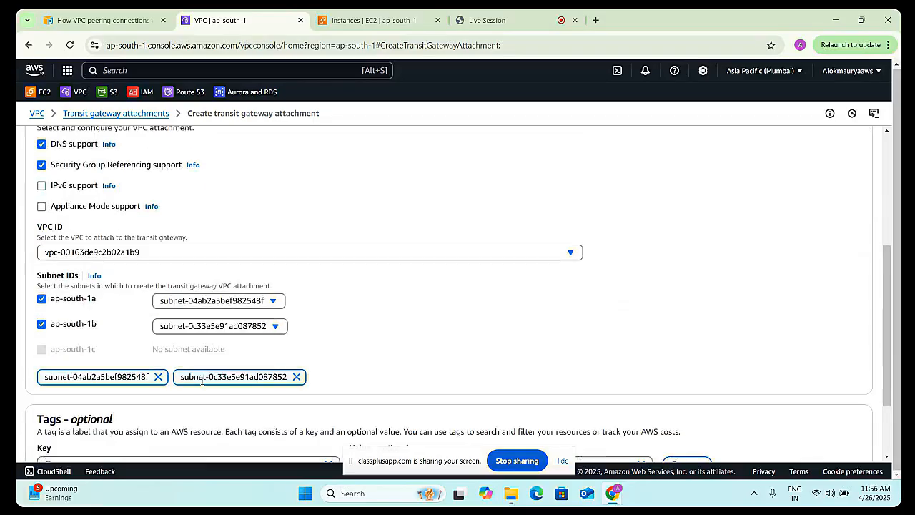
{"action": "scroll", "coordinate": [372, 349], "scroll_direction": "down", "scroll_amount": 2}
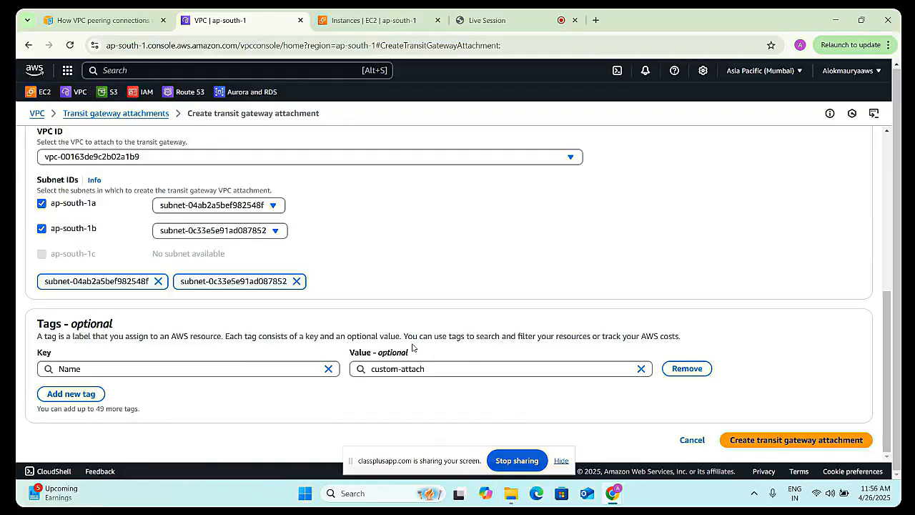
{"action": "left_click", "coordinate": [258, 233]}
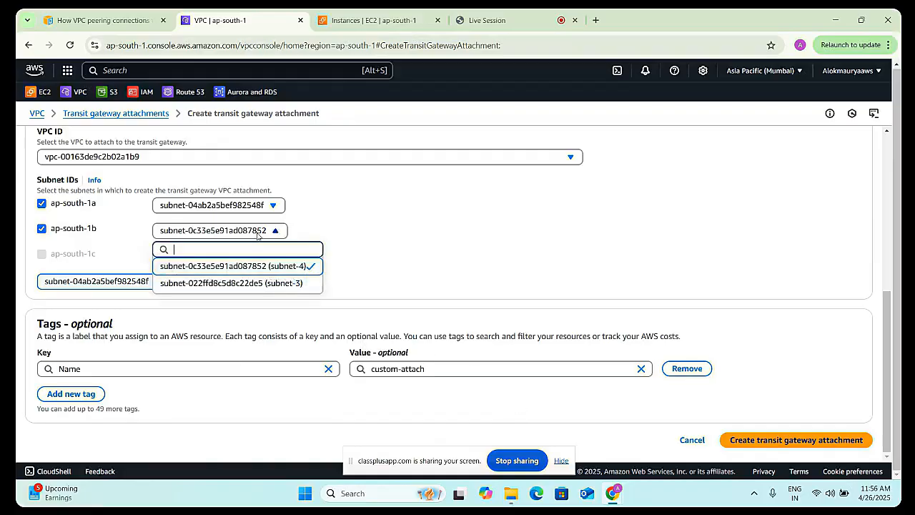
{"action": "left_click", "coordinate": [258, 233]}
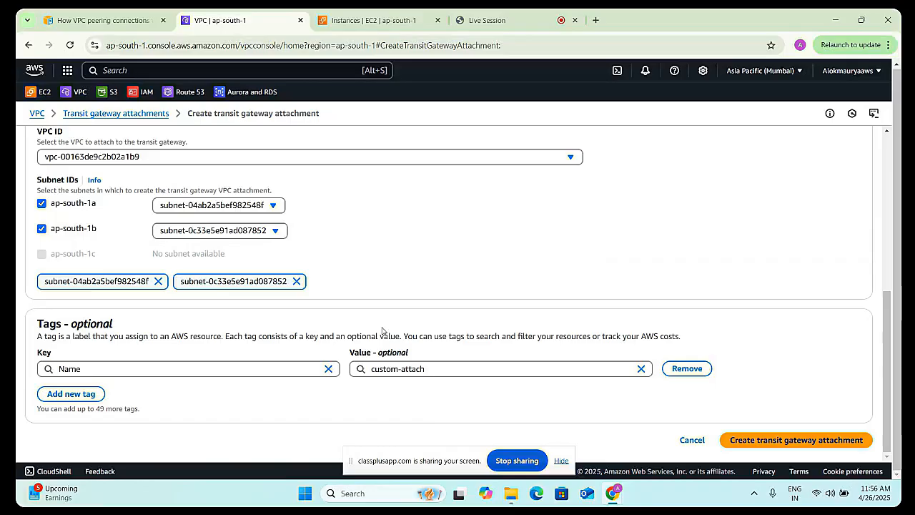
{"action": "left_click", "coordinate": [771, 439]}
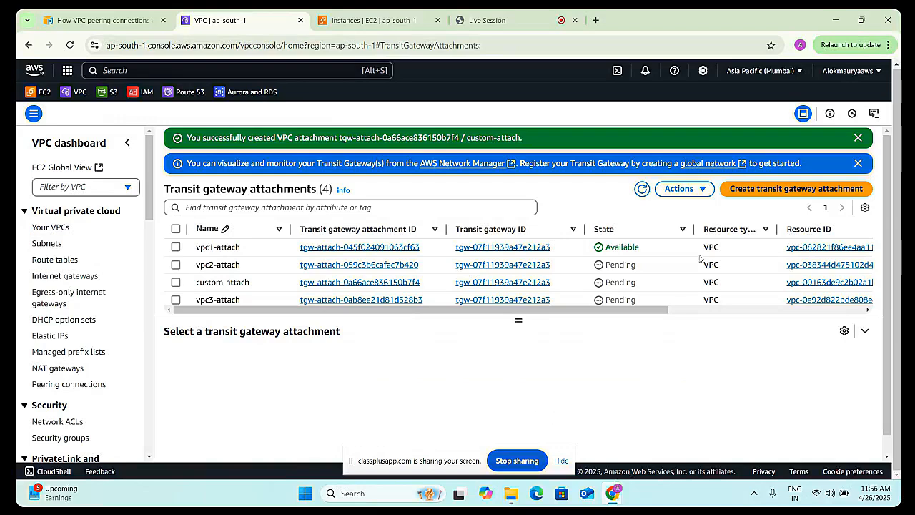
- Refresh the transit gateway attachments list and check the state of each VPC attachment, glancing at the VPC list in between
{"action": "left_click", "coordinate": [641, 188]}
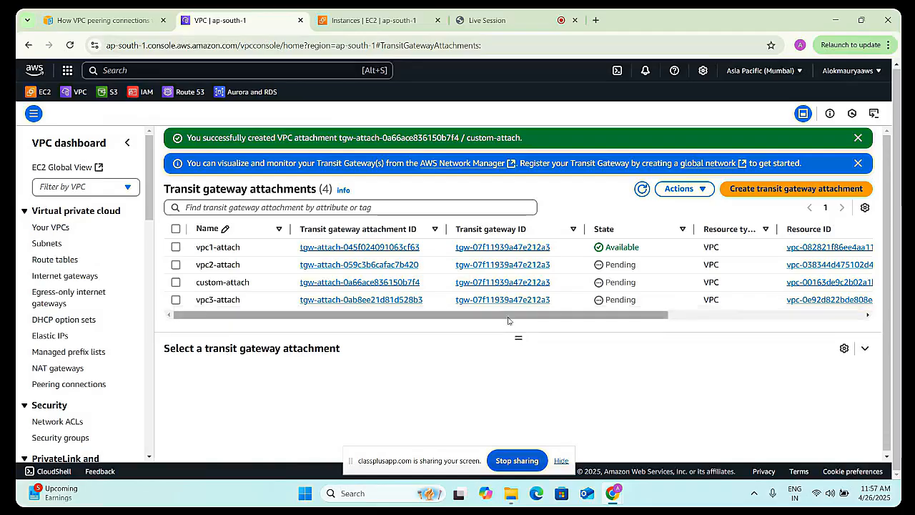
{"action": "left_click", "coordinate": [35, 228]}
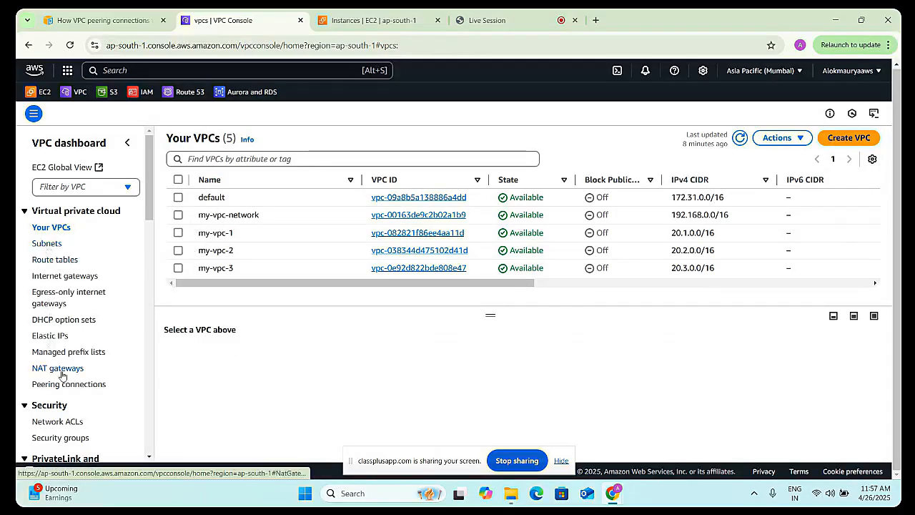
{"action": "scroll", "coordinate": [68, 379], "scroll_direction": "down", "scroll_amount": 3}
{"action": "scroll", "coordinate": [70, 413], "scroll_direction": "down", "scroll_amount": 8}
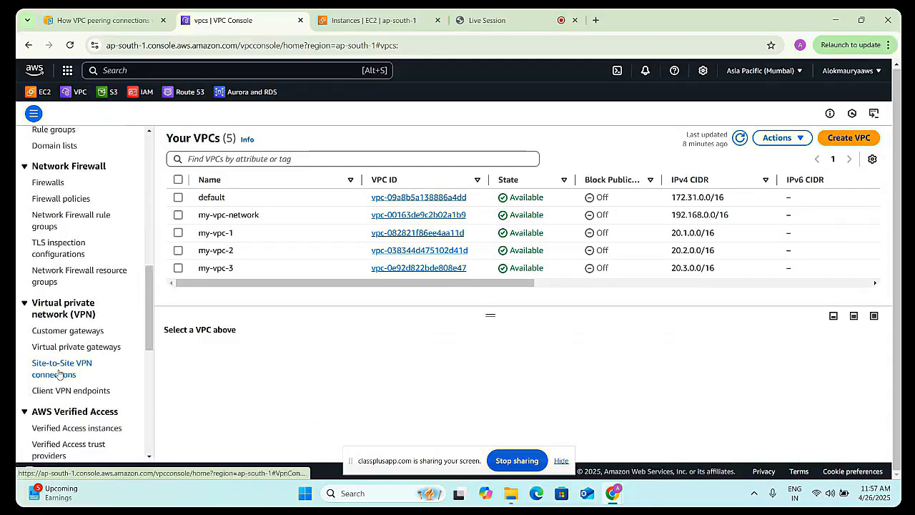
{"action": "scroll", "coordinate": [79, 347], "scroll_direction": "down", "scroll_amount": 2}
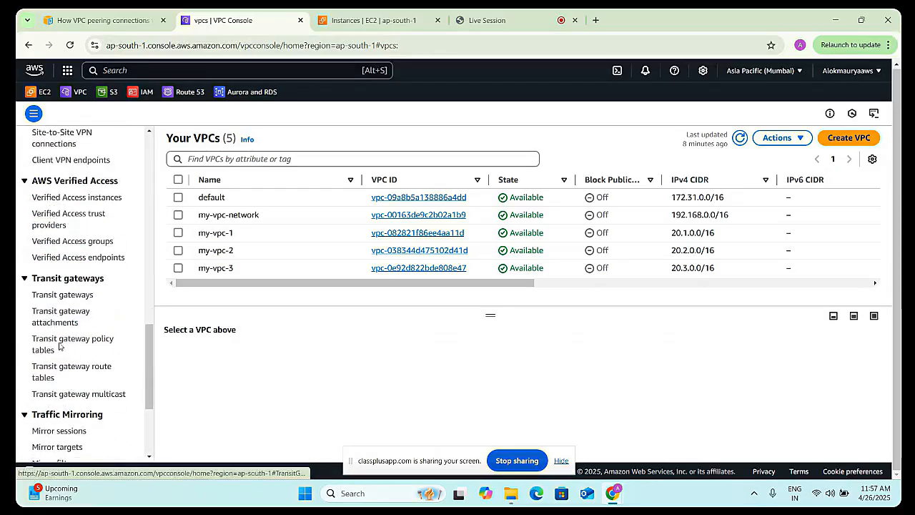
{"action": "left_click", "coordinate": [55, 321]}
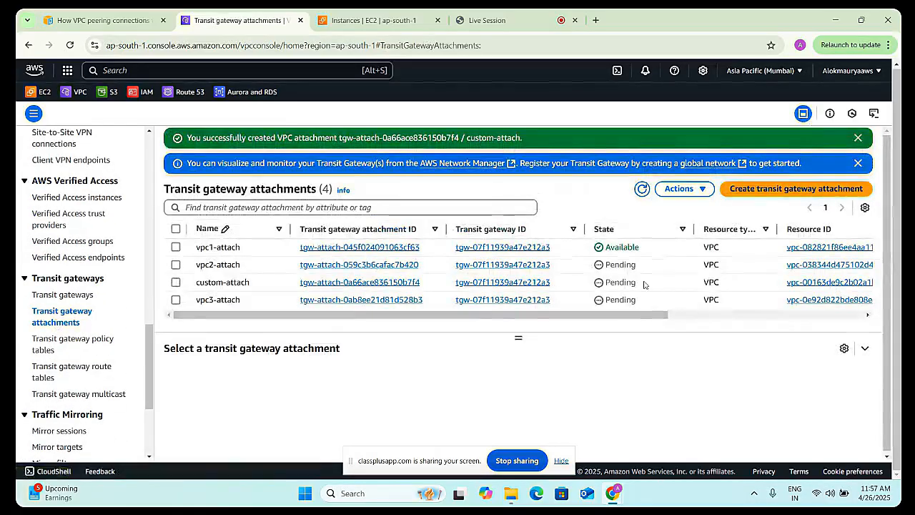
{"action": "left_click", "coordinate": [650, 188]}
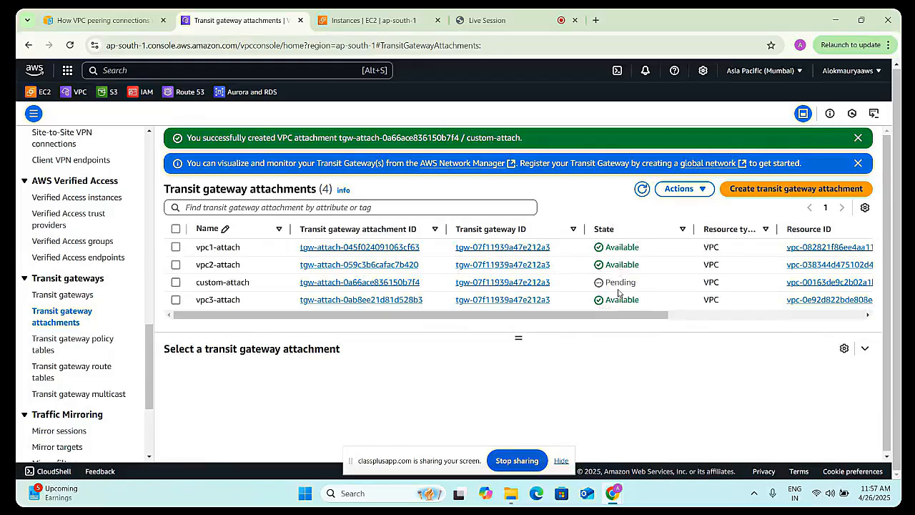
{"action": "left_click", "coordinate": [642, 188]}
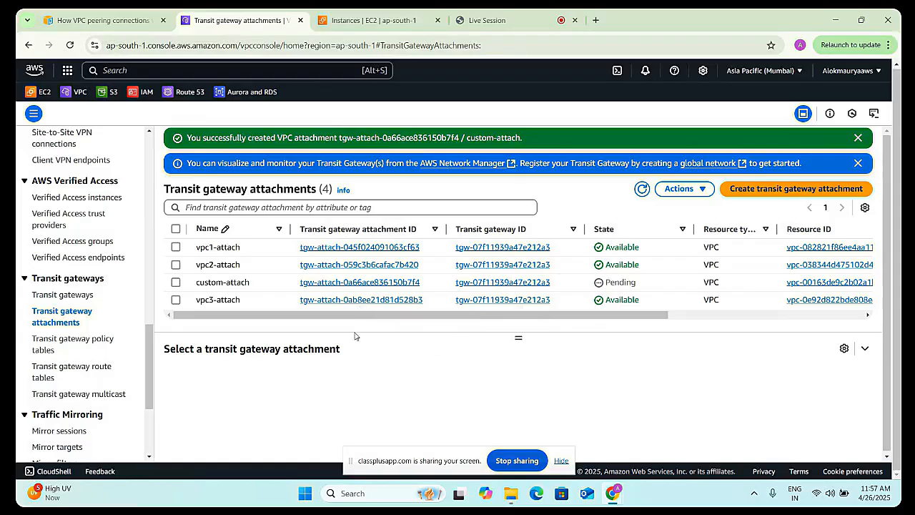
- Open the transit gateway's default route table and refresh its associations to check which VPC attachments are associated
{"action": "left_click", "coordinate": [44, 370]}
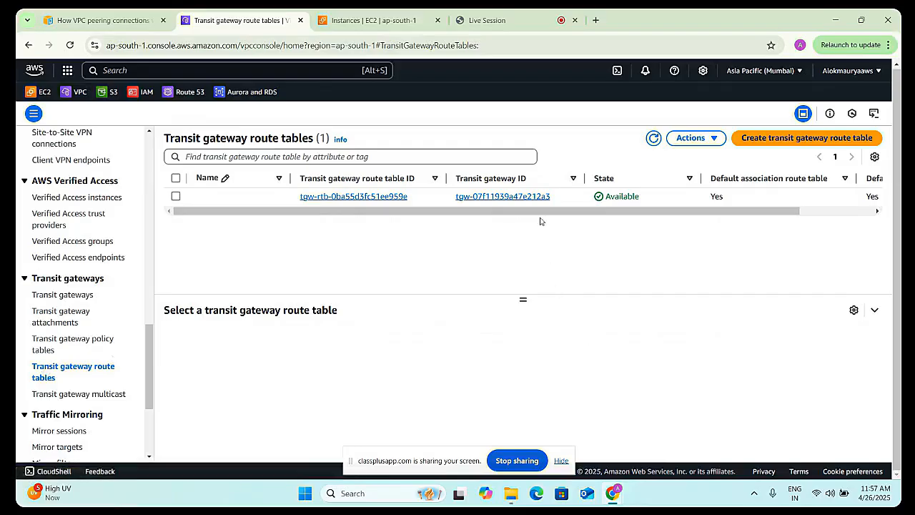
{"action": "scroll", "coordinate": [565, 209], "scroll_direction": "right", "scroll_amount": 1}
{"action": "left_click", "coordinate": [654, 138]}
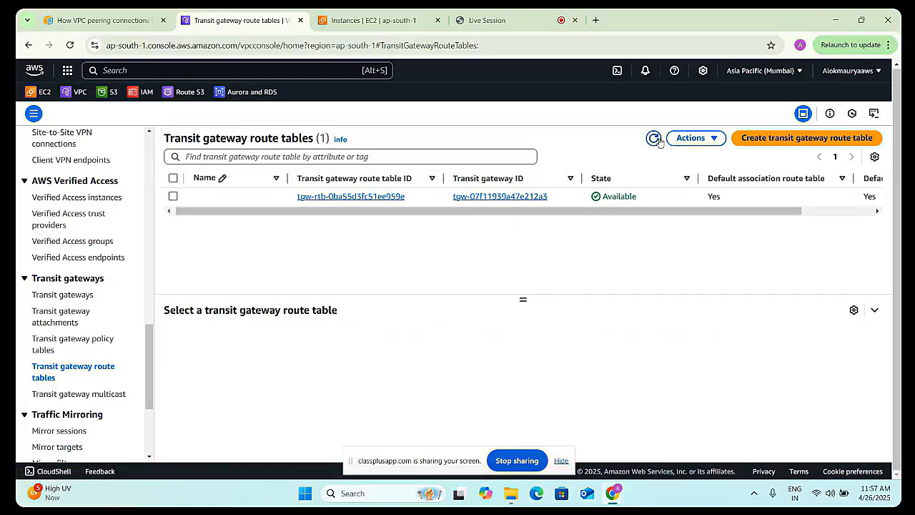
{"action": "left_click", "coordinate": [654, 138]}
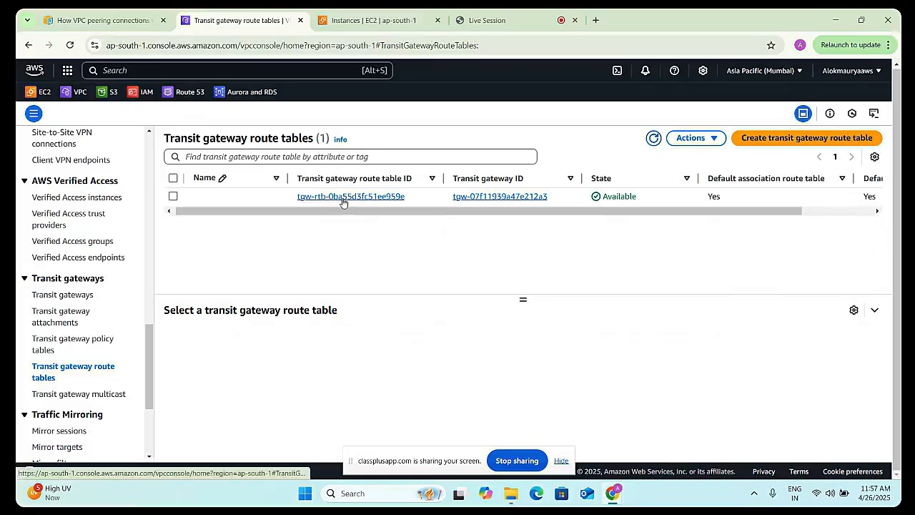
{"action": "left_click", "coordinate": [341, 197]}
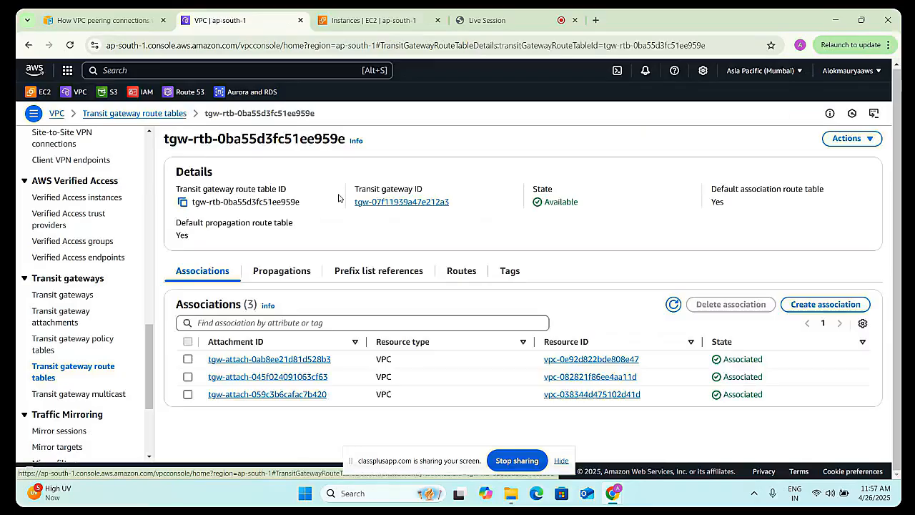
{"action": "left_click", "coordinate": [674, 304]}
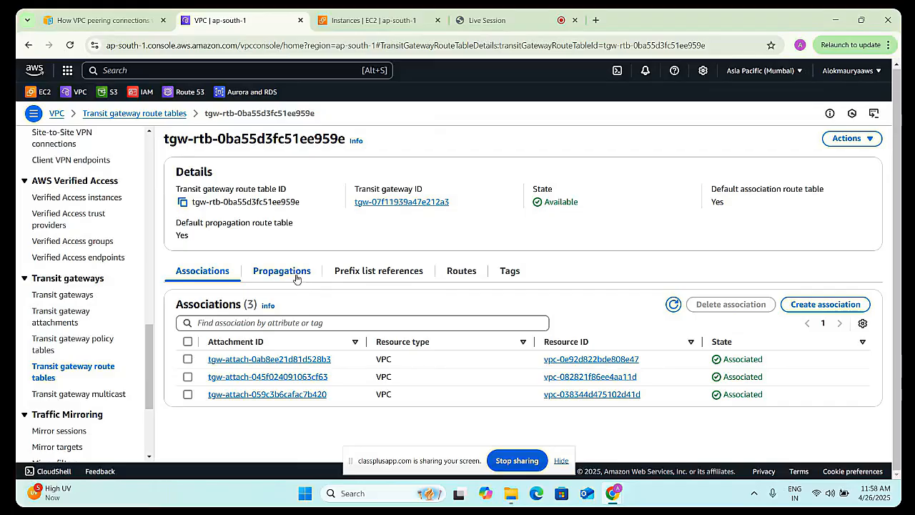
- View the routes of the transit gateway route table and refresh them to check the propagated VPC CIDRs
{"action": "left_click", "coordinate": [362, 279]}
{"action": "left_click", "coordinate": [447, 277]}
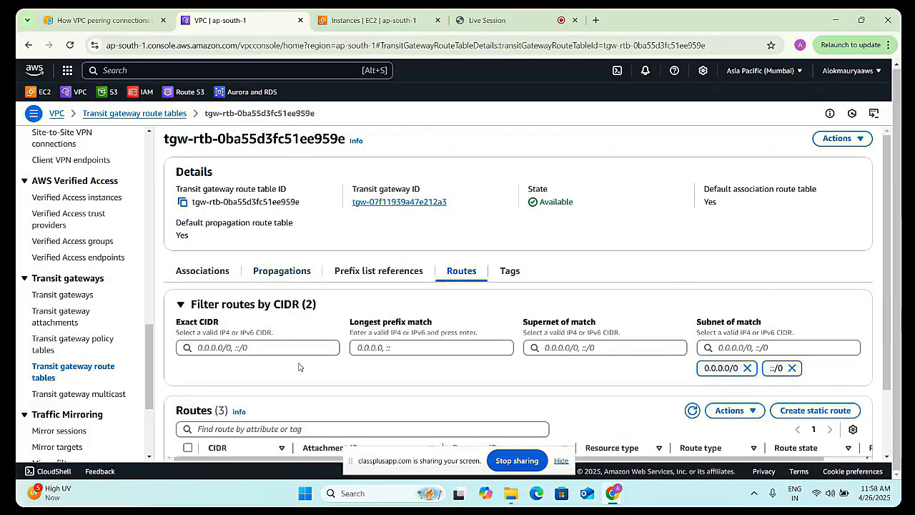
{"action": "scroll", "coordinate": [299, 367], "scroll_direction": "down", "scroll_amount": 2}
{"action": "left_click", "coordinate": [691, 329]}
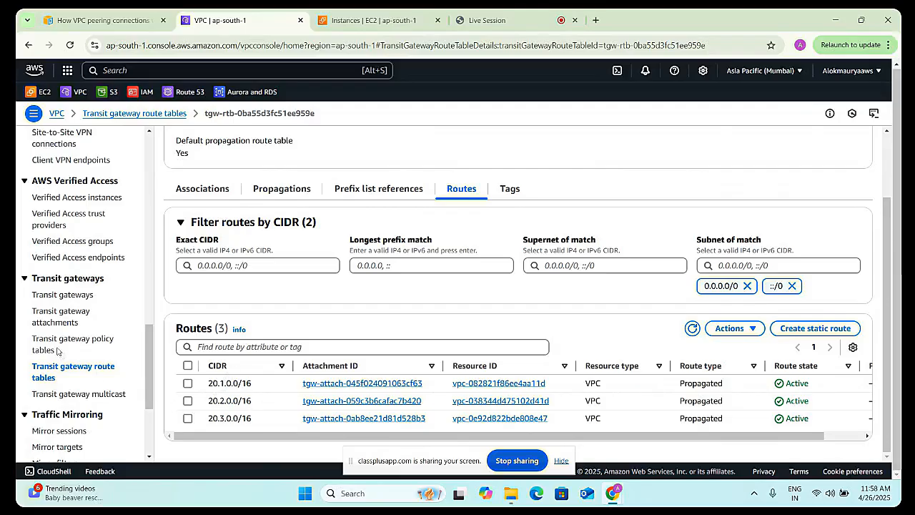
- Go to the VPC route tables list and name the unnamed main route table of my-vpc-network custom
{"action": "scroll", "coordinate": [58, 215], "scroll_direction": "up", "scroll_amount": 3}
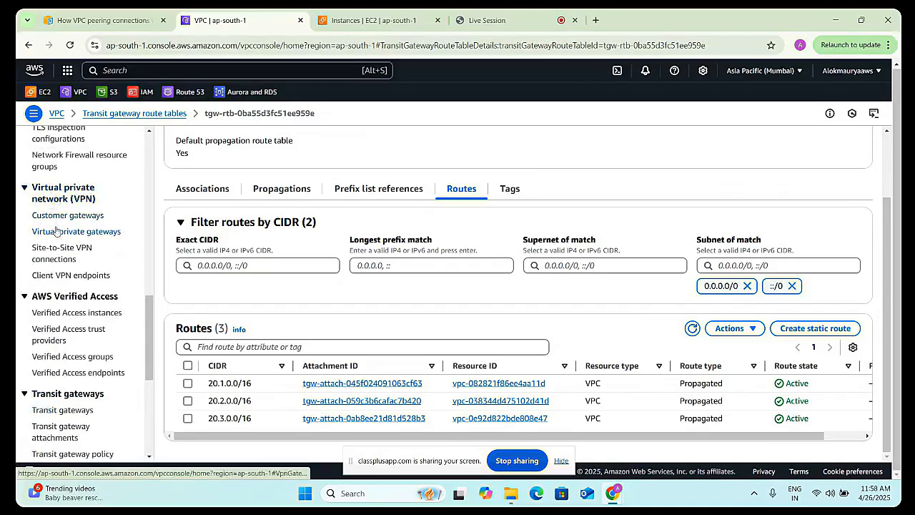
{"action": "scroll", "coordinate": [57, 218], "scroll_direction": "up", "scroll_amount": 6}
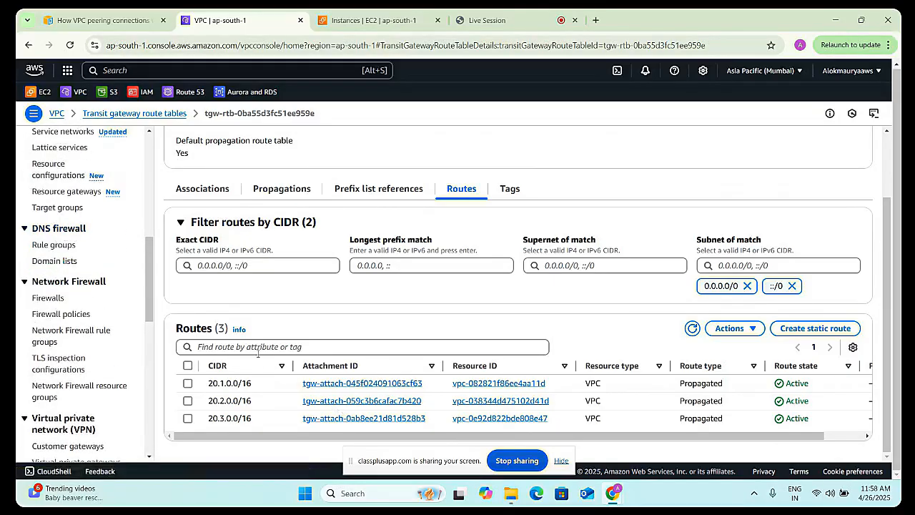
{"action": "scroll", "coordinate": [273, 372], "scroll_direction": "up", "scroll_amount": 2}
{"action": "scroll", "coordinate": [57, 261], "scroll_direction": "up", "scroll_amount": 6}
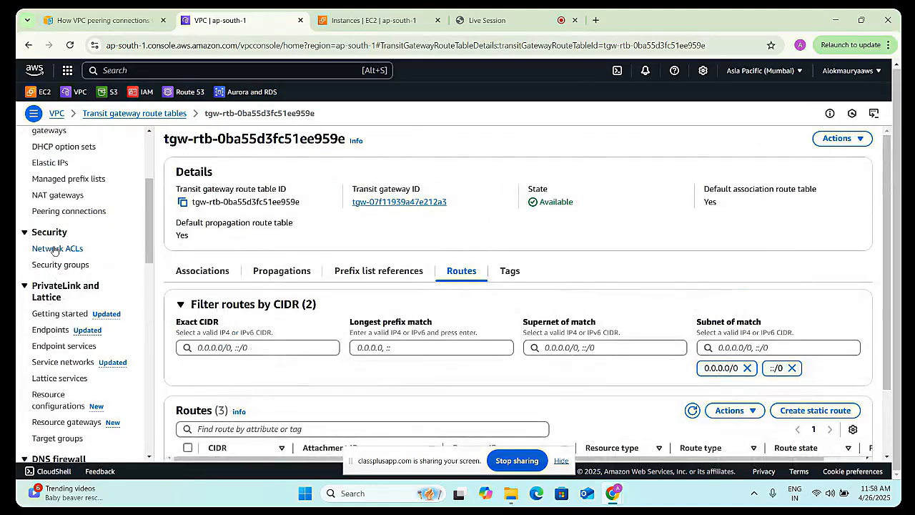
{"action": "scroll", "coordinate": [56, 236], "scroll_direction": "up", "scroll_amount": 3}
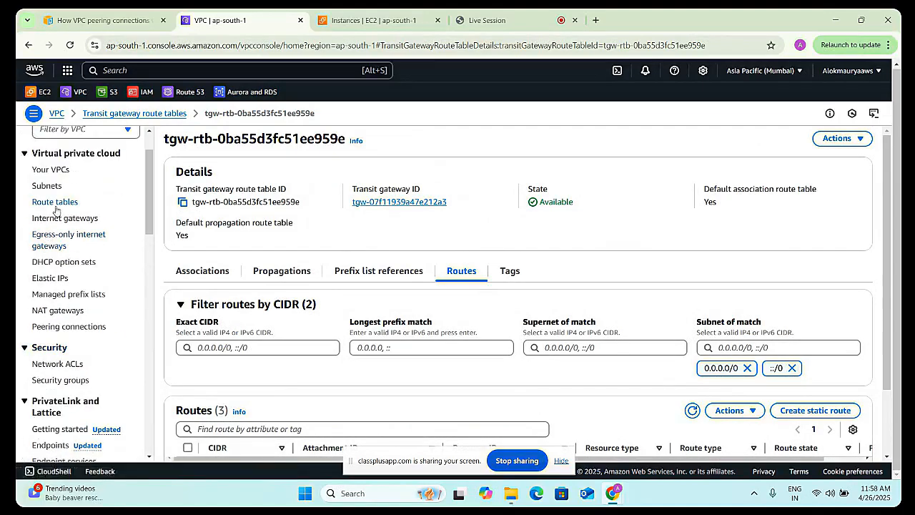
{"action": "left_click", "coordinate": [55, 203]}
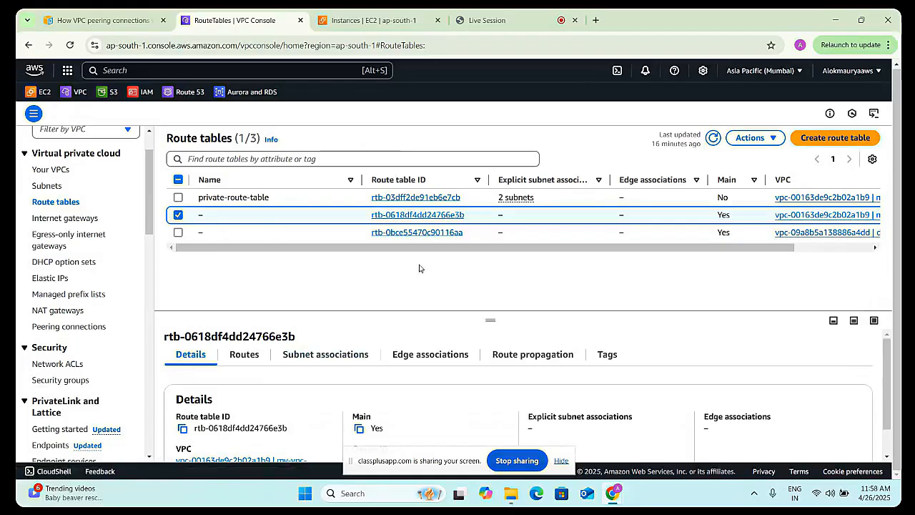
{"action": "scroll", "coordinate": [462, 250], "scroll_direction": "right", "scroll_amount": 2}
{"action": "scroll", "coordinate": [429, 257], "scroll_direction": "left", "scroll_amount": 2}
{"action": "scroll", "coordinate": [465, 258], "scroll_direction": "right", "scroll_amount": 2}
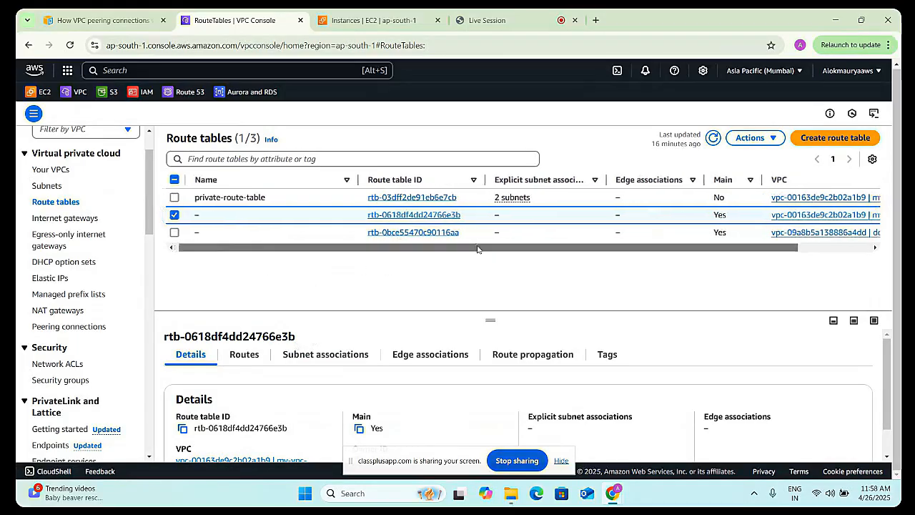
{"action": "scroll", "coordinate": [558, 255], "scroll_direction": "left", "scroll_amount": 2}
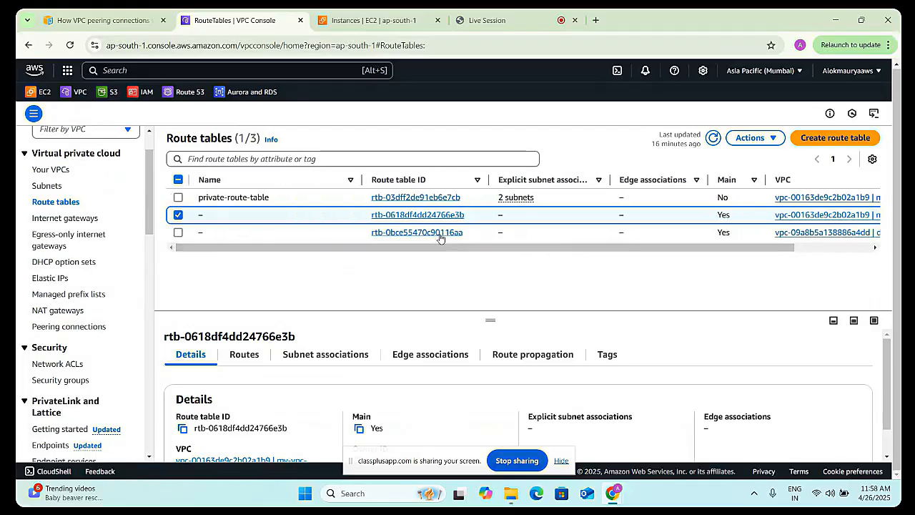
{"action": "mouse_move", "coordinate": [210, 216]}
{"action": "left_click", "coordinate": [210, 216]}
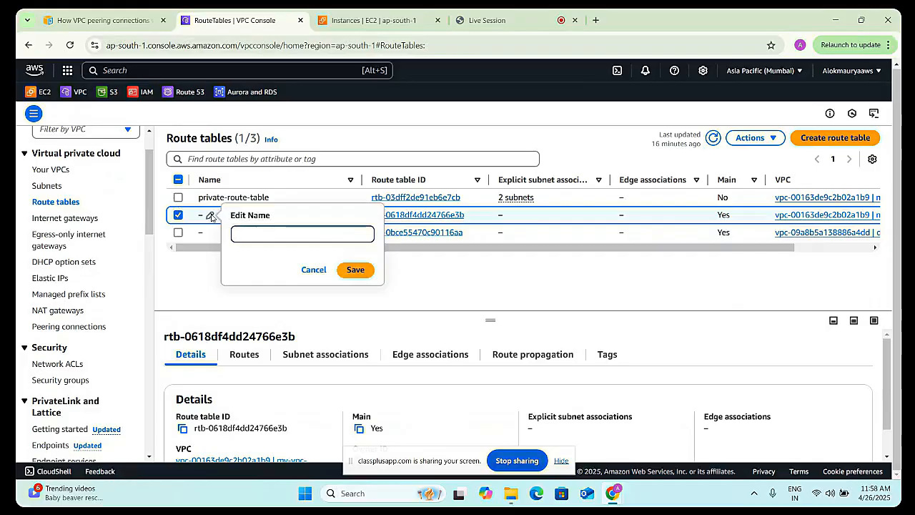
{"action": "type", "text": "custom"}
{"action": "left_click", "coordinate": [356, 269]}
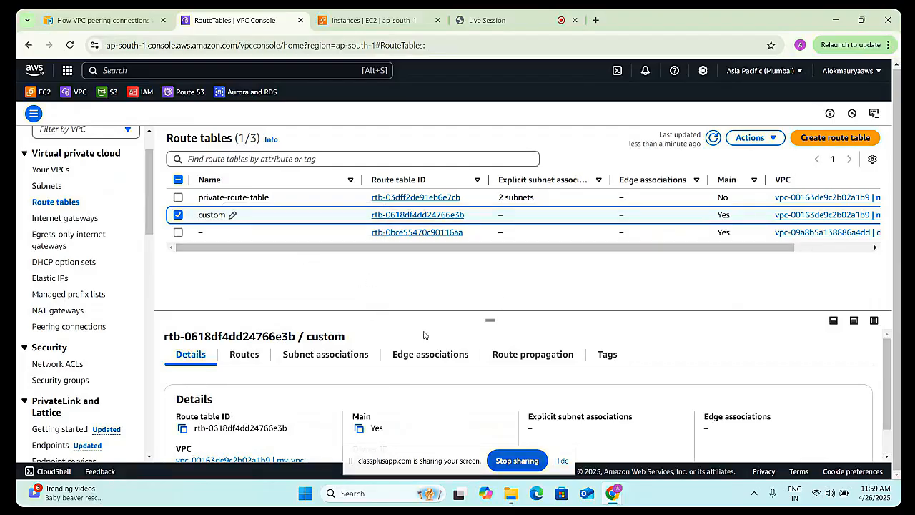
- Remove the 172.31.0.0/16 peering connection route from the custom route table and save the changes
{"action": "mouse_move", "coordinate": [435, 247]}
{"action": "left_mouse_down"}
{"action": "mouse_move", "coordinate": [525, 247]}
{"action": "mouse_move", "coordinate": [418, 247]}
{"action": "left_mouse_up"}
{"action": "left_click", "coordinate": [244, 354]}
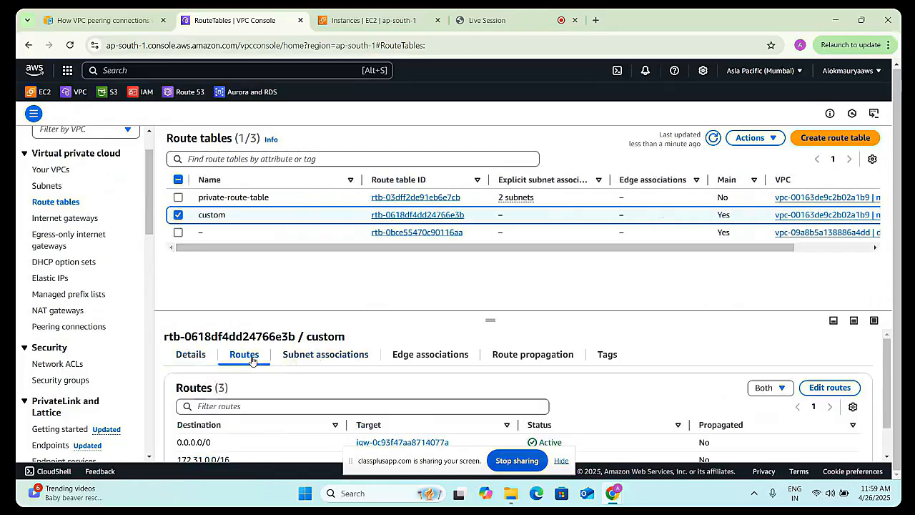
{"action": "scroll", "coordinate": [283, 360], "scroll_direction": "down", "scroll_amount": 1}
{"action": "left_click_drag", "start_coordinate": [412, 460], "coordinate": [396, 493]}
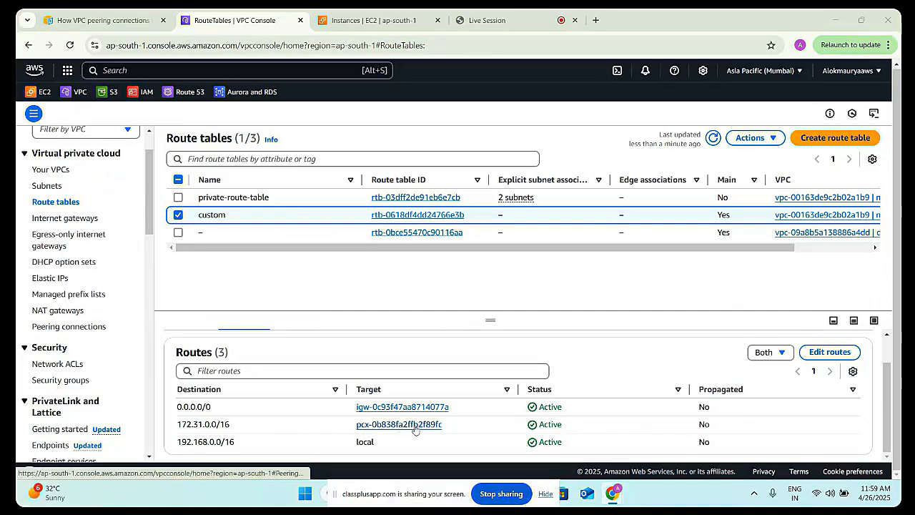
{"action": "left_click", "coordinate": [822, 351]}
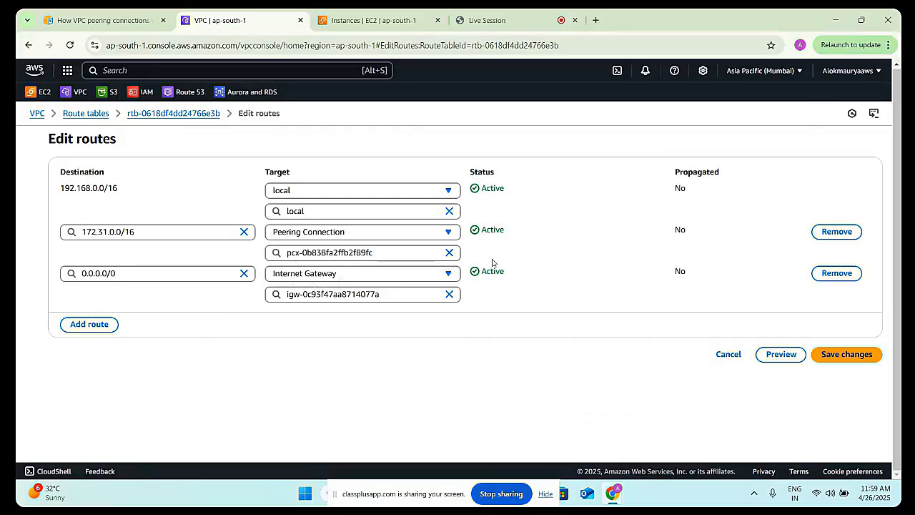
{"action": "left_click", "coordinate": [837, 231]}
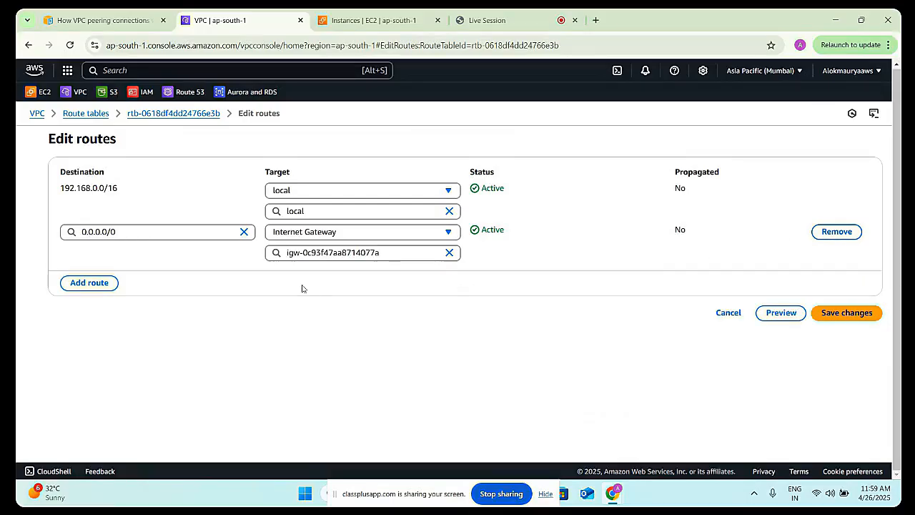
{"action": "left_click", "coordinate": [847, 313]}
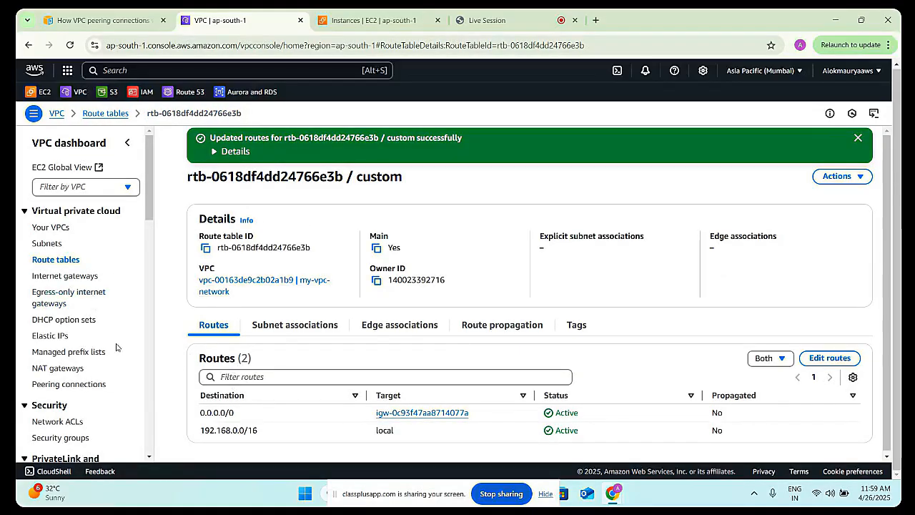
{"action": "scroll", "coordinate": [93, 436], "scroll_direction": "down", "scroll_amount": 4}
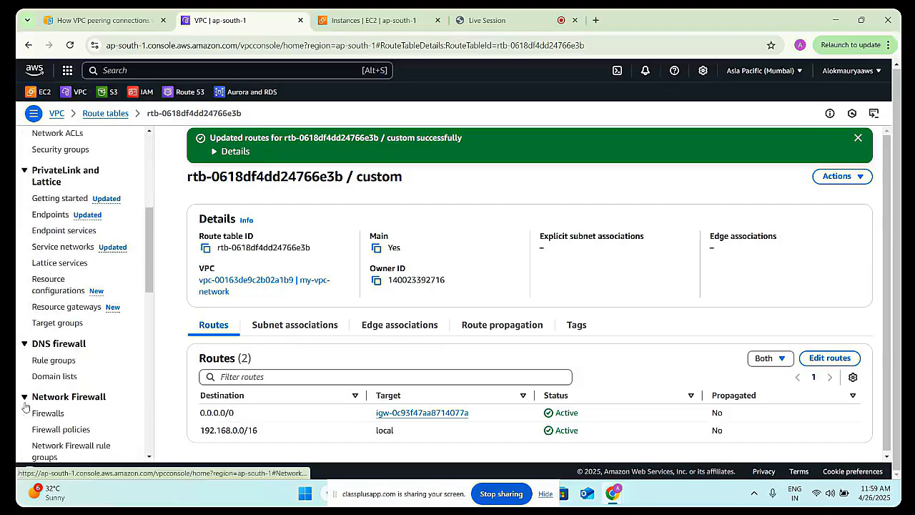
- Open the transit gateway's route table and examine the CIDRs, VPC attachments and states of its routes
{"action": "scroll", "coordinate": [60, 379], "scroll_direction": "down", "scroll_amount": 4}
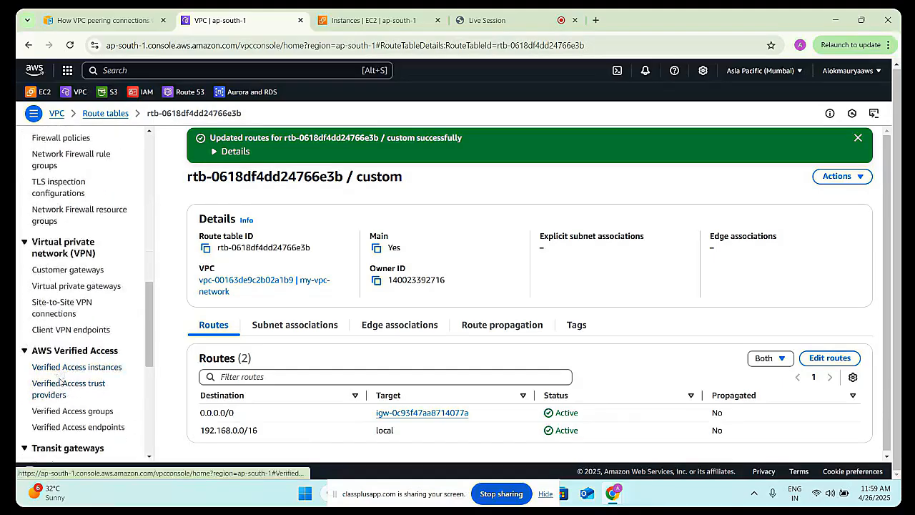
{"action": "scroll", "coordinate": [61, 379], "scroll_direction": "down", "scroll_amount": 2}
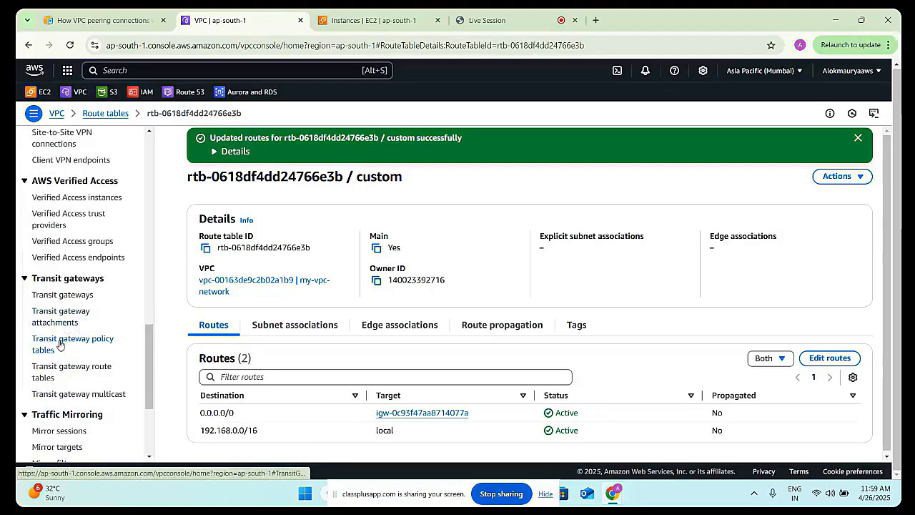
{"action": "left_click", "coordinate": [72, 369]}
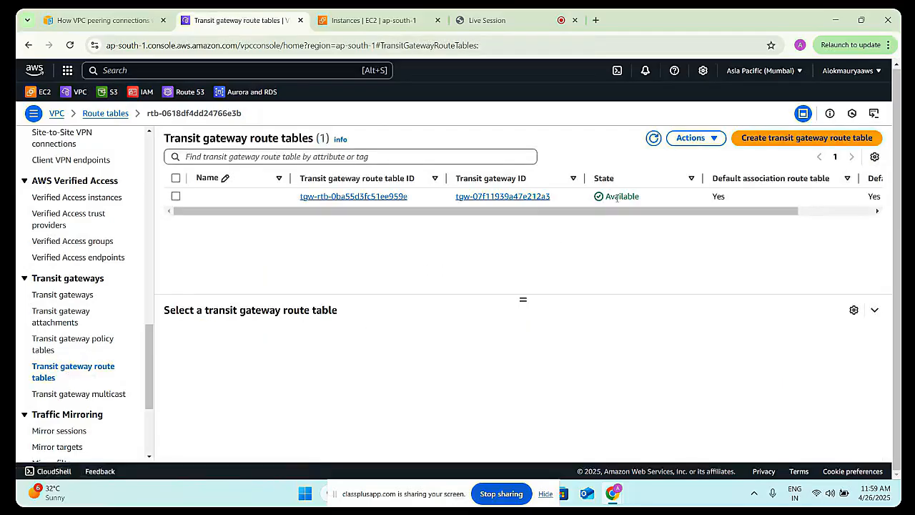
{"action": "left_click", "coordinate": [321, 198]}
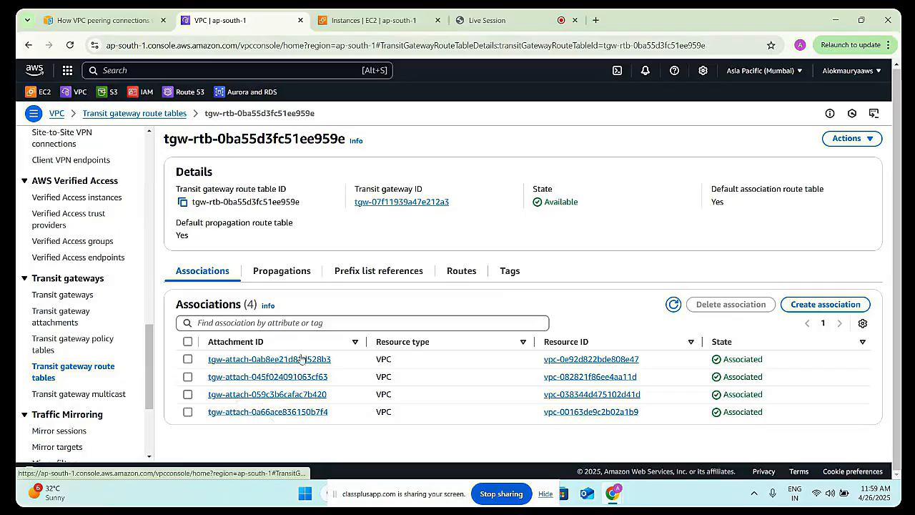
{"action": "left_click", "coordinate": [465, 272]}
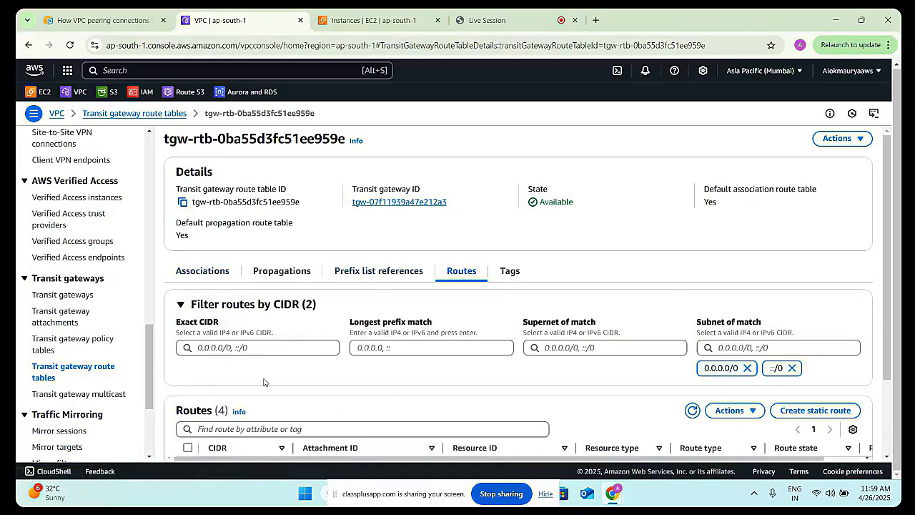
{"action": "scroll", "coordinate": [215, 384], "scroll_direction": "down", "scroll_amount": 2}
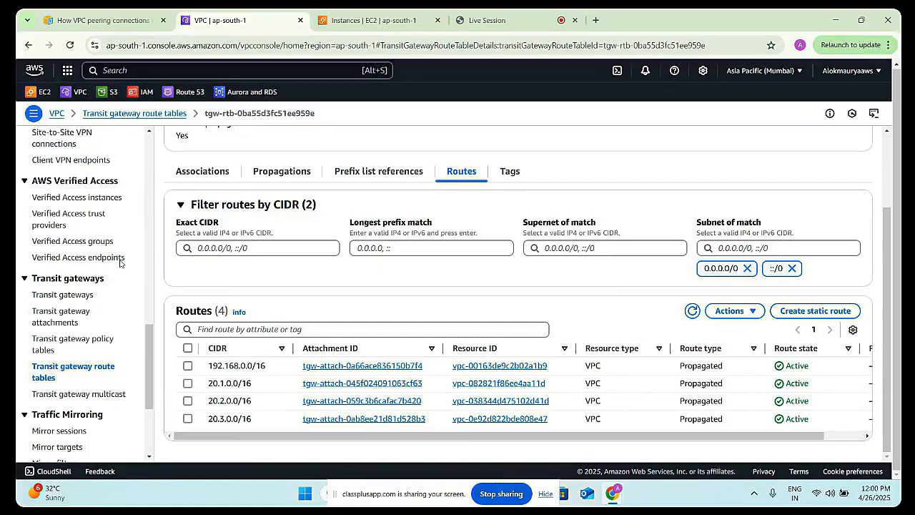
{"action": "scroll", "coordinate": [120, 263], "scroll_direction": "up", "scroll_amount": 3}
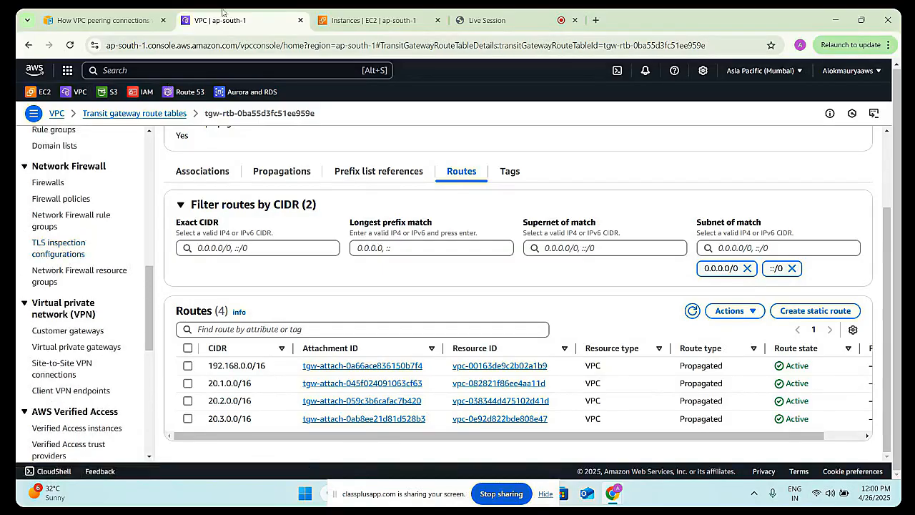
- Switch to the EC2 instances list, refresh it, and start launching a new instance named vpc1-ec2
{"action": "left_click", "coordinate": [327, 20]}
{"action": "left_click", "coordinate": [543, 161]}
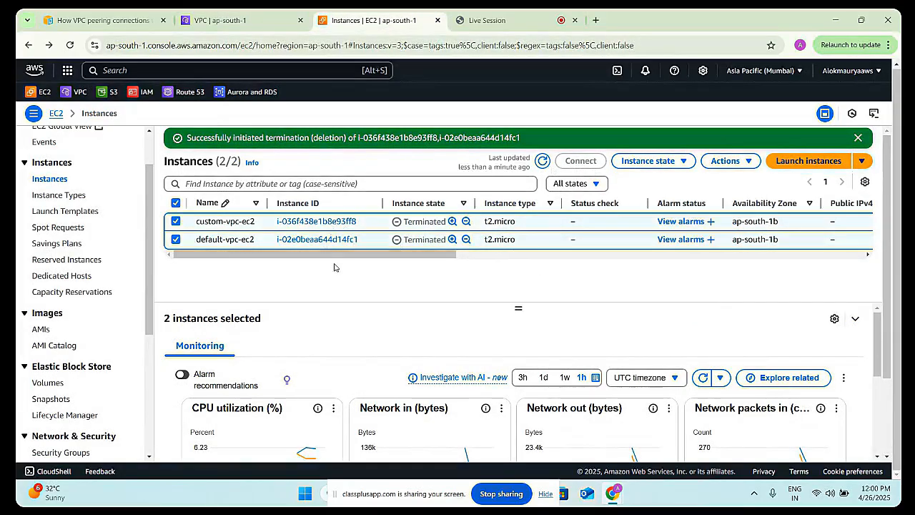
{"action": "left_click", "coordinate": [781, 162]}
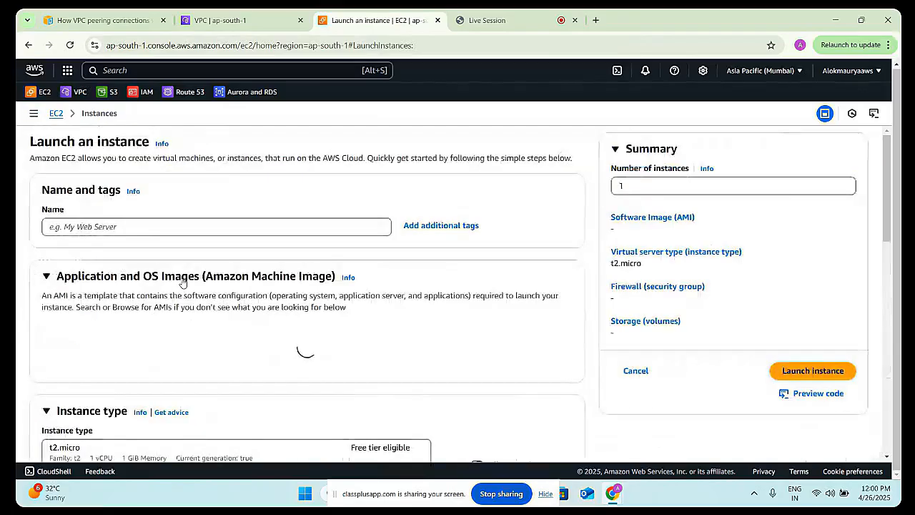
{"action": "left_click", "coordinate": [133, 234]}
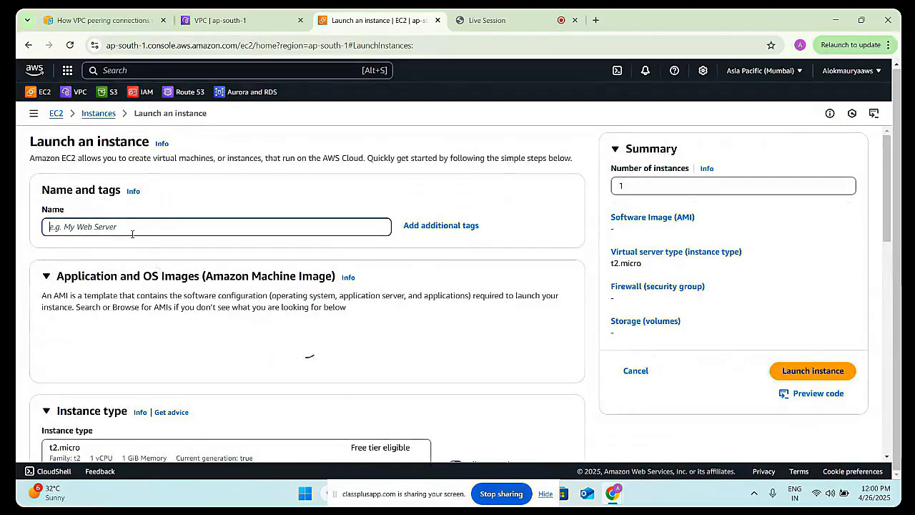
{"action": "type", "text": "vpc1"}
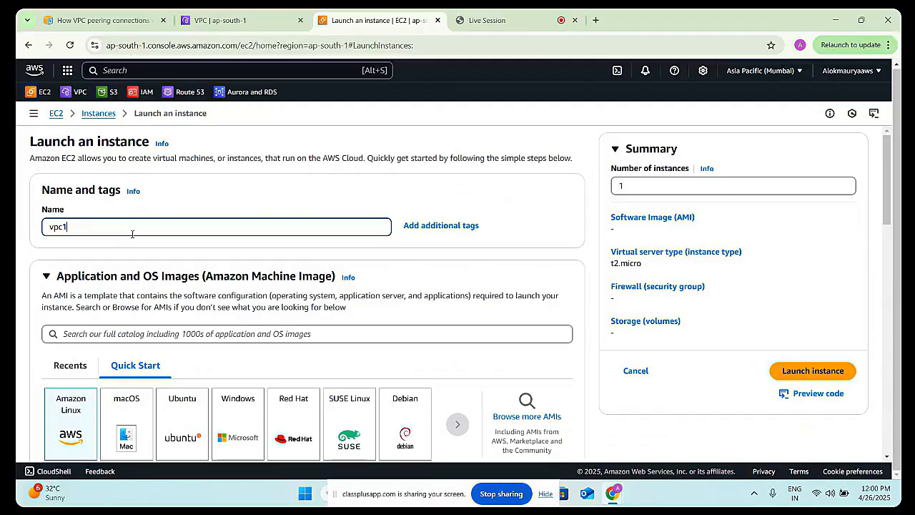
{"action": "type", "text": "-ec2"}
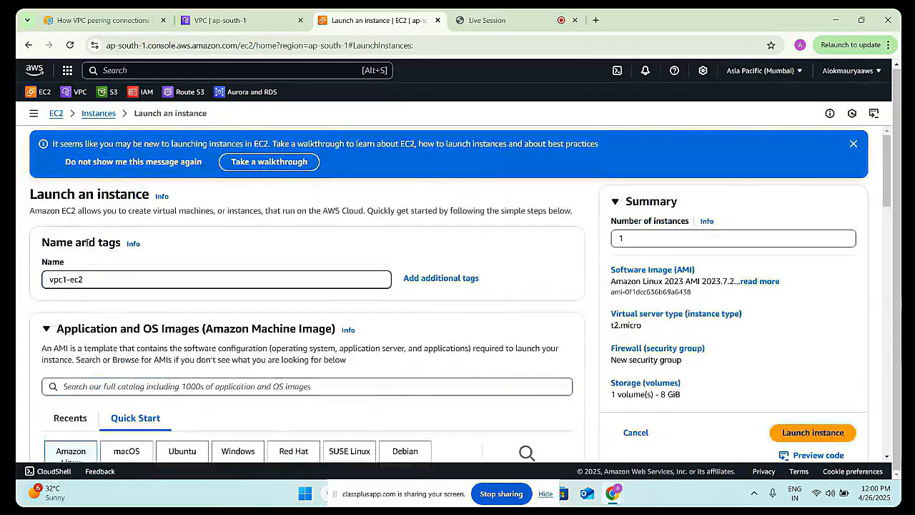
{"action": "left_click", "coordinate": [166, 389]}
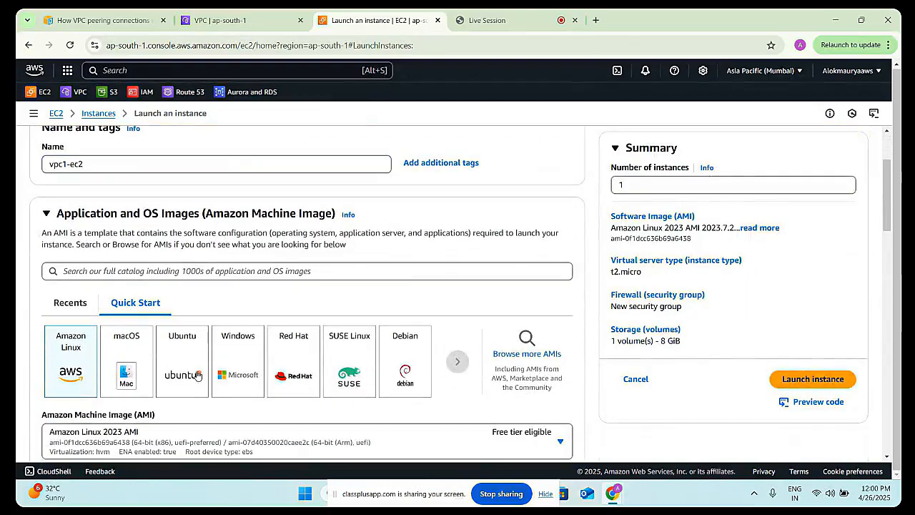
- Choose the Ubuntu image and the keyfile key pair for the vpc1-ec2 instance
{"action": "scroll", "coordinate": [141, 310], "scroll_direction": "down", "scroll_amount": 5}
{"action": "scroll", "coordinate": [138, 293], "scroll_direction": "up", "scroll_amount": 1}
{"action": "left_click", "coordinate": [132, 386]}
{"action": "left_click", "coordinate": [122, 331]}
{"action": "scroll", "coordinate": [129, 347], "scroll_direction": "down", "scroll_amount": 2}
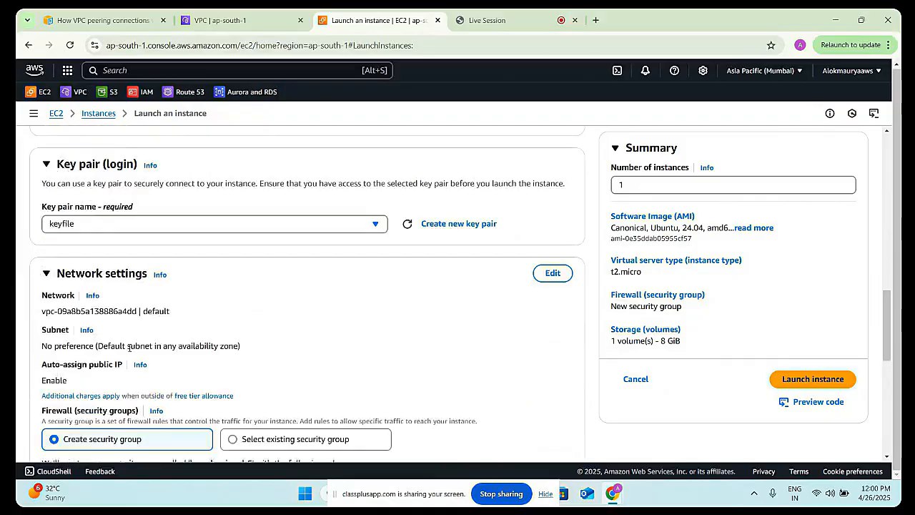
- Edit the network settings to place the instance in my-vpc-1 and enable auto-assigned public IP
{"action": "scroll", "coordinate": [184, 303], "scroll_direction": "down", "scroll_amount": 1}
{"action": "left_click", "coordinate": [553, 204]}
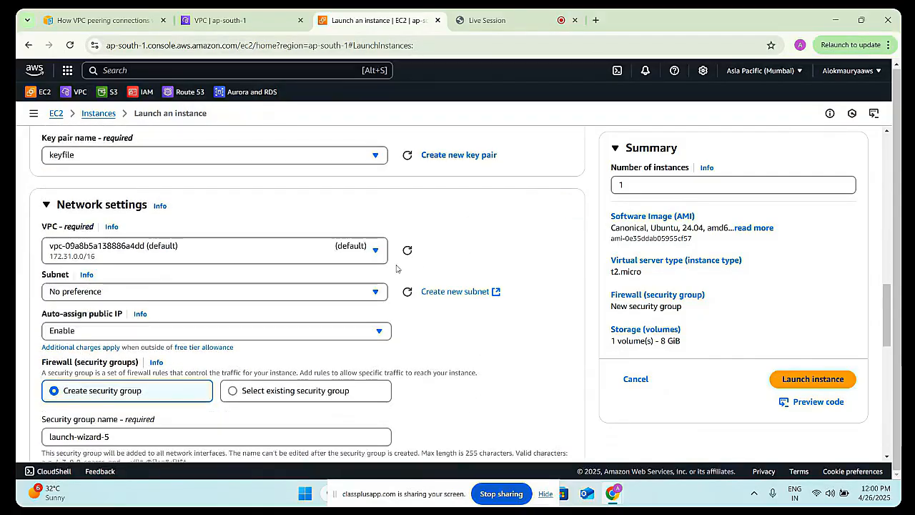
{"action": "left_click", "coordinate": [229, 258]}
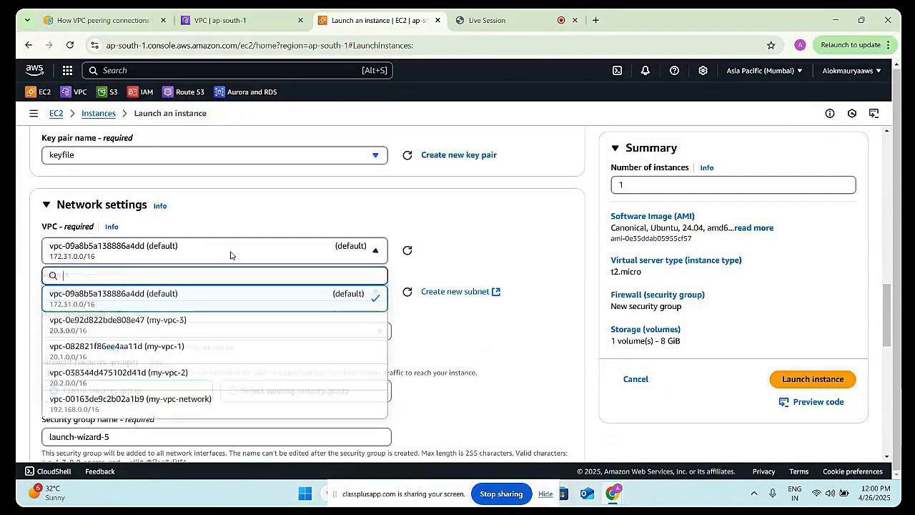
{"action": "left_click", "coordinate": [193, 357]}
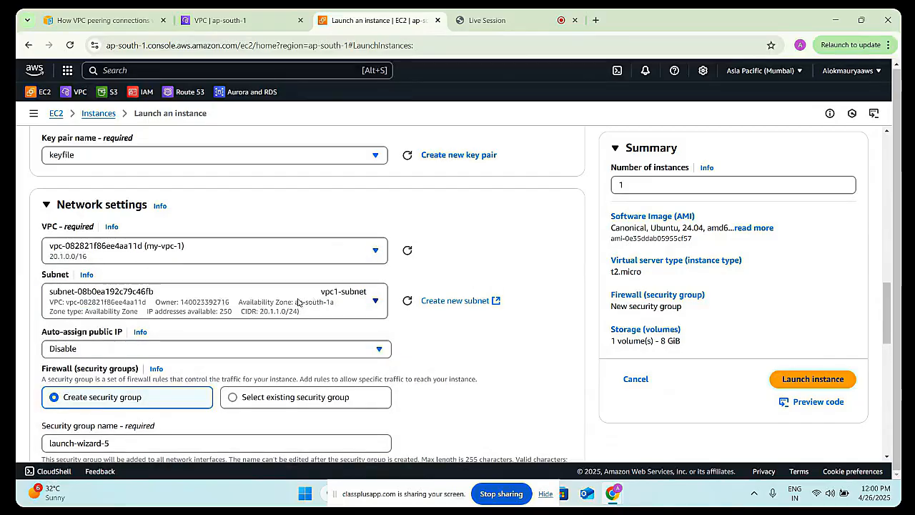
{"action": "left_click", "coordinate": [174, 349]}
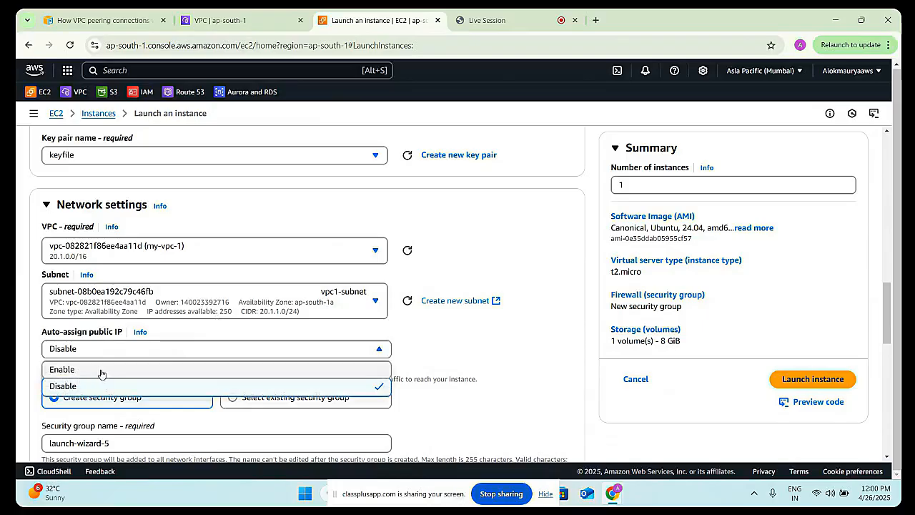
{"action": "left_click", "coordinate": [113, 369]}
- Set the inbound security group rule type to All traffic and launch the vpc1-ec2 instance
{"action": "scroll", "coordinate": [120, 360], "scroll_direction": "down", "scroll_amount": 4}
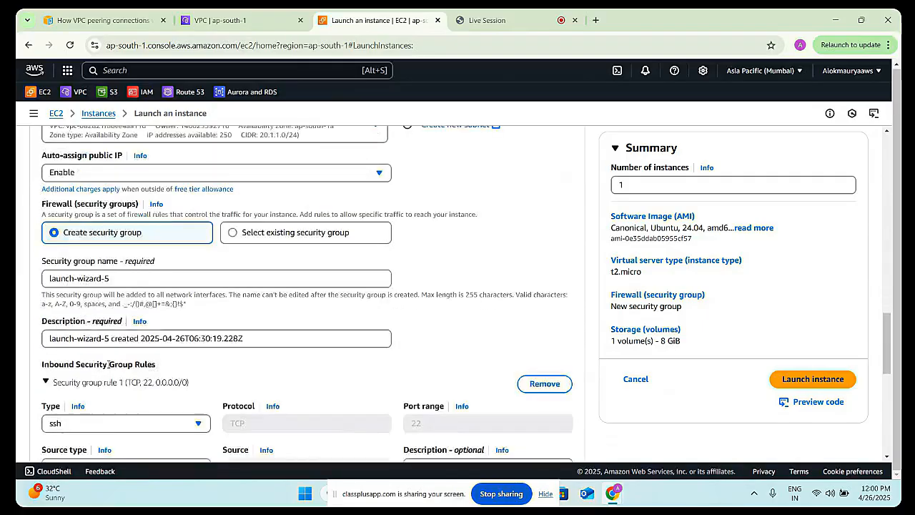
{"action": "left_click", "coordinate": [106, 311]}
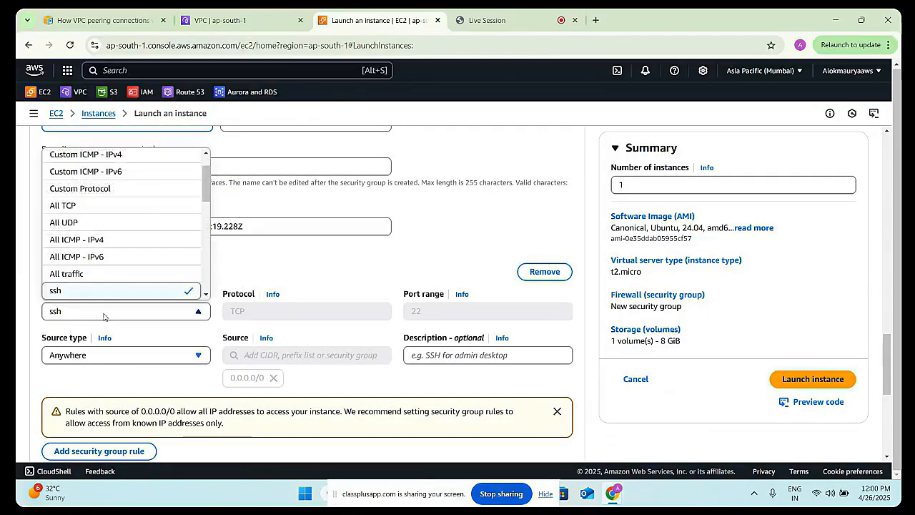
{"action": "left_click", "coordinate": [93, 272]}
{"action": "scroll", "coordinate": [189, 359], "scroll_direction": "down", "scroll_amount": 4}
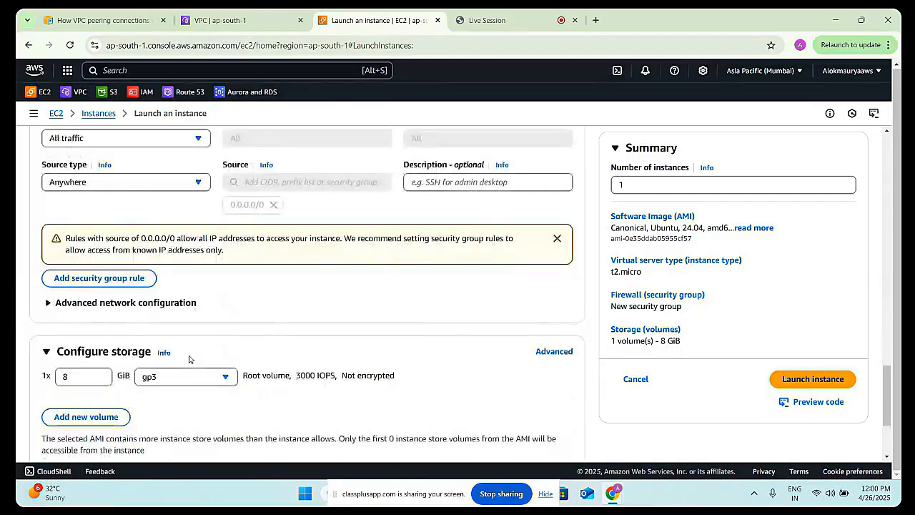
{"action": "left_click", "coordinate": [811, 379]}
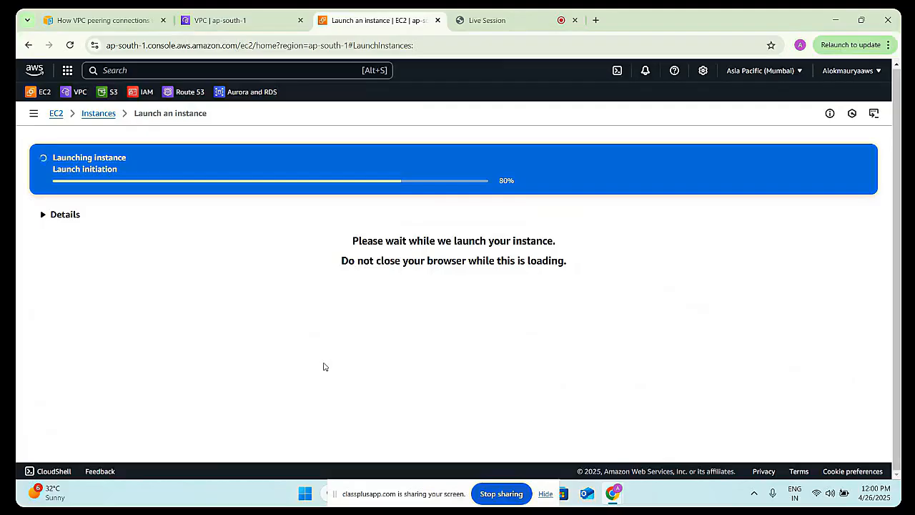
- Start another instance launch named vpc2-ec2 with the Ubuntu image and the keyfile key pair
{"action": "left_click", "coordinate": [92, 114]}
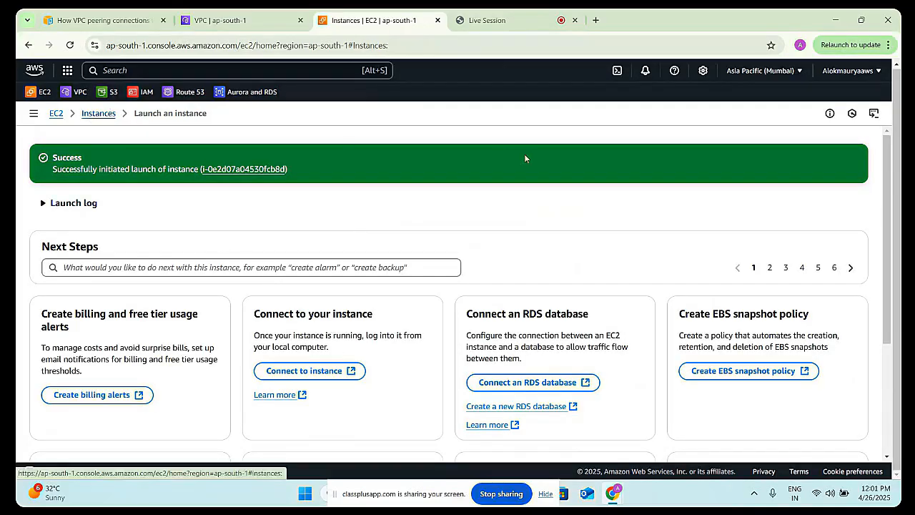
{"action": "left_click", "coordinate": [770, 160]}
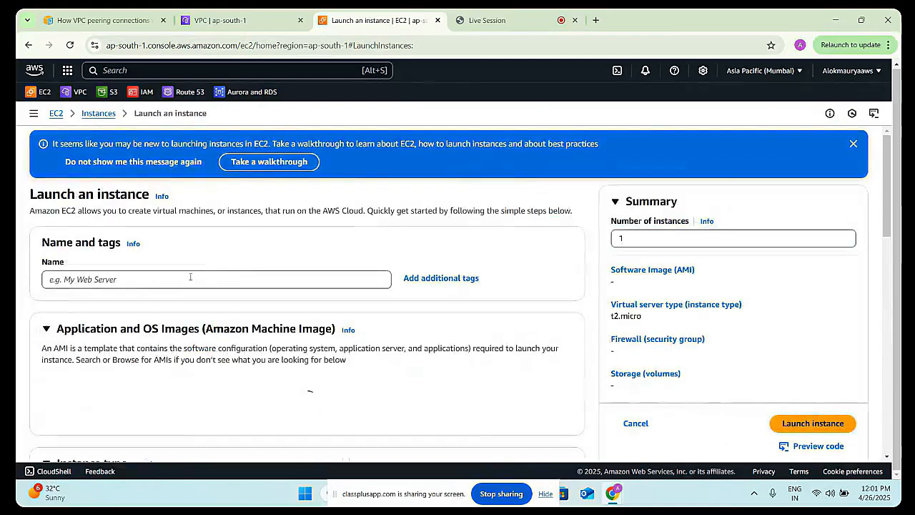
{"action": "left_click", "coordinate": [168, 272]}
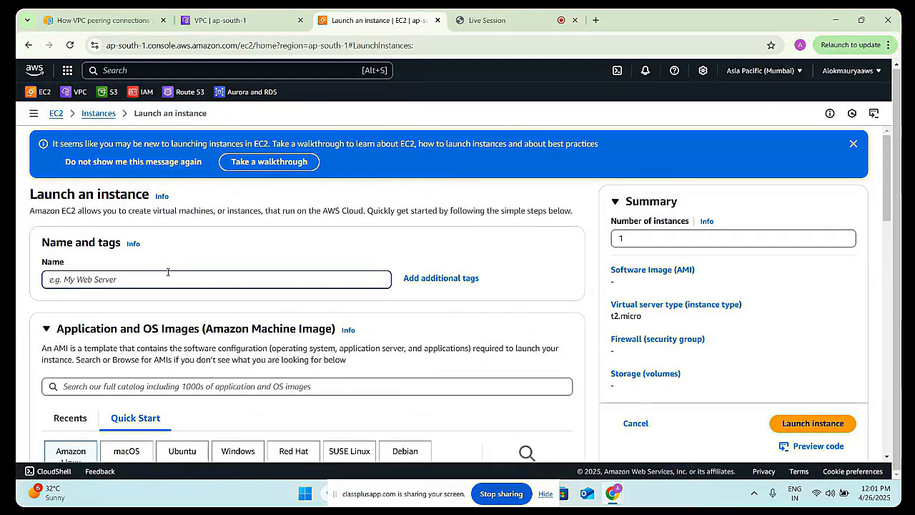
{"action": "type", "text": "vpc2-ec2"}
{"action": "scroll", "coordinate": [182, 380], "scroll_direction": "down", "scroll_amount": 1}
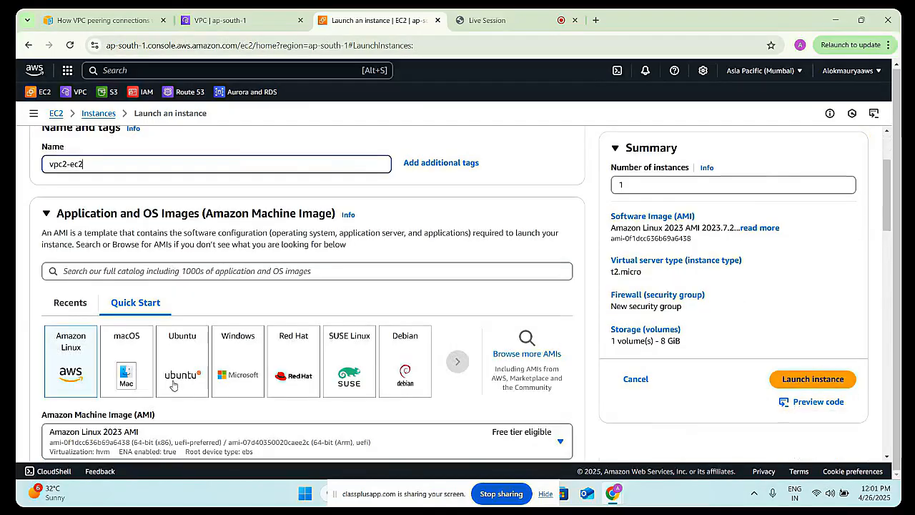
{"action": "left_click", "coordinate": [183, 378]}
{"action": "scroll", "coordinate": [194, 374], "scroll_direction": "down", "scroll_amount": 10}
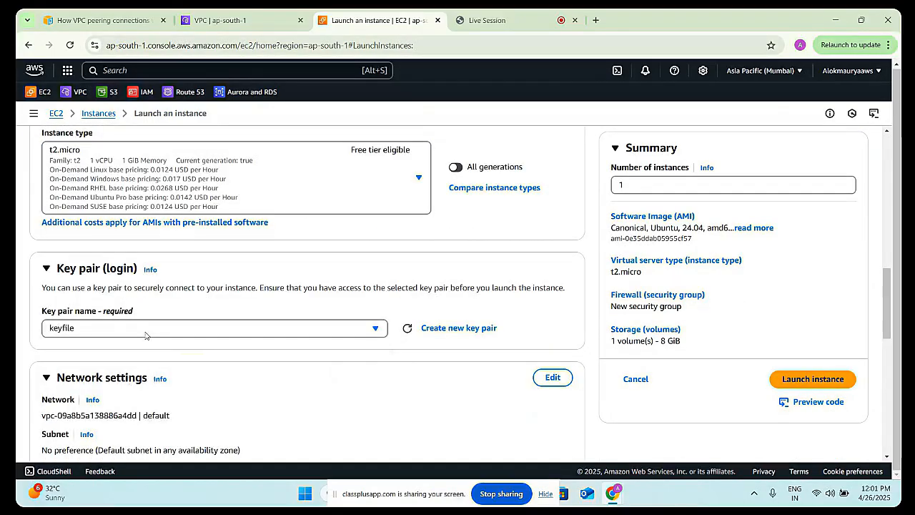
- Edit the network settings to use my-vpc-2 and enable auto-assigned public IP for vpc2-ec2
{"action": "left_click", "coordinate": [551, 261]}
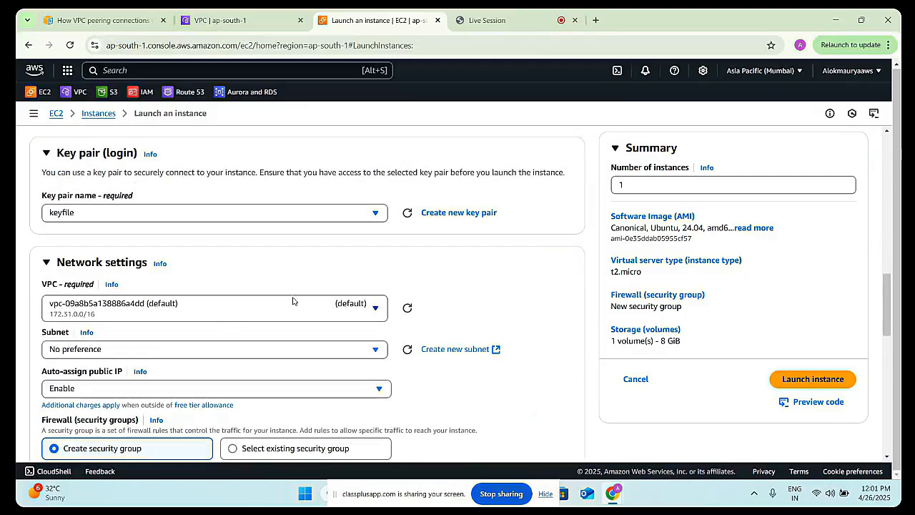
{"action": "left_click", "coordinate": [246, 314]}
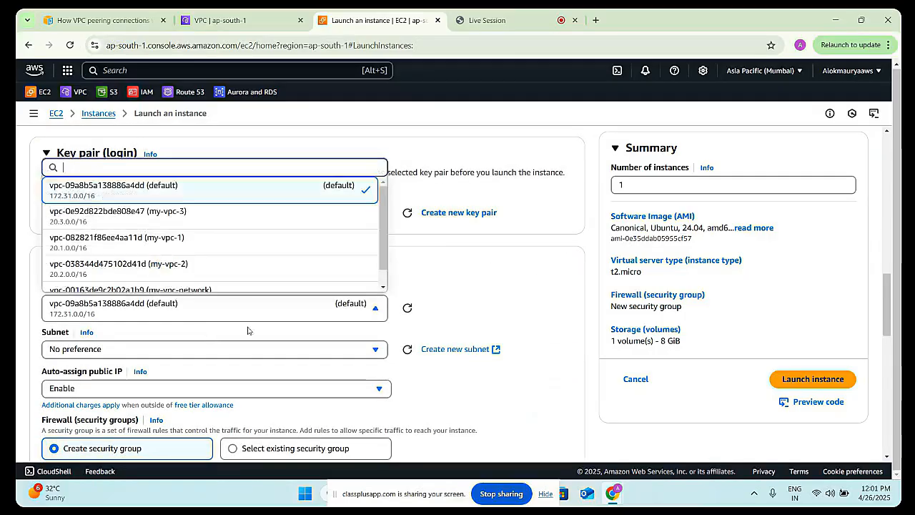
{"action": "left_click", "coordinate": [136, 266]}
{"action": "scroll", "coordinate": [174, 319], "scroll_direction": "down", "scroll_amount": 2}
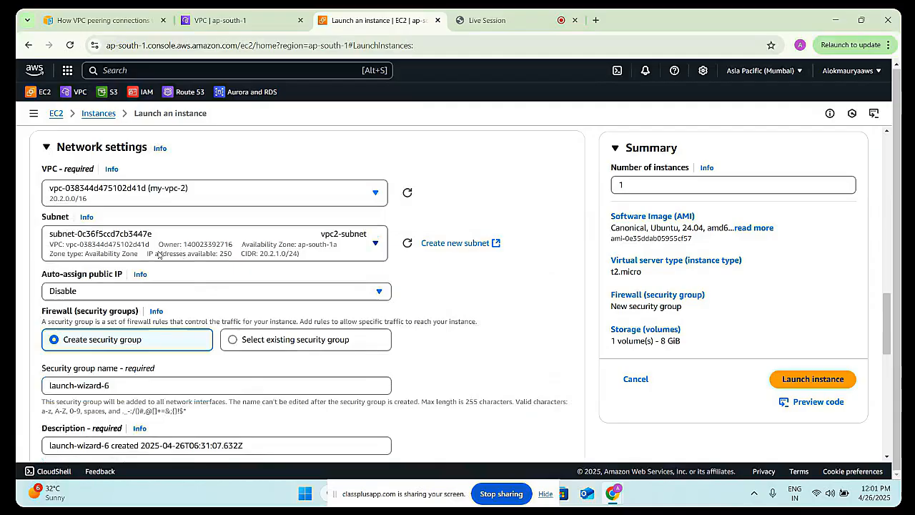
{"action": "left_click", "coordinate": [175, 291]}
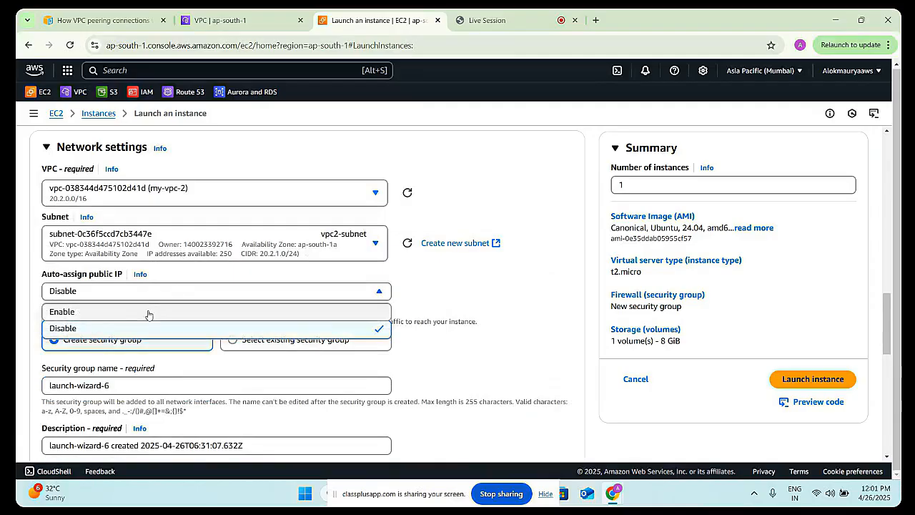
{"action": "left_click", "coordinate": [126, 310]}
- Allow All traffic in the inbound security group rule and launch the vpc2-ec2 instance
{"action": "scroll", "coordinate": [236, 322], "scroll_direction": "down", "scroll_amount": 3}
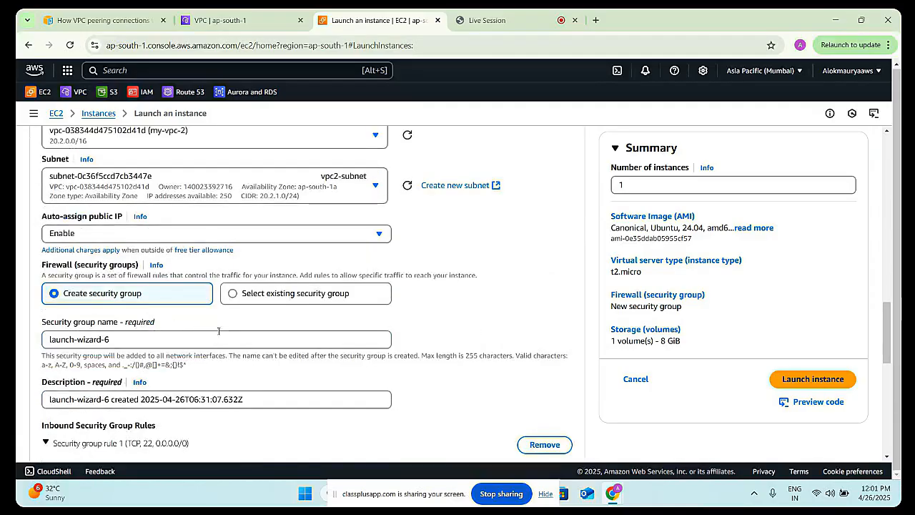
{"action": "scroll", "coordinate": [121, 363], "scroll_direction": "down", "scroll_amount": 1}
{"action": "left_click", "coordinate": [118, 311]}
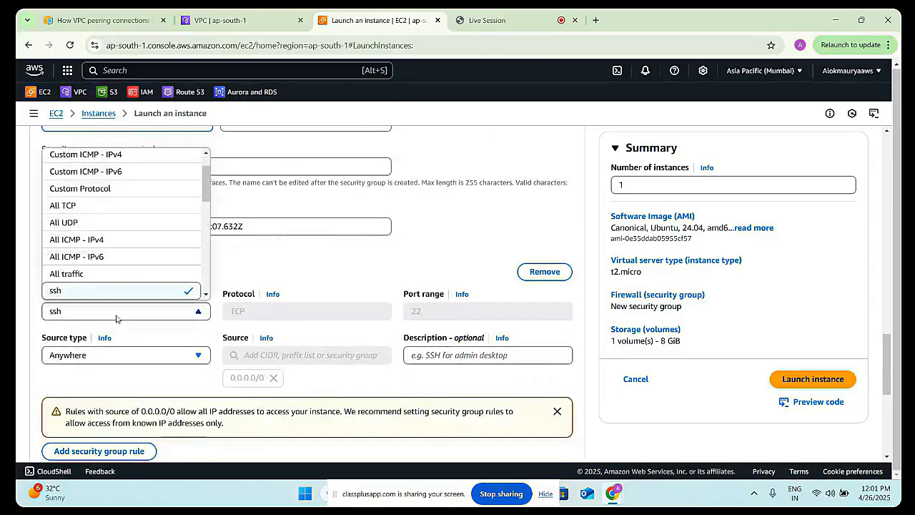
{"action": "left_click", "coordinate": [107, 274]}
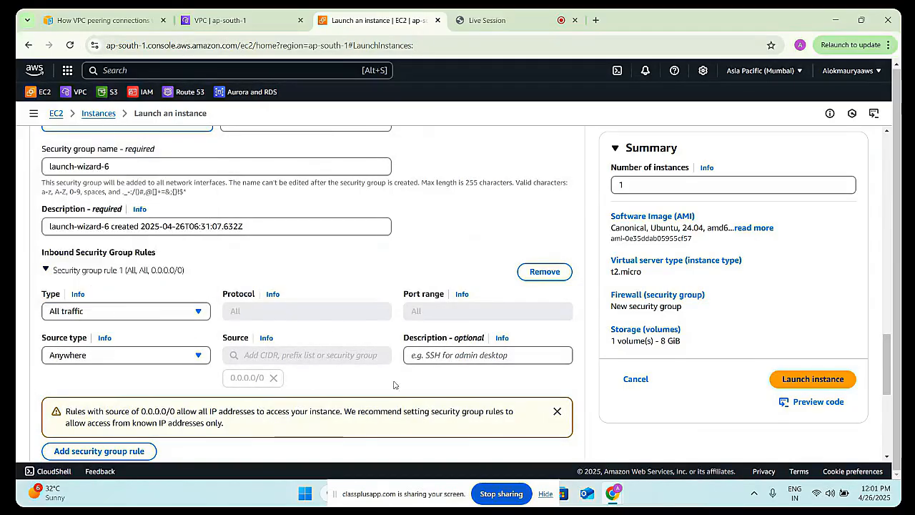
{"action": "scroll", "coordinate": [736, 381], "scroll_direction": "down", "scroll_amount": 2}
{"action": "left_click", "coordinate": [799, 381]}
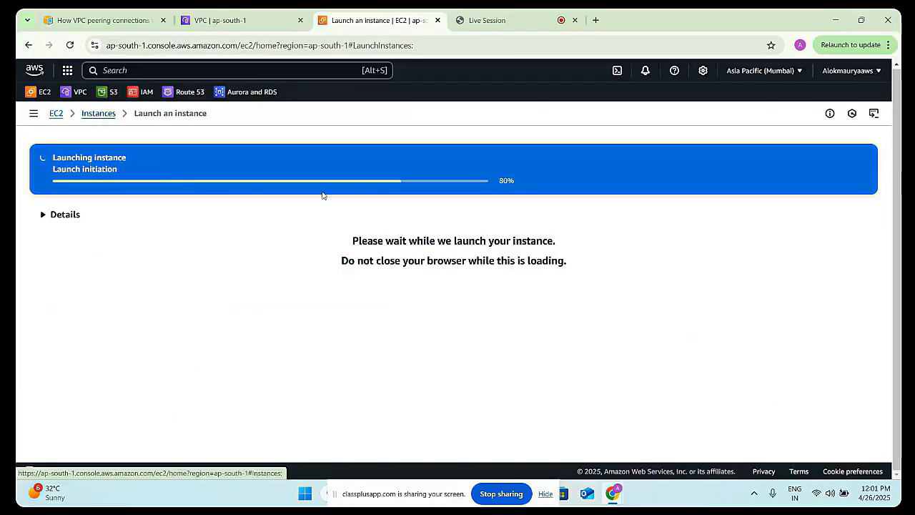
- Return to the instances list, refresh it, and deselect the terminated custom-vpc-ec2 and default-vpc-ec2 instances
{"action": "left_click", "coordinate": [95, 115]}
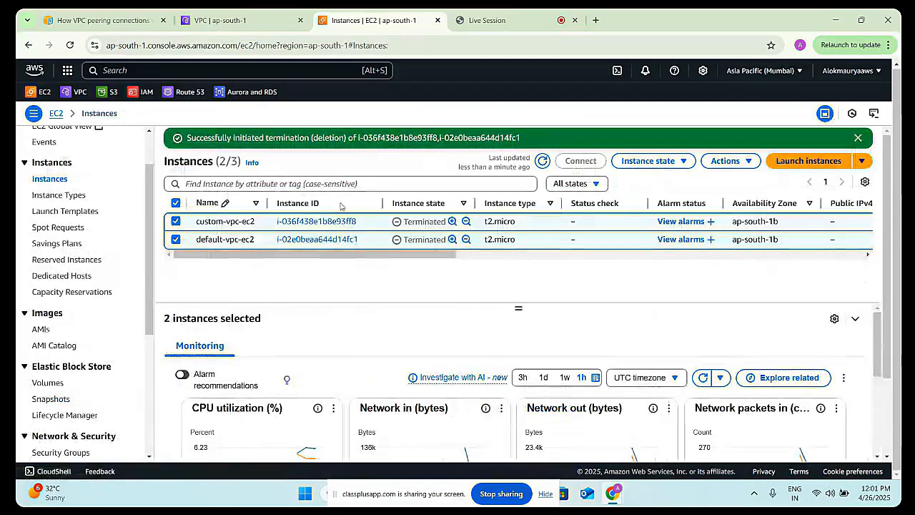
{"action": "left_click", "coordinate": [542, 162]}
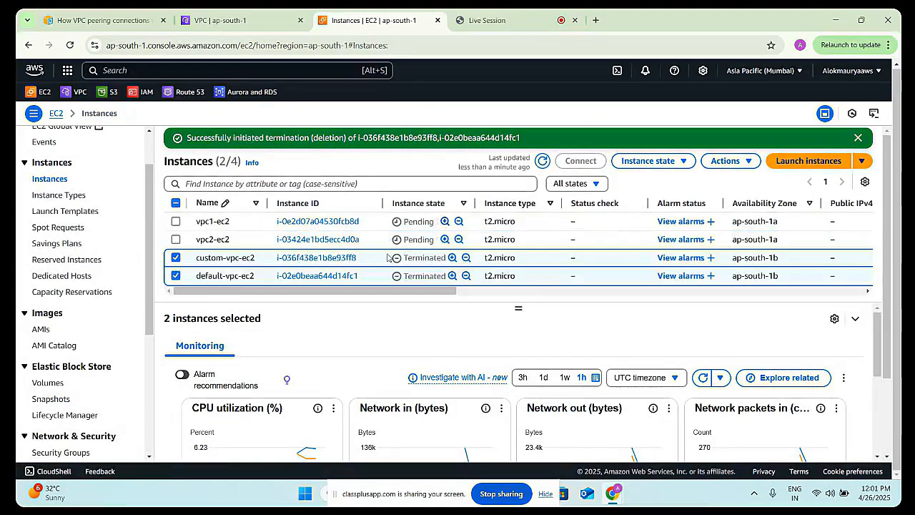
{"action": "left_click", "coordinate": [175, 275]}
{"action": "left_click", "coordinate": [176, 257]}
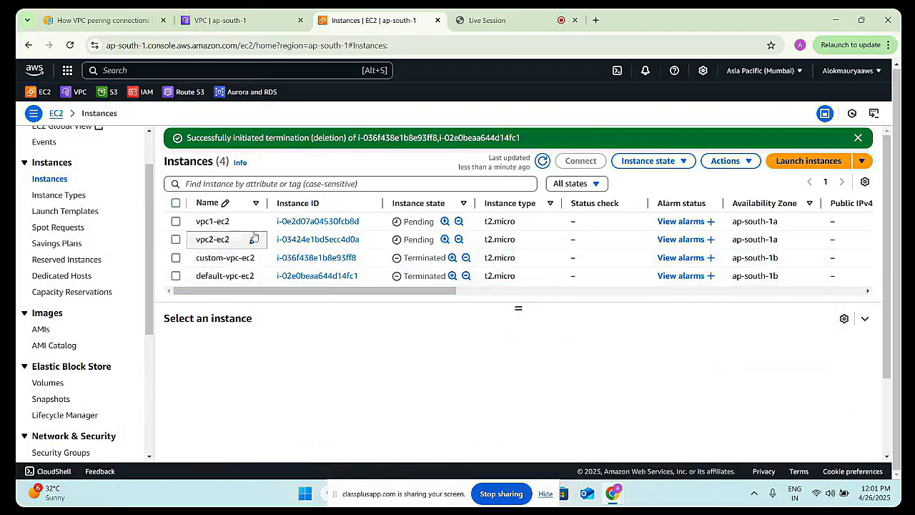
- Start a third instance launch named vpc3-ec2 with the Ubuntu image
{"action": "left_click", "coordinate": [804, 161]}
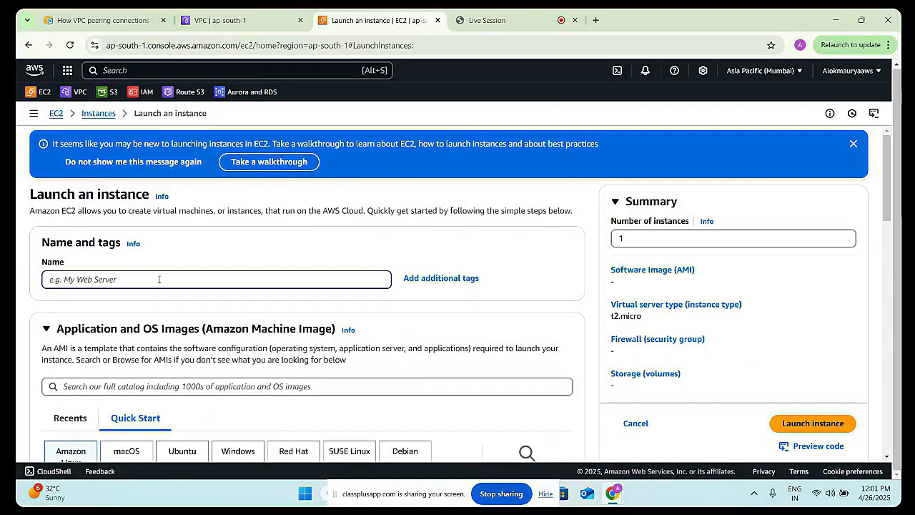
{"action": "left_click", "coordinate": [159, 278]}
{"action": "type", "text": "vpc3-ec2"}
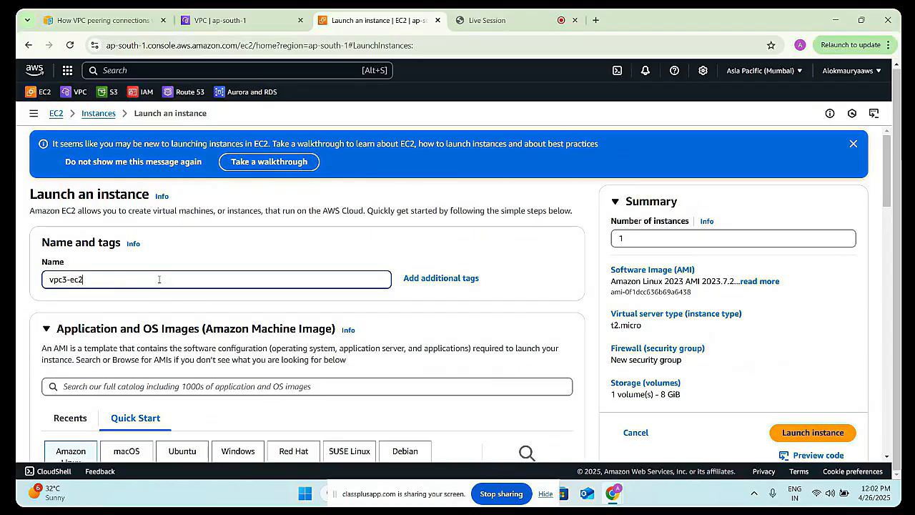
{"action": "scroll", "coordinate": [188, 373], "scroll_direction": "down", "scroll_amount": 2}
{"action": "left_click", "coordinate": [193, 370]}
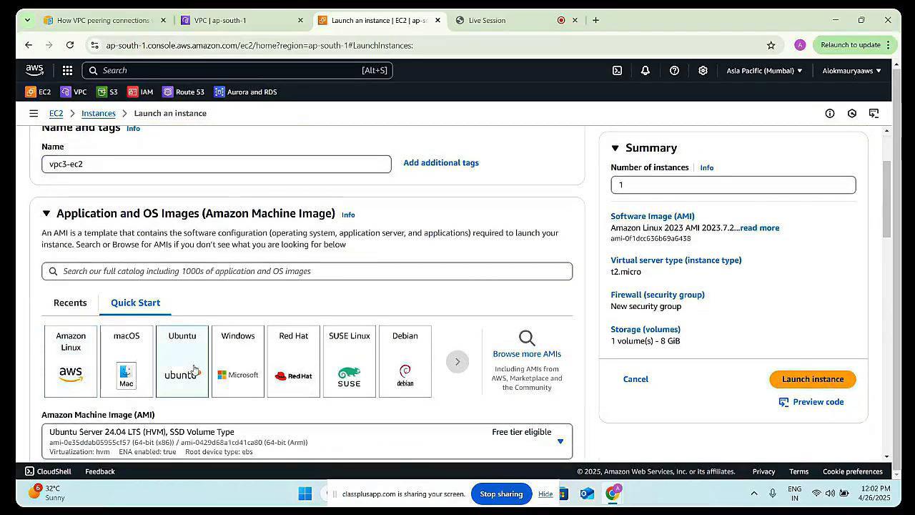
- Select keyfile as the login key pair for vpc3-ec2
{"action": "scroll", "coordinate": [193, 351], "scroll_direction": "down", "scroll_amount": 7}
{"action": "scroll", "coordinate": [193, 346], "scroll_direction": "down", "scroll_amount": 1}
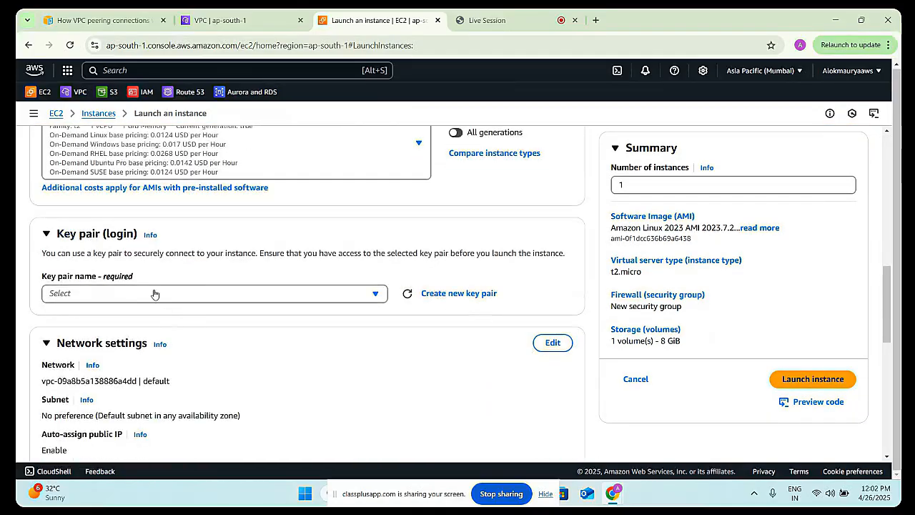
{"action": "scroll", "coordinate": [136, 295], "scroll_direction": "up", "scroll_amount": 1}
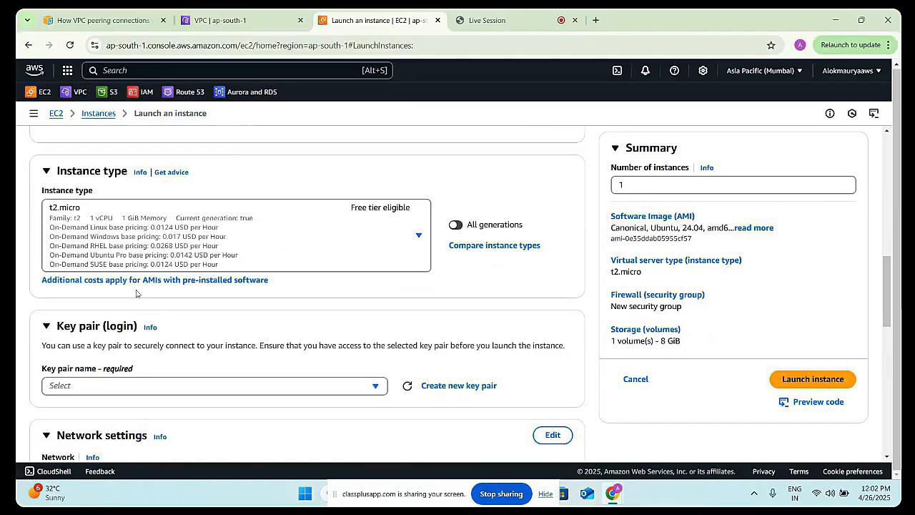
{"action": "left_click", "coordinate": [137, 386]}
{"action": "left_click", "coordinate": [122, 342]}
- Edit the network settings to use my-vpc-3 and enable auto-assigned public IP for vpc3-ec2
{"action": "scroll", "coordinate": [142, 378], "scroll_direction": "down", "scroll_amount": 1}
{"action": "scroll", "coordinate": [142, 378], "scroll_direction": "down", "scroll_amount": 3}
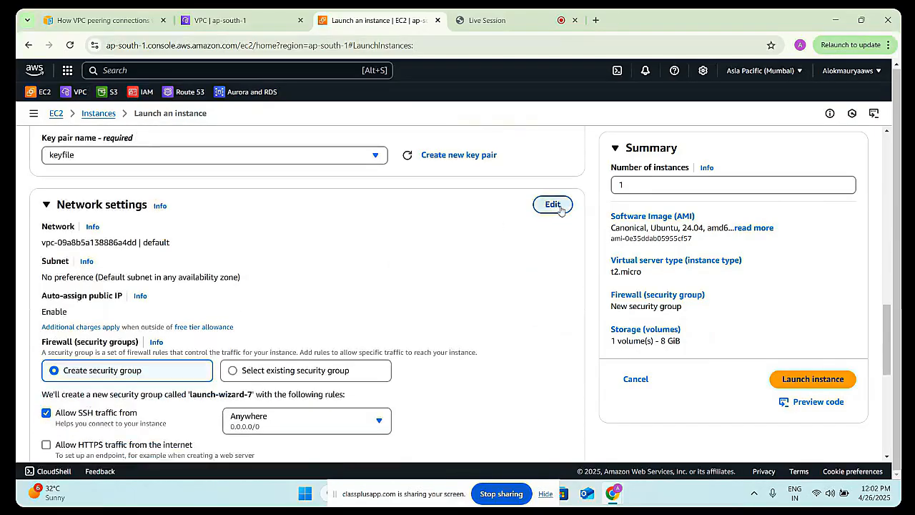
{"action": "left_click", "coordinate": [550, 204]}
{"action": "left_click", "coordinate": [185, 255]}
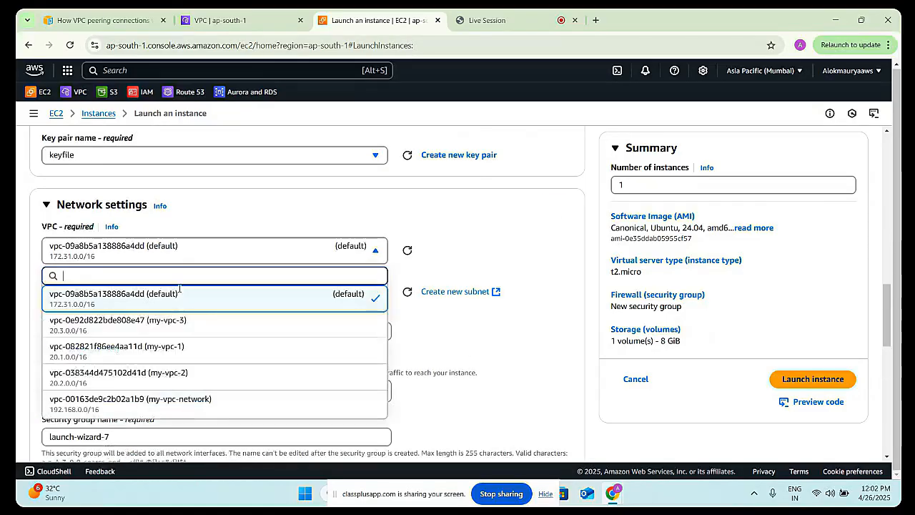
{"action": "left_click", "coordinate": [164, 331]}
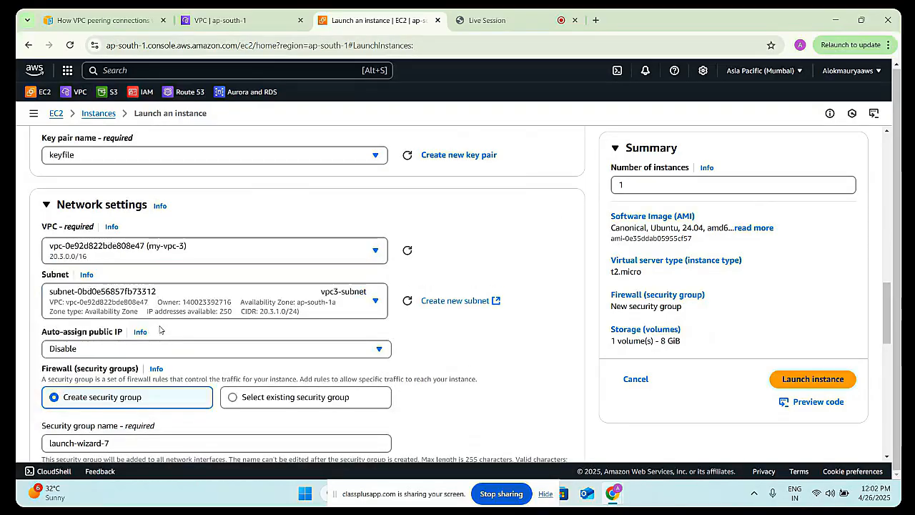
{"action": "scroll", "coordinate": [169, 292], "scroll_direction": "down", "scroll_amount": 1}
{"action": "left_click", "coordinate": [169, 291]}
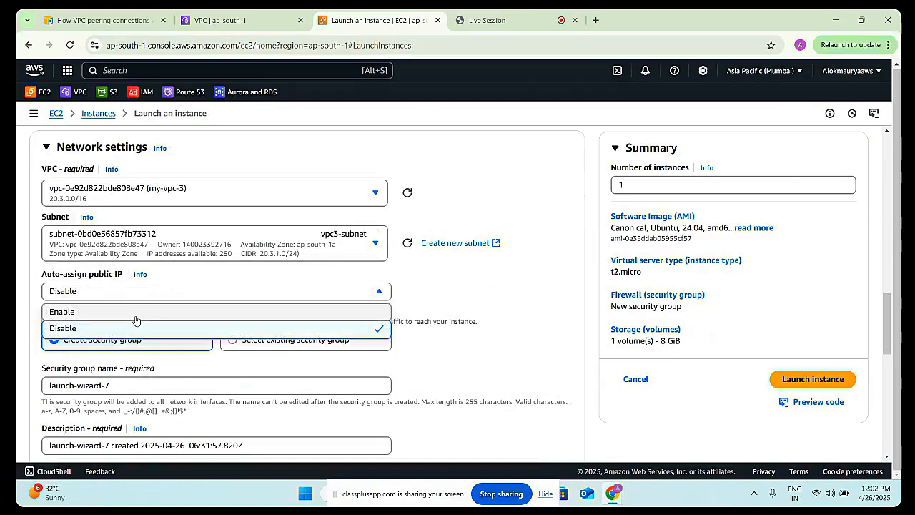
{"action": "left_click", "coordinate": [136, 316]}
{"action": "scroll", "coordinate": [153, 304], "scroll_direction": "down", "scroll_amount": 5}
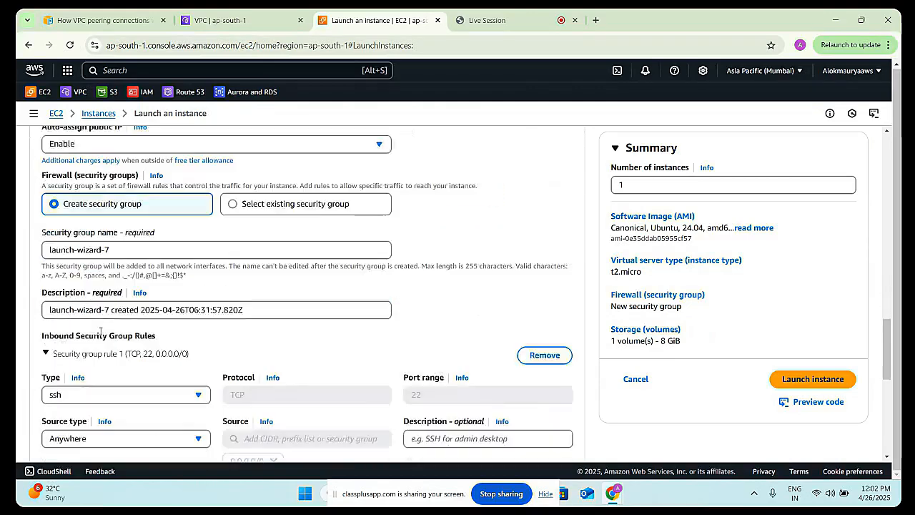
- Set the inbound security group rule type for vpc3-ec2 to All traffic and launch the instance
{"action": "left_click", "coordinate": [131, 256]}
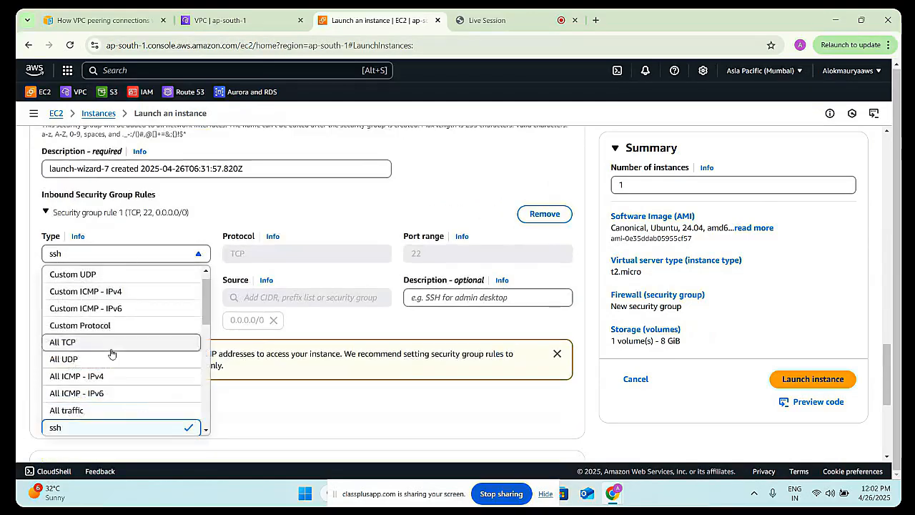
{"action": "left_click", "coordinate": [93, 395]}
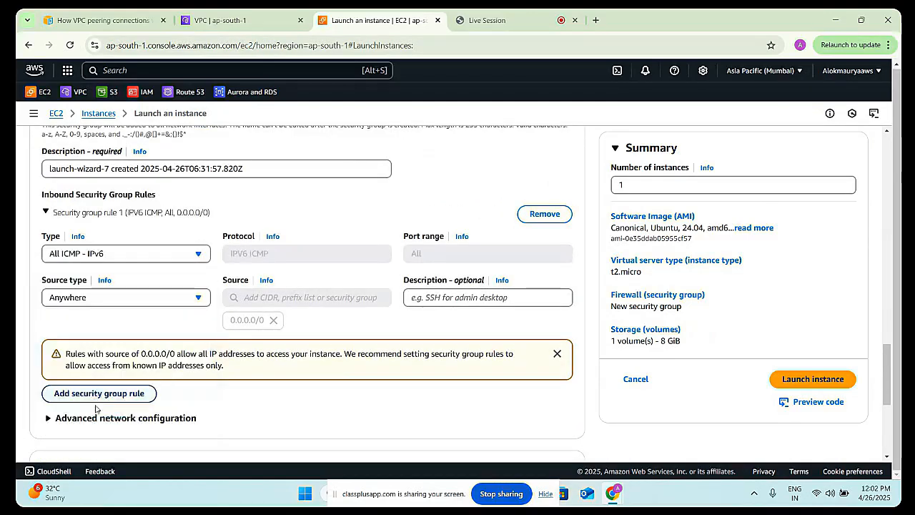
{"action": "left_click", "coordinate": [103, 254]}
{"action": "left_click", "coordinate": [81, 426]}
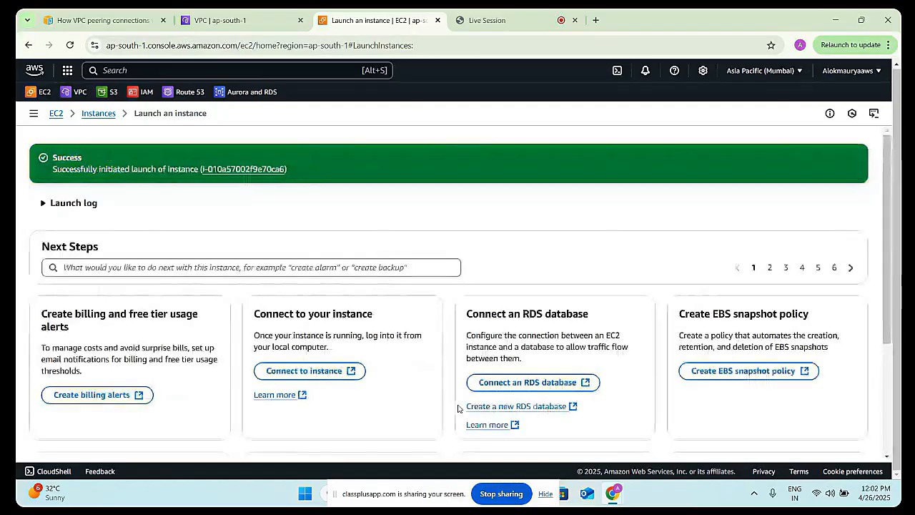
- Return to the instances list and start a new instance launch named custom-ec2 with the Ubuntu image
{"action": "left_click", "coordinate": [99, 116]}
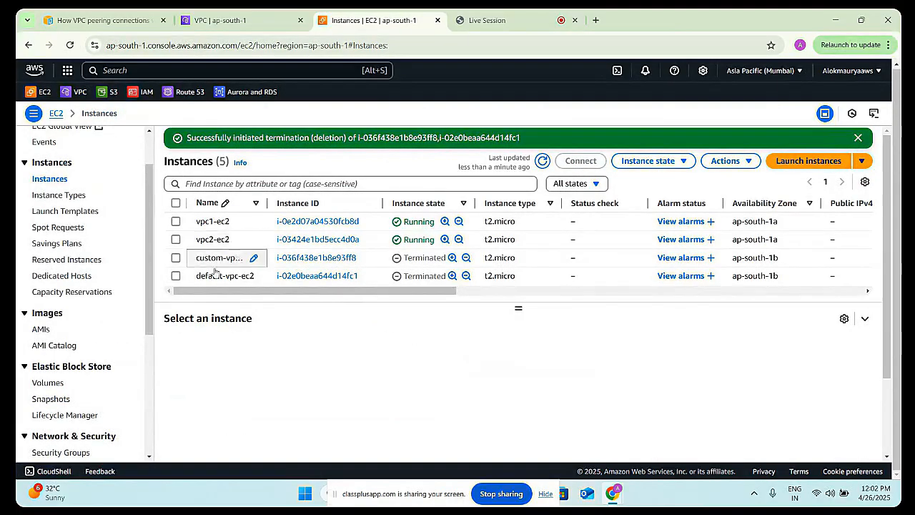
{"action": "left_click", "coordinate": [810, 161]}
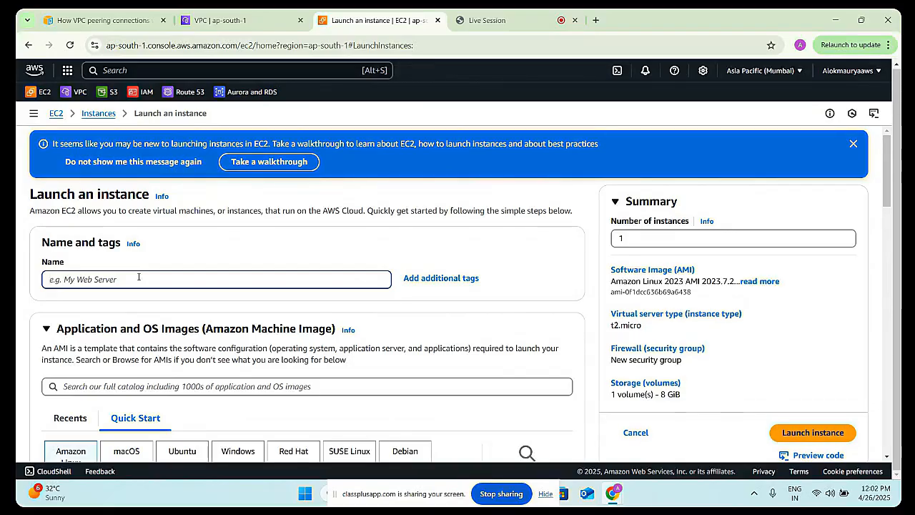
{"action": "type", "text": "custom-ec2"}
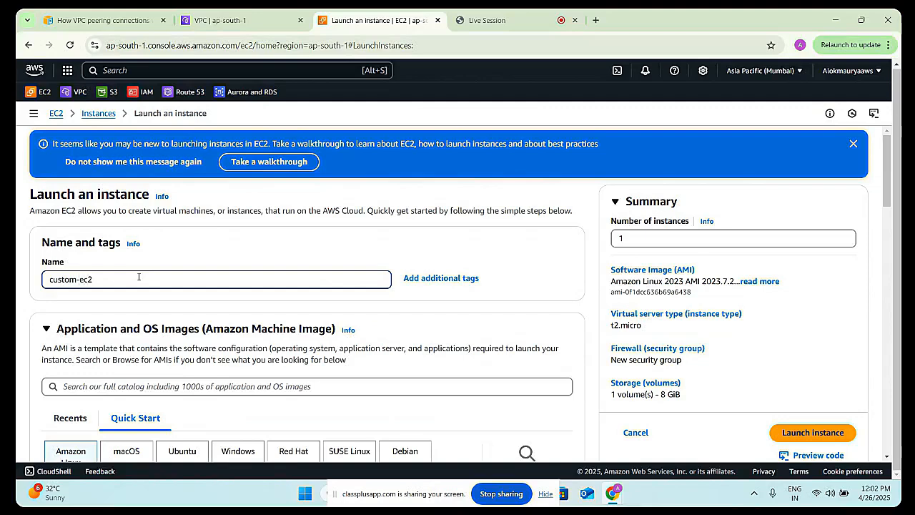
{"action": "scroll", "coordinate": [198, 377], "scroll_direction": "down", "scroll_amount": 2}
{"action": "left_click", "coordinate": [197, 377]}
- Select keyfile as the login key pair for custom-ec2
{"action": "scroll", "coordinate": [214, 363], "scroll_direction": "down", "scroll_amount": 3}
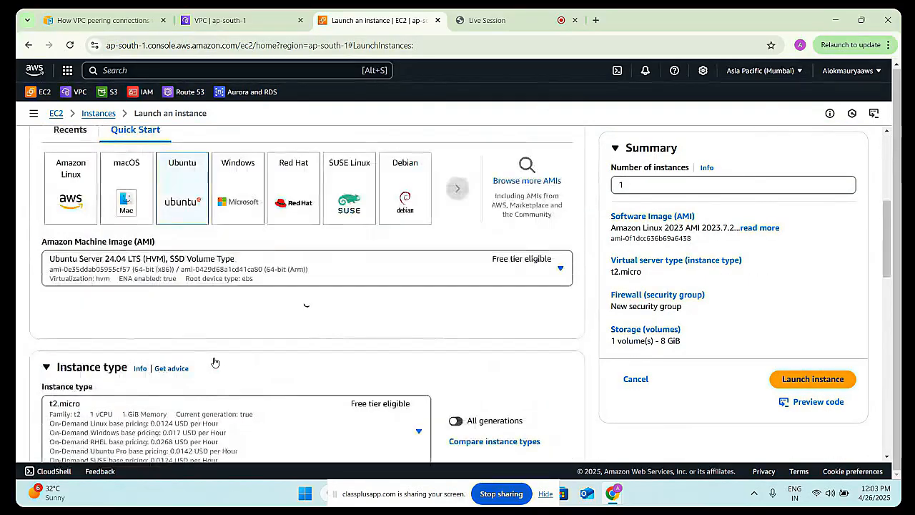
{"action": "scroll", "coordinate": [214, 363], "scroll_direction": "down", "scroll_amount": 3}
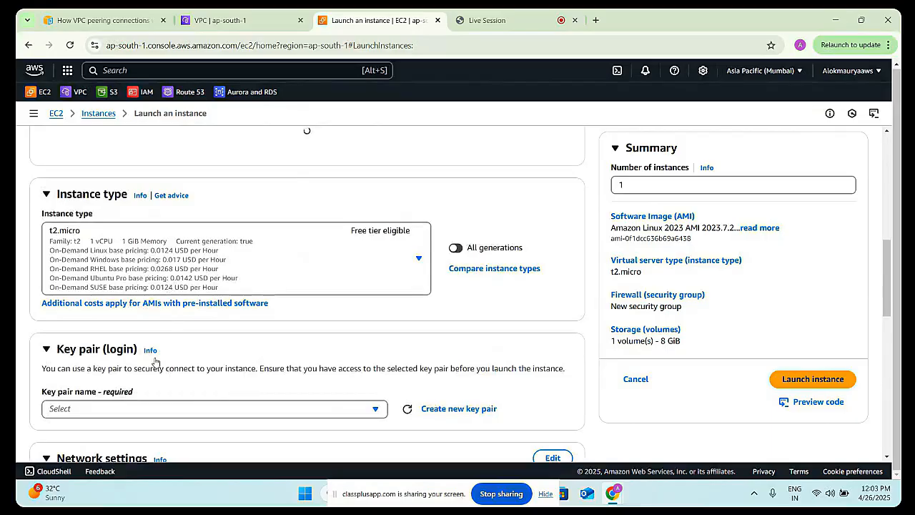
{"action": "scroll", "coordinate": [156, 361], "scroll_direction": "down", "scroll_amount": 1}
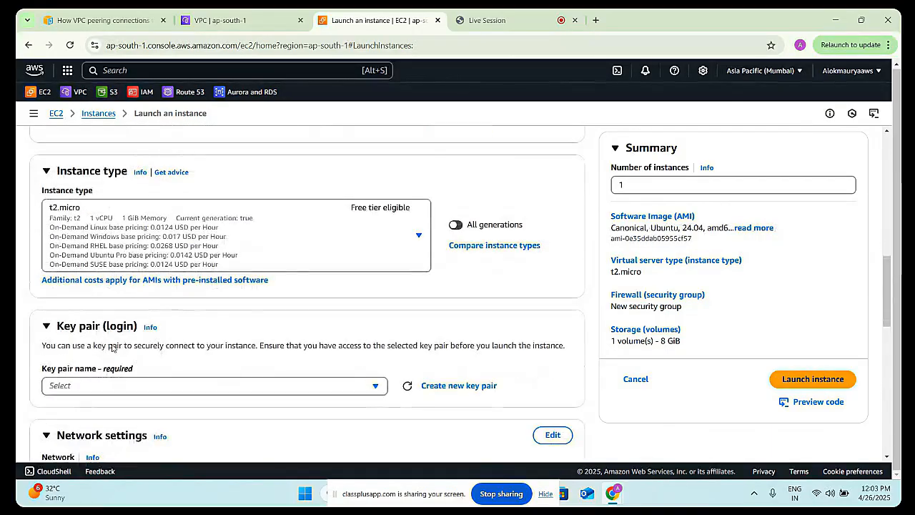
{"action": "left_click", "coordinate": [113, 386]}
{"action": "left_click", "coordinate": [111, 333]}
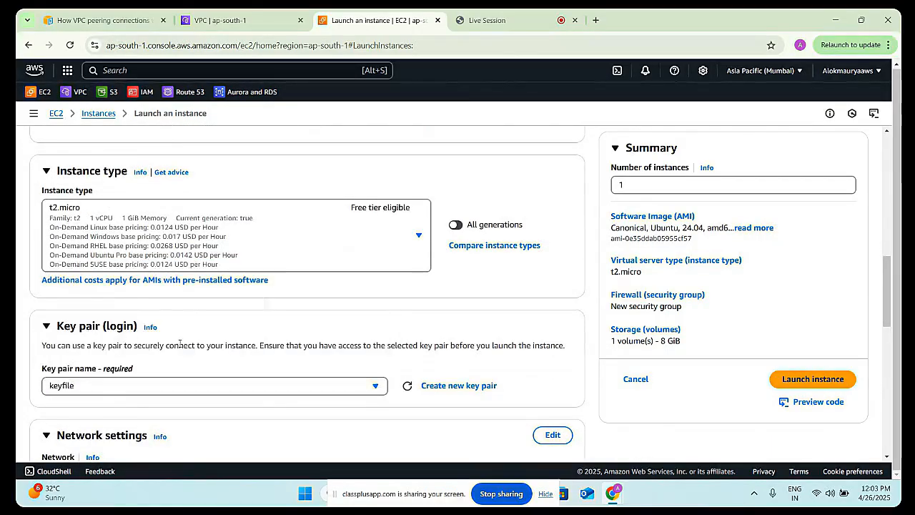
- Edit the network settings of custom-ec2 to use my-vpc-network and enable auto-assigned public IP
{"action": "scroll", "coordinate": [170, 335], "scroll_direction": "down", "scroll_amount": 3}
{"action": "left_click", "coordinate": [551, 262]}
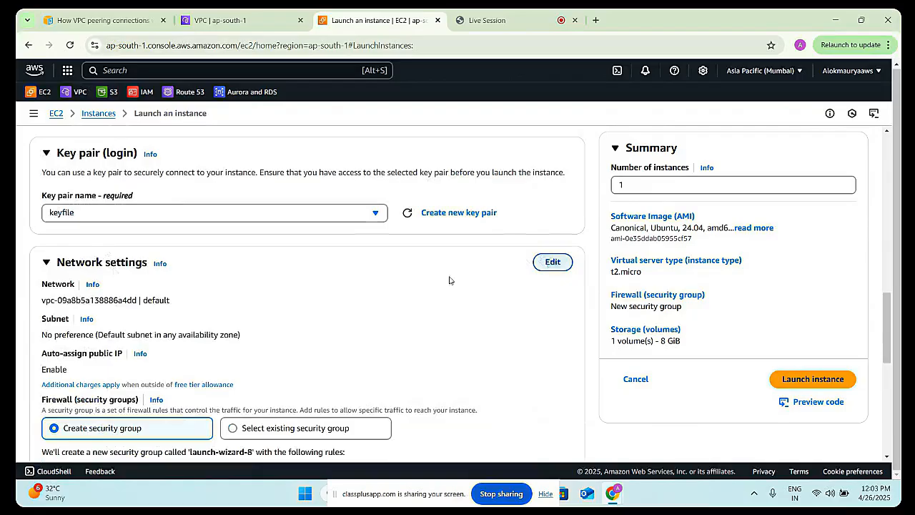
{"action": "left_click", "coordinate": [160, 309]}
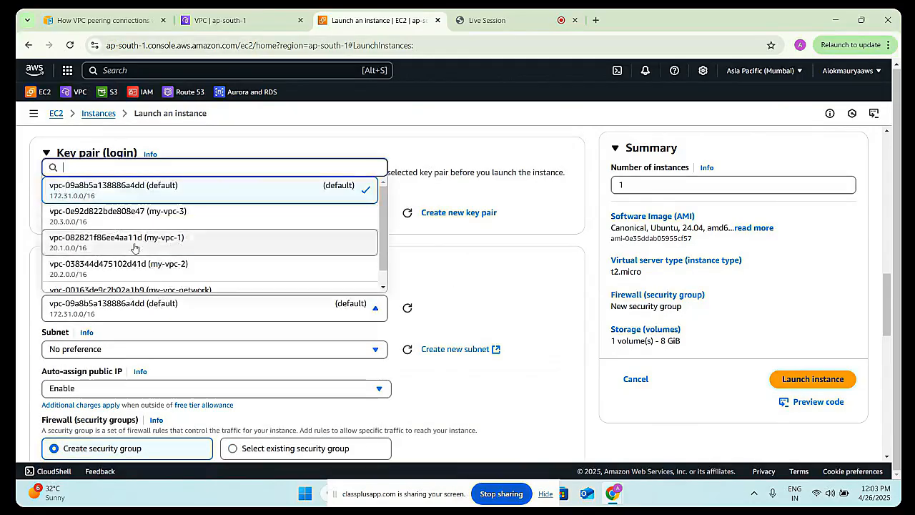
{"action": "scroll", "coordinate": [150, 267], "scroll_direction": "down", "scroll_amount": 1}
{"action": "left_click", "coordinate": [150, 274]}
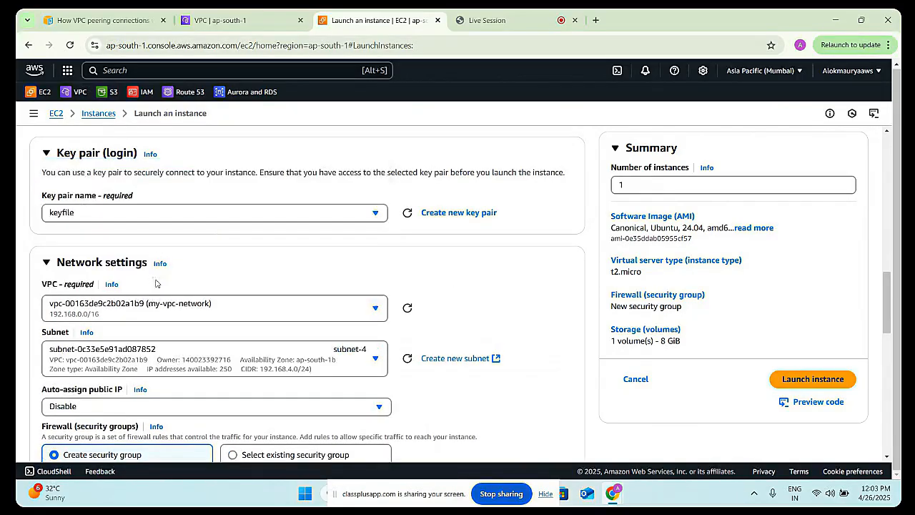
{"action": "scroll", "coordinate": [204, 283], "scroll_direction": "down", "scroll_amount": 2}
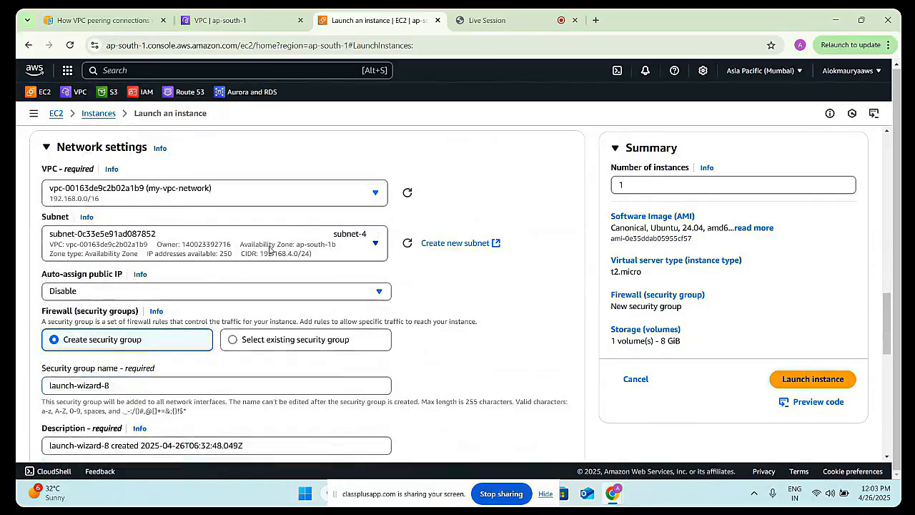
{"action": "left_click", "coordinate": [178, 290]}
{"action": "left_click", "coordinate": [148, 313]}
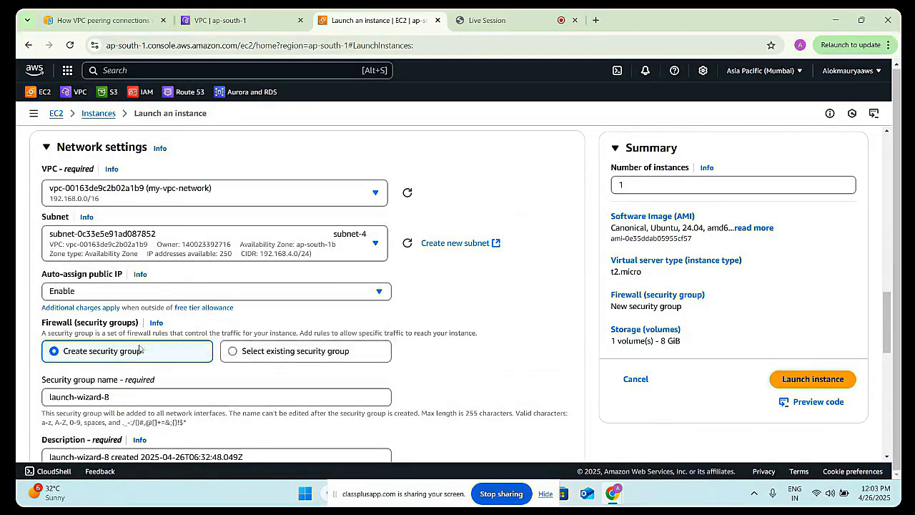
- Set the inbound security group rule type for custom-ec2 to All traffic and launch the instance
{"action": "scroll", "coordinate": [140, 349], "scroll_direction": "down", "scroll_amount": 5}
{"action": "left_click", "coordinate": [136, 317]}
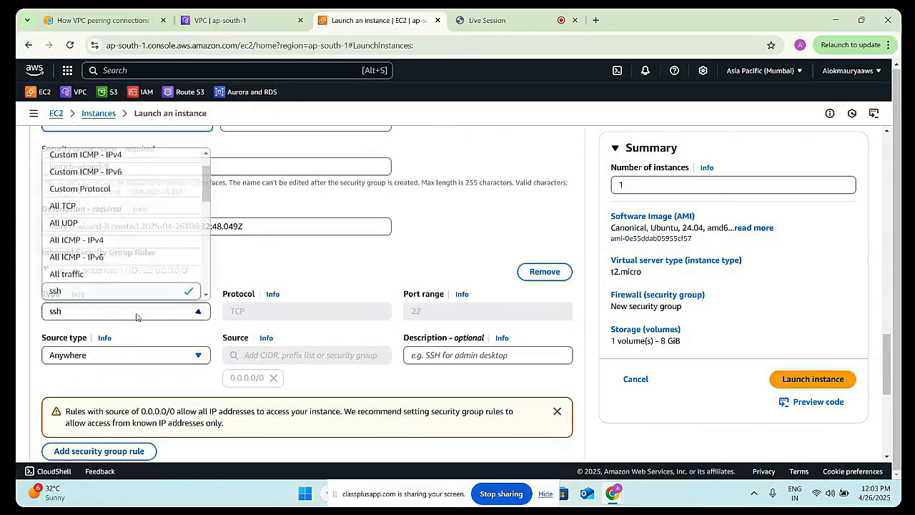
{"action": "left_click", "coordinate": [131, 273]}
{"action": "scroll", "coordinate": [128, 377], "scroll_direction": "down", "scroll_amount": 5}
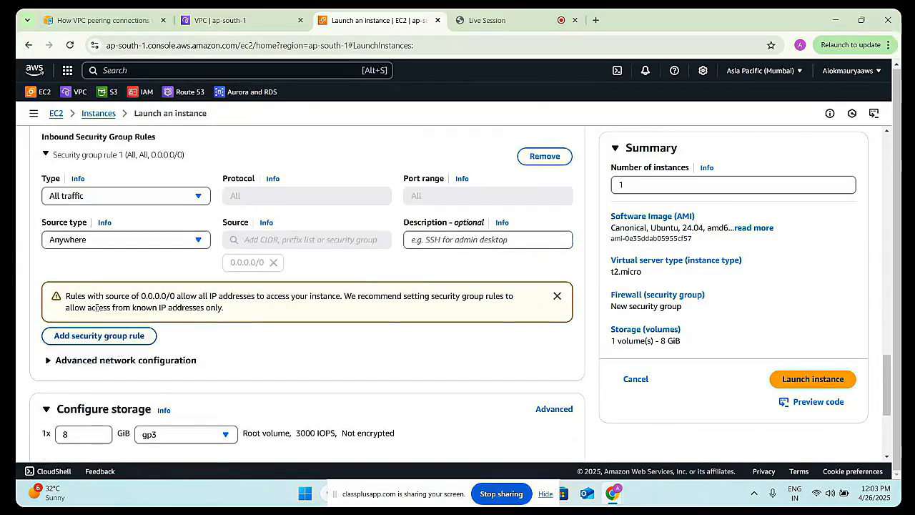
{"action": "left_click", "coordinate": [789, 381]}
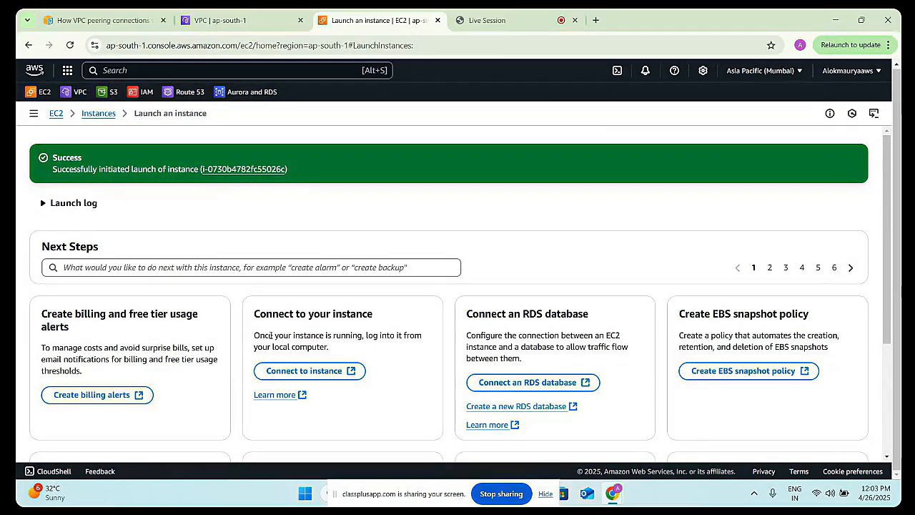
- Return to the refreshed instances list and review the public IPv4 addresses and security groups of the instances
{"action": "left_click", "coordinate": [107, 116]}
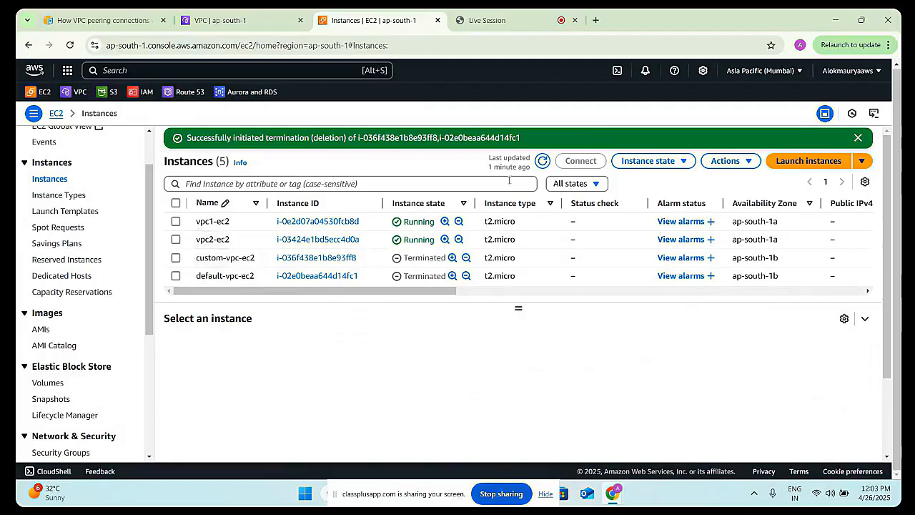
{"action": "left_click", "coordinate": [542, 163]}
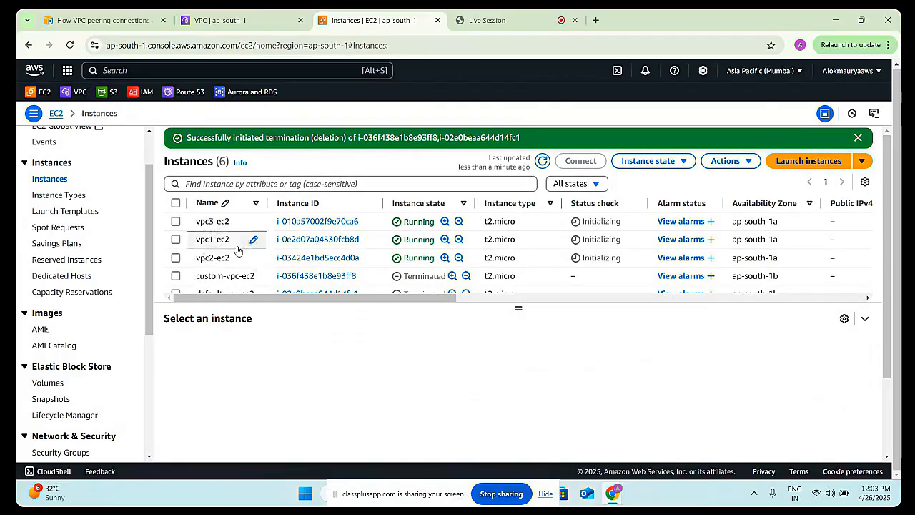
{"action": "left_click", "coordinate": [521, 298]}
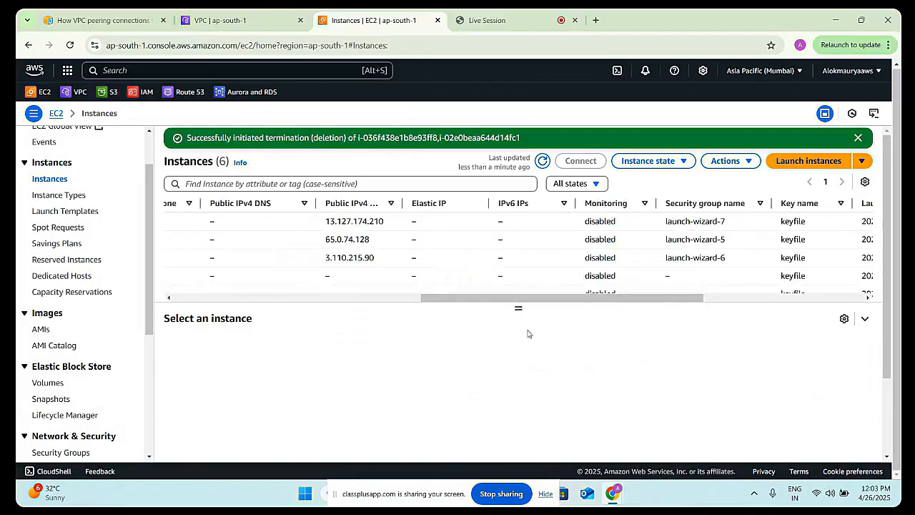
{"action": "left_click_drag", "start_coordinate": [533, 298], "coordinate": [284, 301]}
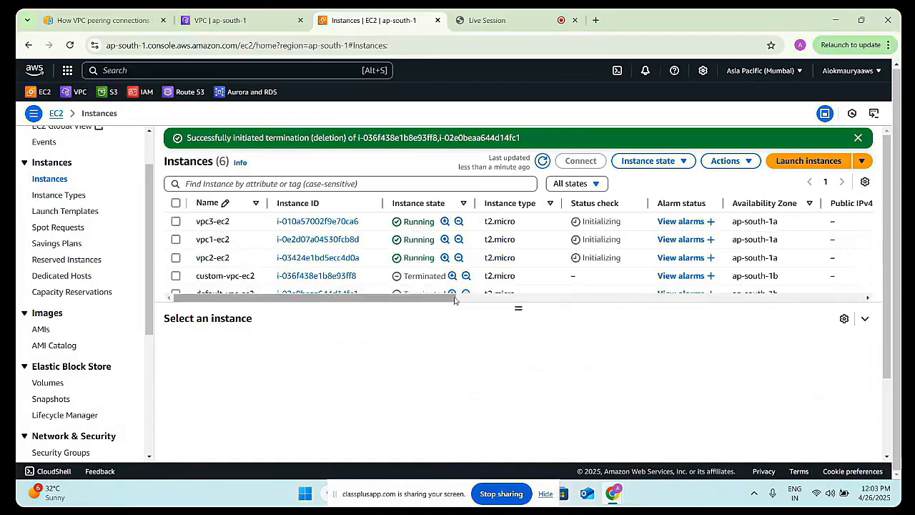
{"action": "left_click", "coordinate": [512, 301]}
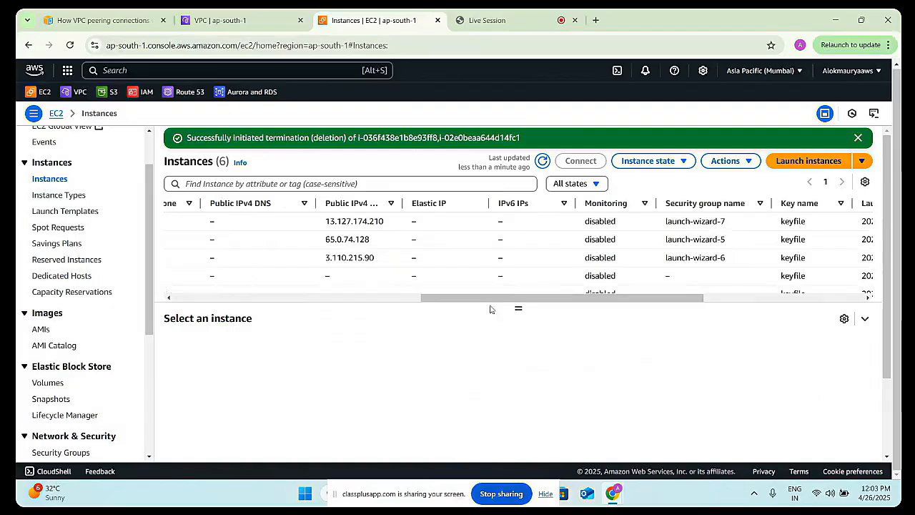
{"action": "left_click_drag", "start_coordinate": [484, 295], "coordinate": [332, 300]}
{"action": "left_click_drag", "start_coordinate": [493, 300], "coordinate": [408, 295]}
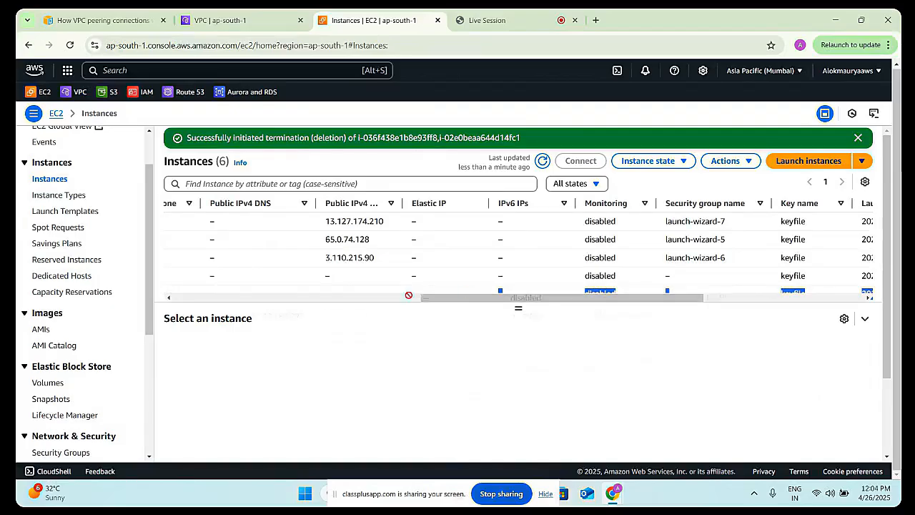
{"action": "left_click_drag", "start_coordinate": [422, 300], "coordinate": [187, 293]}
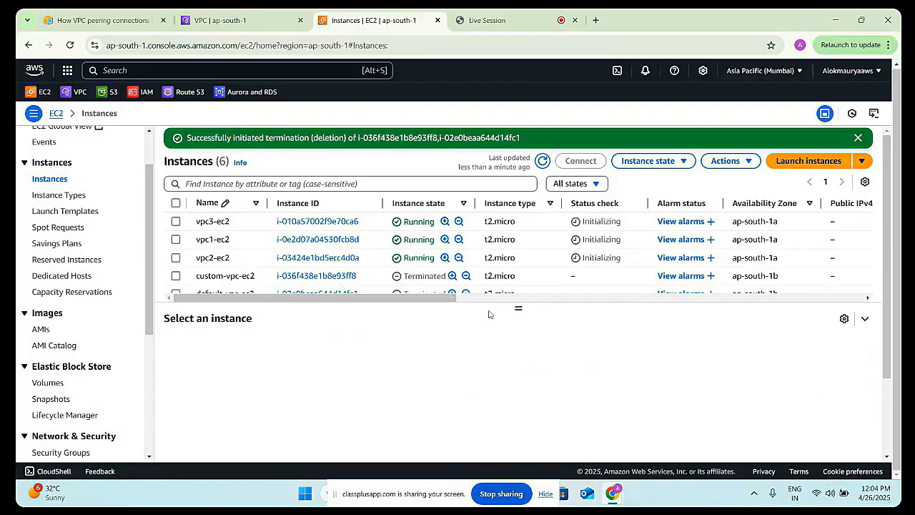
- Enlarge the instances list to show every row and sort it by instance state
{"action": "left_click_drag", "start_coordinate": [517, 308], "coordinate": [513, 344]}
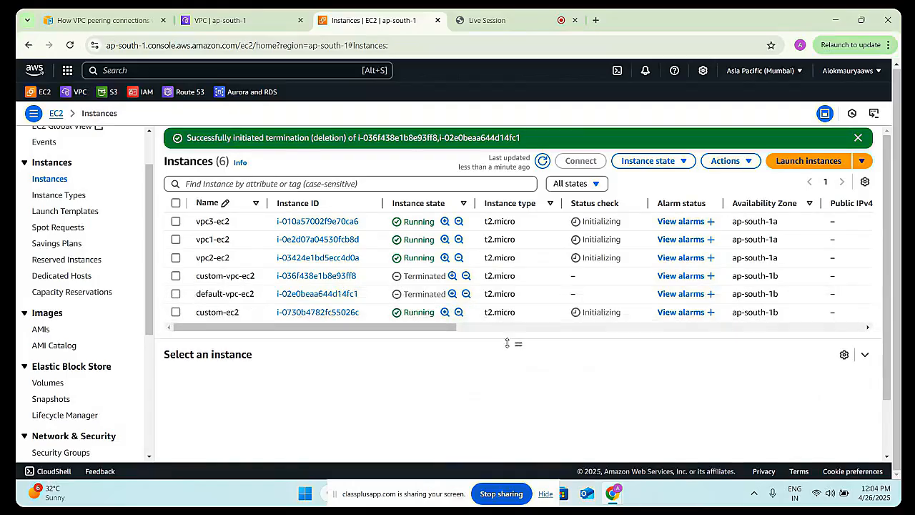
{"action": "left_click", "coordinate": [409, 204]}
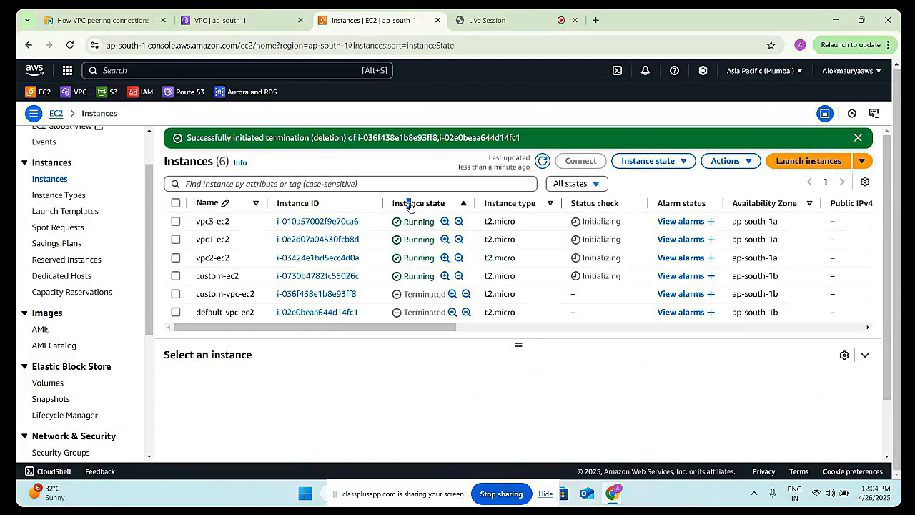
{"action": "left_click", "coordinate": [334, 368]}
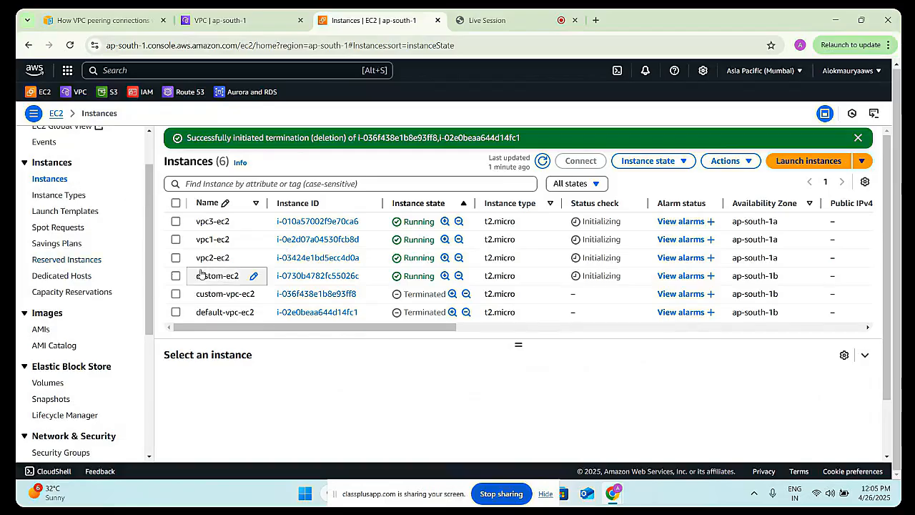
- Select the custom-ec2 instance, open its connection page, and copy the example SSH client command
{"action": "left_click", "coordinate": [177, 277]}
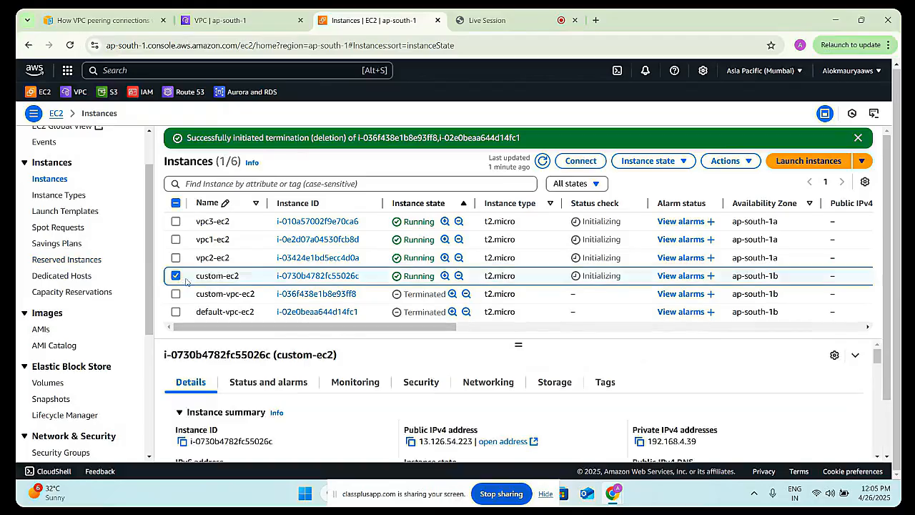
{"action": "scroll", "coordinate": [299, 374], "scroll_direction": "down", "scroll_amount": 2}
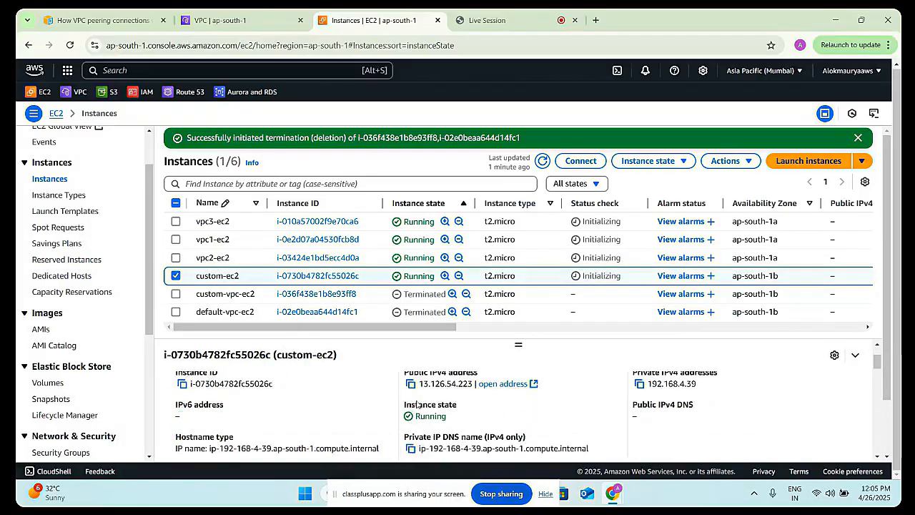
{"action": "scroll", "coordinate": [405, 401], "scroll_direction": "up", "scroll_amount": 2}
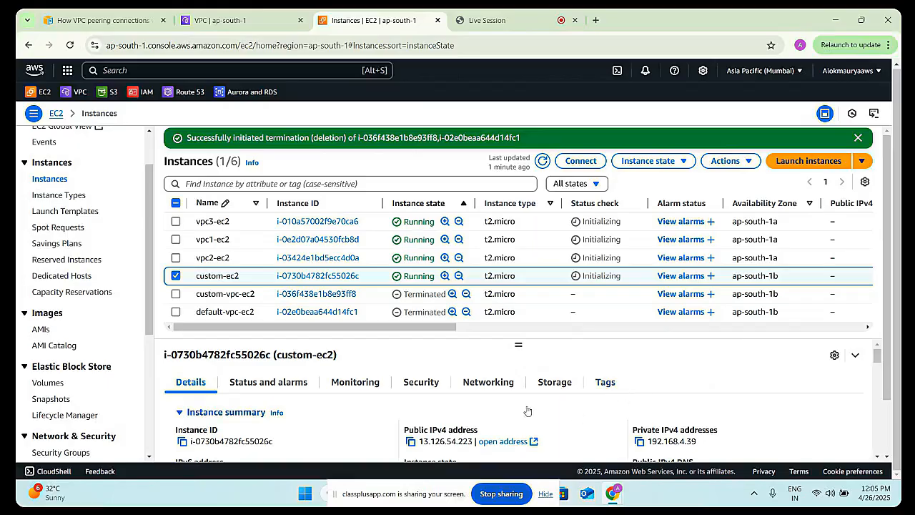
{"action": "scroll", "coordinate": [410, 391], "scroll_direction": "down", "scroll_amount": 2}
{"action": "scroll", "coordinate": [411, 391], "scroll_direction": "up", "scroll_amount": 2}
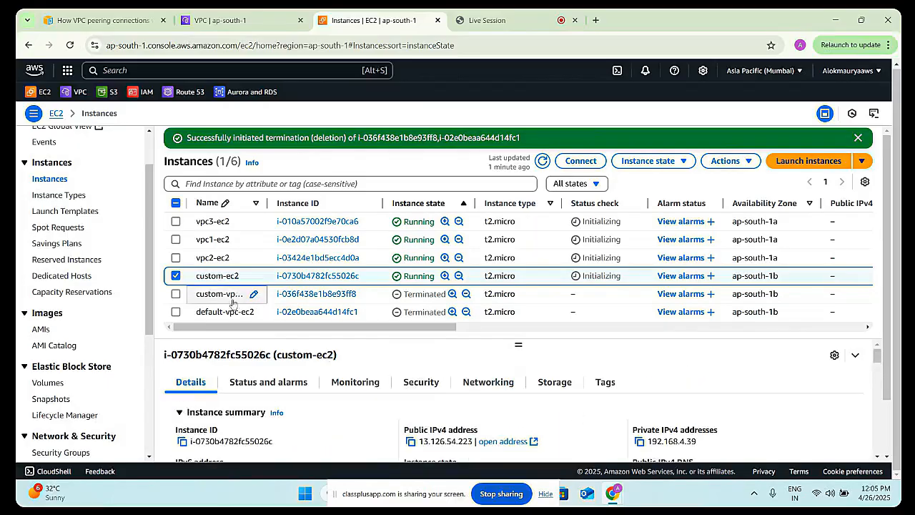
{"action": "left_click", "coordinate": [574, 166]}
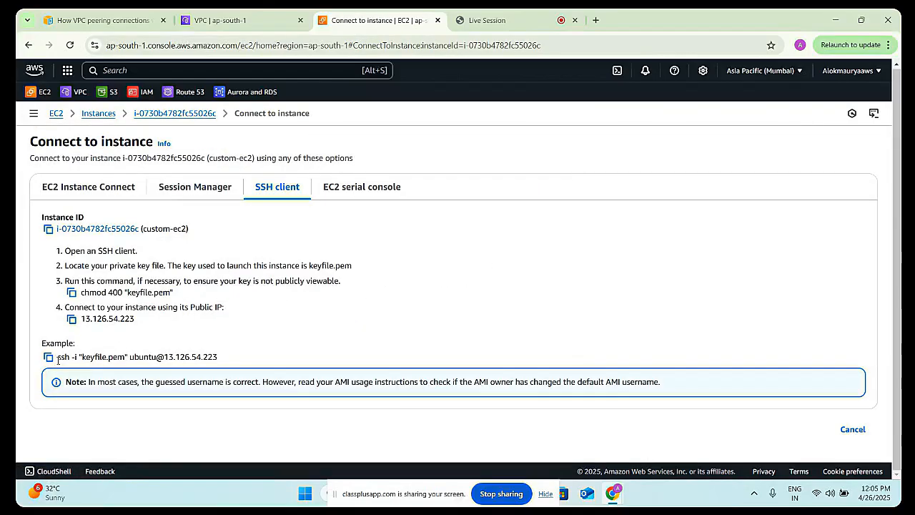
{"action": "left_click", "coordinate": [48, 356]}
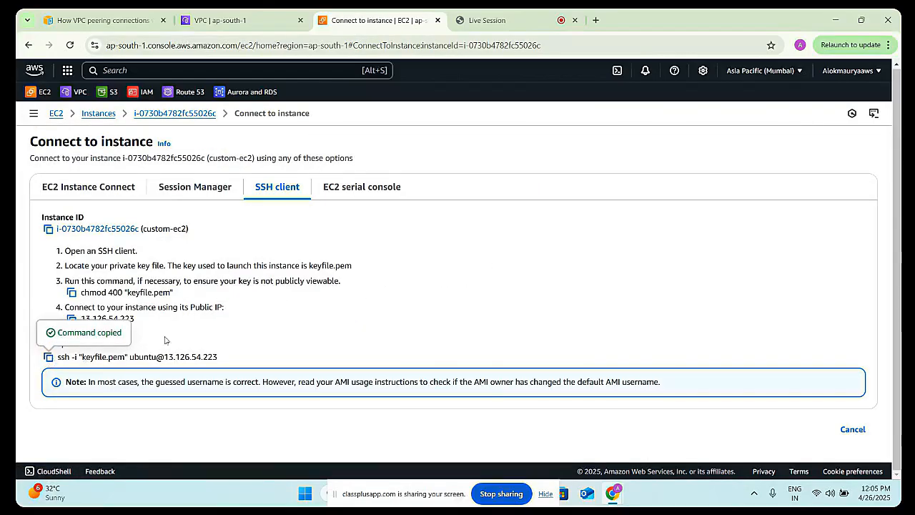
- Switch to File Explorer and open a Command Prompt in the Downloads folder that holds keyfile.pem
{"action": "key", "text": "alt+Tab"}
{"action": "left_click", "coordinate": [239, 41]}
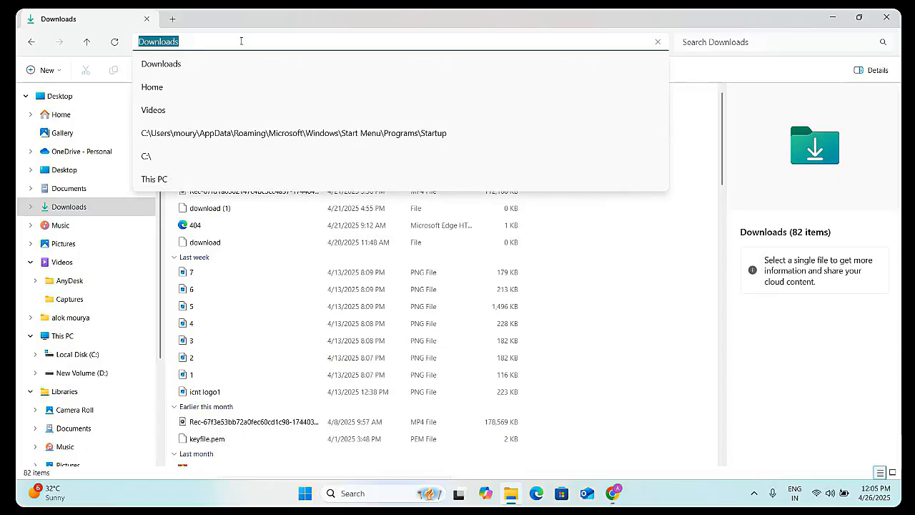
{"action": "type", "text": "cmd"}
{"action": "key", "text": "Return"}
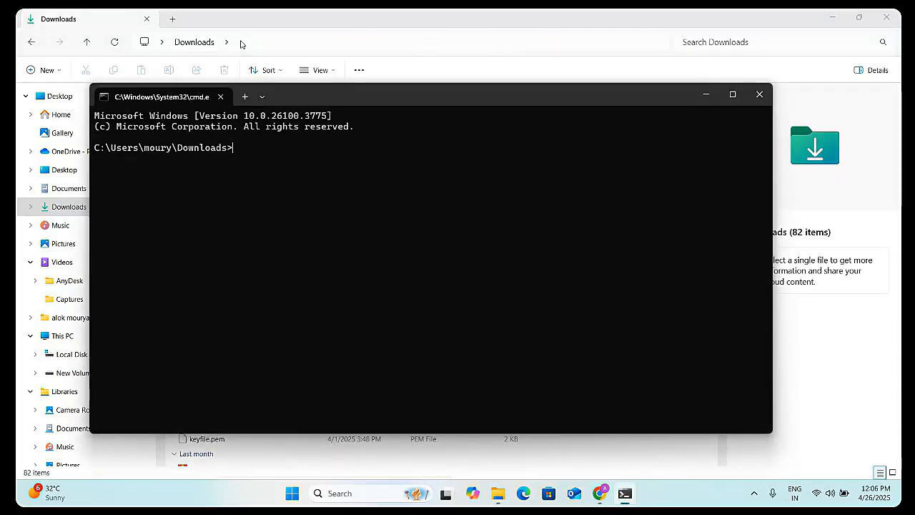
{"action": "key", "text": "ctrl+v"}
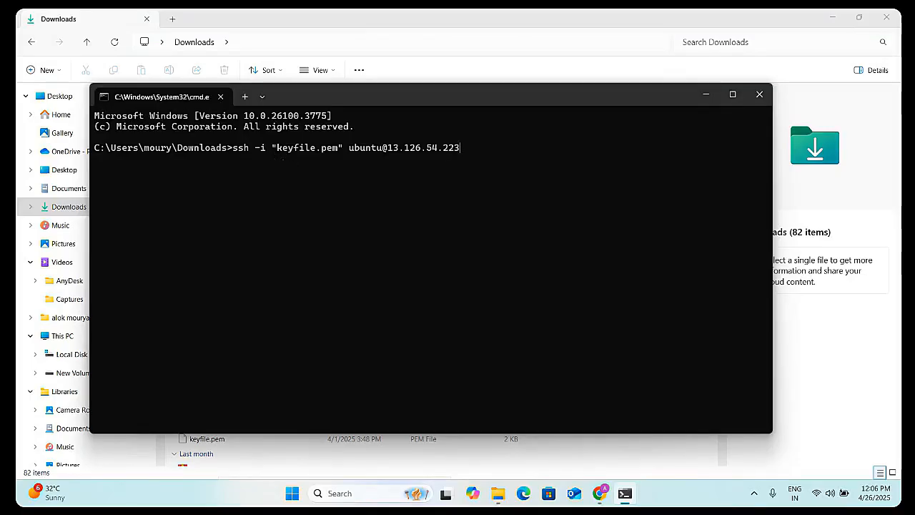
{"action": "key", "text": "Return"}
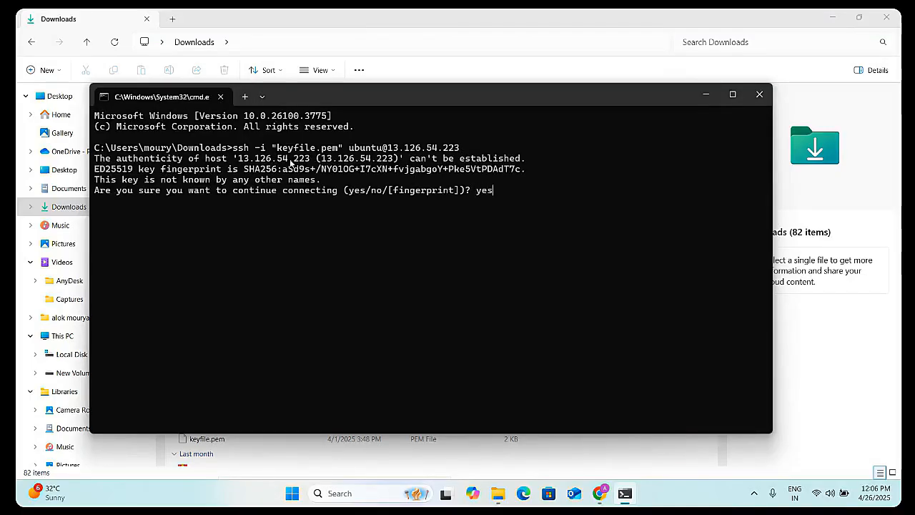
{"action": "type", "text": "yes"}
{"action": "key", "text": "Return"}
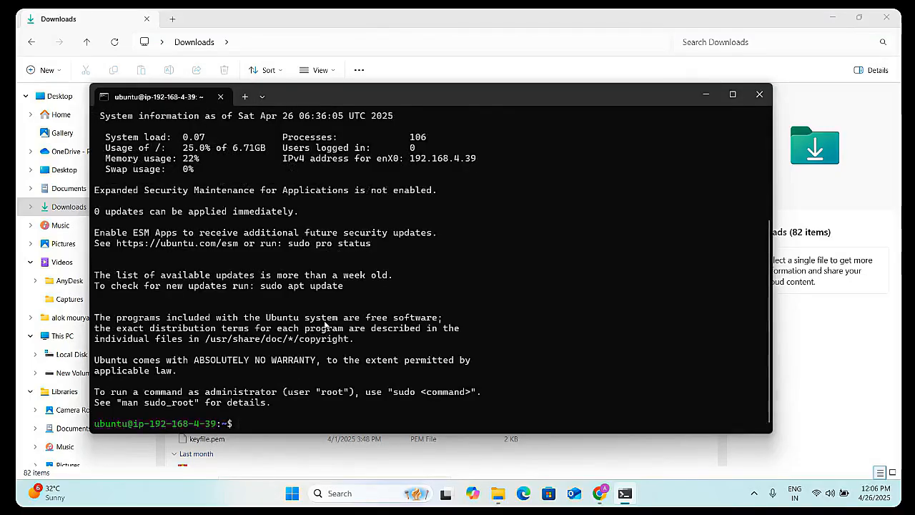
{"action": "key", "text": "ctrl+l"}
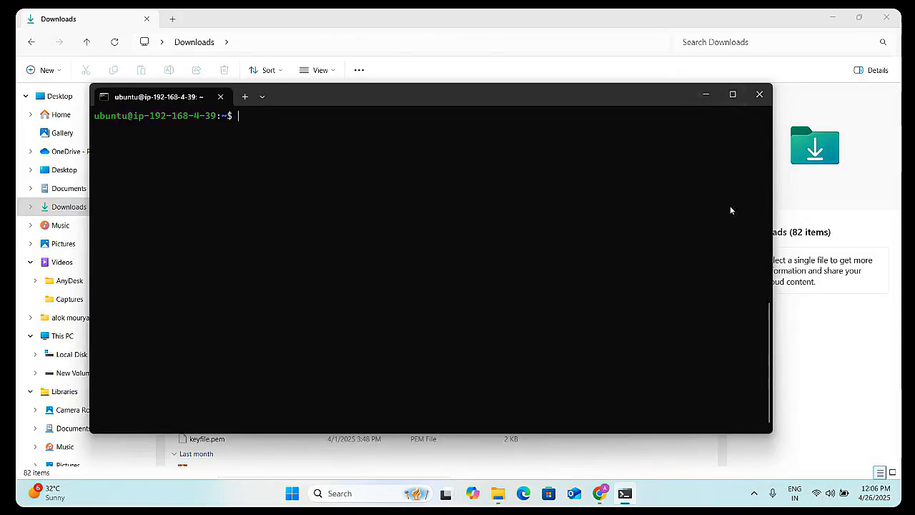
- Switch back to the EC2 instances list in Chrome, select only vpc2-ec2, and copy its private IPv4 address
{"action": "mouse_move", "coordinate": [603, 505]}
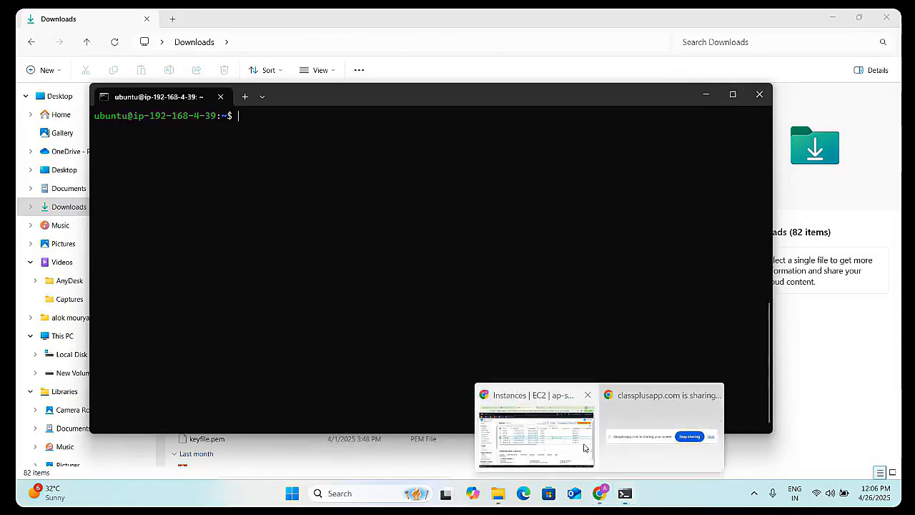
{"action": "left_click", "coordinate": [557, 438]}
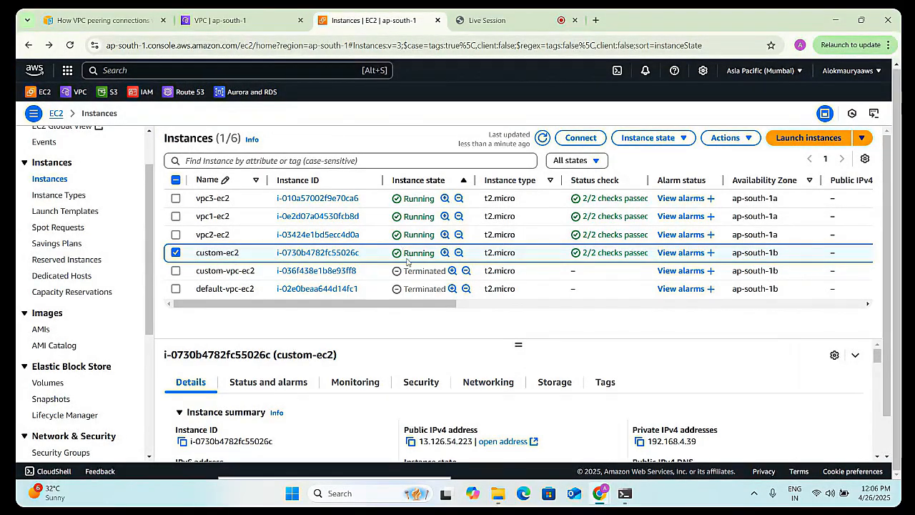
{"action": "left_click", "coordinate": [176, 235]}
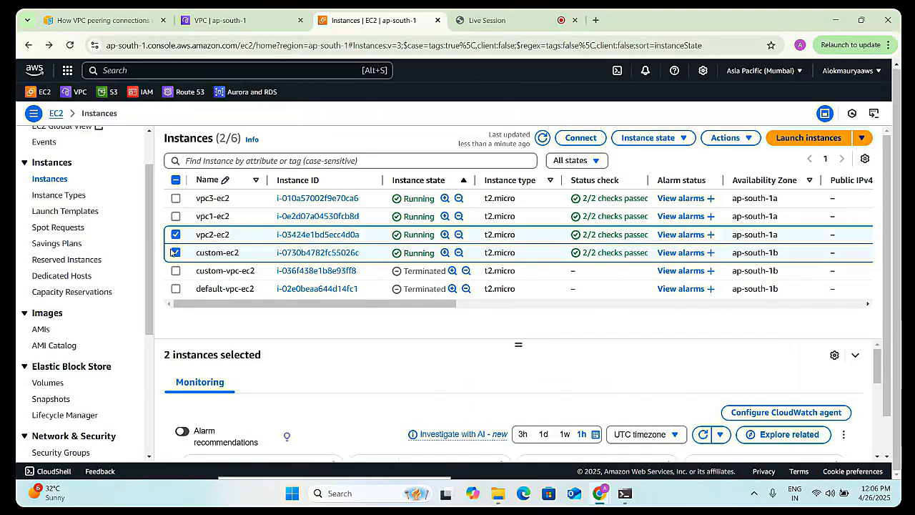
{"action": "left_click", "coordinate": [176, 254]}
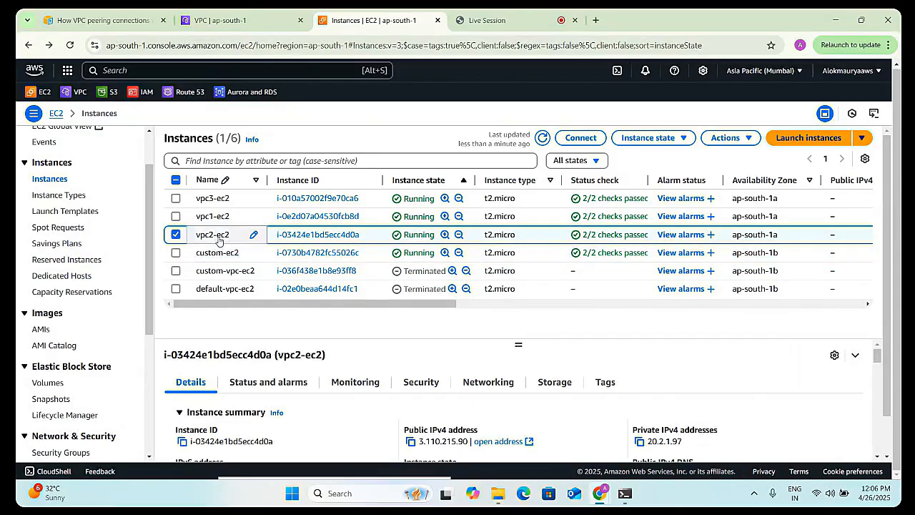
{"action": "left_click", "coordinate": [642, 444]}
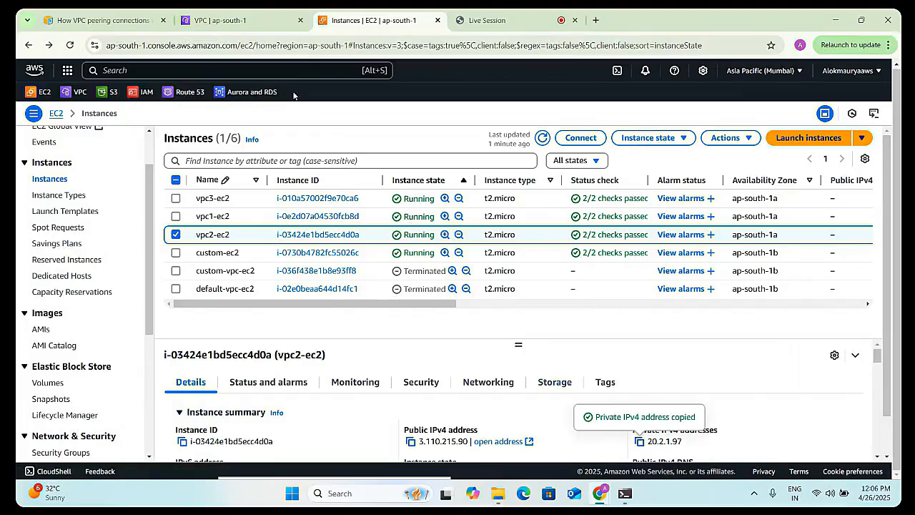
- Return to the terminal, ping vpc2-ec2 at 20.2.1.97 from custom-ec2, and stop the ping after several attempts
{"action": "left_click", "coordinate": [625, 494]}
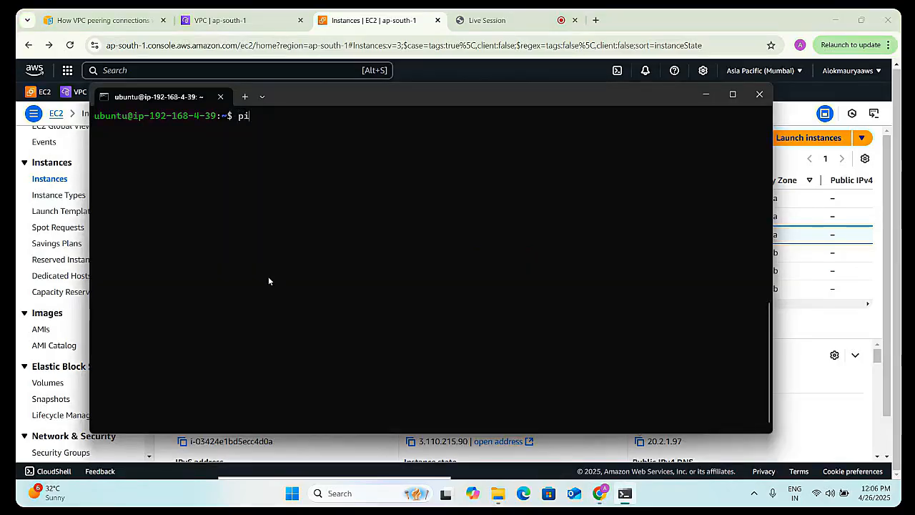
{"action": "type", "text": "ping"}
{"action": "right_click", "coordinate": [292, 259]}
{"action": "key", "text": "Return"}
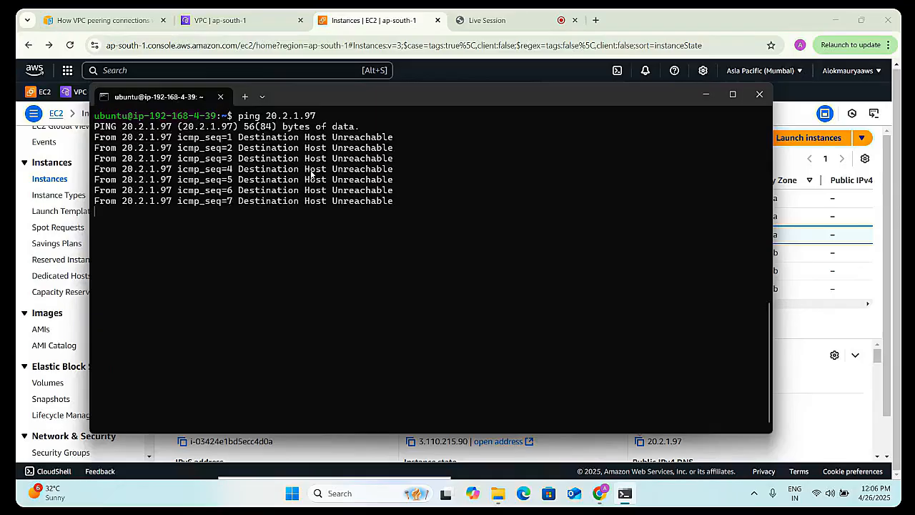
{"action": "key", "text": "ctrl+c"}
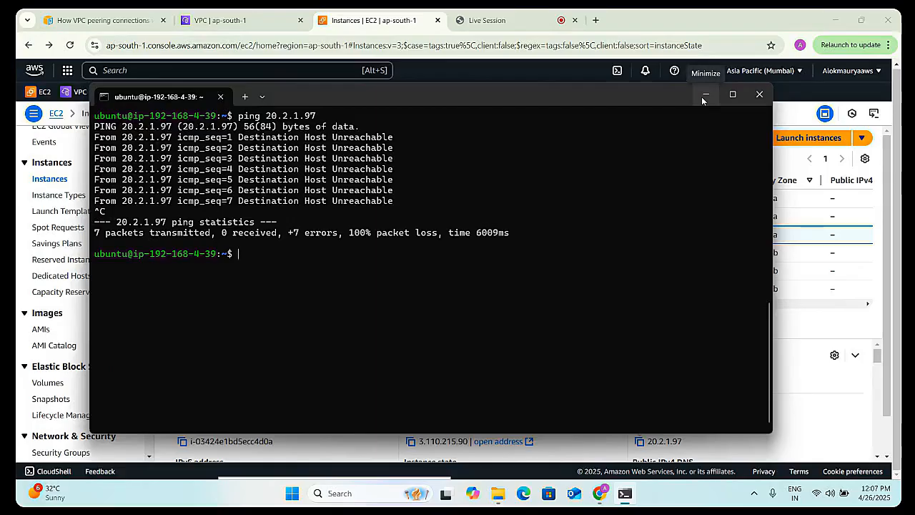
- Switch to the EC2 instances list, select only vpc1-ec2, and copy its private IPv4 address
{"action": "left_click", "coordinate": [817, 375]}
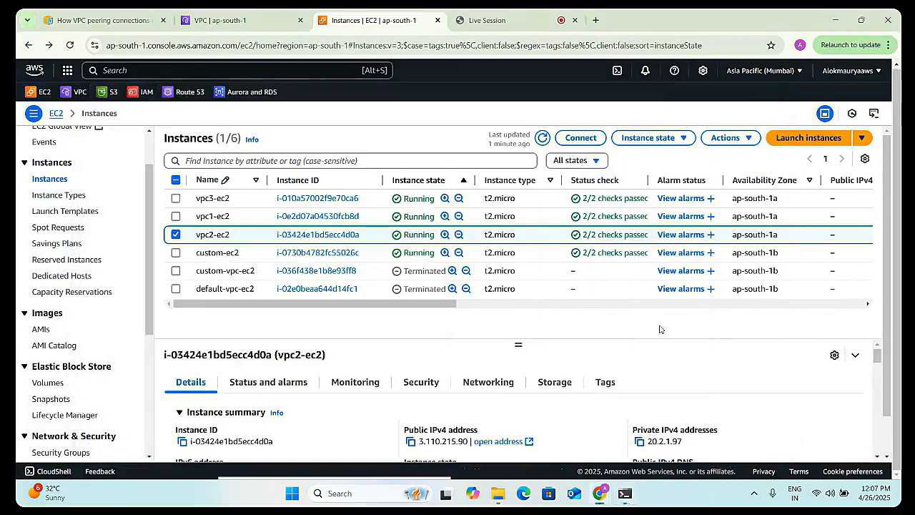
{"action": "left_click", "coordinate": [176, 233]}
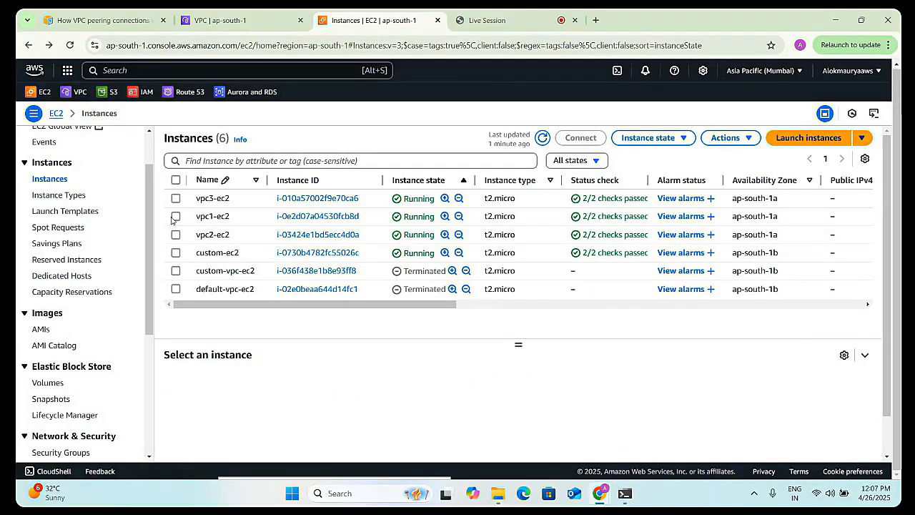
{"action": "left_click", "coordinate": [176, 216]}
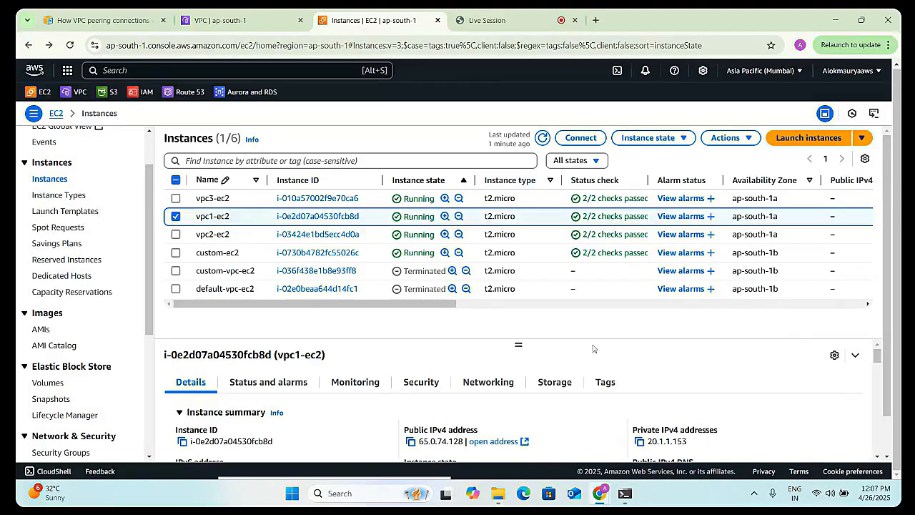
{"action": "left_click", "coordinate": [639, 441]}
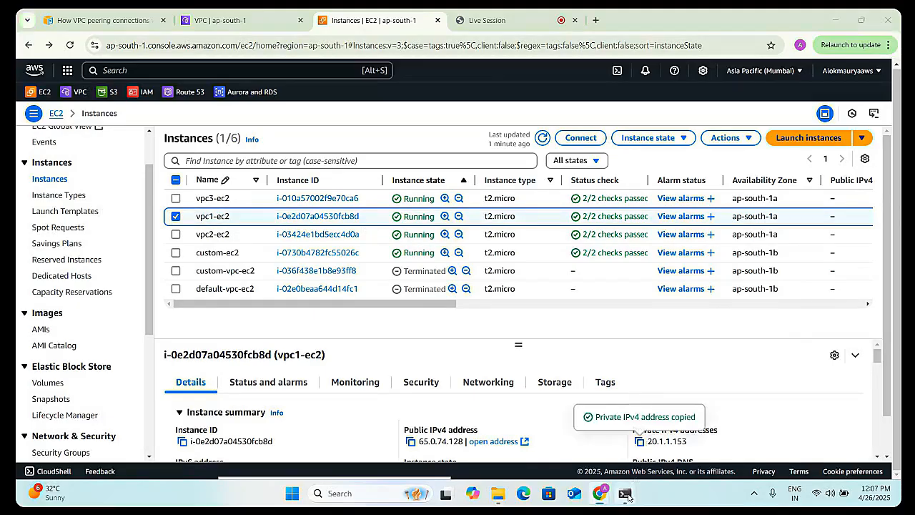
- In the custom-ec2 terminal session, ping vpc1-ec2 at 20.1.1.153 and stop the ping after a couple of packets
{"action": "left_click", "coordinate": [626, 494]}
{"action": "type", "text": "ping"}
{"action": "key", "text": "ctrl+v"}
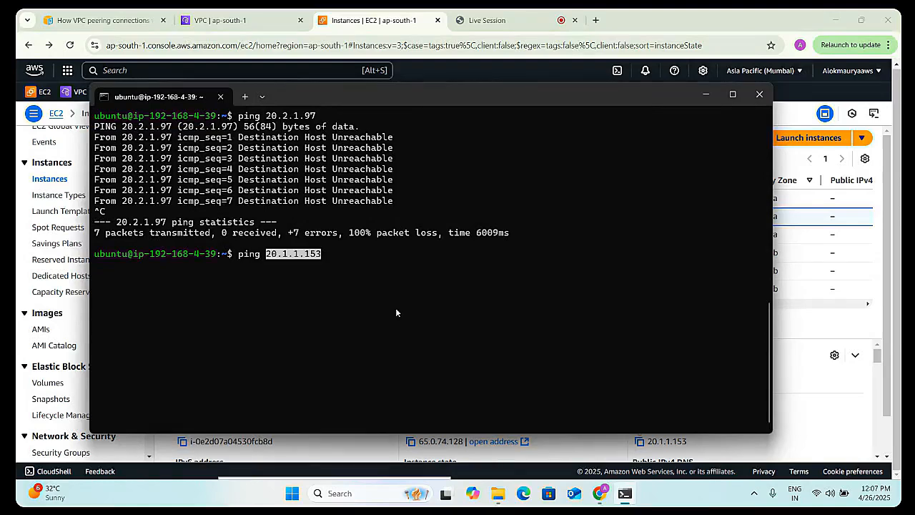
{"action": "key", "text": "Return"}
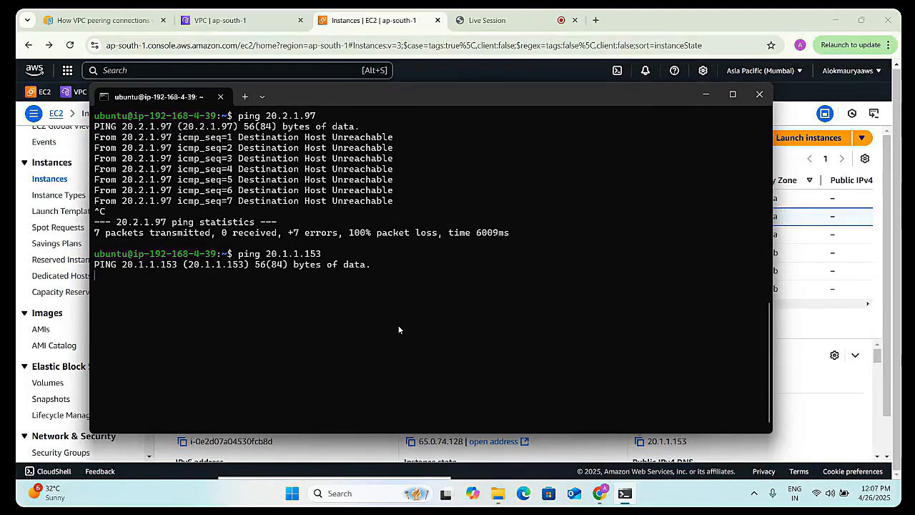
{"action": "key", "text": "ctrl+c"}
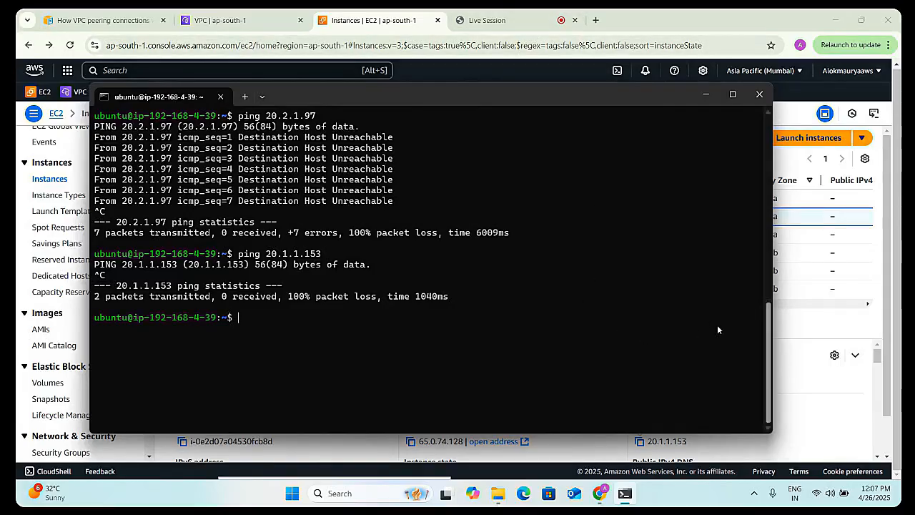
- Go back to the EC2 instances list, select vpc3-ec2 instead of vpc1-ec2, and copy its private IPv4 address
{"action": "left_click", "coordinate": [818, 337]}
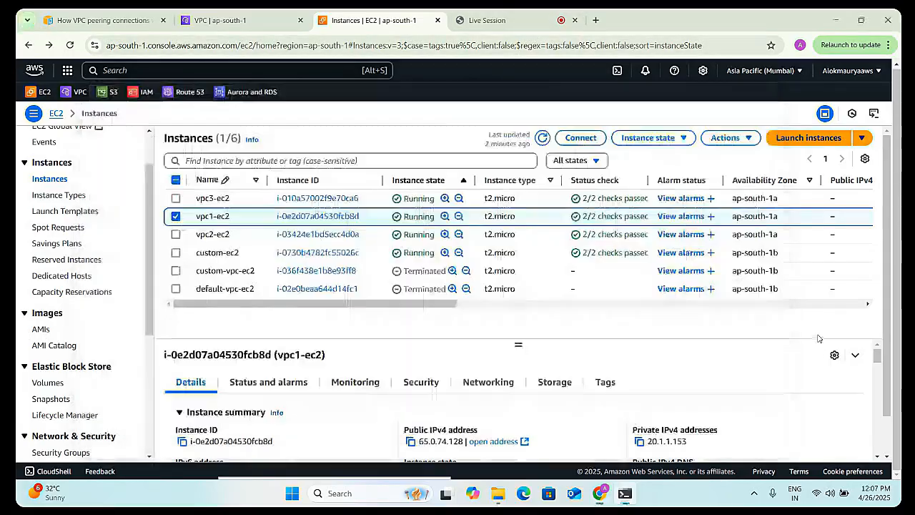
{"action": "left_click", "coordinate": [176, 216]}
{"action": "left_click", "coordinate": [175, 197]}
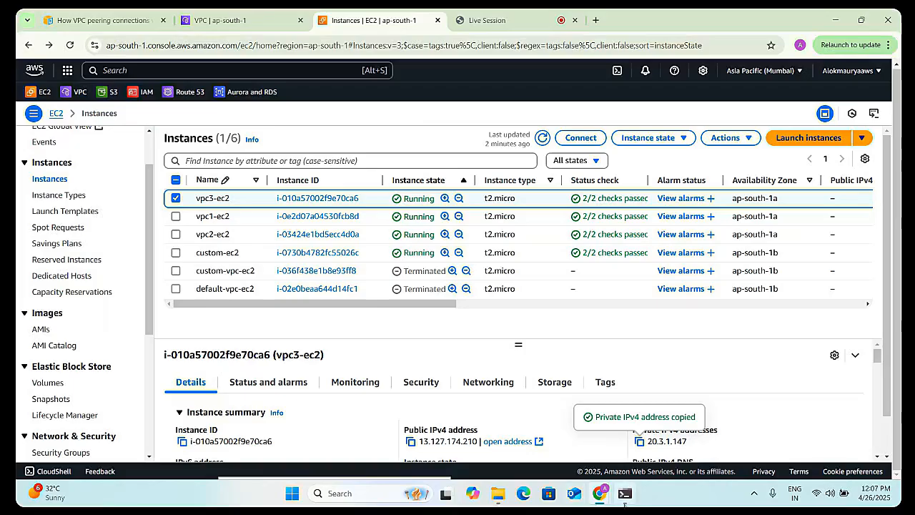
- In the custom-ec2 terminal session, ping vpc3-ec2 at 20.3.1.147 and stop the ping after a few packets
{"action": "left_click", "coordinate": [625, 494]}
{"action": "type", "text": "ping"}
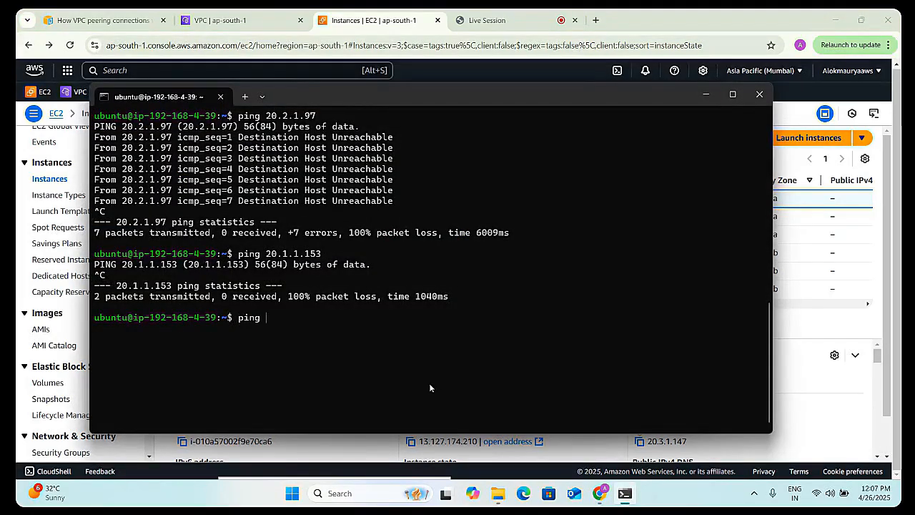
{"action": "key", "text": "ctrl+v"}
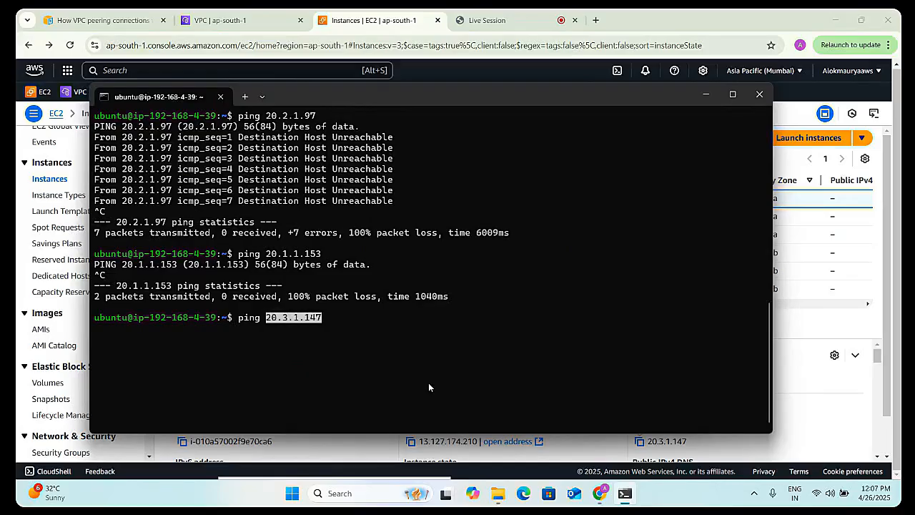
{"action": "key", "text": "Return"}
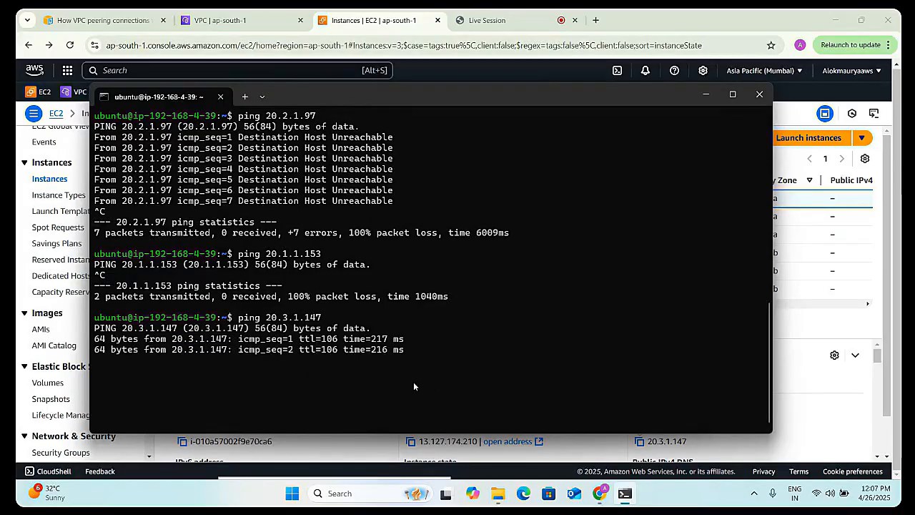
{"action": "key", "text": "ctrl+c"}
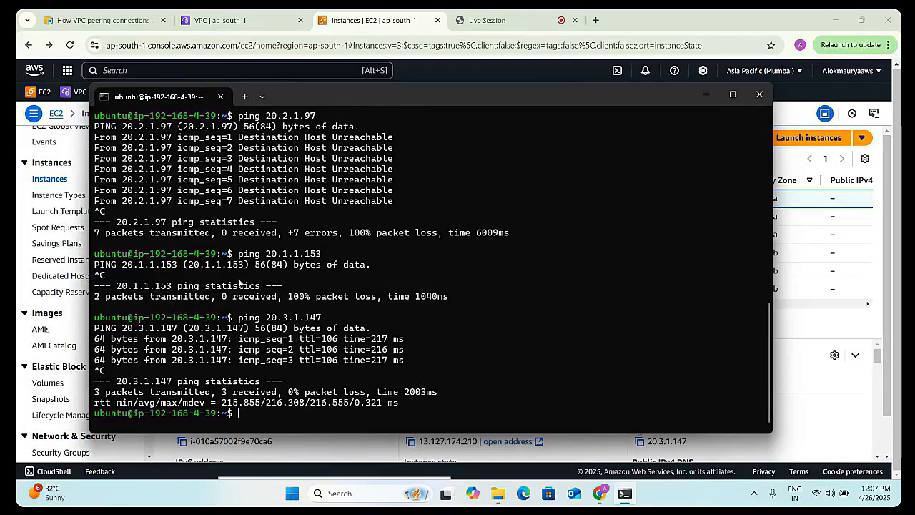
- Repeat the ping to vpc1-ec2 at 20.1.1.153 three times, stopping each run after a few packets
{"action": "key", "text": "Up"}
{"action": "key", "text": "Up"}
{"action": "key", "text": "Return"}
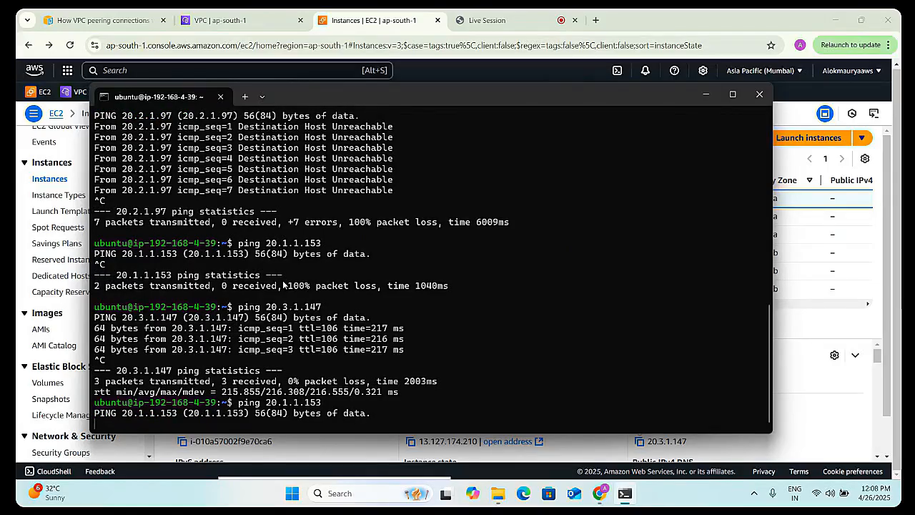
{"action": "key", "text": "ctrl+c"}
{"action": "key", "text": "Up"}
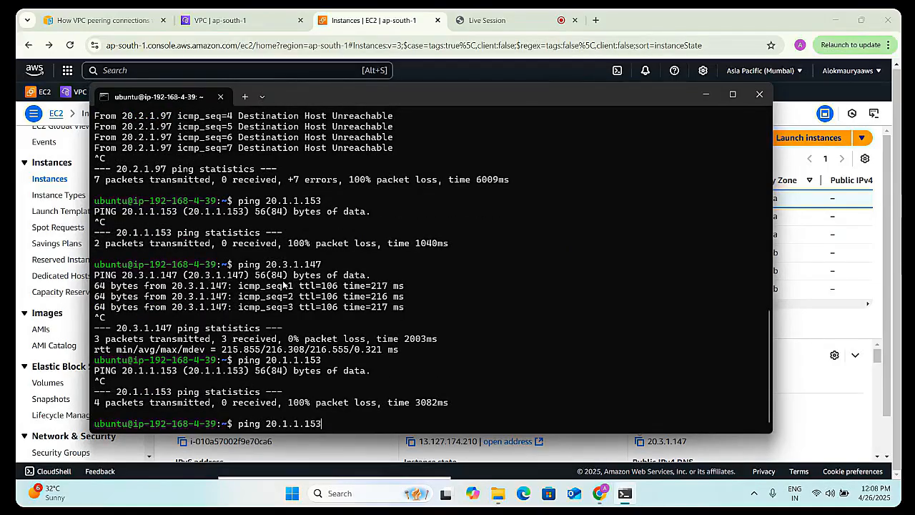
{"action": "key", "text": "Return"}
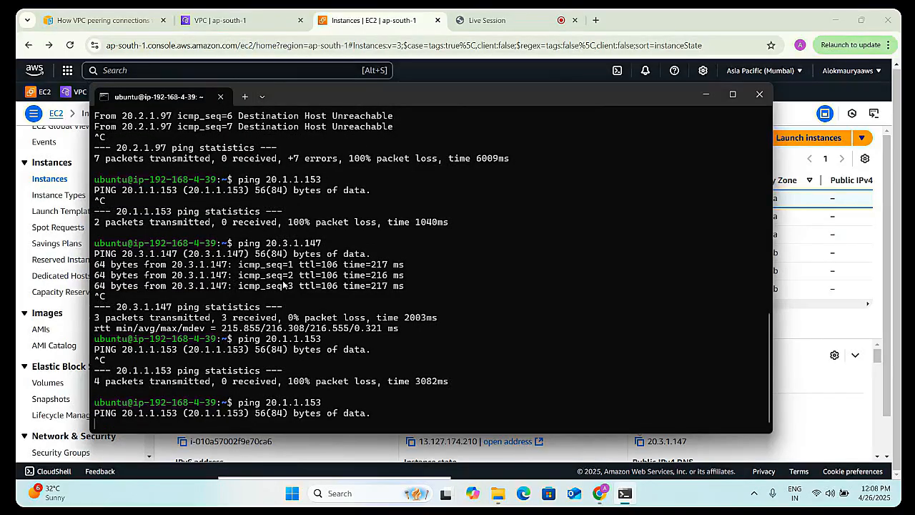
{"action": "key", "text": "ctrl+c"}
{"action": "key", "text": "Up"}
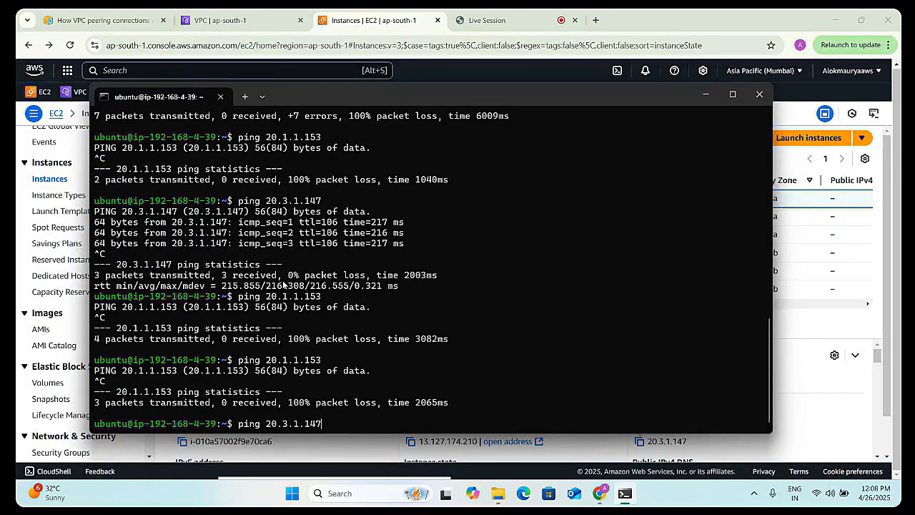
{"action": "key", "text": "Return"}
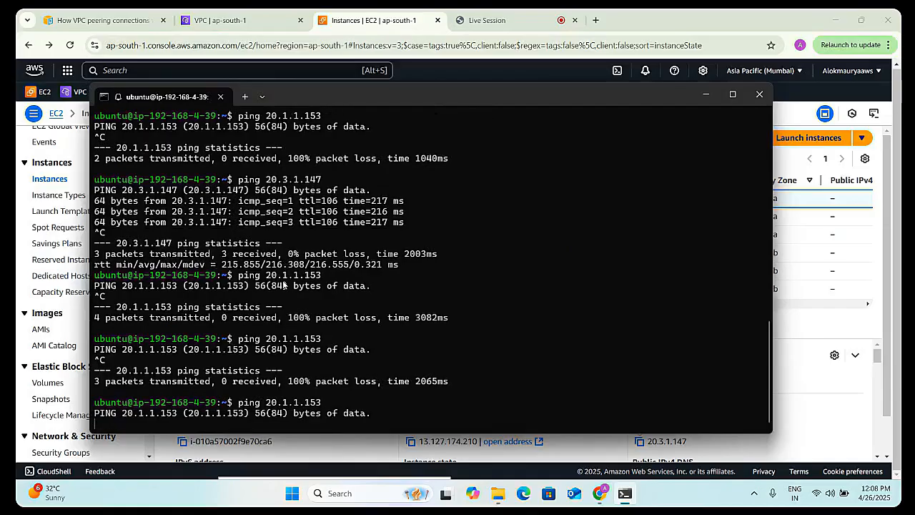
{"action": "key", "text": "ctrl+c"}
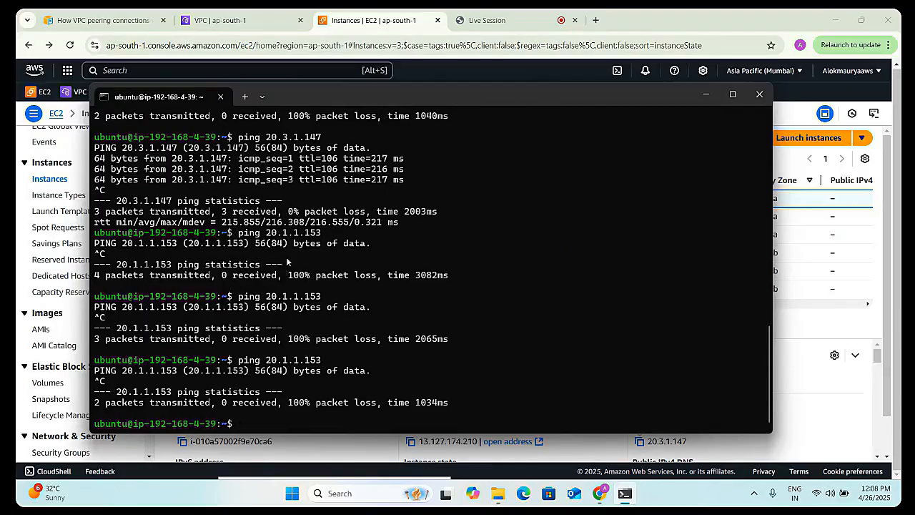
- Rerun the ping to vpc3-ec2 at 20.3.1.147 and stop it after two packets
{"action": "key", "text": "Up"}
{"action": "key", "text": "Up"}
{"action": "key", "text": "Return"}
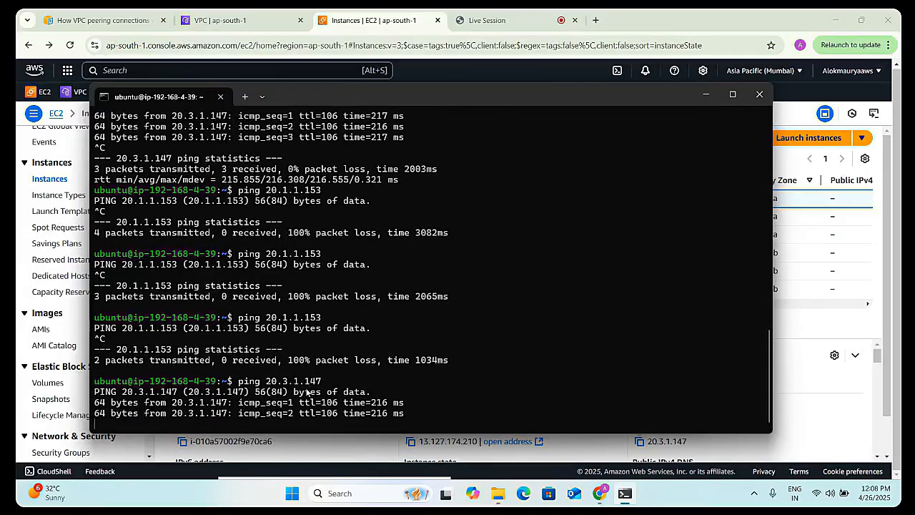
{"action": "key", "text": "ctrl+c"}
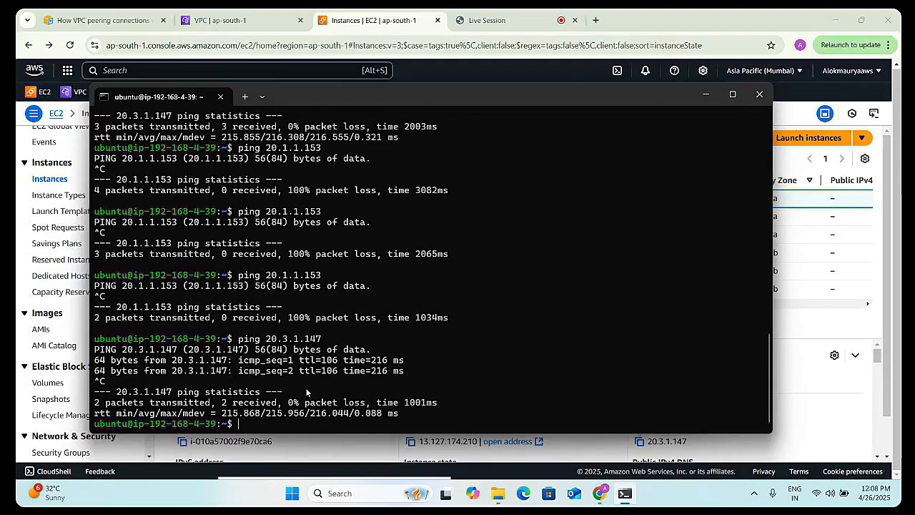
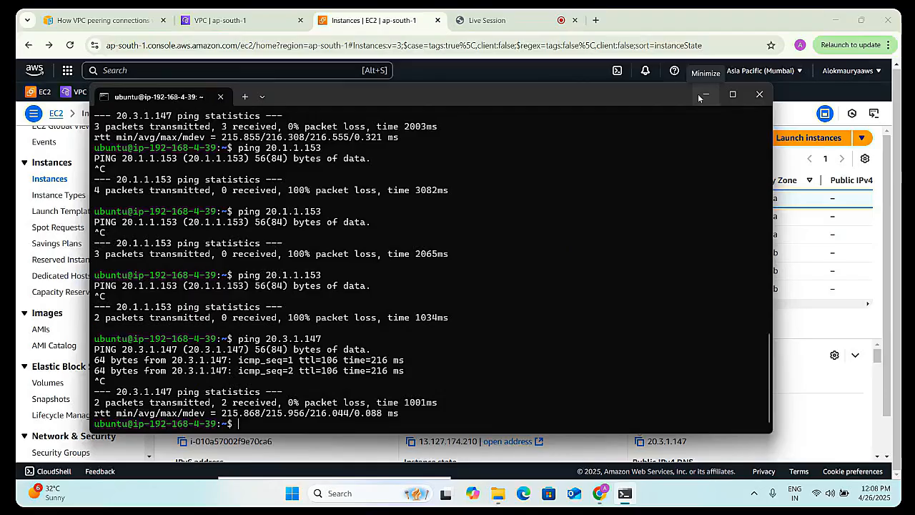
- Leave the terminal for the VPC console, open the list of route tables and refresh it
{"action": "left_click", "coordinate": [702, 96]}
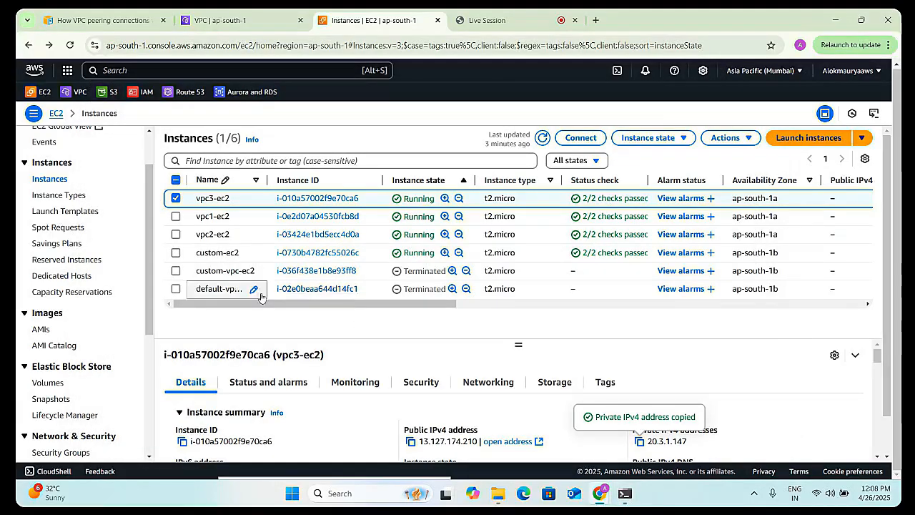
{"action": "scroll", "coordinate": [45, 353], "scroll_direction": "down", "scroll_amount": 3}
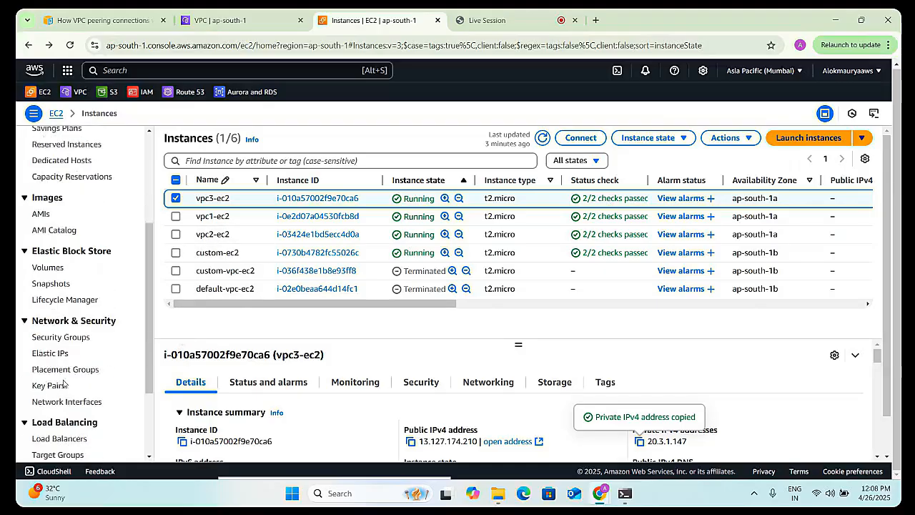
{"action": "left_click", "coordinate": [208, 20]}
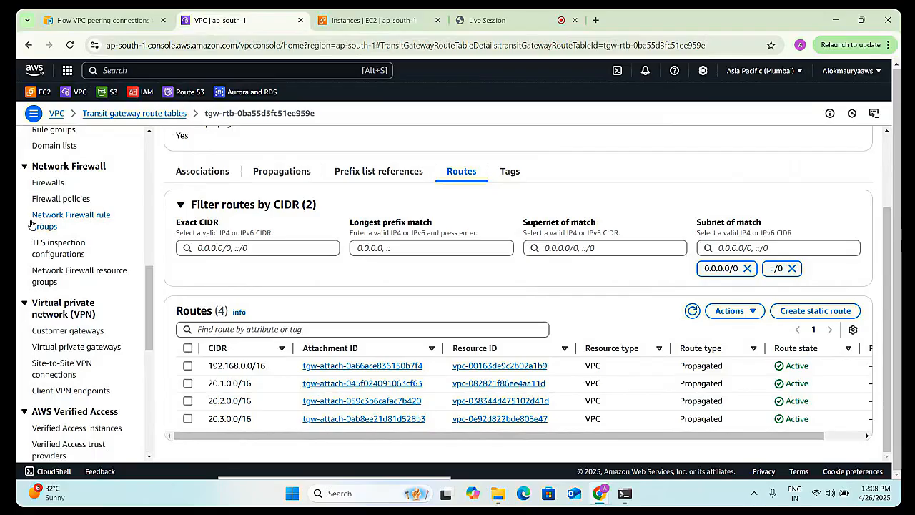
{"action": "scroll", "coordinate": [31, 223], "scroll_direction": "up", "scroll_amount": 10}
{"action": "left_click", "coordinate": [64, 260]}
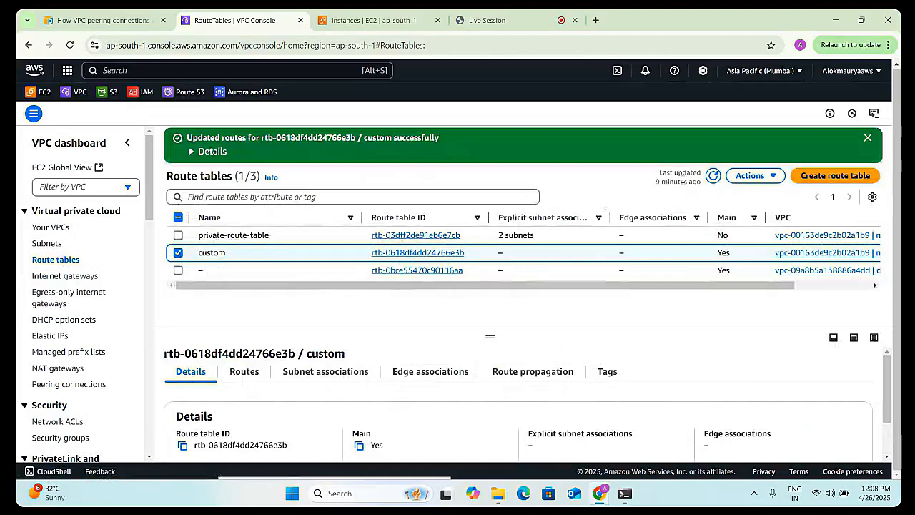
{"action": "left_click", "coordinate": [713, 176]}
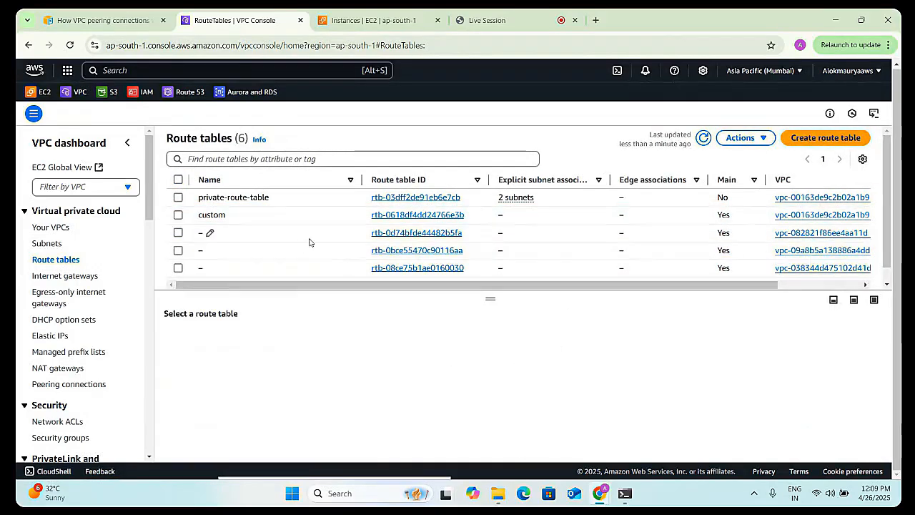
- Check which VPC each route table belongs to and enlarge the list to fit every row
{"action": "left_click_drag", "start_coordinate": [566, 284], "coordinate": [670, 290]}
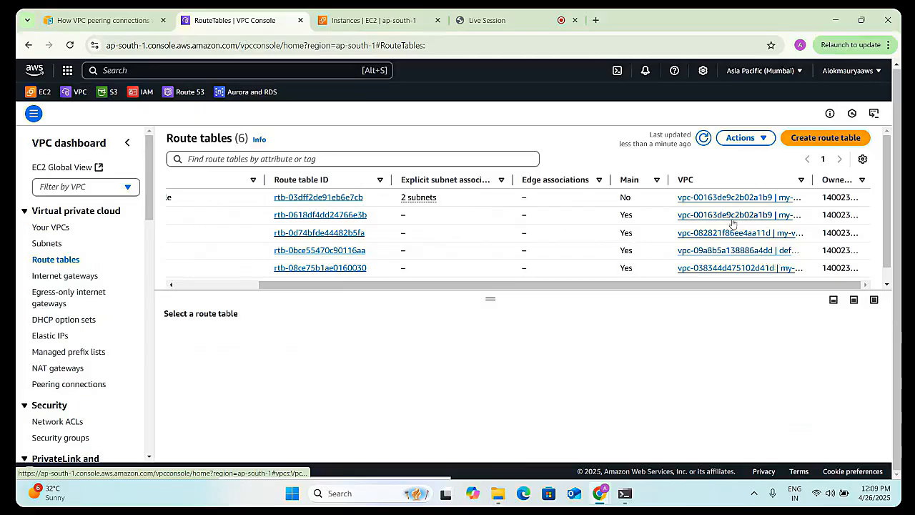
{"action": "left_click_drag", "start_coordinate": [486, 286], "coordinate": [326, 279]}
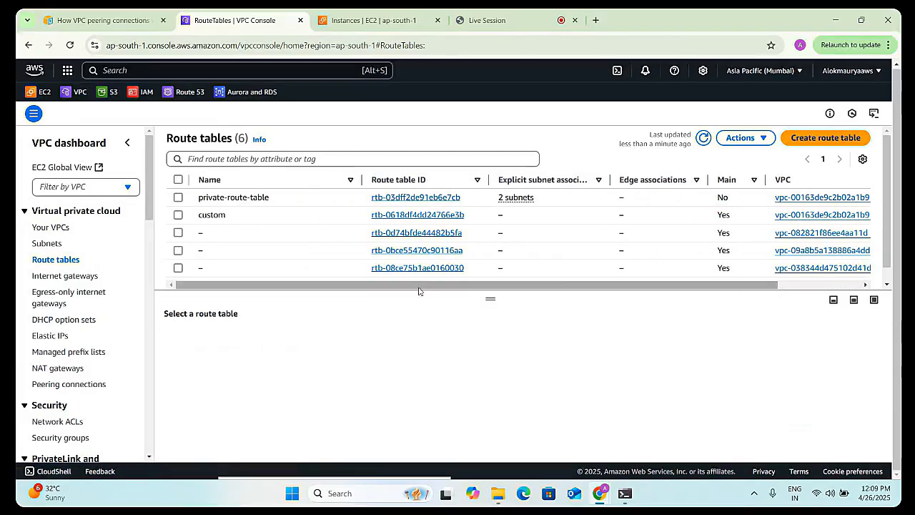
{"action": "left_click_drag", "start_coordinate": [420, 286], "coordinate": [725, 266]}
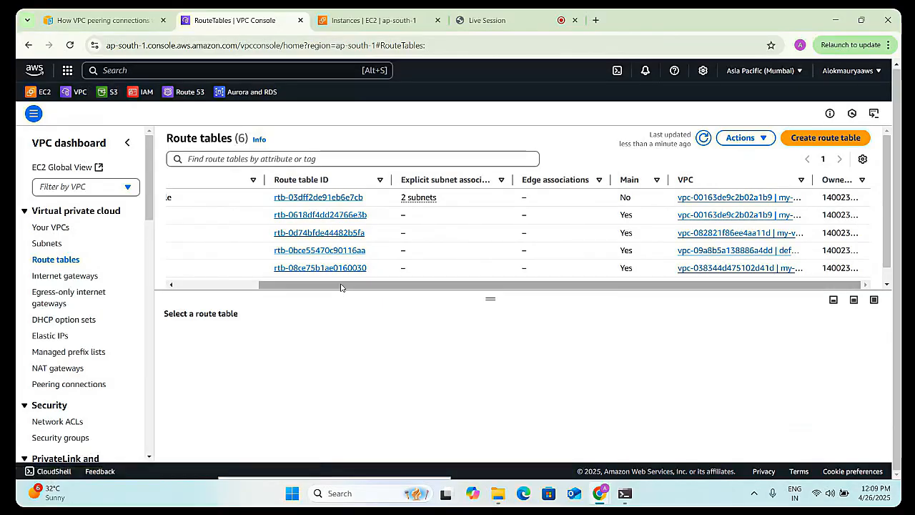
{"action": "scroll", "coordinate": [341, 287], "scroll_direction": "left", "scroll_amount": 3}
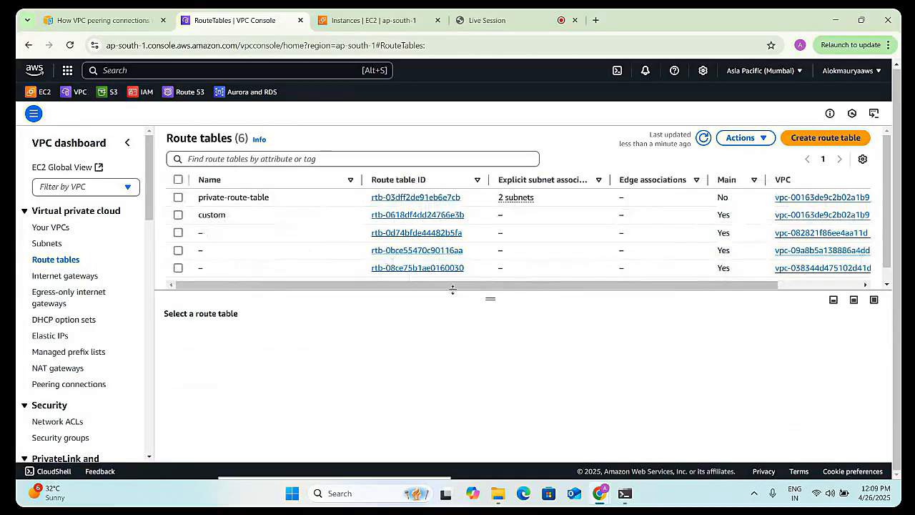
{"action": "scroll", "coordinate": [493, 288], "scroll_direction": "right", "scroll_amount": 1}
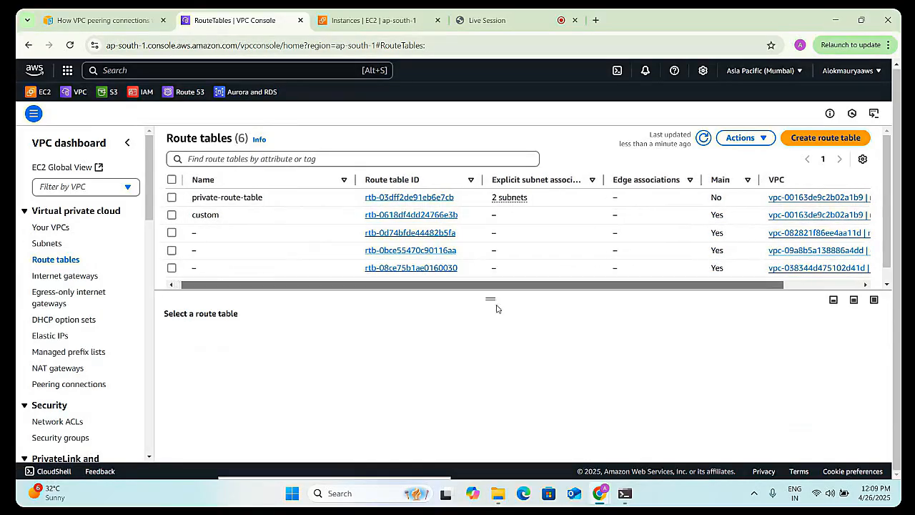
{"action": "left_click_drag", "start_coordinate": [493, 299], "coordinate": [493, 317]}
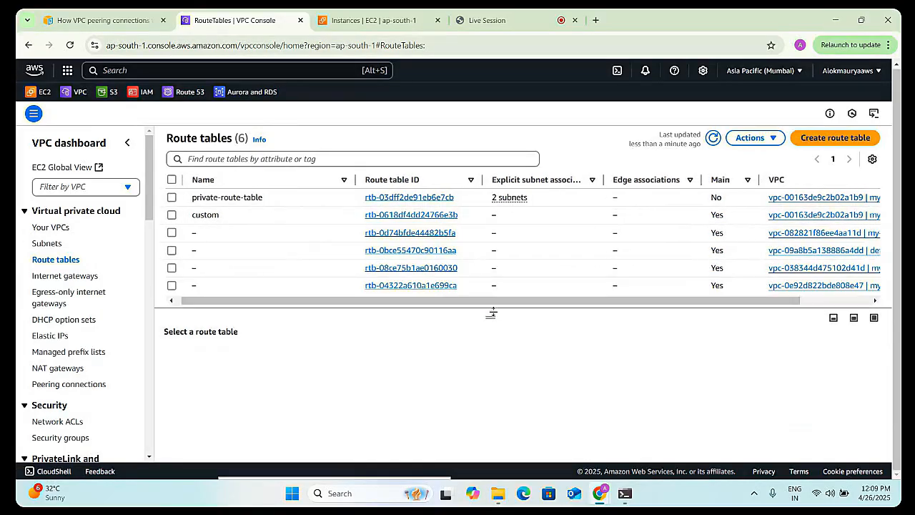
- Name the unnamed route table that belongs to my-vpc-3 "vpc-3" and save the name
{"action": "left_click", "coordinate": [423, 292]}
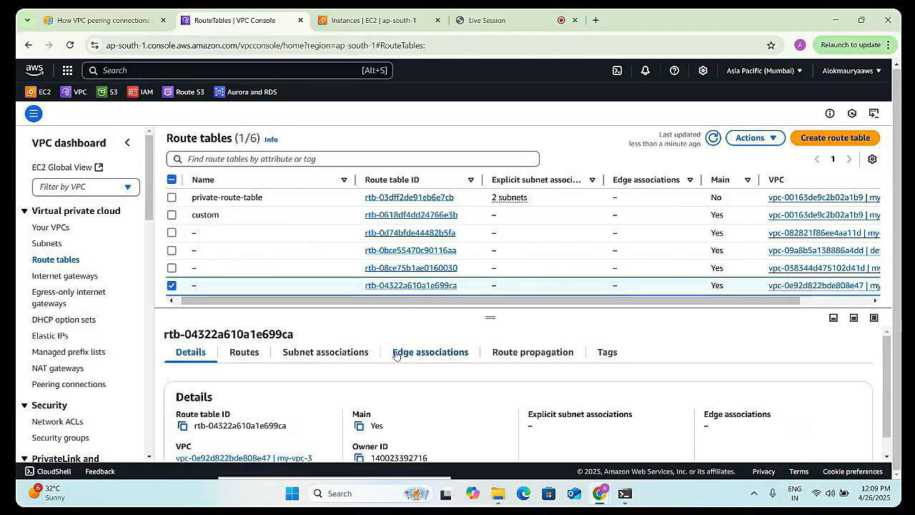
{"action": "scroll", "coordinate": [323, 408], "scroll_direction": "down", "scroll_amount": 1}
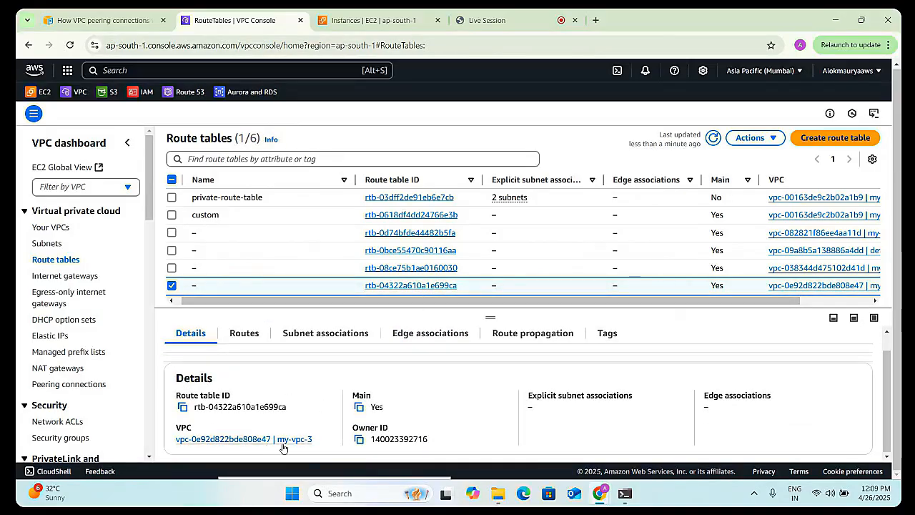
{"action": "left_click", "coordinate": [201, 287]}
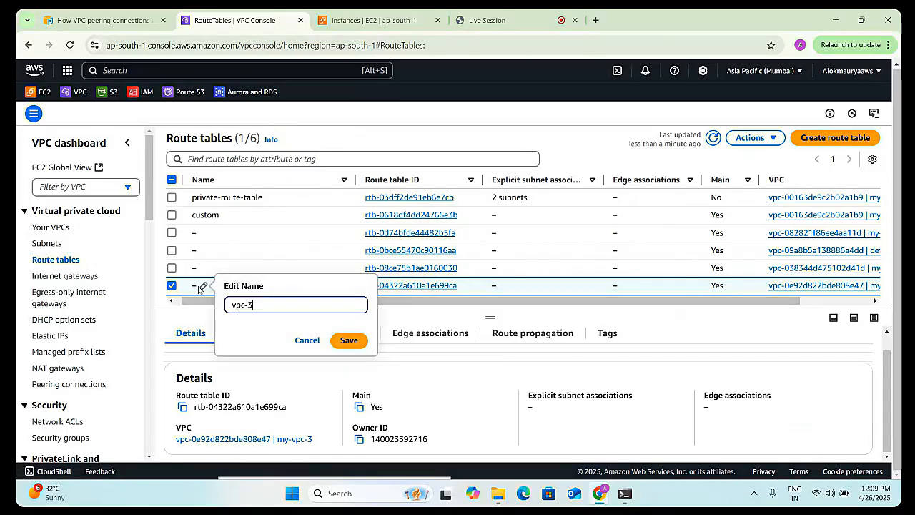
{"action": "left_click", "coordinate": [347, 341]}
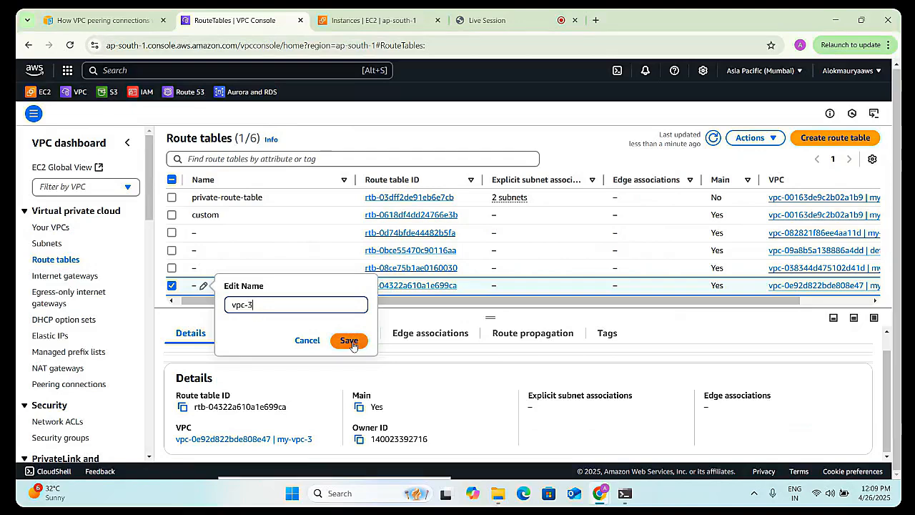
- Select my-vpc-2's route table instead of vpc-3 and name it "vpc-2"
{"action": "left_click", "coordinate": [171, 268]}
{"action": "left_click", "coordinate": [172, 285]}
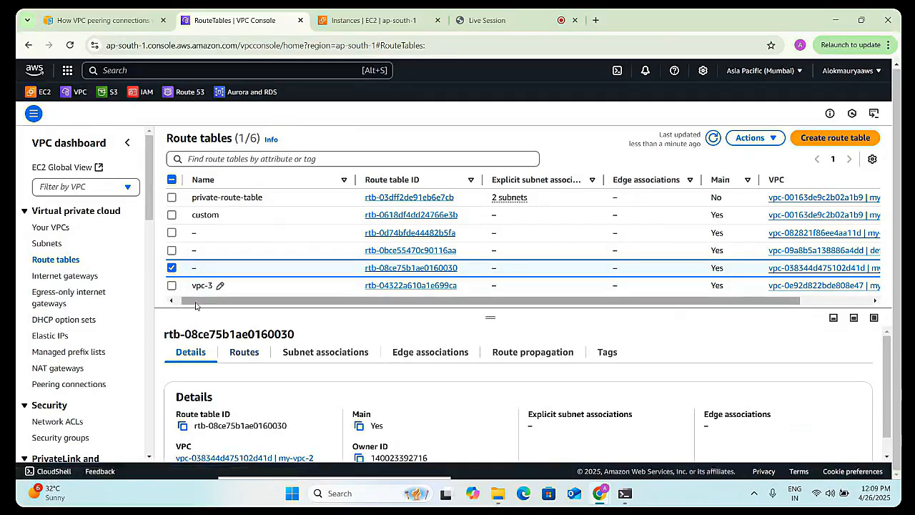
{"action": "left_click", "coordinate": [203, 268]}
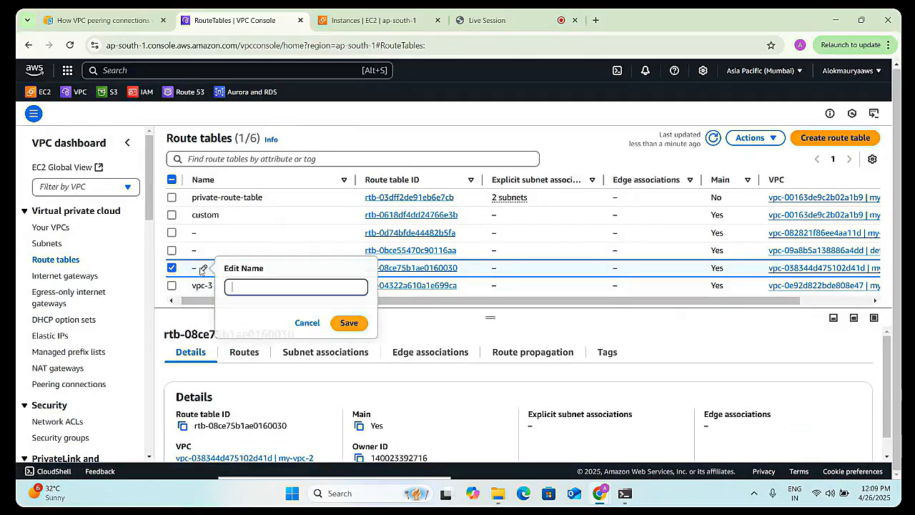
{"action": "type", "text": "vpc-2"}
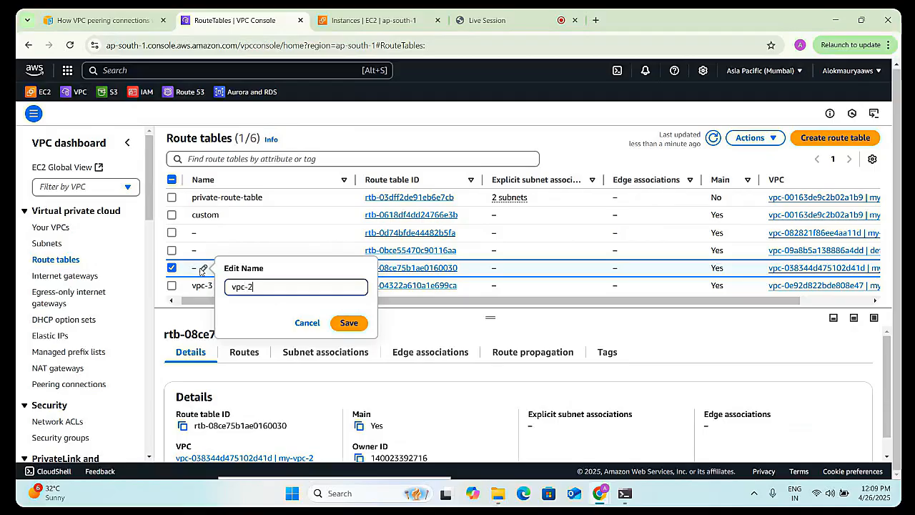
{"action": "left_click", "coordinate": [349, 323]}
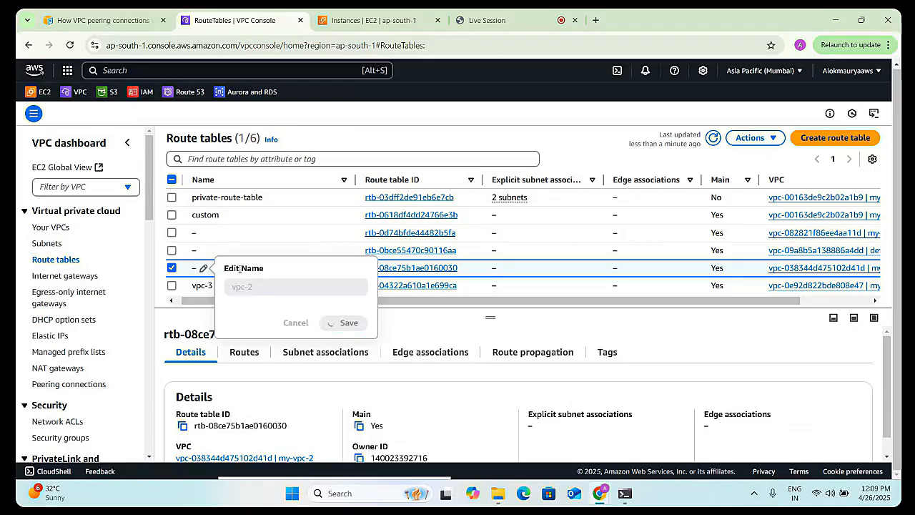
- Deselect vpc-2, find the unnamed route table belonging to my-vpc-1, and name it "vpc1"
{"action": "left_click", "coordinate": [170, 263]}
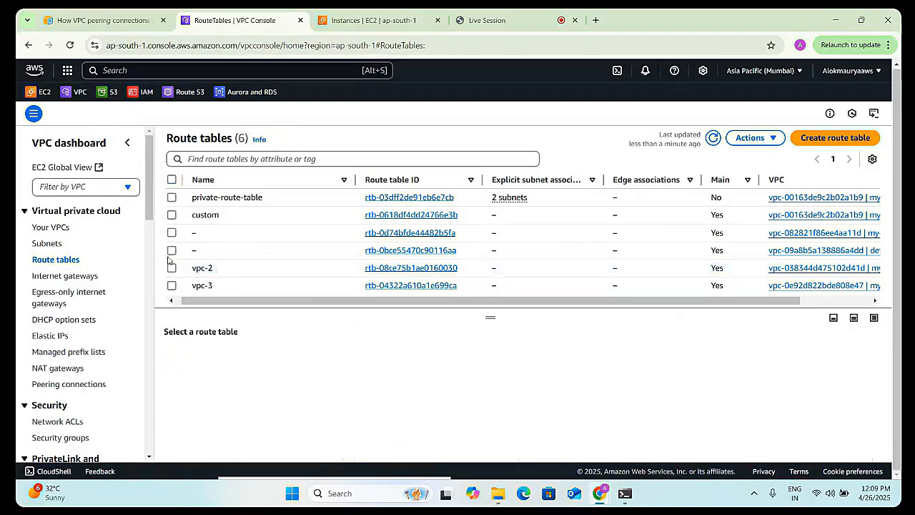
{"action": "left_click", "coordinate": [171, 252]}
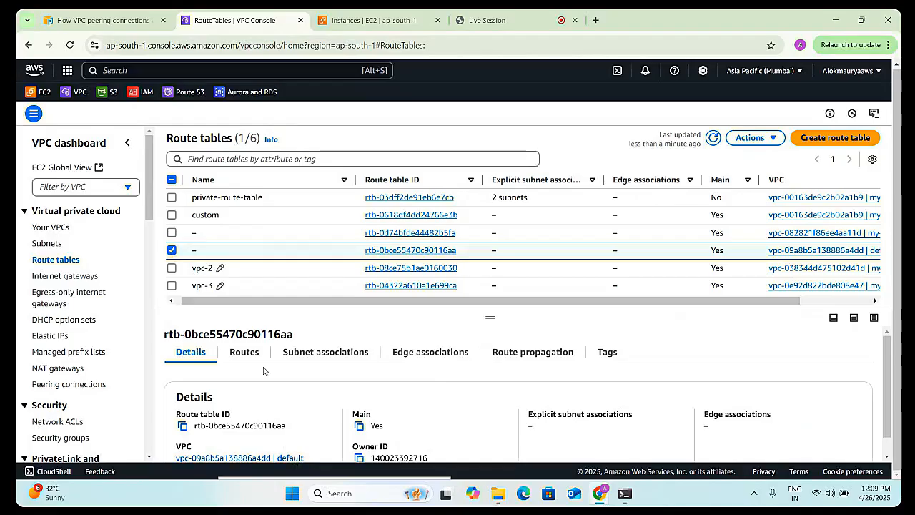
{"action": "left_click", "coordinate": [171, 250]}
{"action": "left_click", "coordinate": [172, 233]}
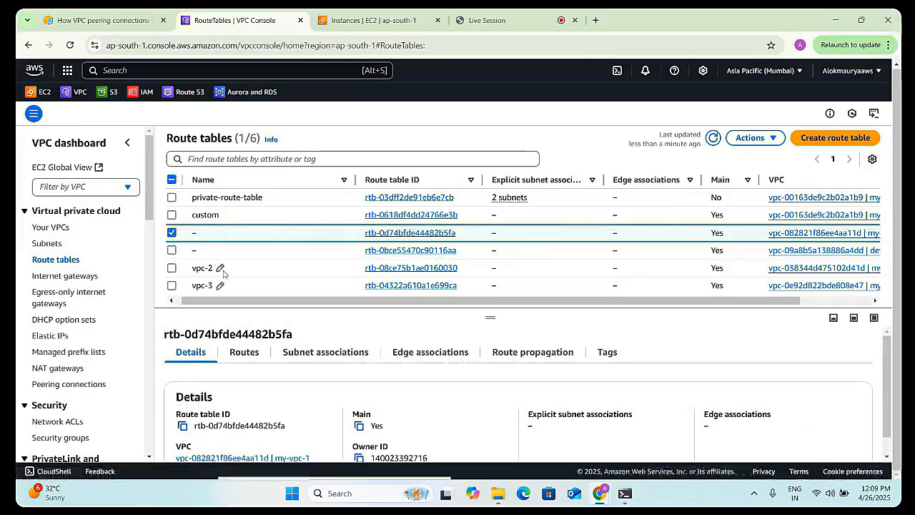
{"action": "right_click", "coordinate": [202, 233]}
{"action": "left_click", "coordinate": [204, 234]}
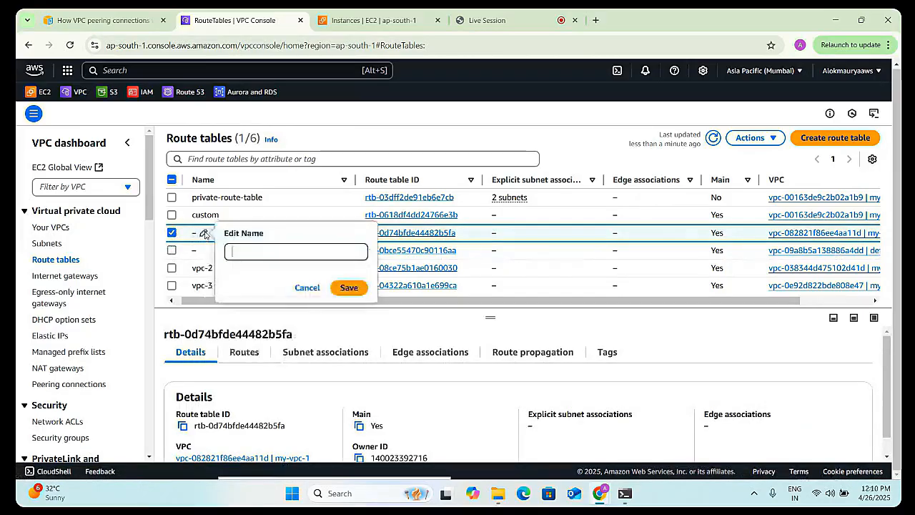
{"action": "type", "text": "vpc1"}
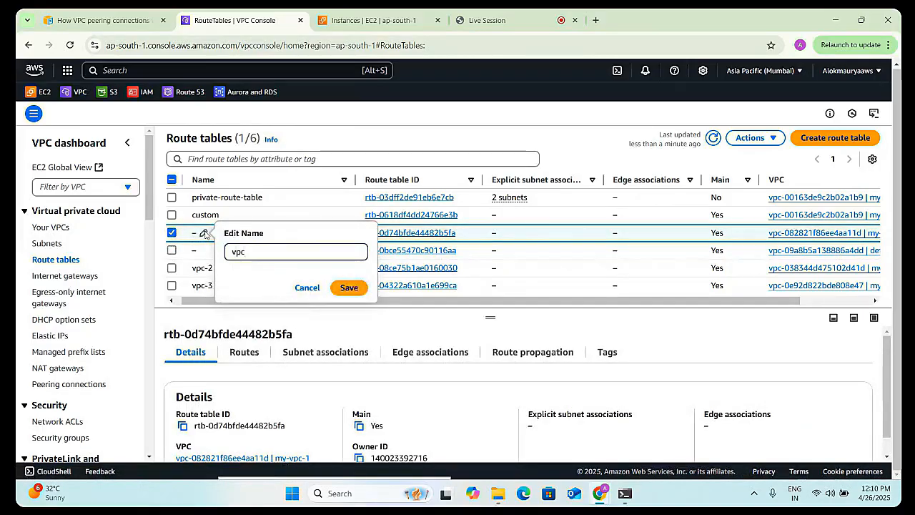
{"action": "left_click", "coordinate": [347, 288]}
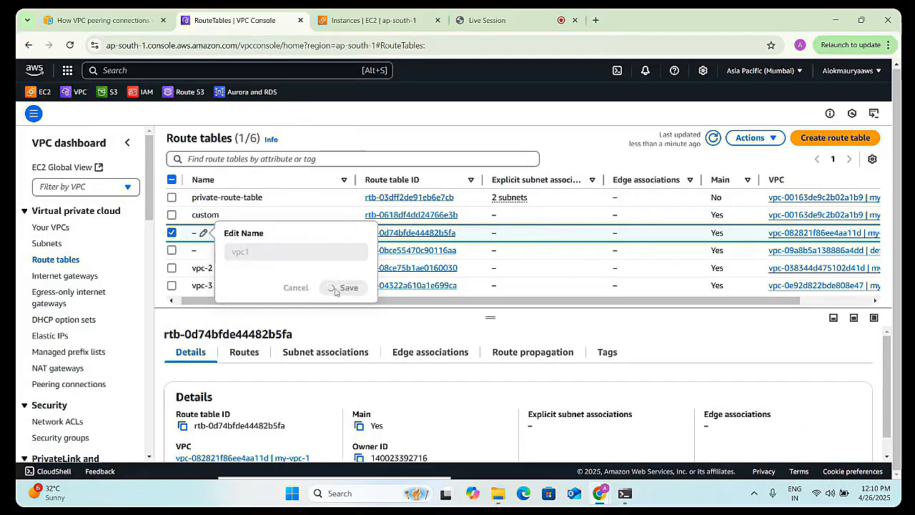
- Check which VPC the remaining unnamed route table belongs to, then clear its selection
{"action": "left_click", "coordinate": [203, 250]}
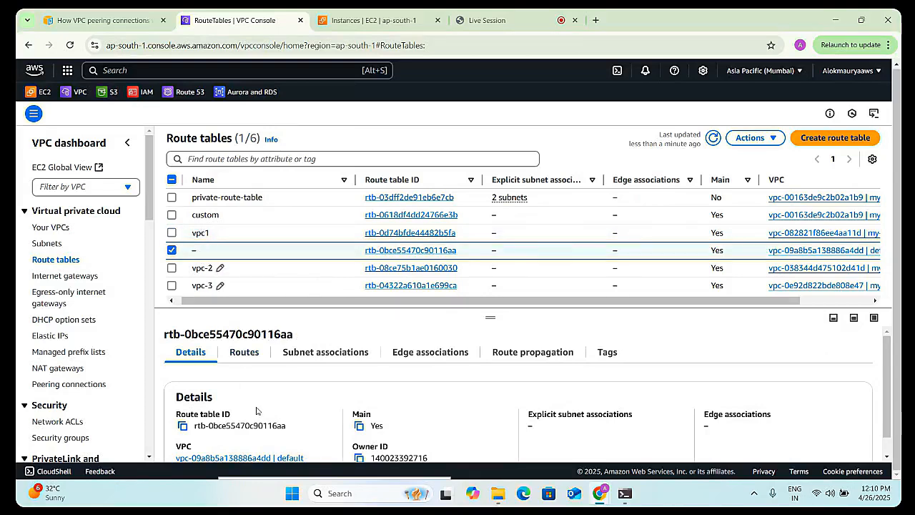
{"action": "scroll", "coordinate": [256, 410], "scroll_direction": "down", "scroll_amount": 1}
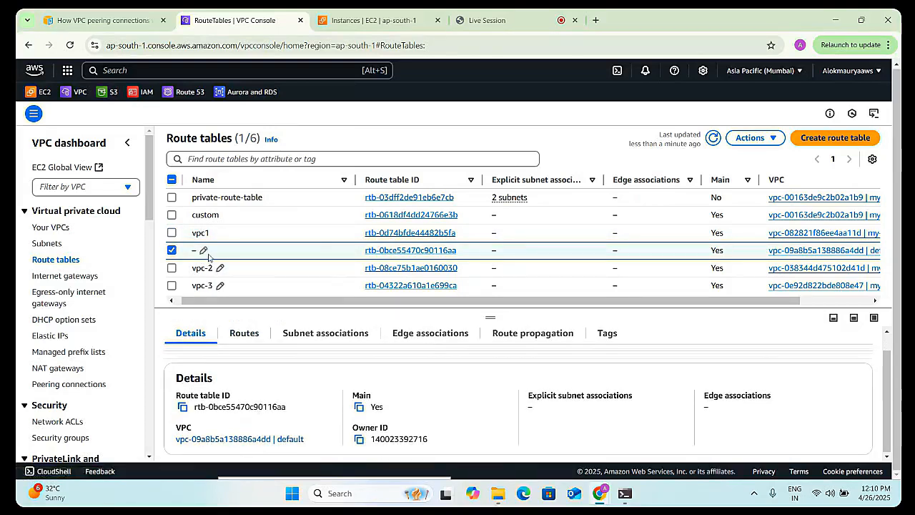
{"action": "left_click", "coordinate": [171, 250]}
{"action": "left_click", "coordinate": [172, 251]}
{"action": "left_click", "coordinate": [171, 252]}
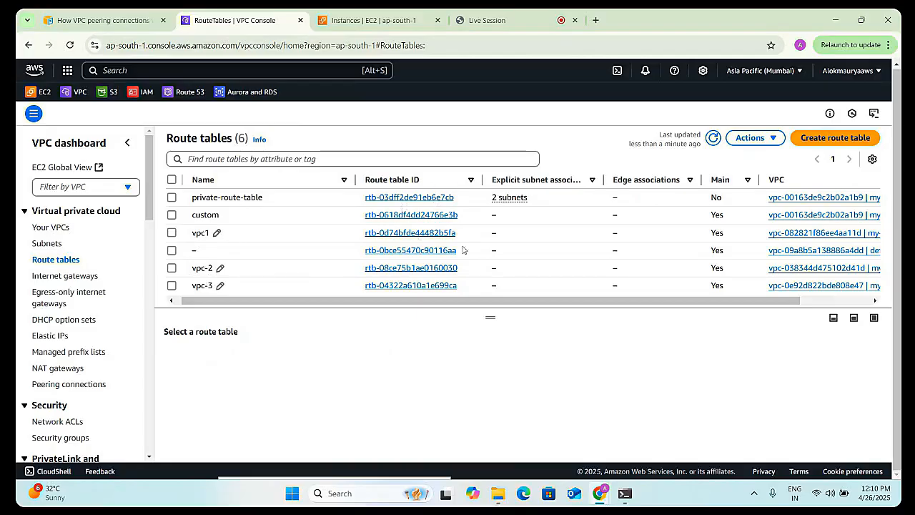
- Sort the route tables by VPC and display the routes of the vpc1 route table
{"action": "left_click", "coordinate": [776, 181]}
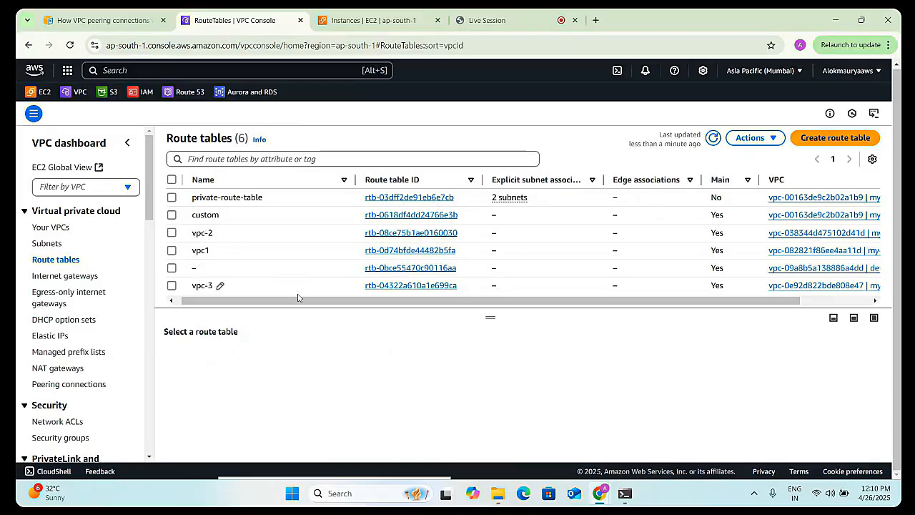
{"action": "left_click", "coordinate": [204, 249]}
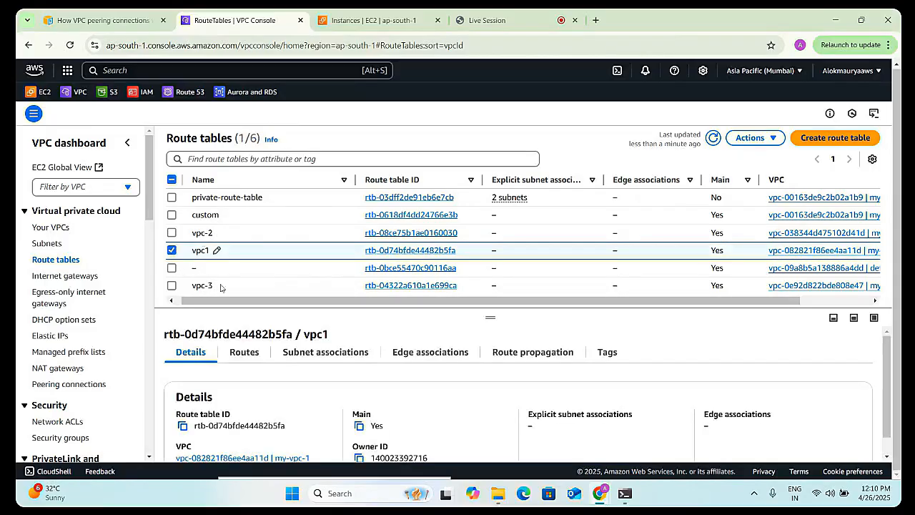
{"action": "left_click", "coordinate": [244, 353]}
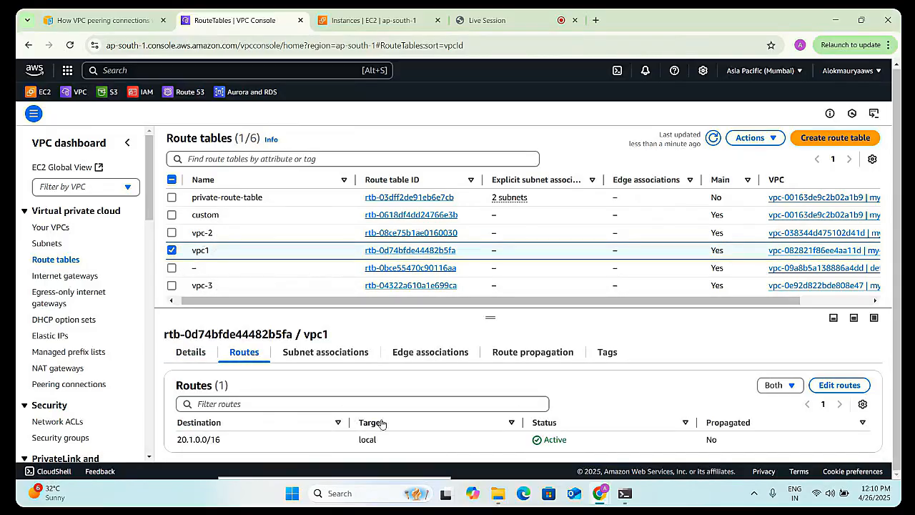
- Edit the routes of the vpc1 route table and add a route with destination 192.168.0.0/16
{"action": "left_click", "coordinate": [836, 385]}
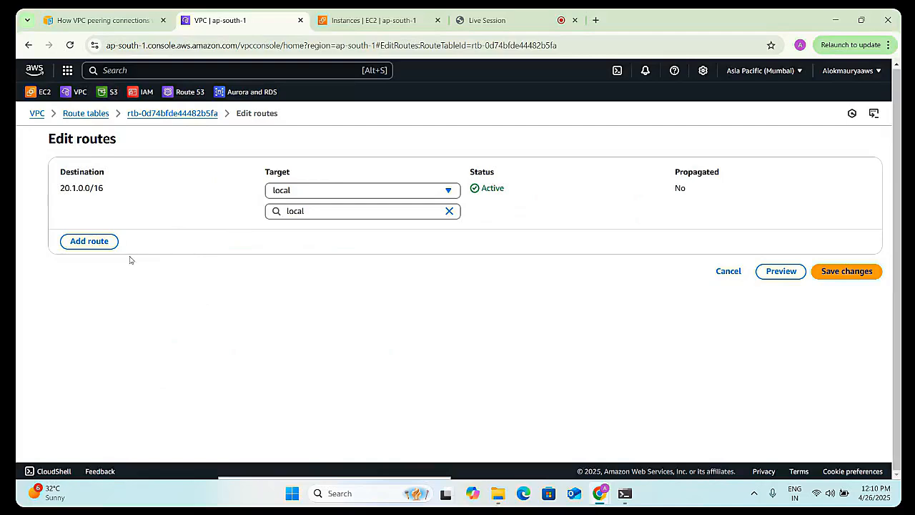
{"action": "left_click", "coordinate": [79, 243]}
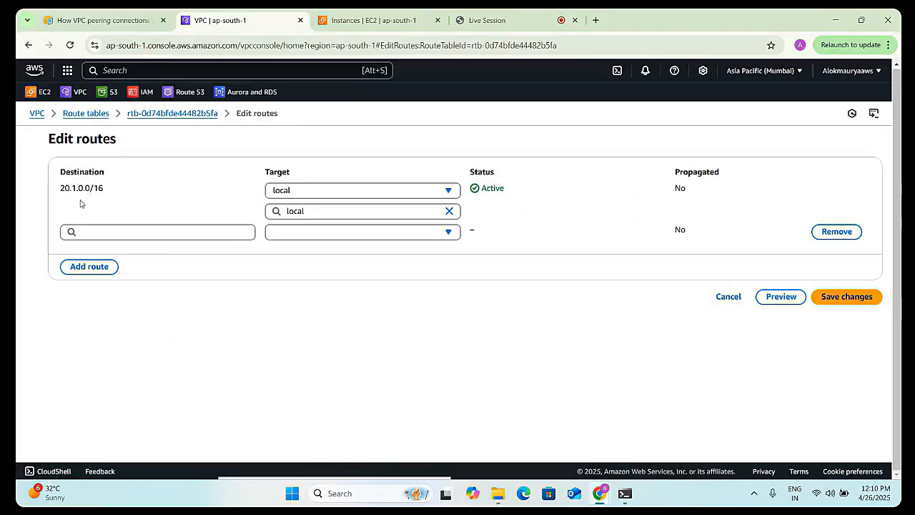
{"action": "left_click", "coordinate": [100, 230]}
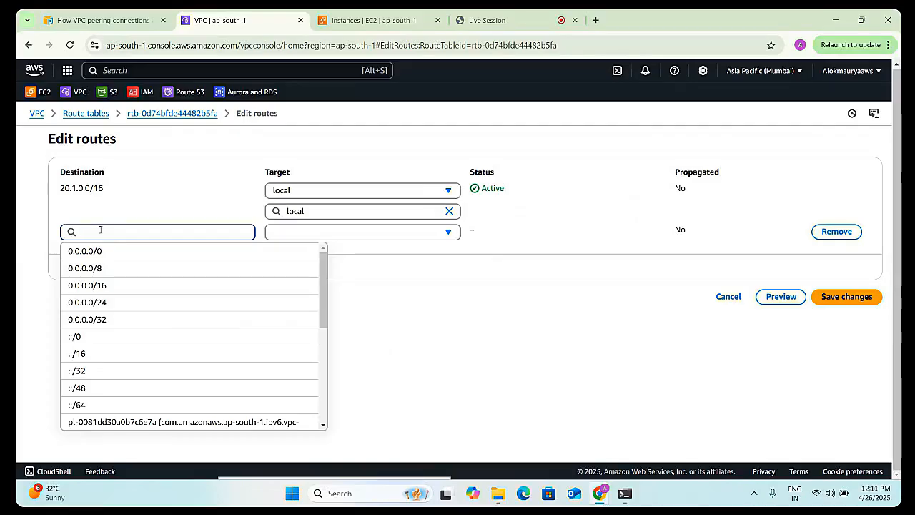
{"action": "type", "text": "192.168.0.0."}
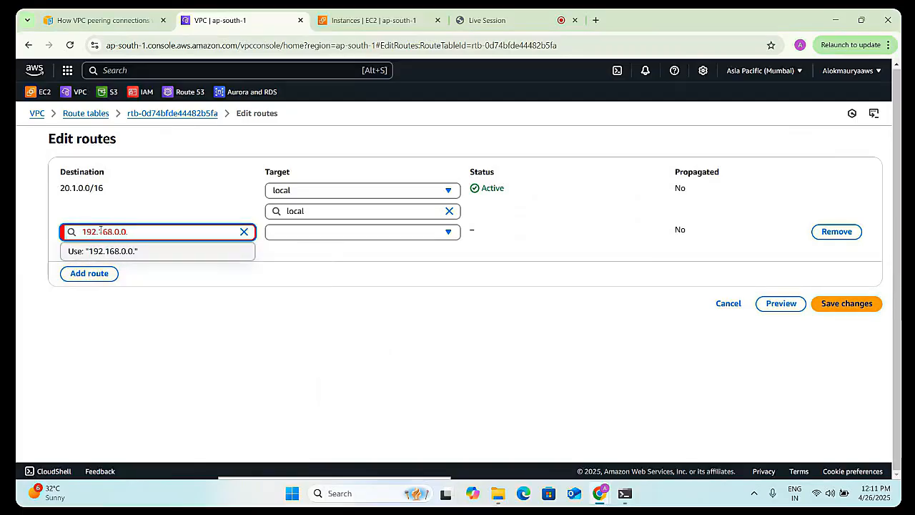
{"action": "type", "text": "/16"}
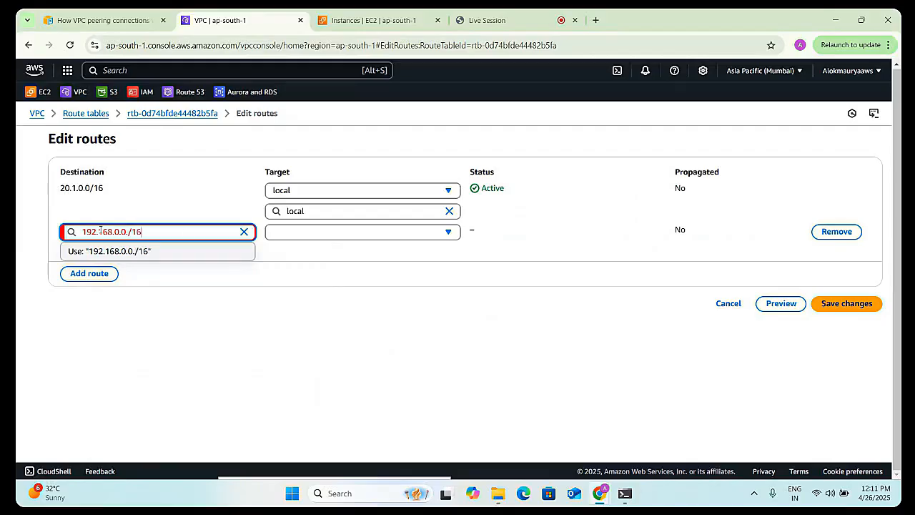
{"action": "left_click", "coordinate": [141, 250]}
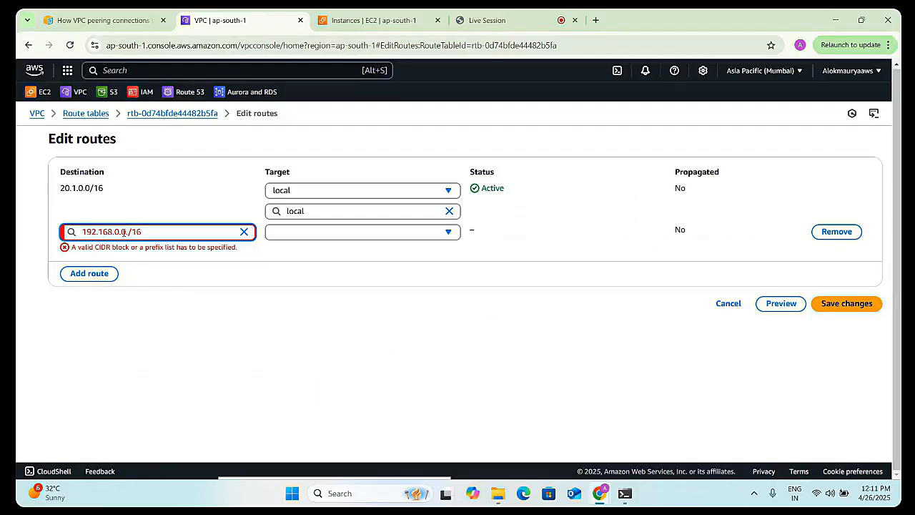
{"action": "left_click", "coordinate": [129, 231]}
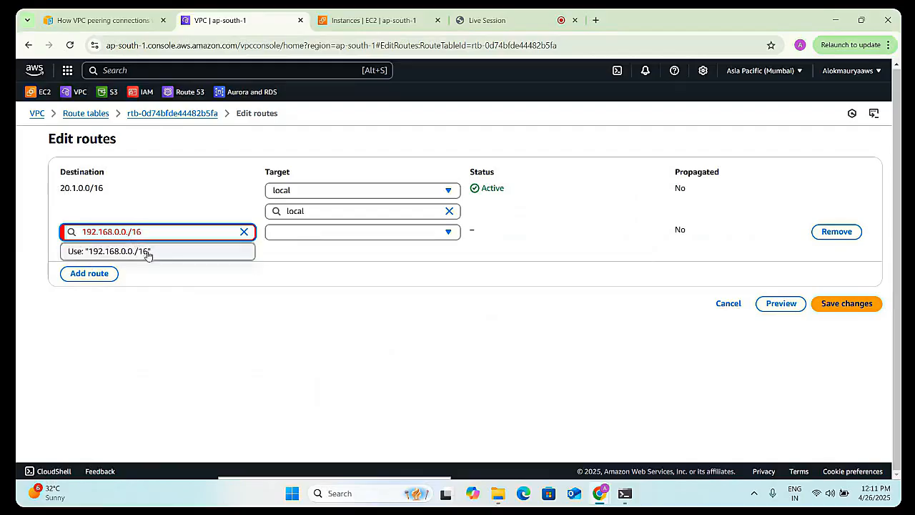
{"action": "key", "text": "BackSpace"}
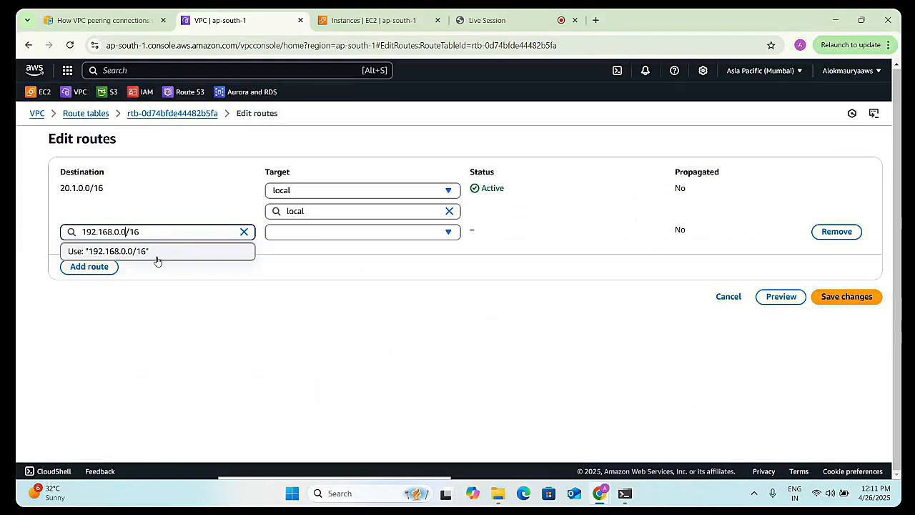
{"action": "left_click", "coordinate": [153, 252]}
- Target the 192.168.0.0/16 route at the transit gateway tgw-07f11939a47e212a3 (vpc1-attach)
{"action": "left_click", "coordinate": [296, 236]}
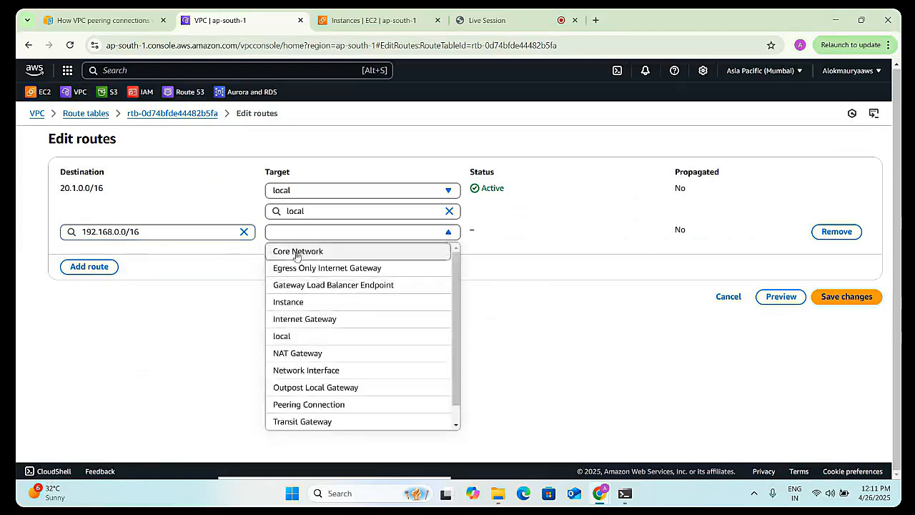
{"action": "scroll", "coordinate": [336, 371], "scroll_direction": "down", "scroll_amount": 1}
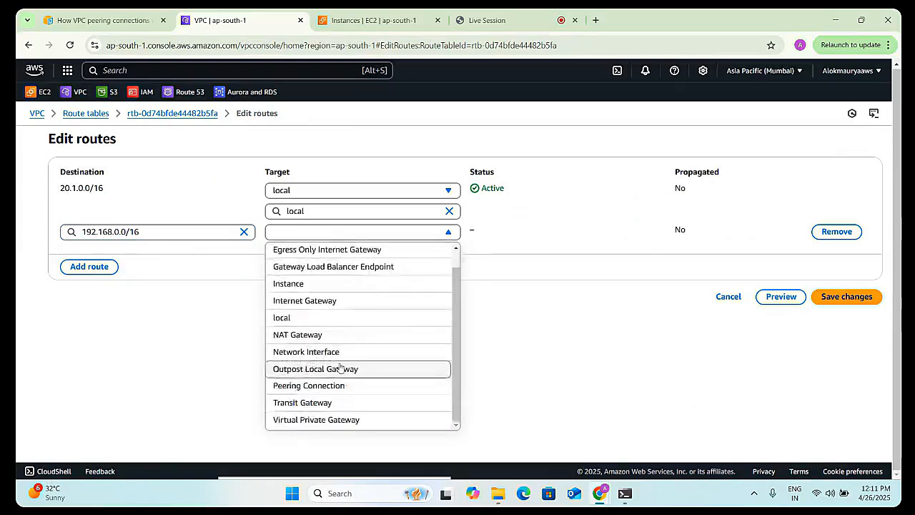
{"action": "left_click", "coordinate": [326, 404]}
{"action": "left_click", "coordinate": [323, 261]}
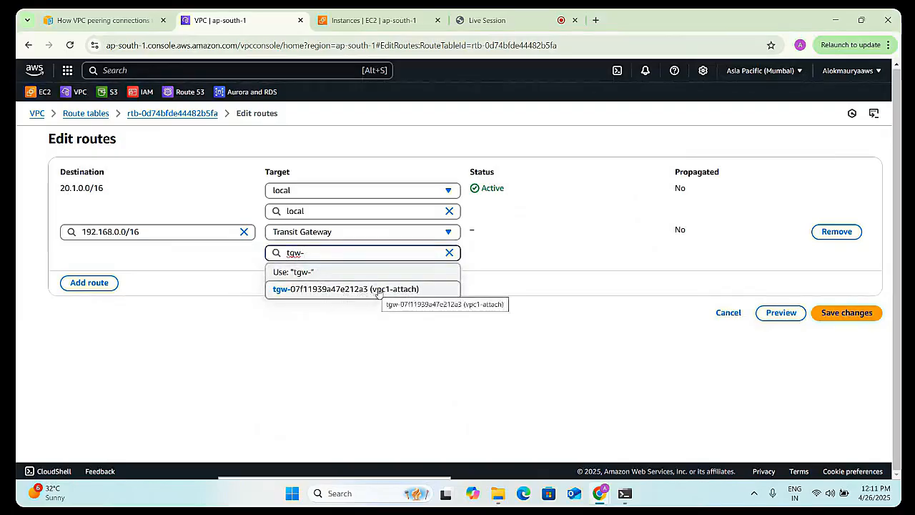
{"action": "left_click", "coordinate": [342, 290]}
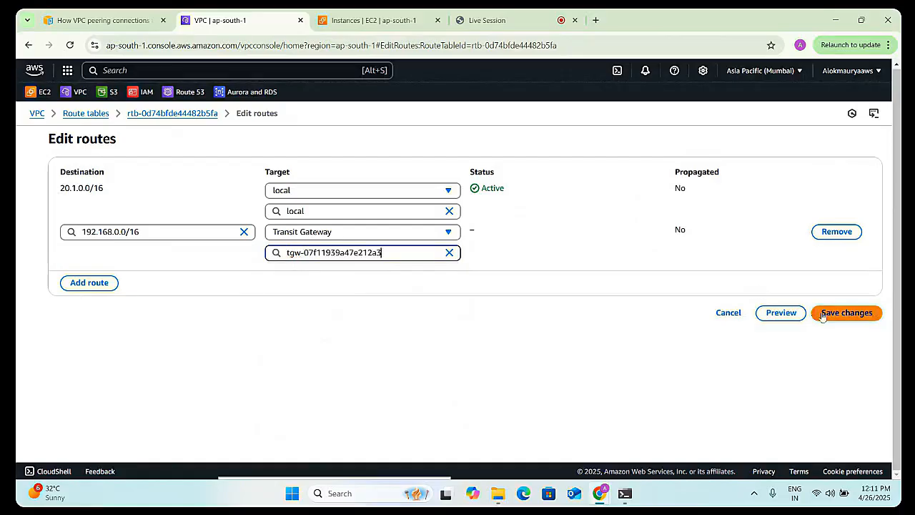
- Add a second route with destination 20.2.0.0/16 through the transit gateway tgw-07f11939a47e212a3
{"action": "left_click", "coordinate": [85, 285]}
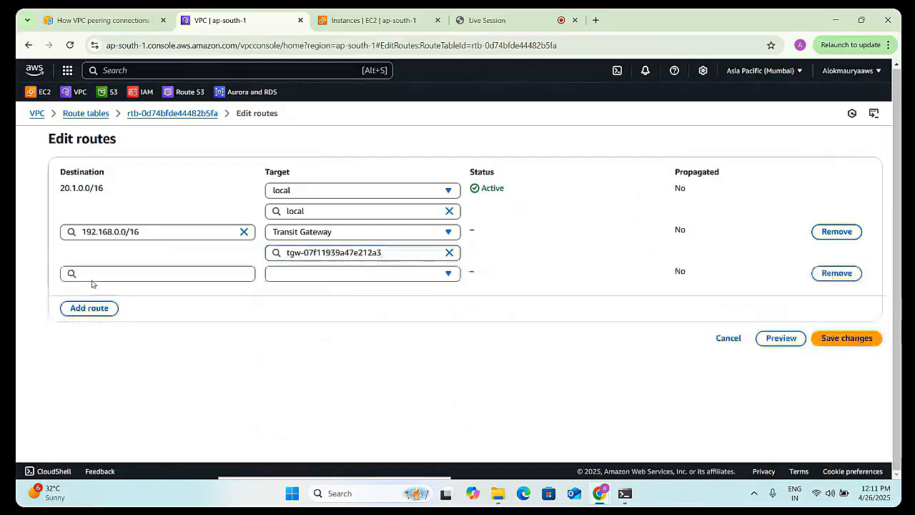
{"action": "left_click", "coordinate": [102, 275]}
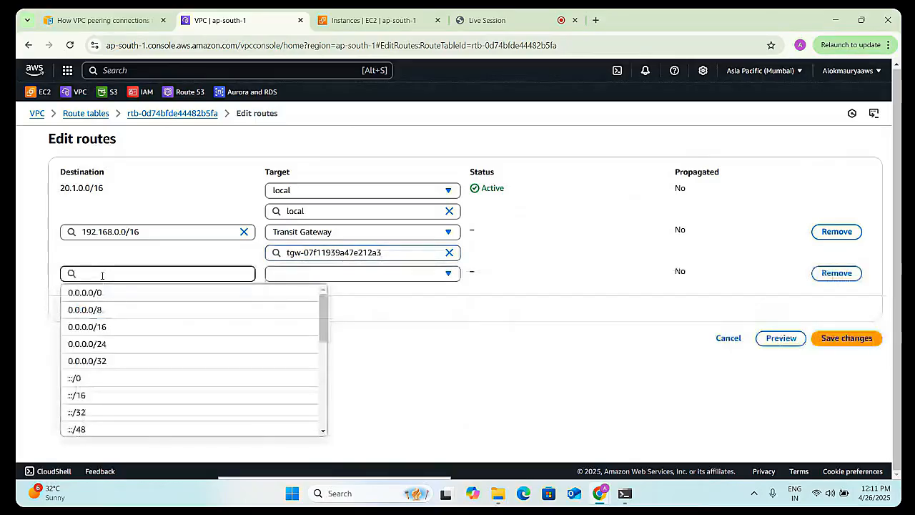
{"action": "type", "text": "20"}
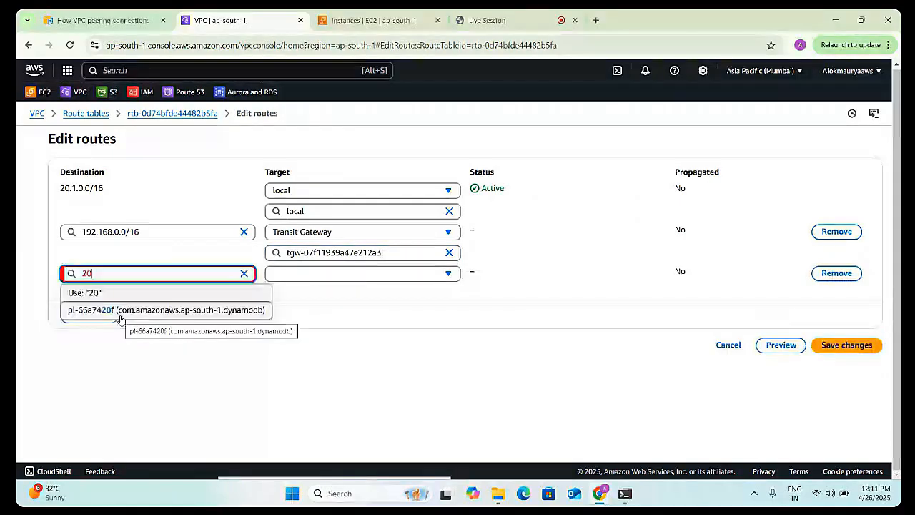
{"action": "type", "text": "."}
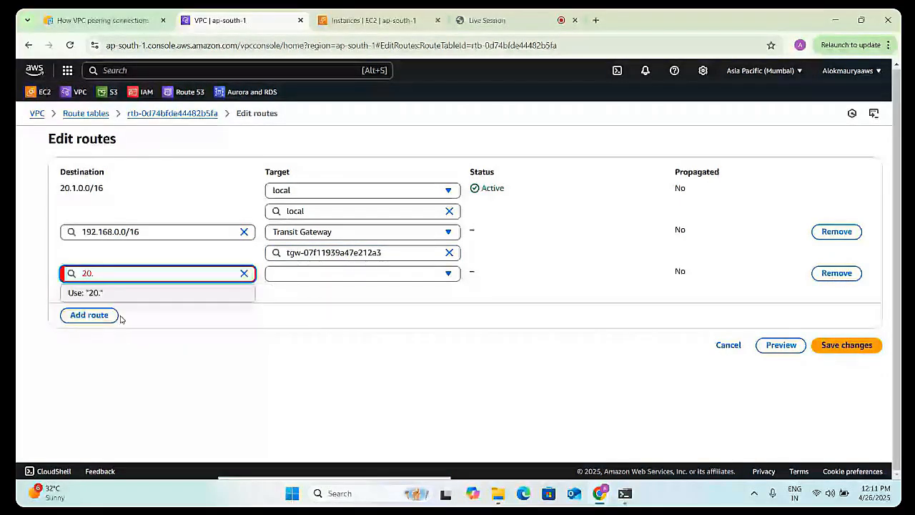
{"action": "type", "text": "2.0.0"}
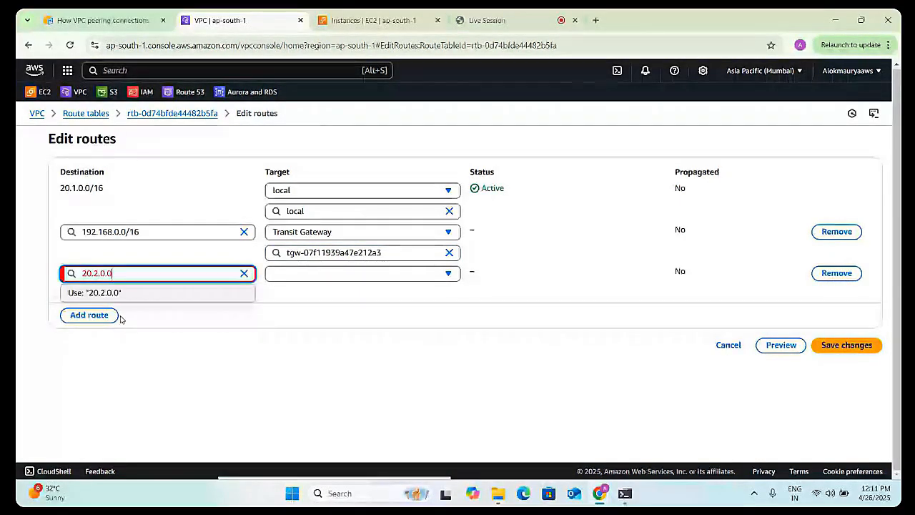
{"action": "type", "text": "/"}
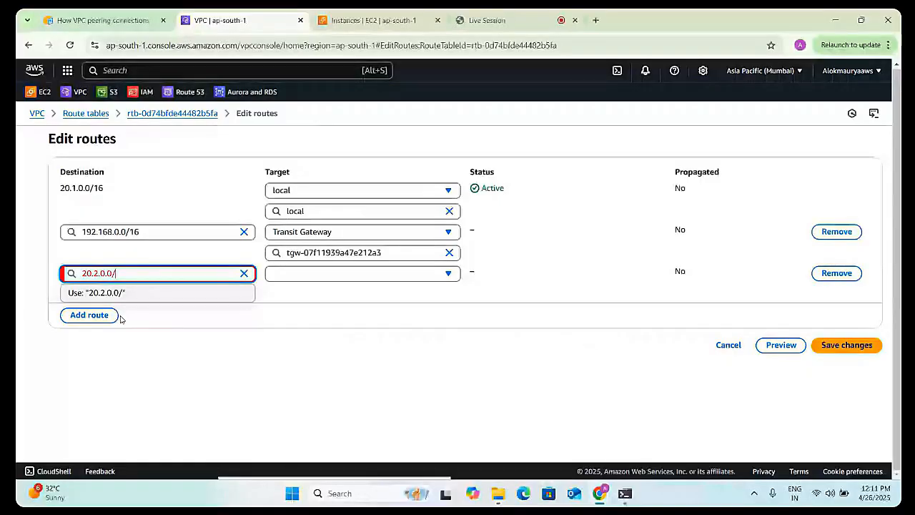
{"action": "type", "text": "16"}
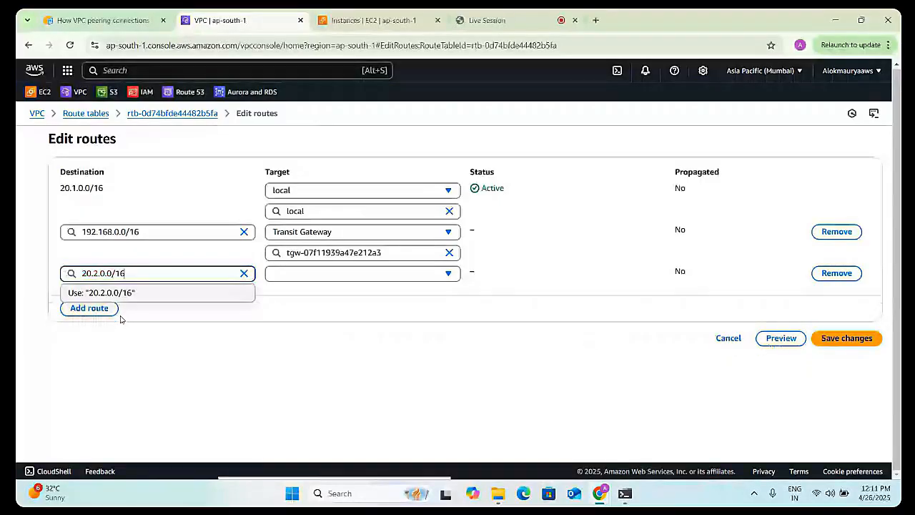
{"action": "left_click", "coordinate": [291, 272]}
{"action": "scroll", "coordinate": [324, 410], "scroll_direction": "down", "scroll_amount": 2}
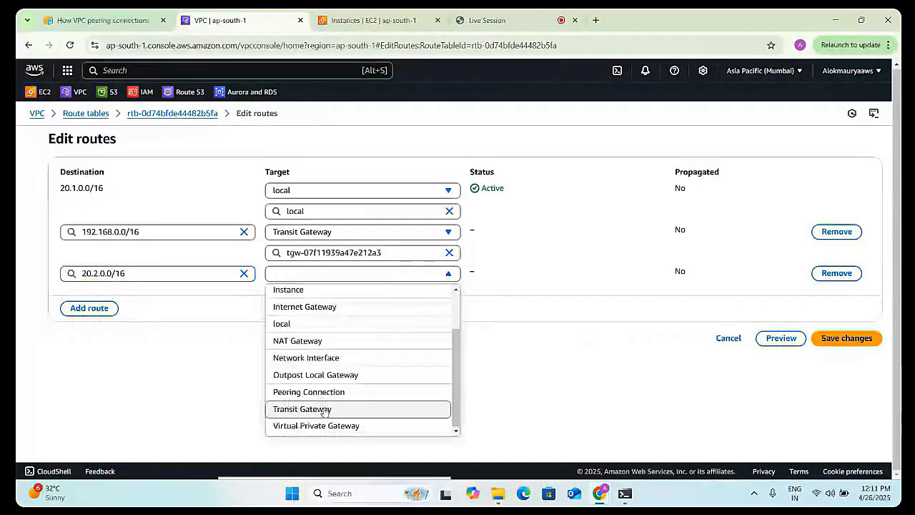
{"action": "left_click", "coordinate": [324, 409]}
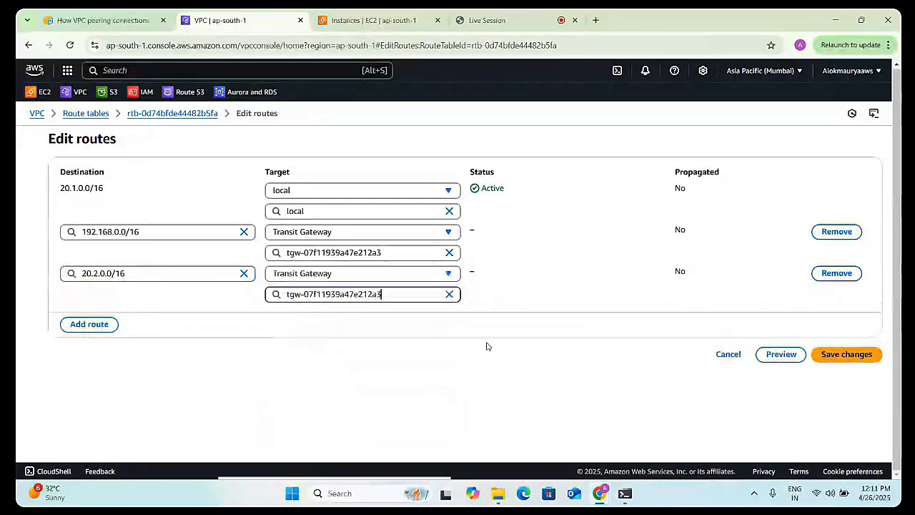
- Add a third route for 20.3.0.0/16 through the transit gateway tgw-07f11939a47e212a3 and save the vpc1 route changes
{"action": "left_click", "coordinate": [84, 326]}
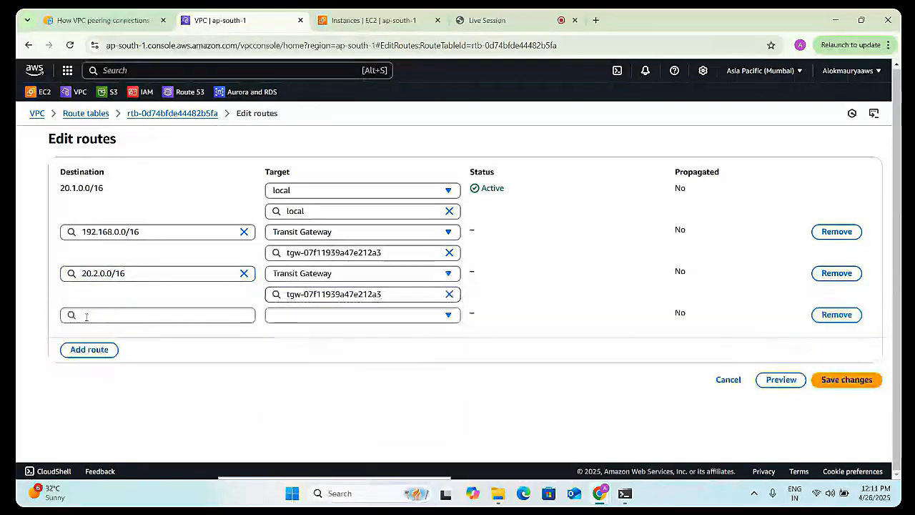
{"action": "left_click", "coordinate": [86, 317]}
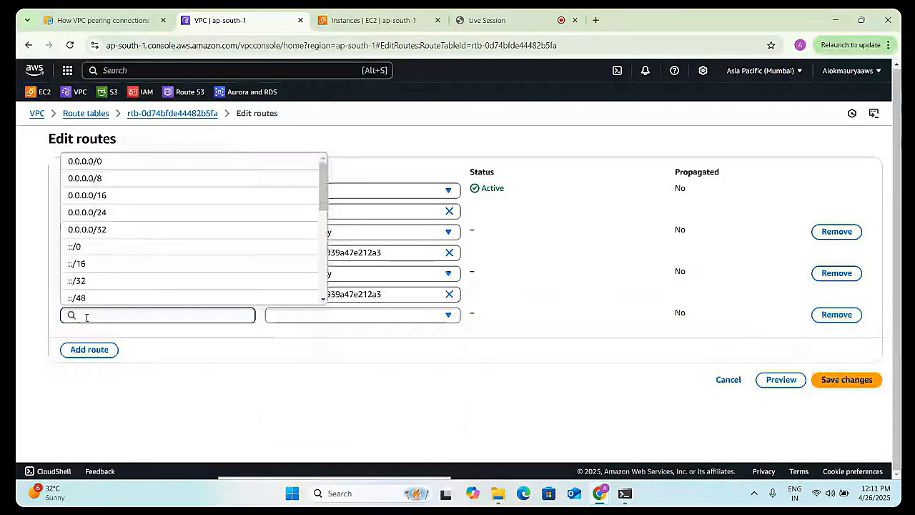
{"action": "type", "text": "20.3.0.0"}
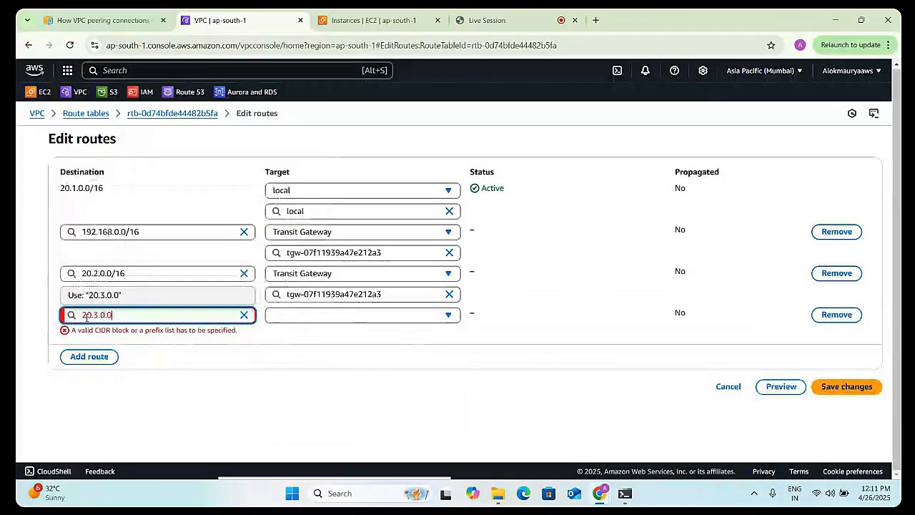
{"action": "type", "text": "/16"}
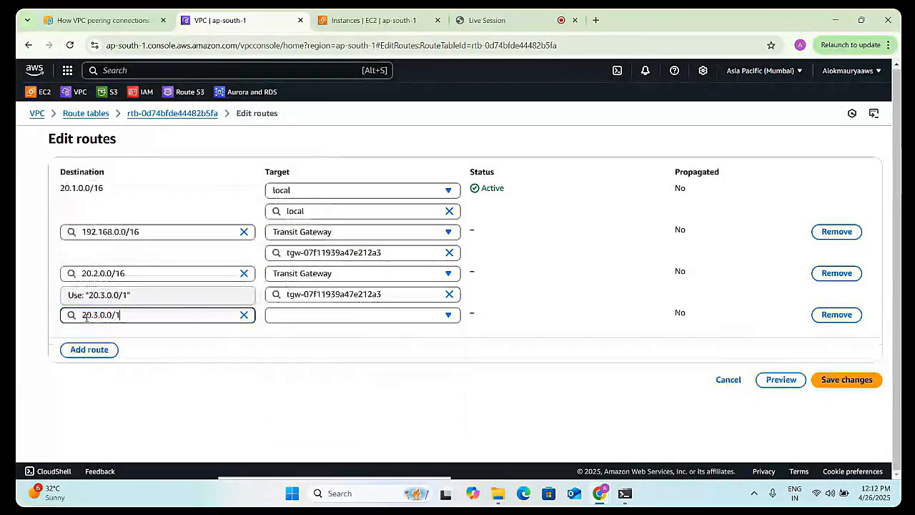
{"action": "left_click", "coordinate": [292, 316]}
{"action": "scroll", "coordinate": [300, 261], "scroll_direction": "down", "scroll_amount": 2}
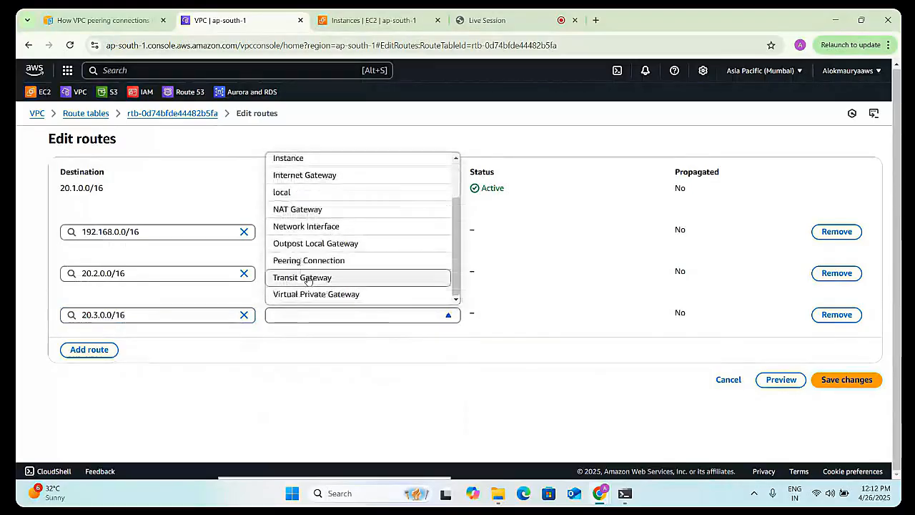
{"action": "left_click", "coordinate": [309, 278]}
{"action": "left_click", "coordinate": [333, 336]}
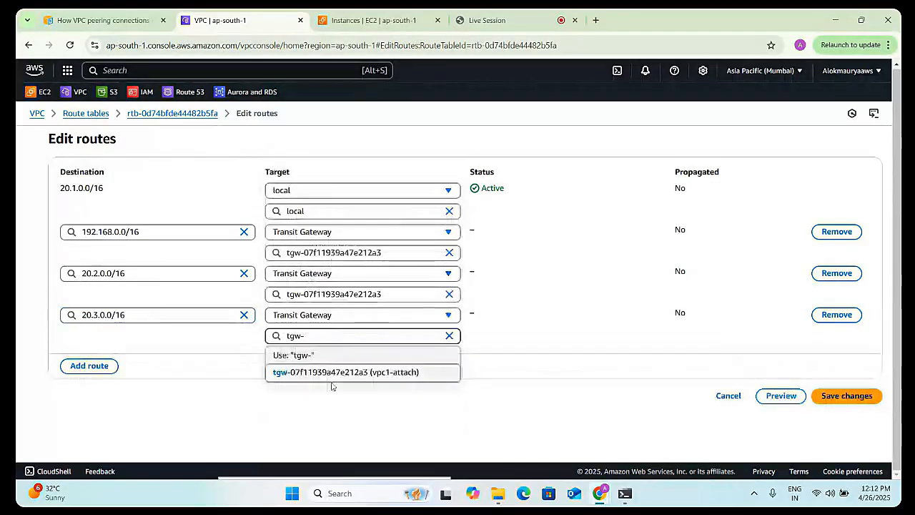
{"action": "left_click", "coordinate": [336, 370]}
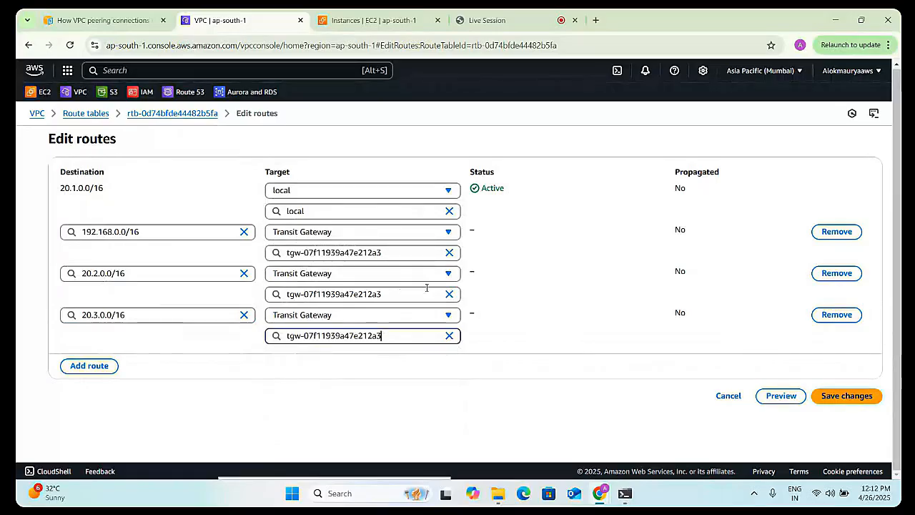
{"action": "left_click", "coordinate": [826, 397]}
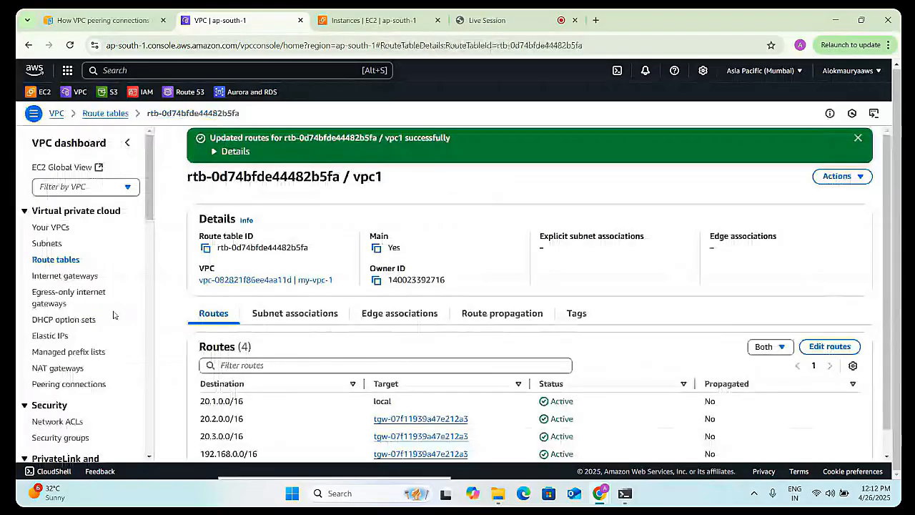
- Return to the route tables list, select vpc-2 instead of vpc1, and open its routes for editing
{"action": "left_click", "coordinate": [56, 259]}
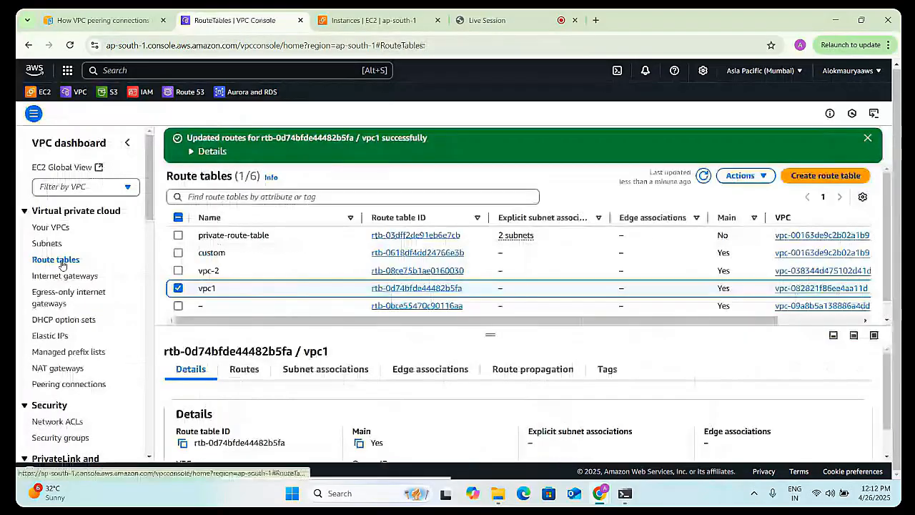
{"action": "left_click", "coordinate": [178, 288]}
{"action": "left_click", "coordinate": [178, 271]}
{"action": "left_click", "coordinate": [233, 370]}
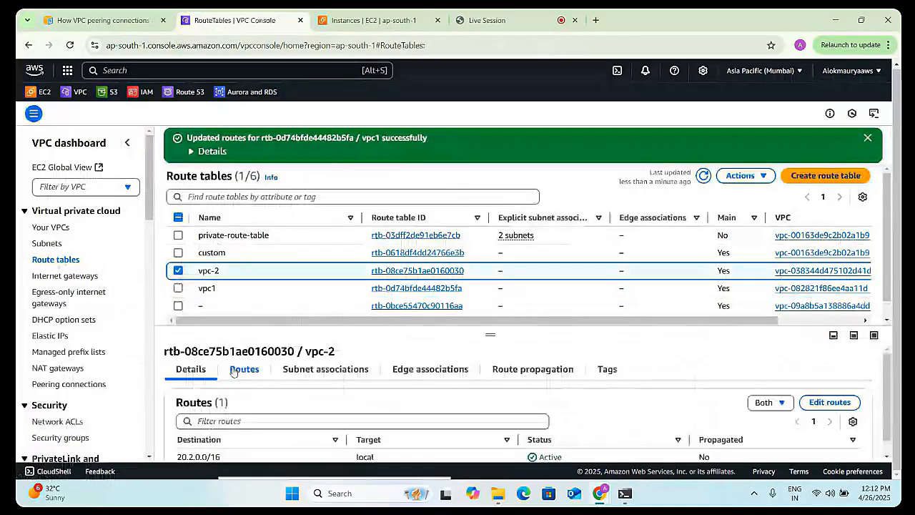
{"action": "left_click", "coordinate": [829, 402]}
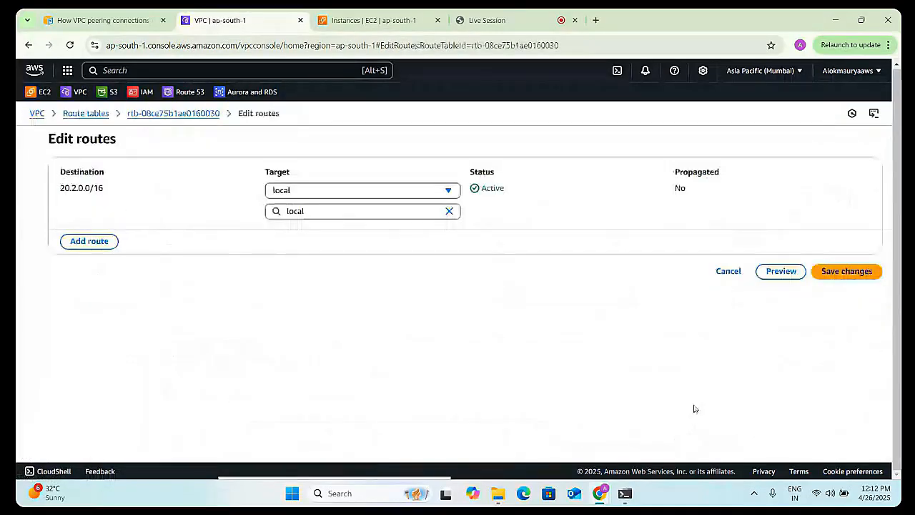
- Add a route with destination 192.168.0.0/16 to the vpc-2 route table
{"action": "left_click", "coordinate": [112, 242]}
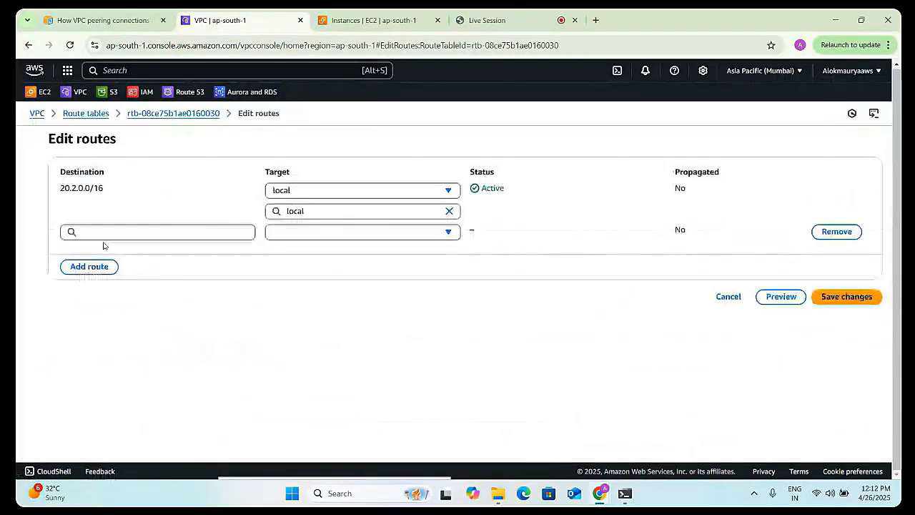
{"action": "left_click", "coordinate": [104, 233]}
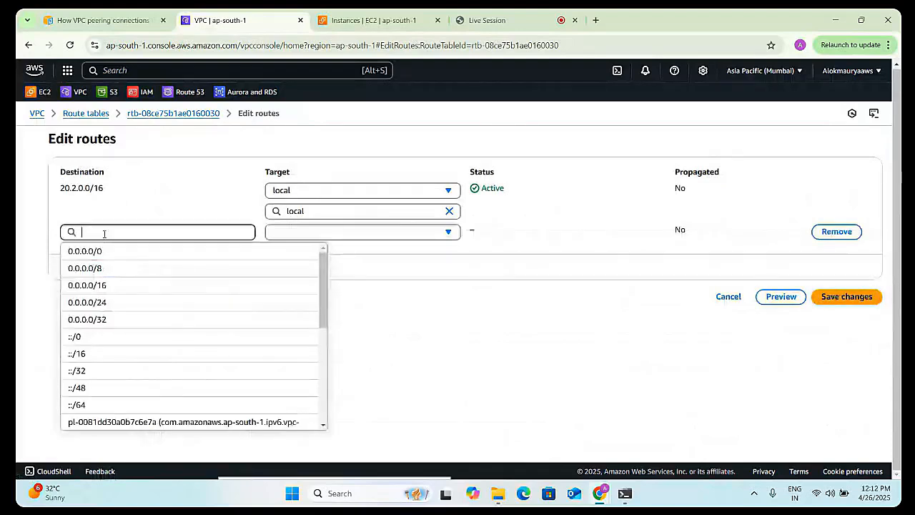
{"action": "type", "text": "192.168.0"}
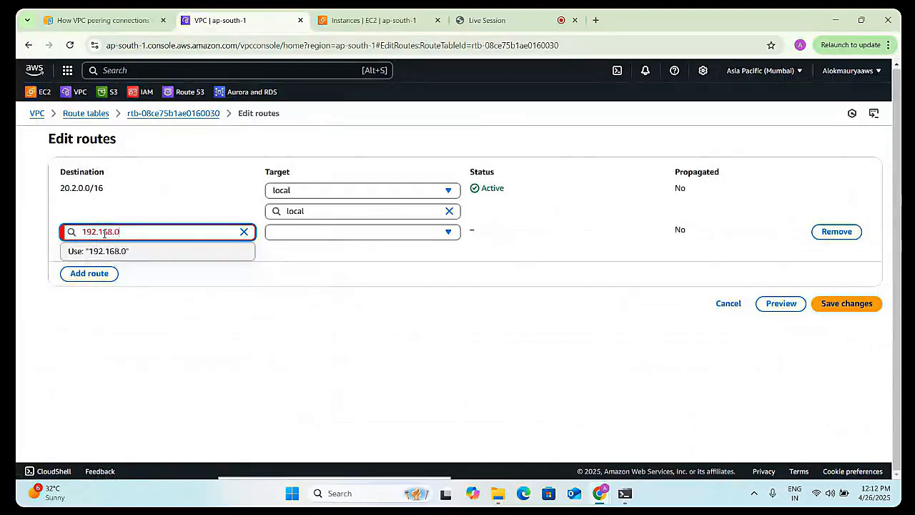
{"action": "type", "text": ".0./"}
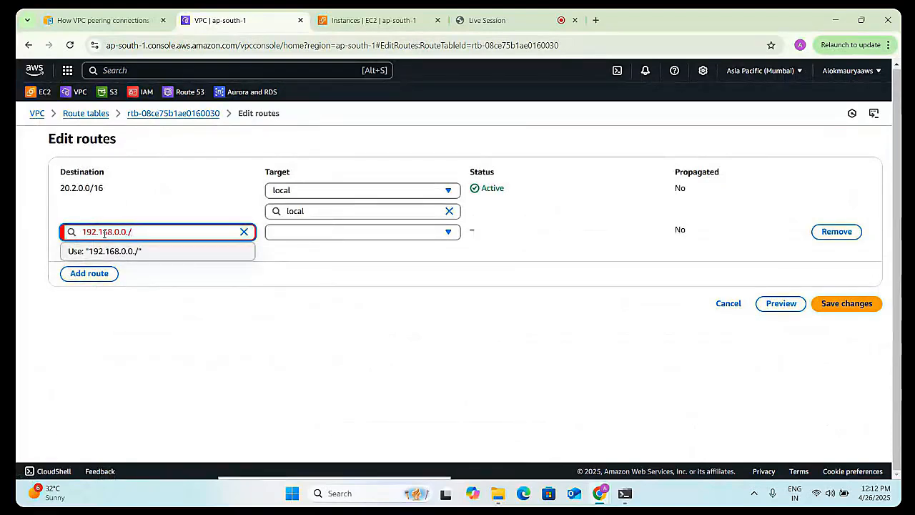
{"action": "key", "text": "BackSpace"}
{"action": "key", "text": "BackSpace"}
{"action": "type", "text": "/16"}
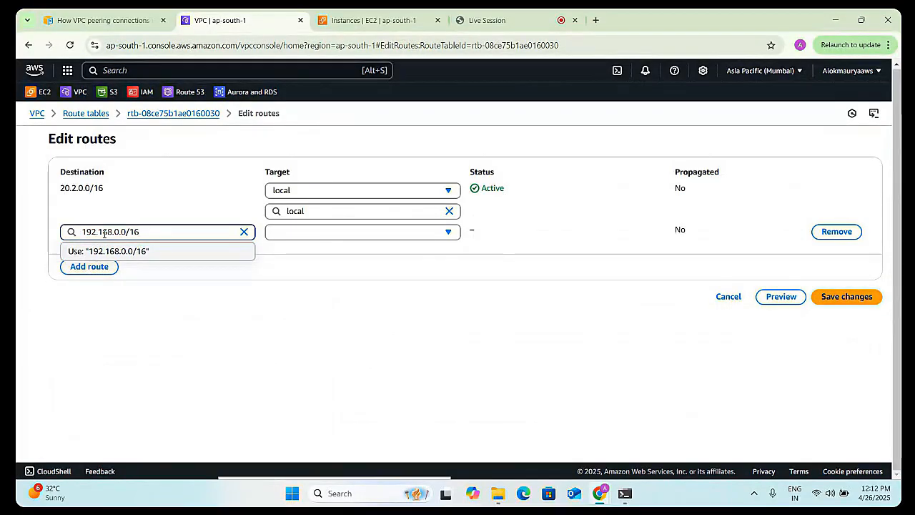
{"action": "left_click", "coordinate": [133, 251]}
- Target the 192.168.0.0/16 route at the transit gateway tgw-07f11939a47e212a3 (vpc2-attach)
{"action": "left_click", "coordinate": [278, 234]}
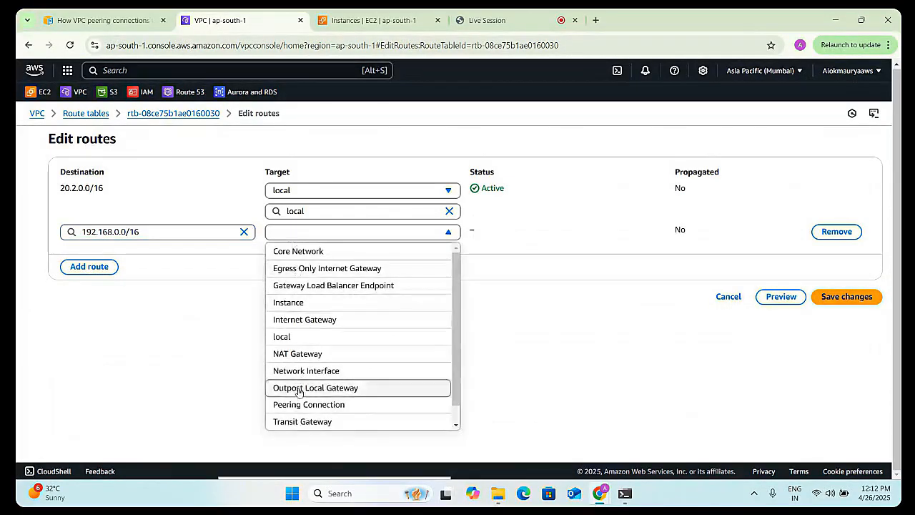
{"action": "left_click", "coordinate": [304, 422]}
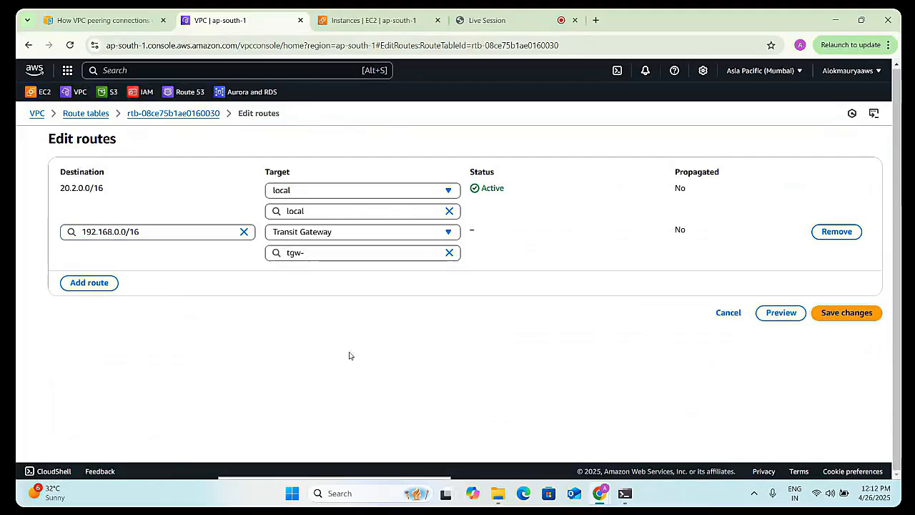
{"action": "left_click", "coordinate": [337, 252]}
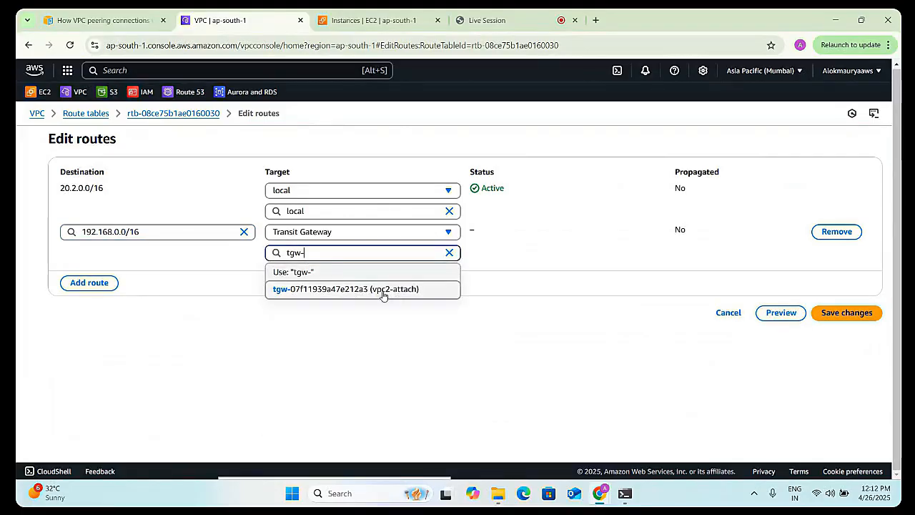
{"action": "left_click", "coordinate": [386, 290]}
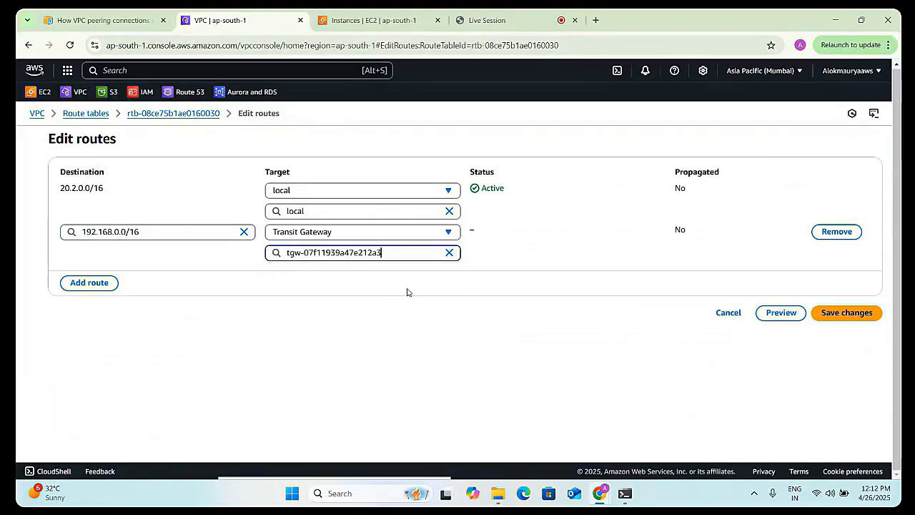
- Add a second vpc-2 route with destination 20.1.0.0/16 through the transit gateway tgw-07f11939a47e212a3
{"action": "left_click", "coordinate": [95, 282]}
{"action": "left_click", "coordinate": [95, 278]}
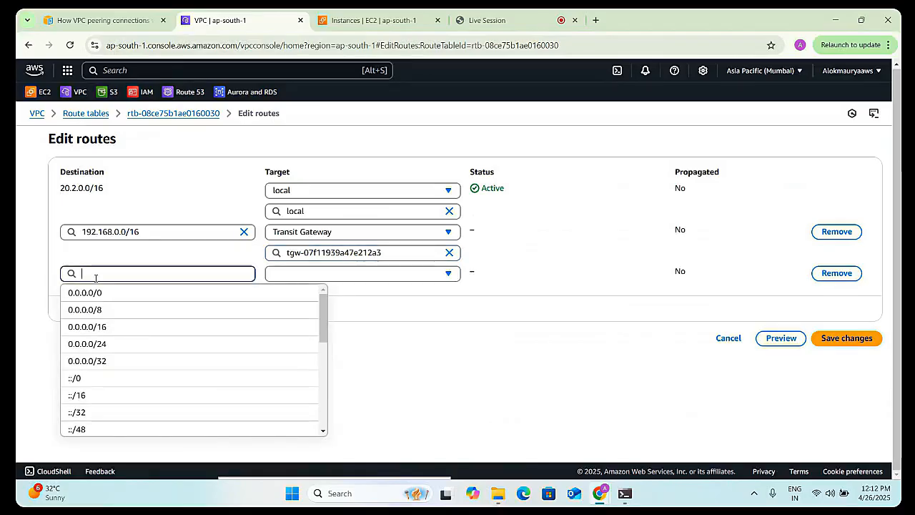
{"action": "type", "text": "20"}
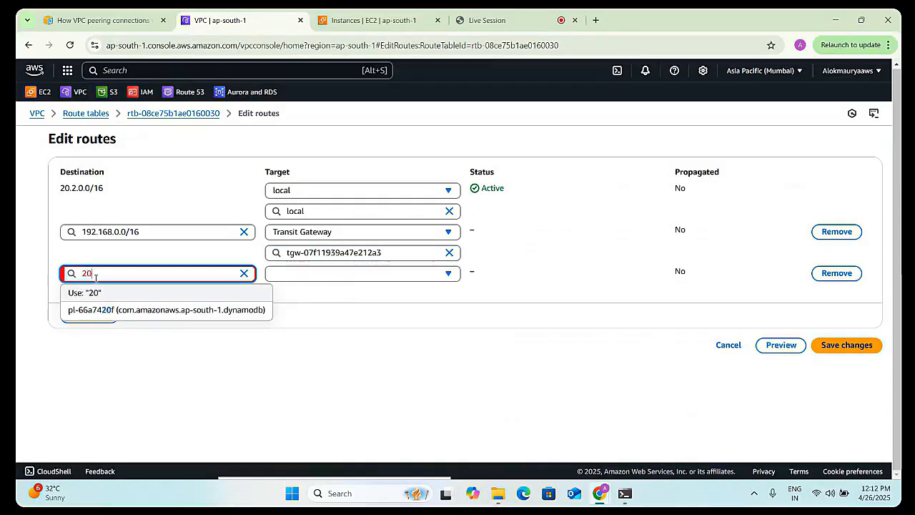
{"action": "type", "text": ".1"}
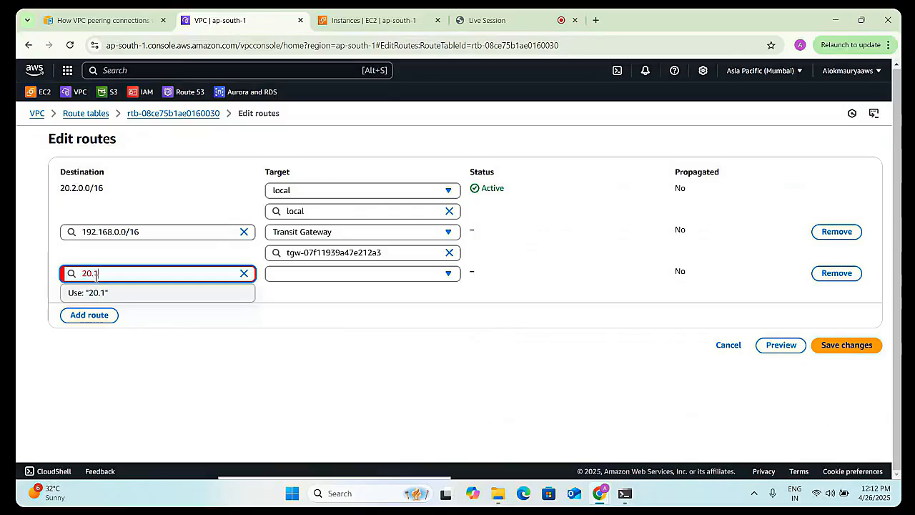
{"action": "type", "text": ".0.0/16"}
{"action": "left_click", "coordinate": [304, 273]}
{"action": "scroll", "coordinate": [307, 374], "scroll_direction": "down", "scroll_amount": 1}
{"action": "scroll", "coordinate": [307, 404], "scroll_direction": "down", "scroll_amount": 1}
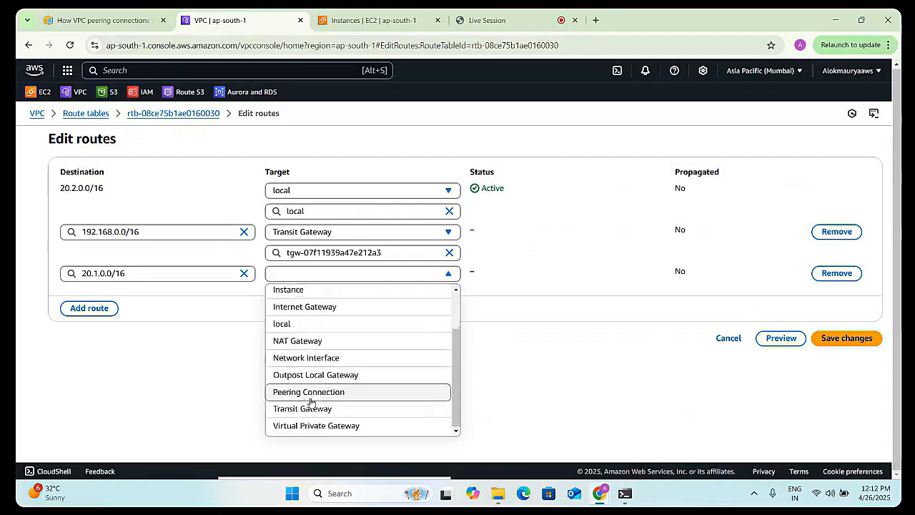
{"action": "left_click", "coordinate": [308, 409]}
{"action": "left_click", "coordinate": [343, 294]}
{"action": "left_click", "coordinate": [337, 327]}
- Add a third route for 20.3.0.0/16 through the transit gateway tgw-07f11939a47e212a3 and save the vpc-2 route changes
{"action": "left_click", "coordinate": [89, 324]}
{"action": "left_click", "coordinate": [91, 316]}
{"action": "type", "text": "20.3"}
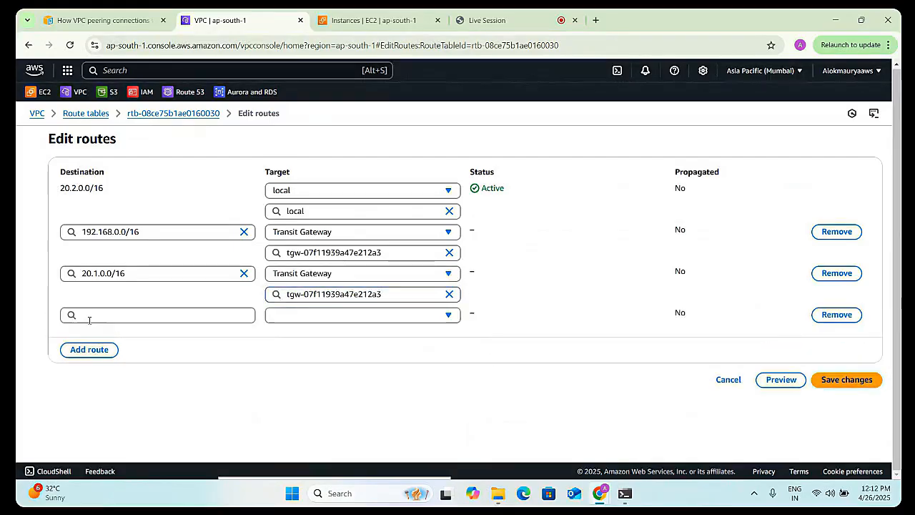
{"action": "type", "text": ".0.0/16"}
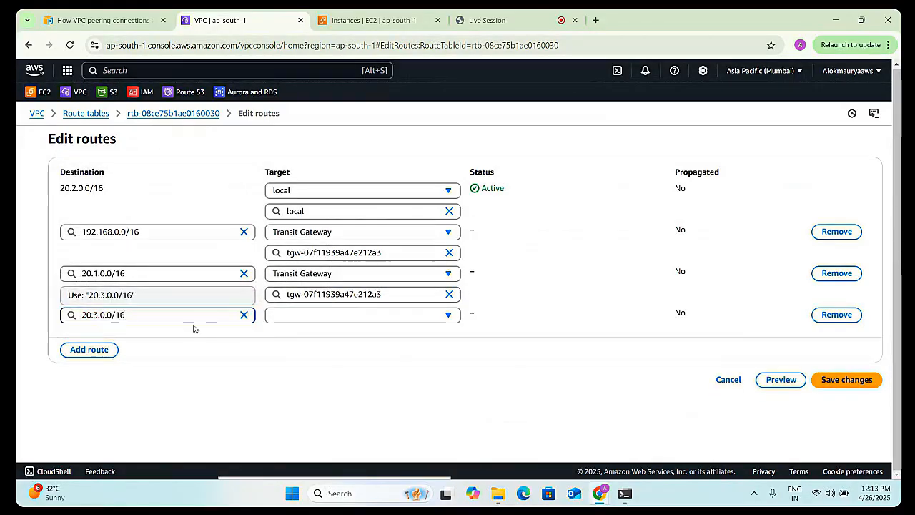
{"action": "left_click", "coordinate": [357, 315]}
{"action": "scroll", "coordinate": [312, 275], "scroll_direction": "down", "scroll_amount": 2}
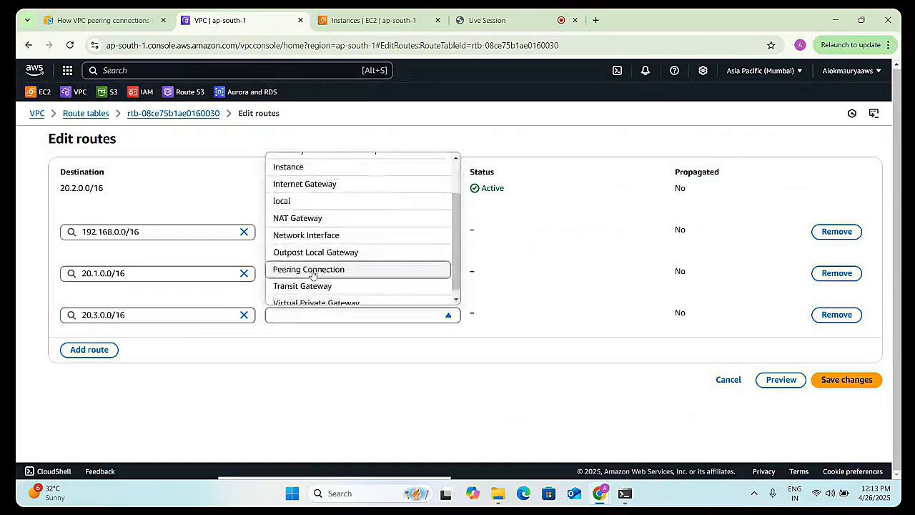
{"action": "left_click", "coordinate": [315, 286]}
{"action": "left_click", "coordinate": [327, 337]}
{"action": "left_click", "coordinate": [343, 355]}
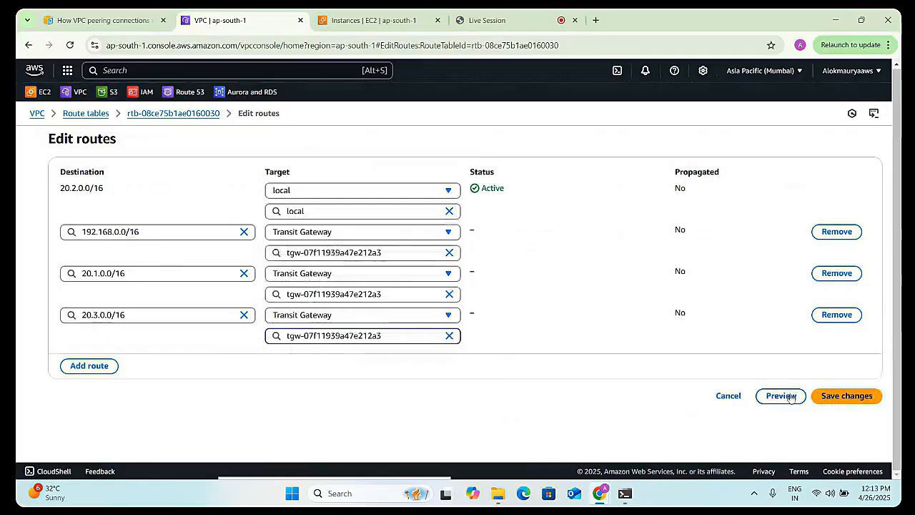
{"action": "left_click", "coordinate": [842, 396]}
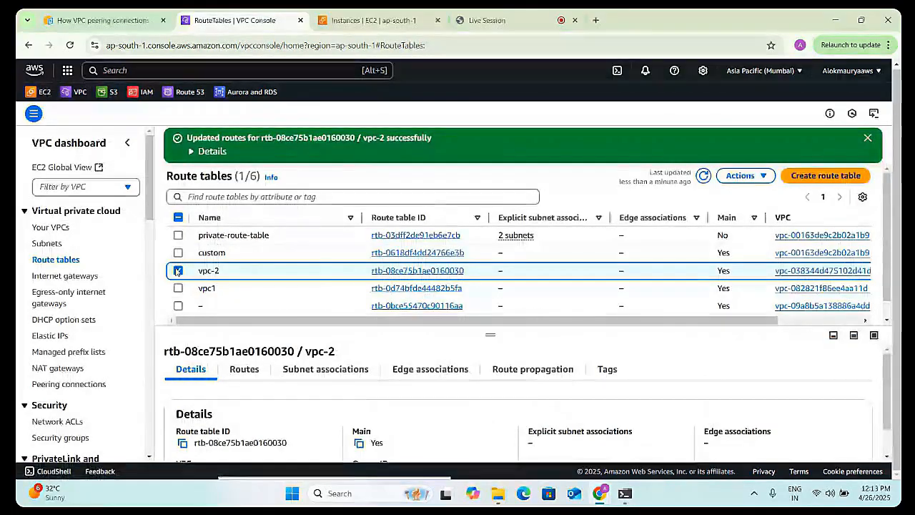
- Select vpc-3 instead of vpc-2 in the route tables list and open its routes for editing
{"action": "scroll", "coordinate": [217, 301], "scroll_direction": "down", "scroll_amount": 1}
{"action": "left_click", "coordinate": [217, 306]}
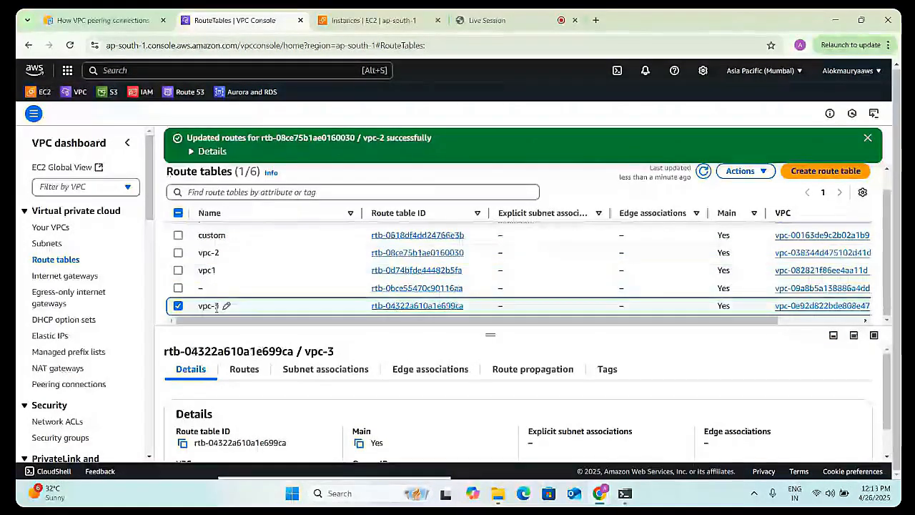
{"action": "scroll", "coordinate": [344, 386], "scroll_direction": "down", "scroll_amount": 1}
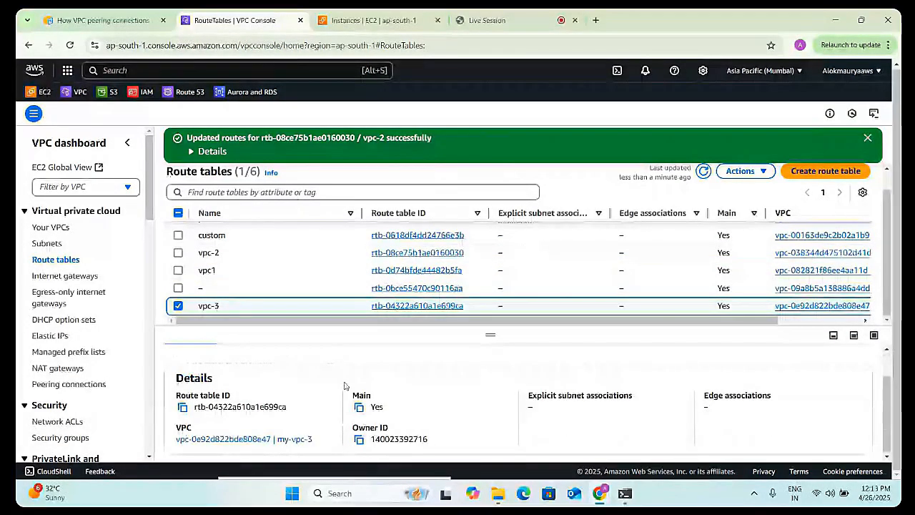
{"action": "scroll", "coordinate": [344, 385], "scroll_direction": "up", "scroll_amount": 2}
{"action": "left_click", "coordinate": [245, 370]}
{"action": "left_click", "coordinate": [832, 462]}
- Add routes for 192.168.0.0/16, 20.1.0.0/16 and 20.2.0.0/16 through the transit gateway tgw-07f11939a47e212a3 to vpc-3 and save them
{"action": "left_click", "coordinate": [89, 239]}
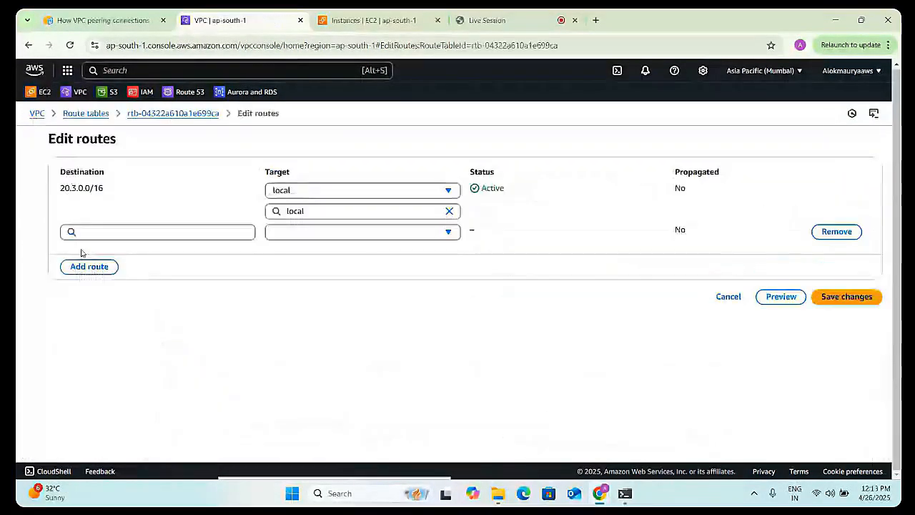
{"action": "left_click", "coordinate": [68, 231]}
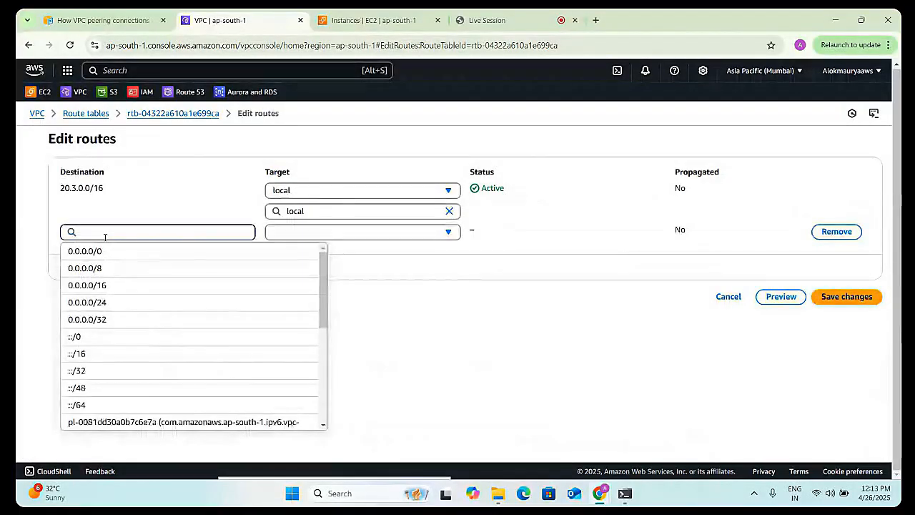
{"action": "type", "text": "192.168.0.0/16"}
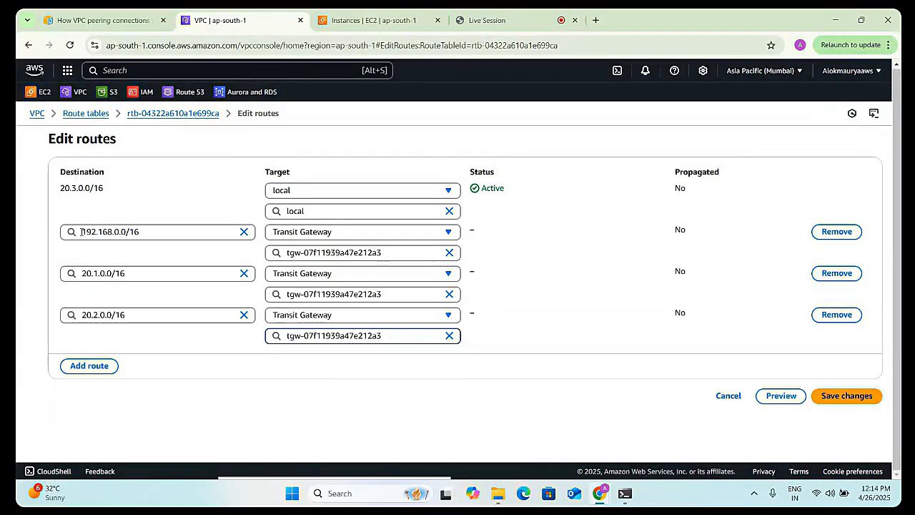
{"action": "left_click", "coordinate": [824, 398]}
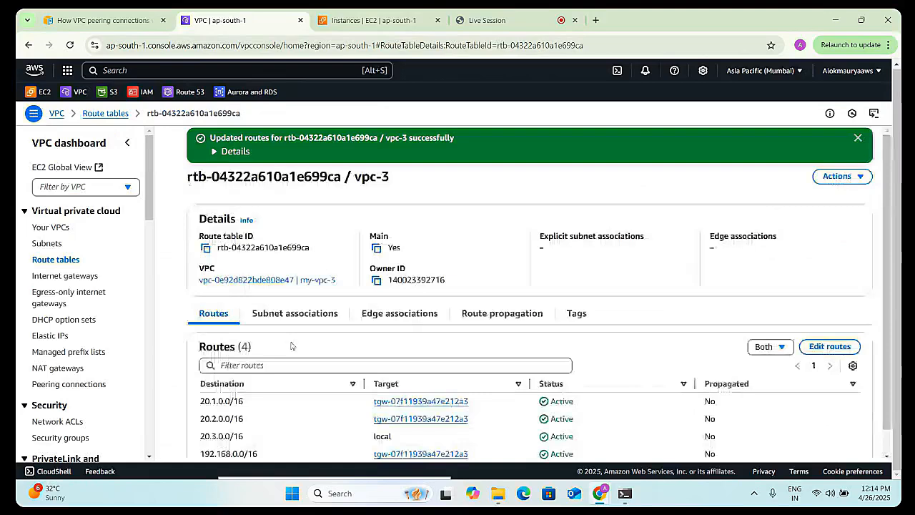
- Return to the route tables list, select custom instead of vpc-3, and open its routes for editing
{"action": "left_click", "coordinate": [65, 259]}
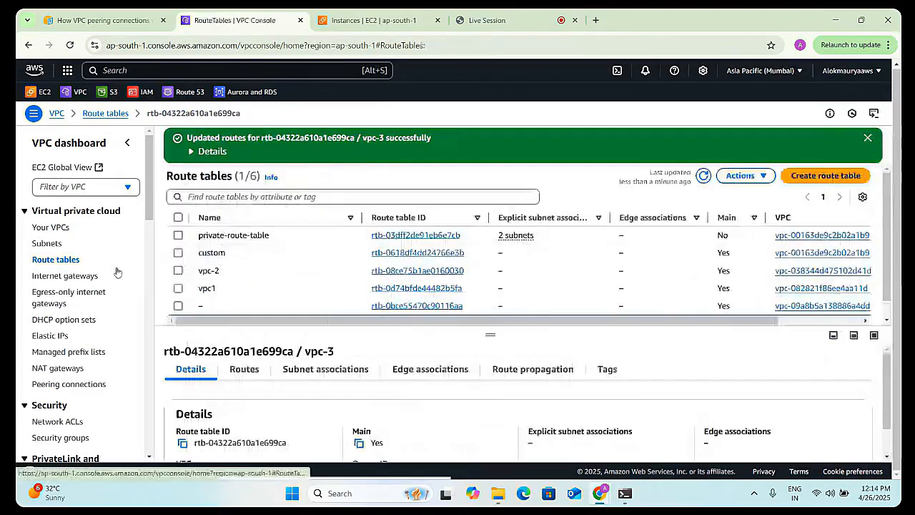
{"action": "left_click", "coordinate": [178, 253]}
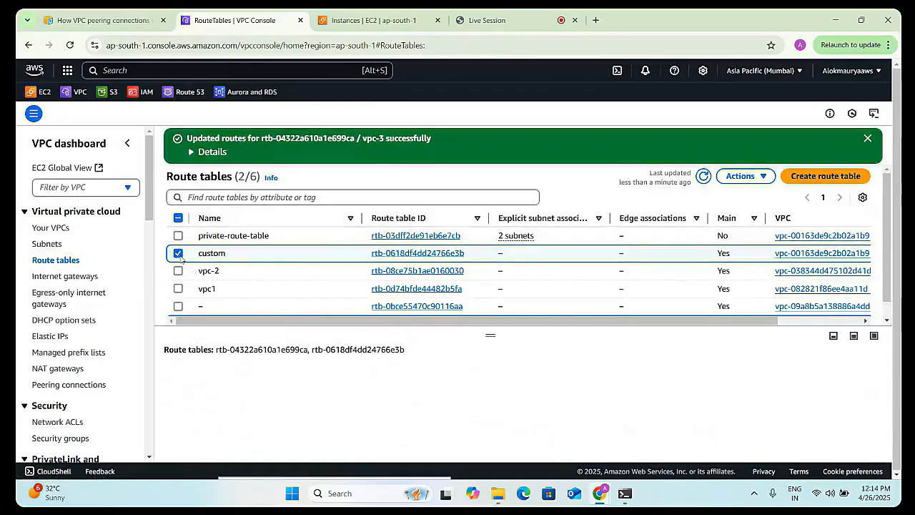
{"action": "scroll", "coordinate": [192, 287], "scroll_direction": "down", "scroll_amount": 1}
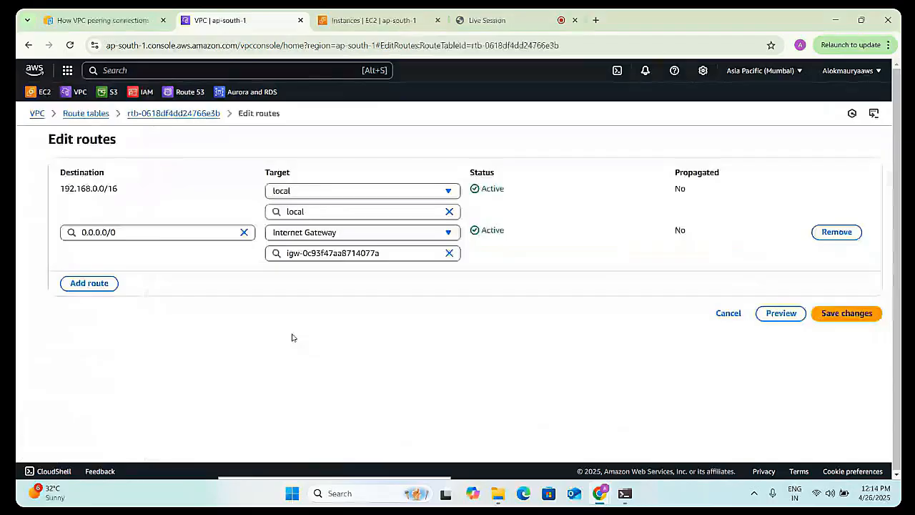
- Add a route for 20.0.0.0/8 through the transit gateway tgw-07f11939a47e212a3 to the custom route table
{"action": "left_click", "coordinate": [90, 283]}
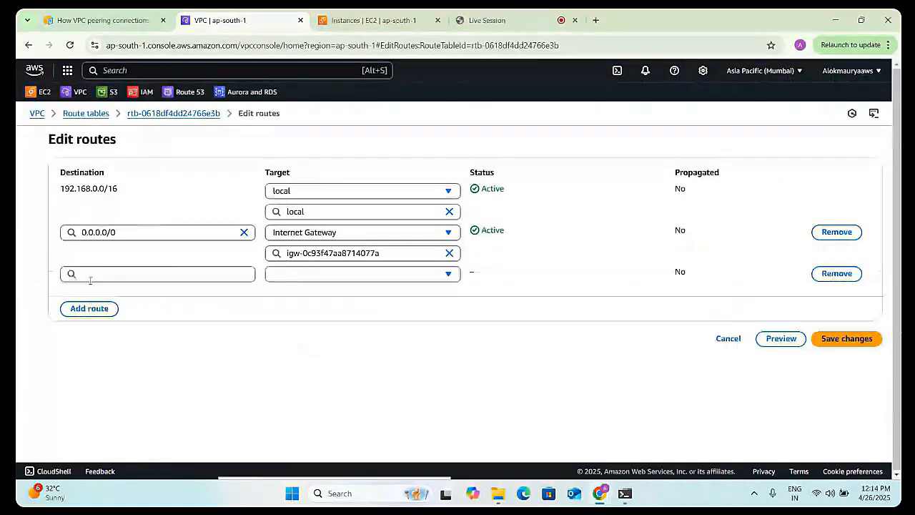
{"action": "left_click", "coordinate": [98, 274]}
{"action": "type", "text": "2"}
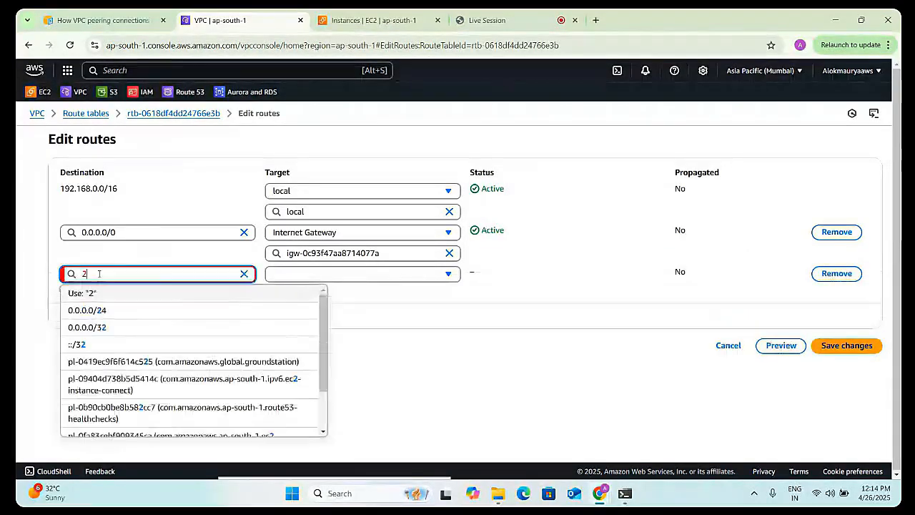
{"action": "type", "text": "0.0.0."}
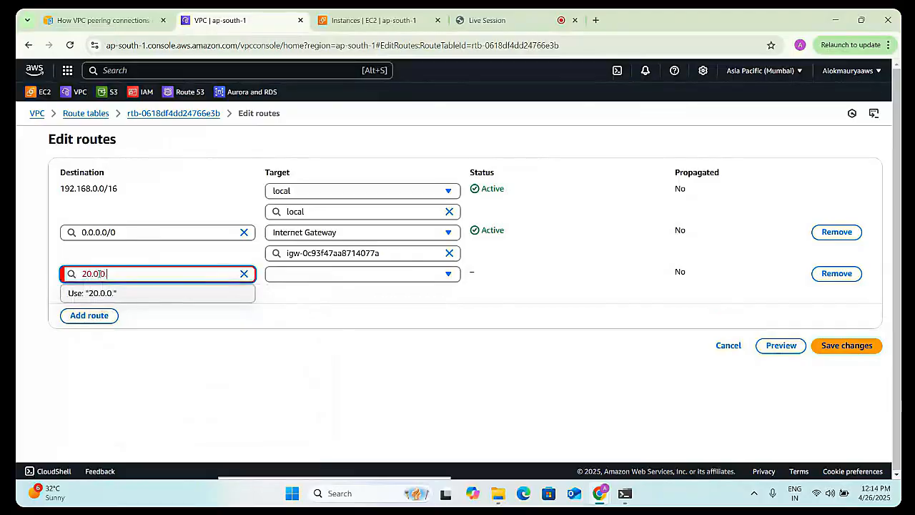
{"action": "type", "text": "0/8"}
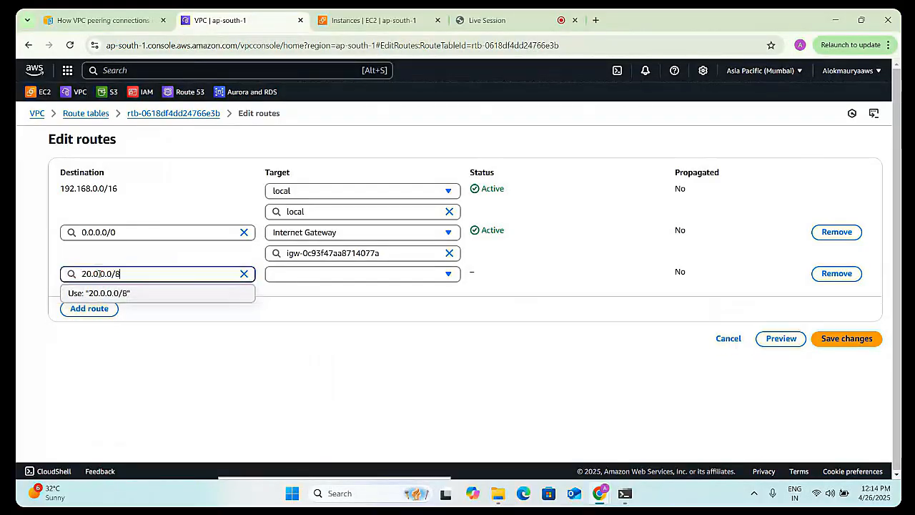
{"action": "left_click", "coordinate": [128, 265]}
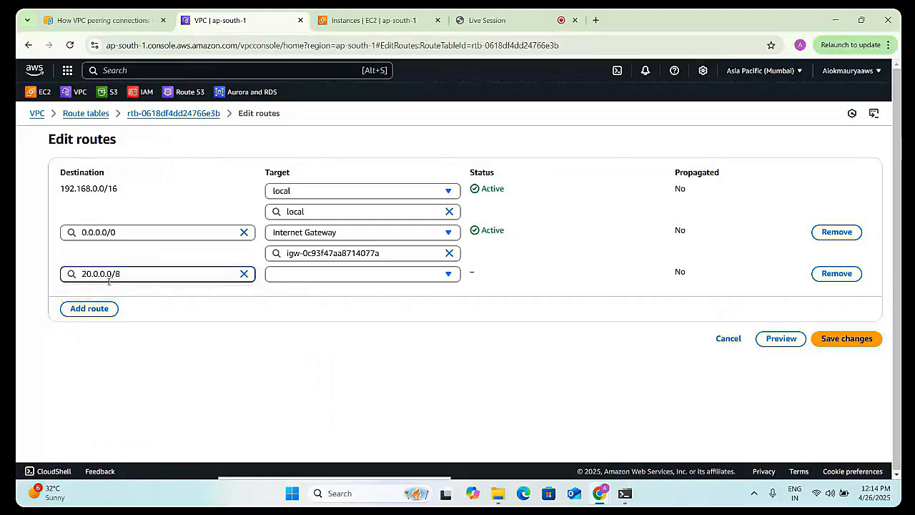
{"action": "left_click", "coordinate": [289, 274]}
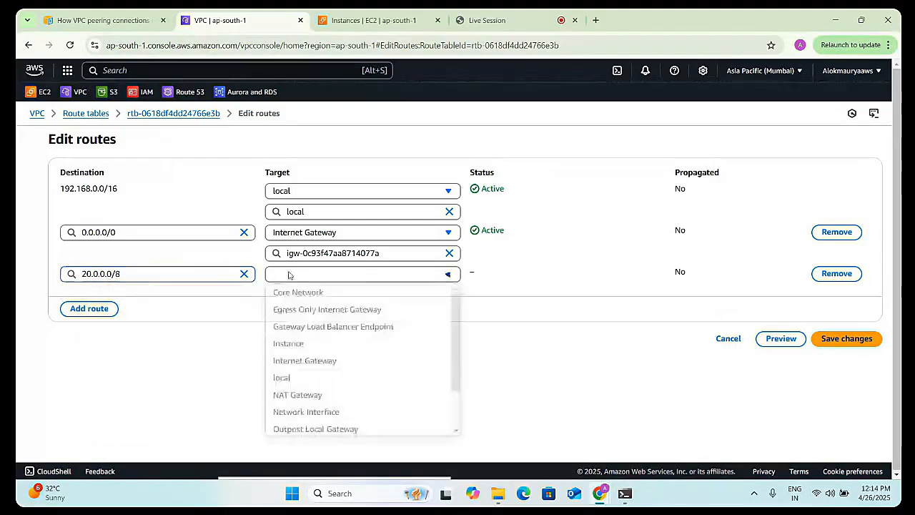
{"action": "scroll", "coordinate": [314, 419], "scroll_direction": "down", "scroll_amount": 1}
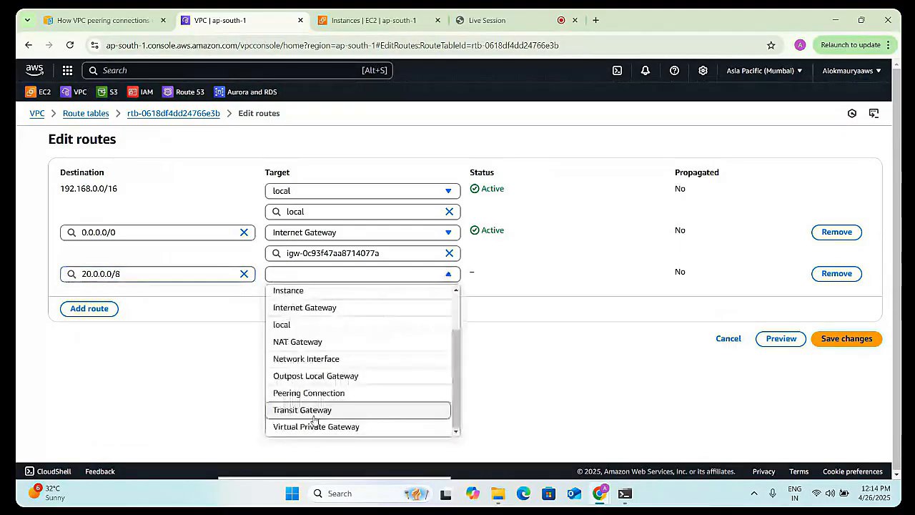
{"action": "left_click", "coordinate": [313, 410]}
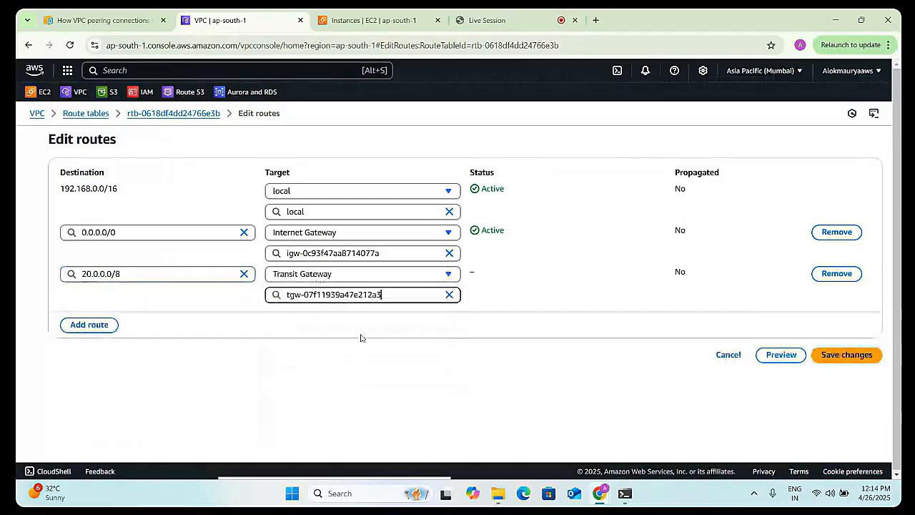
- Save the new 20.0.0.0/8 transit gateway route in the custom route table
{"action": "key", "text": "Return"}
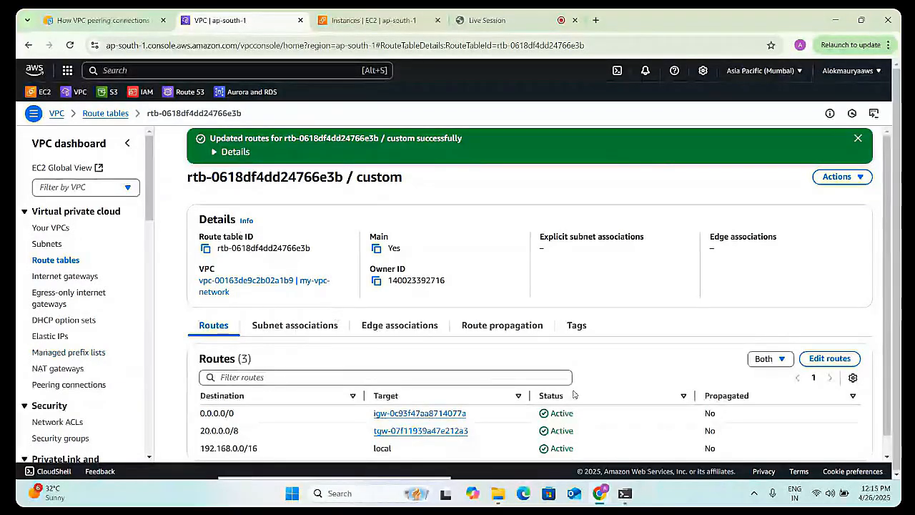
- Switch to the terminal, clear its output and test connectivity by pinging 20.3.1.147, stopping after a few packets
{"action": "key", "text": "alt+Tab"}
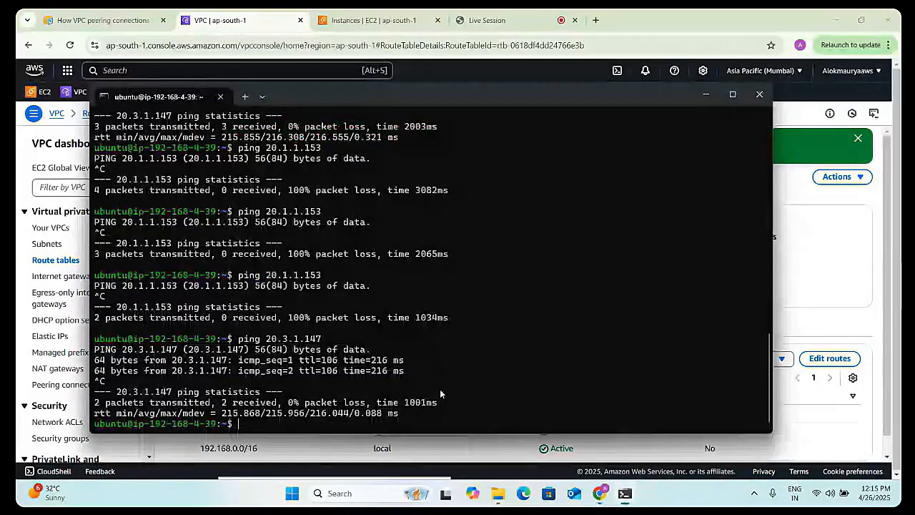
{"action": "key", "text": "ctrl+l"}
{"action": "key", "text": "Up"}
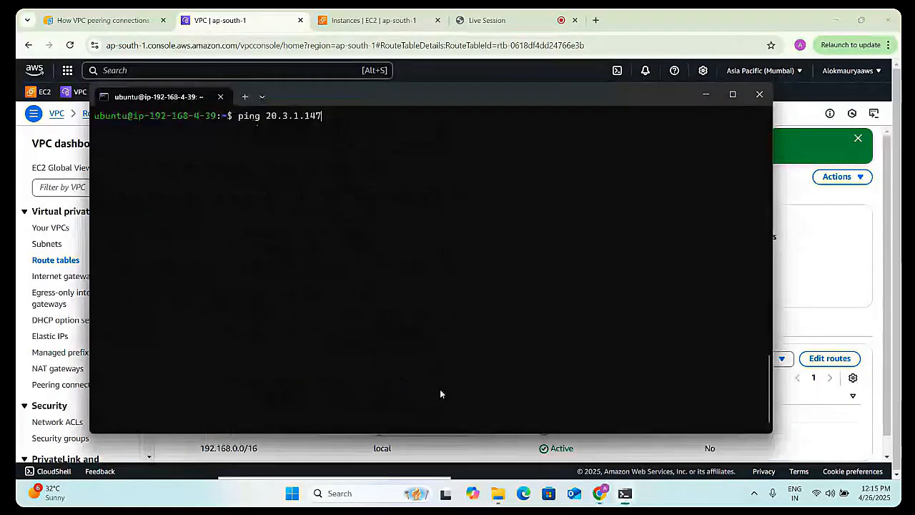
{"action": "key", "text": "Return"}
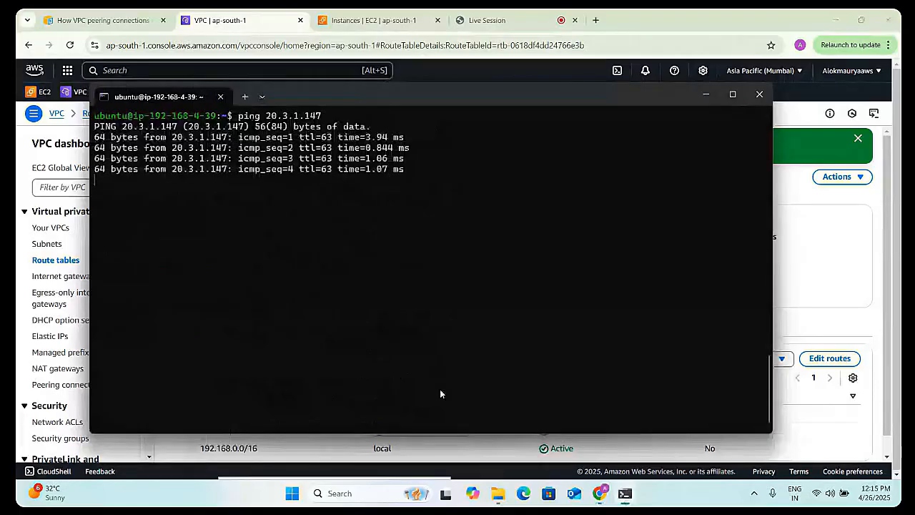
{"action": "key", "text": "ctrl+c"}
- Ping 20.1.1.153 from the ubuntu session and stop after a few packets
{"action": "key", "text": "Up"}
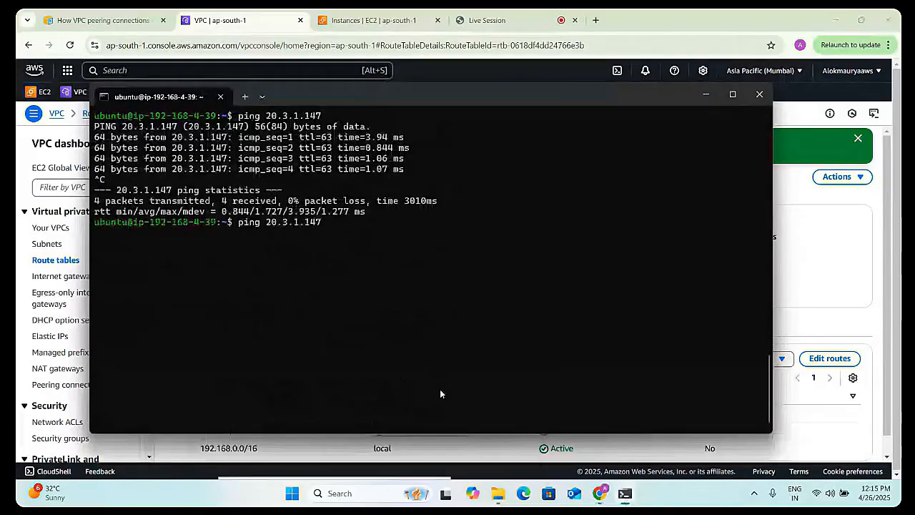
{"action": "key", "text": "Up"}
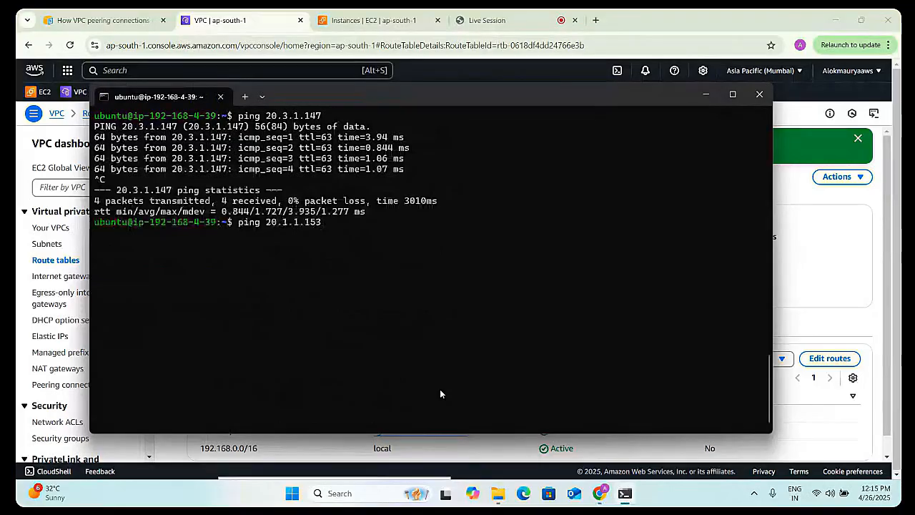
{"action": "key", "text": "Return"}
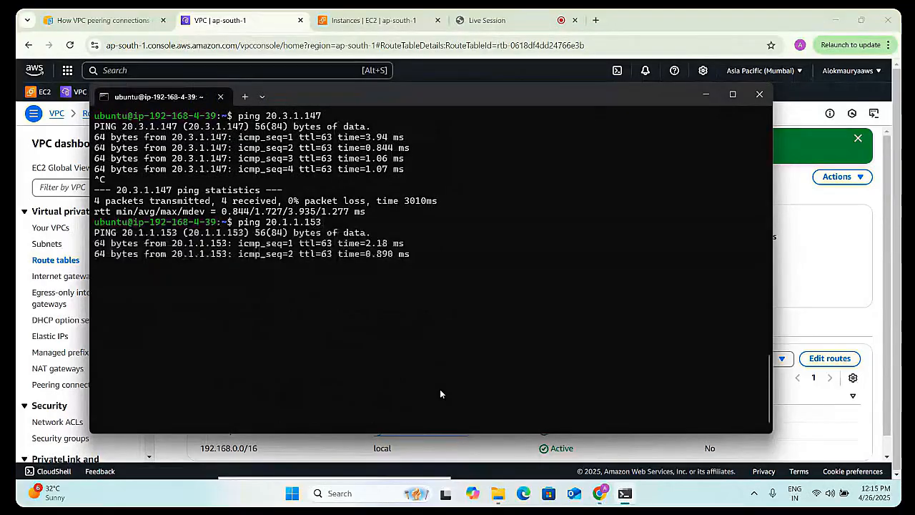
{"action": "key", "text": "ctrl+c"}
- Ping 20.2.1.97 from the ubuntu session and stop after a few packets
{"action": "key", "text": "Up"}
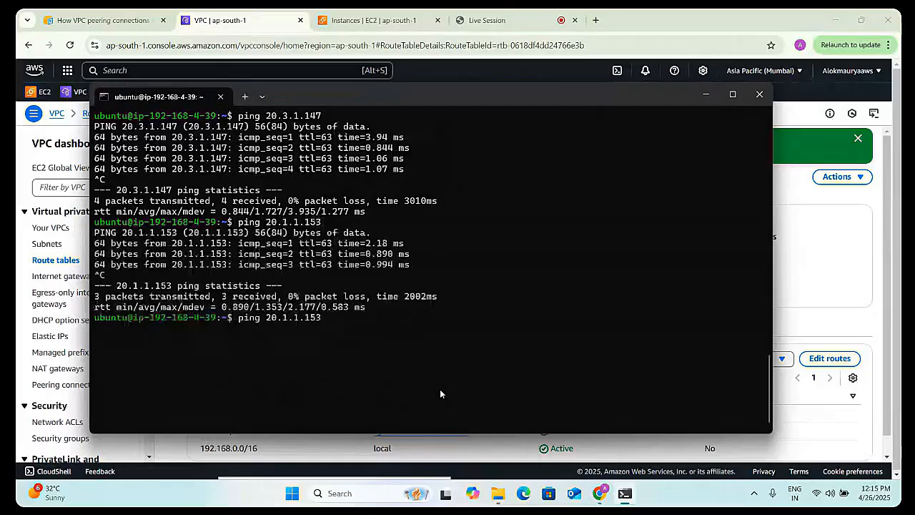
{"action": "key", "text": "Up"}
{"action": "key", "text": "Up"}
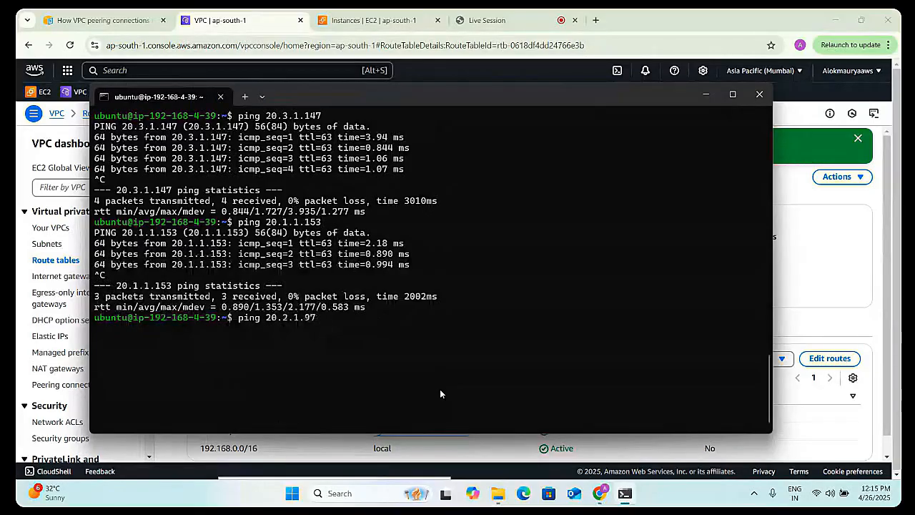
{"action": "key", "text": "Return"}
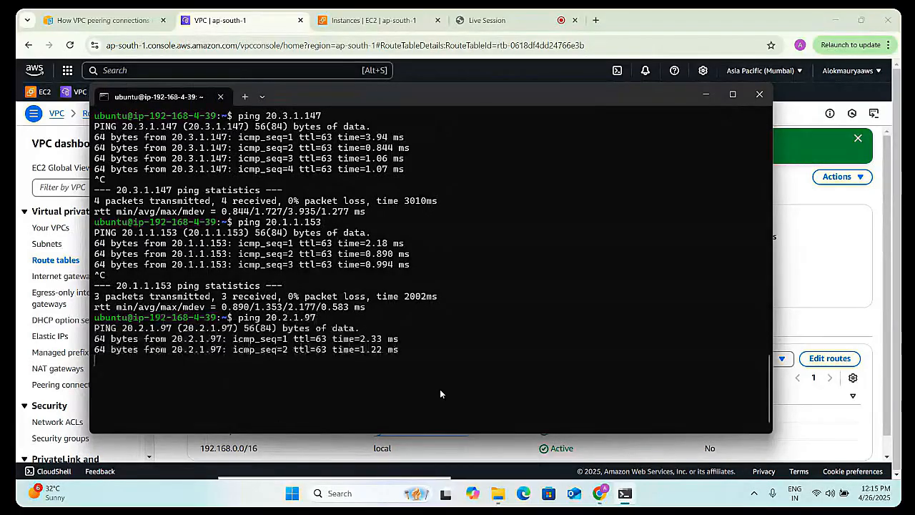
{"action": "key", "text": "ctrl+c"}
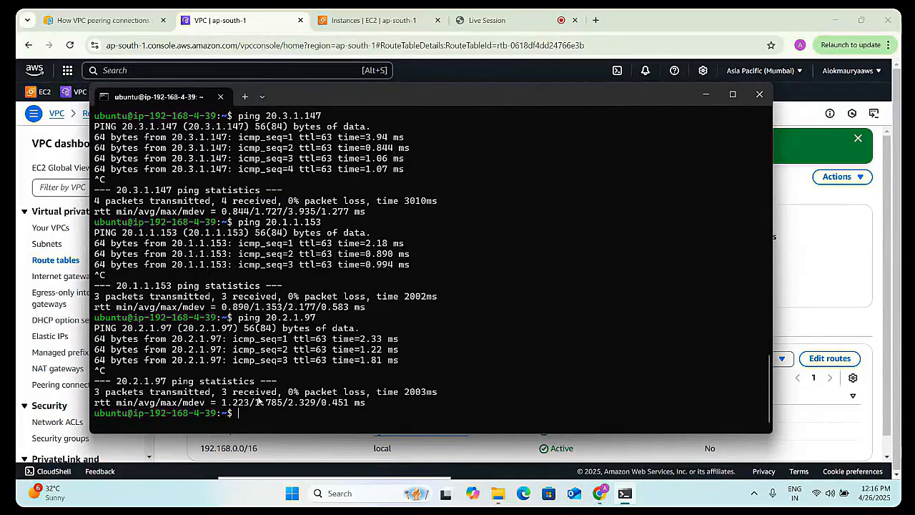
- Try to open the key file from the ubuntu session with the command notepad ./keyfile.pem
{"action": "left_click", "coordinate": [245, 97]}
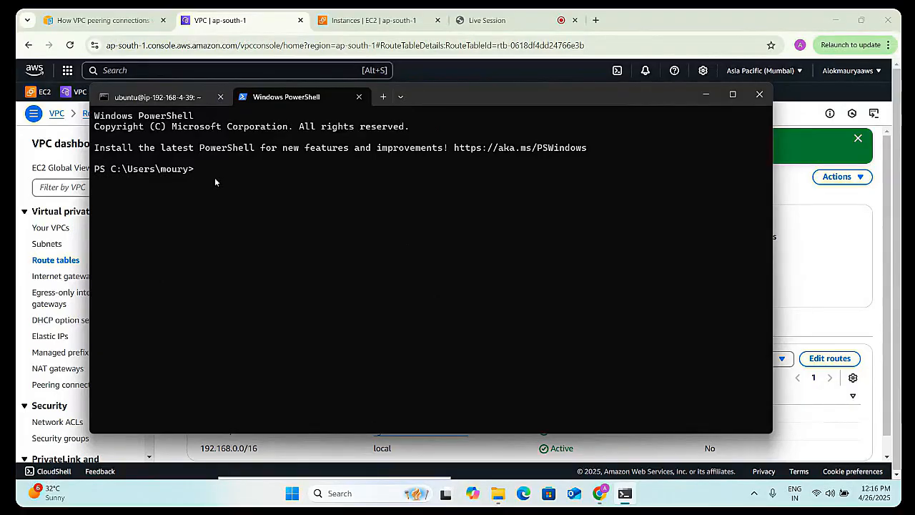
{"action": "left_click", "coordinate": [360, 98]}
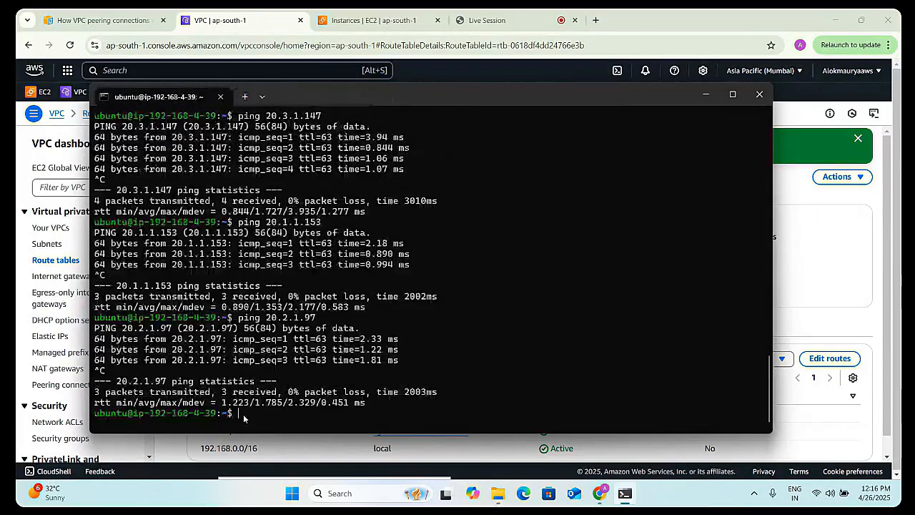
{"action": "type", "text": "ncte"}
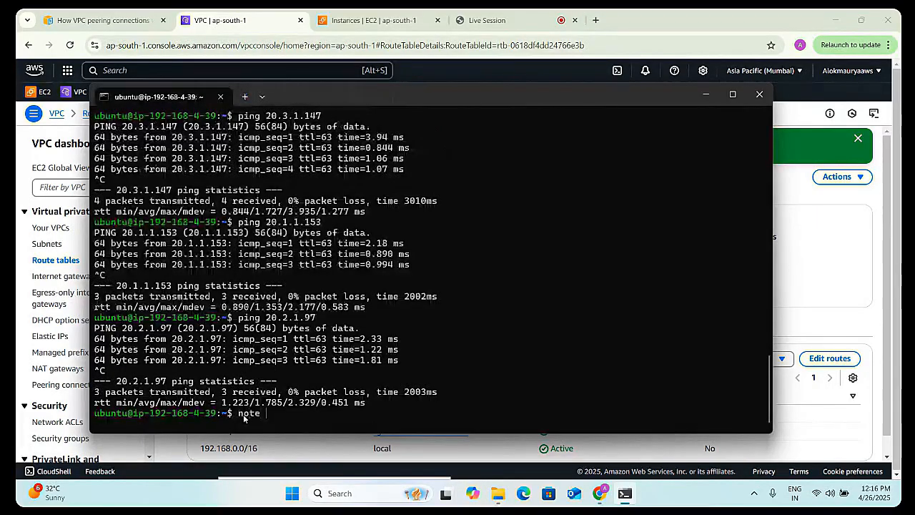
{"action": "key", "text": "BackSpace"}
{"action": "type", "text": "pad"}
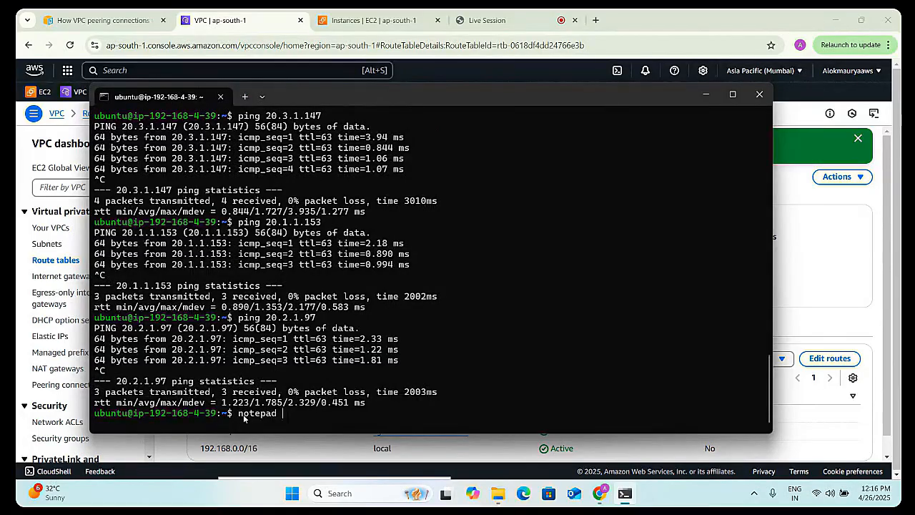
{"action": "type", "text": " ./key"}
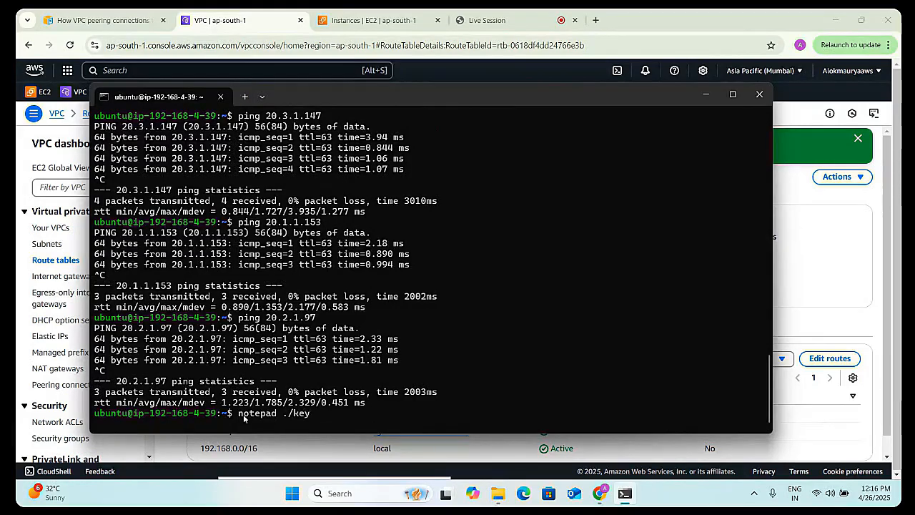
{"action": "type", "text": "file.pem"}
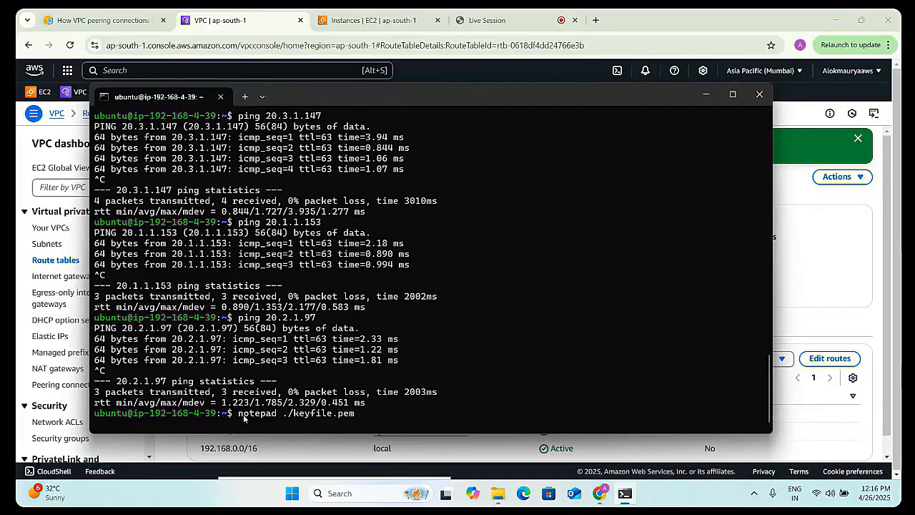
{"action": "key", "text": "Return"}
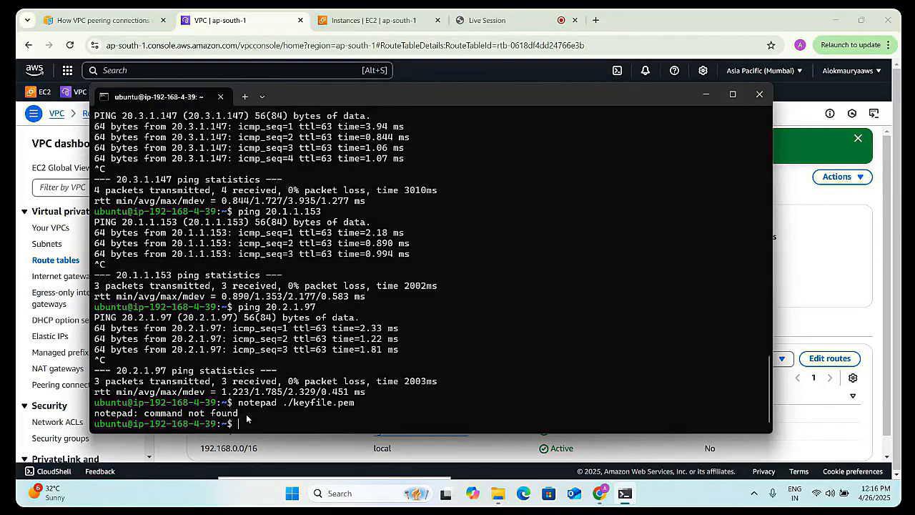
- Start a local PowerShell session, run notepad ./keyfile.pem, accept creating the file, and close Notepad
{"action": "left_click", "coordinate": [245, 96]}
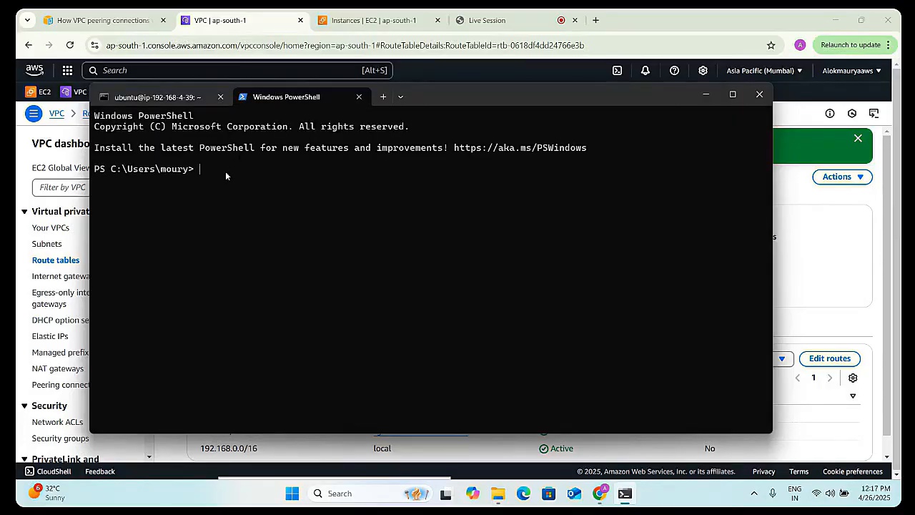
{"action": "type", "text": "notepad ./keyfile.pem"}
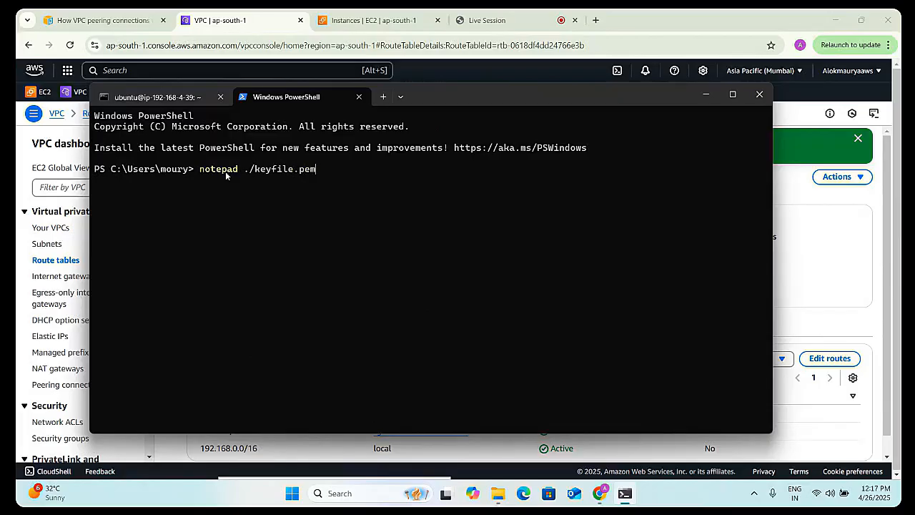
{"action": "key", "text": "Return"}
{"action": "left_click", "coordinate": [286, 296]}
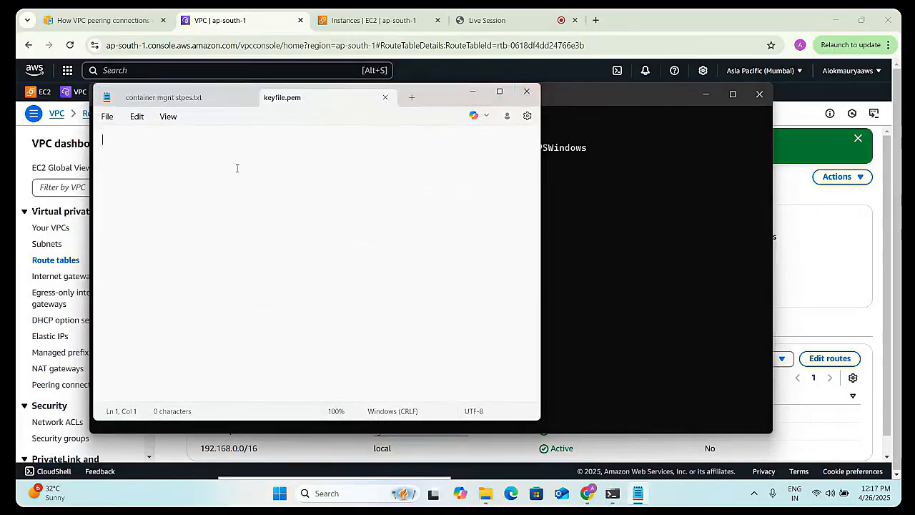
{"action": "left_click", "coordinate": [527, 91]}
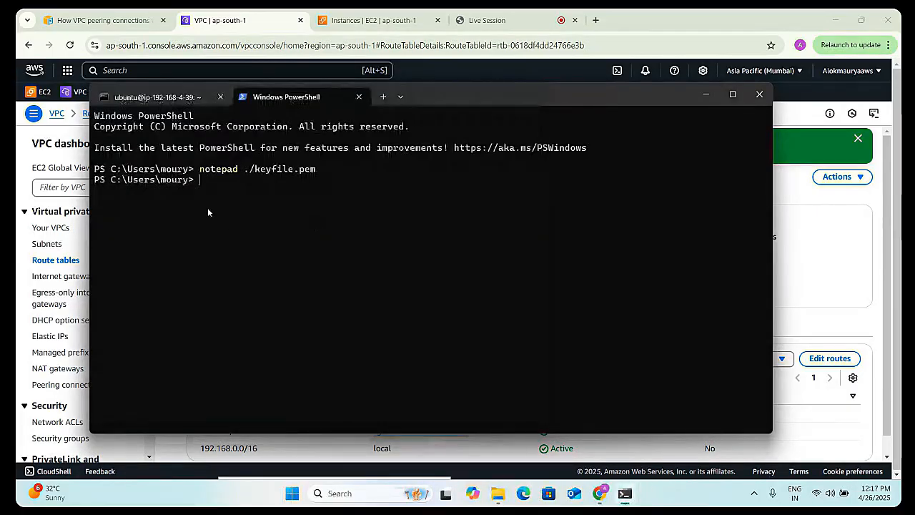
- Change the PowerShell working directory to Downloads
{"action": "type", "text": "cd "}
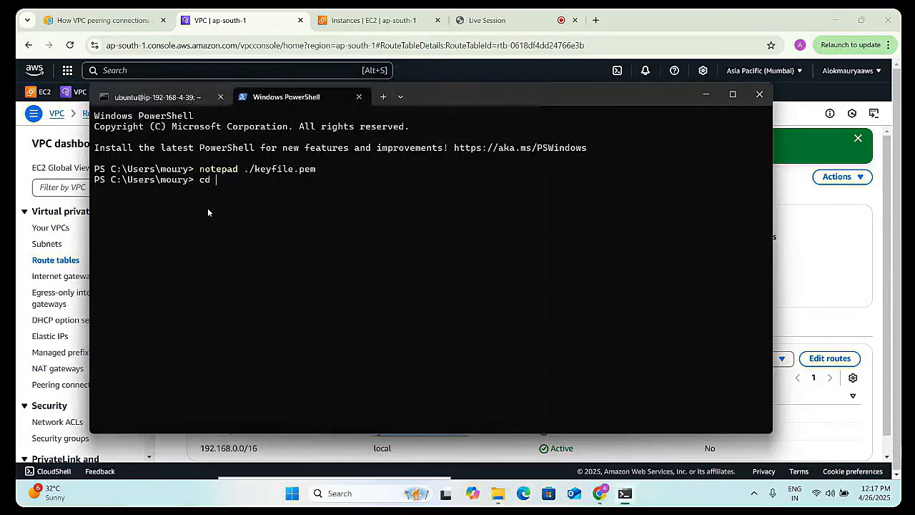
{"action": "type", "text": "Downloads"}
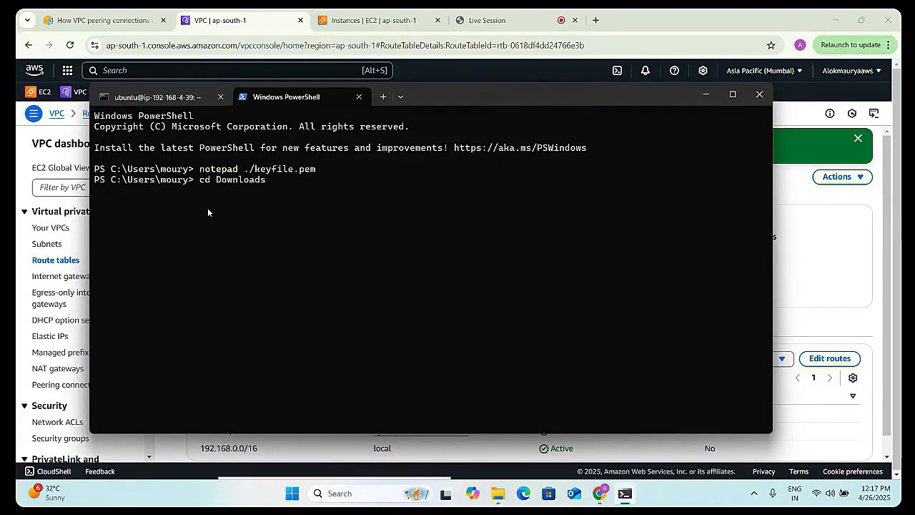
{"action": "key", "text": "Return"}
- Try to open the key file in Downloads with the command note ./keyfile.pem
{"action": "type", "text": "note"}
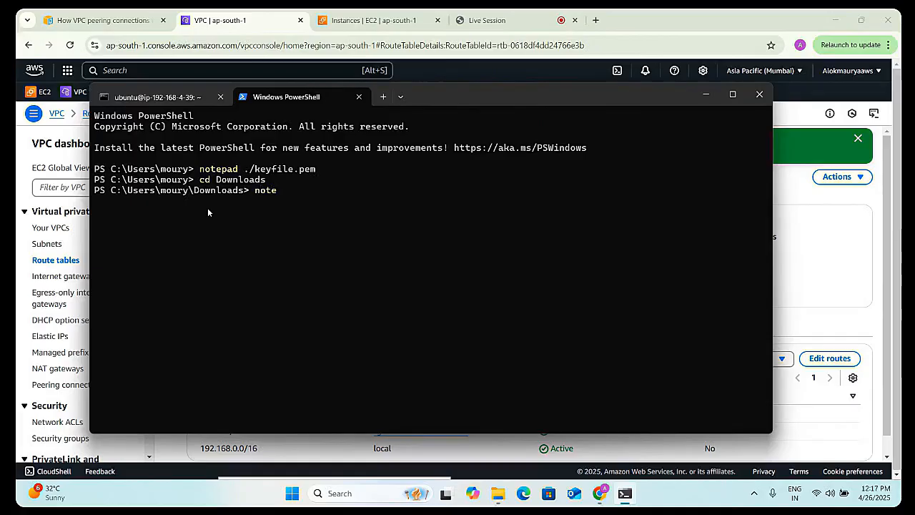
{"action": "type", "text": " ./key"}
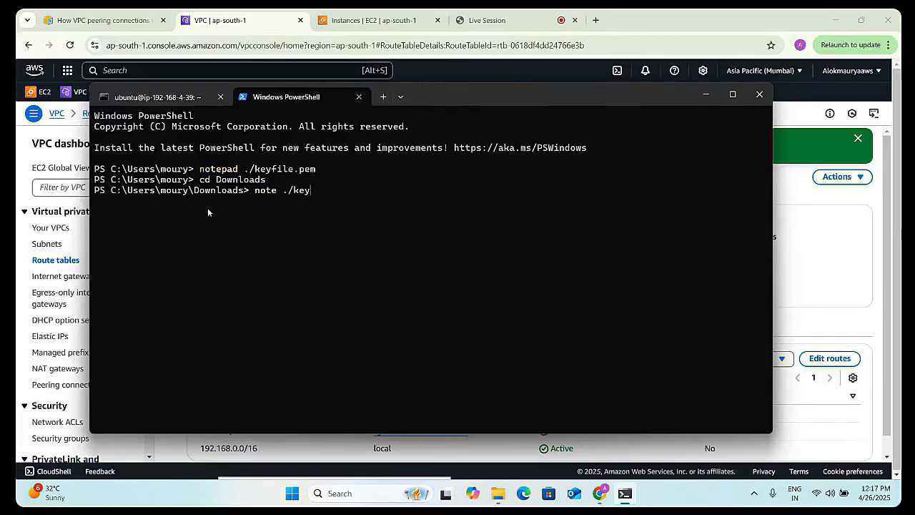
{"action": "type", "text": "file.prm"}
{"action": "key", "text": "BackSpace"}
{"action": "key", "text": "BackSpace"}
{"action": "type", "text": "em"}
{"action": "key", "text": "Return"}
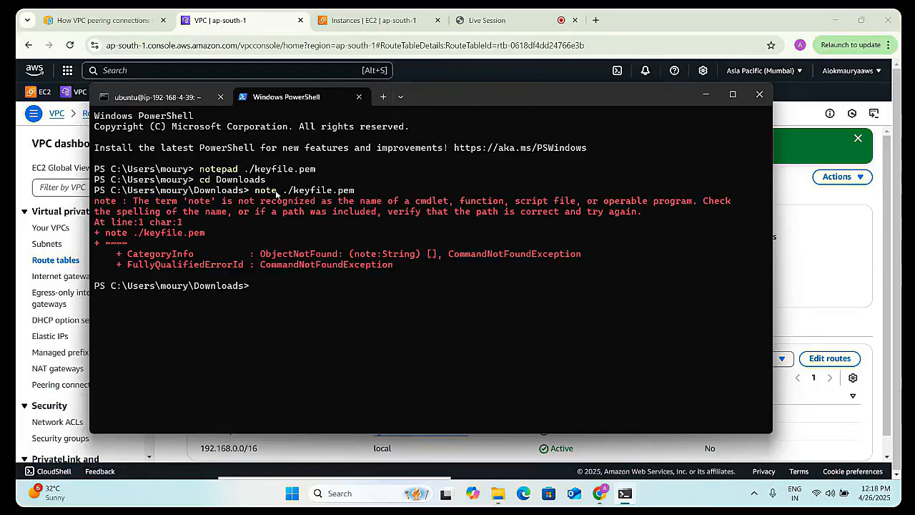
- Run notepad ./keyfile.pem in Downloads, select the entire private key text, and return to the terminal
{"action": "key", "text": "Up"}
{"action": "key", "text": "Left"}
{"action": "key", "text": "Left"}
{"action": "key", "text": "Left"}
{"action": "key", "text": "Left"}
{"action": "key", "text": "Left"}
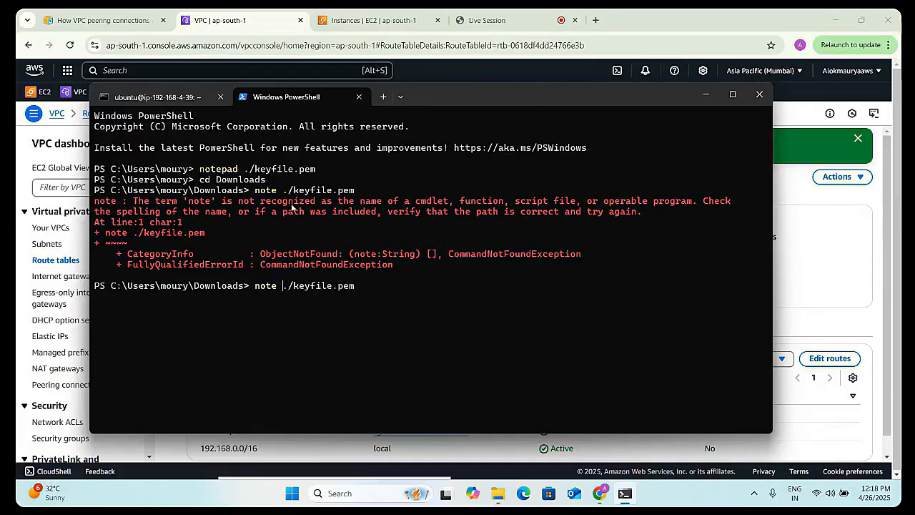
{"action": "type", "text": "pad"}
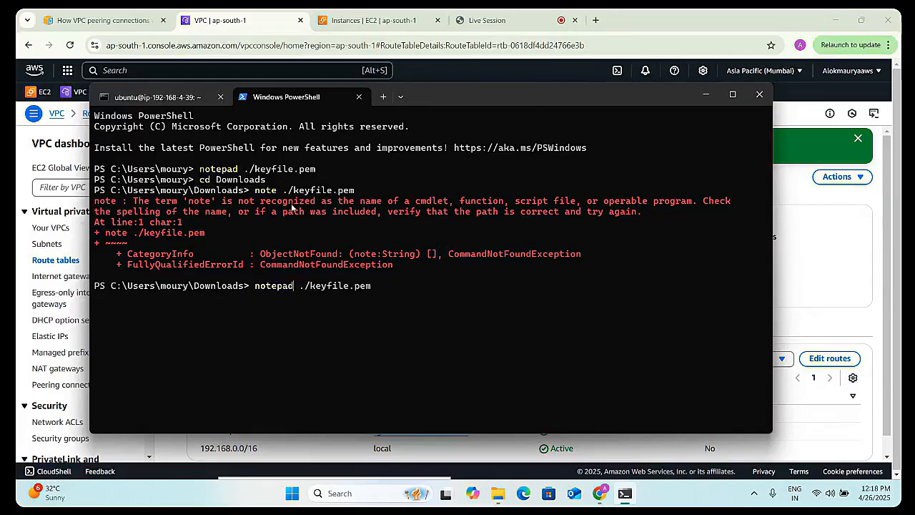
{"action": "key", "text": "Return"}
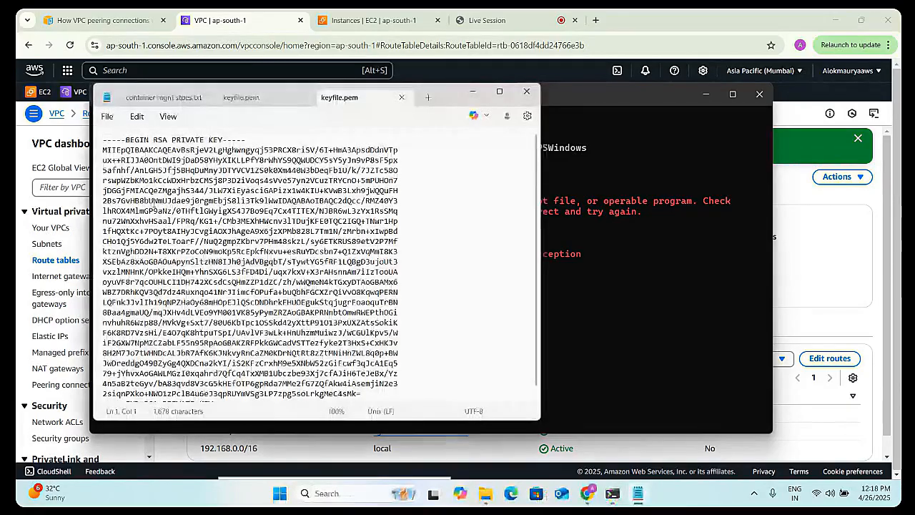
{"action": "key", "text": "ctrl+a"}
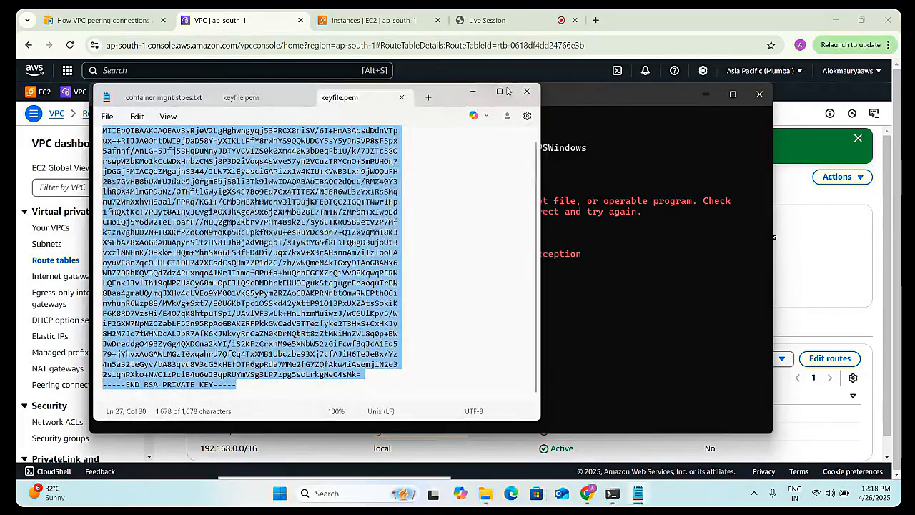
{"action": "left_click", "coordinate": [330, 354]}
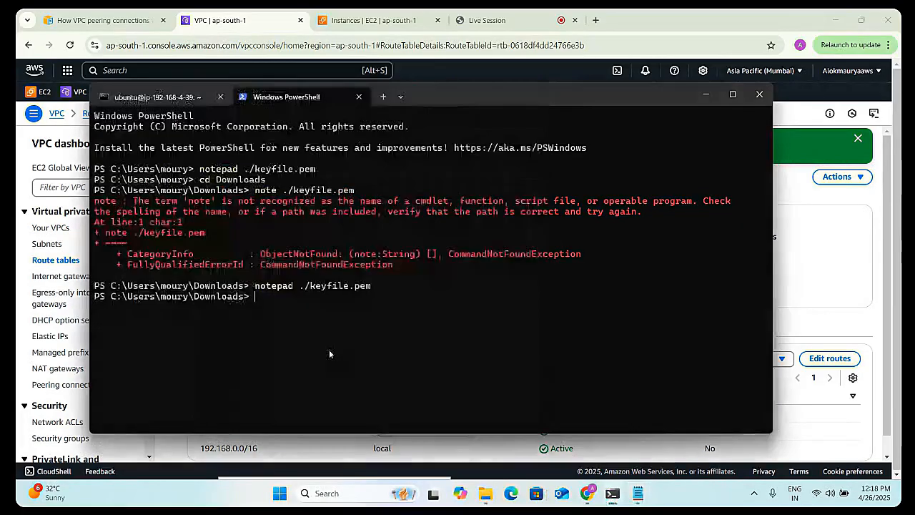
- Switch to the custom-ec2 SSH session and open a new file named key.pem in vi
{"action": "key", "text": "ctrl+Tab"}
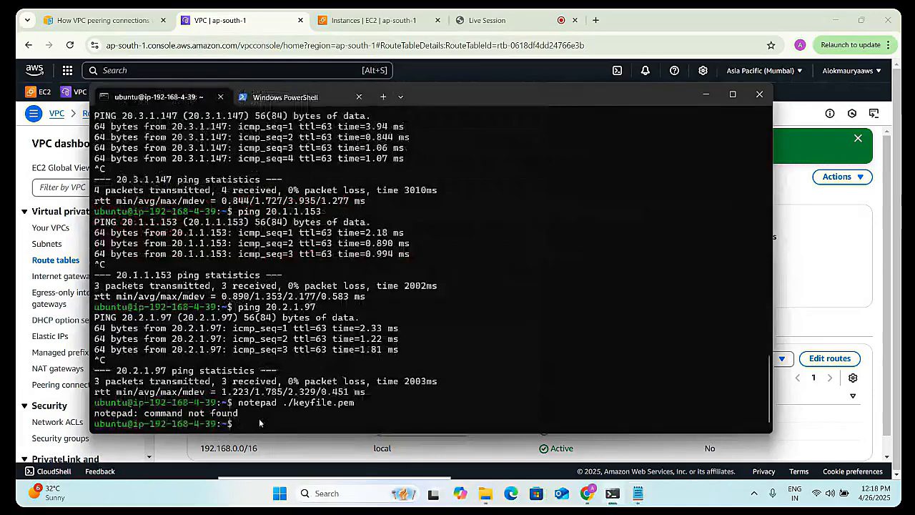
{"action": "type", "text": "vi "}
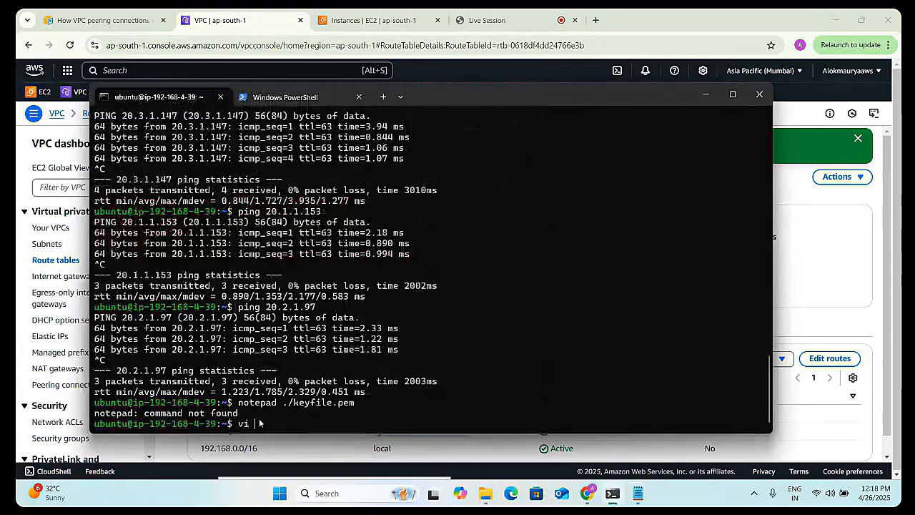
{"action": "type", "text": "key"}
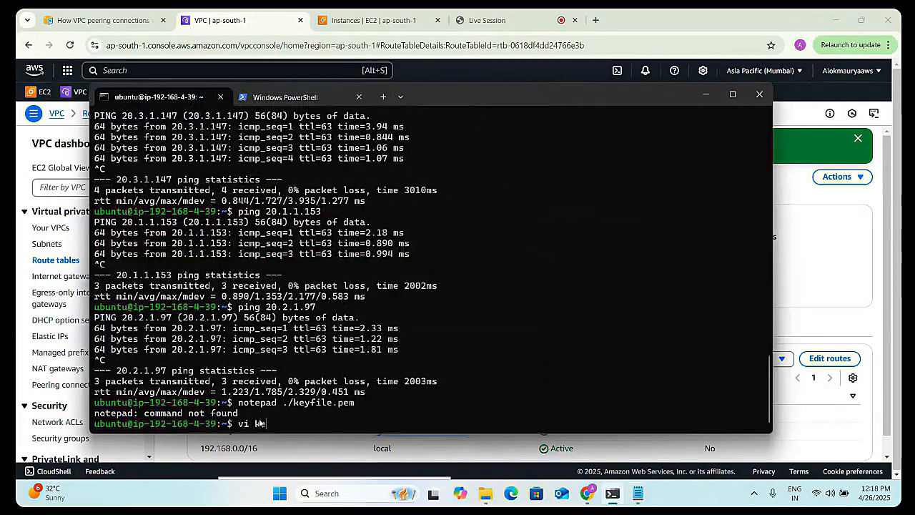
{"action": "type", "text": ".pem"}
{"action": "key", "text": "Return"}
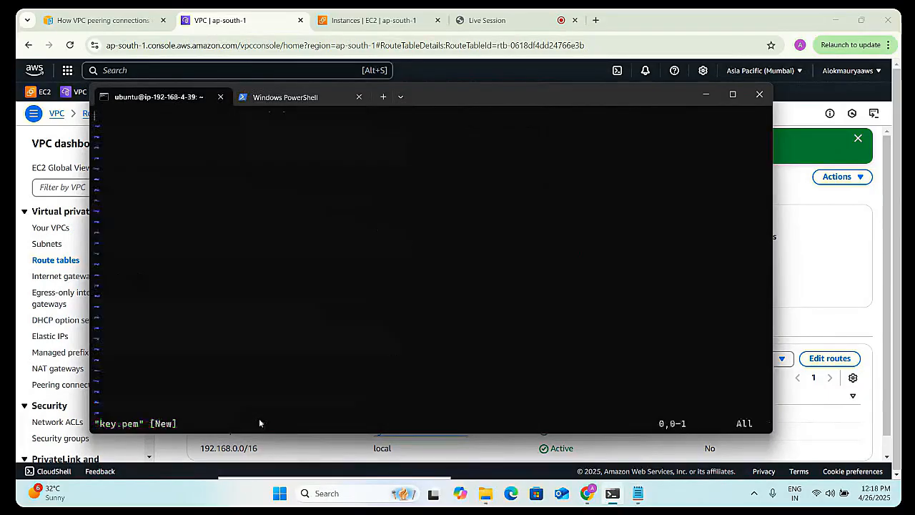
- Paste the private key text into key.pem, then save the file and quit vi
{"action": "key", "text": "i"}
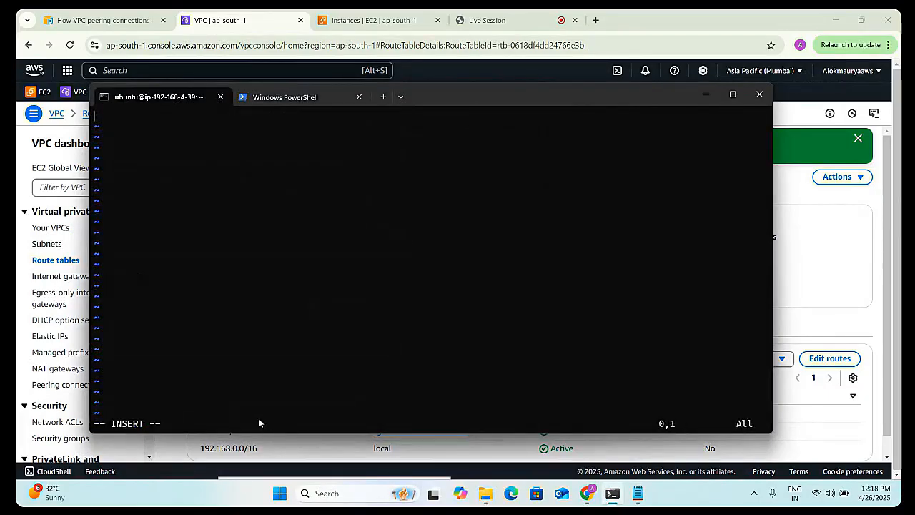
{"action": "key", "text": "ctrl+v"}
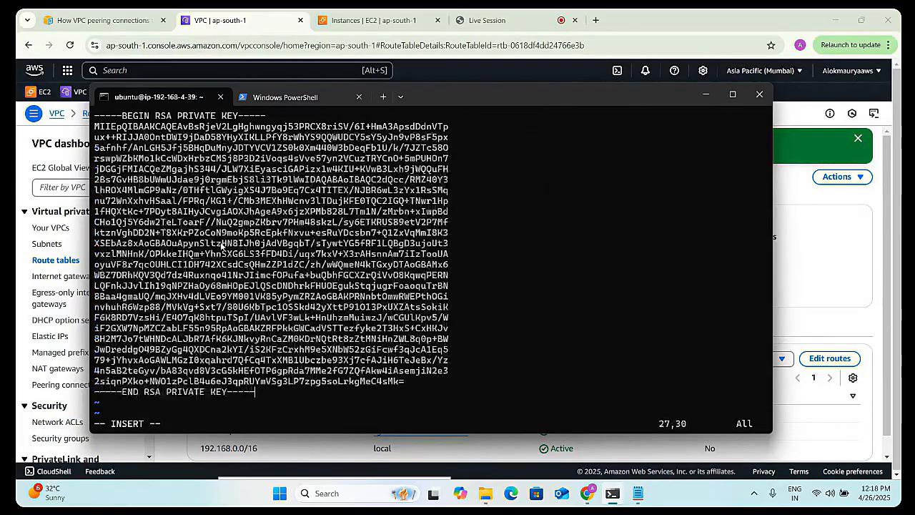
{"action": "key", "text": "Escape"}
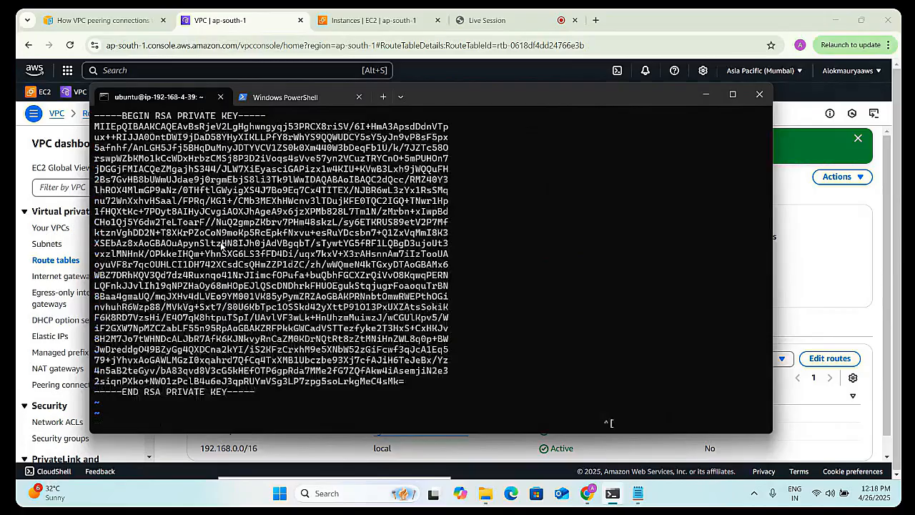
{"action": "key", "text": "Escape"}
{"action": "type", "text": ":wq"}
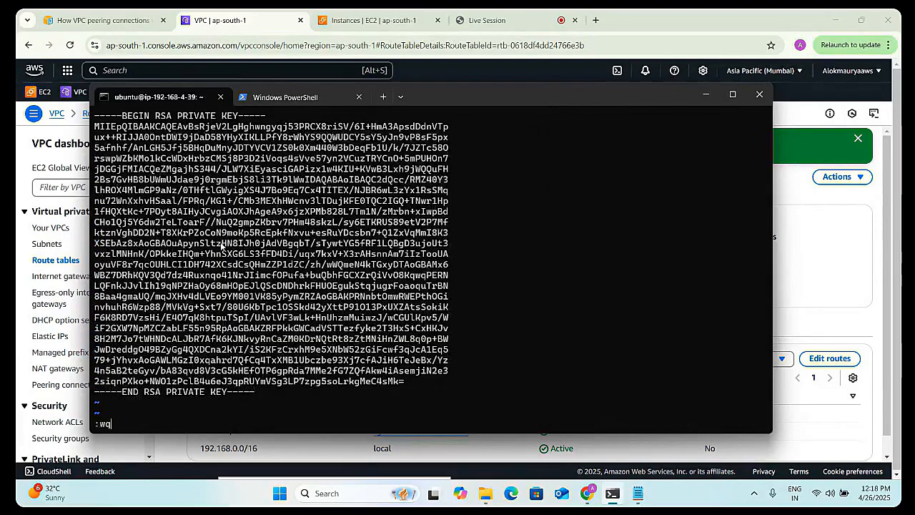
{"action": "key", "text": "Return"}
- List the files in the home directory of custom-ec2, then clear the terminal
{"action": "type", "text": "l"}
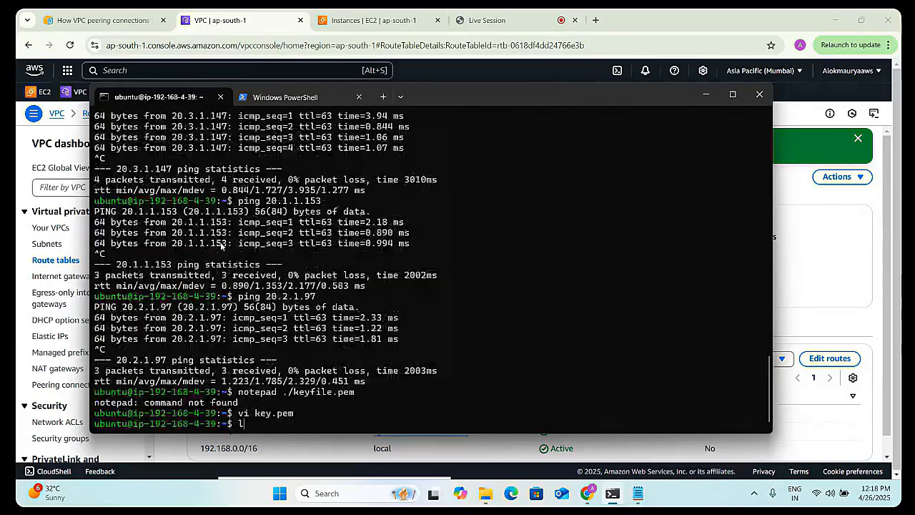
{"action": "type", "text": "s"}
{"action": "key", "text": "Return"}
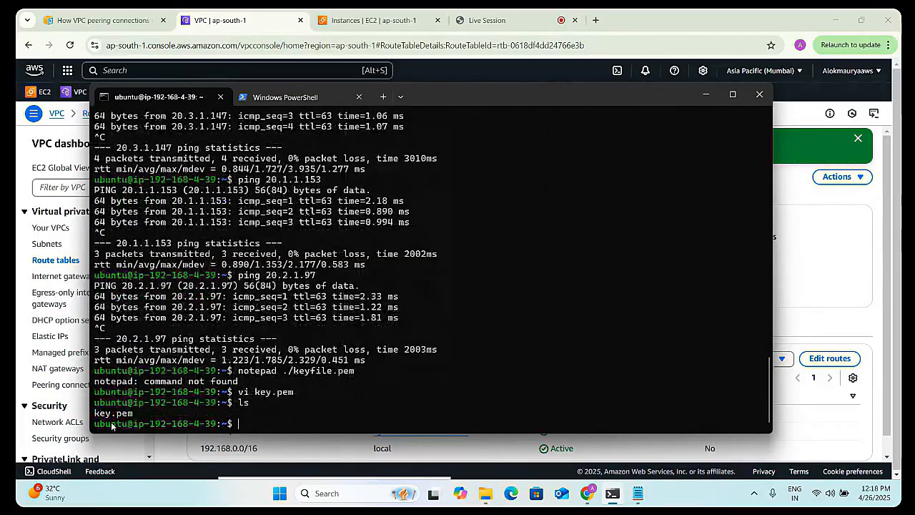
{"action": "key", "text": "ctrl+l"}
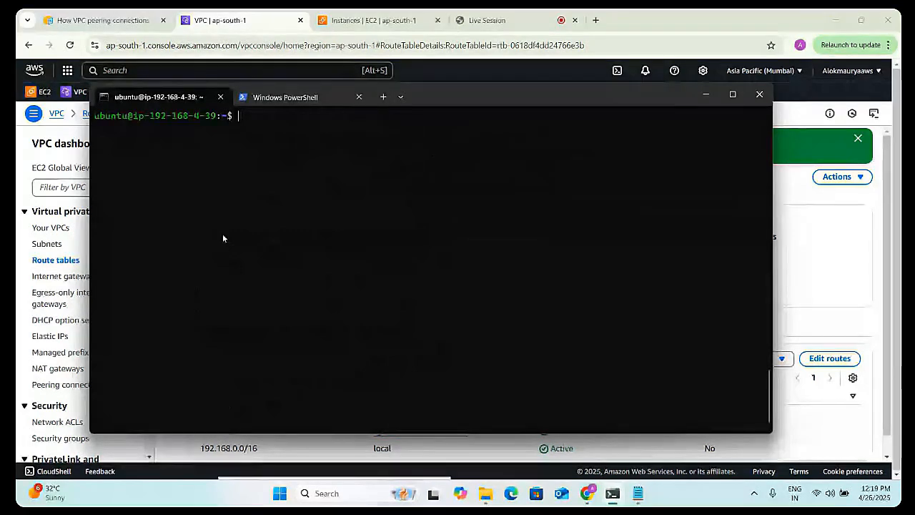
- Set the permissions of key.pem to 400 with chmod
{"action": "type", "text": "ch"}
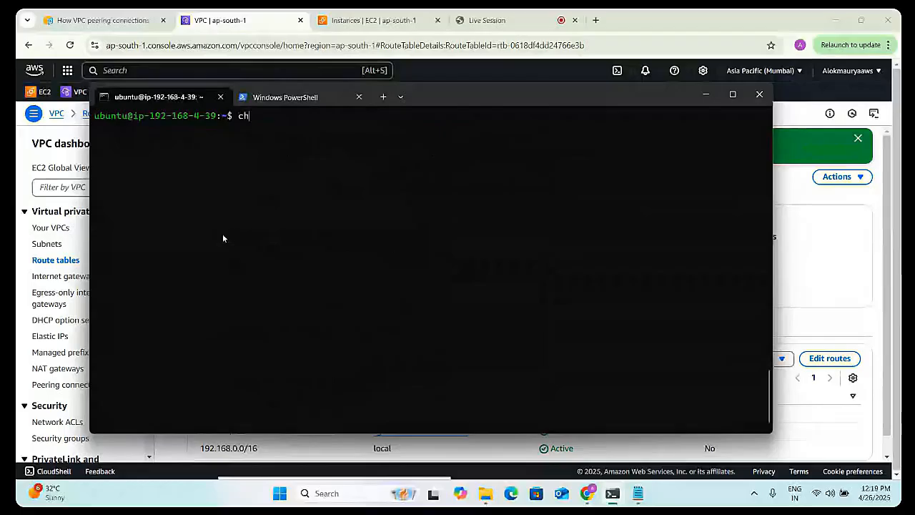
{"action": "type", "text": "mo"}
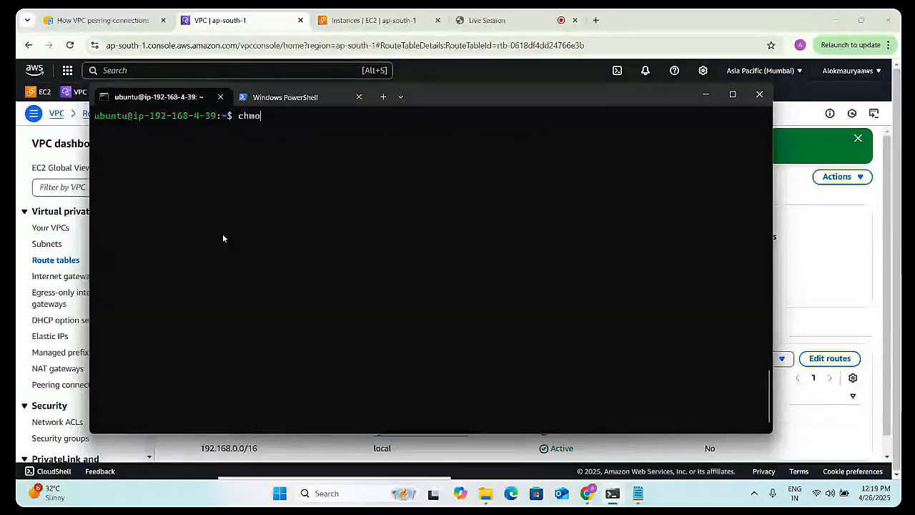
{"action": "type", "text": "d 4"}
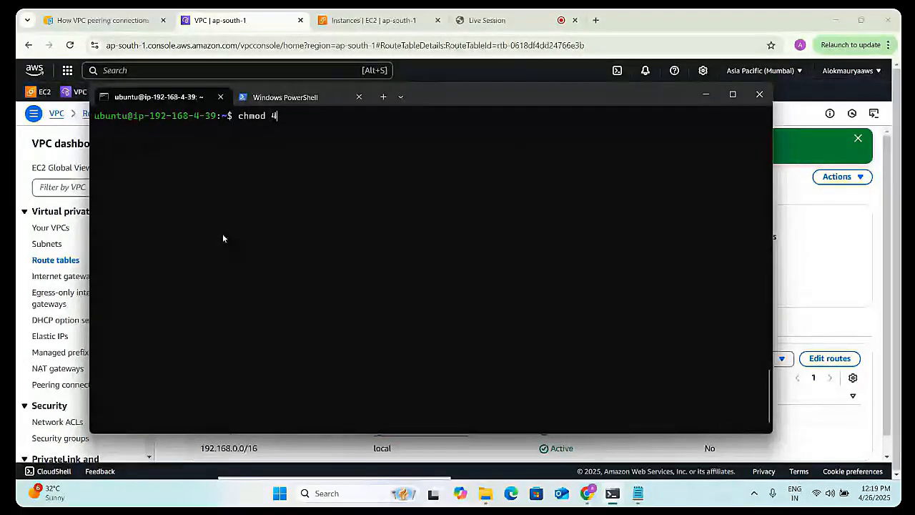
{"action": "type", "text": "00 "}
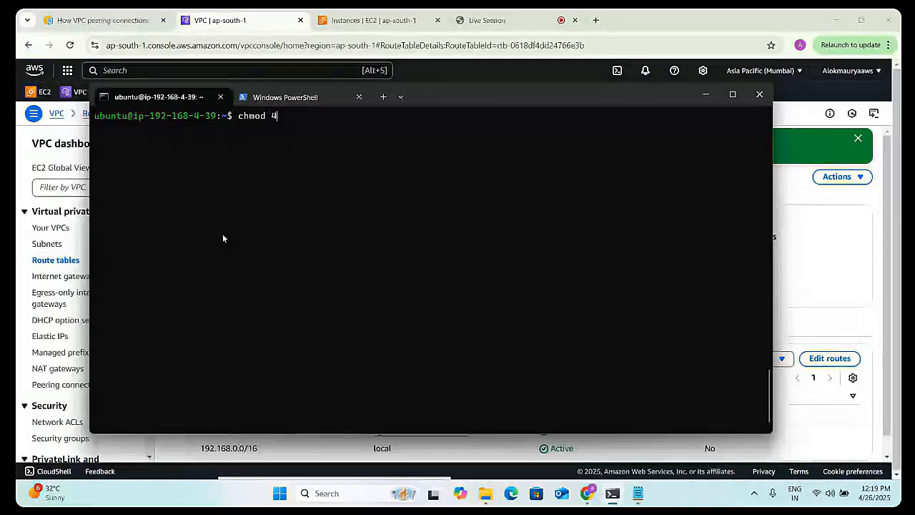
{"action": "type", "text": "ke"}
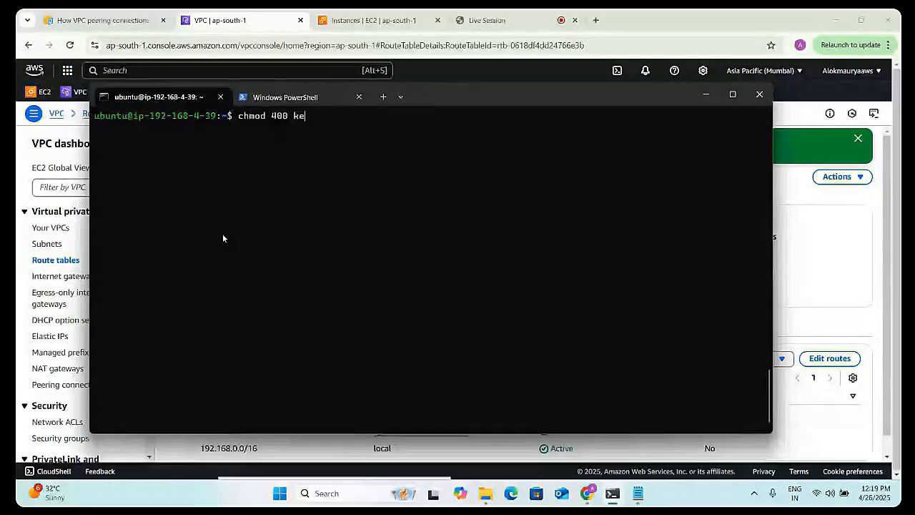
{"action": "key", "text": "Tab"}
{"action": "key", "text": "Return"}
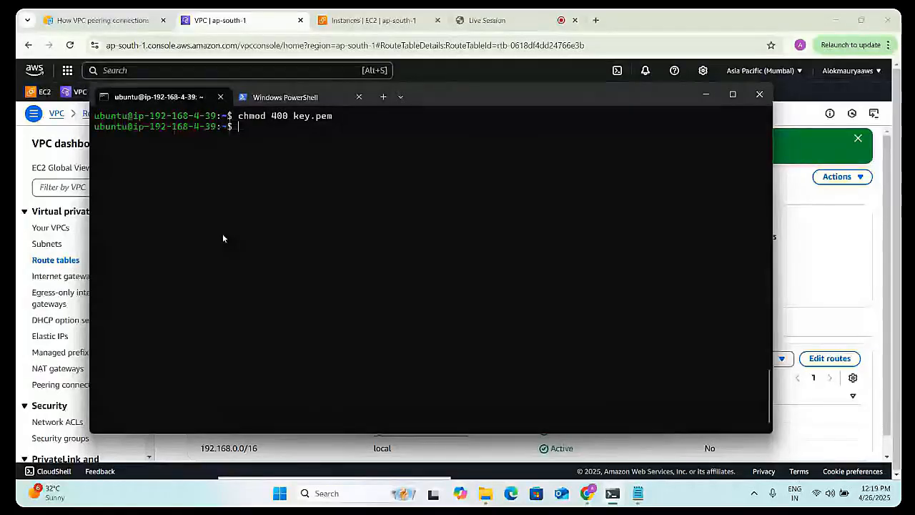
- Begin the command ssh -i key.pem on custom-ec2 and look up the private IPv4 address of vpc3-ec2 in the EC2 instances list
{"action": "type", "text": "ssh"}
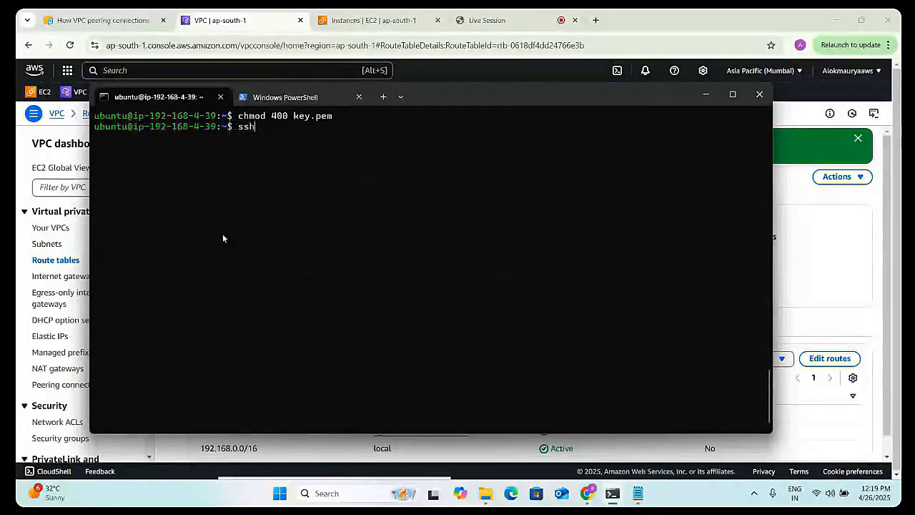
{"action": "type", "text": " -i key.pem"}
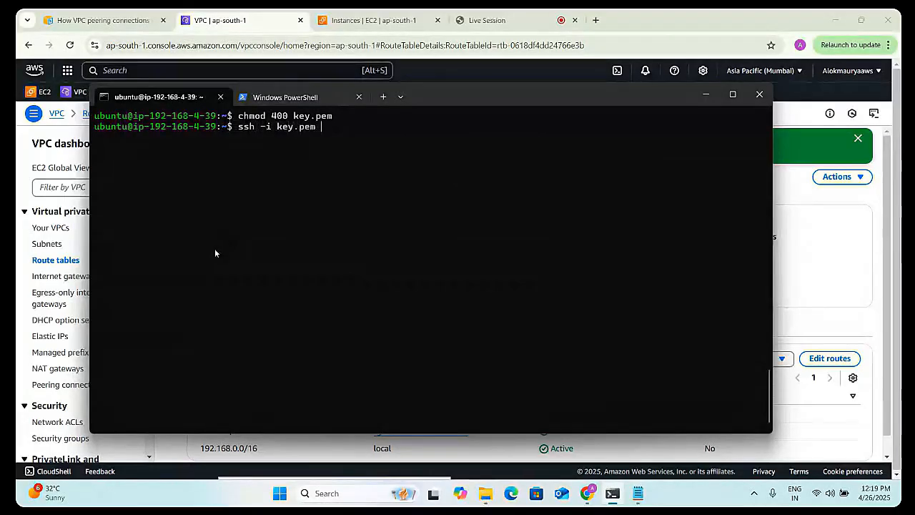
{"action": "left_click", "coordinate": [706, 96]}
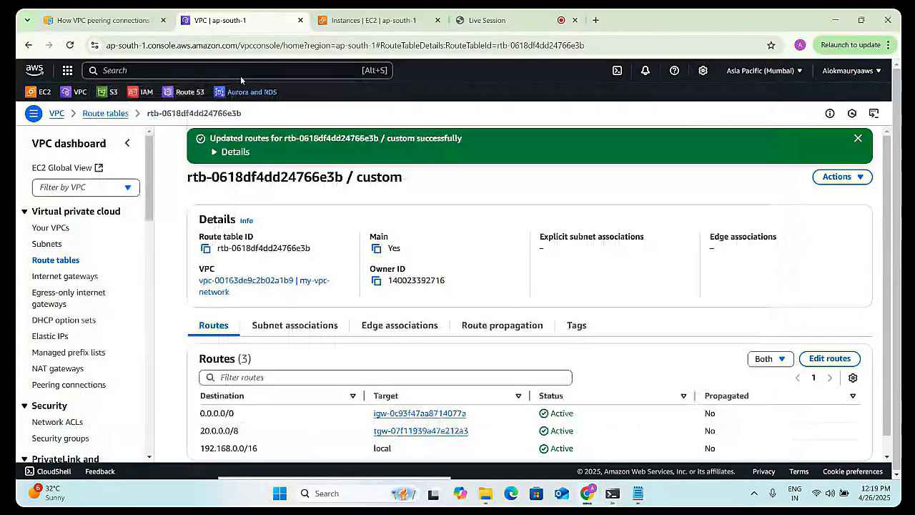
{"action": "key", "text": "ctrl+Tab"}
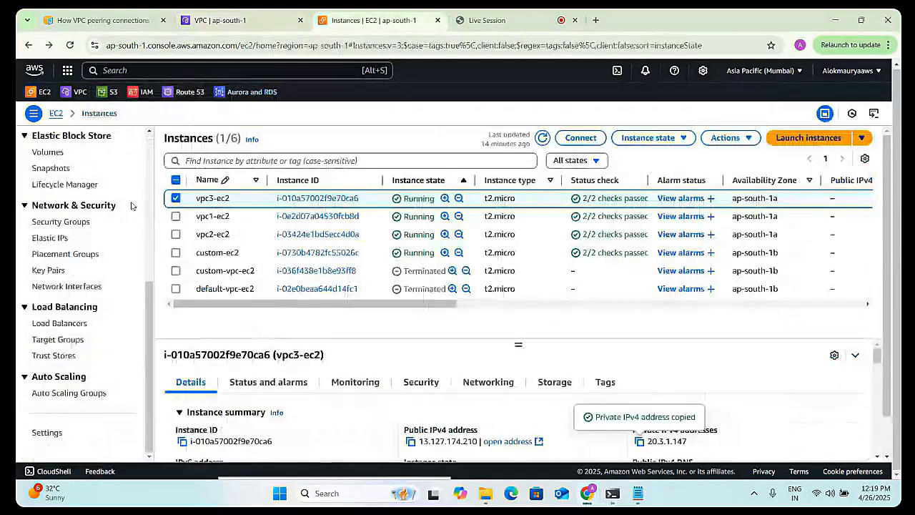
{"action": "scroll", "coordinate": [114, 193], "scroll_direction": "up", "scroll_amount": 3}
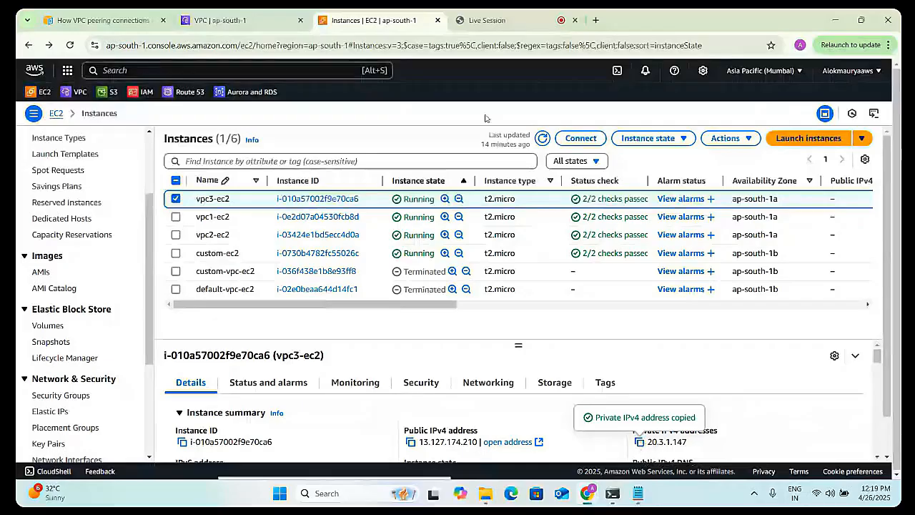
{"action": "left_click", "coordinate": [638, 494]}
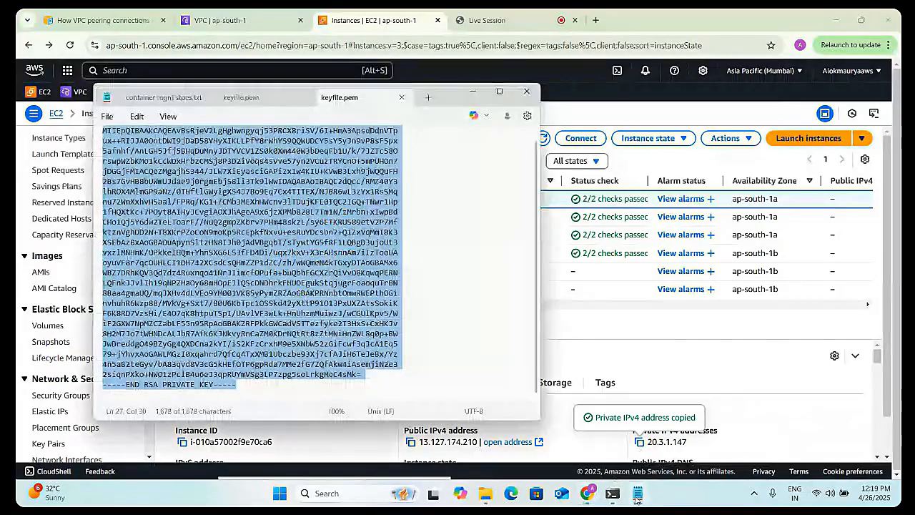
{"action": "left_click", "coordinate": [612, 493]}
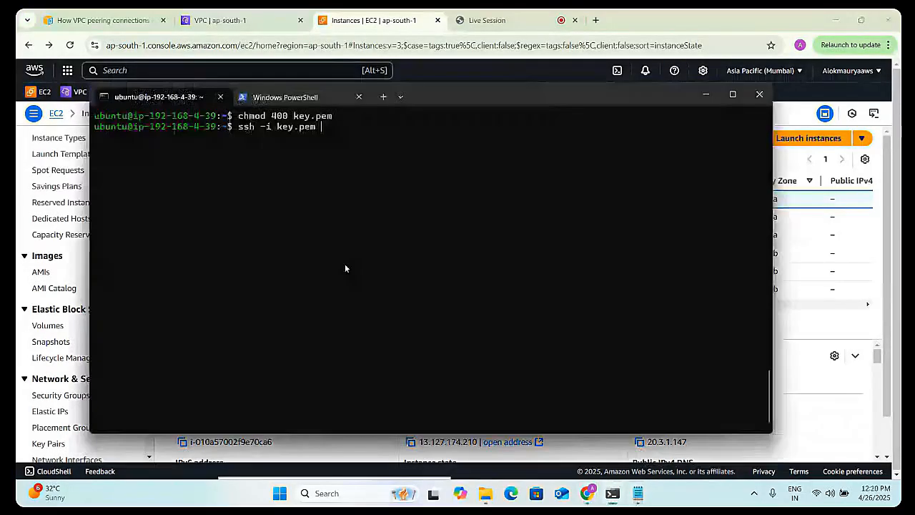
{"action": "type", "text": "ubuntu"}
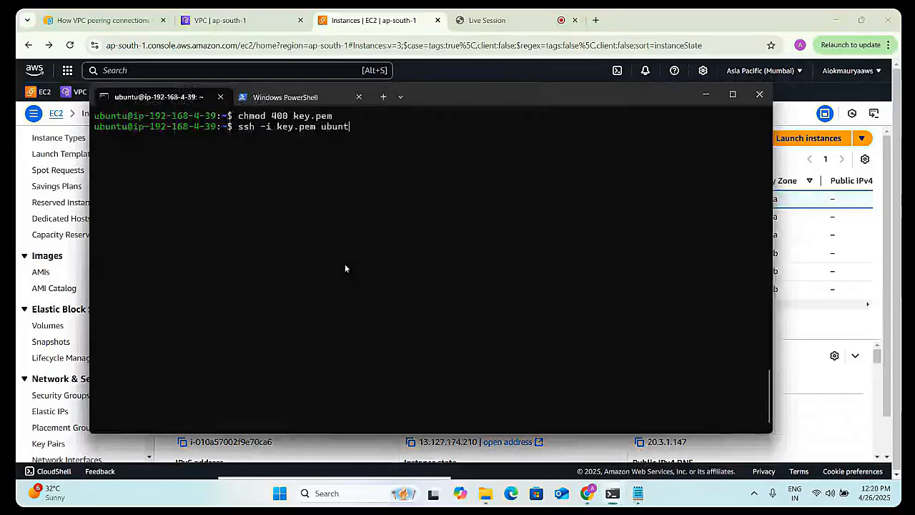
{"action": "type", "text": "@"}
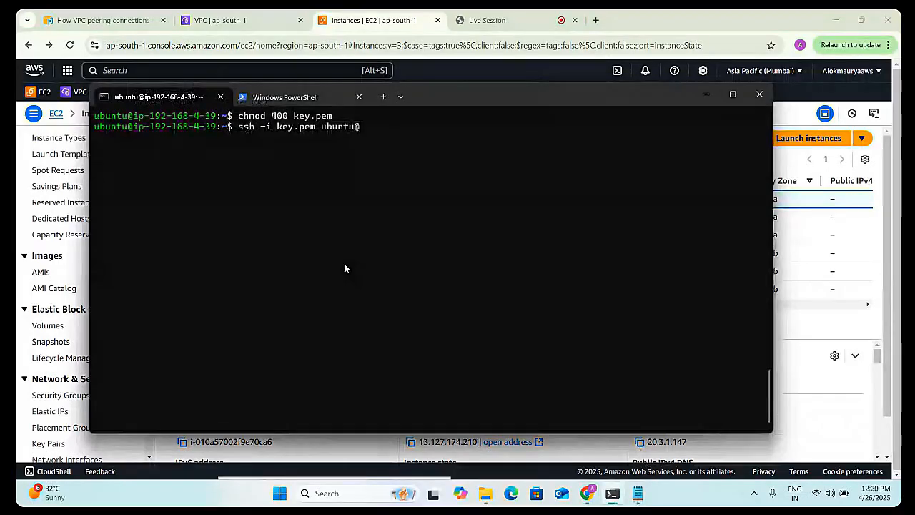
{"action": "type", "text": "20.3.1.147"}
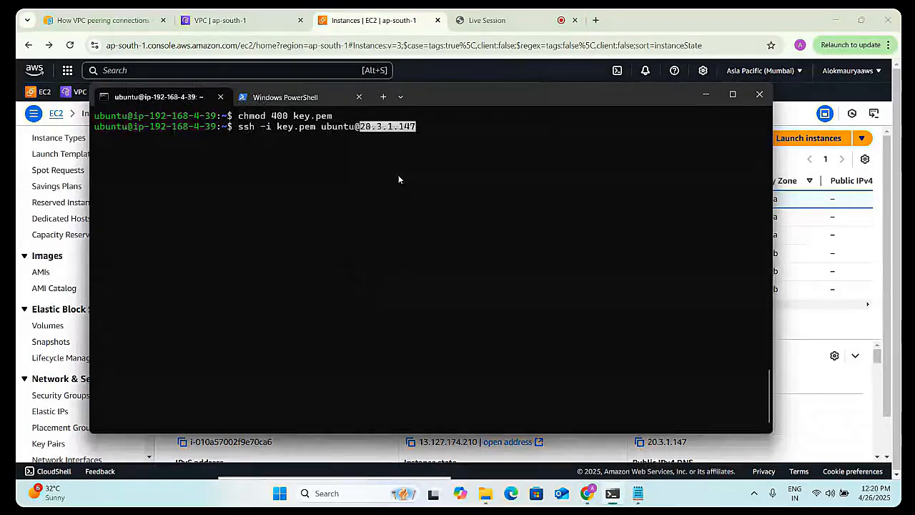
{"action": "key", "text": "Return"}
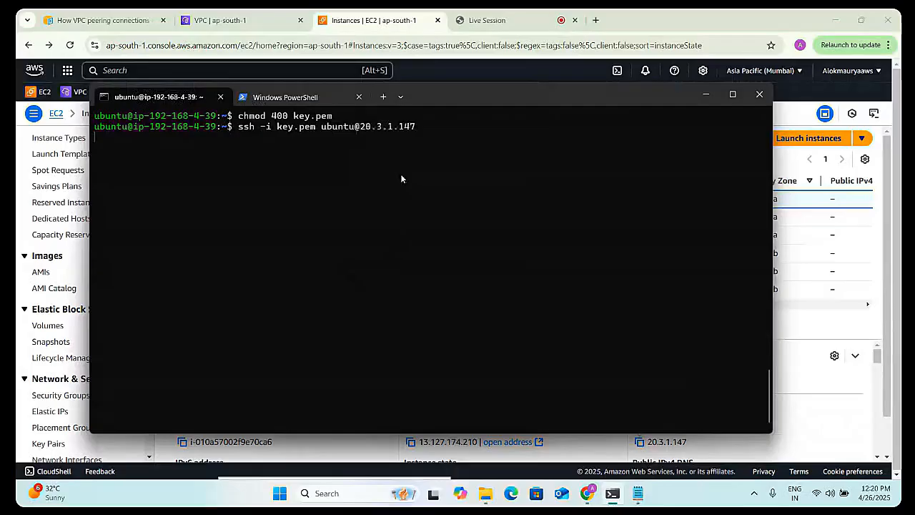
{"action": "type", "text": "yes"}
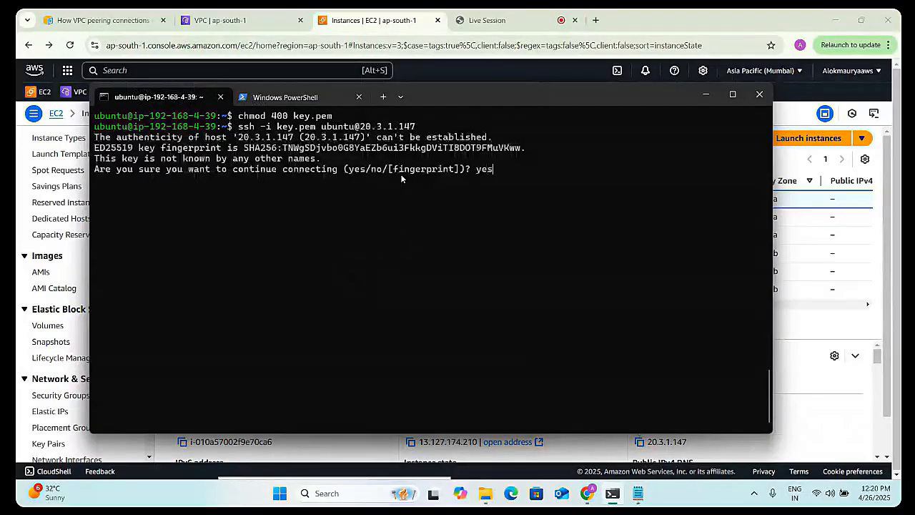
{"action": "key", "text": "Return"}
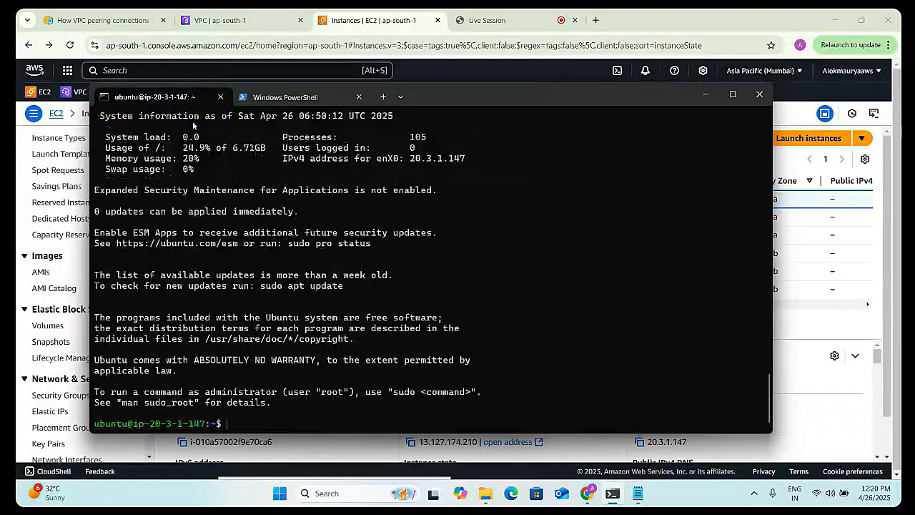
{"action": "scroll", "coordinate": [192, 232], "scroll_direction": "up", "scroll_amount": 4}
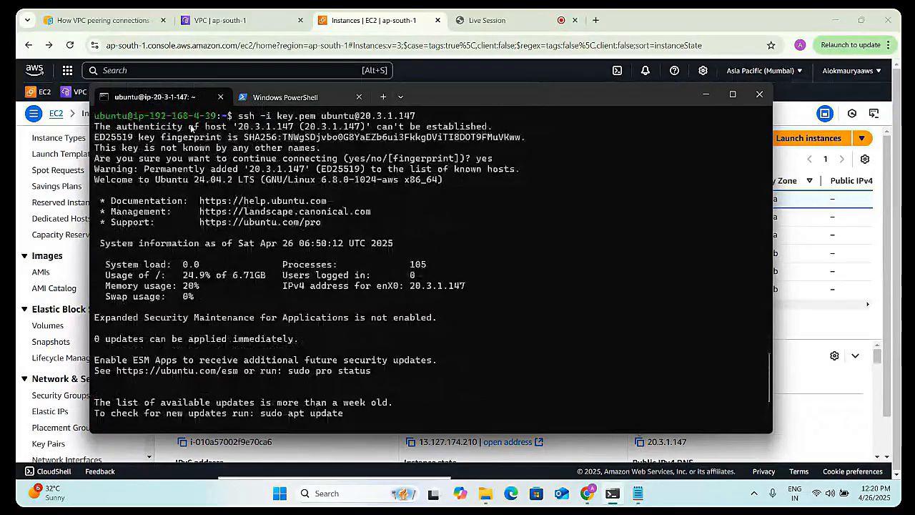
{"action": "scroll", "coordinate": [150, 132], "scroll_direction": "down", "scroll_amount": 4}
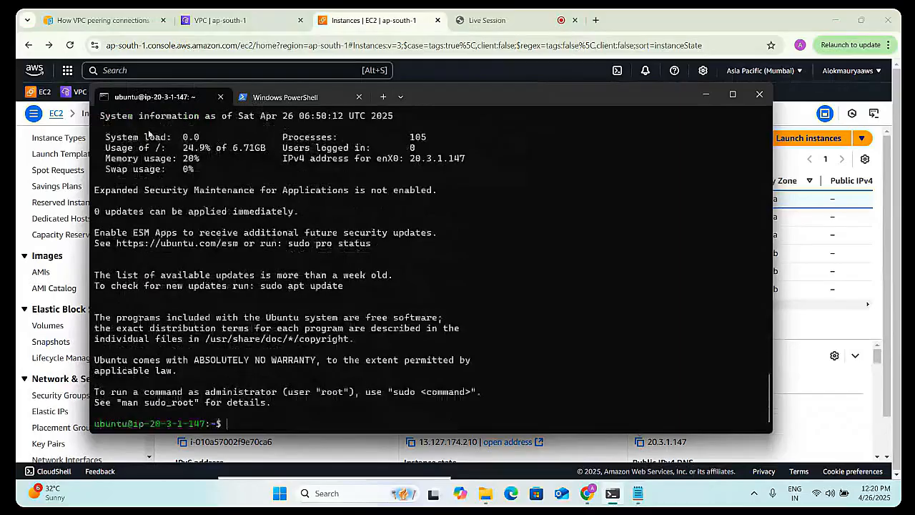
{"action": "scroll", "coordinate": [152, 153], "scroll_direction": "up", "scroll_amount": 3}
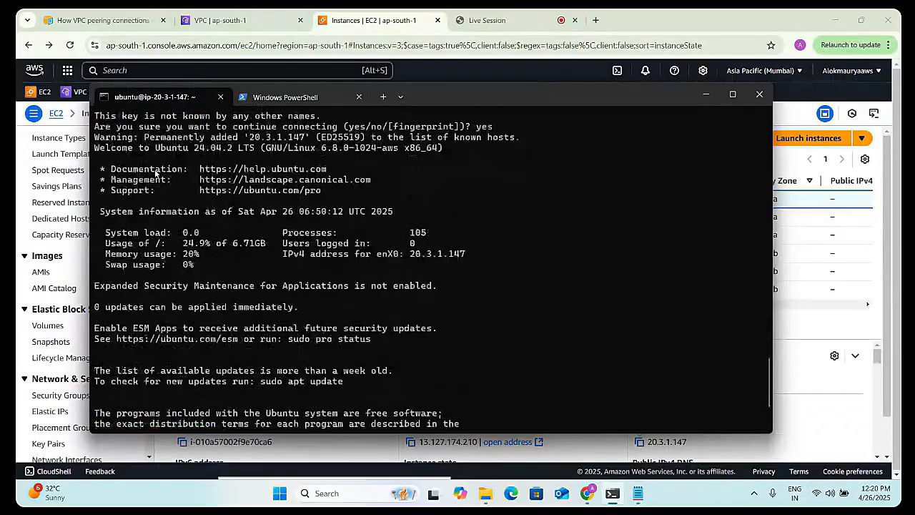
{"action": "scroll", "coordinate": [155, 172], "scroll_direction": "down", "scroll_amount": 3}
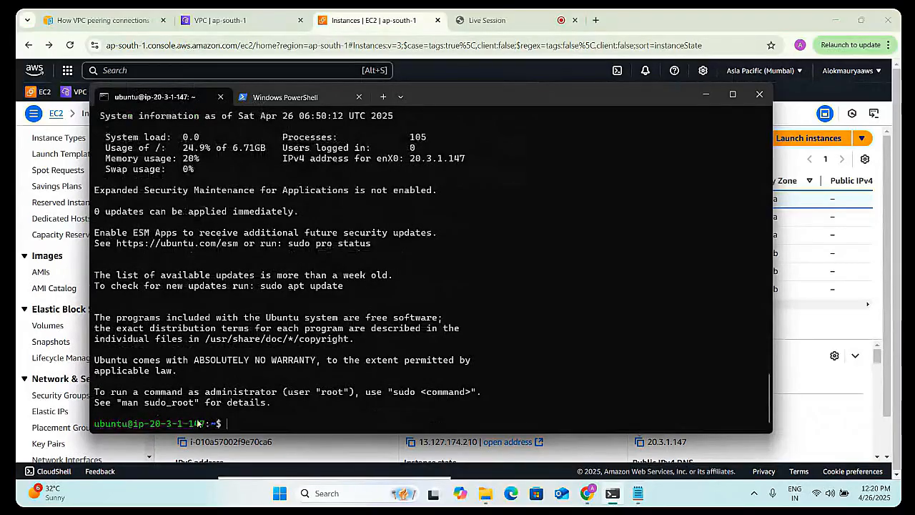
- Clear the vpc3-ec2 terminal, begin a ping command, and copy the private IPv4 address of vpc1-ec2 from the EC2 instances list
{"action": "key", "text": "ctrl+l"}
{"action": "type", "text": "ping"}
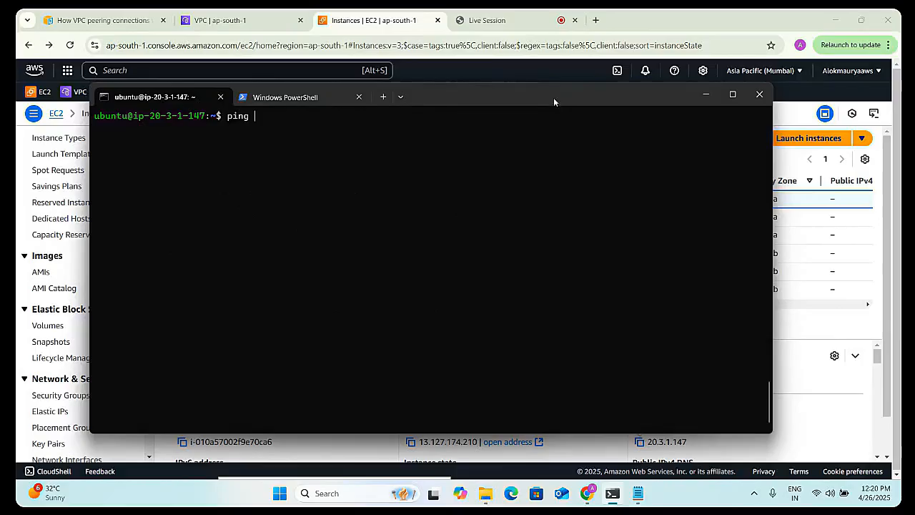
{"action": "left_click_drag", "start_coordinate": [553, 97], "coordinate": [478, 99]}
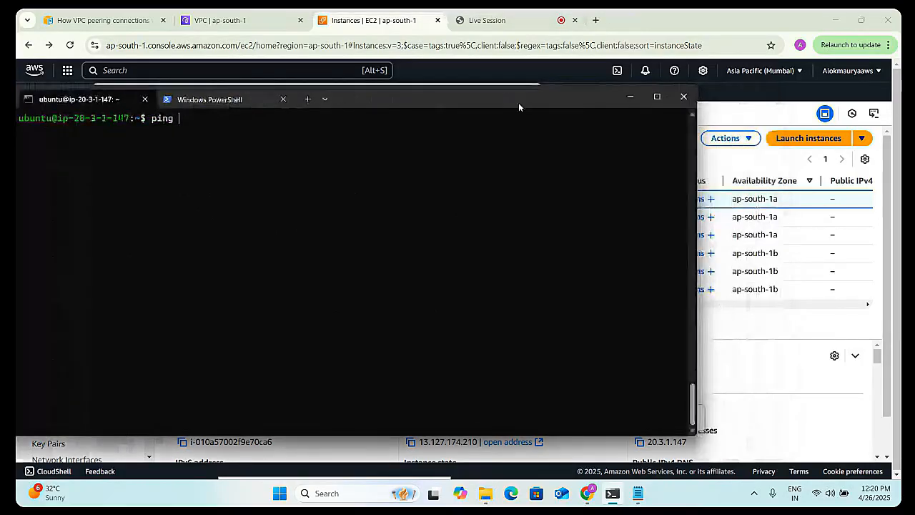
{"action": "left_click", "coordinate": [630, 96]}
{"action": "left_click", "coordinate": [472, 91]}
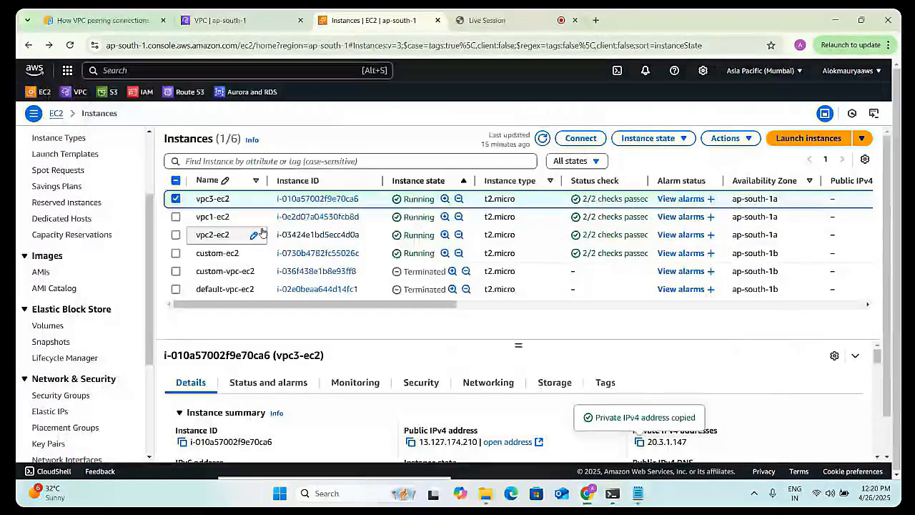
{"action": "left_click", "coordinate": [177, 217]}
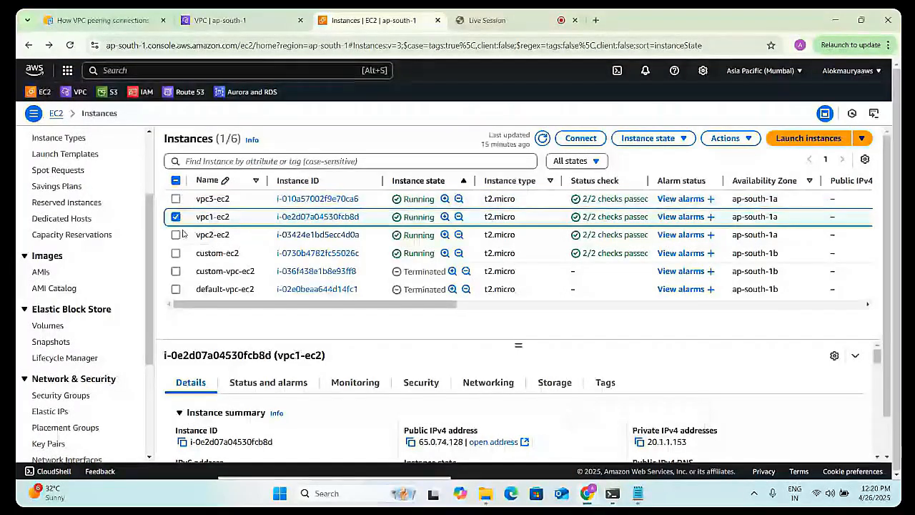
{"action": "left_click", "coordinate": [640, 442]}
- Ping 20.1.1.153 from vpc3-ec2, stop the ping after a few replies, and close all terminal tabs
{"action": "key", "text": "alt+Tab"}
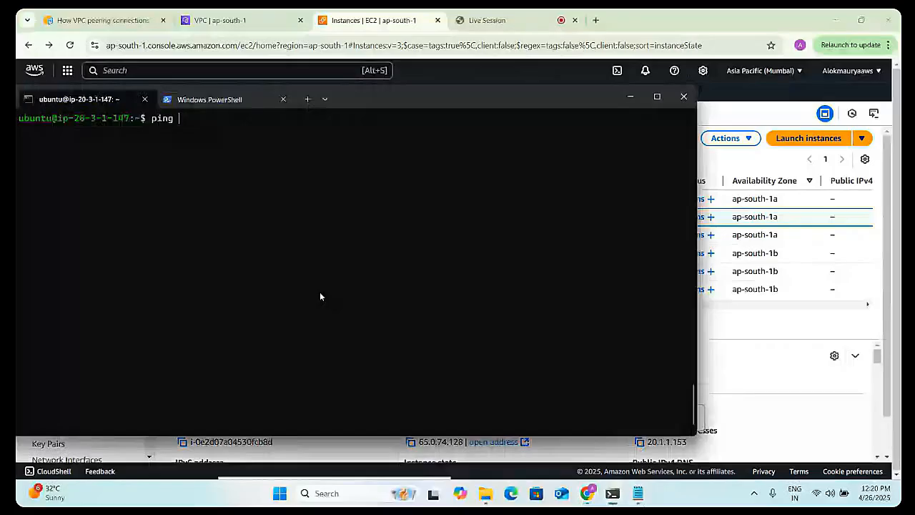
{"action": "key", "text": "ctrl+v"}
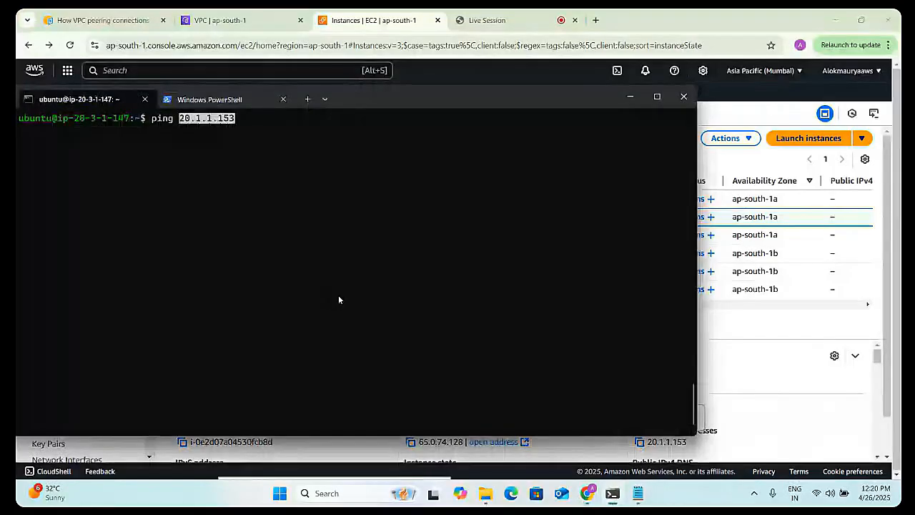
{"action": "key", "text": "Return"}
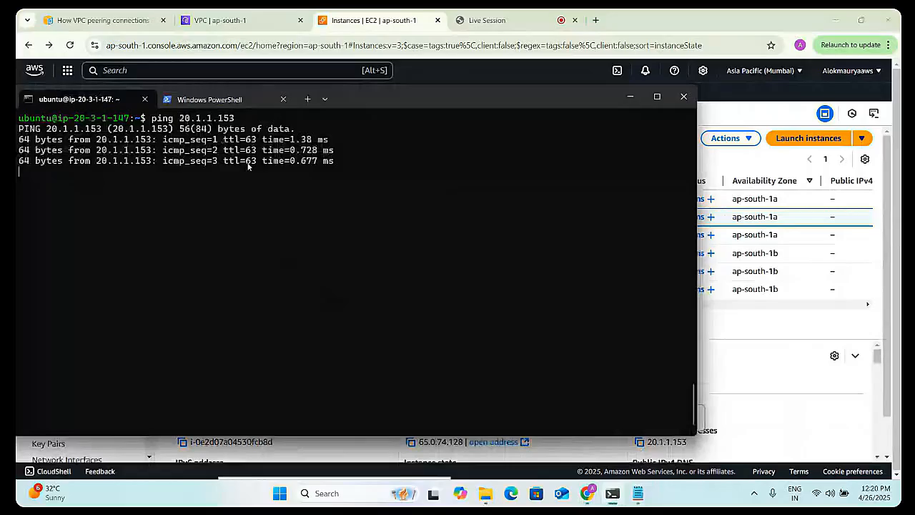
{"action": "key", "text": "ctrl+c"}
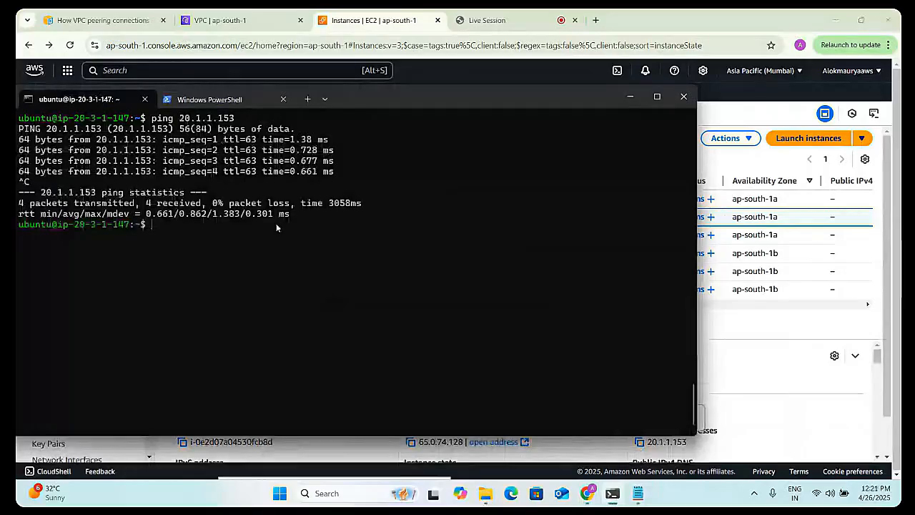
{"action": "left_click", "coordinate": [684, 100]}
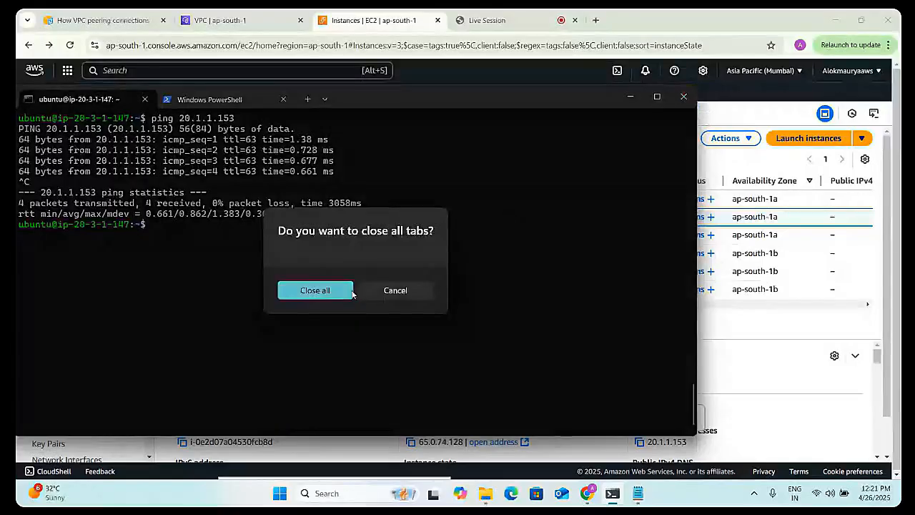
{"action": "left_click", "coordinate": [315, 291]}
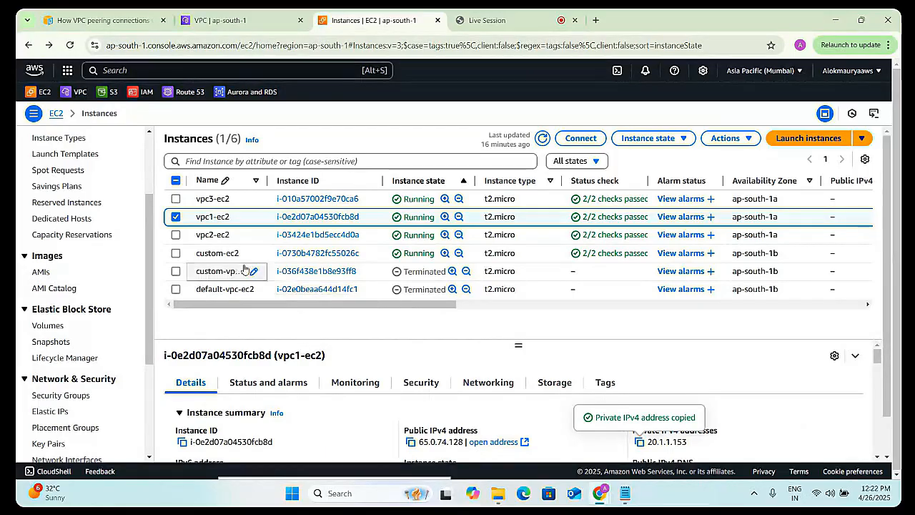
- Terminate the four running instances vpc1-ec2, vpc2-ec2, vpc3-ec2 and custom-ec2
{"action": "left_click", "coordinate": [175, 252], "text": "shift"}
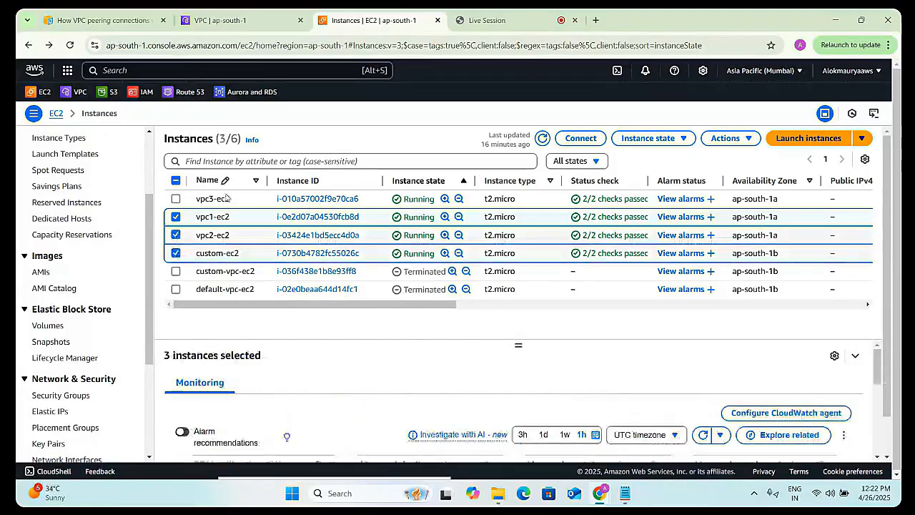
{"action": "left_click", "coordinate": [225, 198]}
{"action": "left_click", "coordinate": [648, 138]}
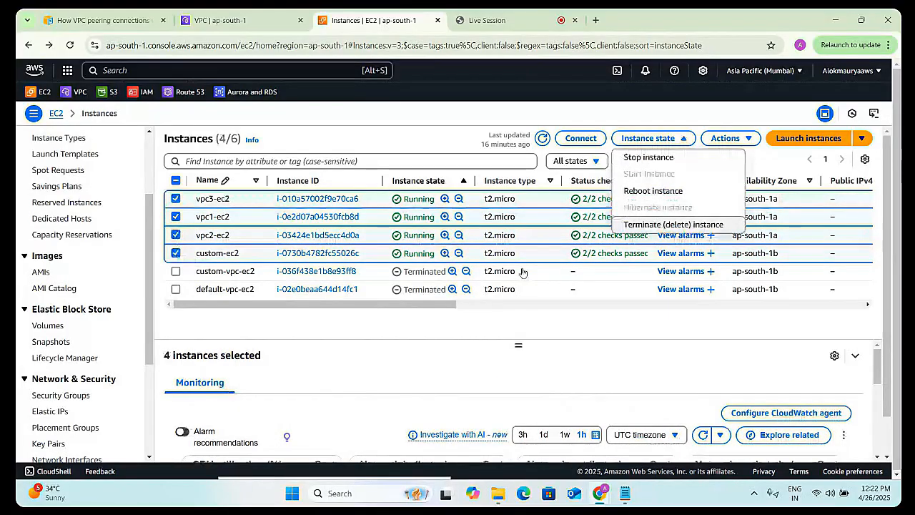
{"action": "left_click", "coordinate": [673, 225]}
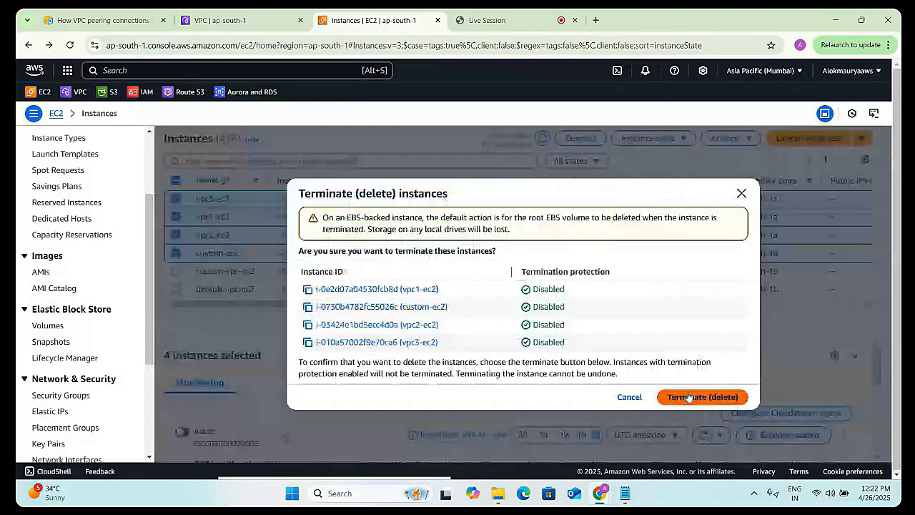
{"action": "left_click", "coordinate": [689, 397]}
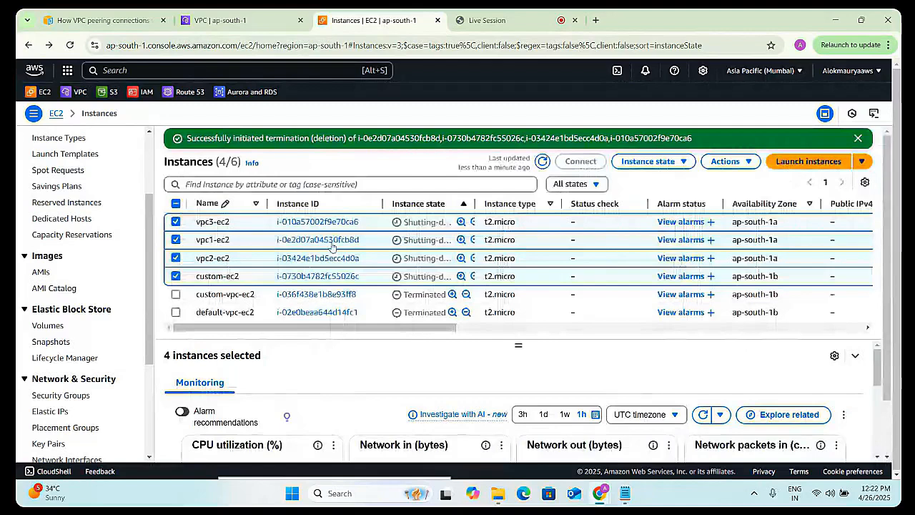
- Switch to the VPC console and open the list of transit gateway attachments
{"action": "scroll", "coordinate": [70, 314], "scroll_direction": "up", "scroll_amount": 2}
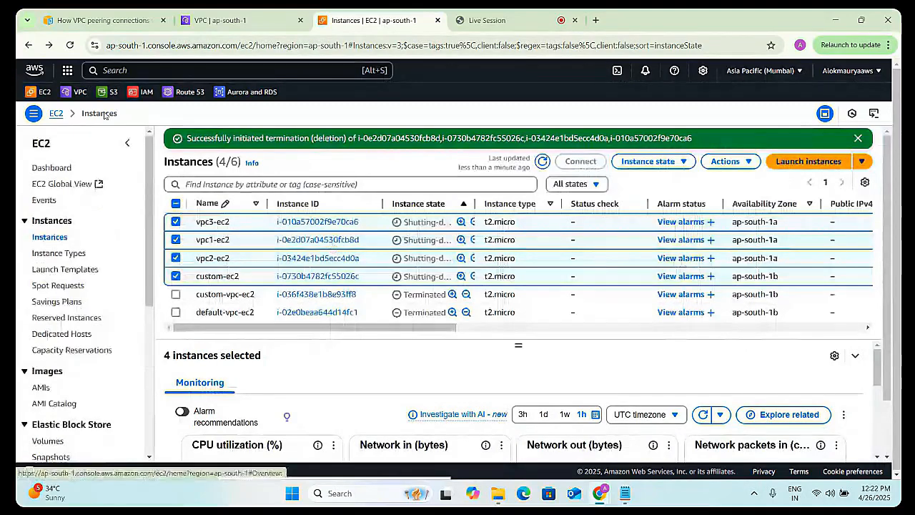
{"action": "left_click", "coordinate": [188, 20]}
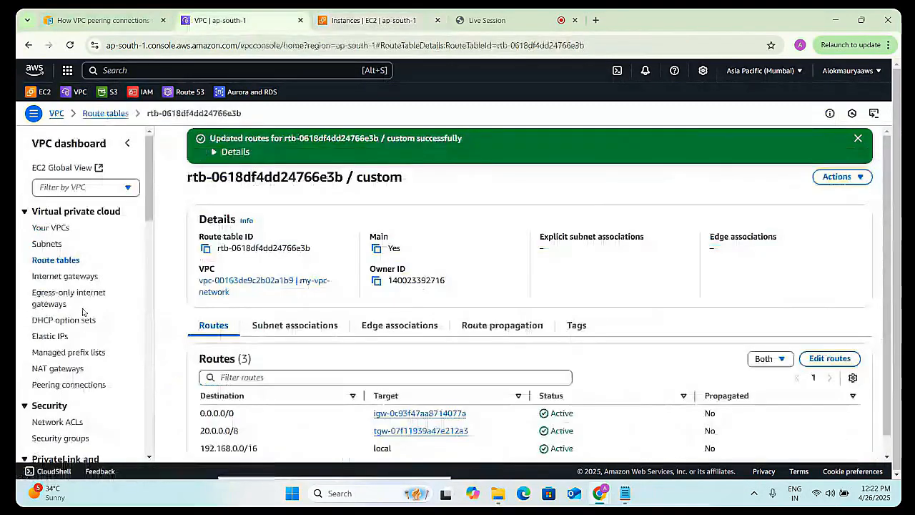
{"action": "scroll", "coordinate": [64, 343], "scroll_direction": "down", "scroll_amount": 10}
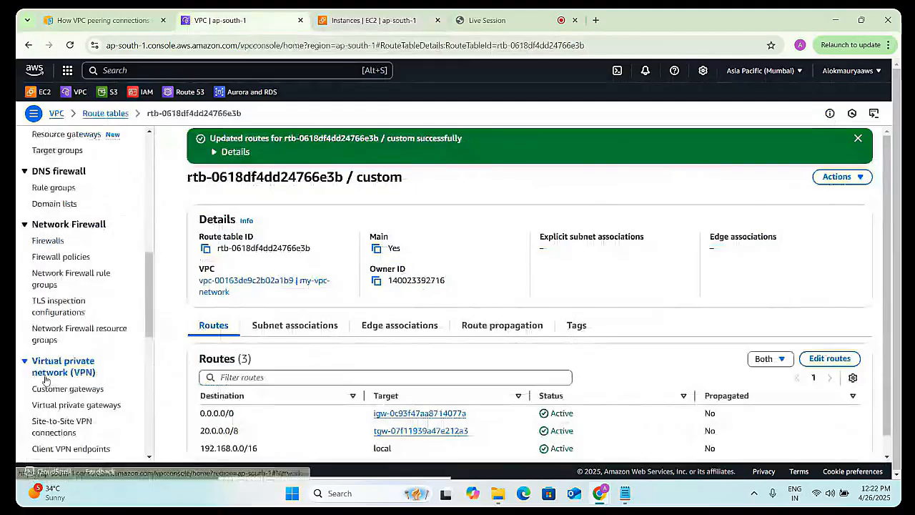
{"action": "scroll", "coordinate": [45, 379], "scroll_direction": "down", "scroll_amount": 3}
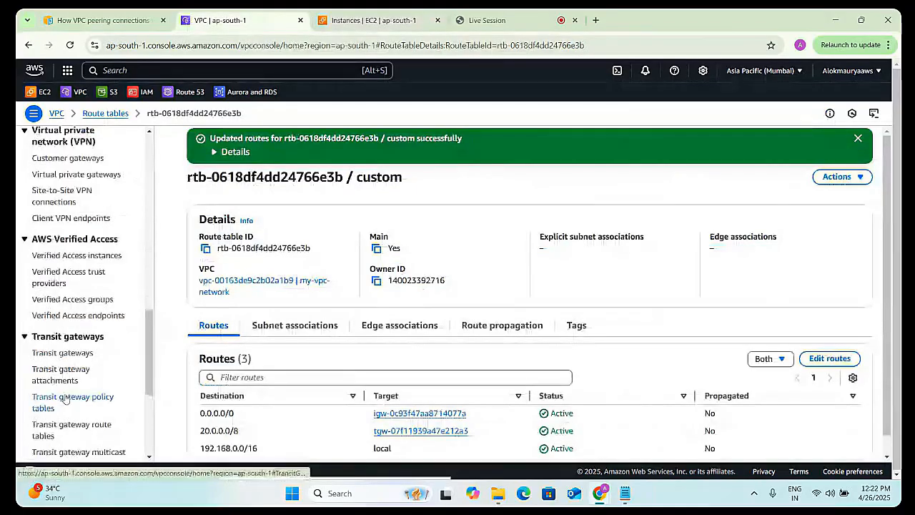
{"action": "left_click", "coordinate": [70, 372]}
{"action": "left_click", "coordinate": [74, 357]}
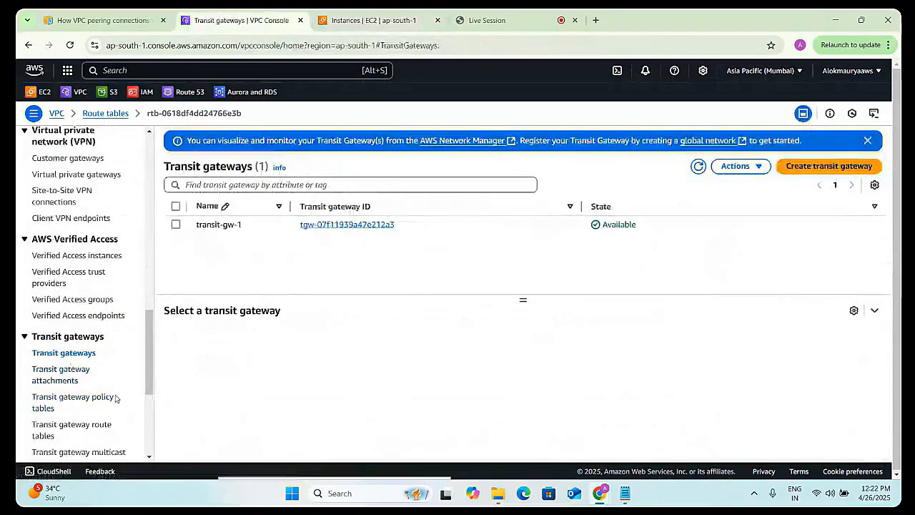
{"action": "left_click", "coordinate": [65, 380]}
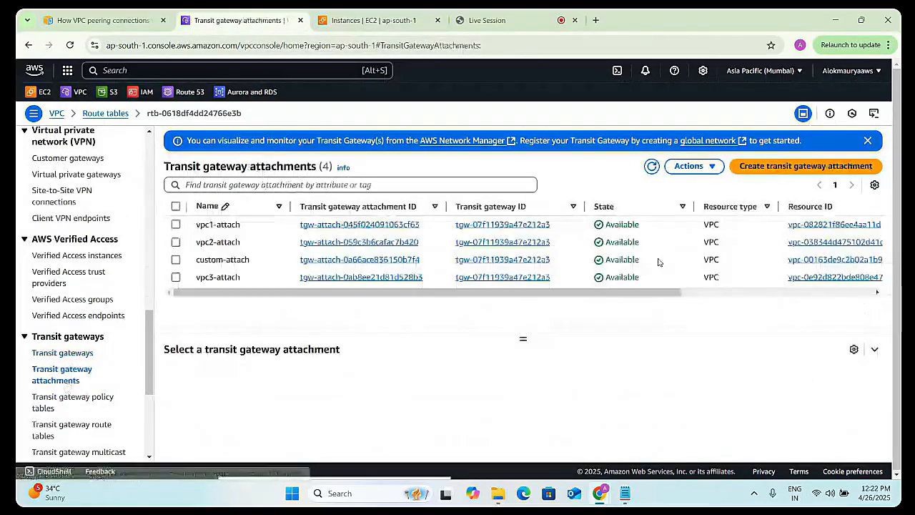
- Delete only the transit gateway attachment vpc3-attach, confirming with the word delete
{"action": "left_click", "coordinate": [176, 277]}
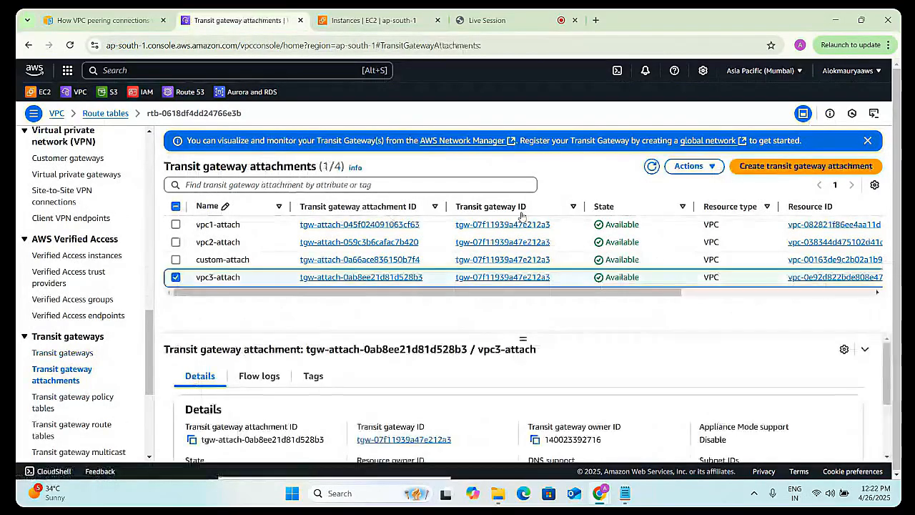
{"action": "left_click", "coordinate": [175, 258]}
{"action": "left_click", "coordinate": [692, 165]}
{"action": "left_click", "coordinate": [693, 166]}
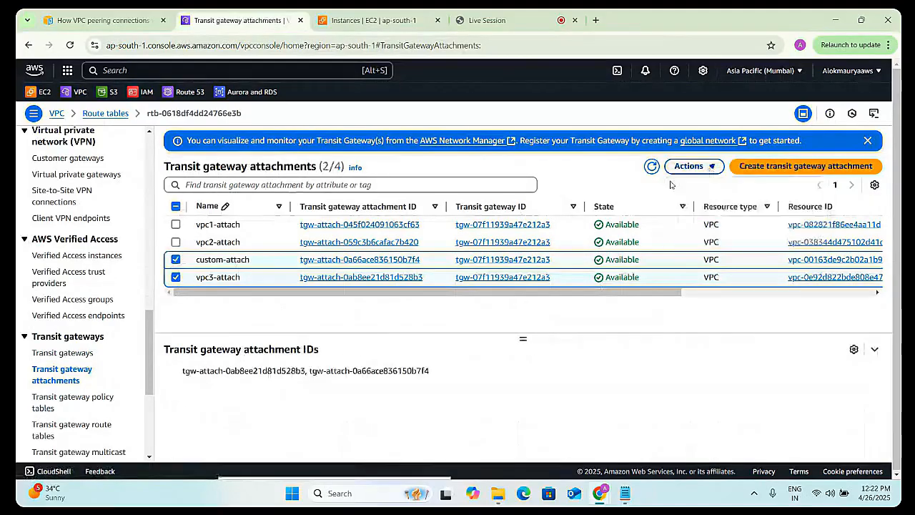
{"action": "left_click", "coordinate": [176, 259]}
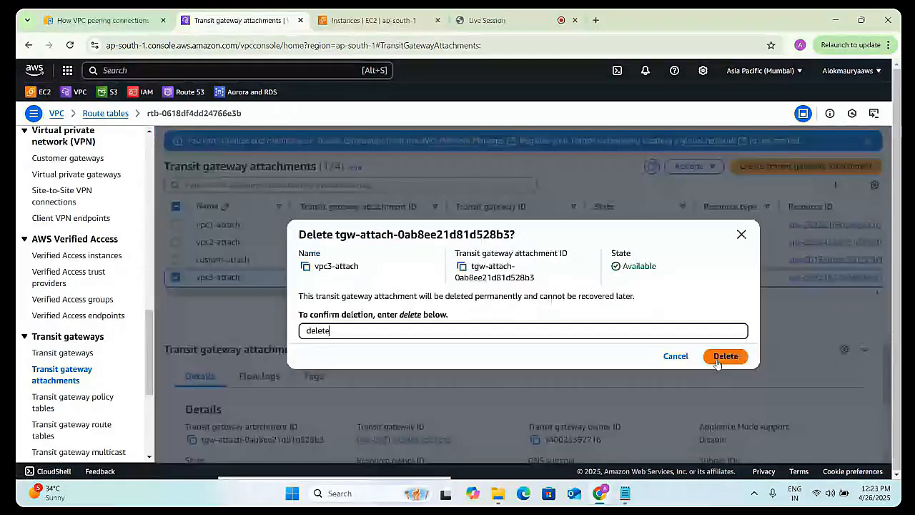
{"action": "left_click", "coordinate": [718, 357]}
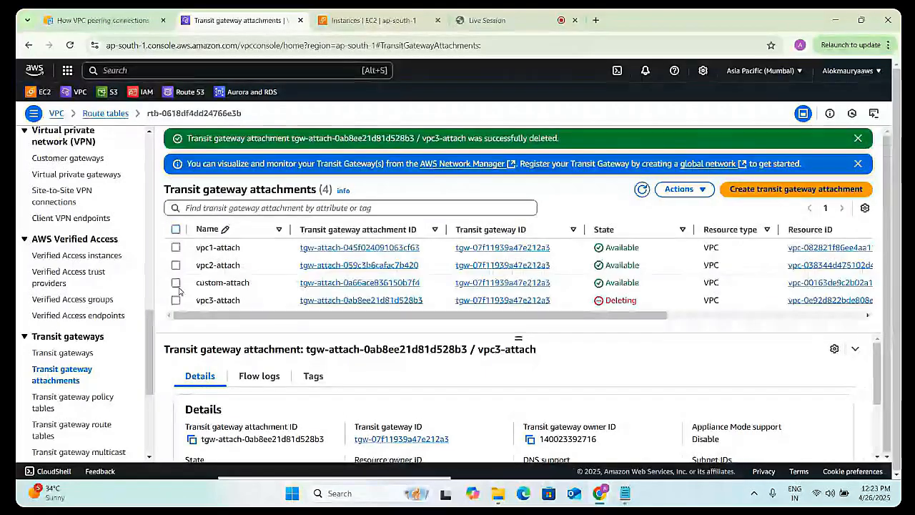
- Delete the transit gateway attachment custom-attach, entering delete as the confirmation
{"action": "left_click", "coordinate": [176, 283]}
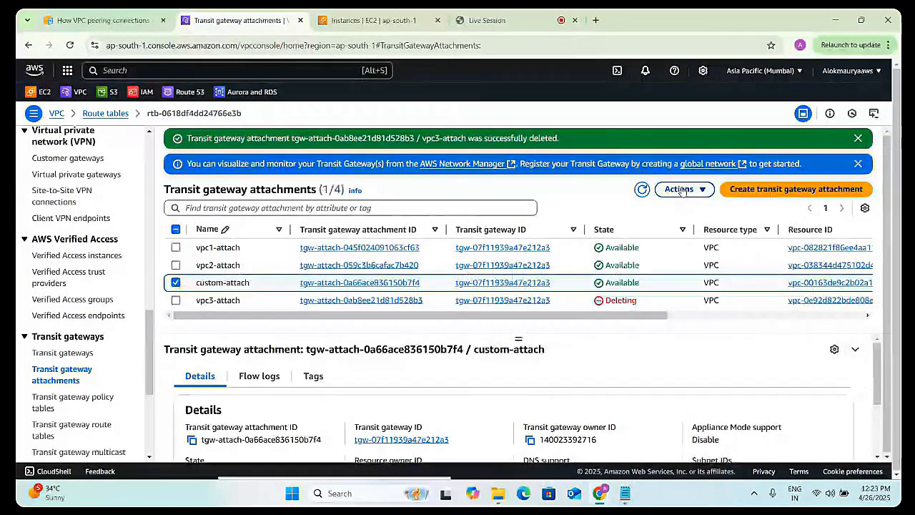
{"action": "left_click", "coordinate": [683, 190]}
{"action": "left_click", "coordinate": [693, 259]}
{"action": "type", "text": "del"}
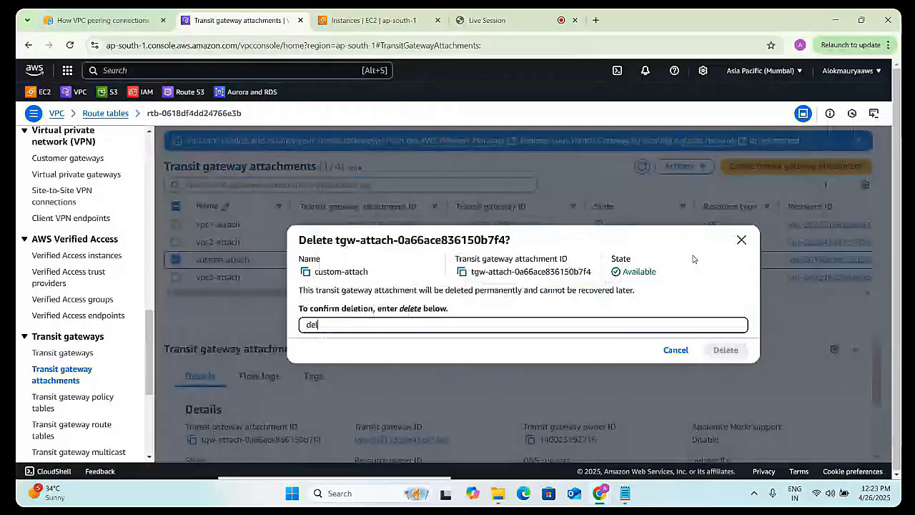
{"action": "type", "text": "ete"}
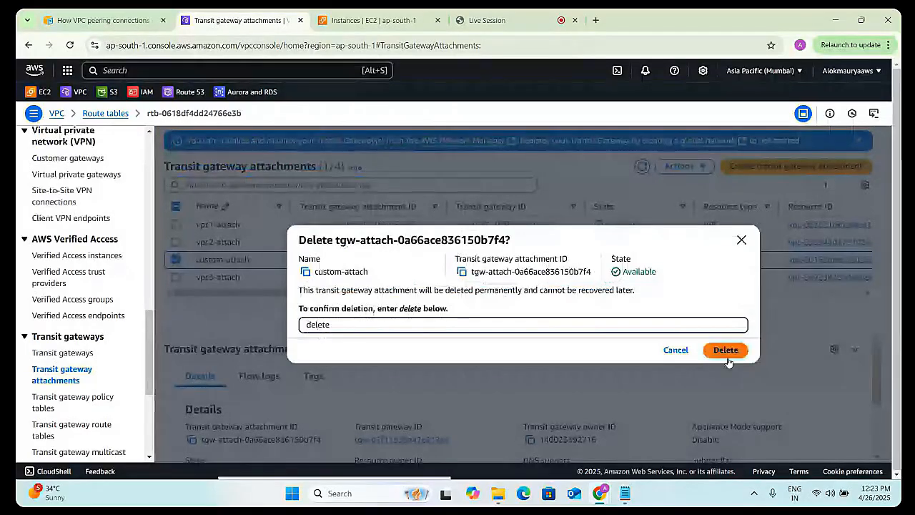
{"action": "left_click", "coordinate": [726, 350]}
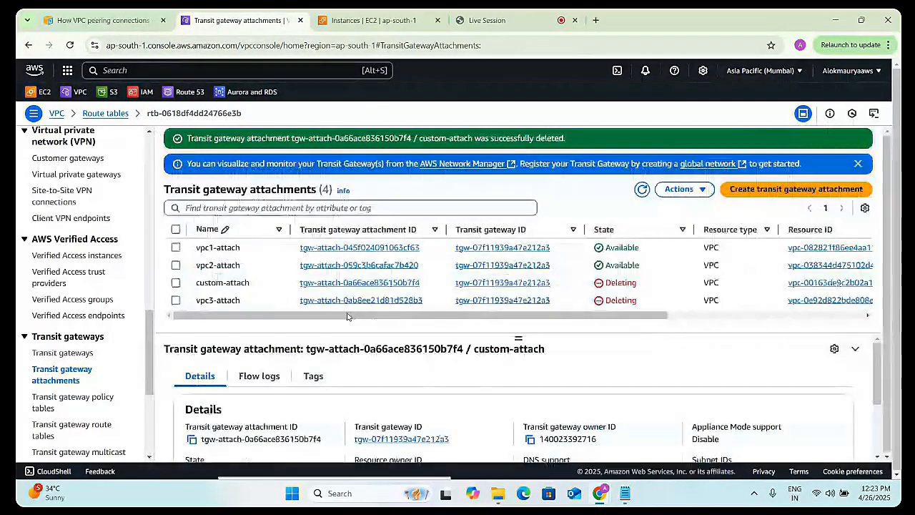
{"action": "left_click", "coordinate": [176, 265]}
{"action": "left_click", "coordinate": [685, 189]}
{"action": "left_click", "coordinate": [669, 254]}
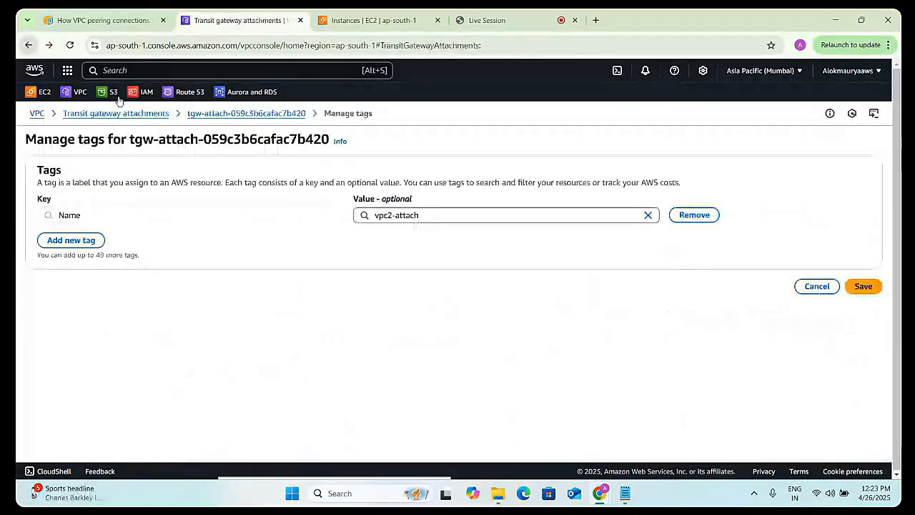
{"action": "left_click", "coordinate": [118, 113]}
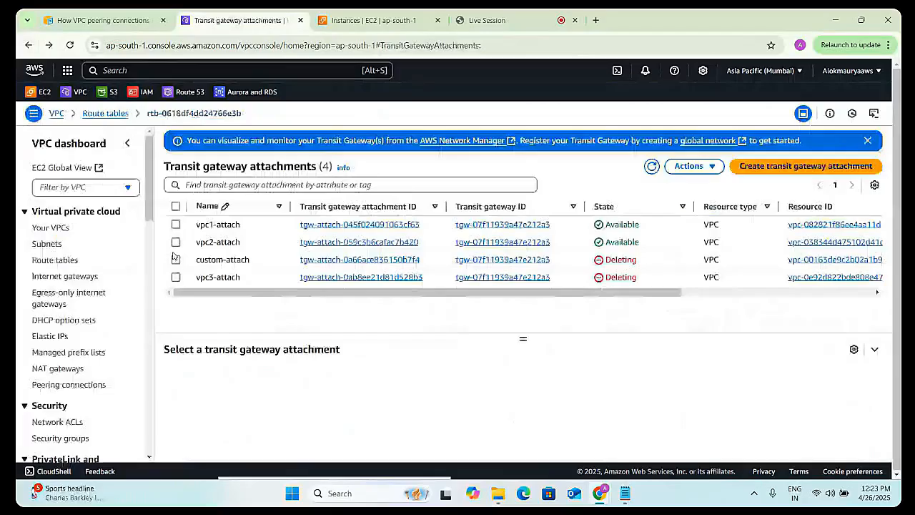
- Delete the transit gateway attachment vpc2-attach, entering delete as the confirmation
{"action": "left_click", "coordinate": [175, 241]}
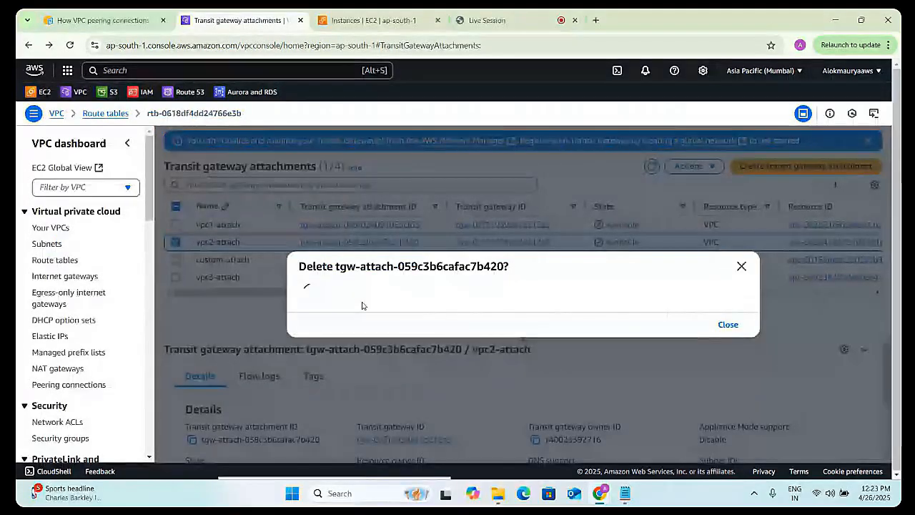
{"action": "left_click", "coordinate": [356, 321]}
{"action": "type", "text": "delete"}
{"action": "key", "text": "Return"}
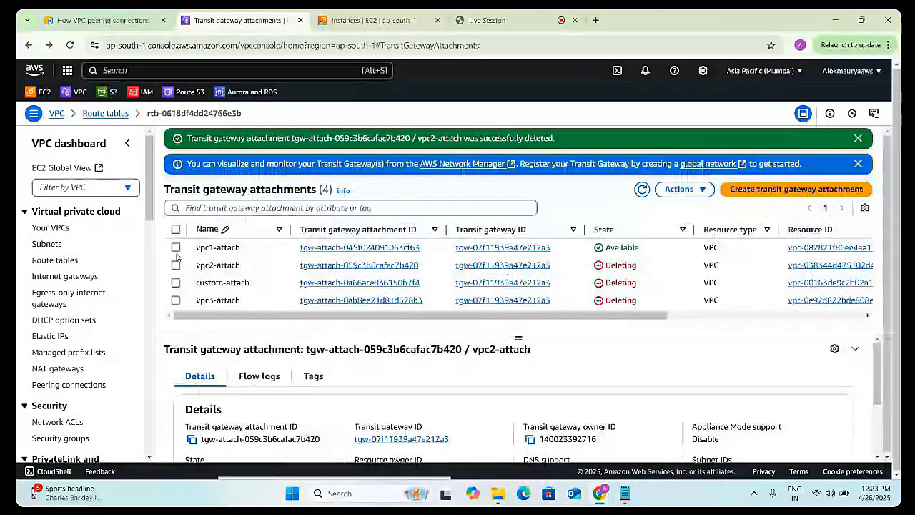
- Delete the transit gateway attachment vpc1-attach, entering delete as the confirmation
{"action": "left_click", "coordinate": [624, 249]}
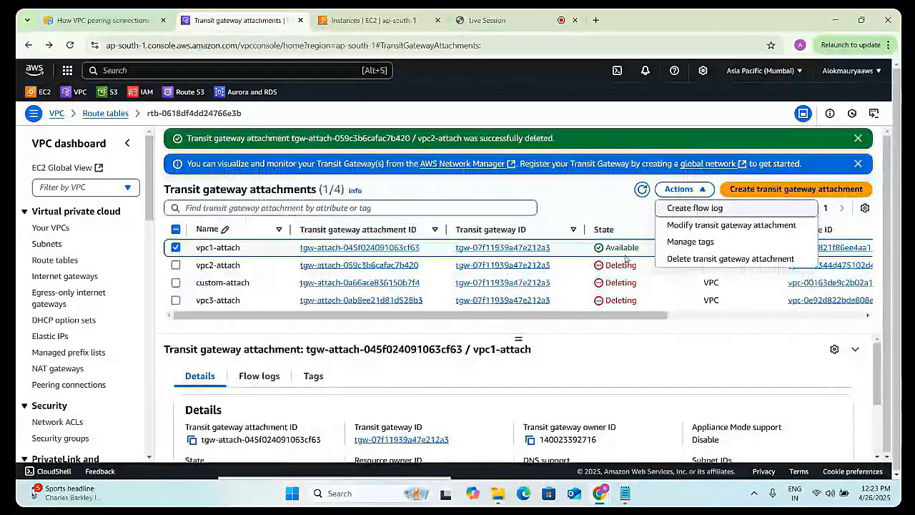
{"action": "left_click", "coordinate": [673, 258]}
{"action": "type", "text": "delete"}
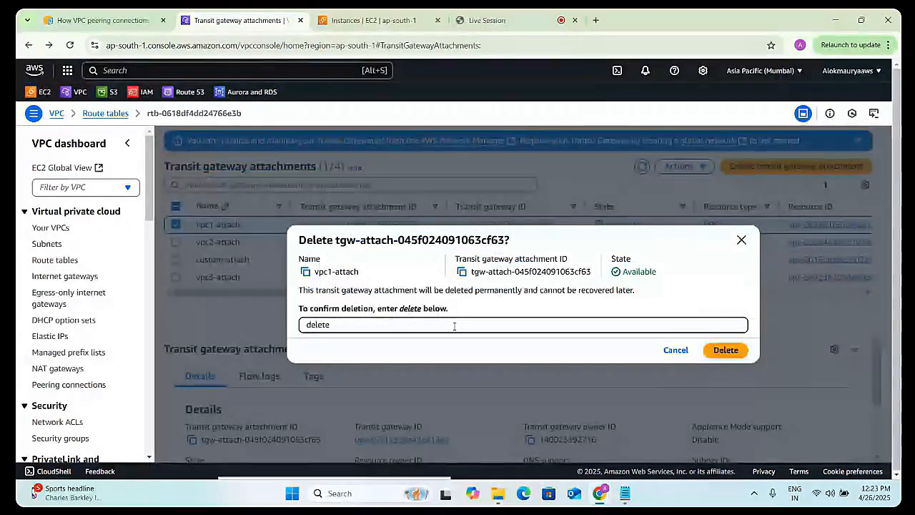
{"action": "key", "text": "Return"}
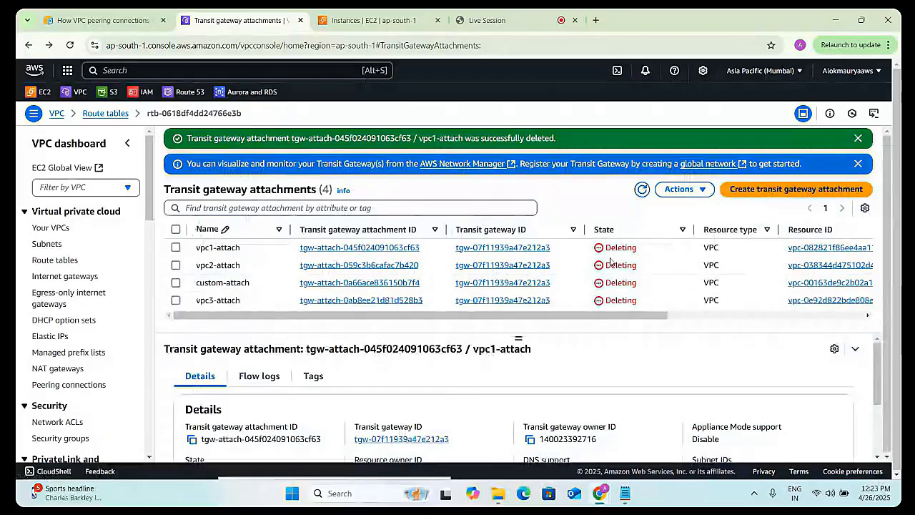
- Check the transit gateway route tables list and recheck the deletion state of the transit gateway attachments
{"action": "scroll", "coordinate": [177, 363], "scroll_direction": "down", "scroll_amount": 1}
{"action": "scroll", "coordinate": [178, 363], "scroll_direction": "up", "scroll_amount": 1}
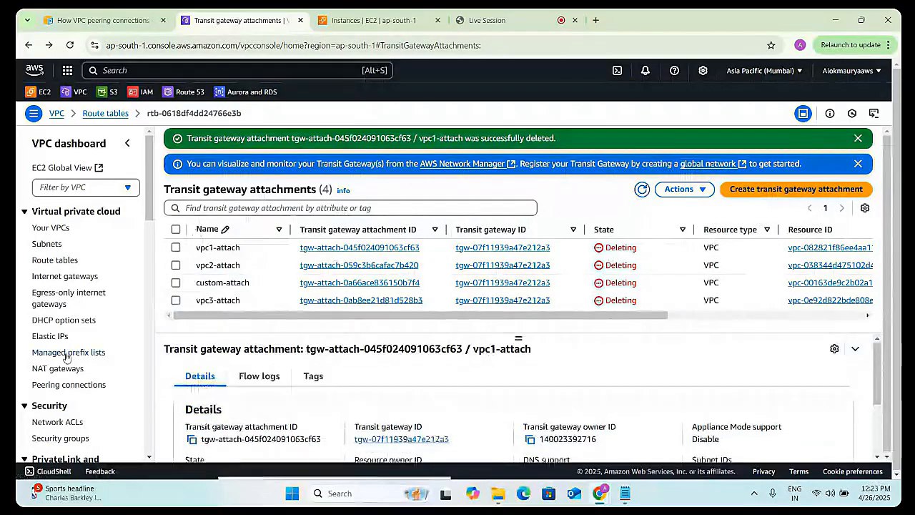
{"action": "scroll", "coordinate": [66, 355], "scroll_direction": "down", "scroll_amount": 3}
{"action": "scroll", "coordinate": [66, 356], "scroll_direction": "down", "scroll_amount": 4}
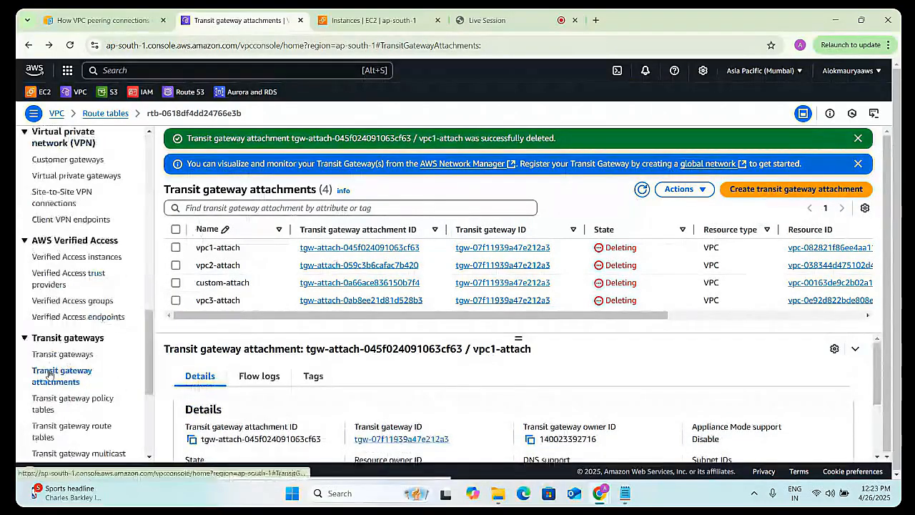
{"action": "left_click", "coordinate": [61, 426]}
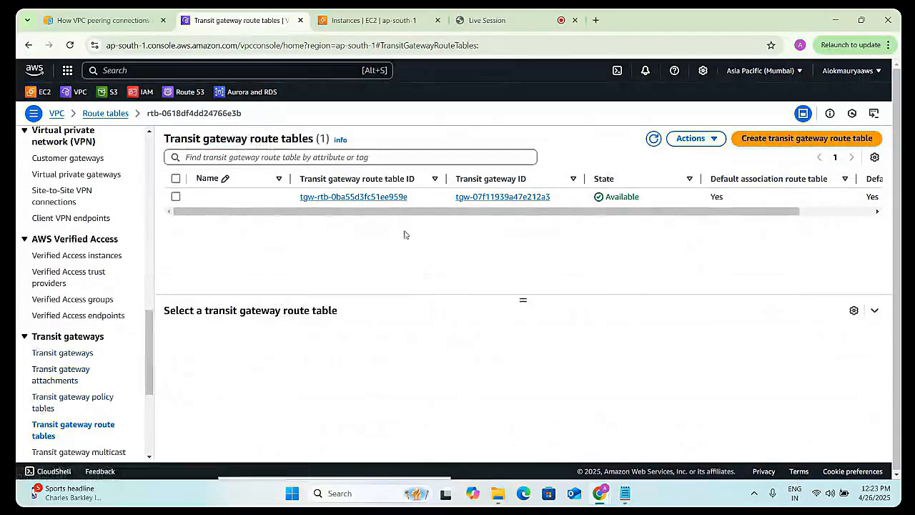
{"action": "left_click", "coordinate": [56, 388]}
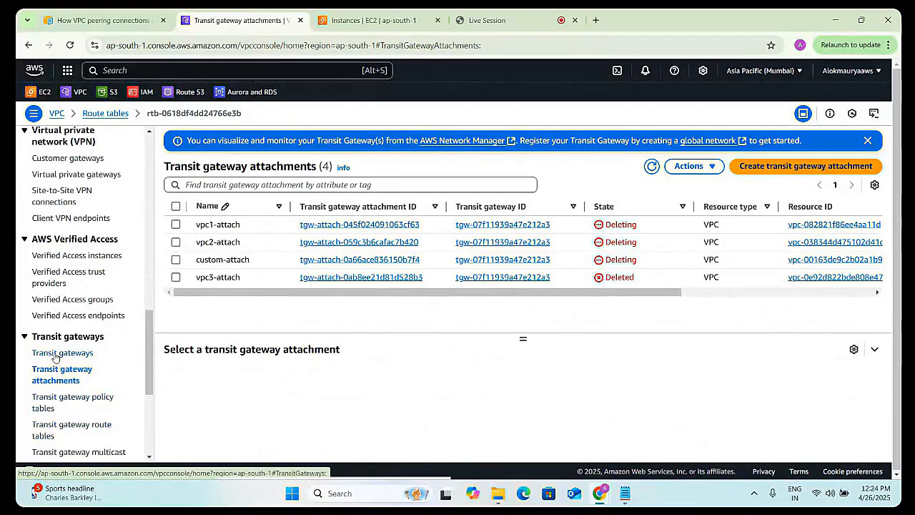
- Delete the VPC peering connection my-peering together with its related route table entries, entering delete as the confirmation
{"action": "scroll", "coordinate": [43, 344], "scroll_direction": "up", "scroll_amount": 3}
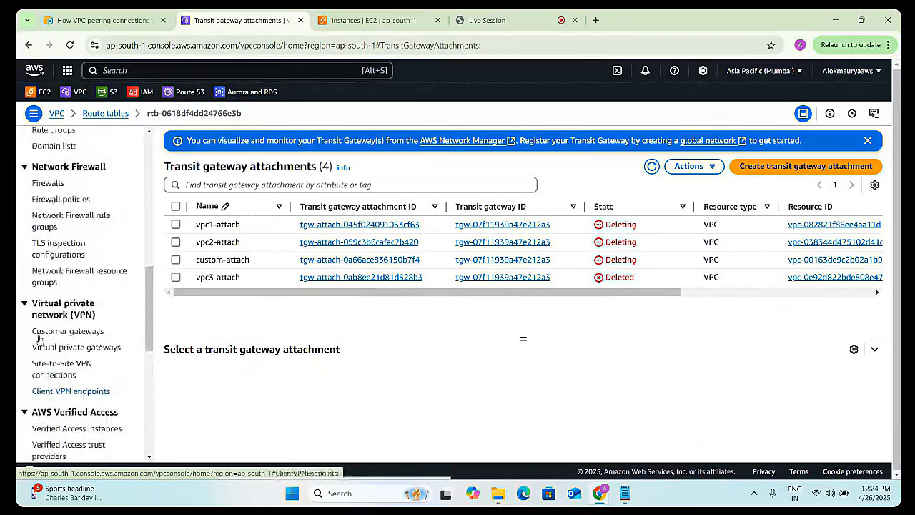
{"action": "scroll", "coordinate": [61, 389], "scroll_direction": "down", "scroll_amount": 2}
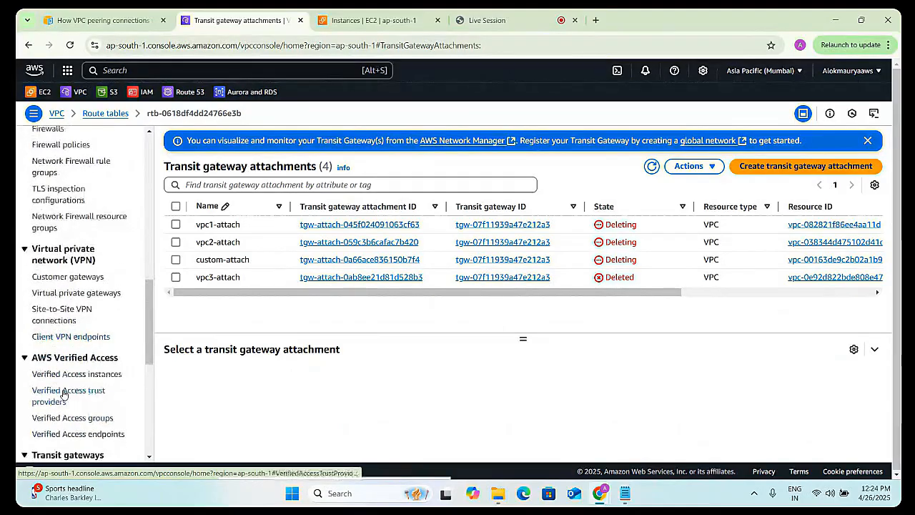
{"action": "scroll", "coordinate": [60, 372], "scroll_direction": "up", "scroll_amount": 6}
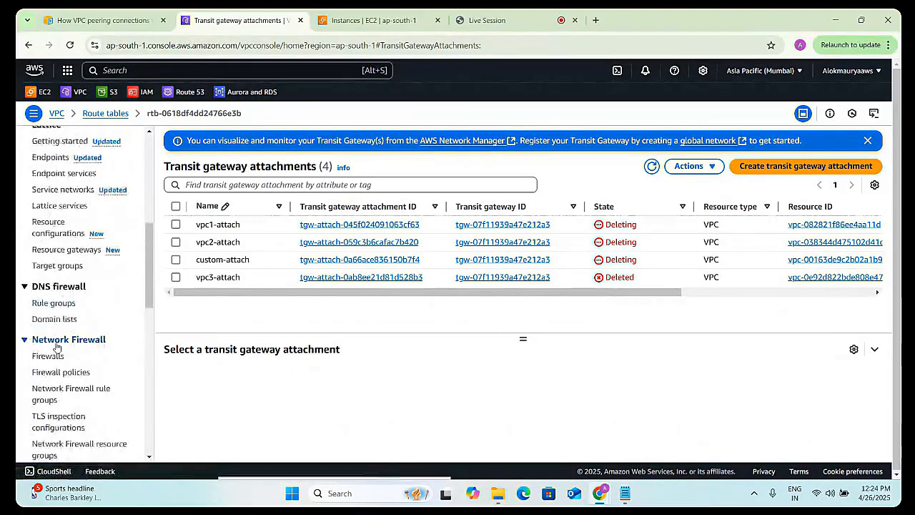
{"action": "scroll", "coordinate": [69, 329], "scroll_direction": "up", "scroll_amount": 2}
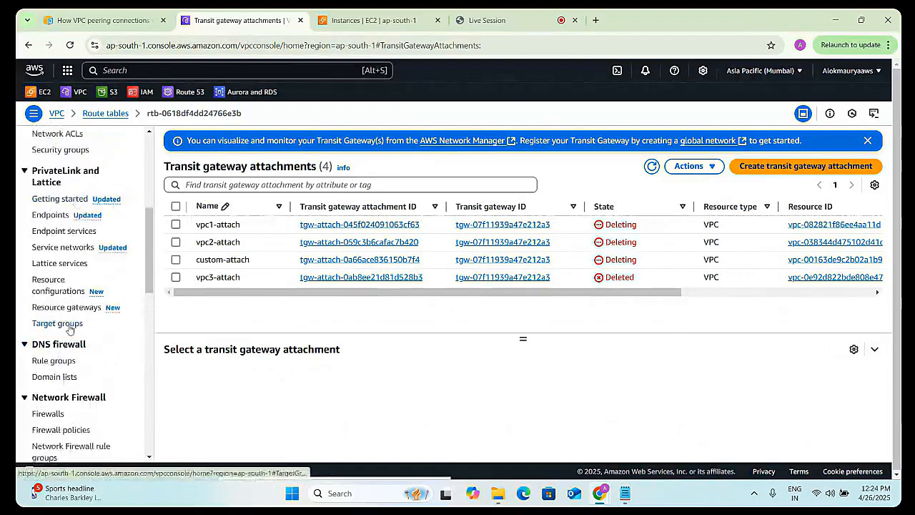
{"action": "scroll", "coordinate": [70, 326], "scroll_direction": "up", "scroll_amount": 5}
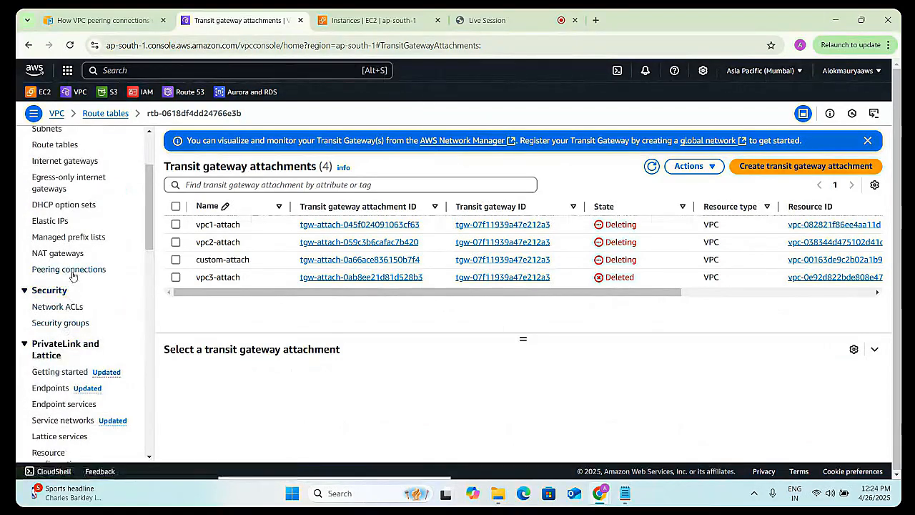
{"action": "left_click", "coordinate": [71, 271]}
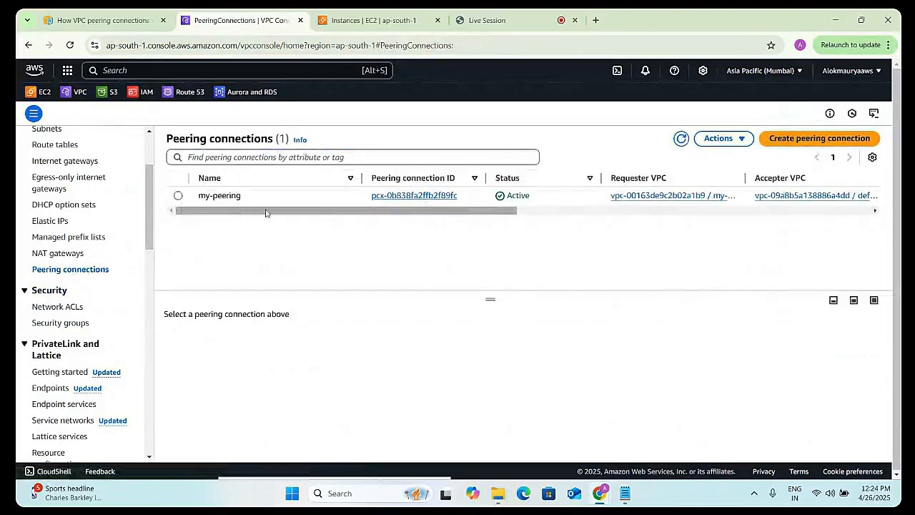
{"action": "left_click", "coordinate": [247, 196]}
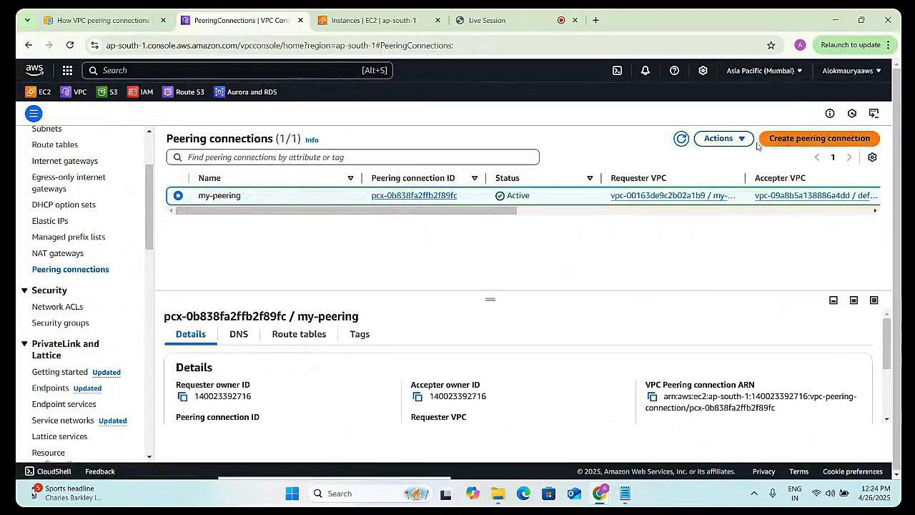
{"action": "left_click", "coordinate": [719, 140]}
{"action": "left_click", "coordinate": [757, 241]}
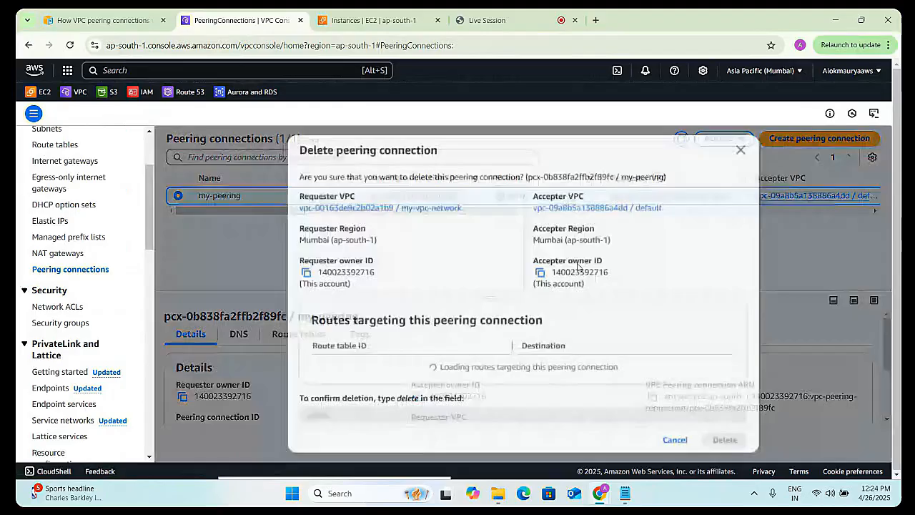
{"action": "scroll", "coordinate": [309, 363], "scroll_direction": "down", "scroll_amount": 2}
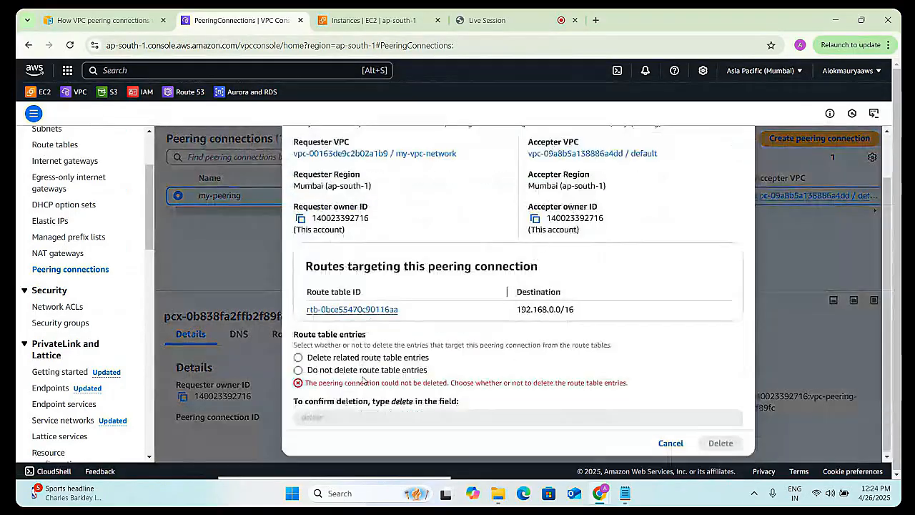
{"action": "left_click", "coordinate": [309, 359]}
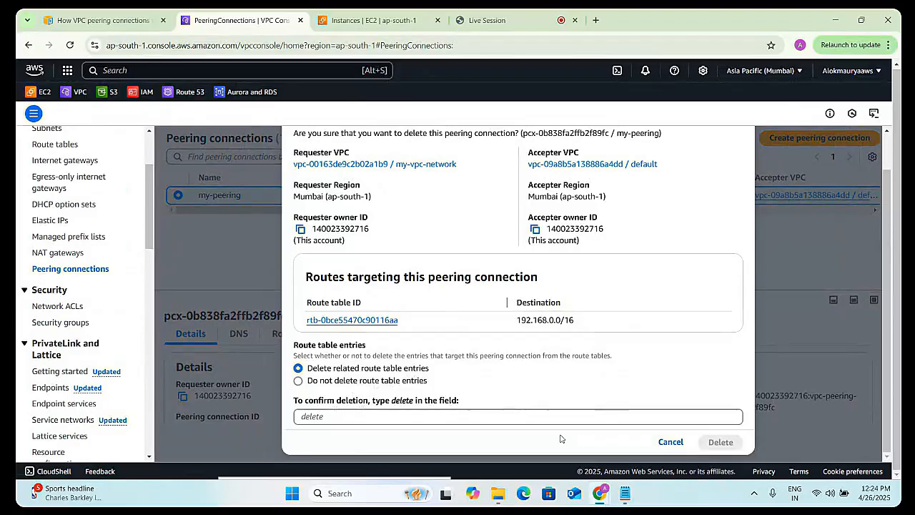
{"action": "left_click", "coordinate": [437, 413]}
{"action": "type", "text": "dele"}
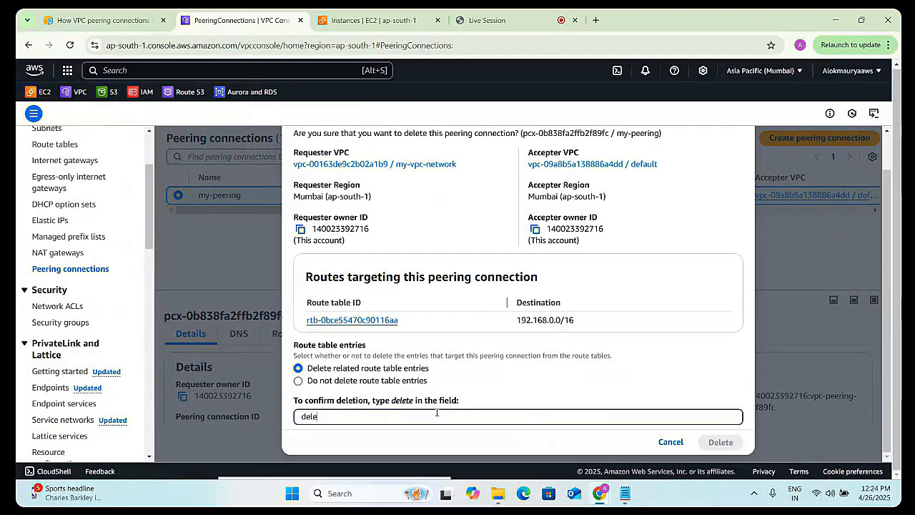
{"action": "type", "text": "te"}
{"action": "left_click", "coordinate": [726, 441]}
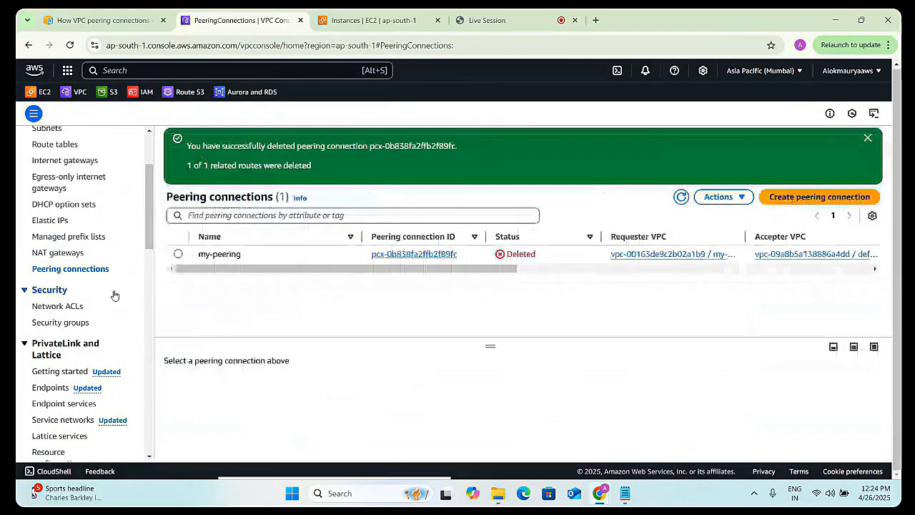
- Check the NAT gateways and Elastic IP addresses in the region for leftover resources
{"action": "left_click", "coordinate": [55, 255]}
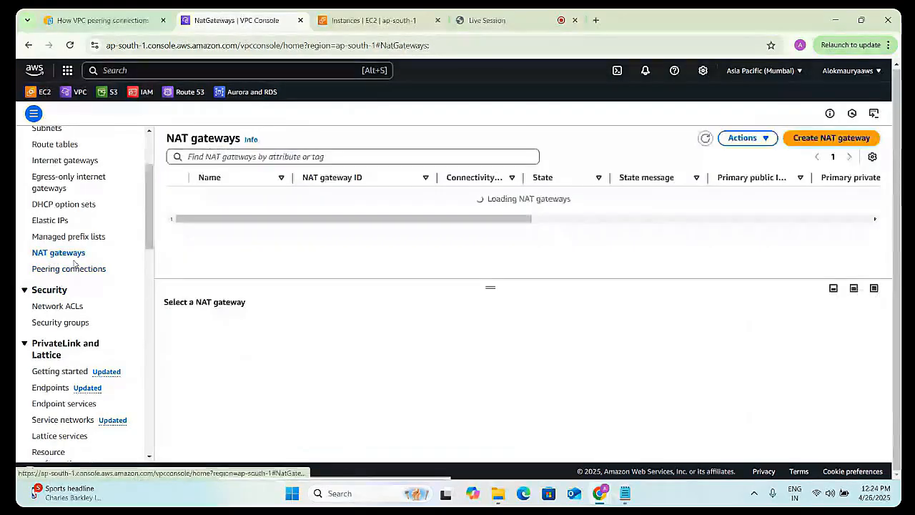
{"action": "left_click", "coordinate": [50, 220]}
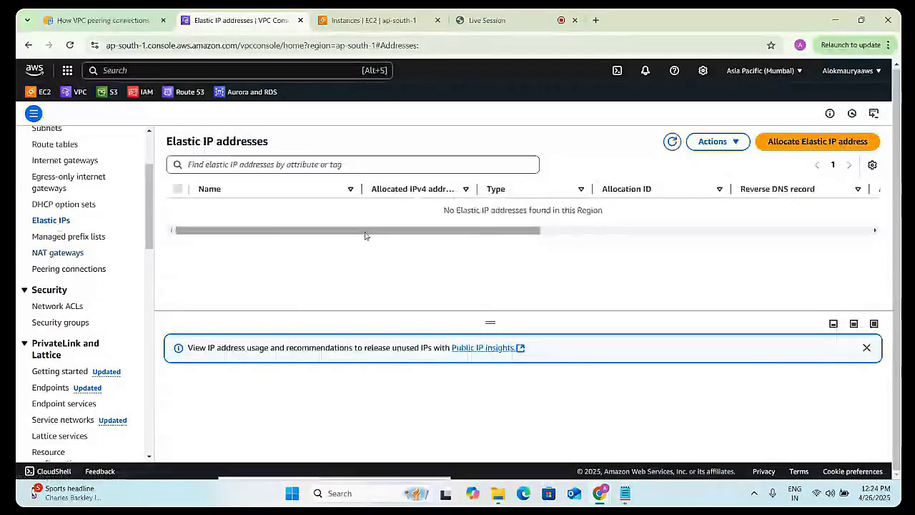
{"action": "scroll", "coordinate": [72, 184], "scroll_direction": "up", "scroll_amount": 1}
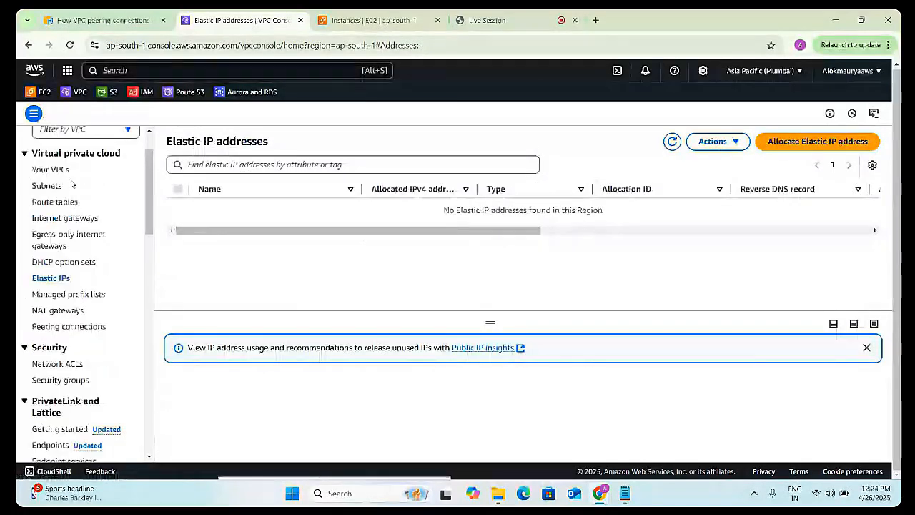
- Return to the transit gateway attachments and refresh the list to check their deletion state
{"action": "scroll", "coordinate": [72, 184], "scroll_direction": "down", "scroll_amount": 6}
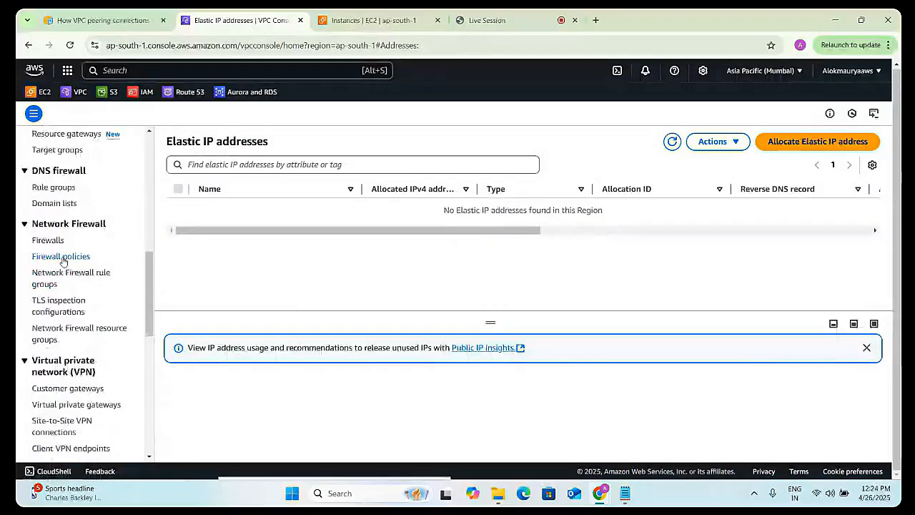
{"action": "scroll", "coordinate": [67, 347], "scroll_direction": "down", "scroll_amount": 1}
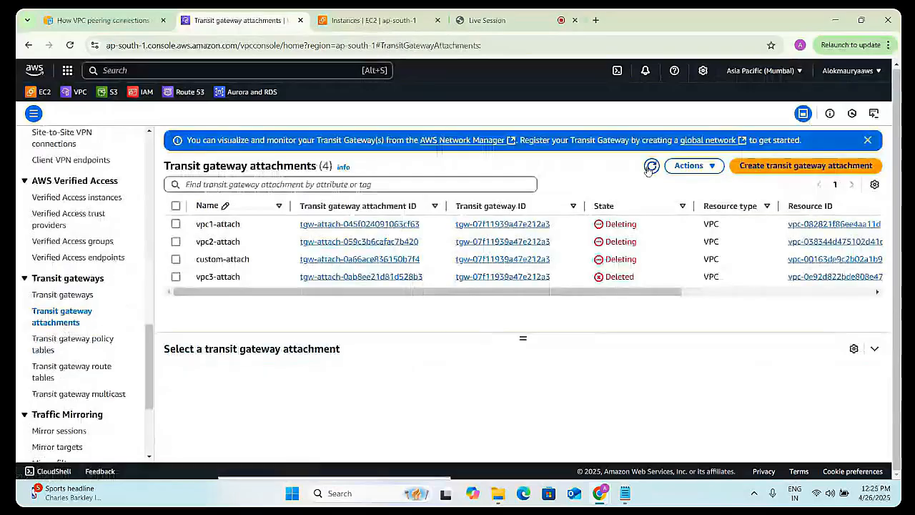
{"action": "left_click", "coordinate": [651, 166]}
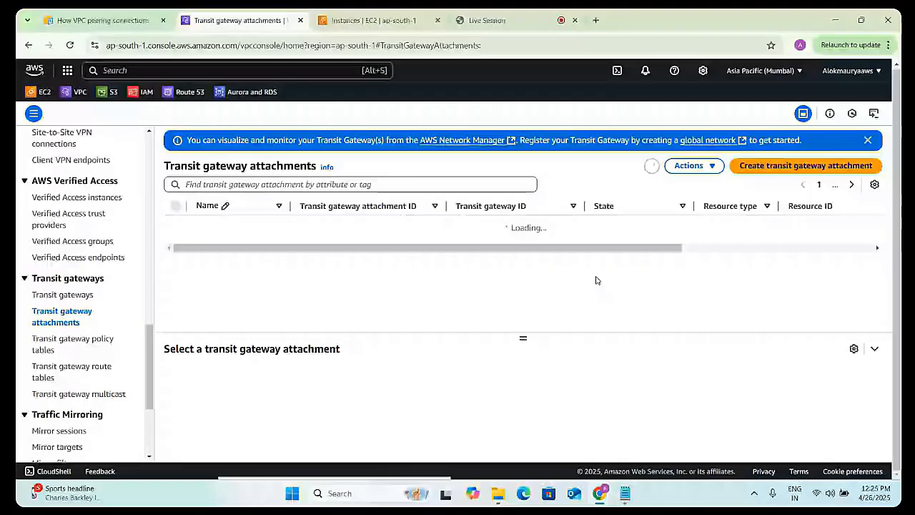
- Delete the transit gateway transit-gw-1, entering delete as the confirmation
{"action": "left_click", "coordinate": [503, 277]}
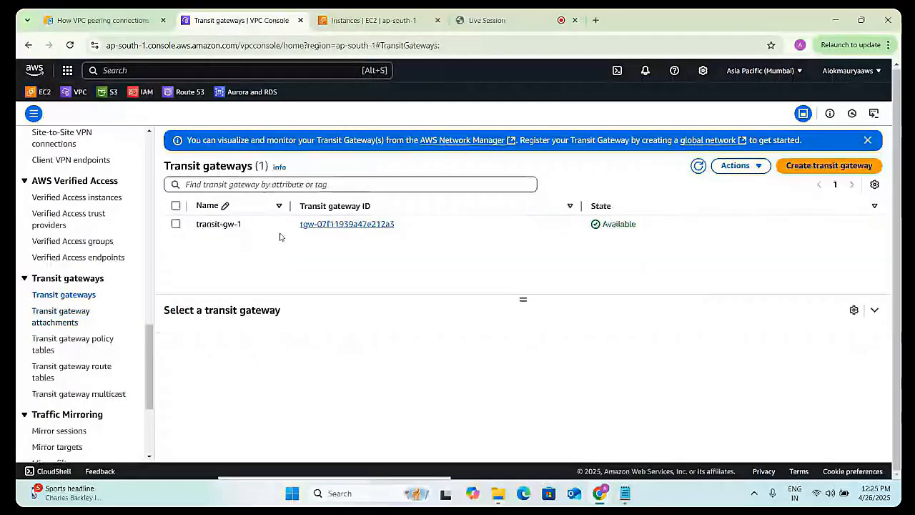
{"action": "left_click", "coordinate": [280, 227]}
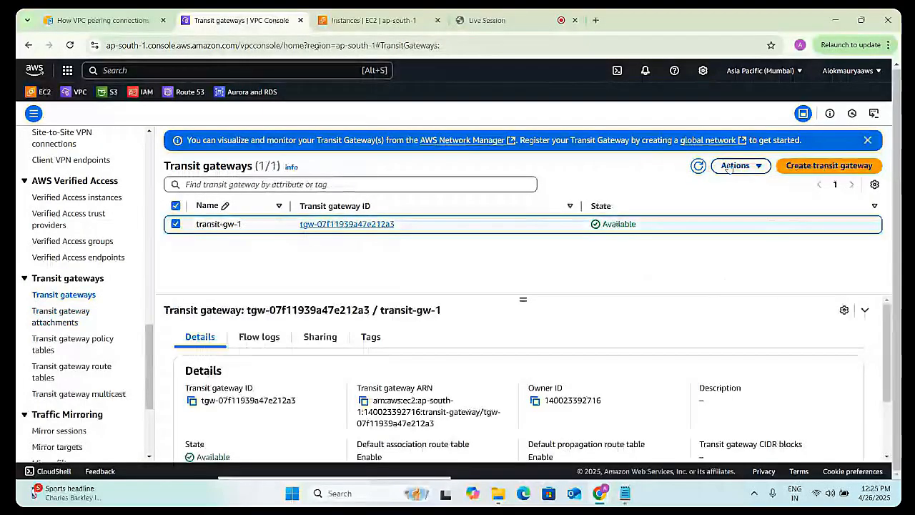
{"action": "left_click", "coordinate": [735, 166]}
{"action": "left_click", "coordinate": [737, 202]}
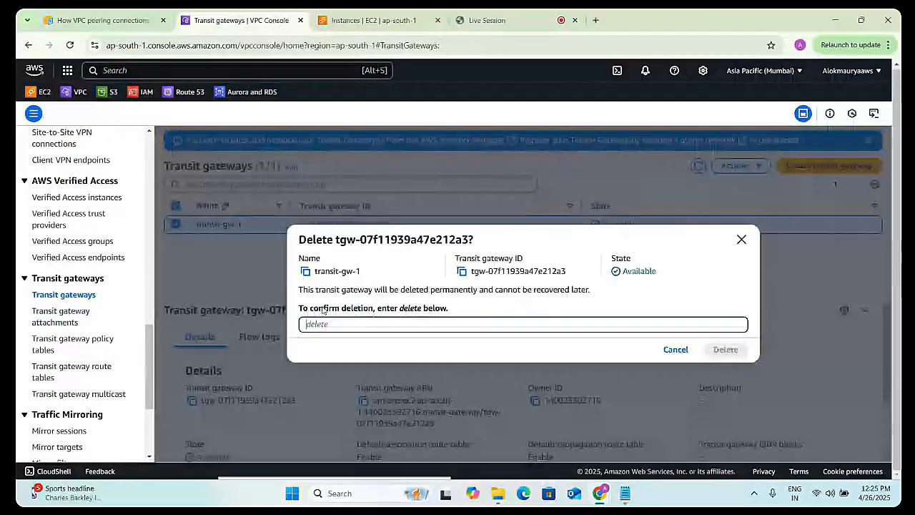
{"action": "type", "text": "delete"}
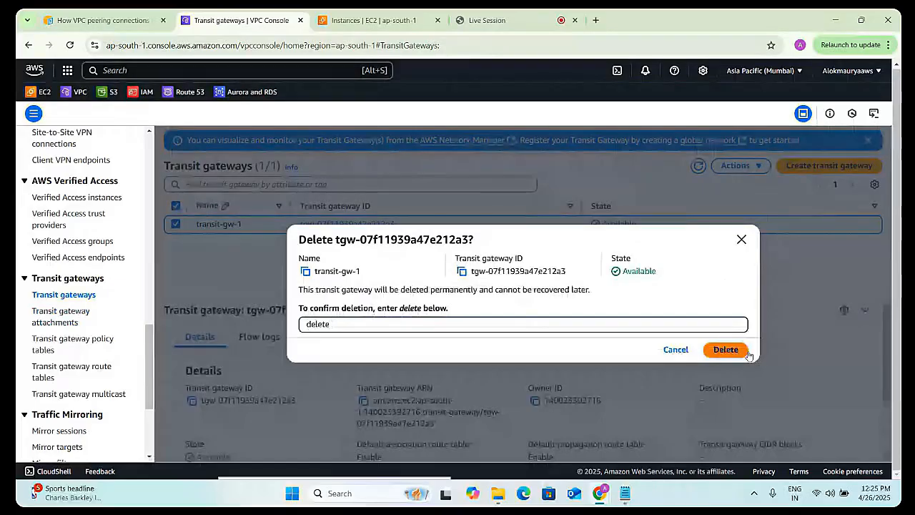
{"action": "left_click", "coordinate": [726, 350]}
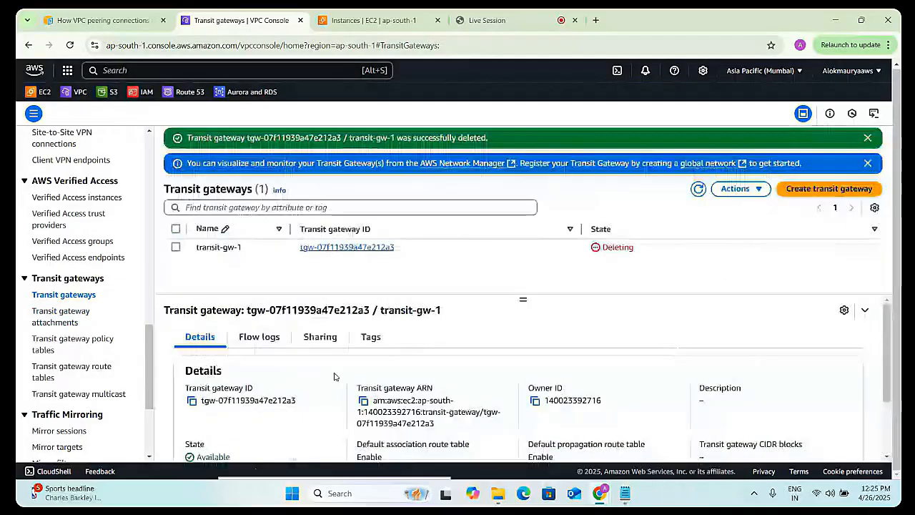
- Try to delete the only transit gateway route table, entering delete as the confirmation
{"action": "left_click", "coordinate": [72, 372]}
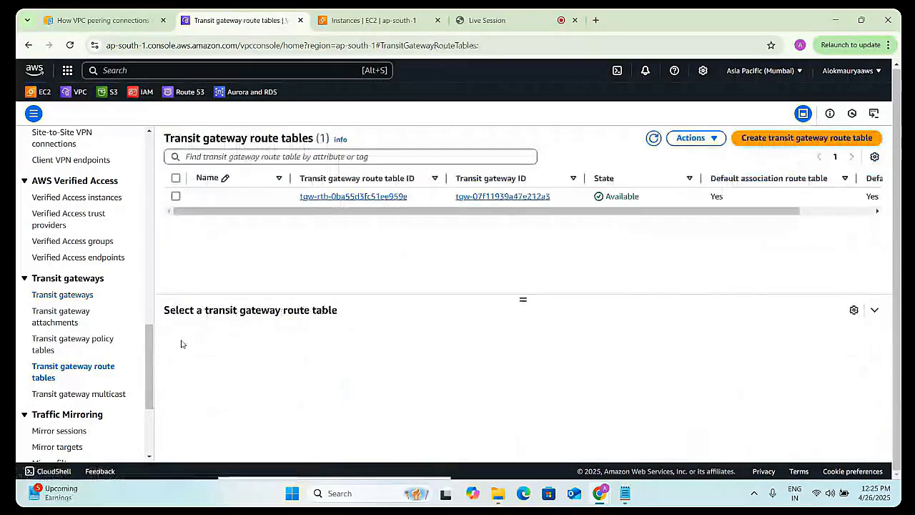
{"action": "left_click", "coordinate": [62, 297]}
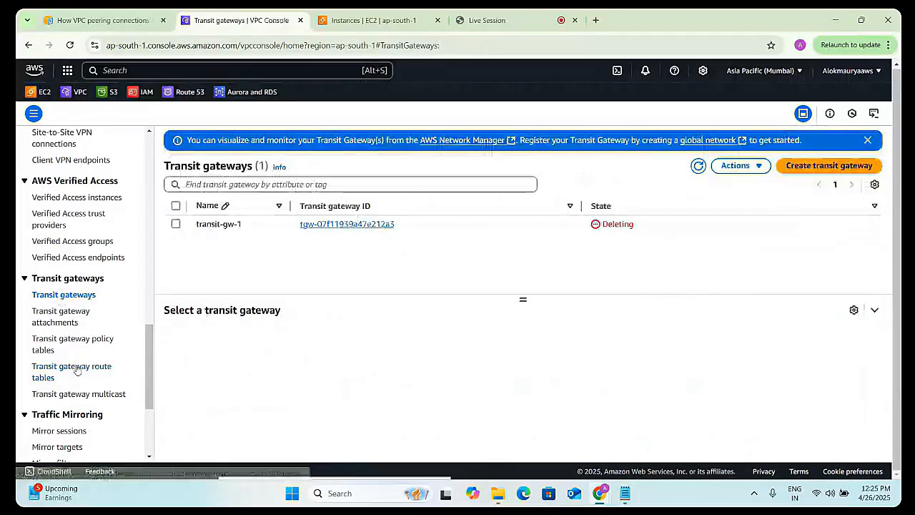
{"action": "left_click", "coordinate": [75, 370]}
{"action": "left_click", "coordinate": [691, 136]}
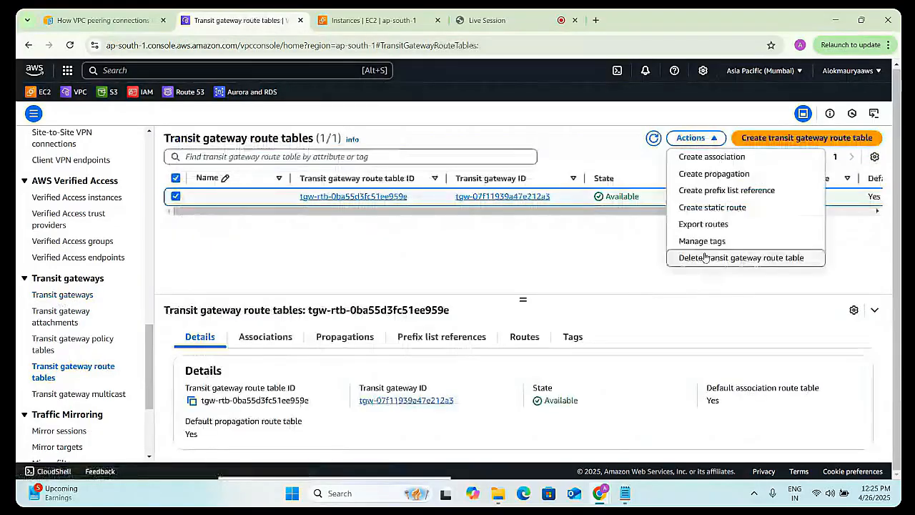
{"action": "left_click", "coordinate": [705, 257]}
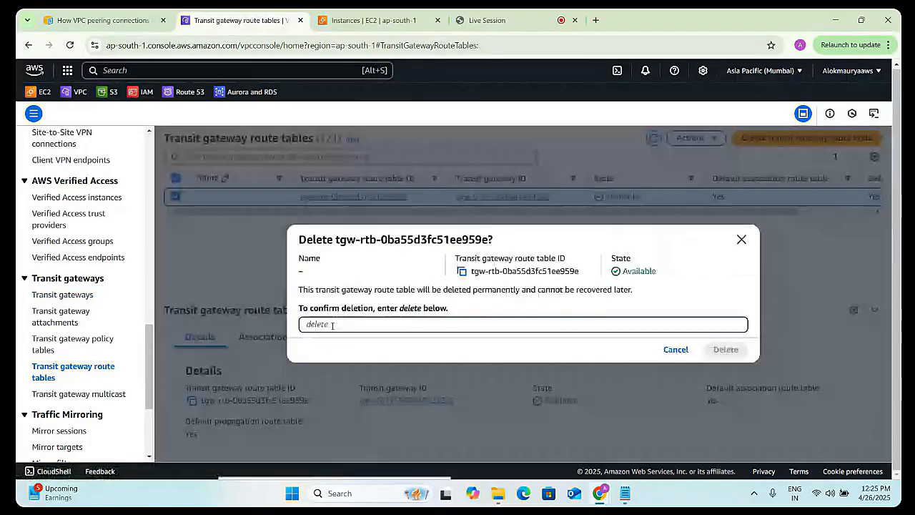
{"action": "type", "text": "de"}
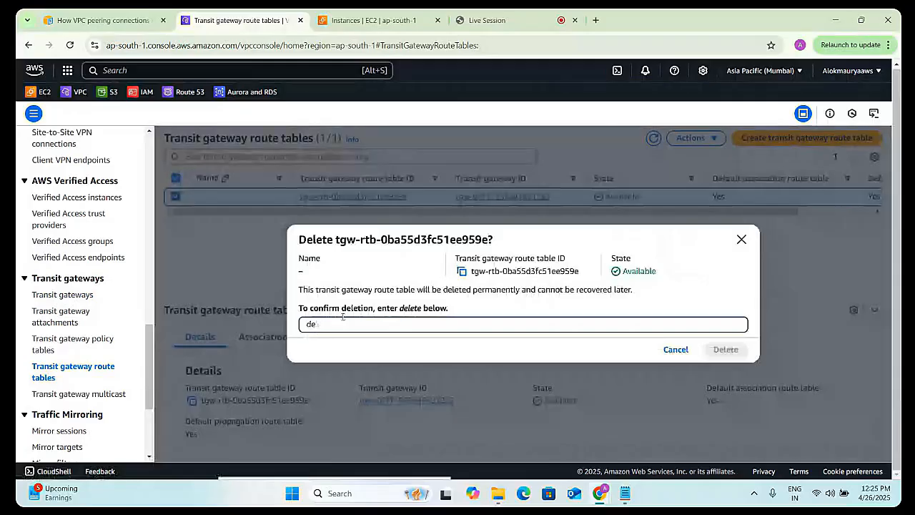
{"action": "type", "text": "lete"}
{"action": "key", "text": "Return"}
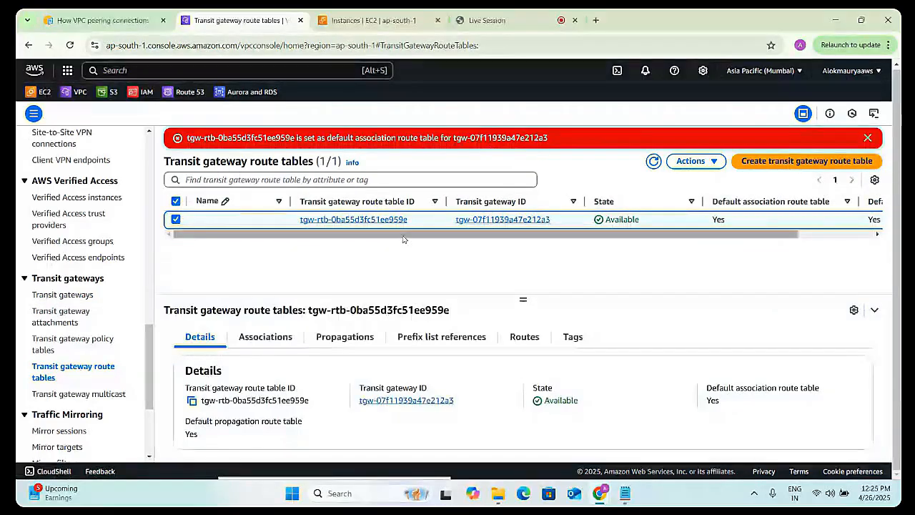
- Leave the transit gateway route tables and open the list of VPCs in the region
{"action": "scroll", "coordinate": [63, 286], "scroll_direction": "up", "scroll_amount": 1}
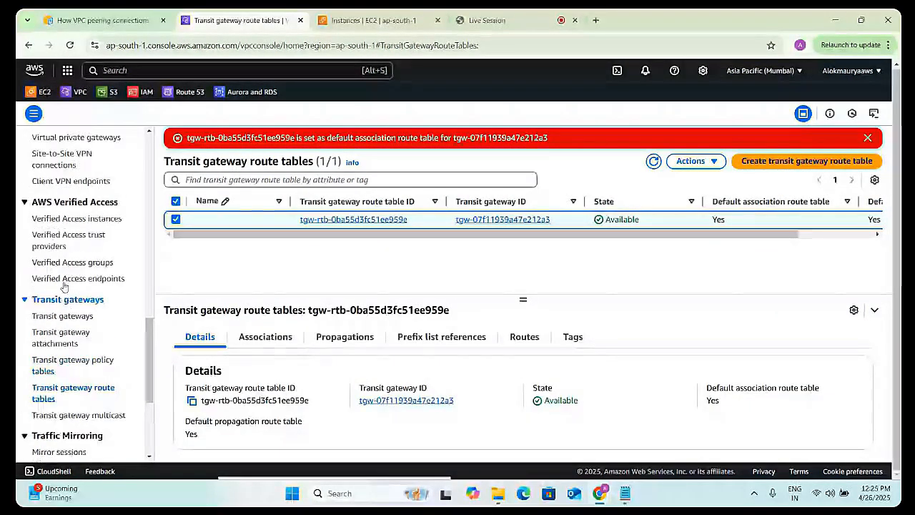
{"action": "scroll", "coordinate": [62, 286], "scroll_direction": "up", "scroll_amount": 5}
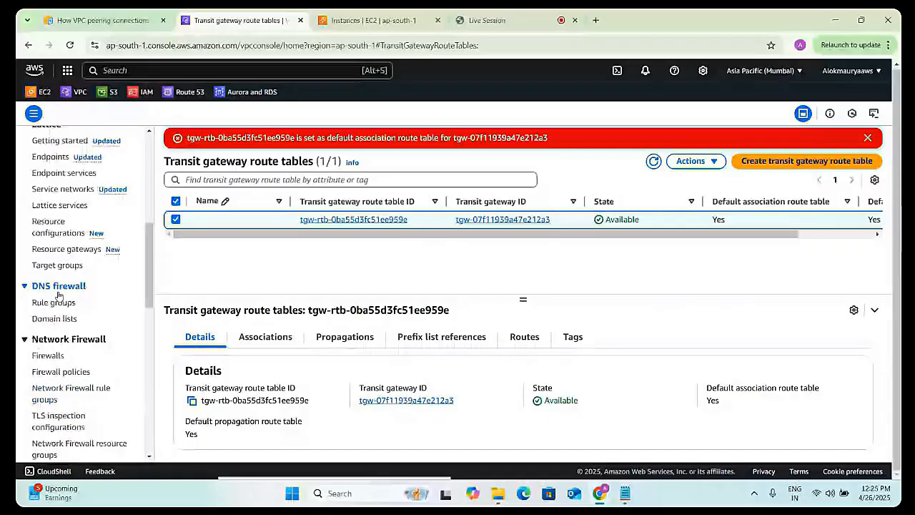
{"action": "scroll", "coordinate": [63, 286], "scroll_direction": "up", "scroll_amount": 4}
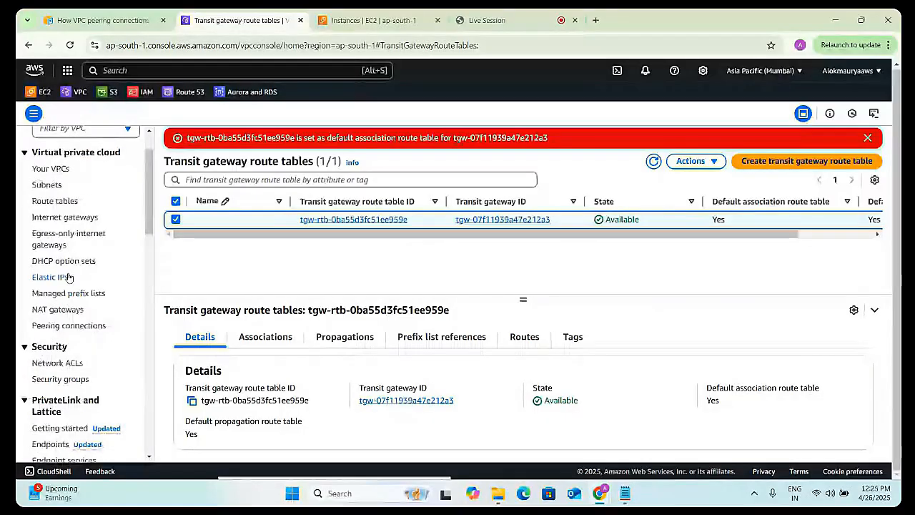
{"action": "left_click", "coordinate": [55, 202]}
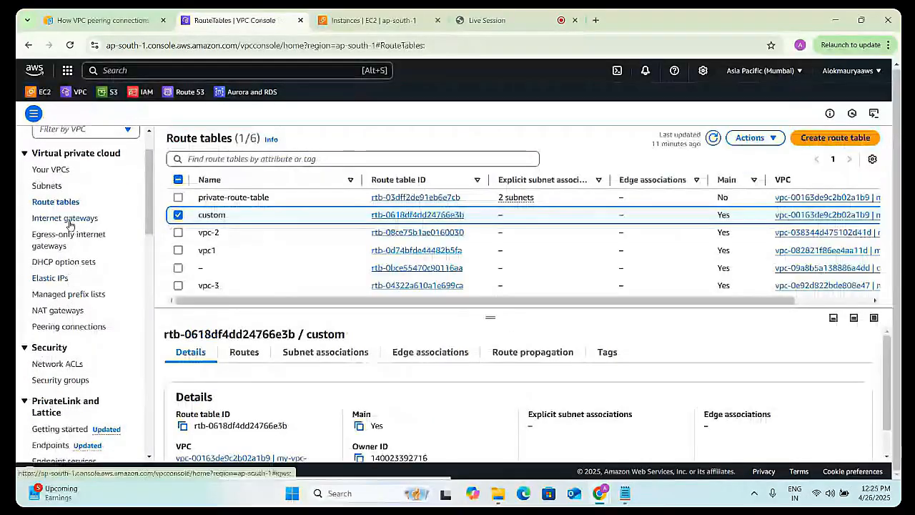
{"action": "left_click", "coordinate": [47, 185]}
{"action": "left_click", "coordinate": [62, 172]}
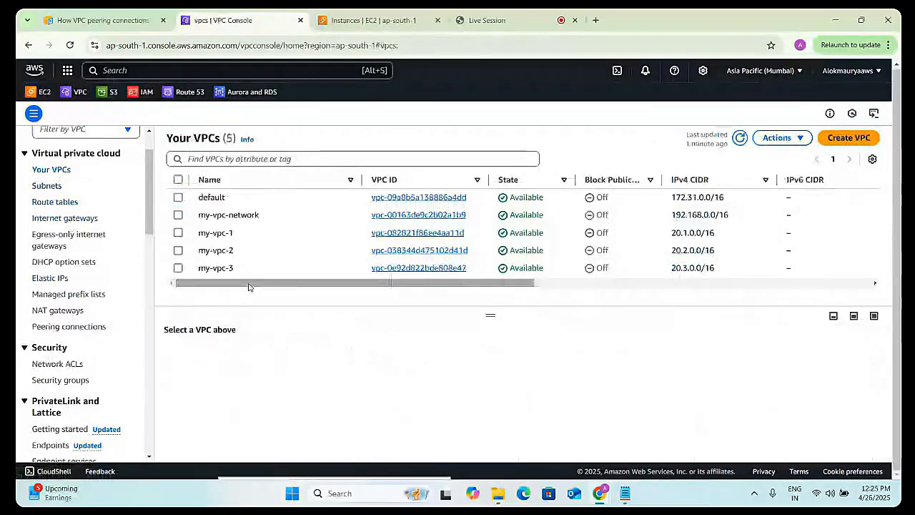
- Try to delete my-vpc-network, my-vpc-1, my-vpc-2 and my-vpc-3 together in one operation
{"action": "left_click", "coordinate": [177, 266]}
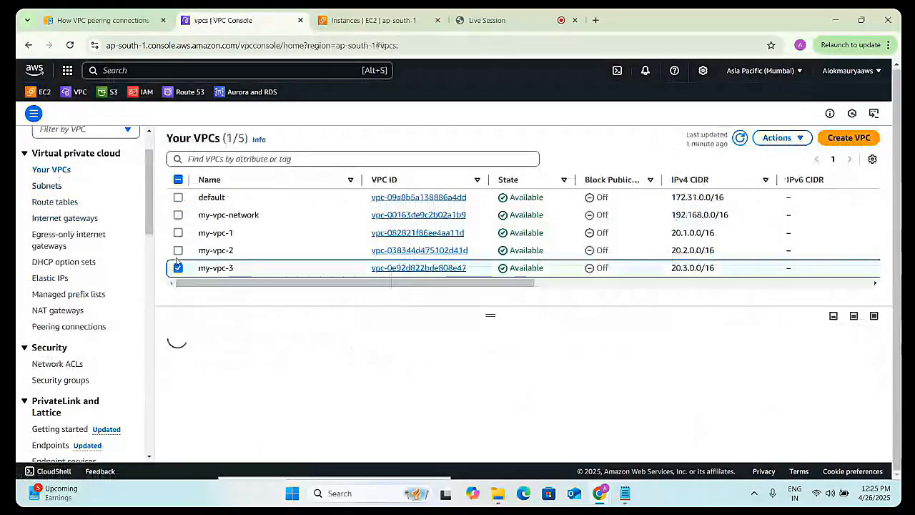
{"action": "left_click", "coordinate": [178, 233], "text": "shift"}
{"action": "left_click", "coordinate": [178, 214]}
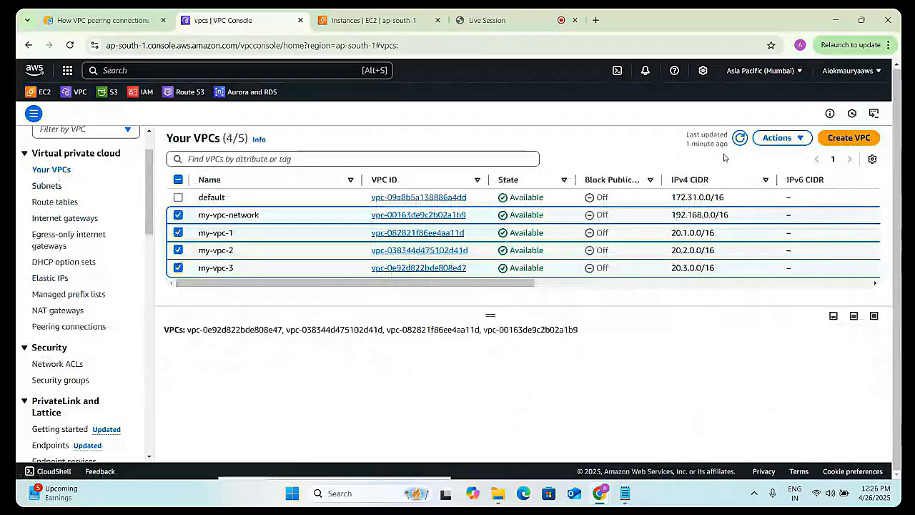
{"action": "left_click", "coordinate": [781, 137]}
{"action": "left_click", "coordinate": [440, 334]}
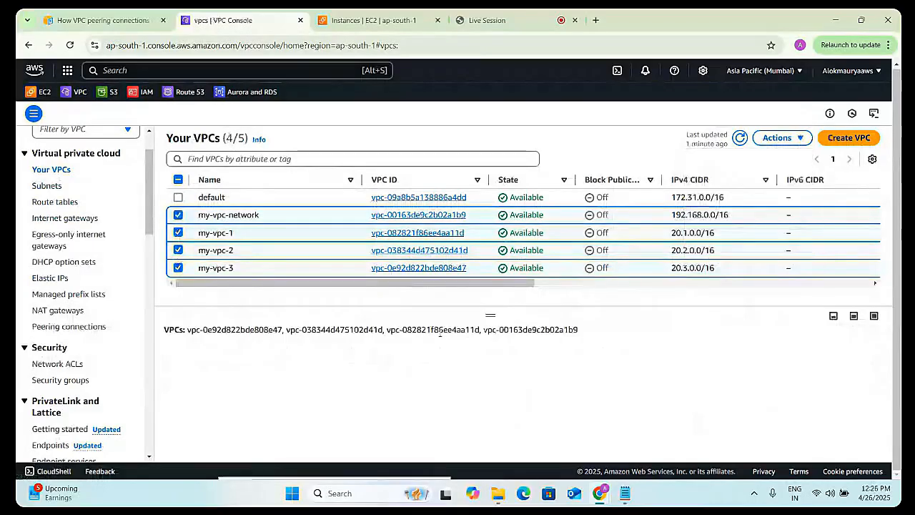
- Keep only my-vpc-network selected and delete it with its dependent resources, entering delete as the confirmation
{"action": "left_click", "coordinate": [178, 268]}
{"action": "left_click", "coordinate": [178, 251]}
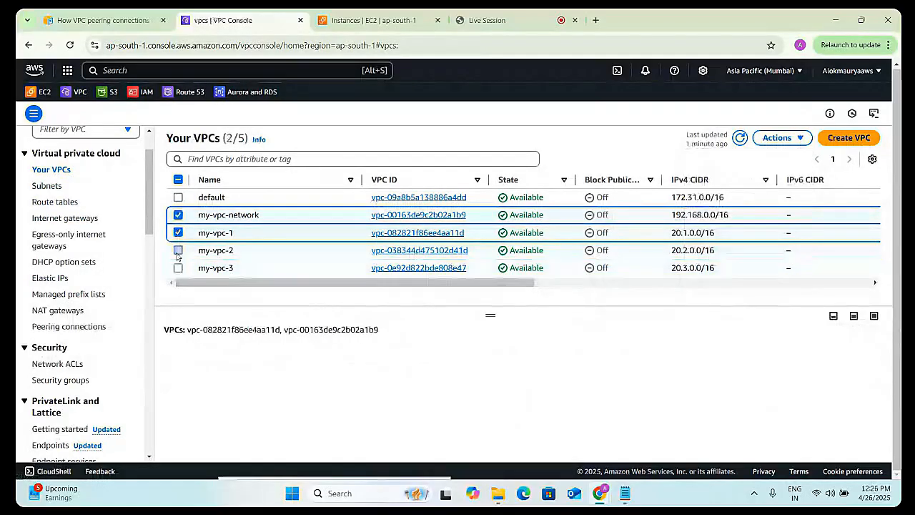
{"action": "left_click", "coordinate": [178, 232]}
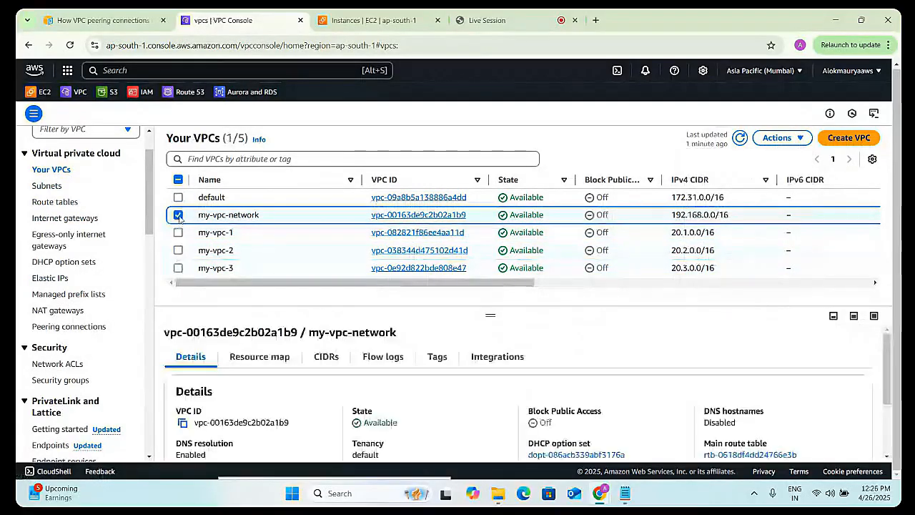
{"action": "left_click", "coordinate": [781, 137]}
{"action": "left_click", "coordinate": [717, 258]}
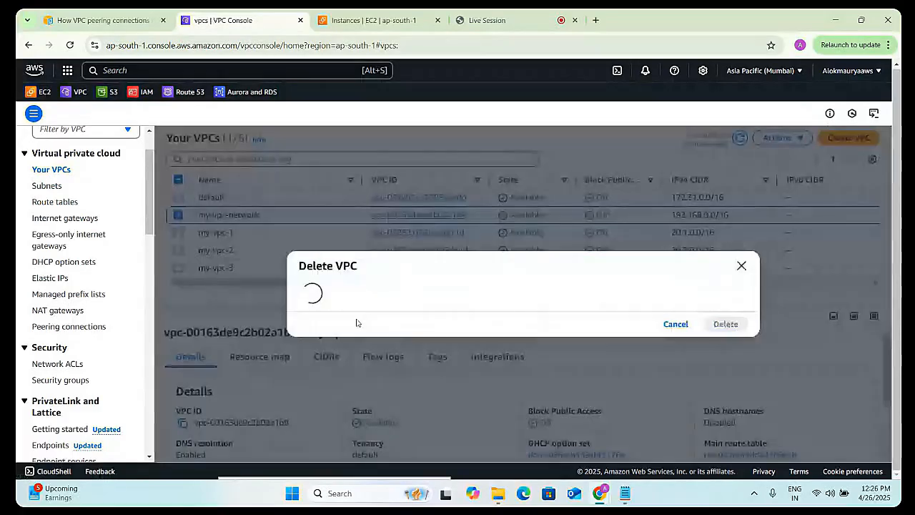
{"action": "scroll", "coordinate": [352, 316], "scroll_direction": "down", "scroll_amount": 1}
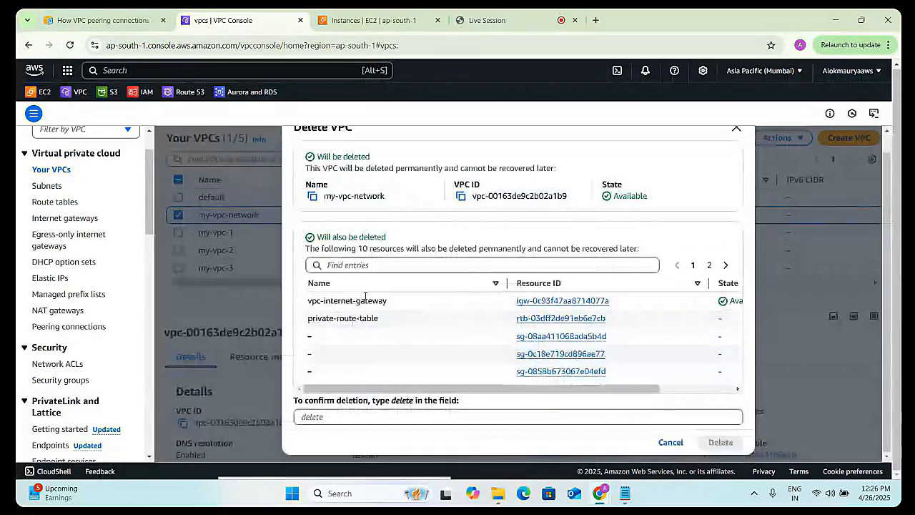
{"action": "left_click", "coordinate": [448, 417]}
{"action": "type", "text": "de"}
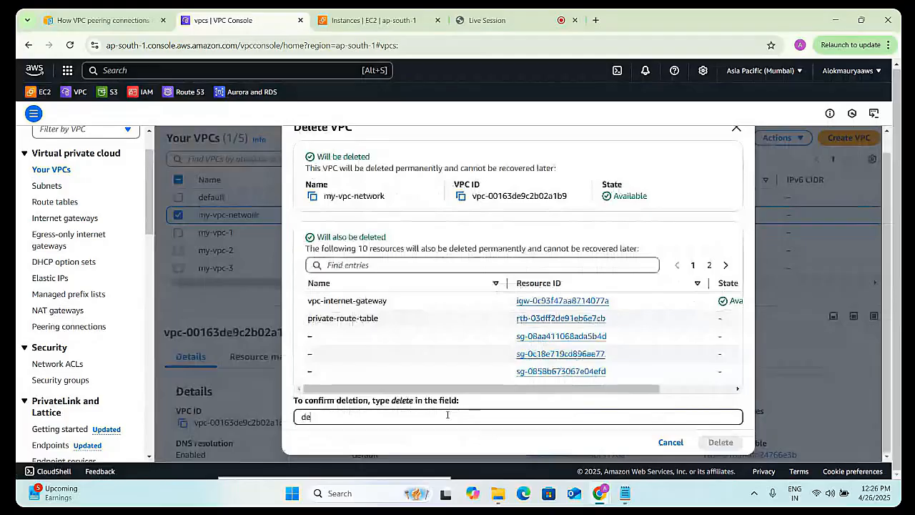
{"action": "type", "text": "lete"}
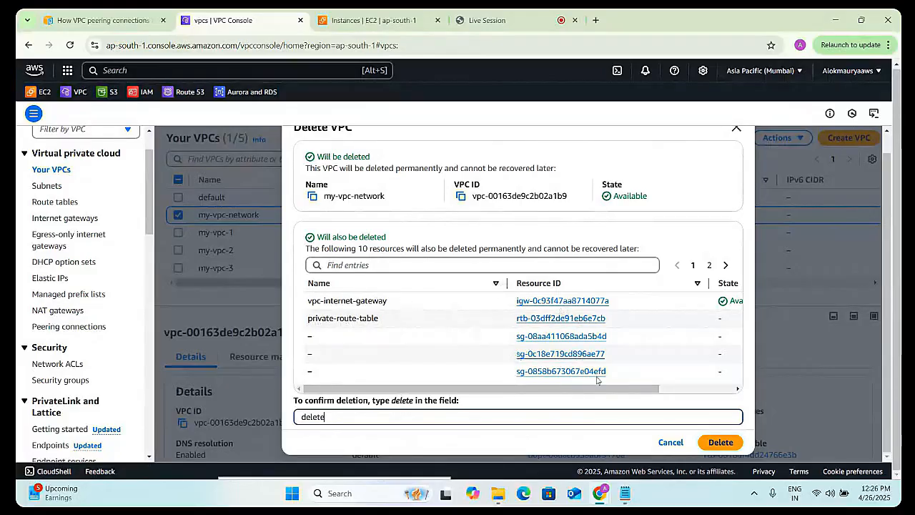
{"action": "mouse_move", "coordinate": [580, 389]}
{"action": "left_mouse_down"}
{"action": "mouse_move", "coordinate": [655, 388]}
{"action": "mouse_move", "coordinate": [579, 388]}
{"action": "left_mouse_up"}
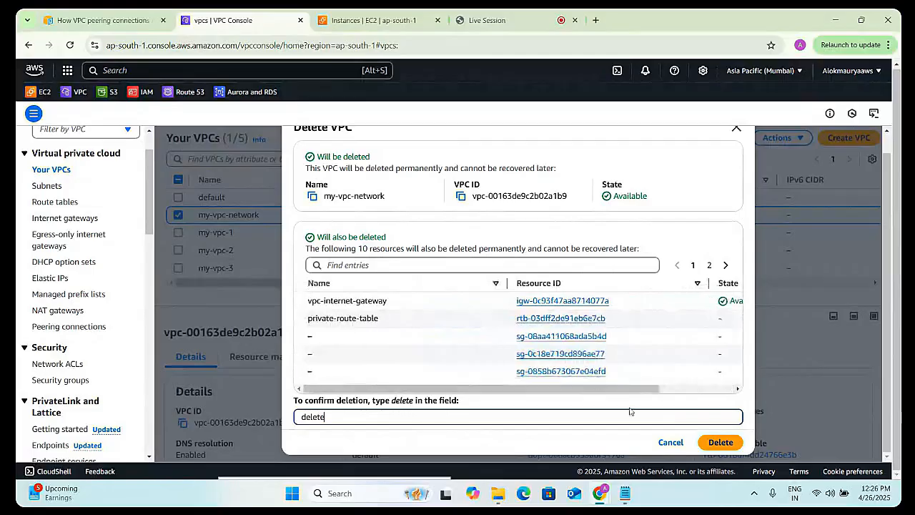
{"action": "left_click", "coordinate": [715, 444]}
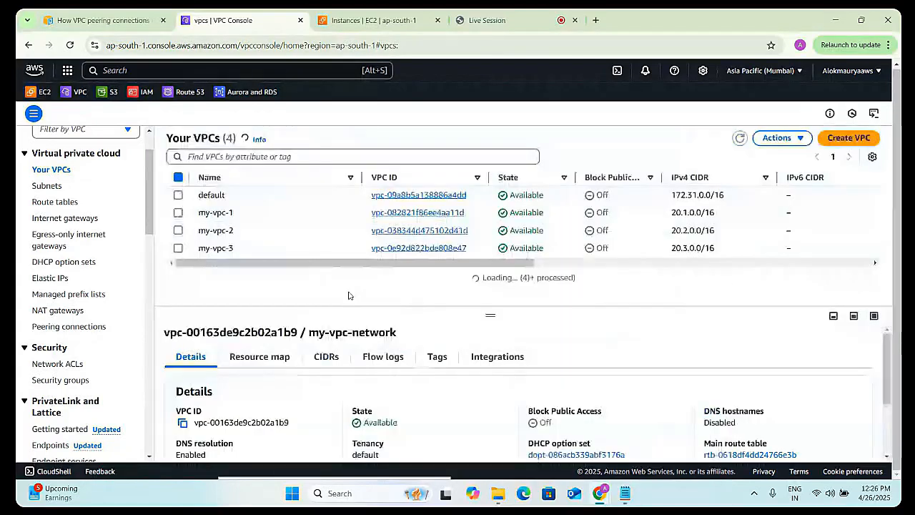
- Delete my-vpc-3 together with its subnet and security group, entering delete as the confirmation
{"action": "left_click", "coordinate": [178, 253]}
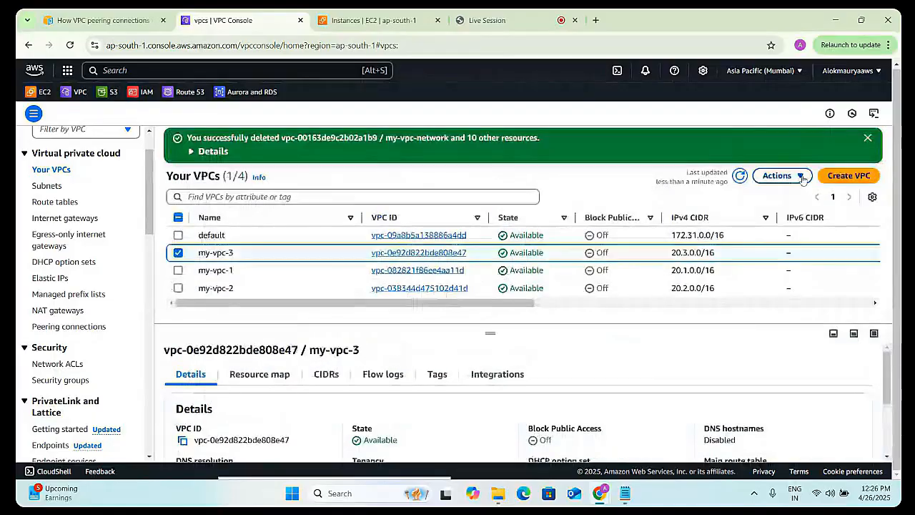
{"action": "left_click", "coordinate": [802, 177]}
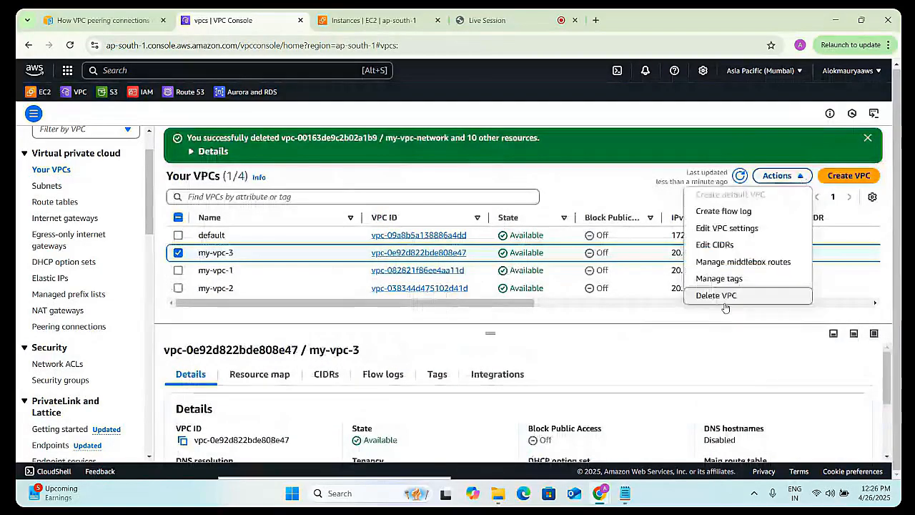
{"action": "left_click", "coordinate": [725, 303]}
{"action": "left_click", "coordinate": [361, 390]}
{"action": "type", "text": "delete"}
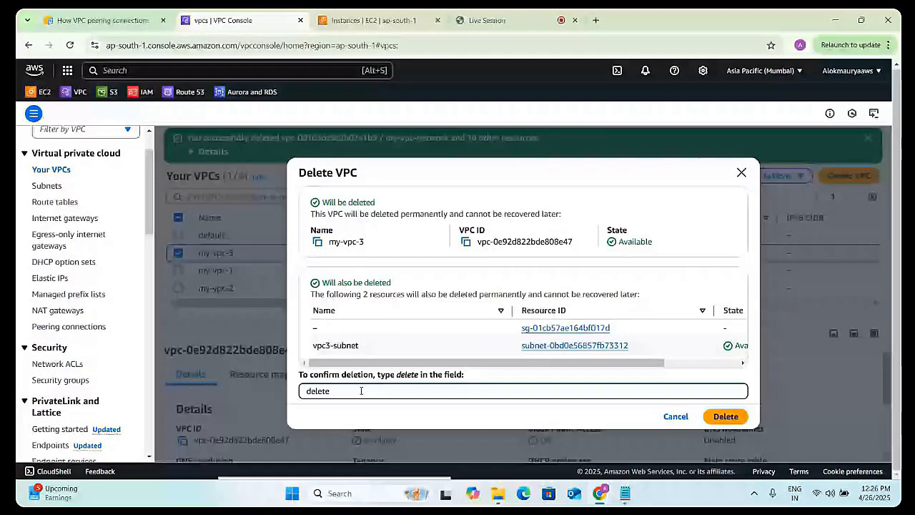
{"action": "key", "text": "Return"}
- Delete my-vpc-1 together with its subnet and security group, entering delete as the confirmation
{"action": "left_click", "coordinate": [178, 252]}
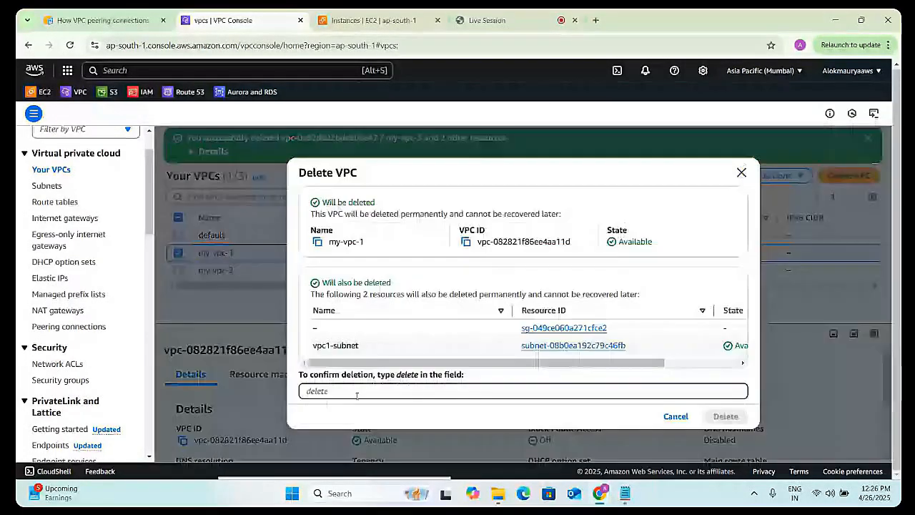
{"action": "left_click", "coordinate": [355, 391]}
{"action": "type", "text": "delete"}
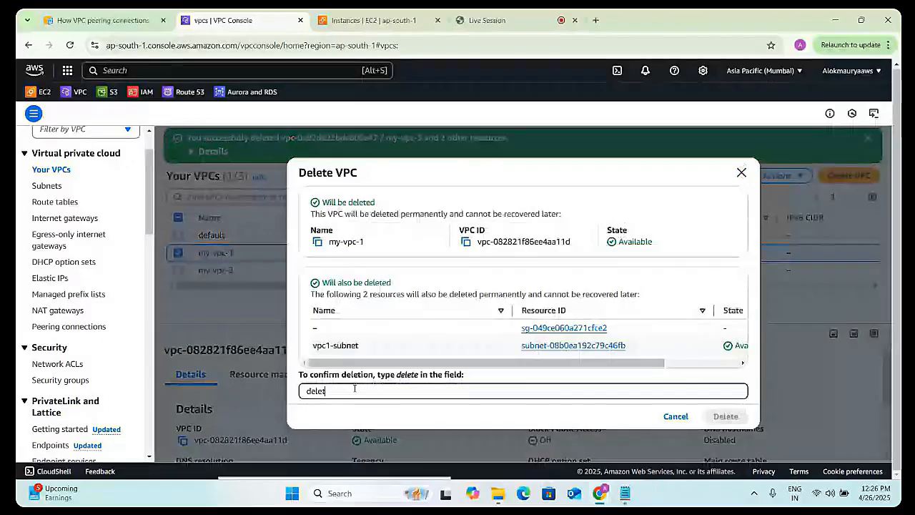
{"action": "key", "text": "Return"}
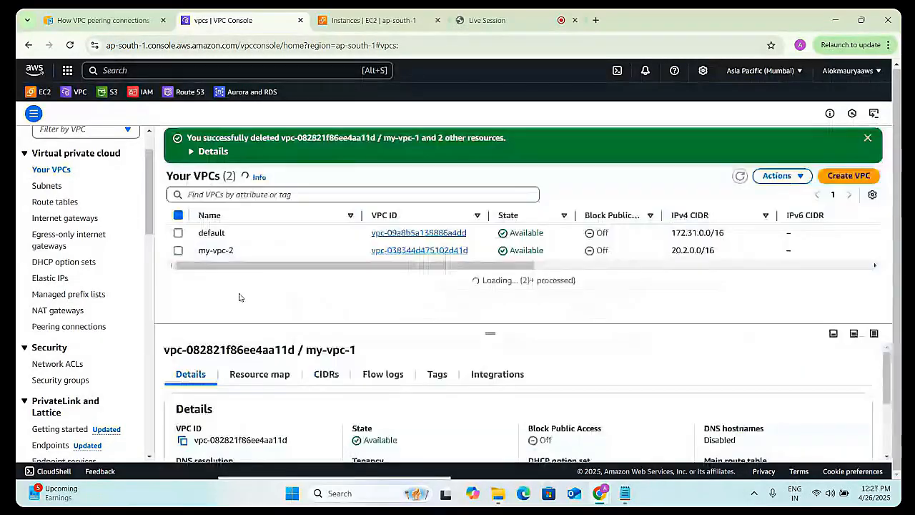
- Delete my-vpc-2 together with its subnet and security group, entering delete as the confirmation
{"action": "left_click", "coordinate": [258, 250]}
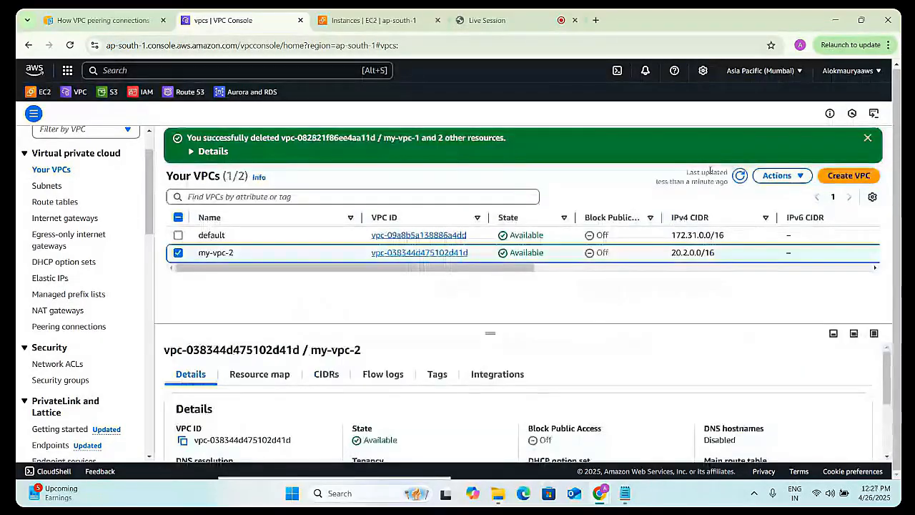
{"action": "left_click", "coordinate": [782, 175]}
{"action": "left_click", "coordinate": [777, 294]}
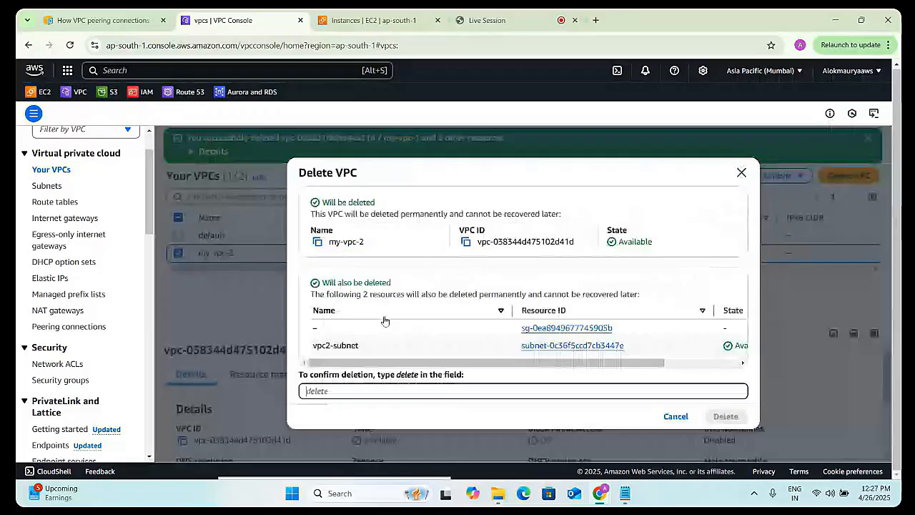
{"action": "type", "text": "dele"}
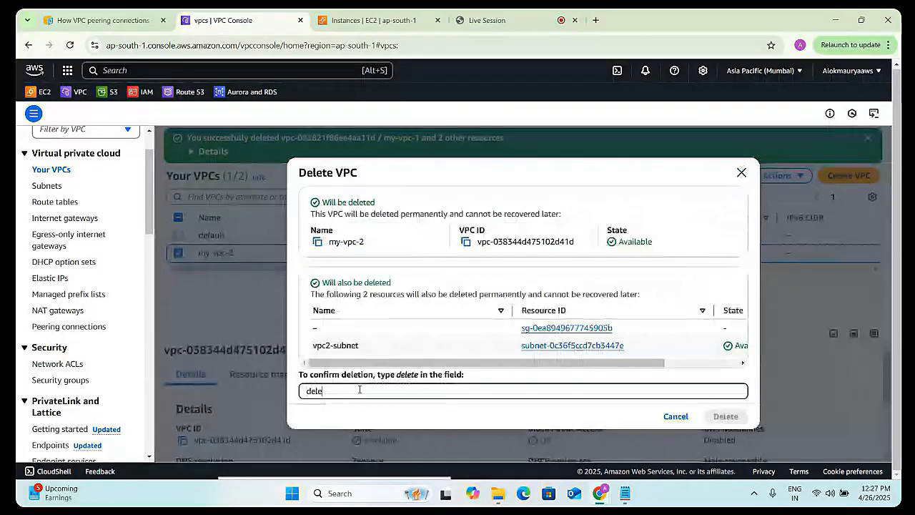
{"action": "type", "text": "te"}
{"action": "left_click", "coordinate": [727, 417]}
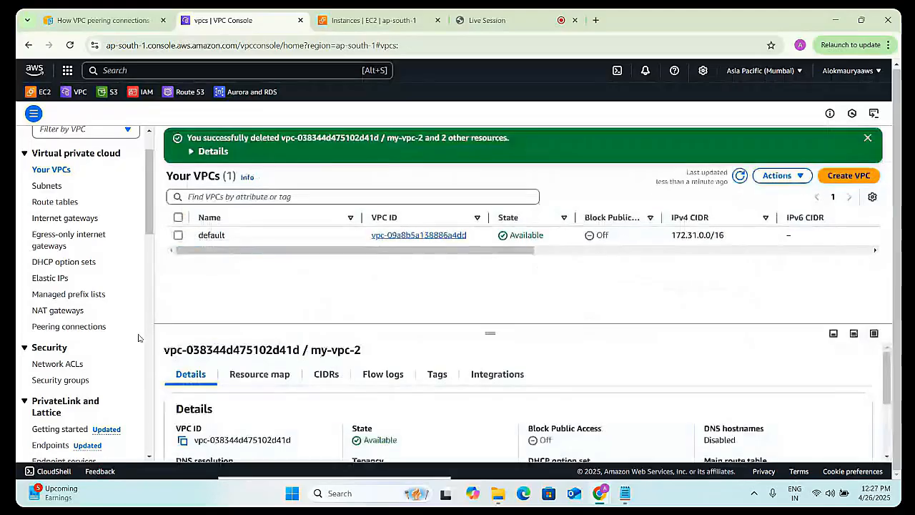
- Refresh the subnet and route table lists and check them for leftovers from the deleted VPCs
{"action": "left_click", "coordinate": [50, 189]}
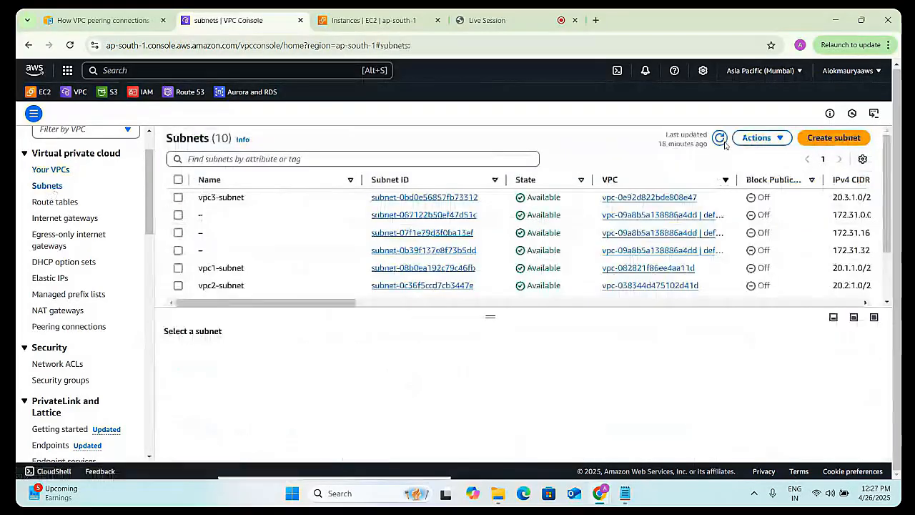
{"action": "left_click", "coordinate": [720, 138]}
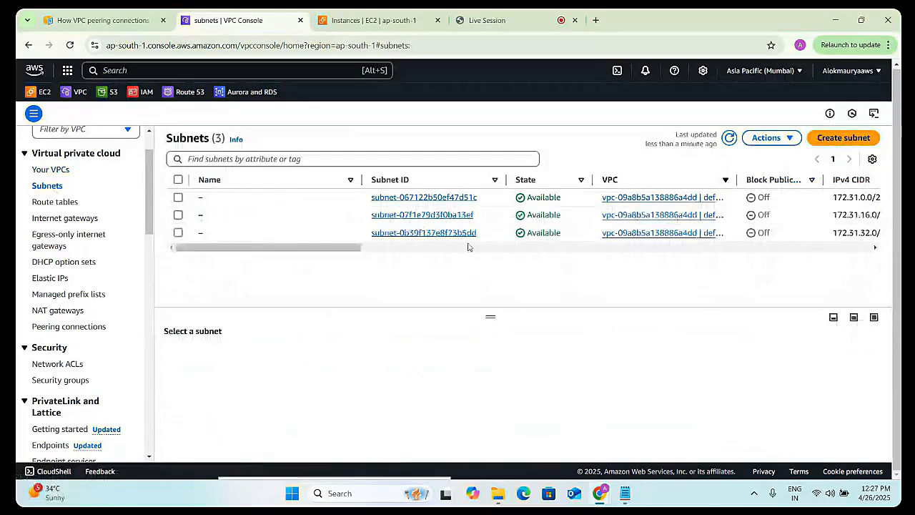
{"action": "left_click", "coordinate": [469, 247]}
{"action": "left_click", "coordinate": [478, 247]}
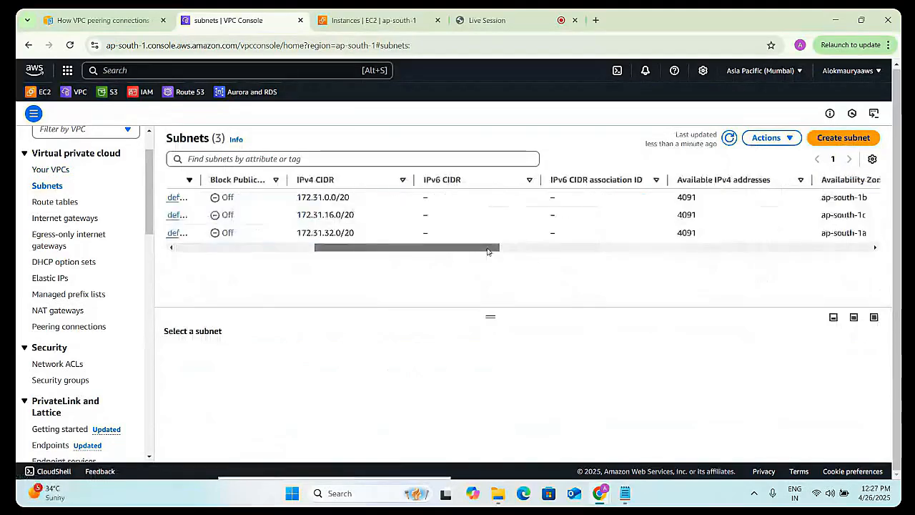
{"action": "left_click_drag", "start_coordinate": [478, 247], "coordinate": [381, 247]}
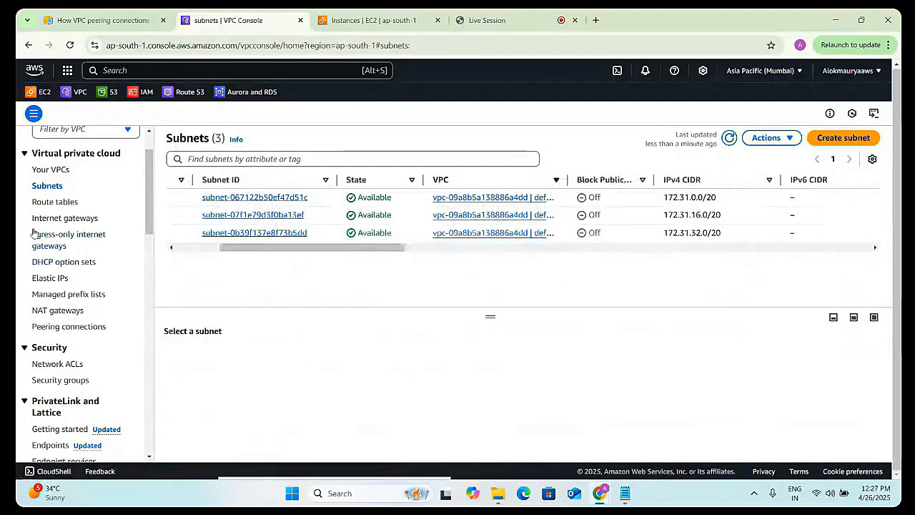
{"action": "left_click", "coordinate": [55, 202]}
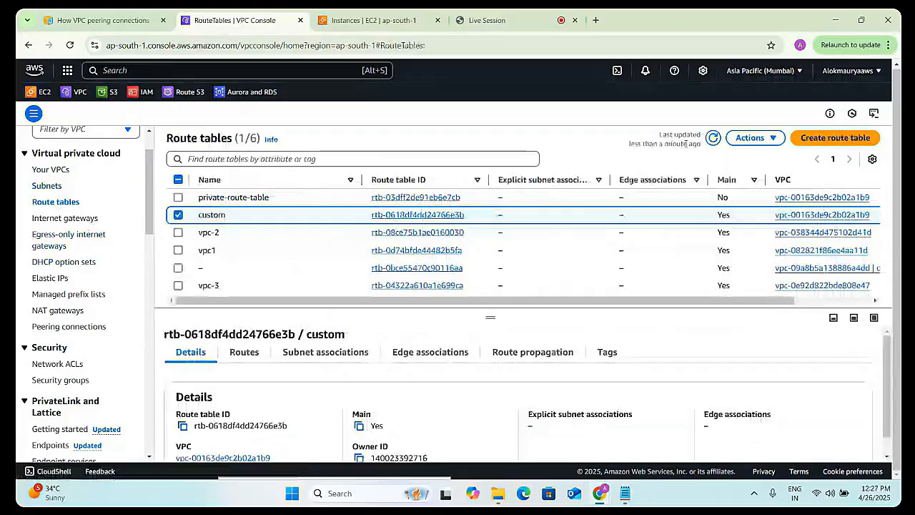
{"action": "left_click", "coordinate": [712, 139]}
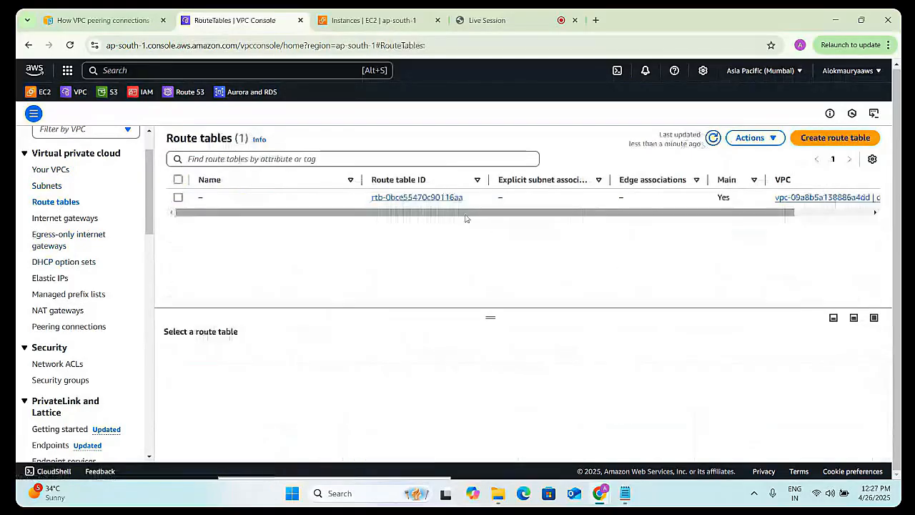
{"action": "scroll", "coordinate": [644, 203], "scroll_direction": "right", "scroll_amount": 3}
{"action": "scroll", "coordinate": [706, 205], "scroll_direction": "left", "scroll_amount": 2}
- Open the transit gateways list to check the deletion state of transit-gw-1
{"action": "scroll", "coordinate": [98, 240], "scroll_direction": "down", "scroll_amount": 3}
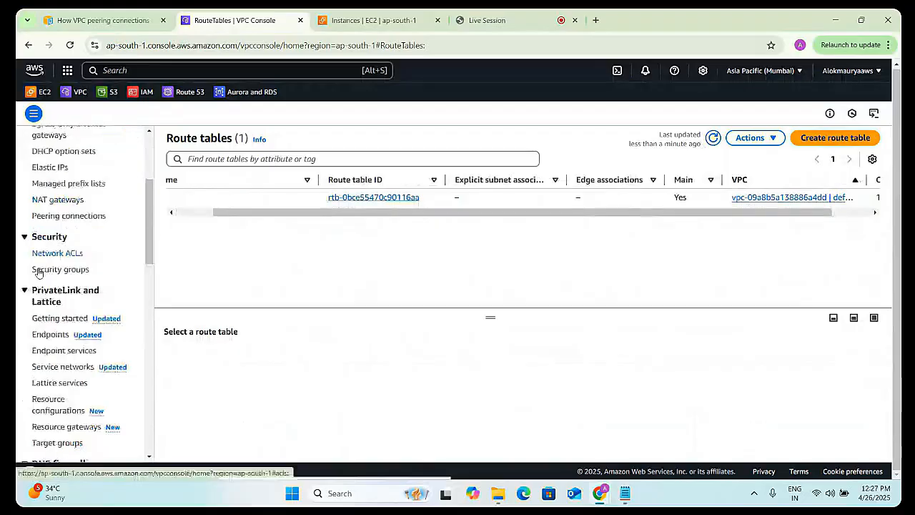
{"action": "scroll", "coordinate": [47, 285], "scroll_direction": "down", "scroll_amount": 3}
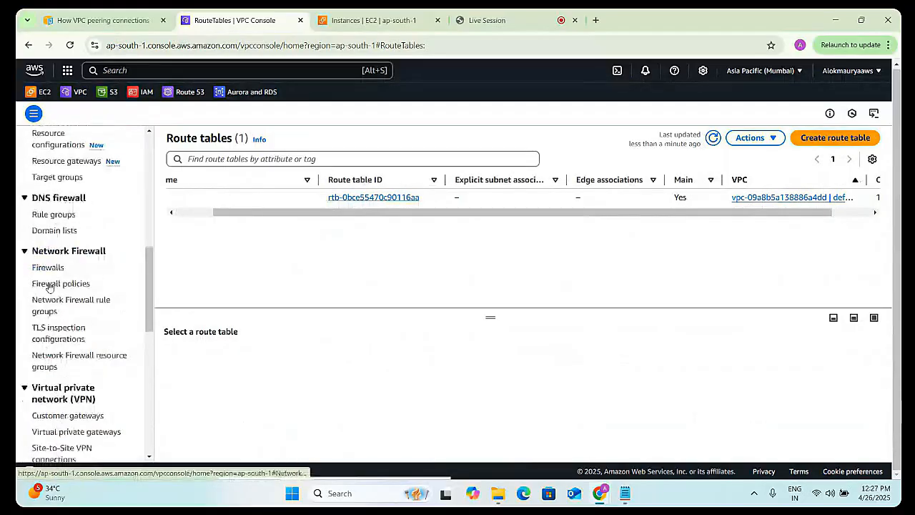
{"action": "scroll", "coordinate": [49, 286], "scroll_direction": "down", "scroll_amount": 5}
{"action": "left_click", "coordinate": [54, 296]}
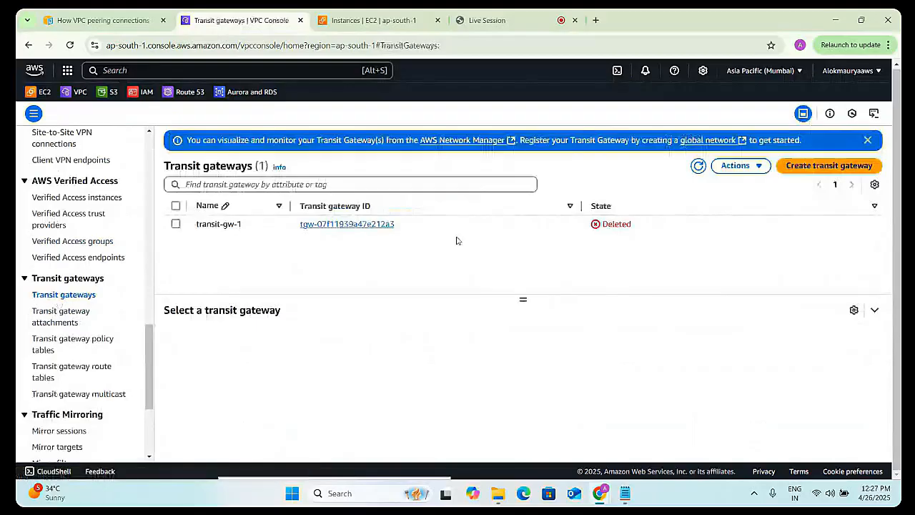
- Check the transit gateway attachments and transit gateway route tables for leftovers from the deleted transit gateway
{"action": "left_click", "coordinate": [80, 320]}
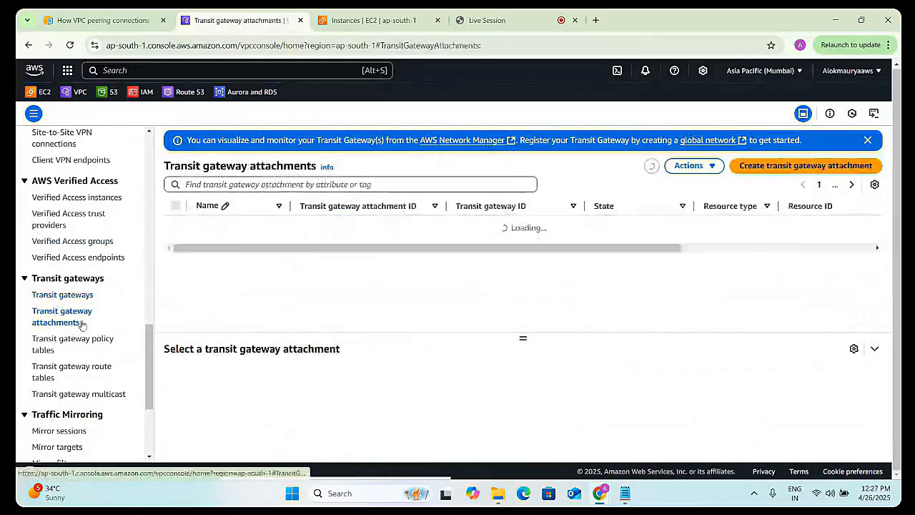
{"action": "left_click", "coordinate": [65, 370]}
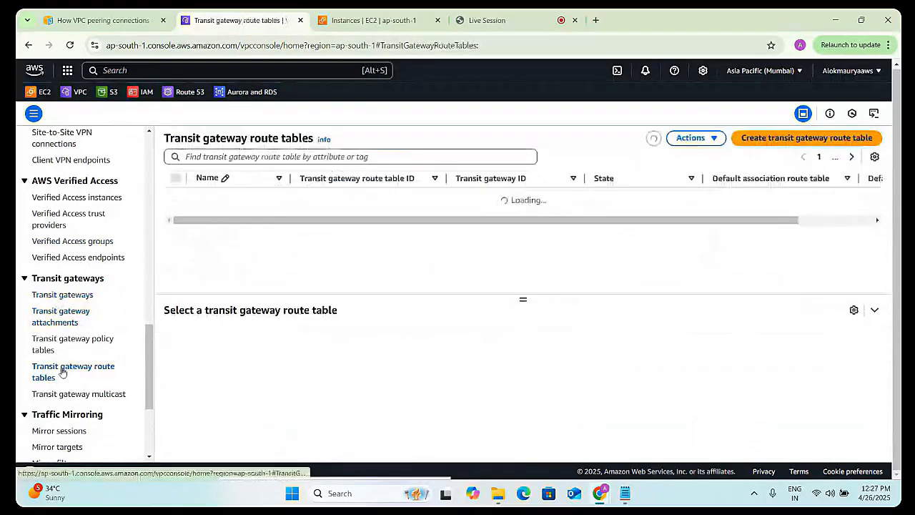
{"action": "scroll", "coordinate": [62, 372], "scroll_direction": "down", "scroll_amount": 3}
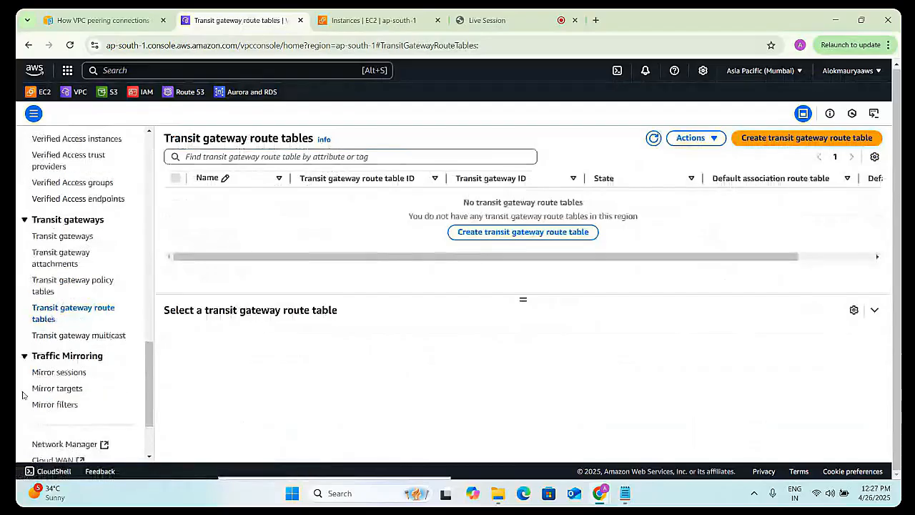
{"action": "scroll", "coordinate": [57, 396], "scroll_direction": "up", "scroll_amount": 3}
{"action": "scroll", "coordinate": [56, 396], "scroll_direction": "up", "scroll_amount": 10}
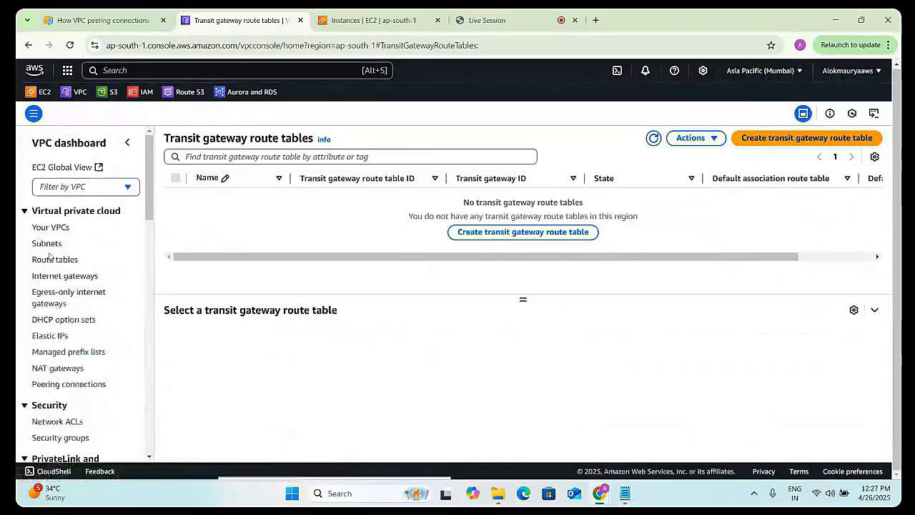
- Check the termination state of the lab's EC2 instances and return to the VPC console
{"action": "left_click", "coordinate": [372, 20]}
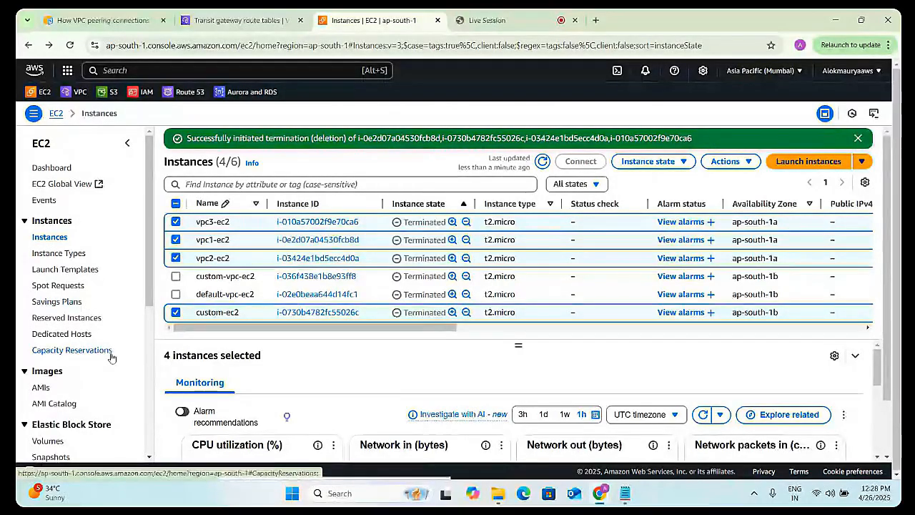
{"action": "left_click", "coordinate": [254, 21]}
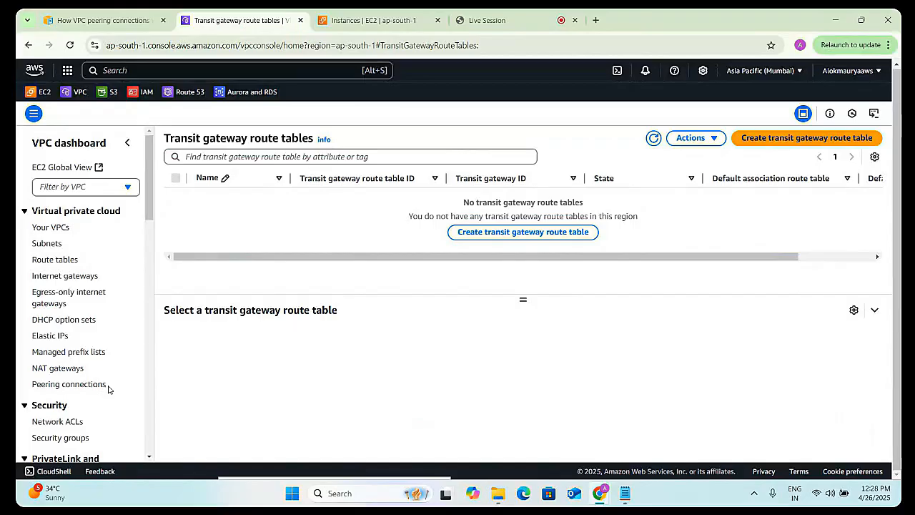
- Look through the VPC console's feature categories, from Security and PrivateLink down to VPN and Transit gateways
{"action": "scroll", "coordinate": [107, 386], "scroll_direction": "down", "scroll_amount": 2}
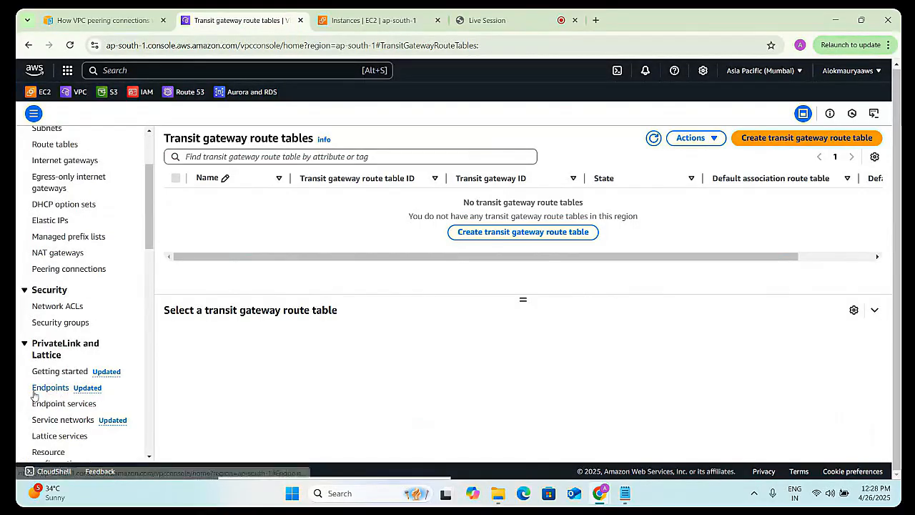
{"action": "scroll", "coordinate": [36, 397], "scroll_direction": "down", "scroll_amount": 2}
{"action": "scroll", "coordinate": [41, 368], "scroll_direction": "down", "scroll_amount": 2}
{"action": "scroll", "coordinate": [75, 255], "scroll_direction": "down", "scroll_amount": 4}
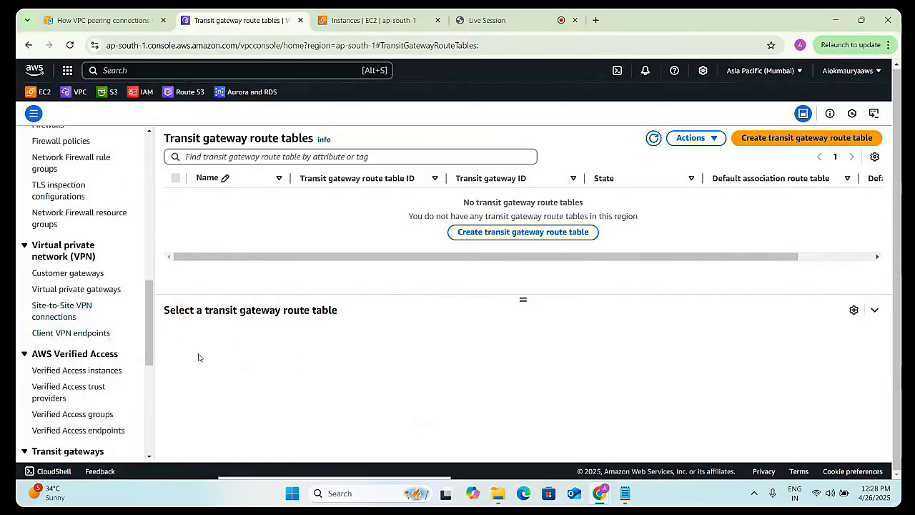
{"action": "scroll", "coordinate": [98, 392], "scroll_direction": "down", "scroll_amount": 3}
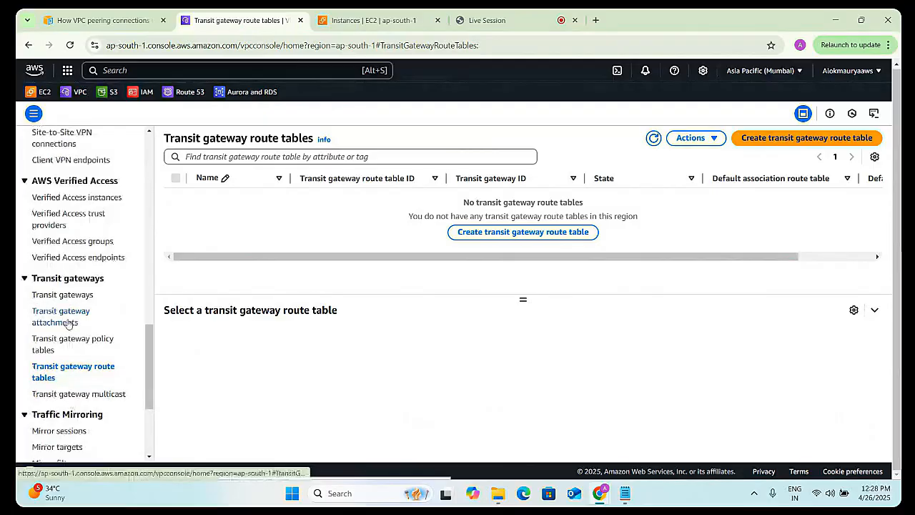
{"action": "scroll", "coordinate": [68, 324], "scroll_direction": "up", "scroll_amount": 8}
{"action": "scroll", "coordinate": [83, 257], "scroll_direction": "up", "scroll_amount": 1}
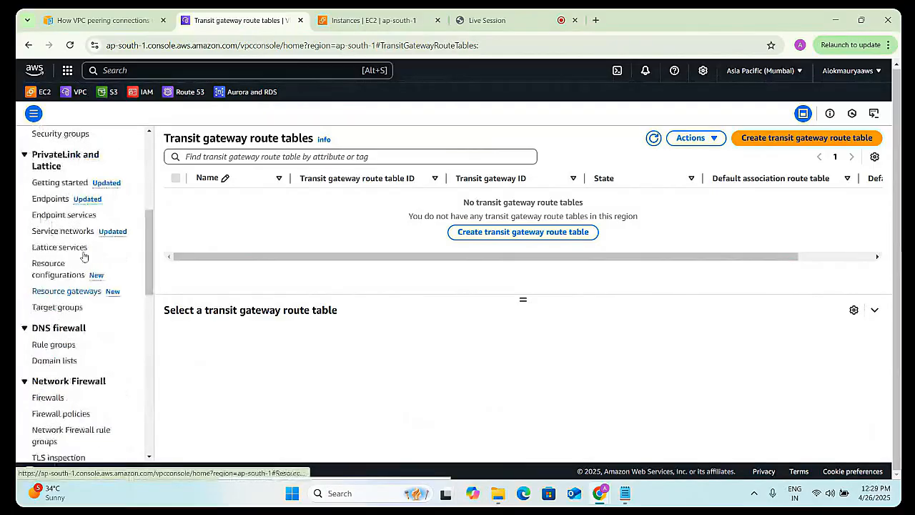
{"action": "scroll", "coordinate": [84, 257], "scroll_direction": "up", "scroll_amount": 4}
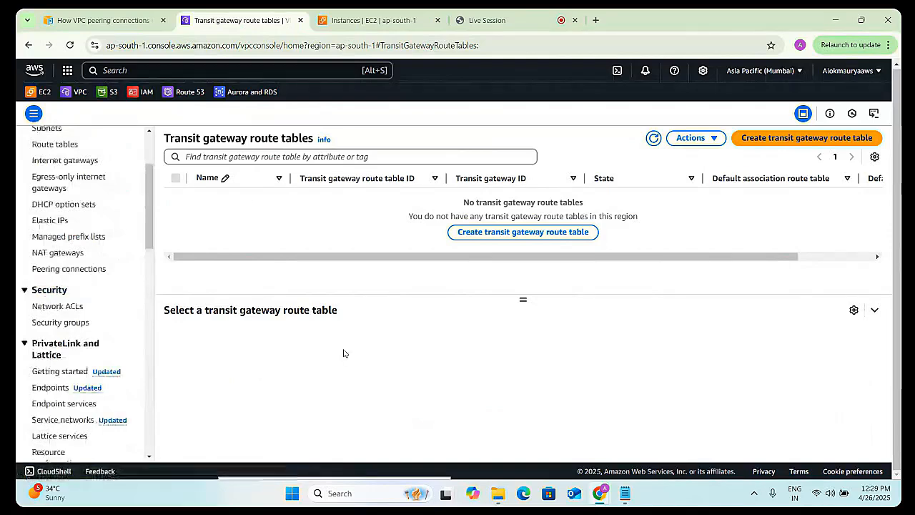